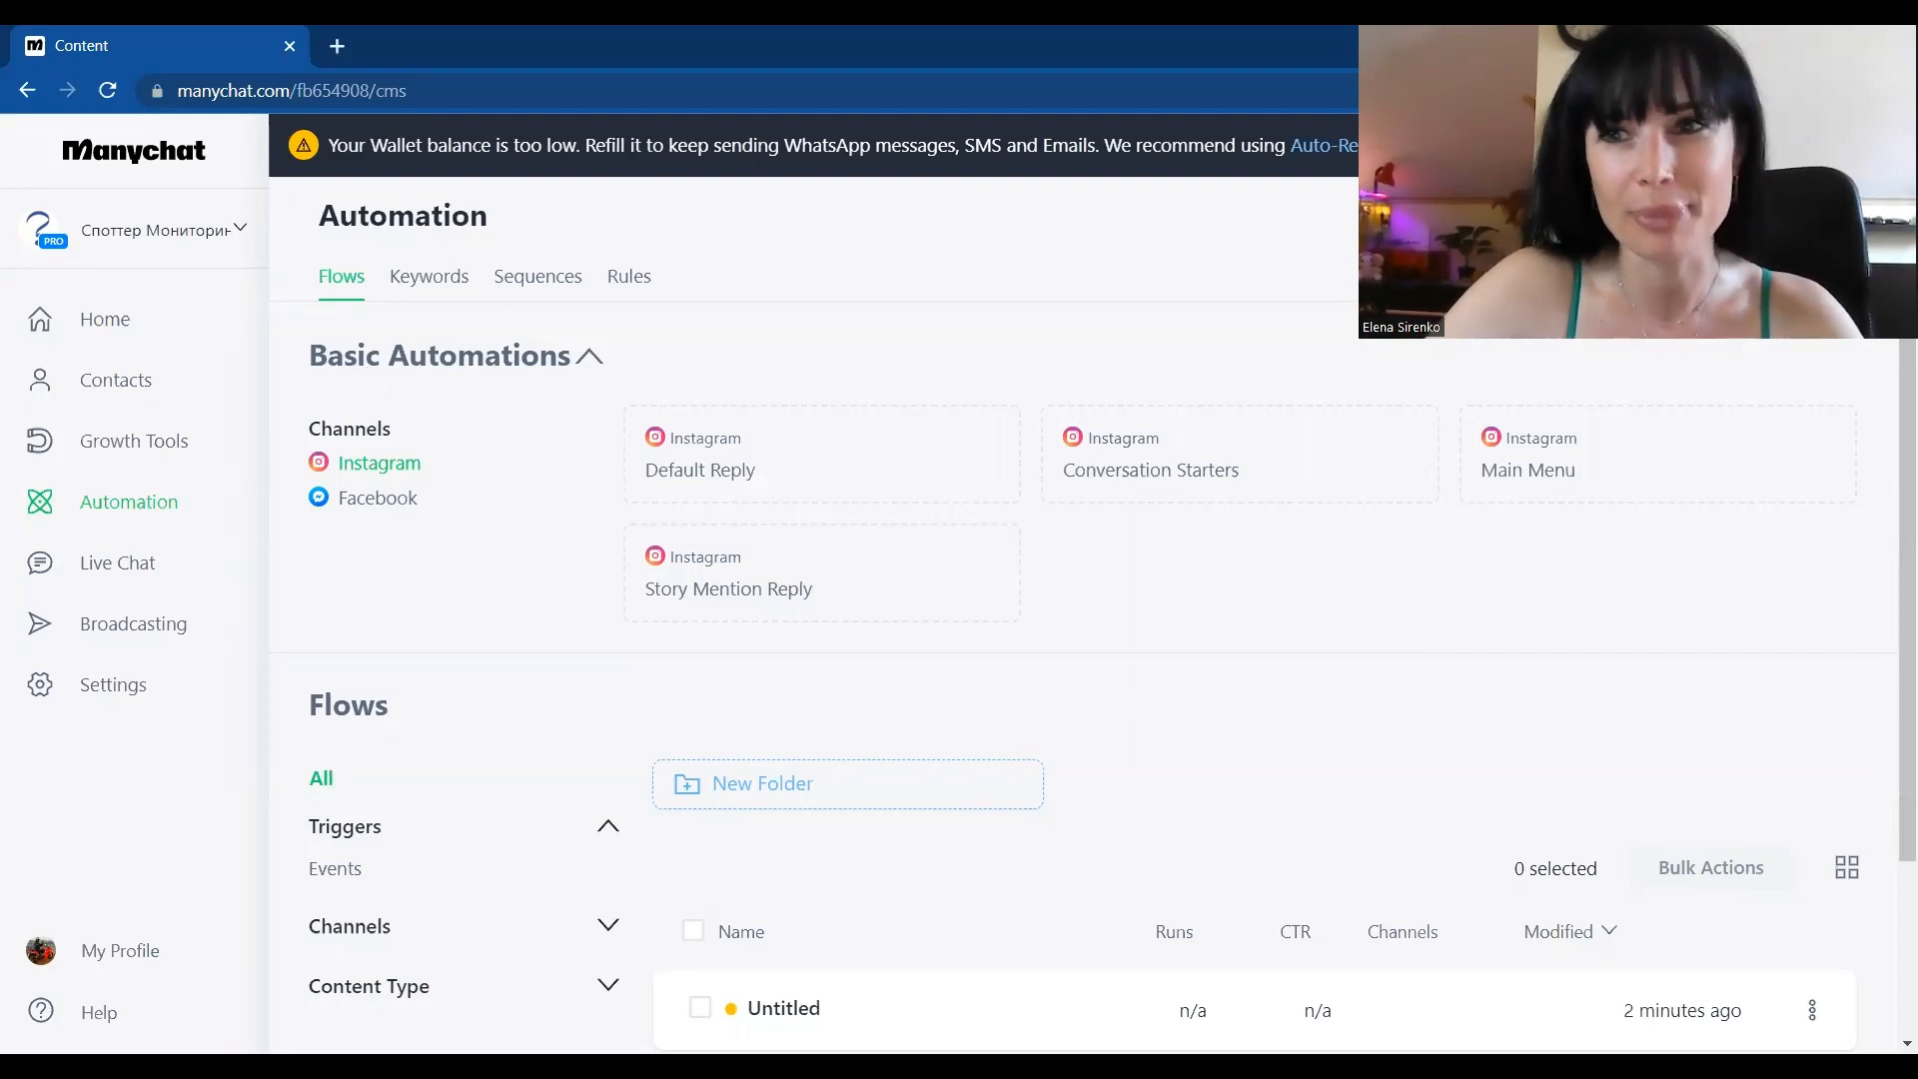
Create a new flow without a template and choose Instagram as its first step
left_click(1778, 215)
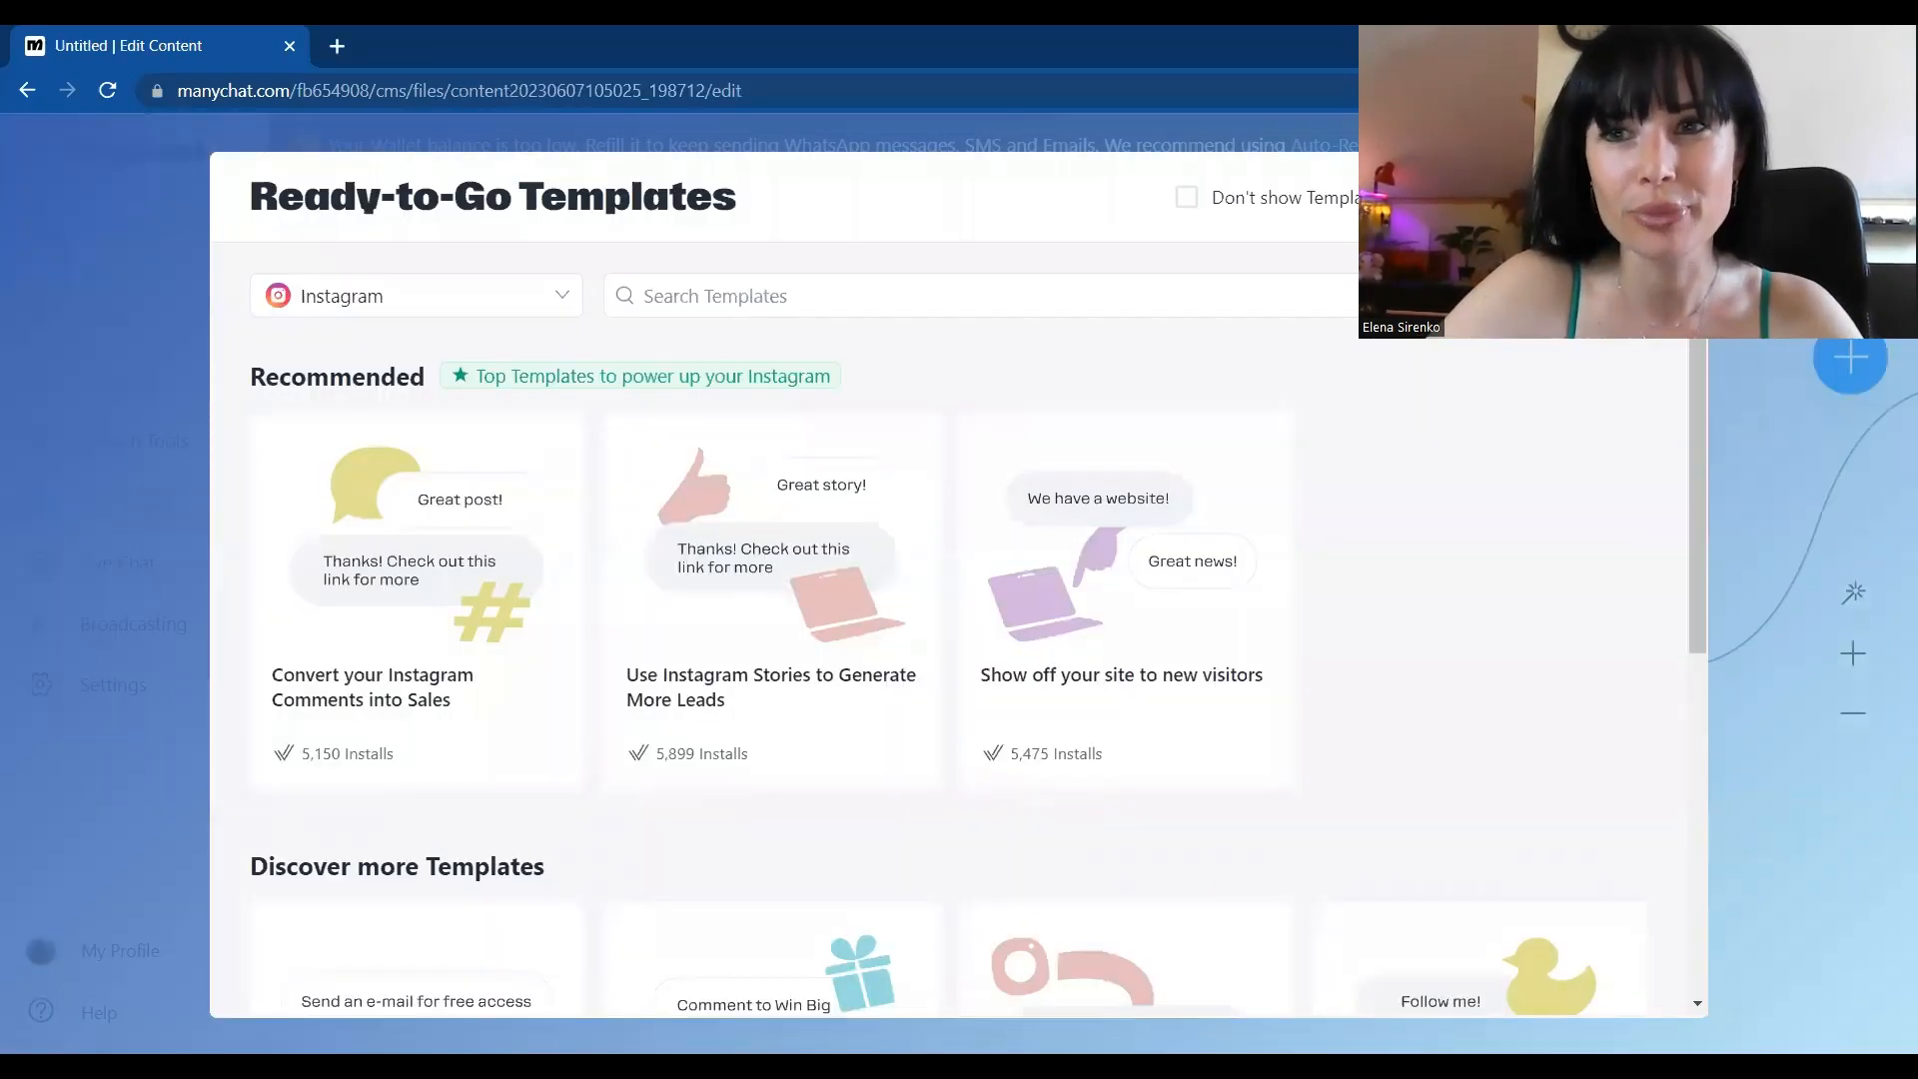
left_click(1593, 197)
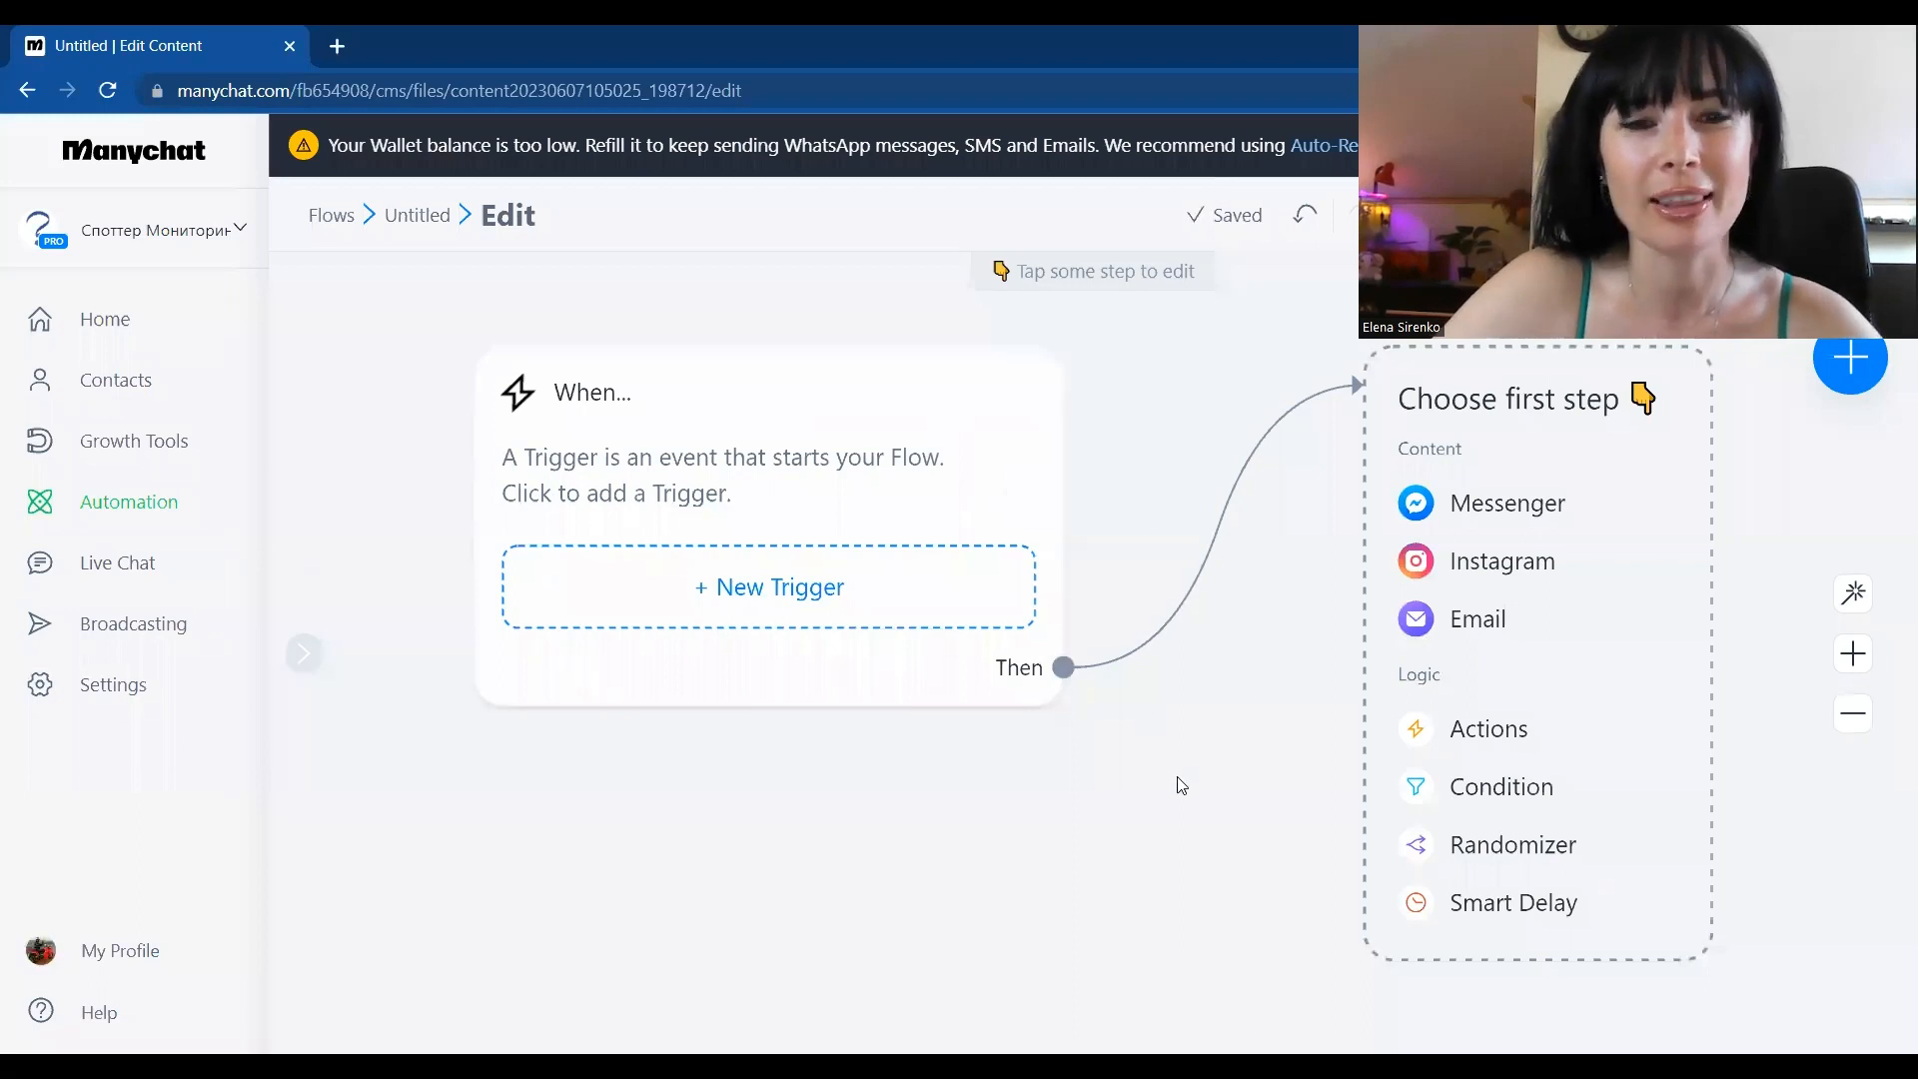
scroll(1178, 778, "down", 1)
left_click_drag(1178, 778, 877, 648)
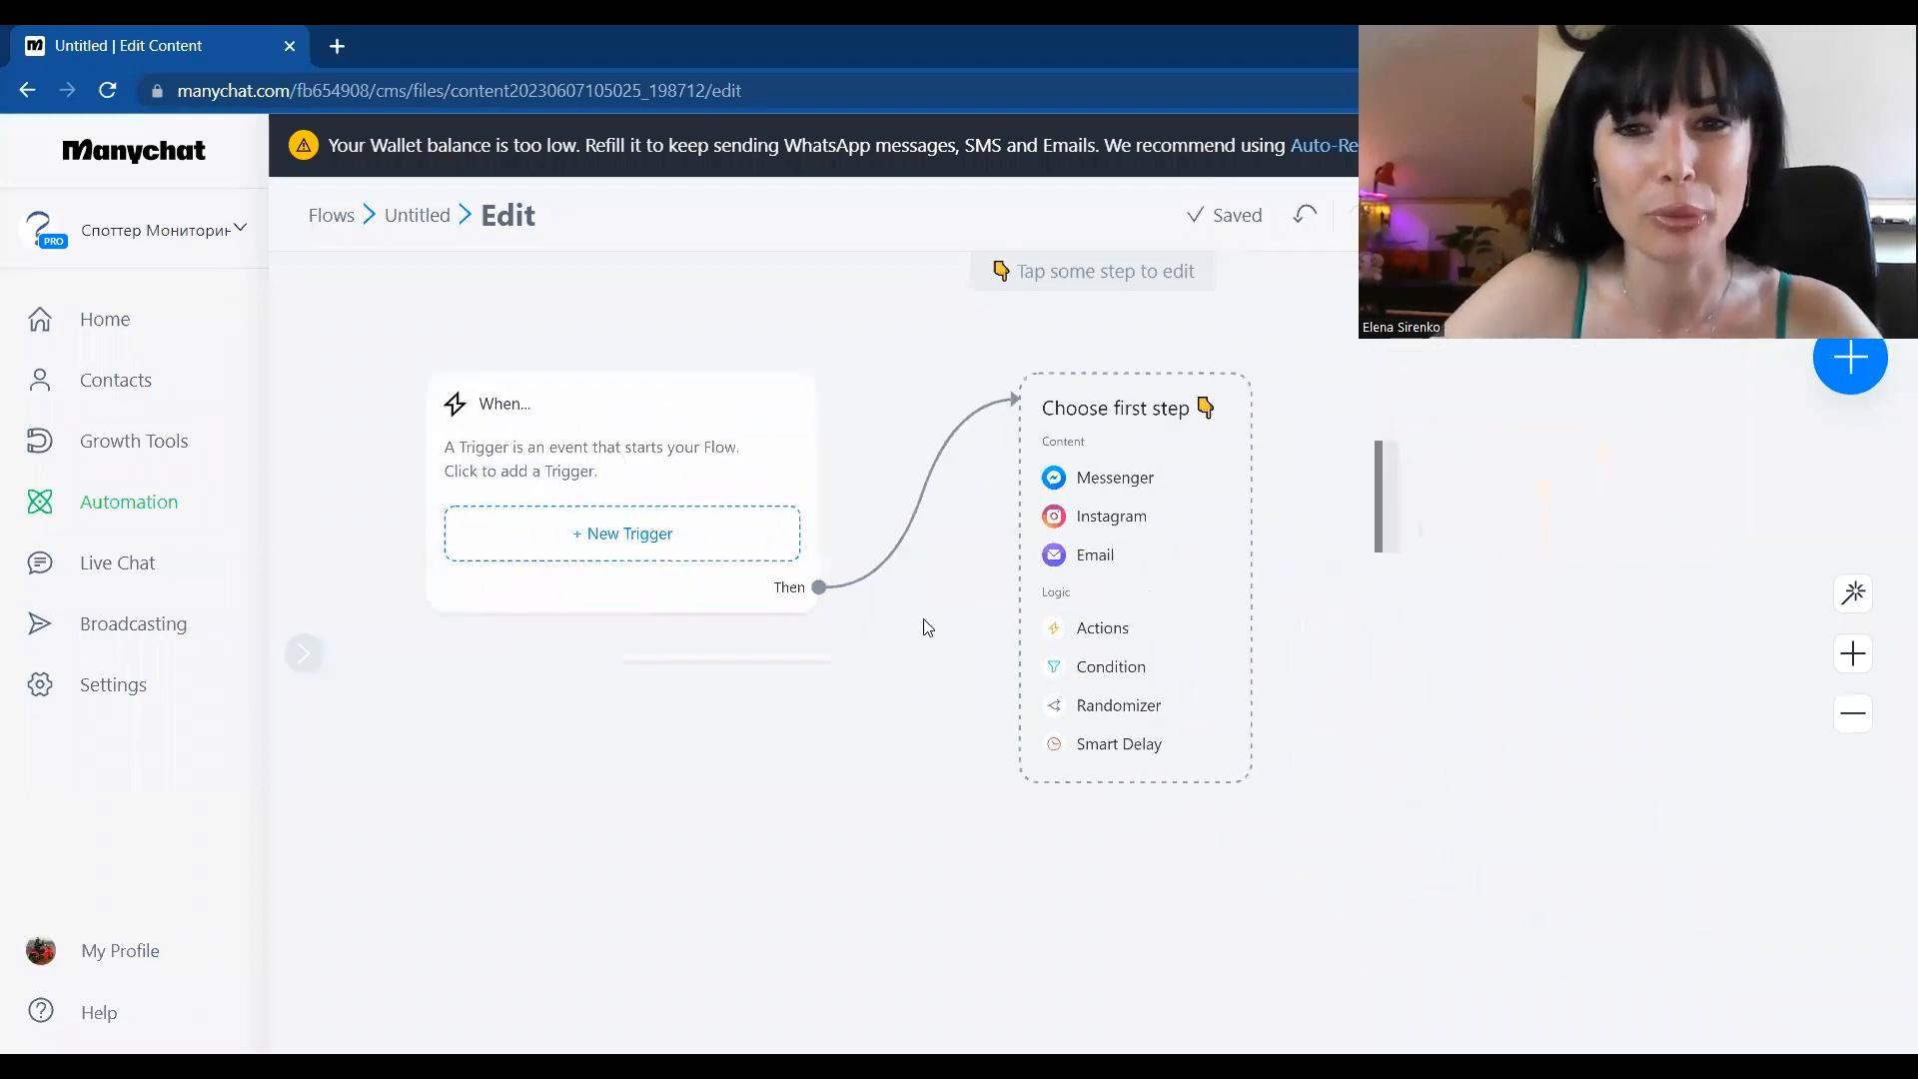
left_click(1126, 507)
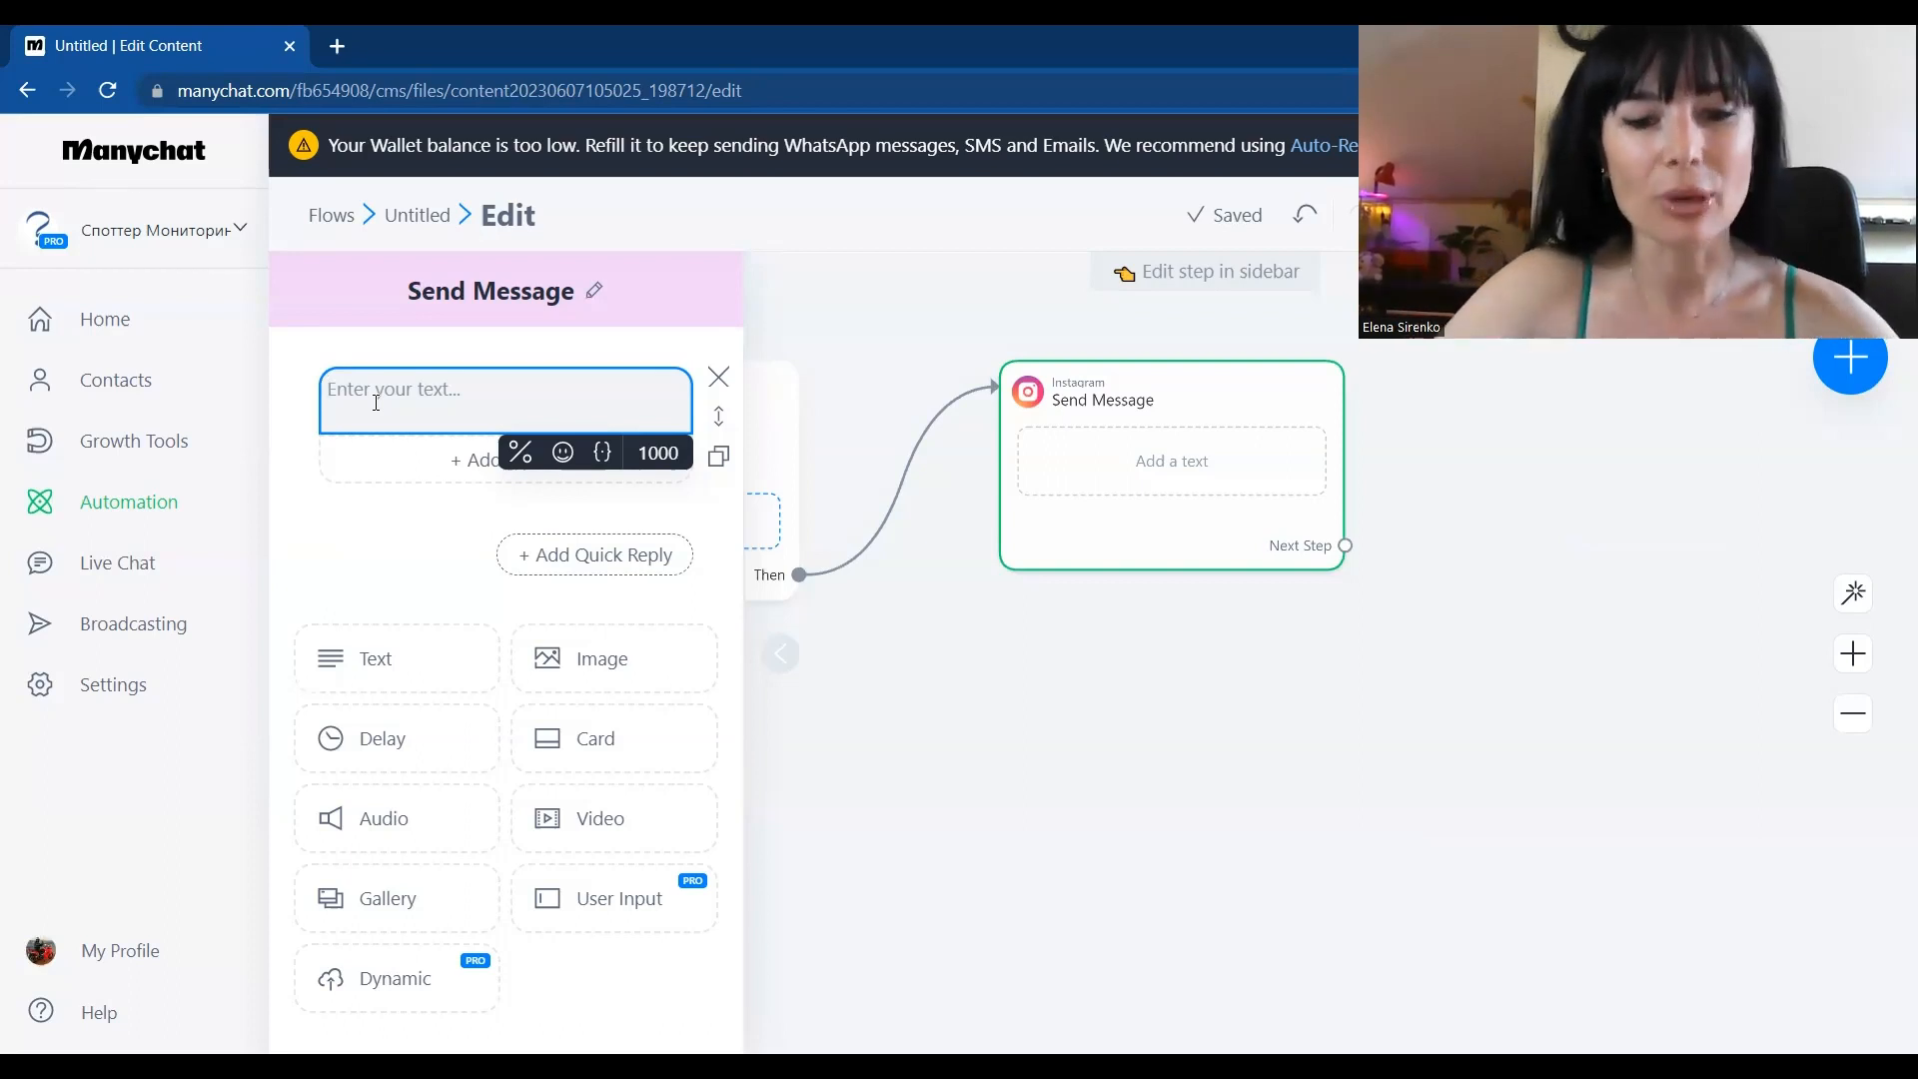
Write the greeting "Hey there" in the Send Message text block and add a hand emoji after it
type("Hewy there")
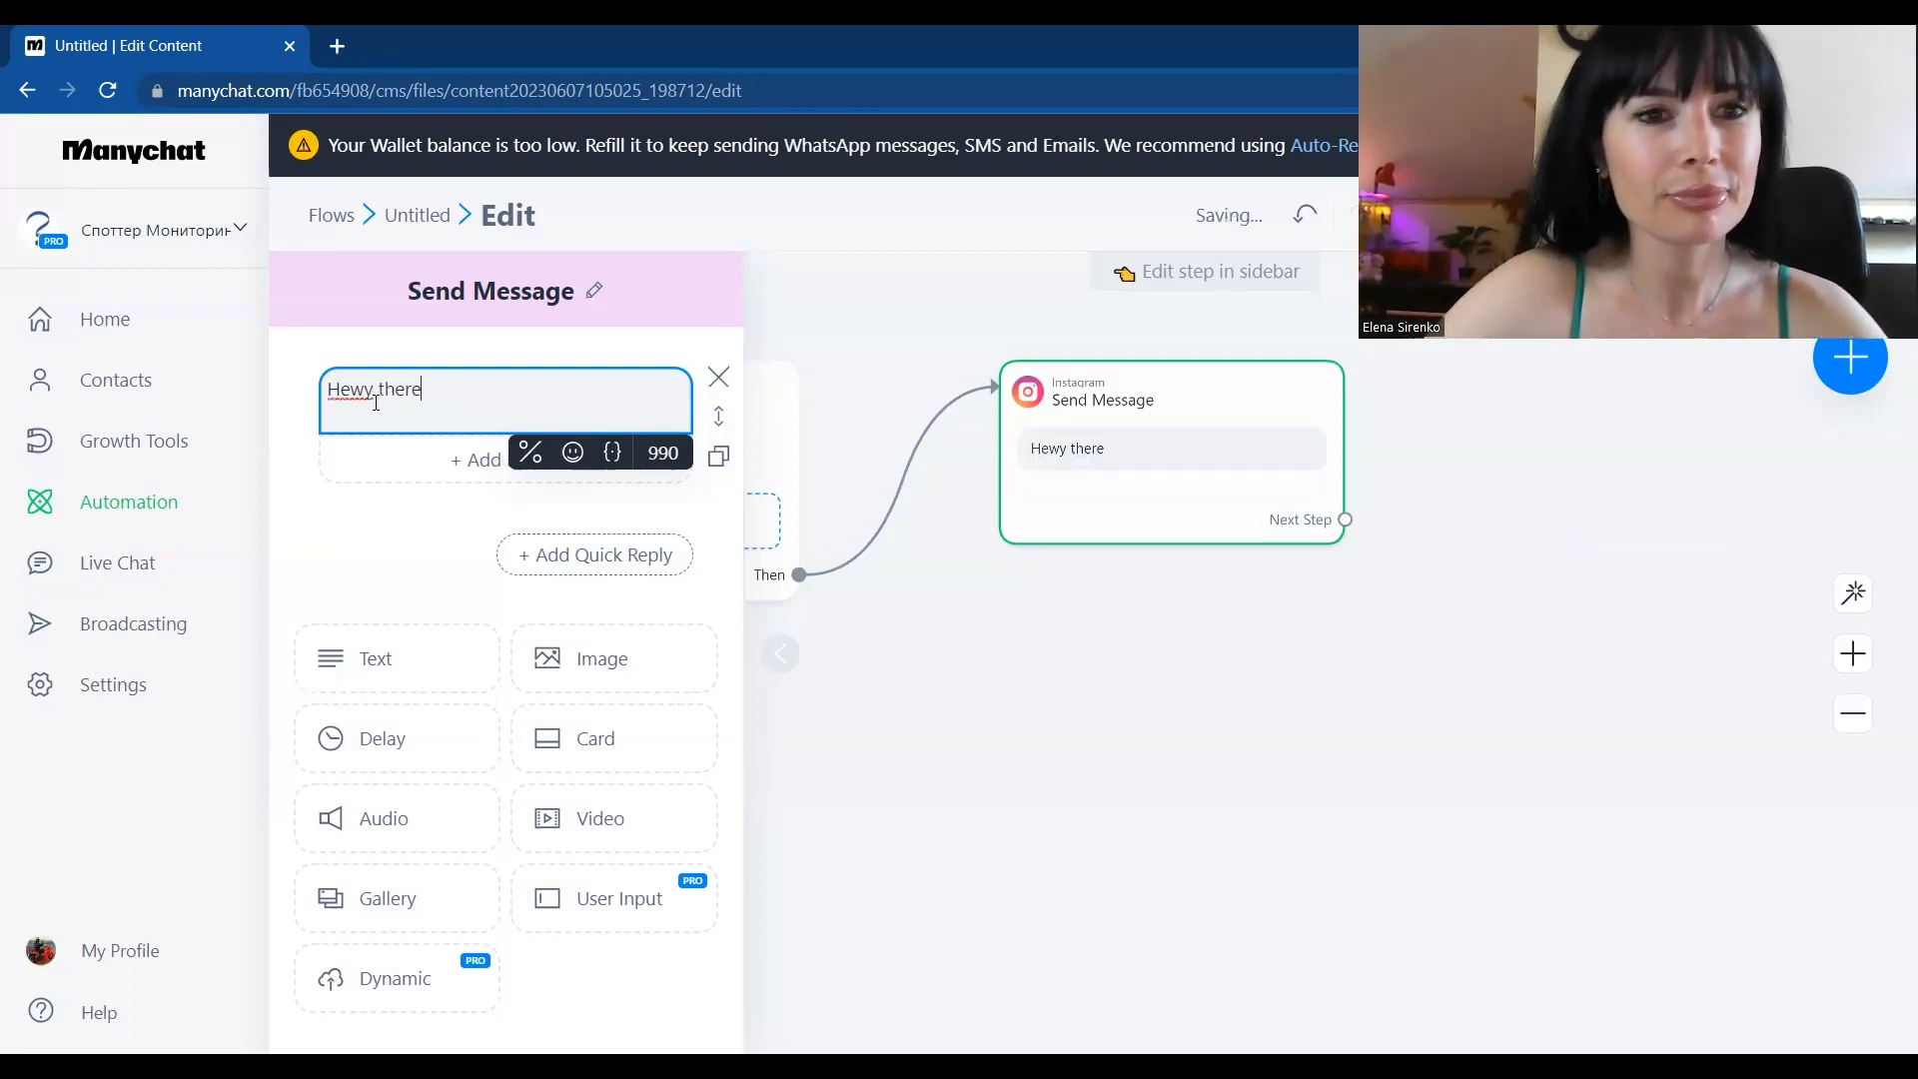
left_click(366, 390)
key("BackSpace")
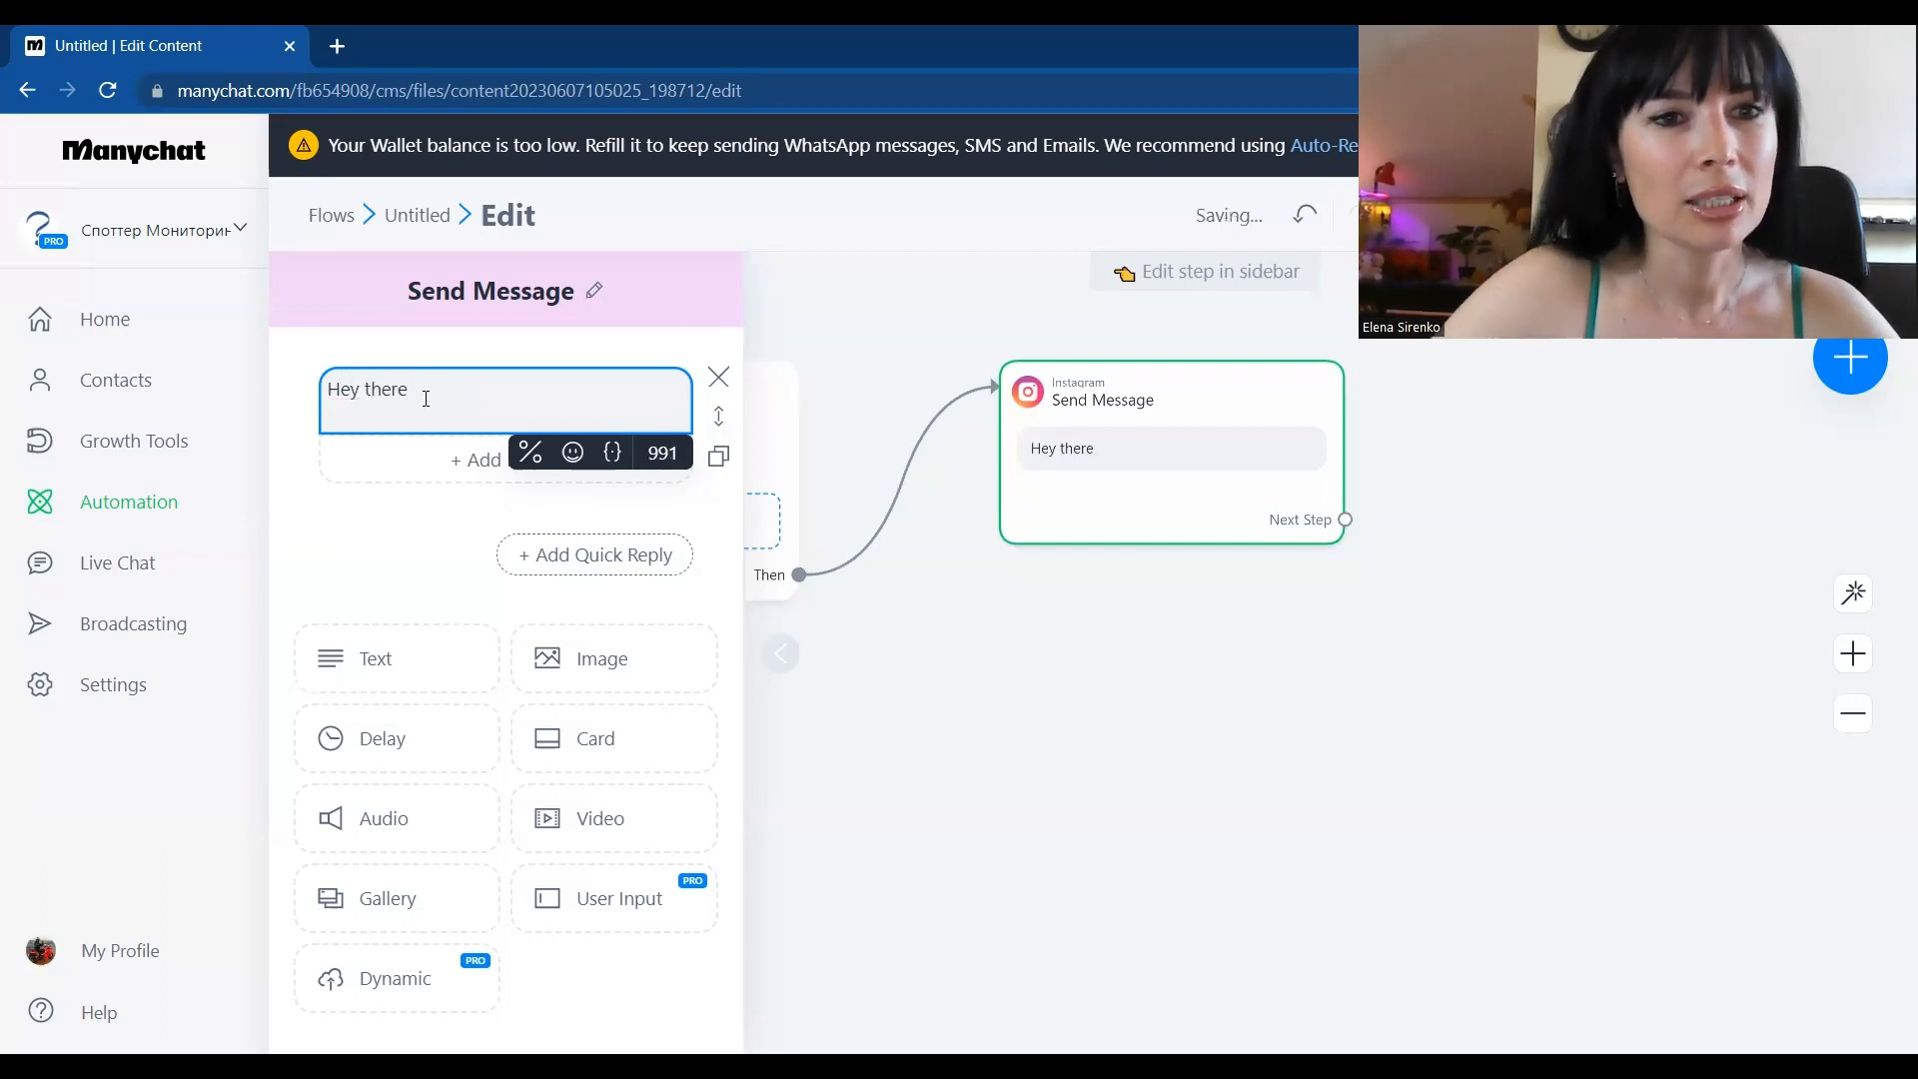
left_click(573, 452)
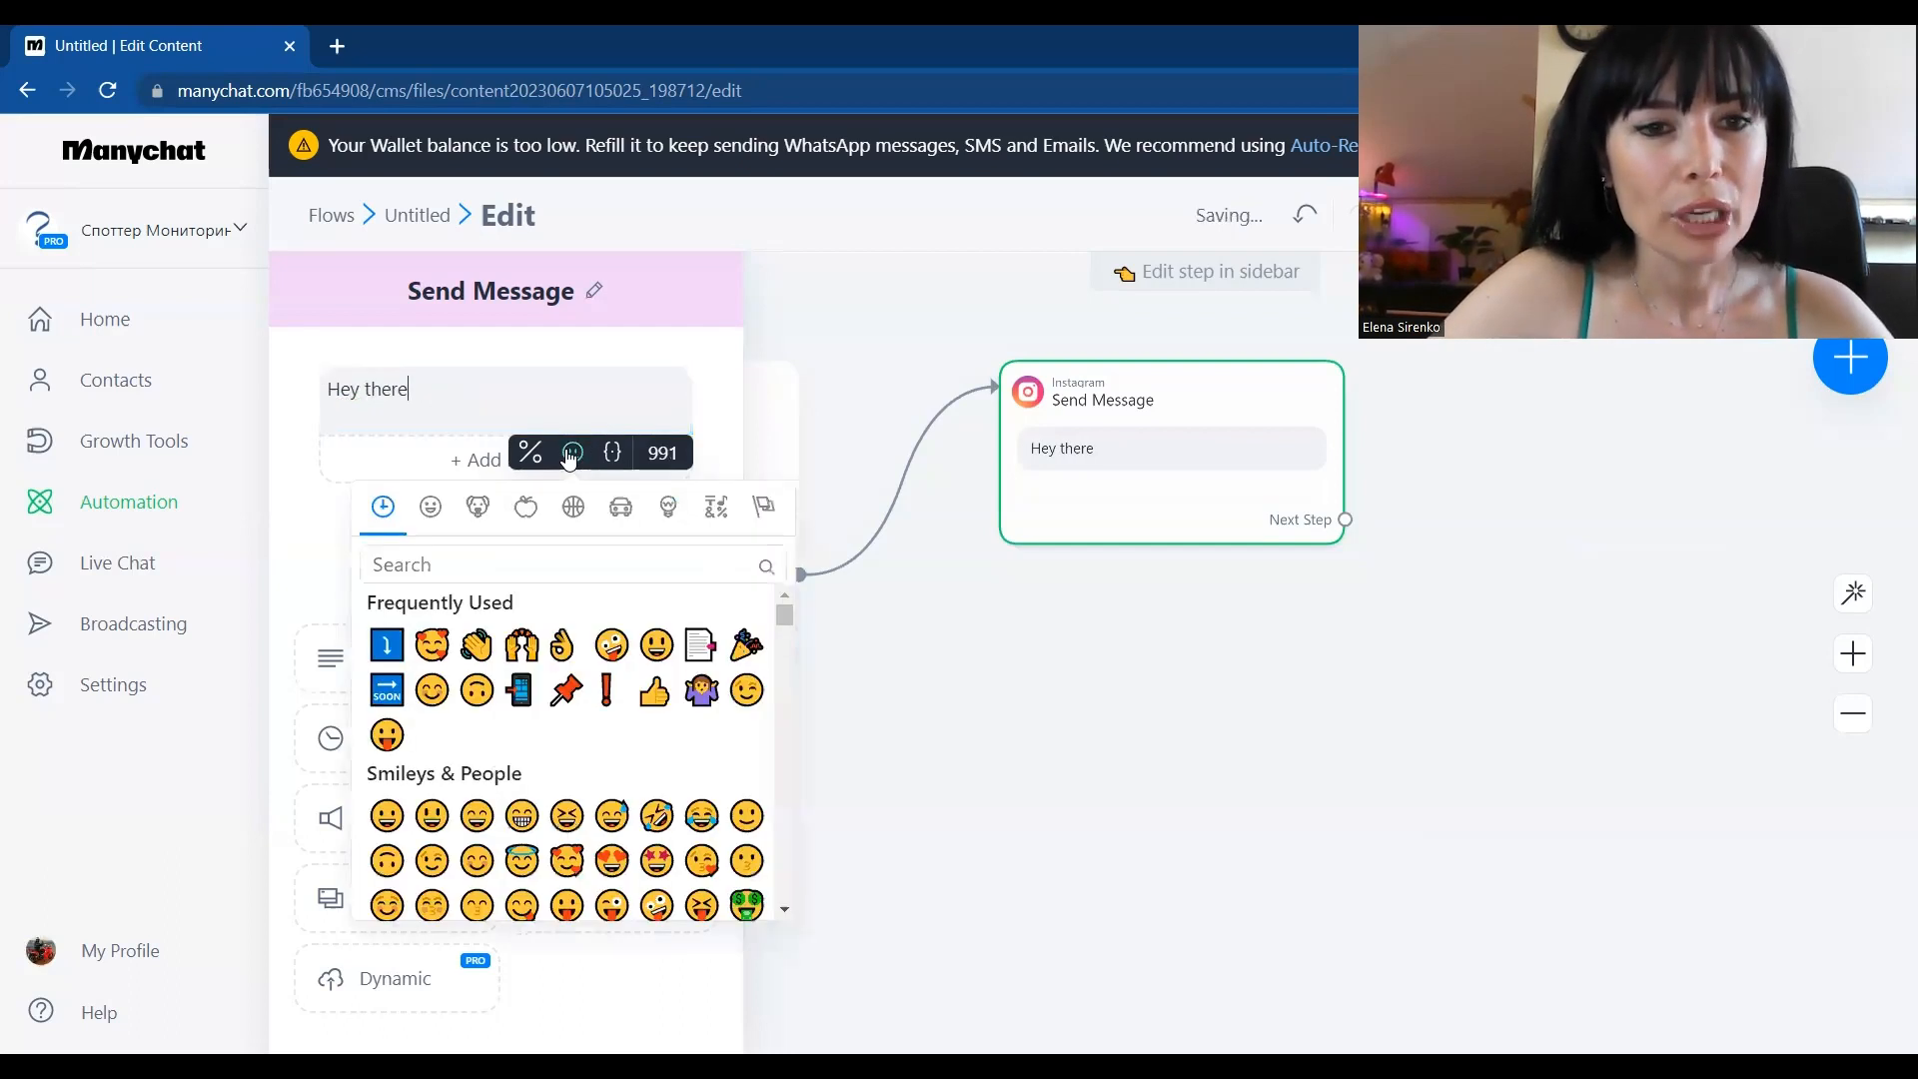
left_click(476, 647)
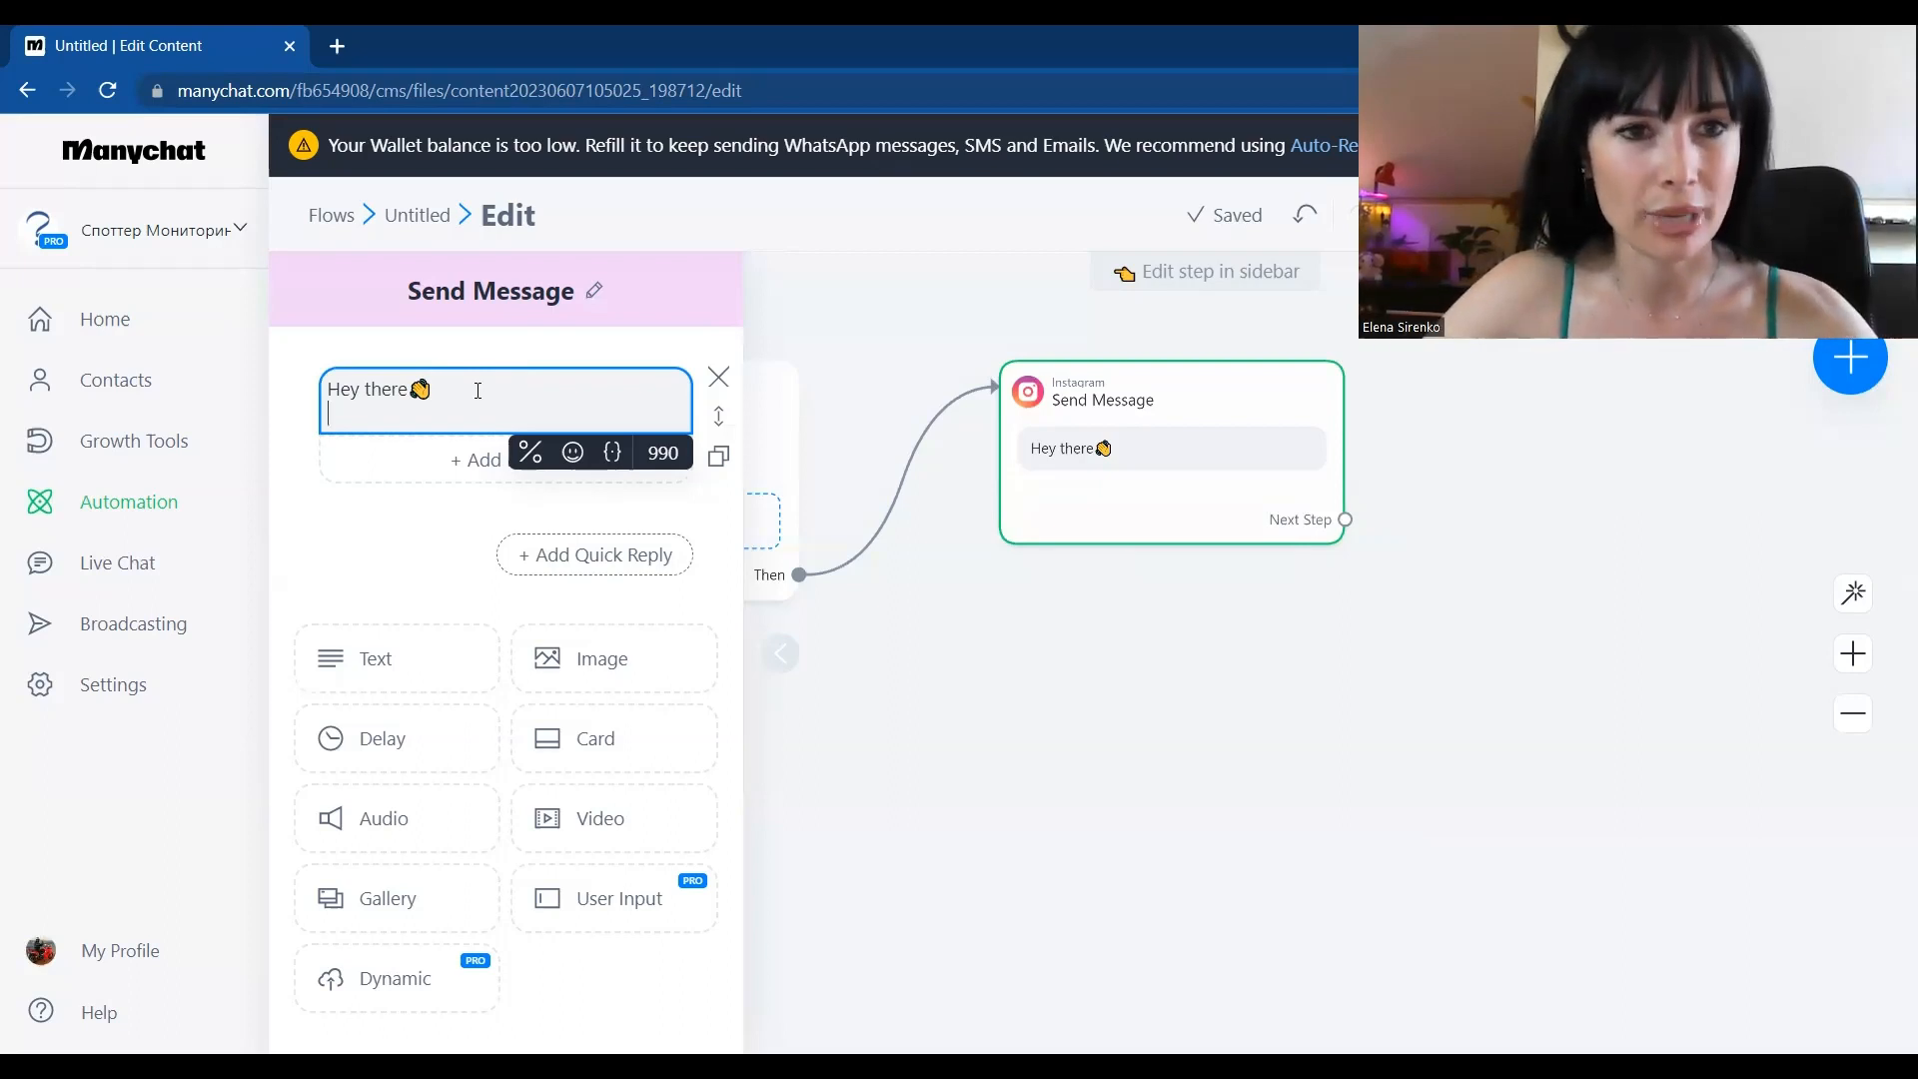
Add "Thanks for your interest in my guide" to the message, separated from the greeting by a blank line
key("Return")
key("Return")
type("Thanks for  your ")
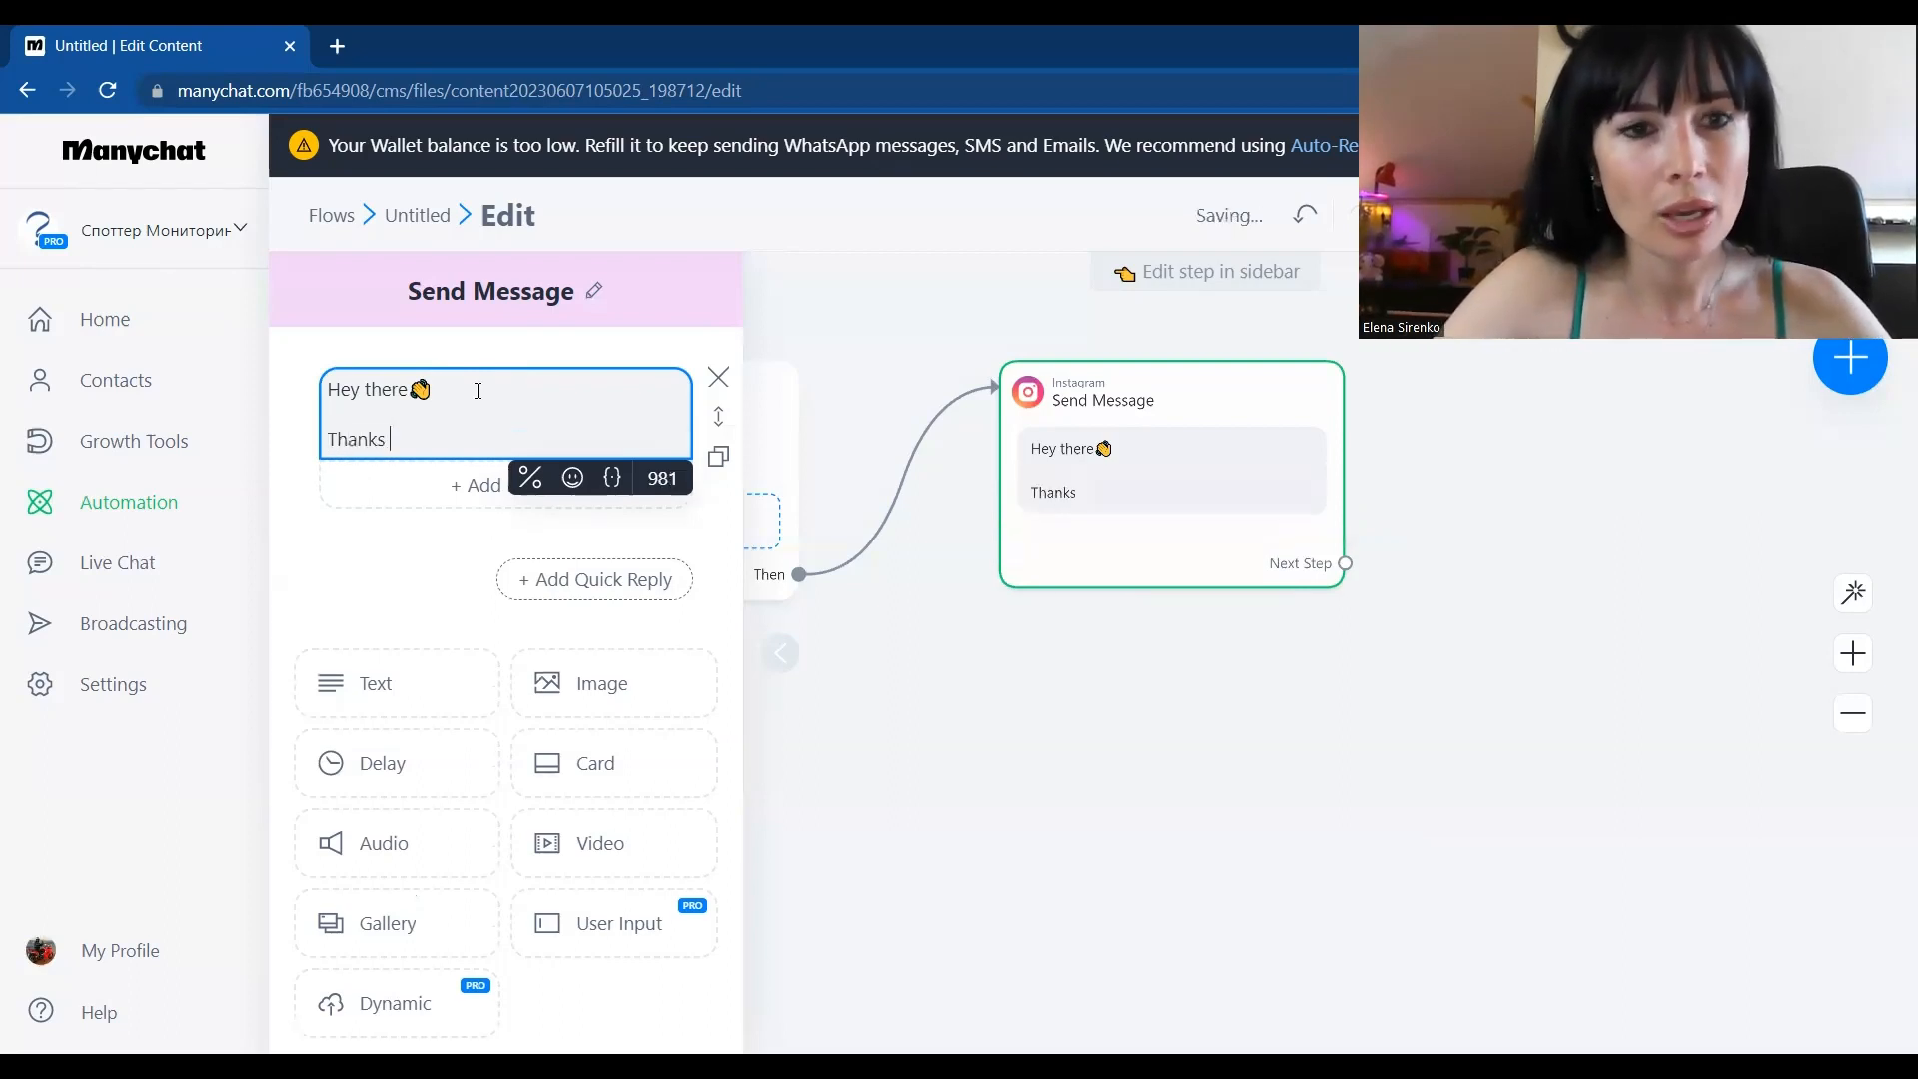
type("in")
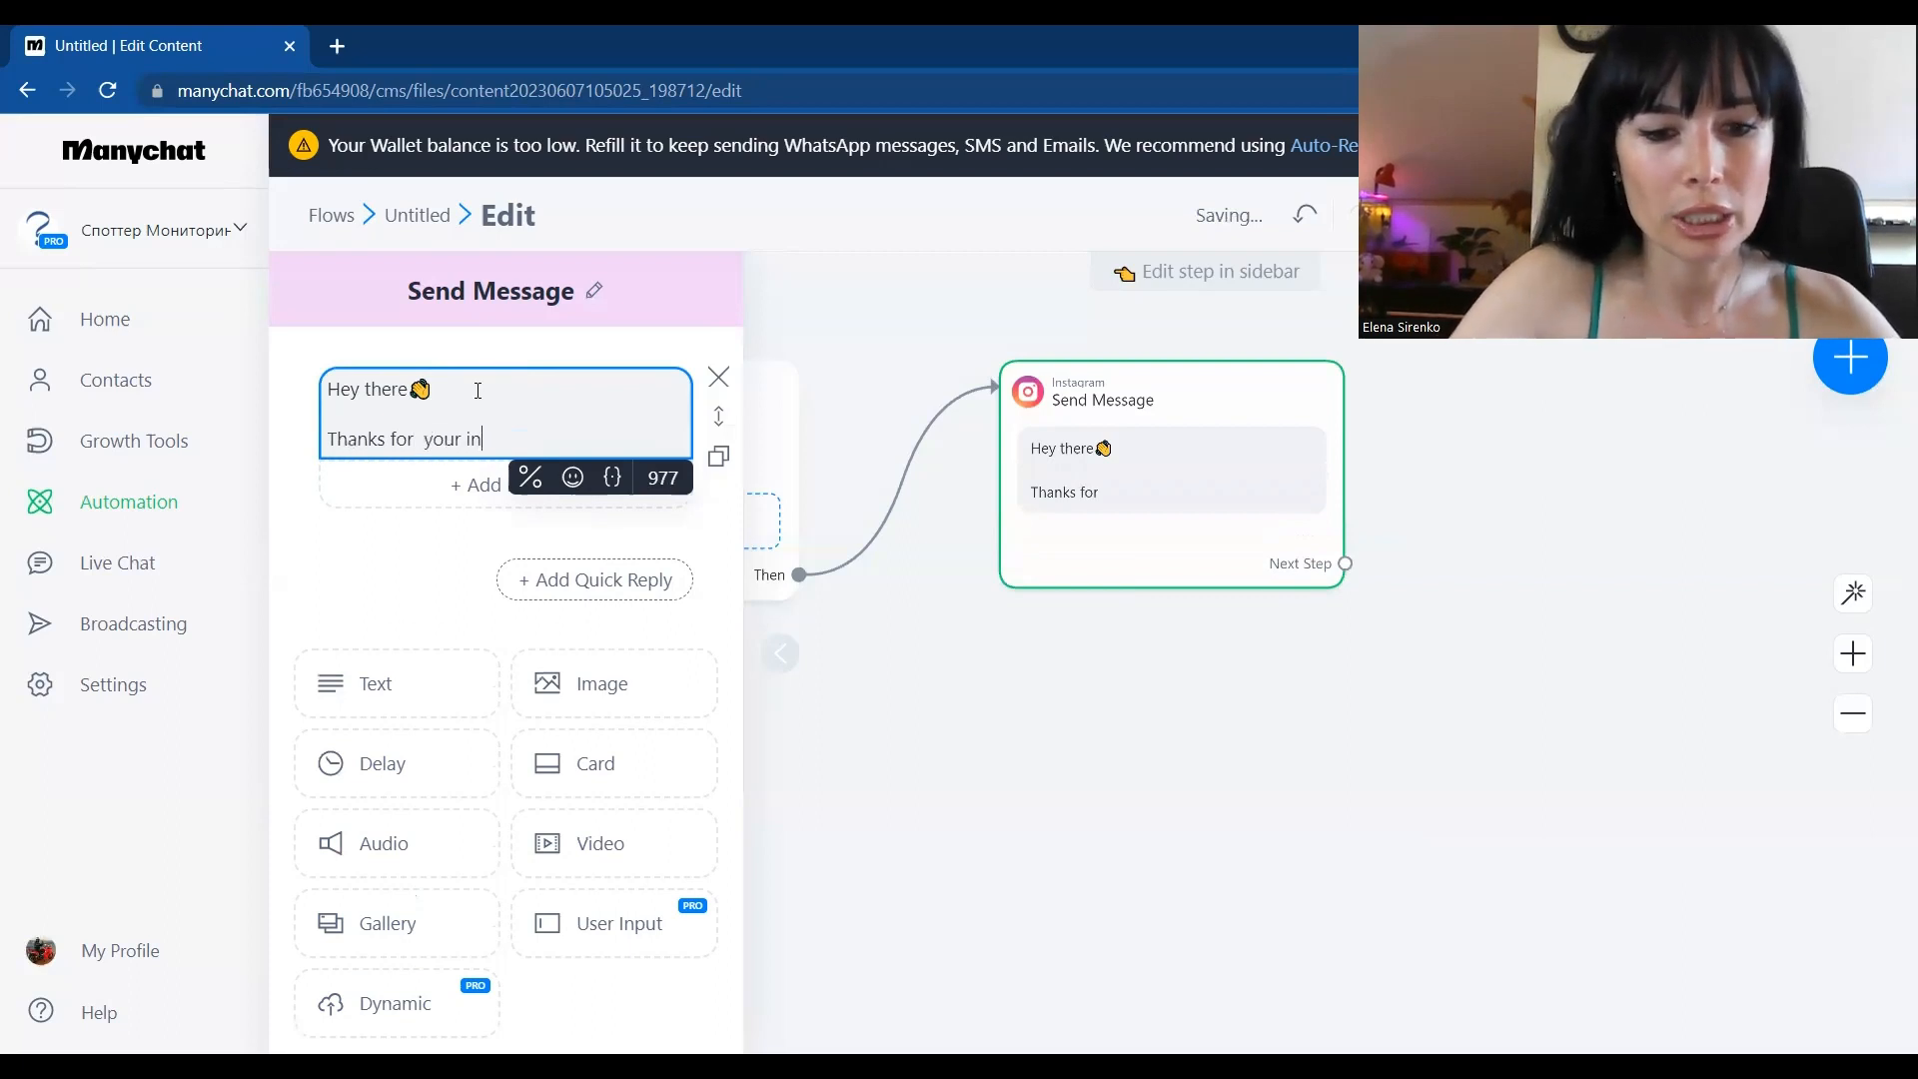
type("terest in my guio")
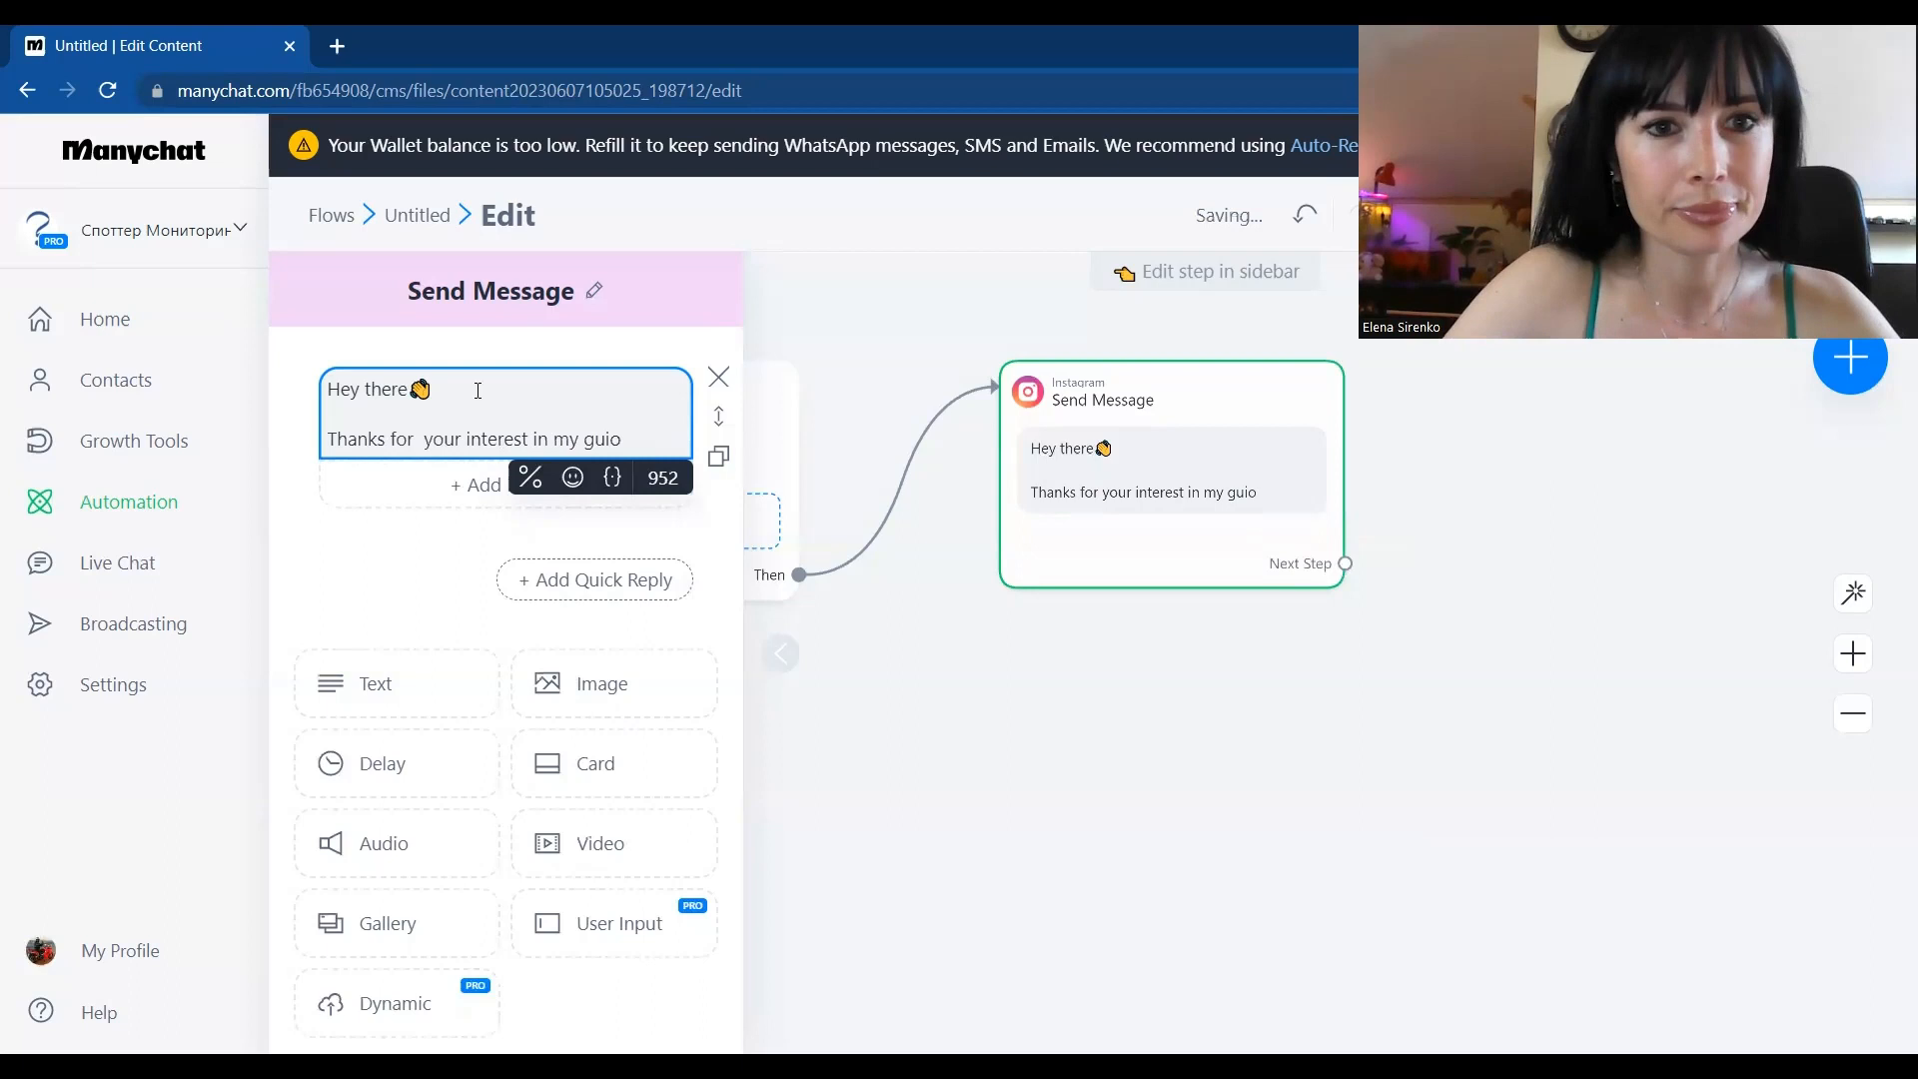
key("BackSpace")
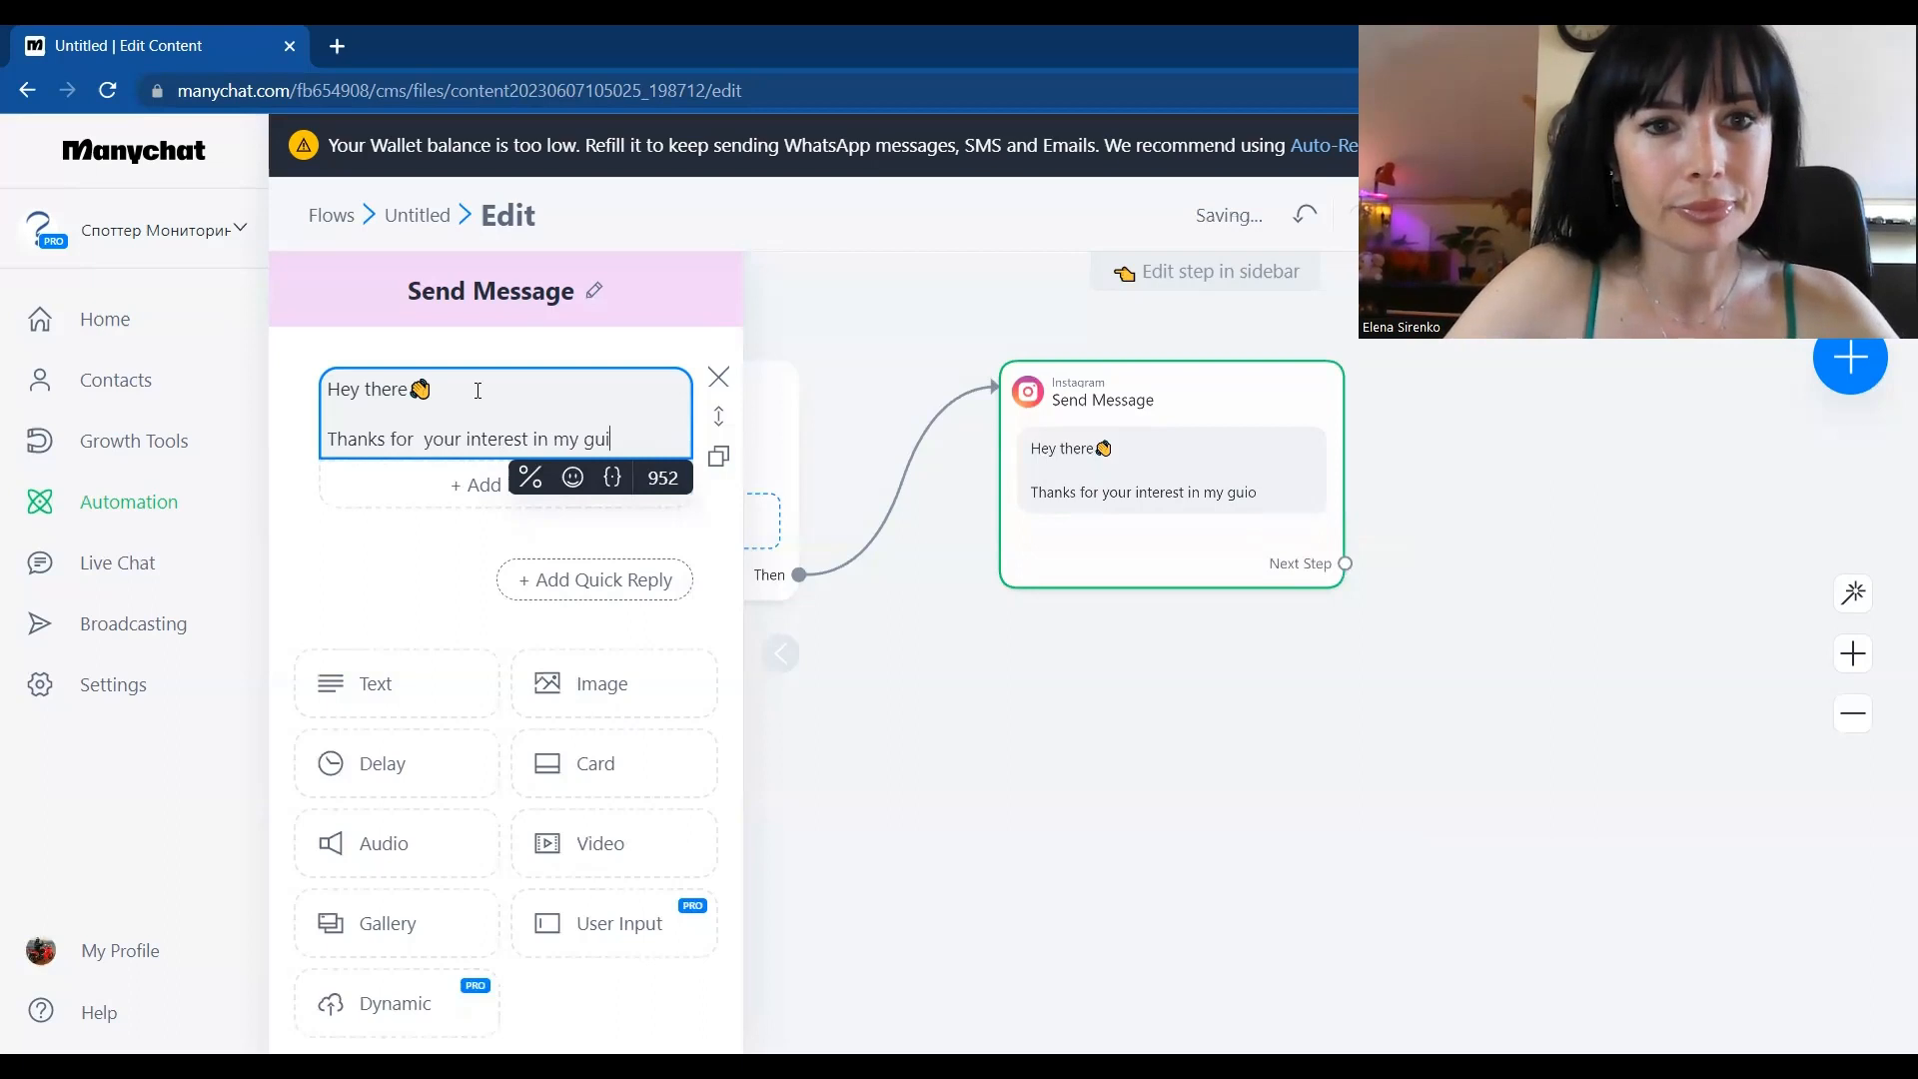
type("de ")
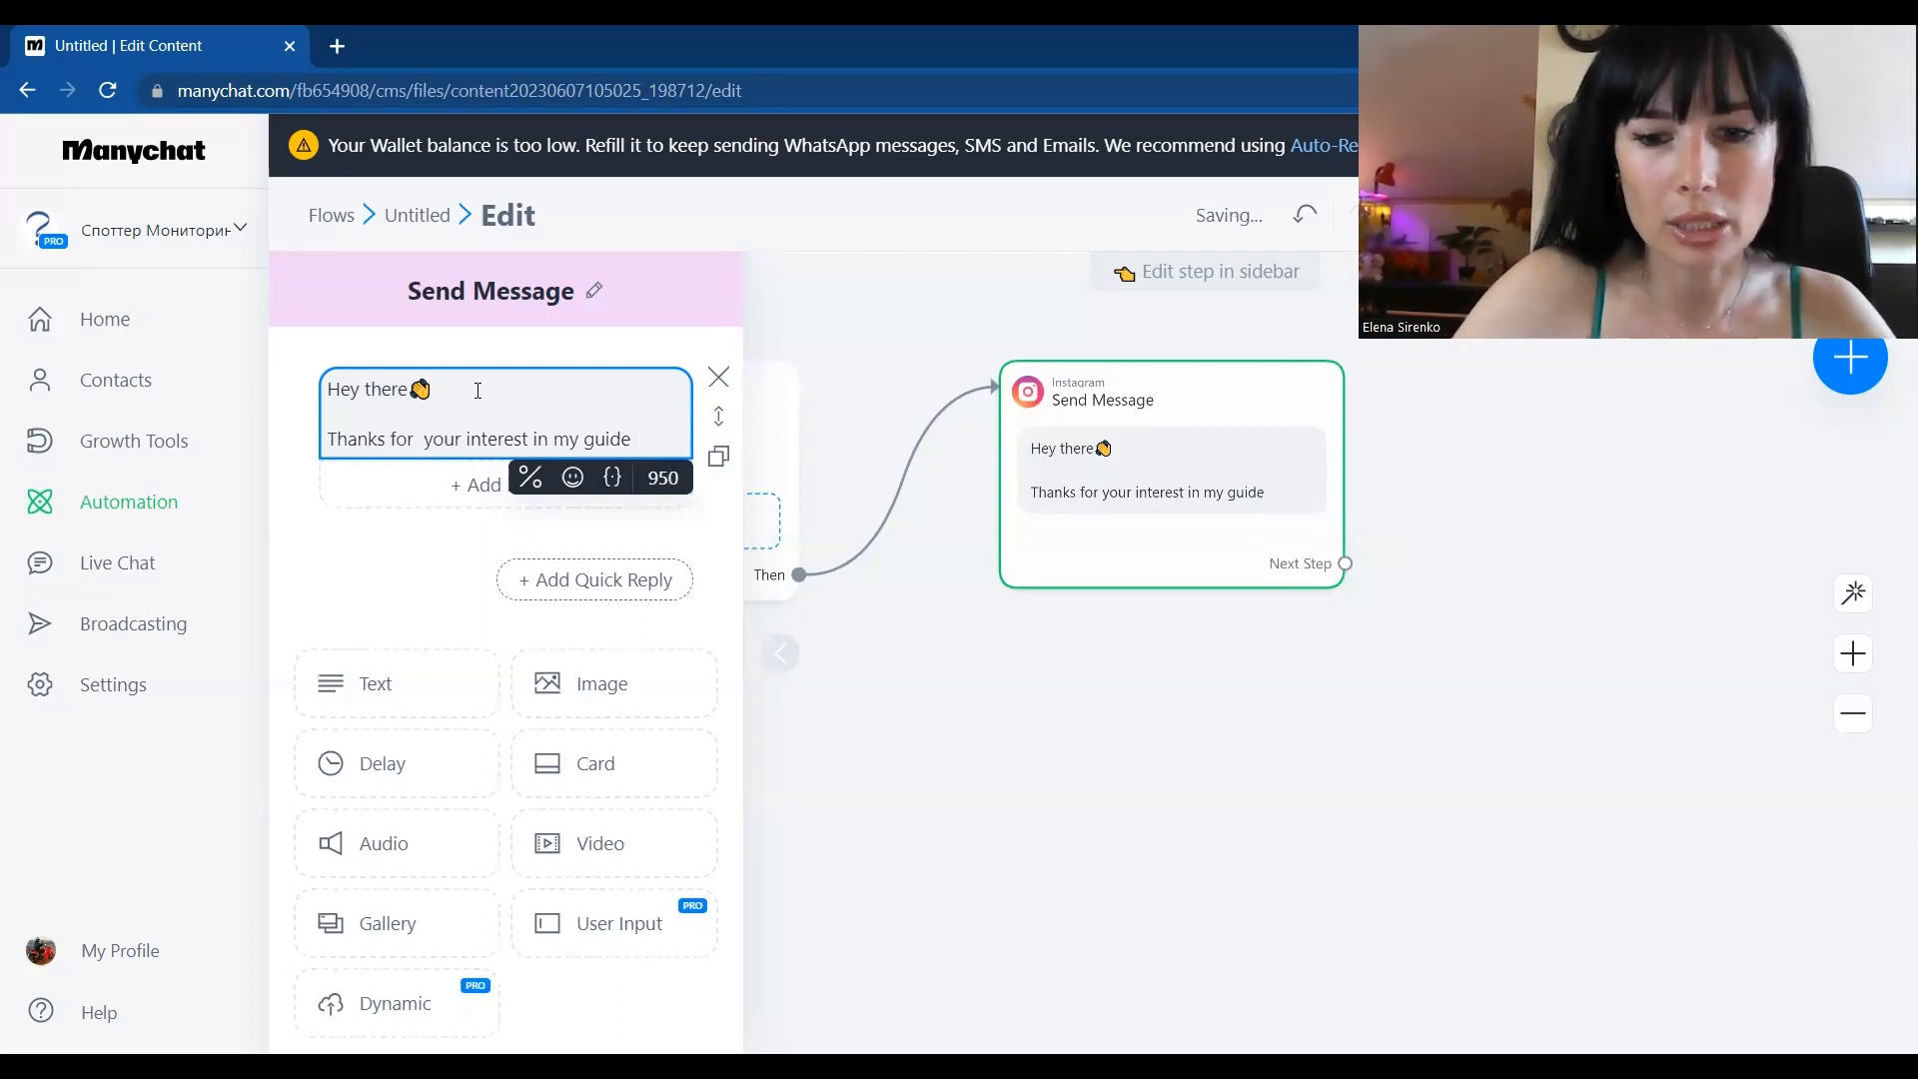
type(":")
key("BackSpace")
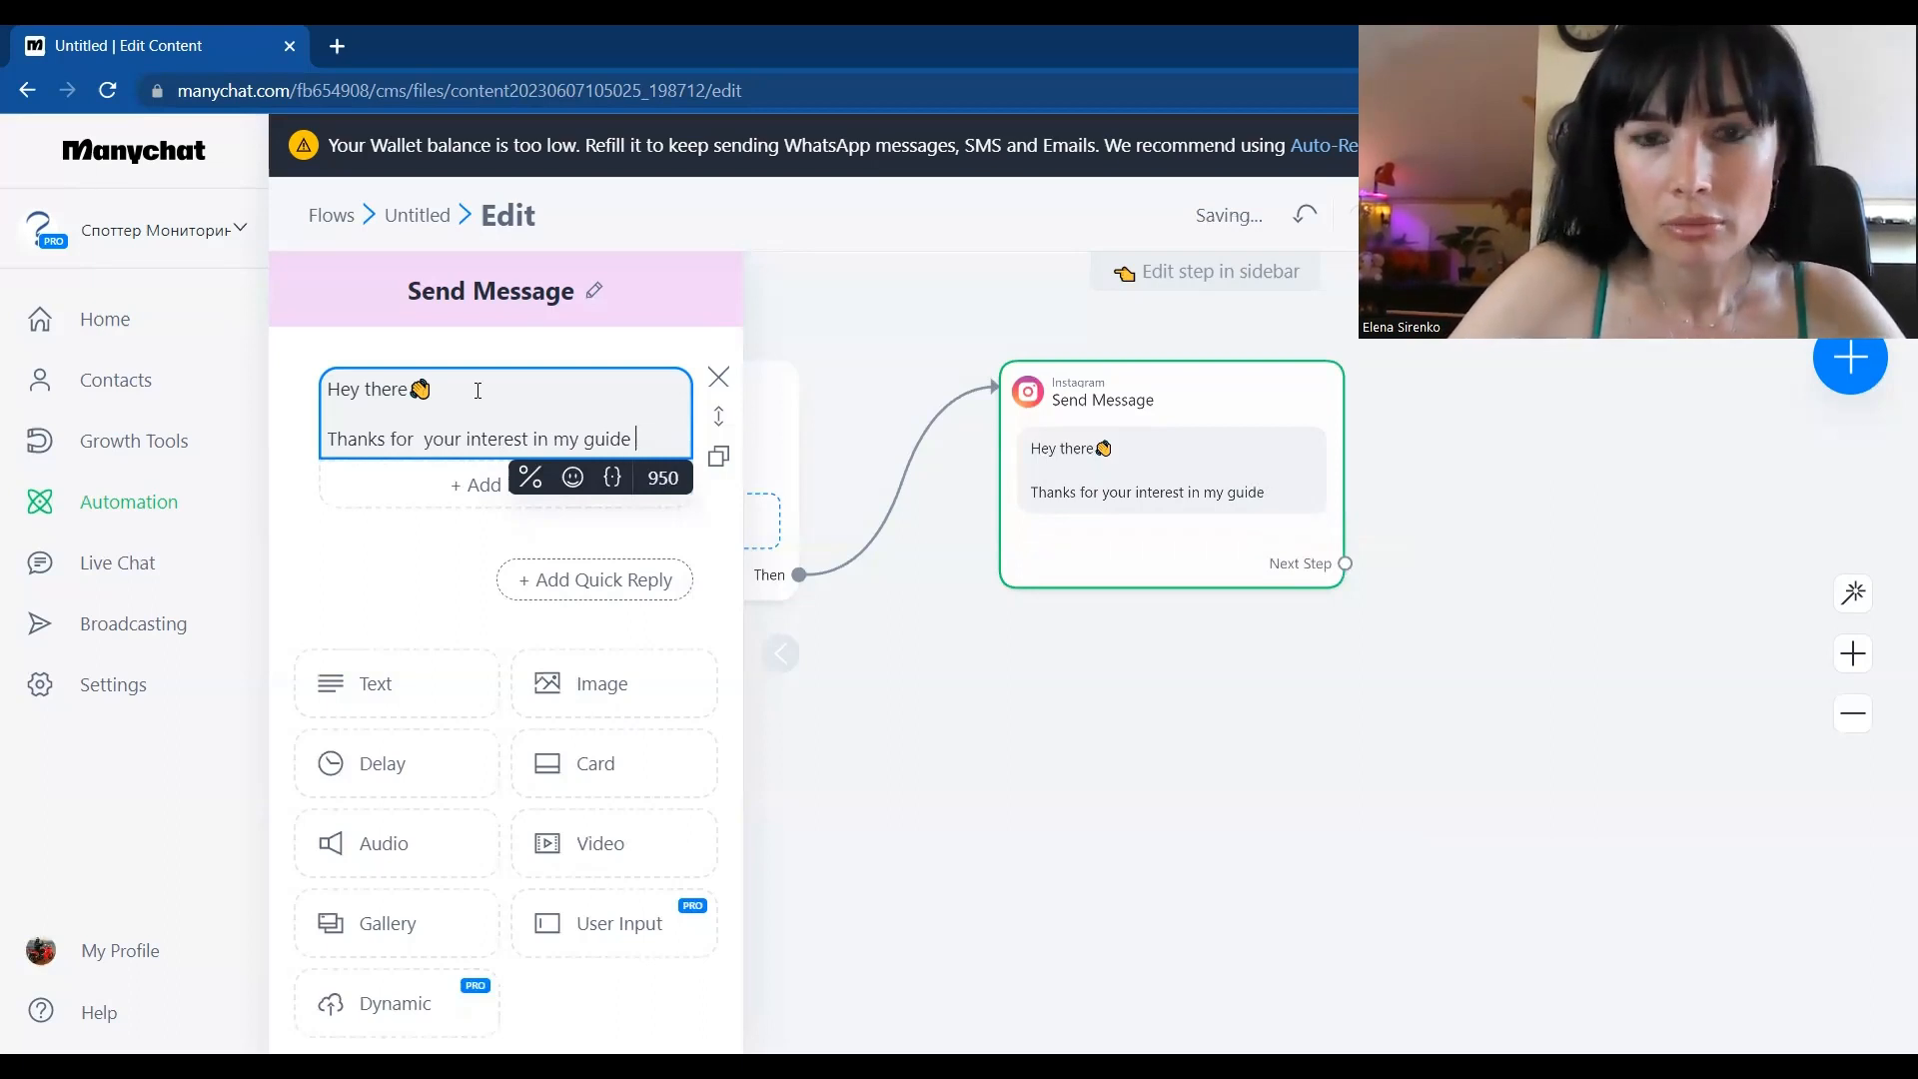
Complete the thank-you sentence with the quoted guide title "30 tips to get more followers on Instagram" and leave a blank line below it
type("\"3")
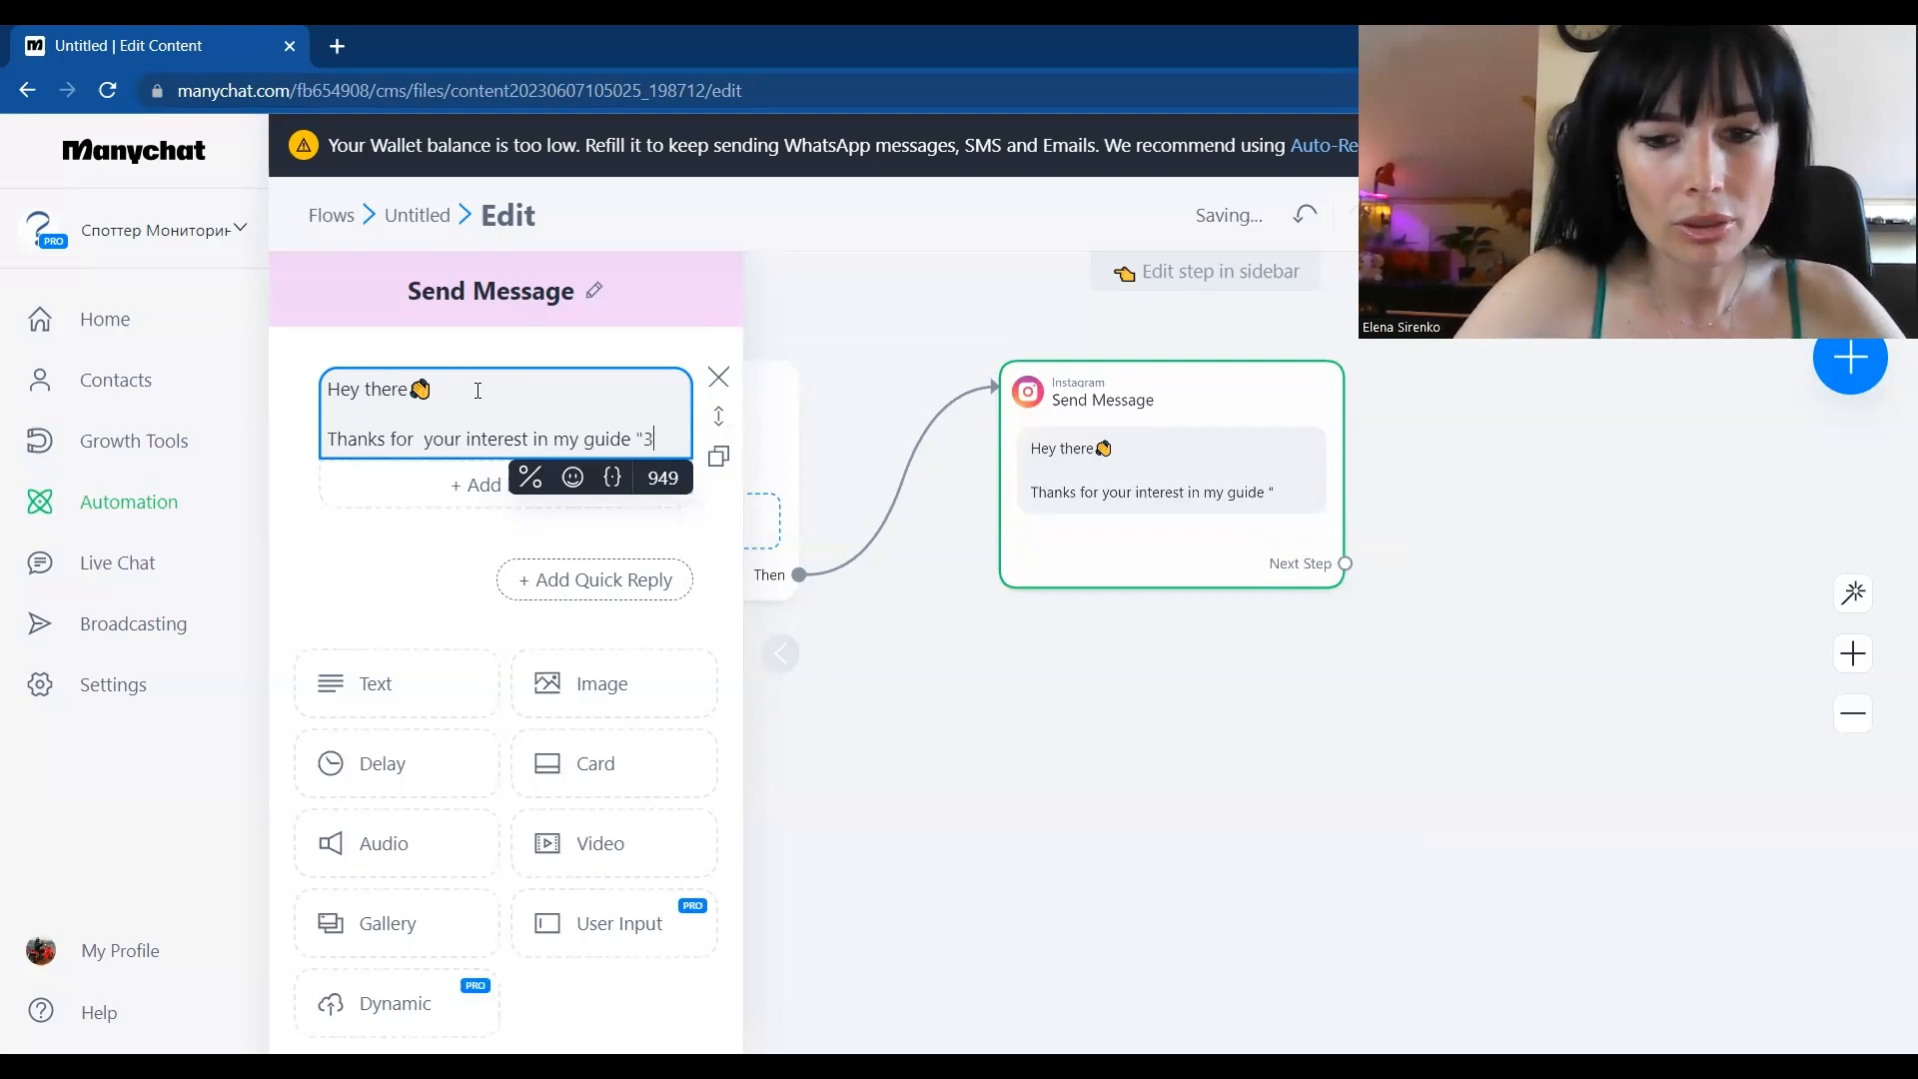
type("0 tips ")
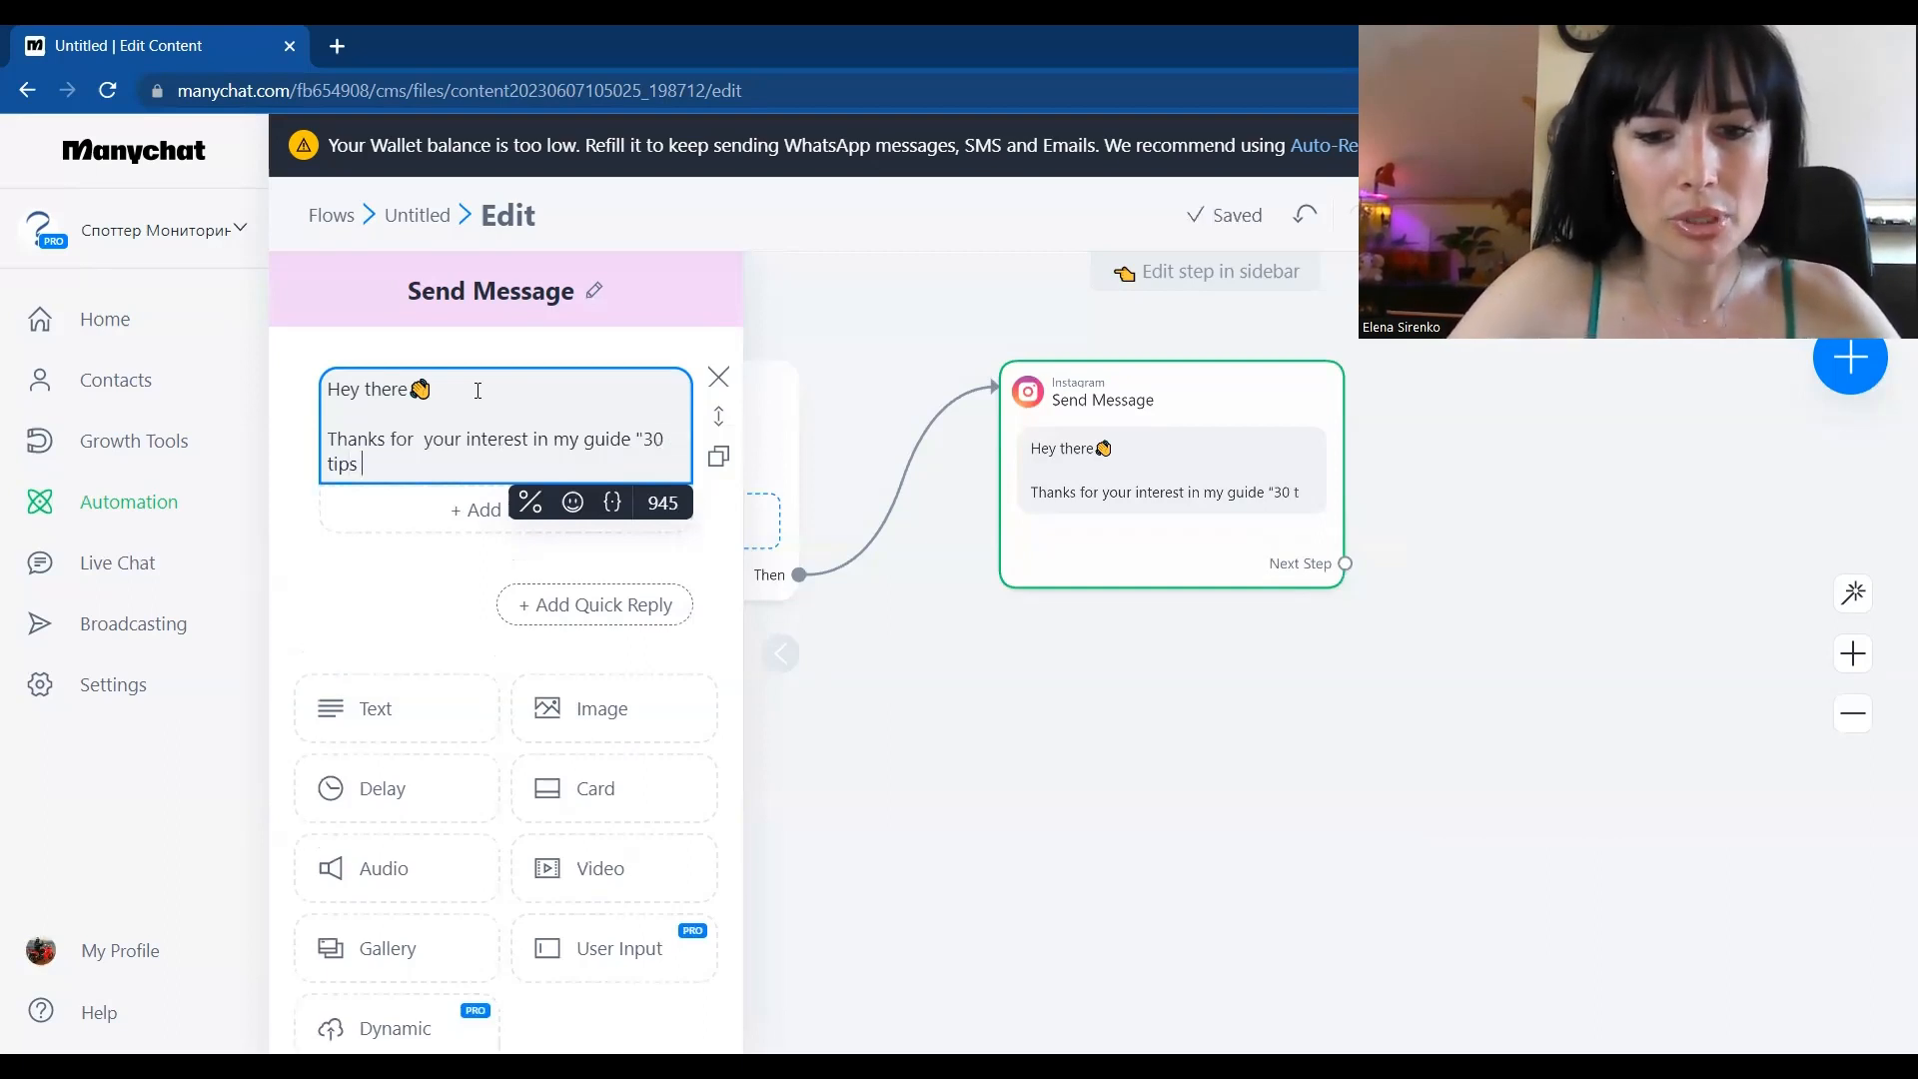
type("to get more ")
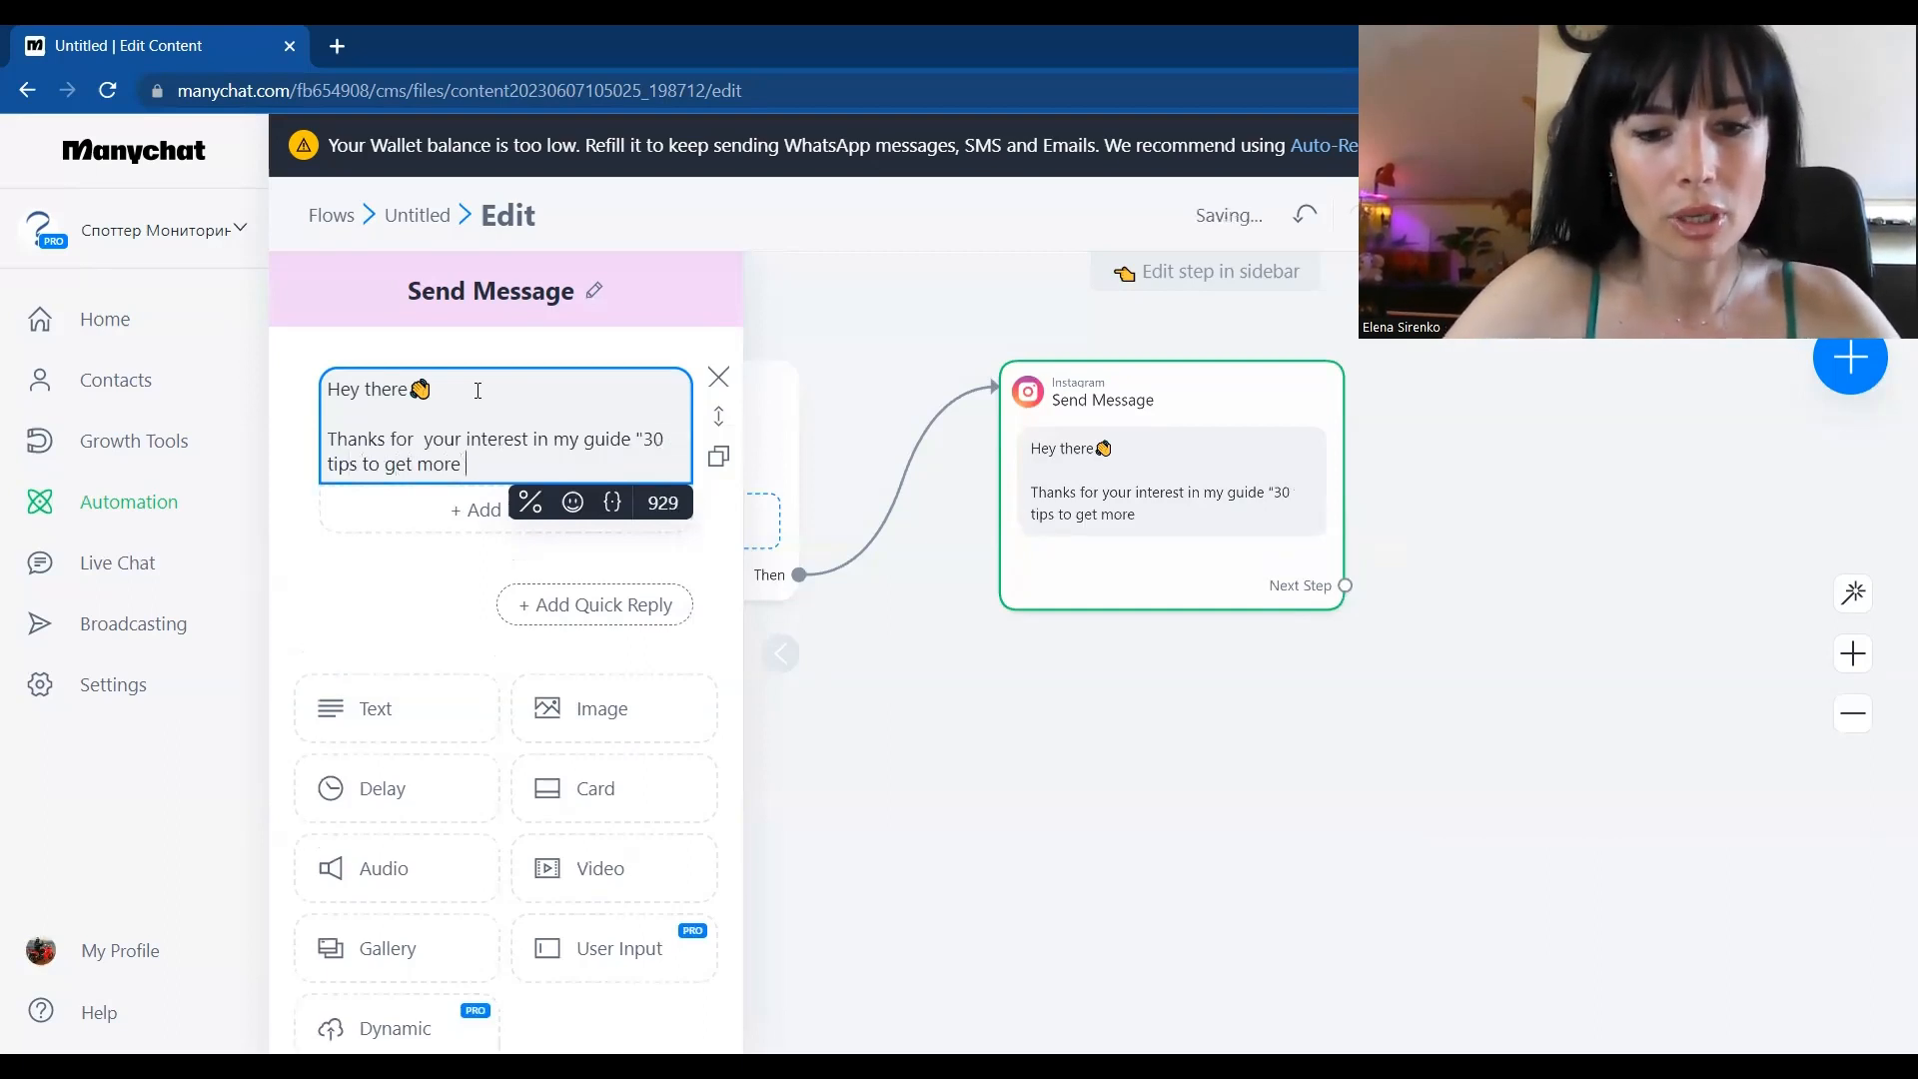
type("followers ")
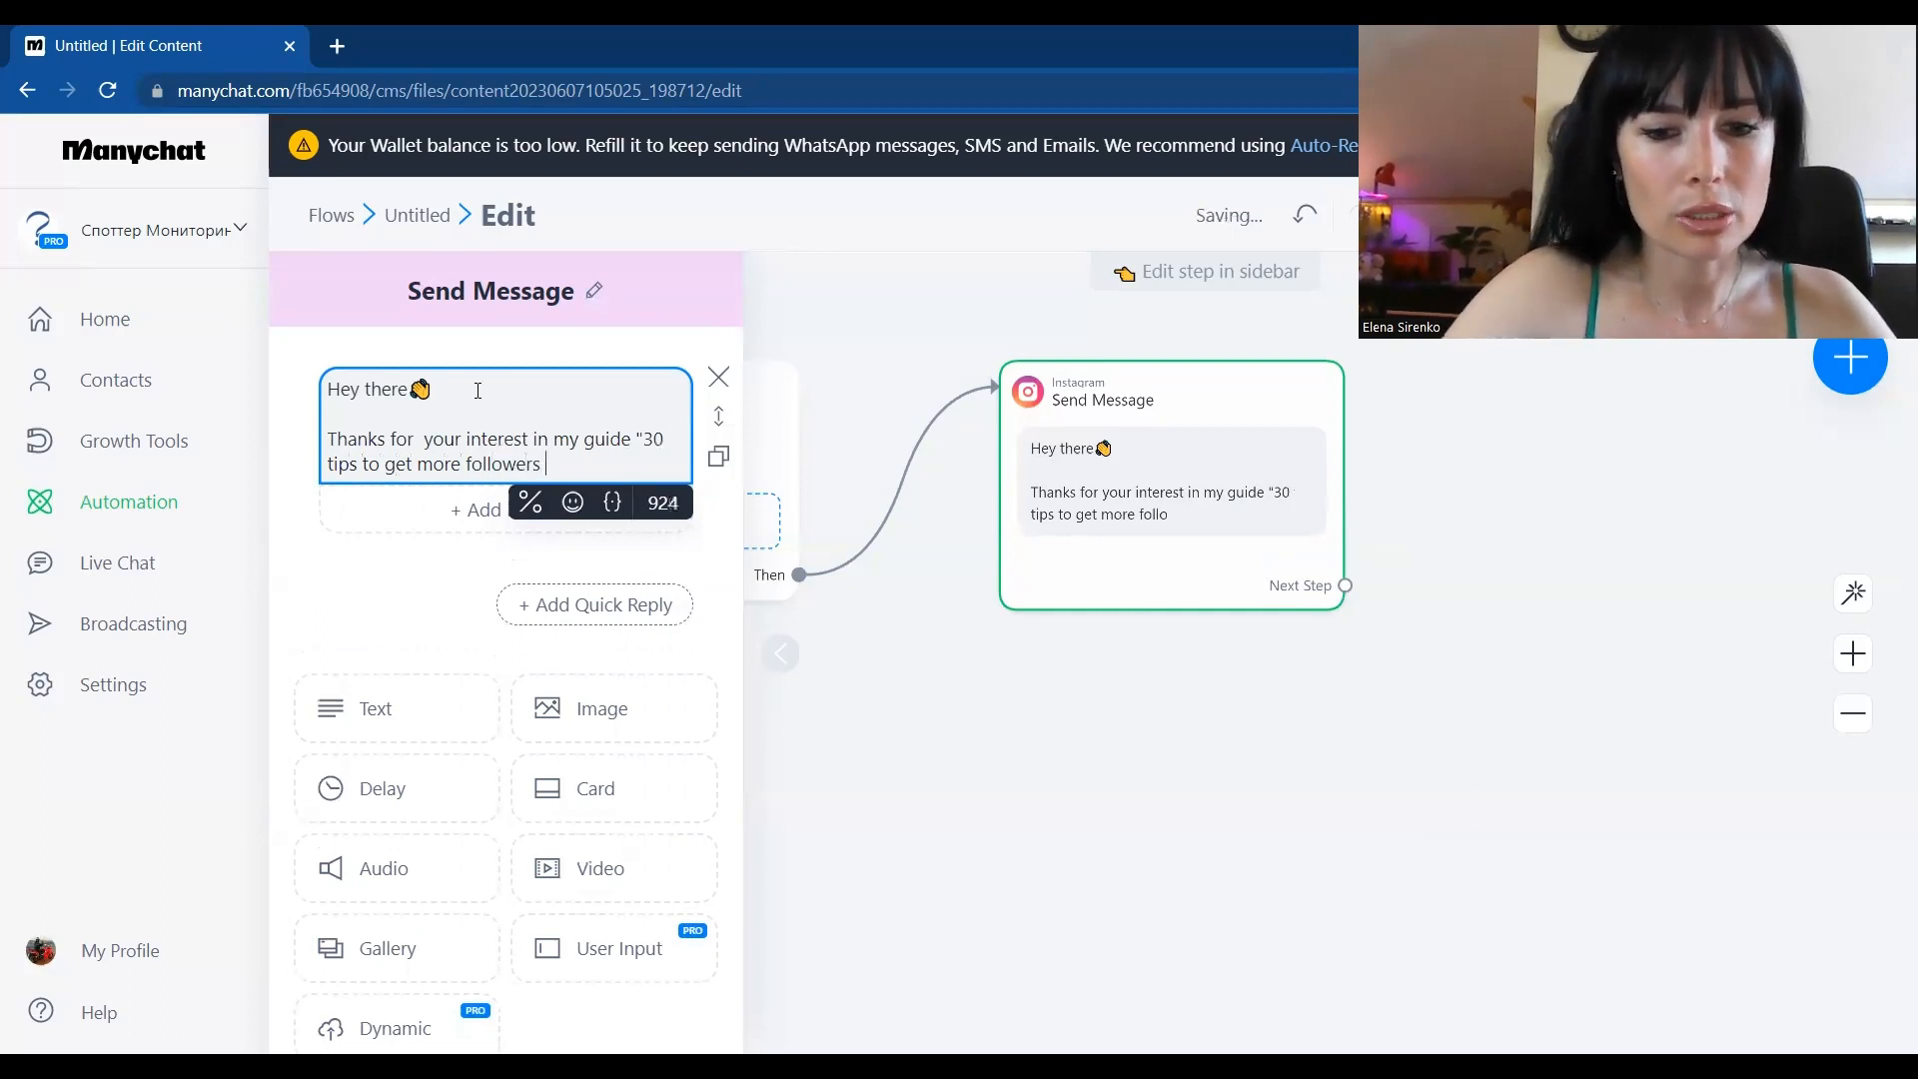
type("on Instagr")
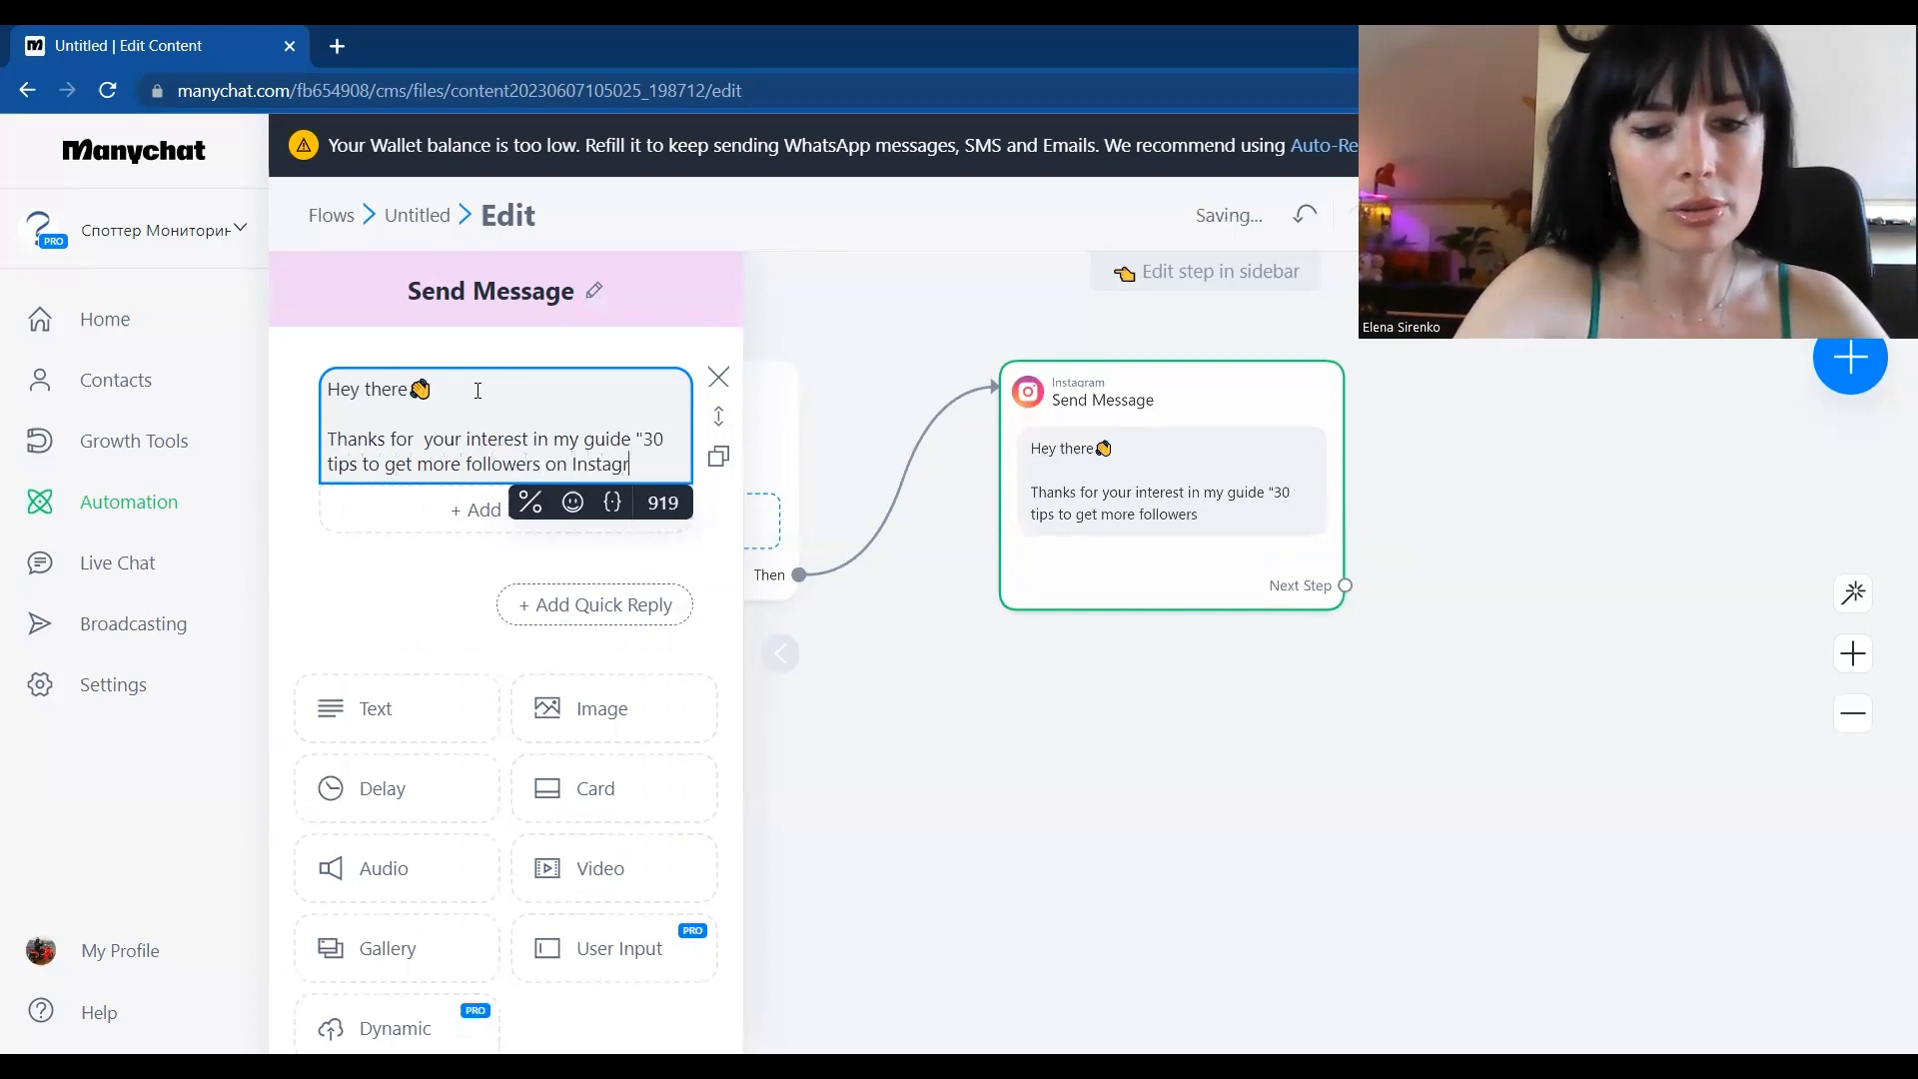
type("am\"")
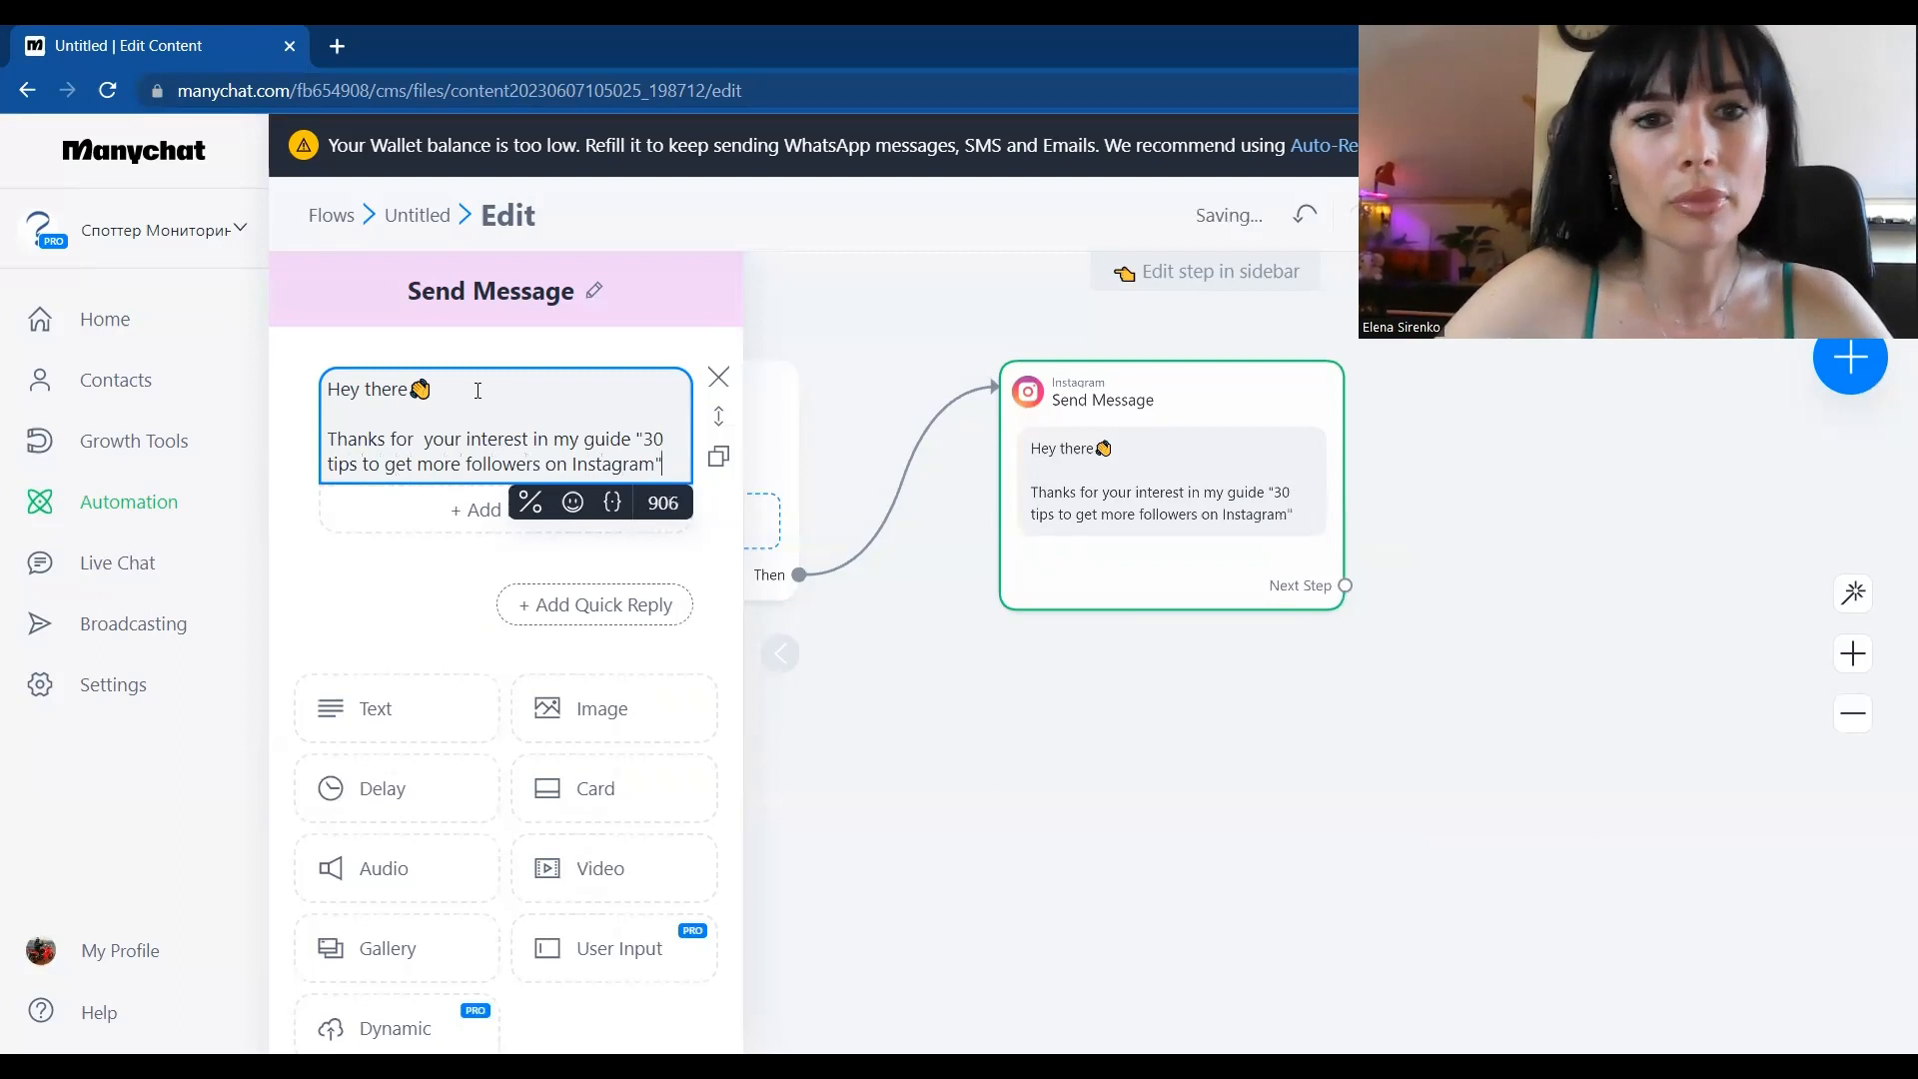
key("Return")
key("Return")
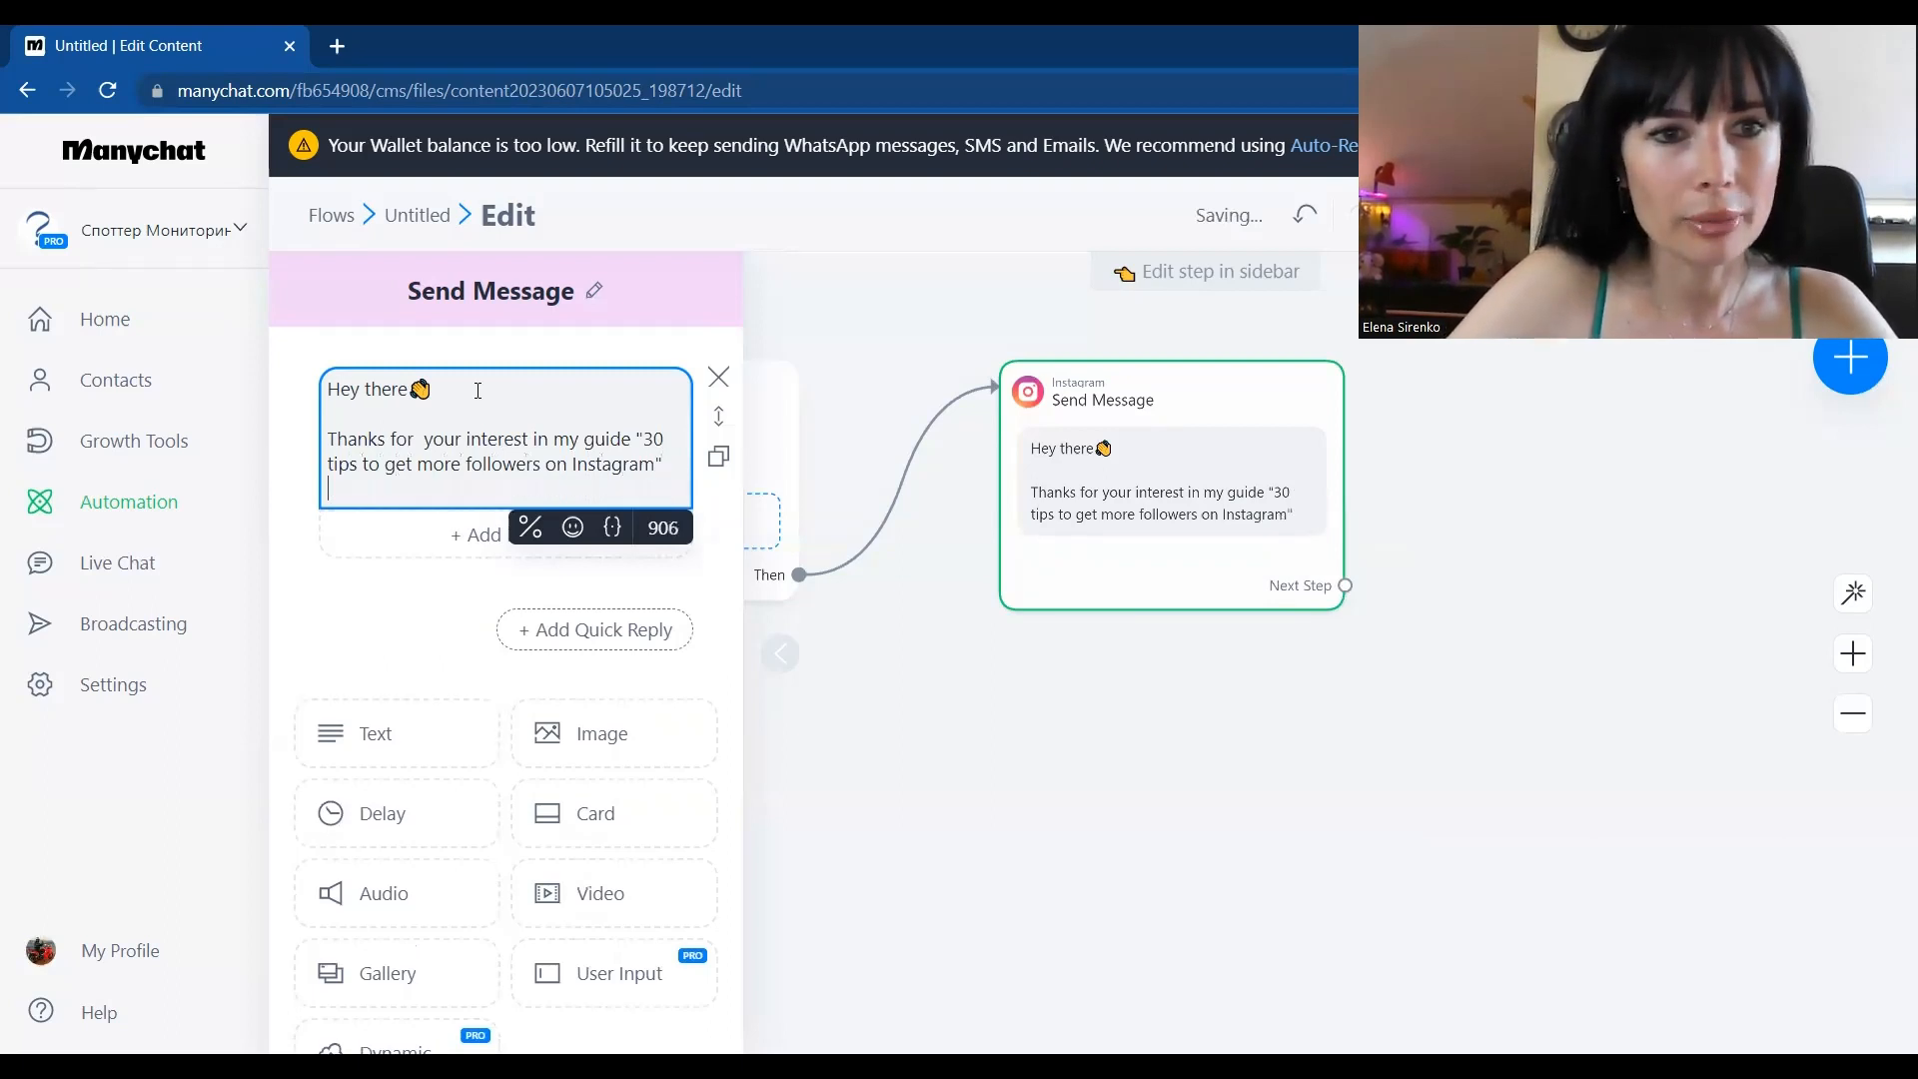
Insert a smiley emoji followed by a space before "Thanks" in the message
left_click(330, 440)
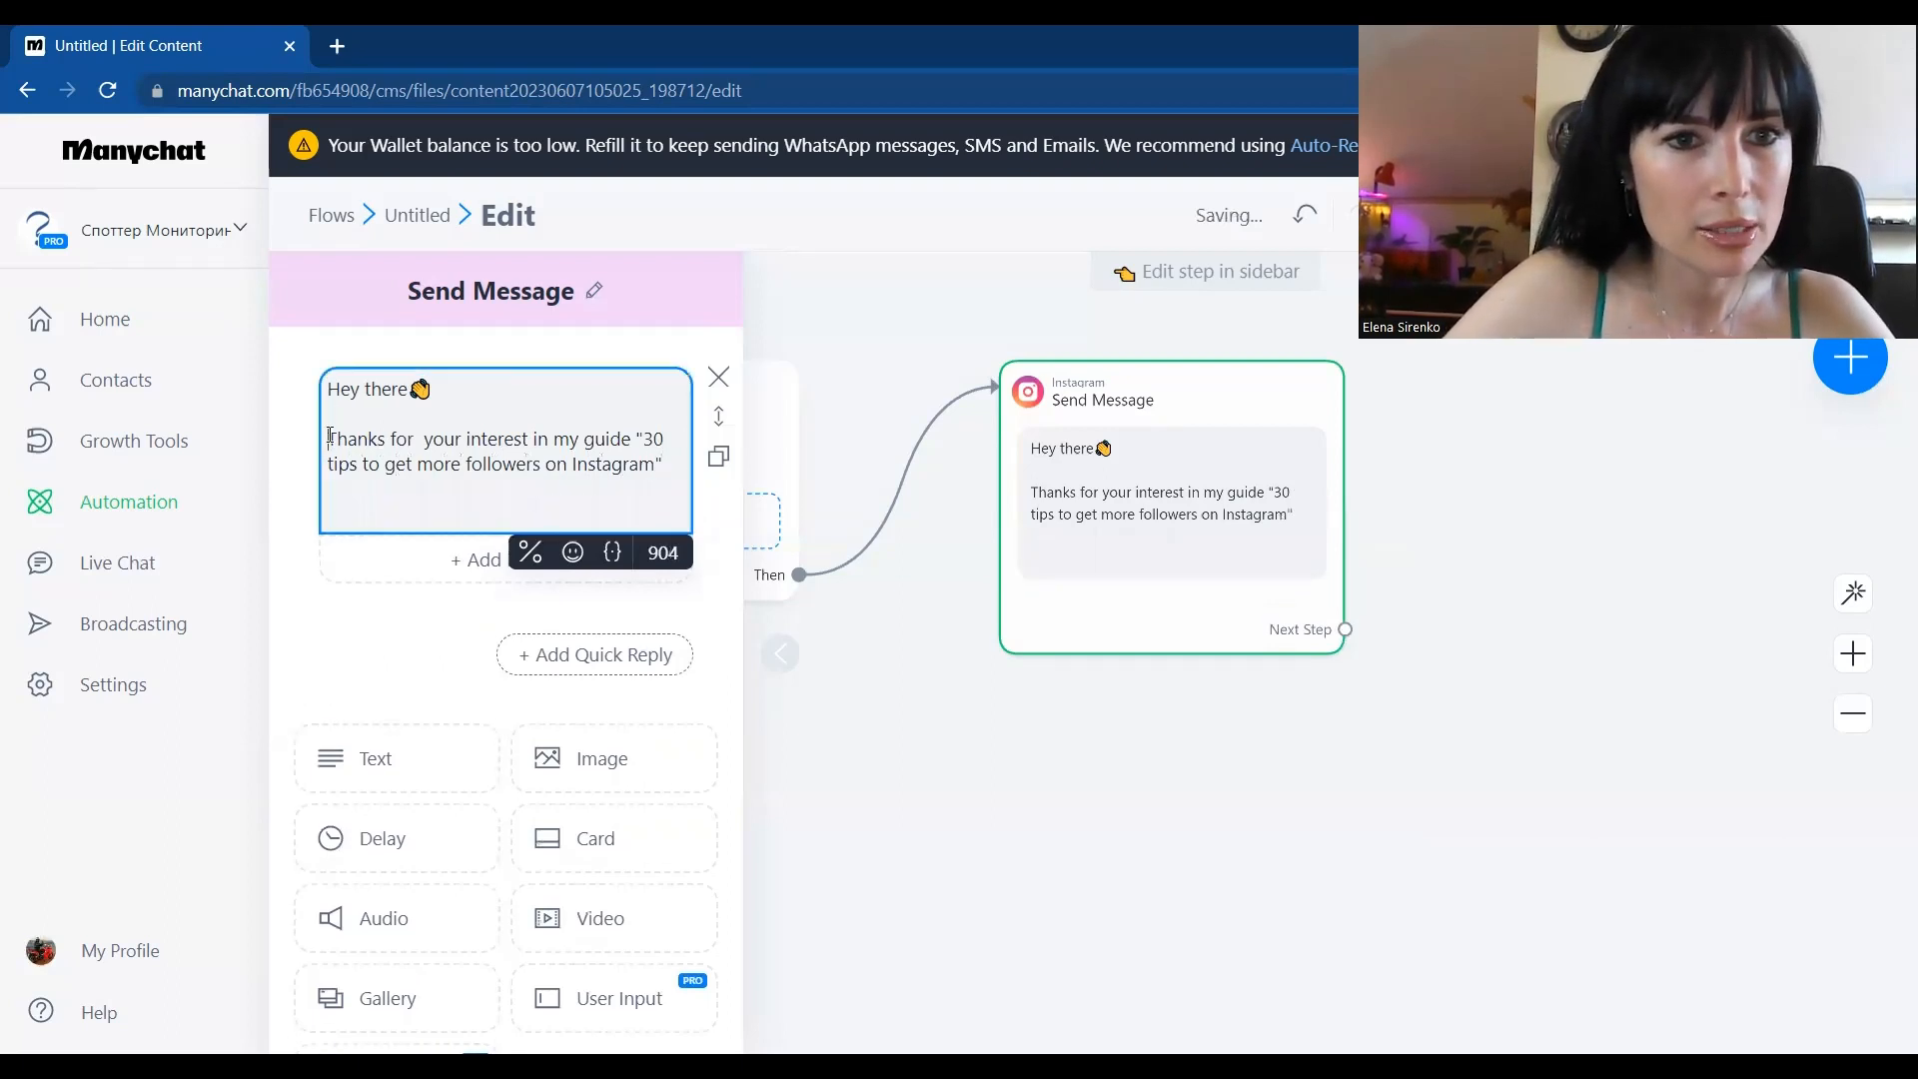
left_click(571, 553)
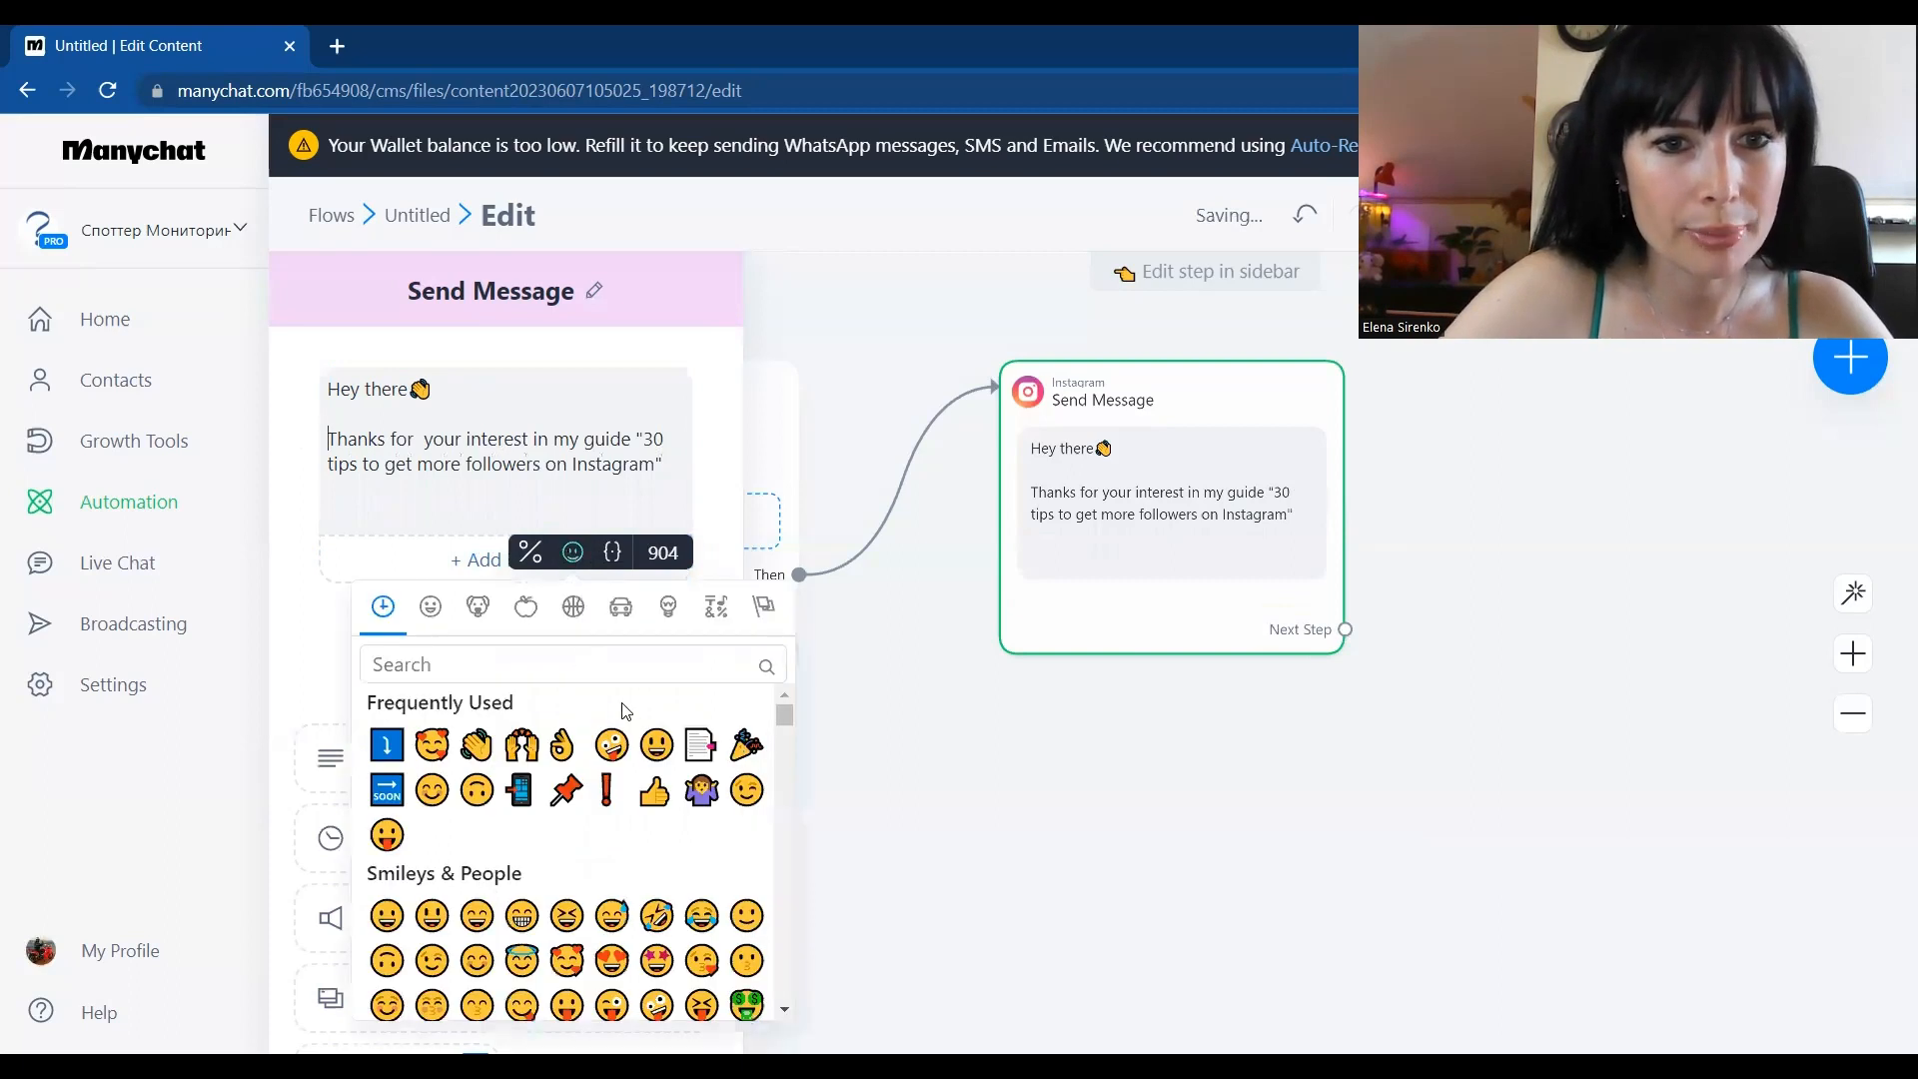
left_click(651, 744)
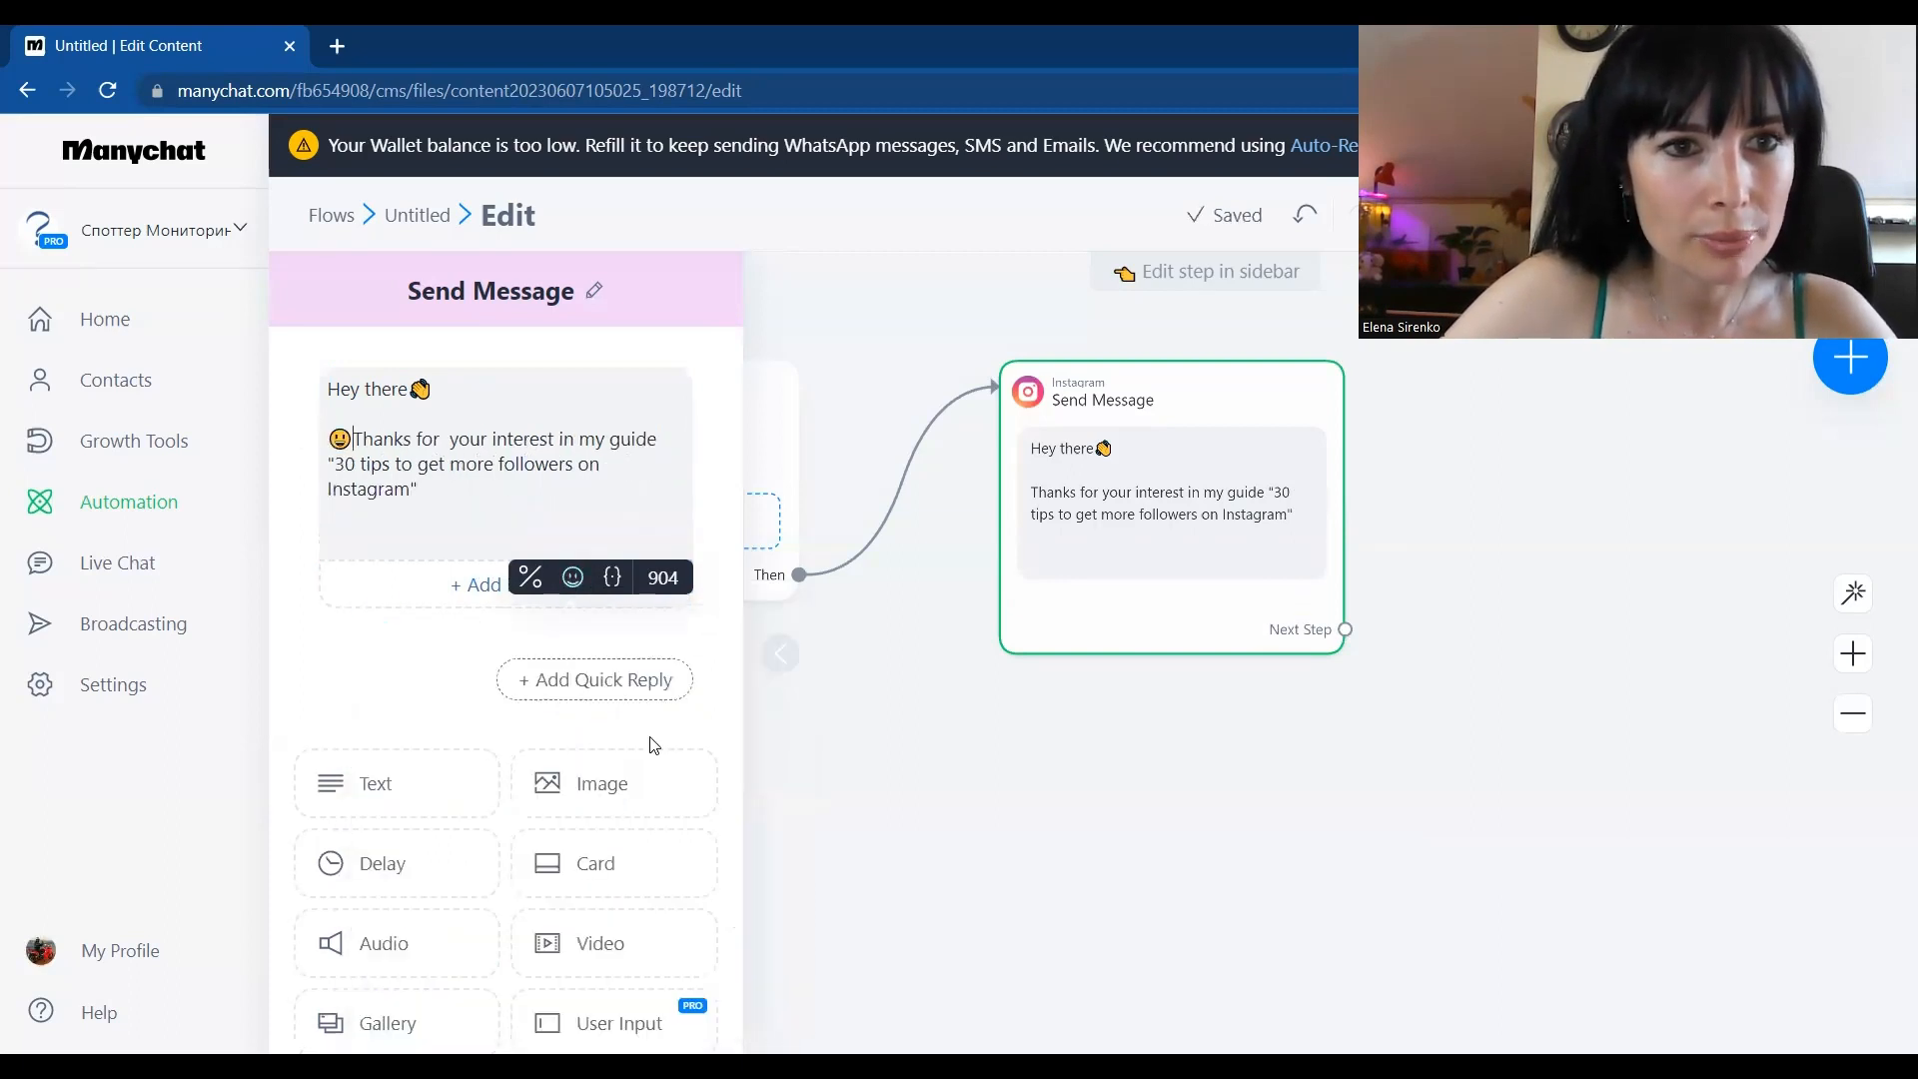
type("Instagram\"  ")
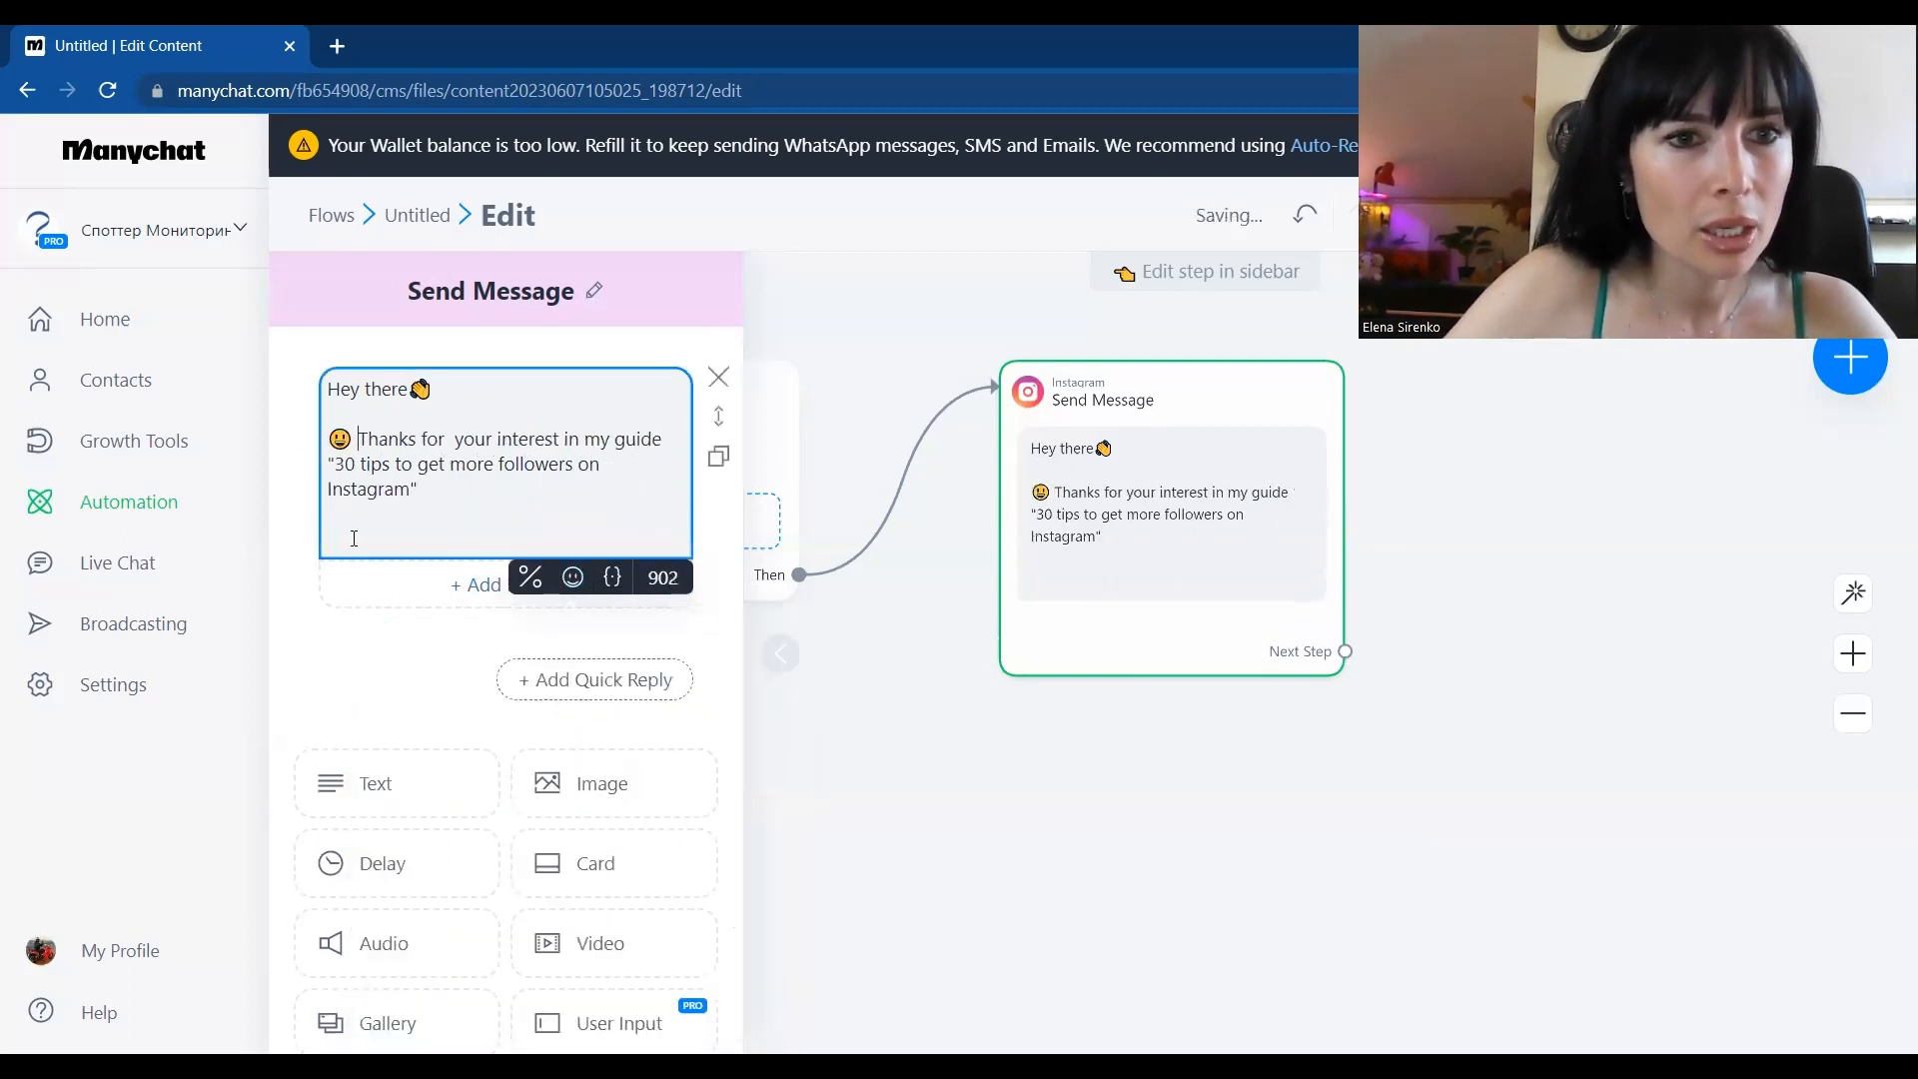
Add the closing line "Click to get it" followed by a blue down-arrow emoji
type("Click ")
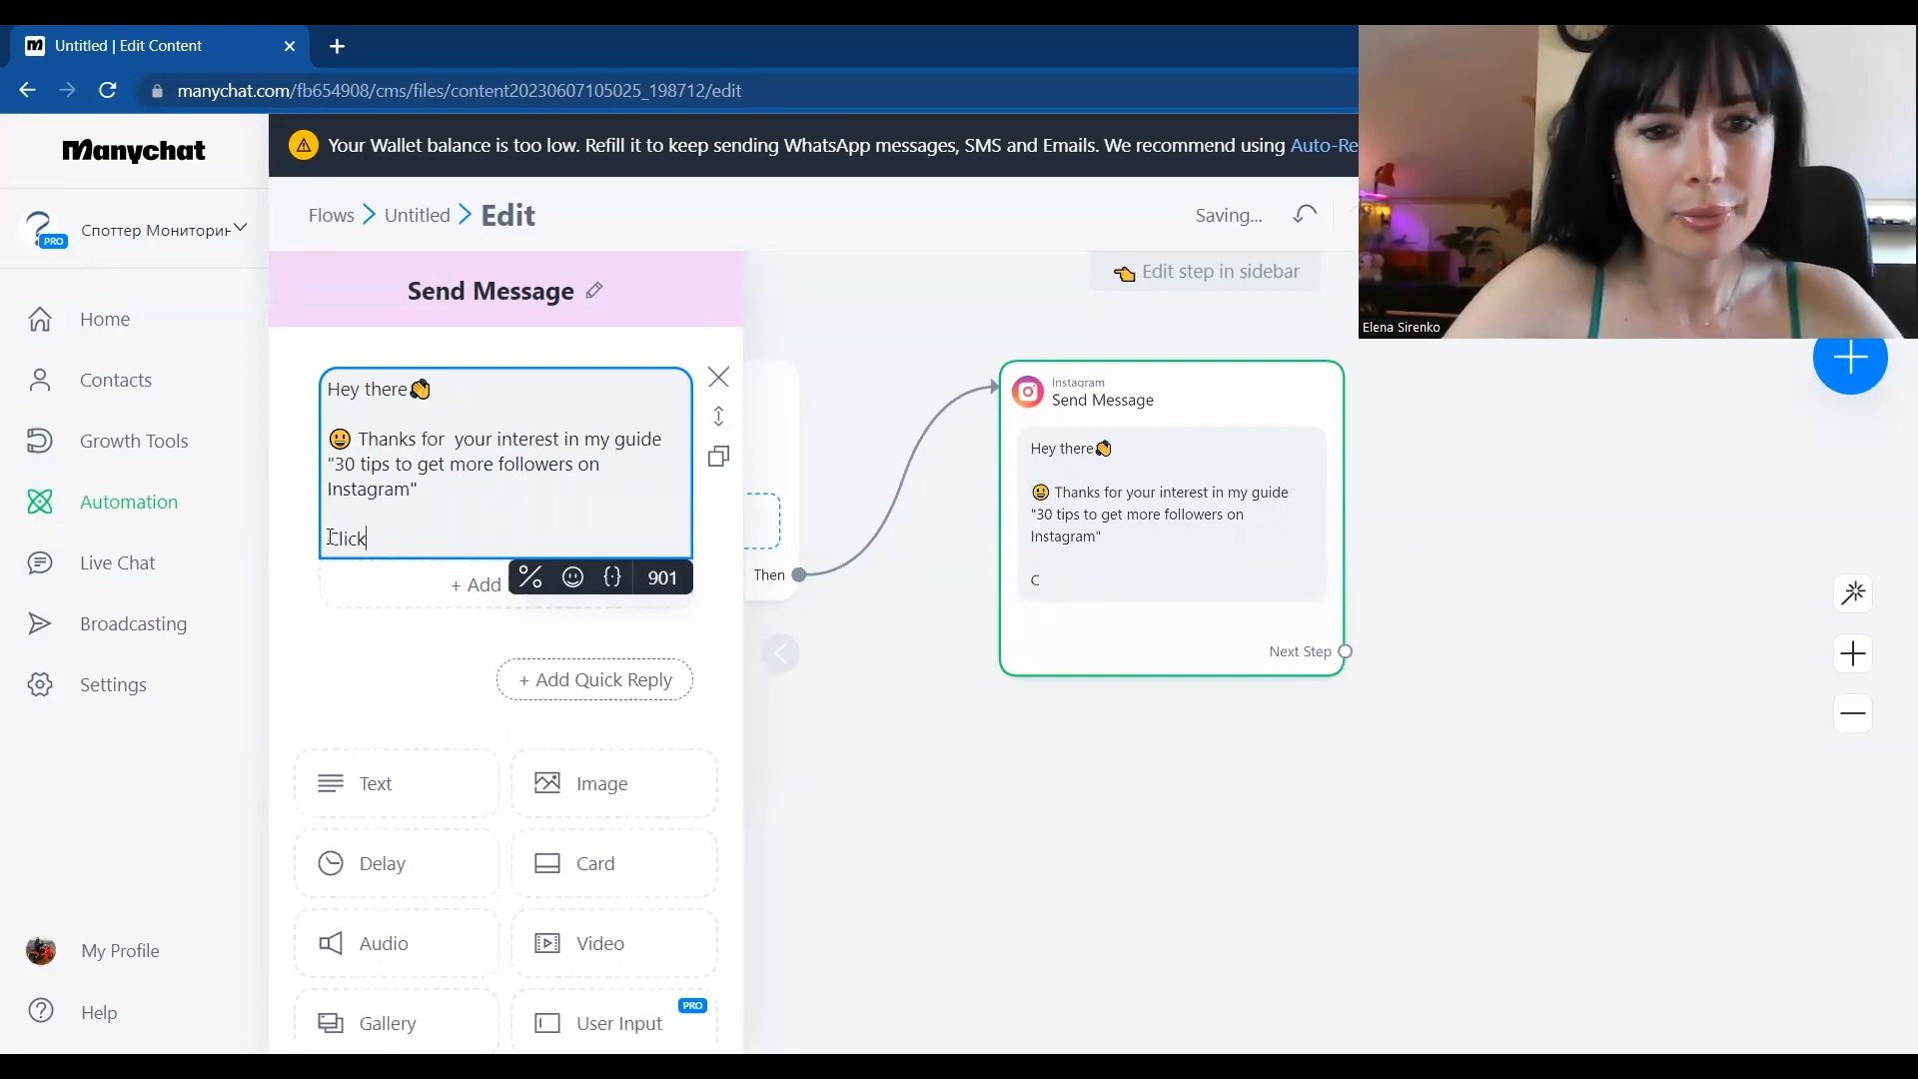
type("t")
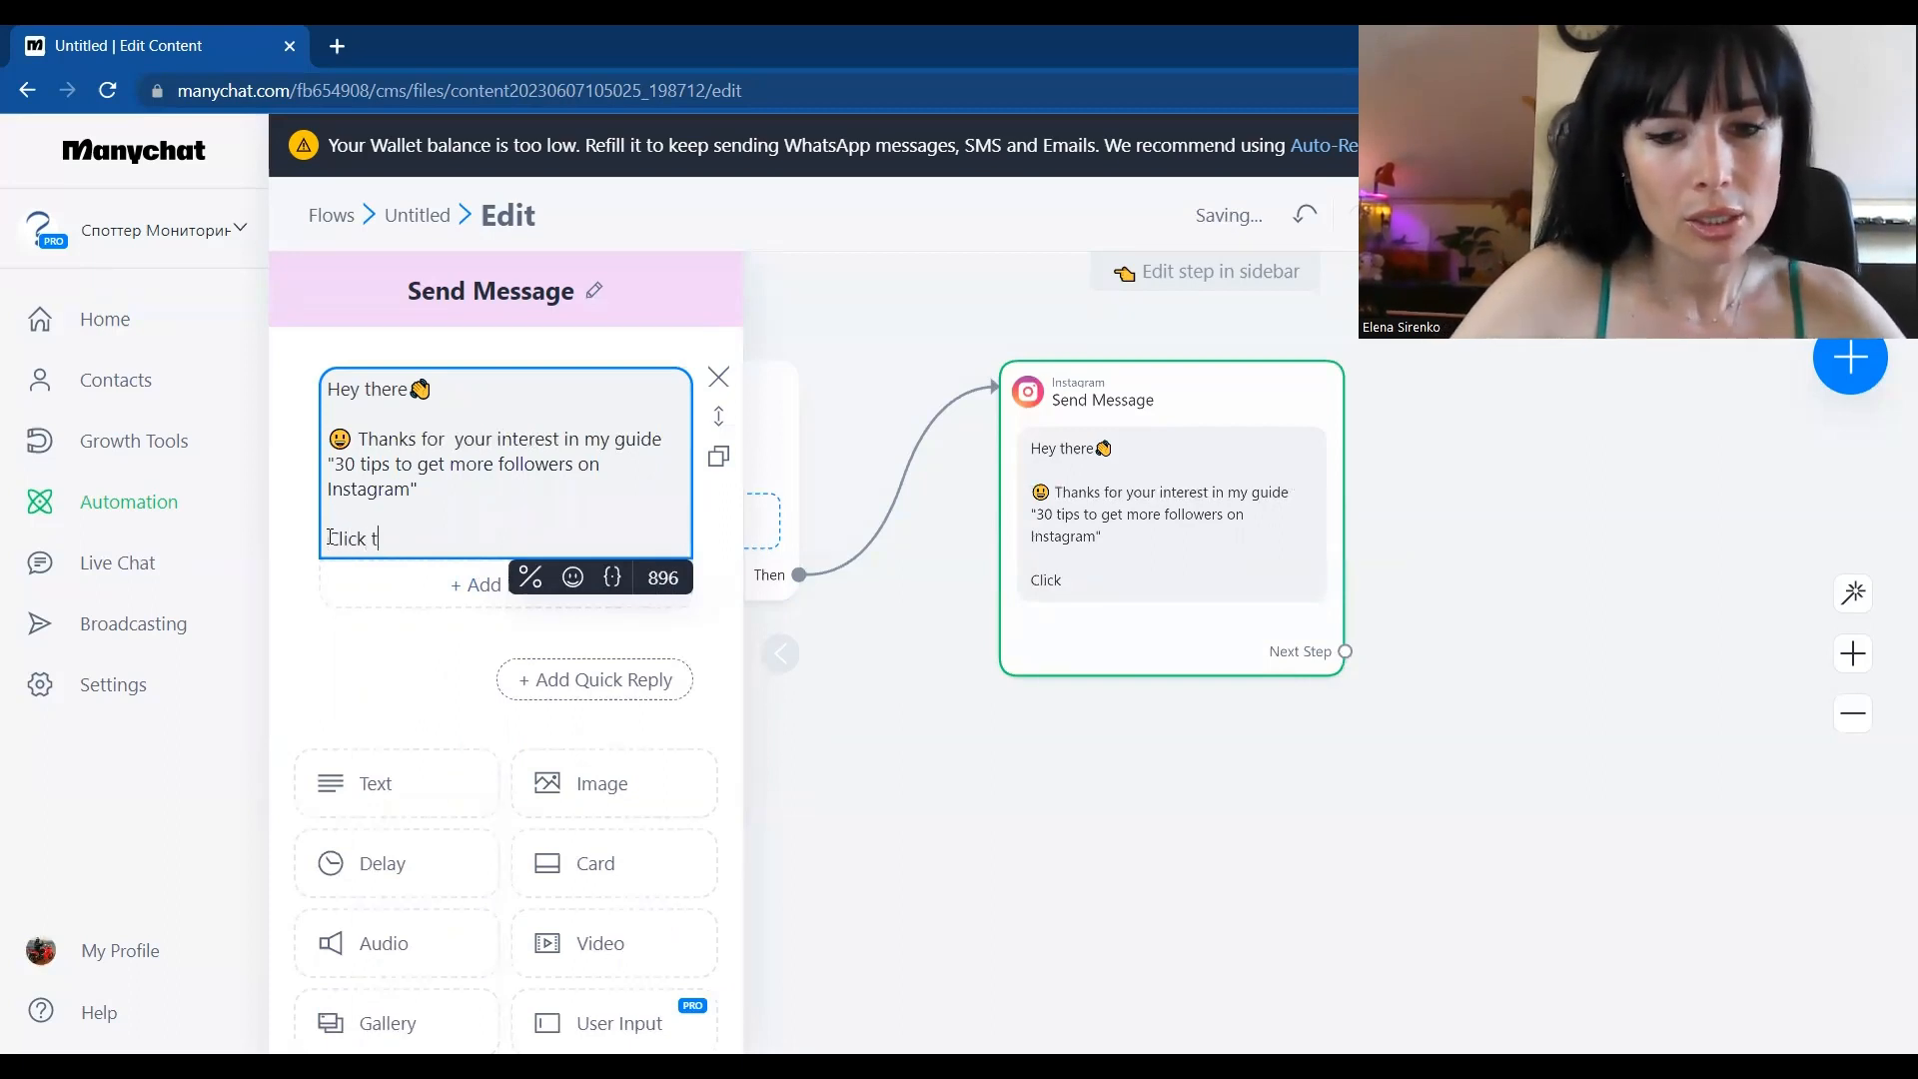
type("o get it")
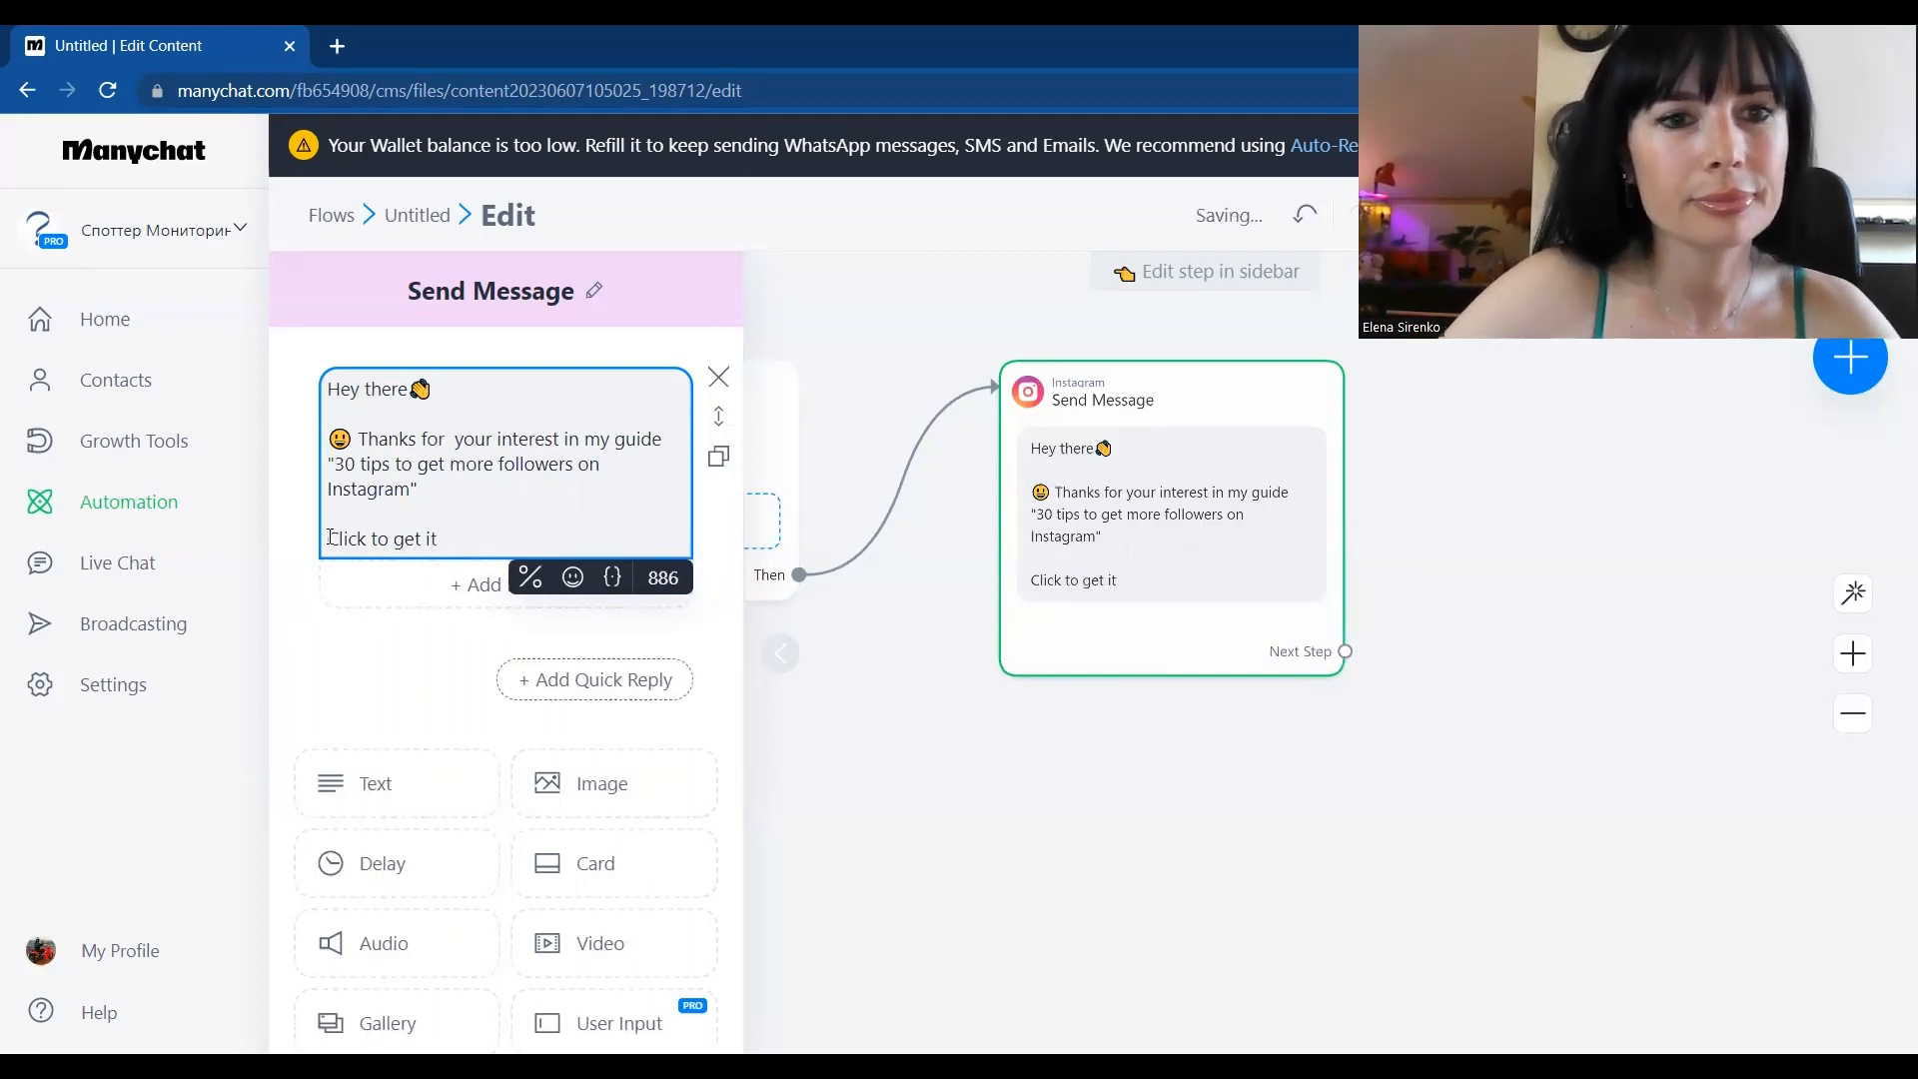
left_click(572, 579)
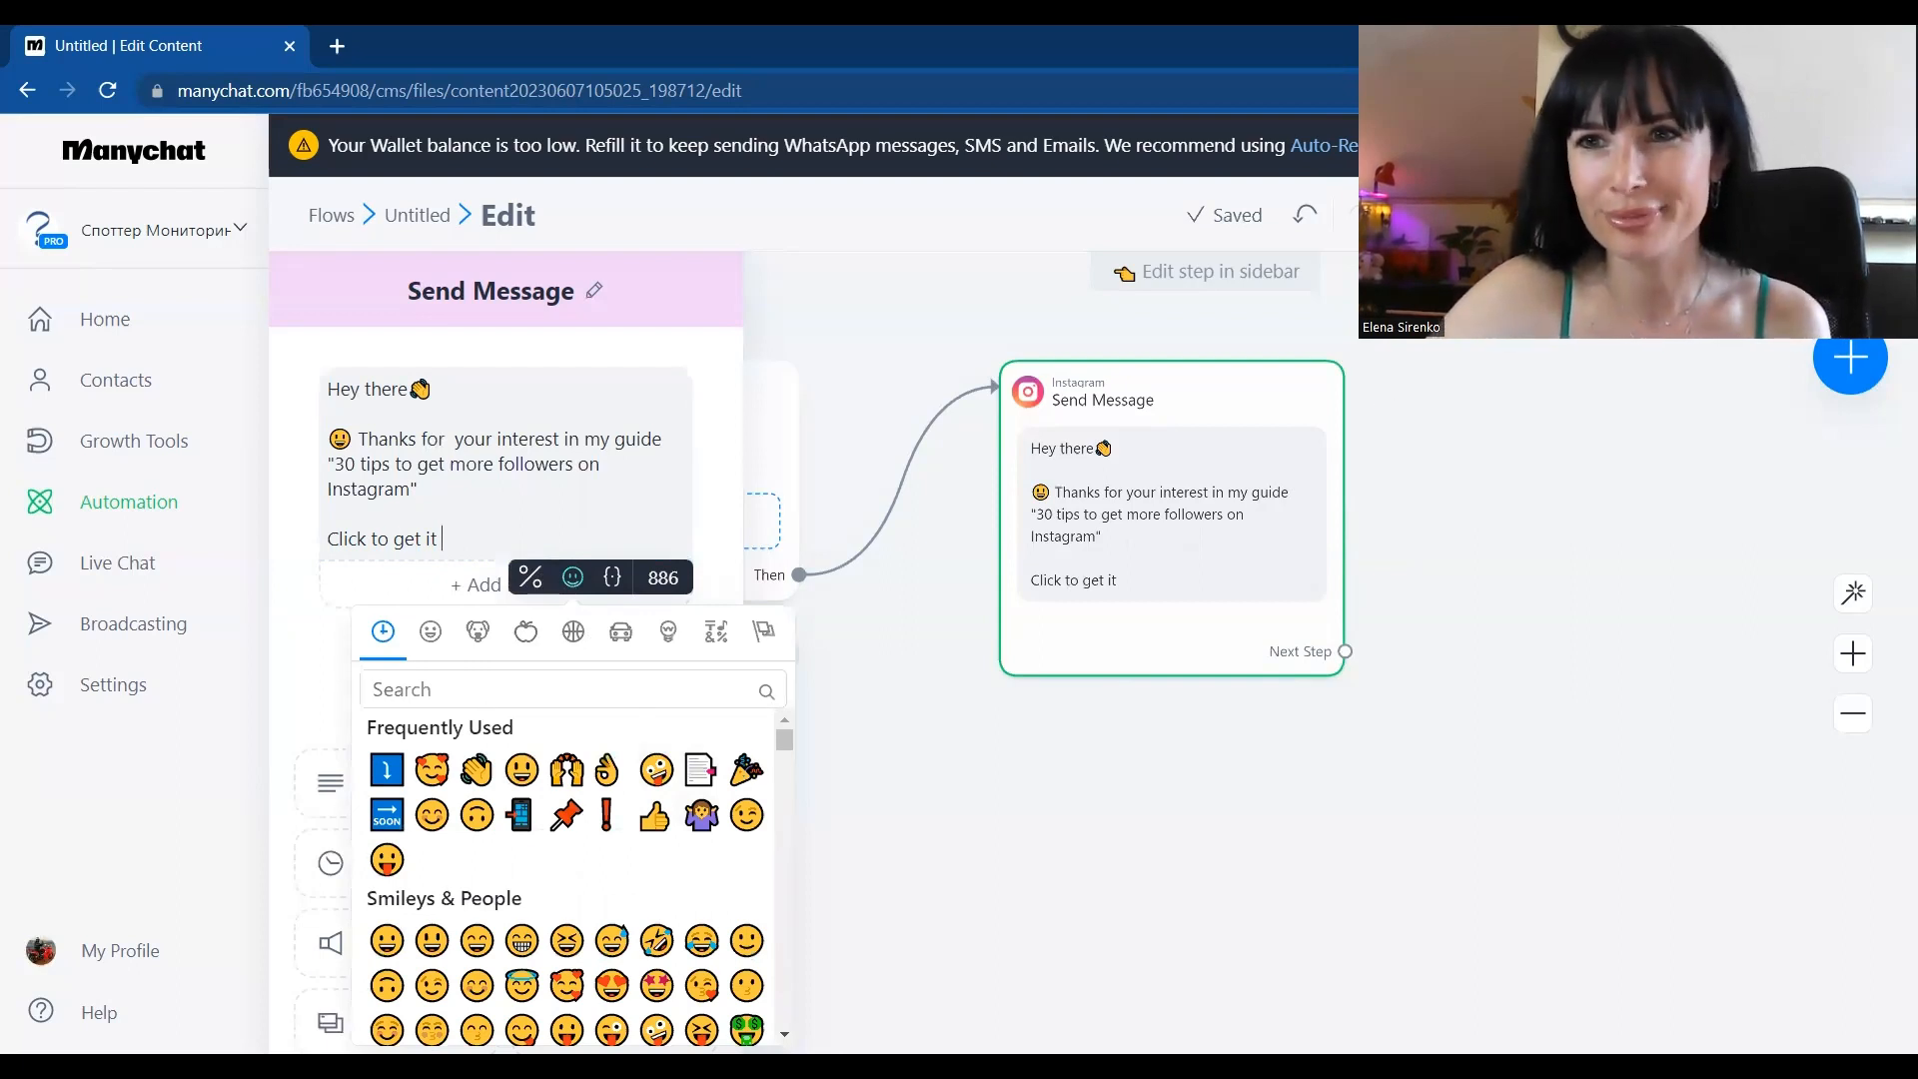
left_click(385, 769)
Add a button below the message, title it "Download the guide" and put a page emoji in front of the title
left_click(476, 585)
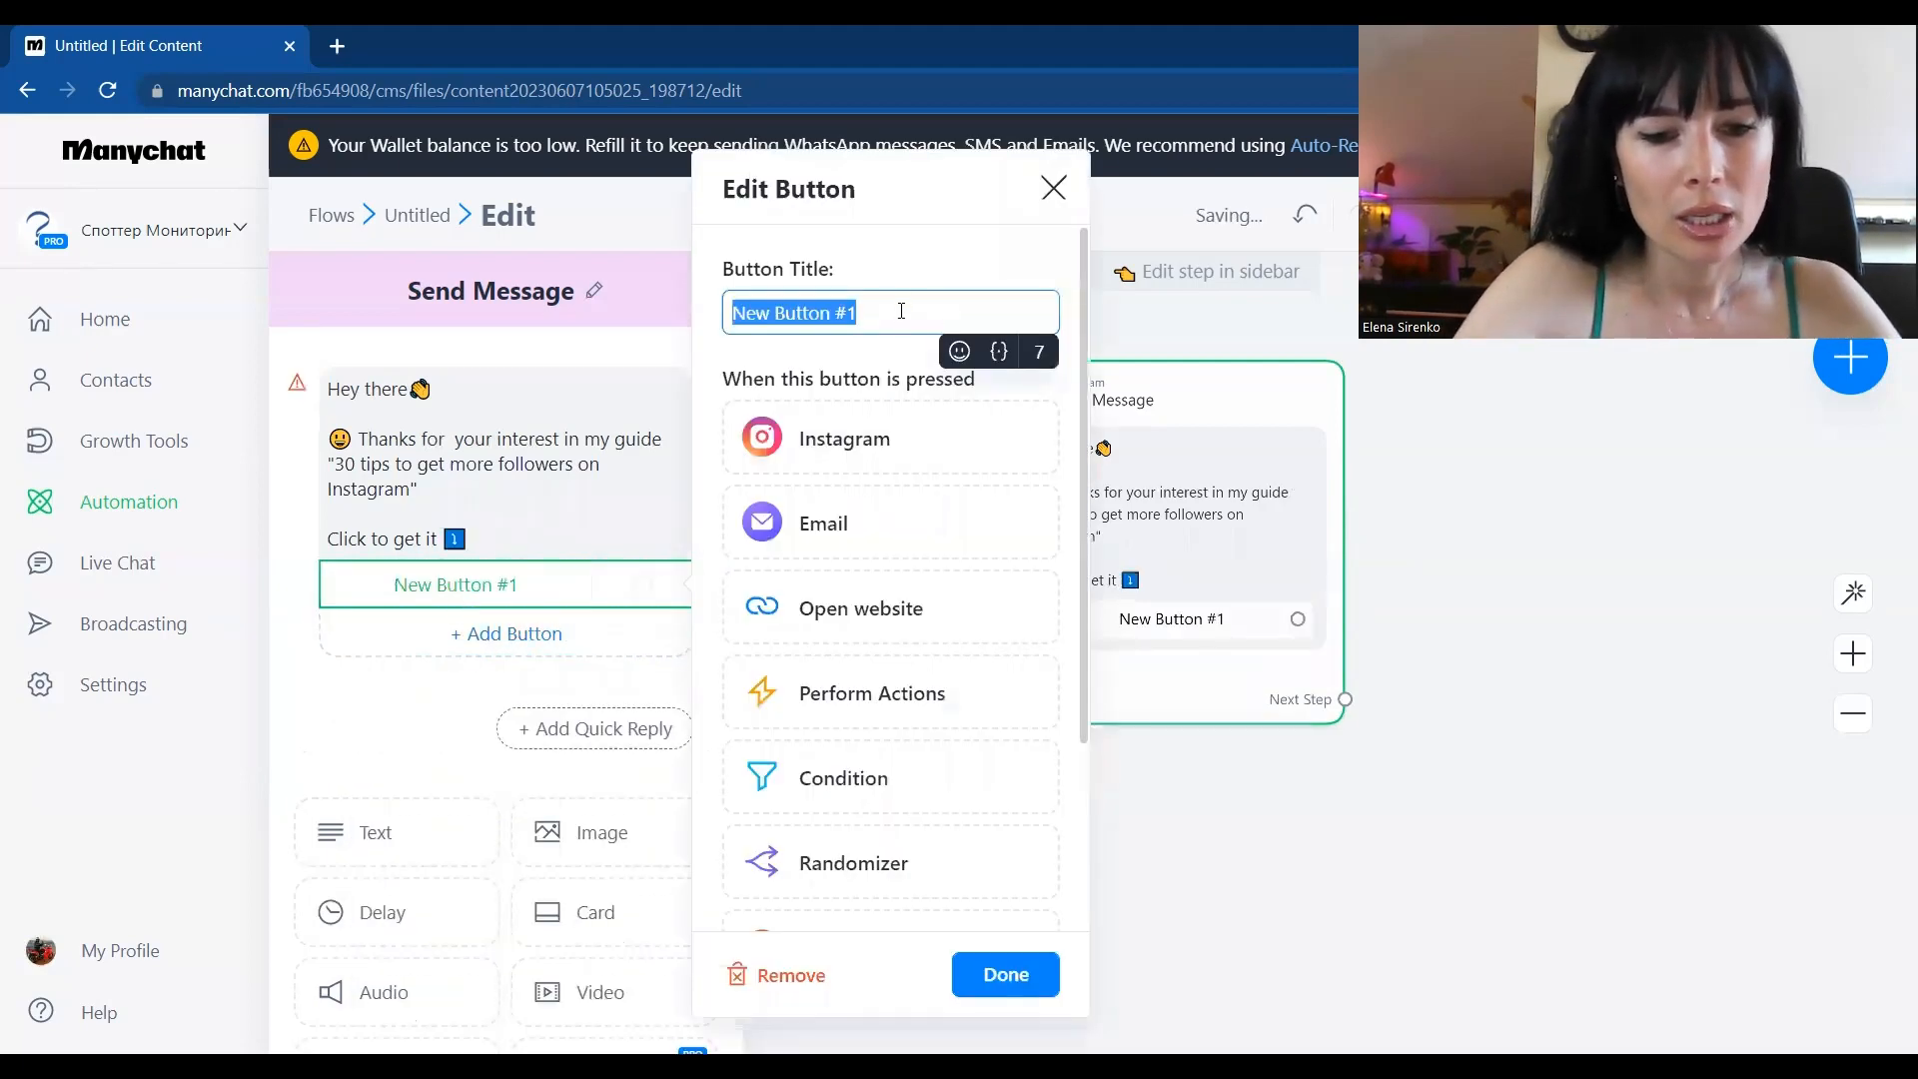
type("Dowload th")
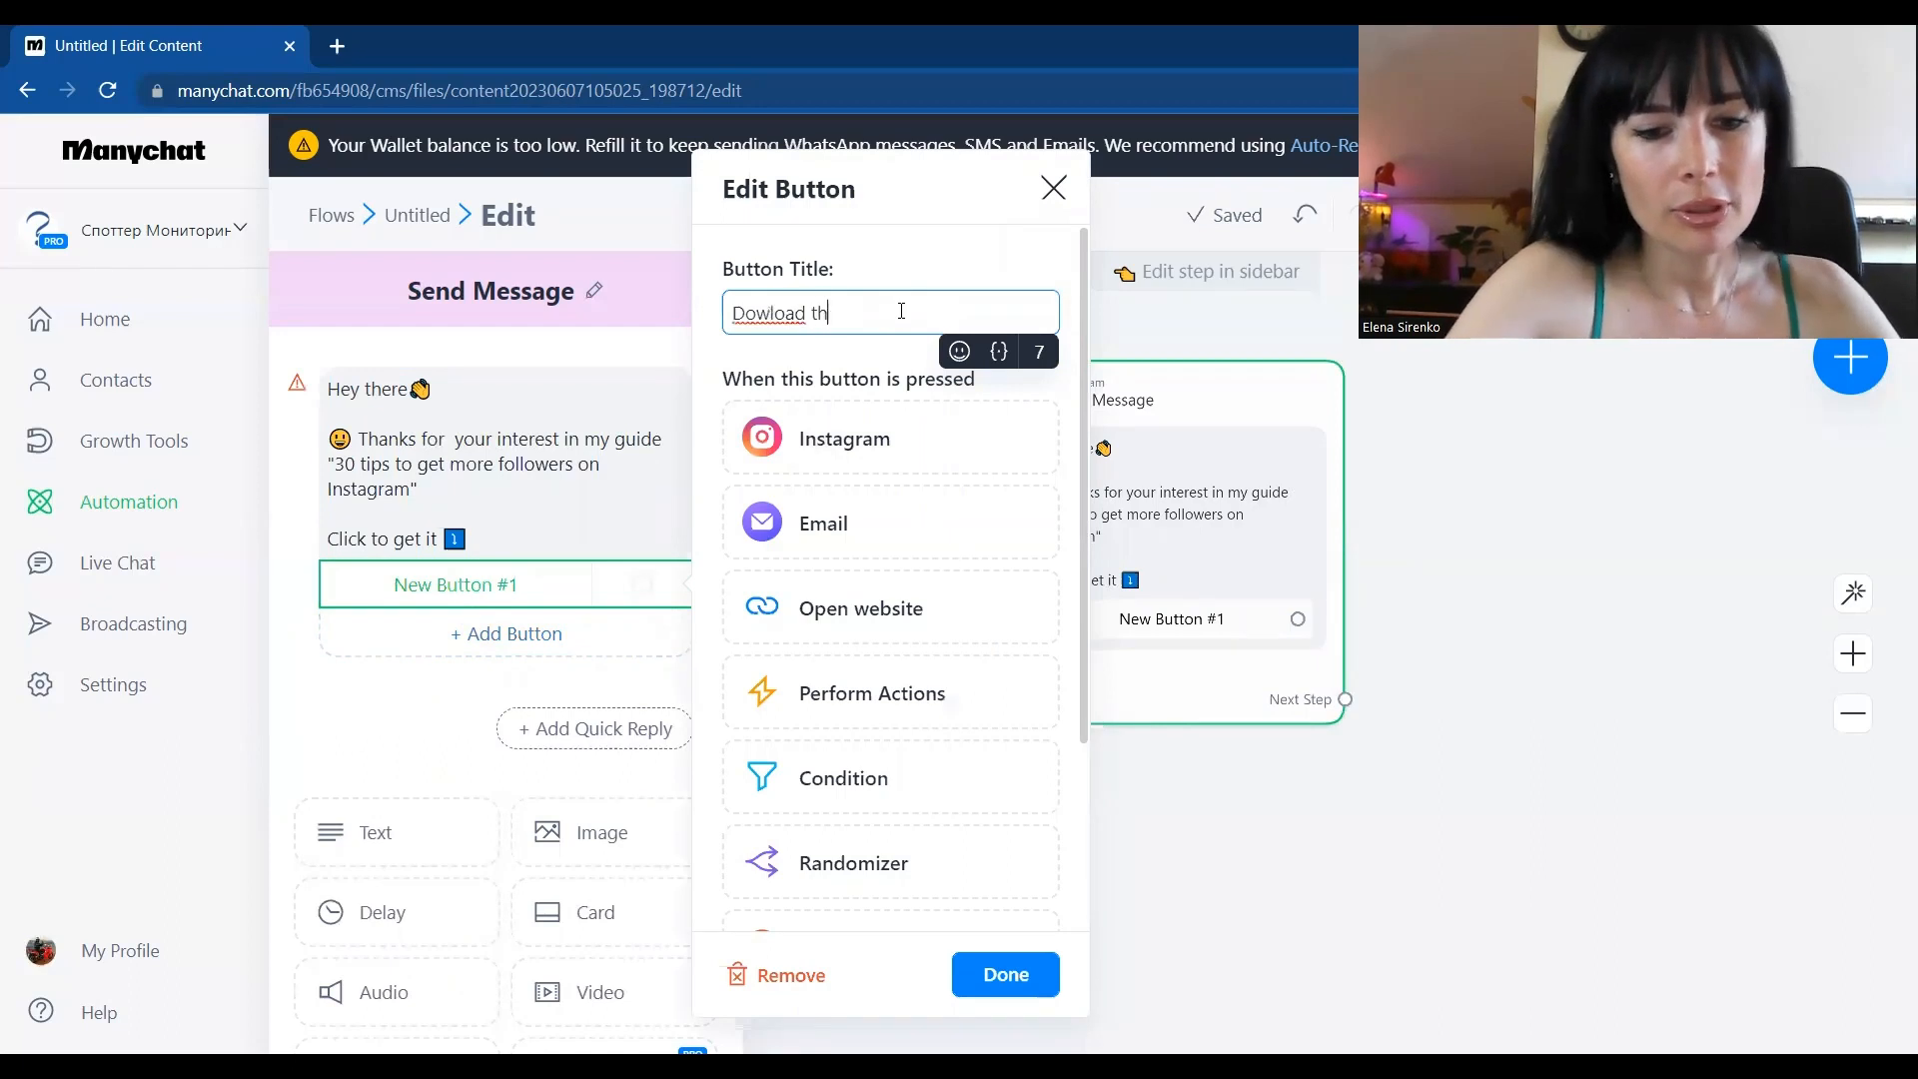
type("e guide")
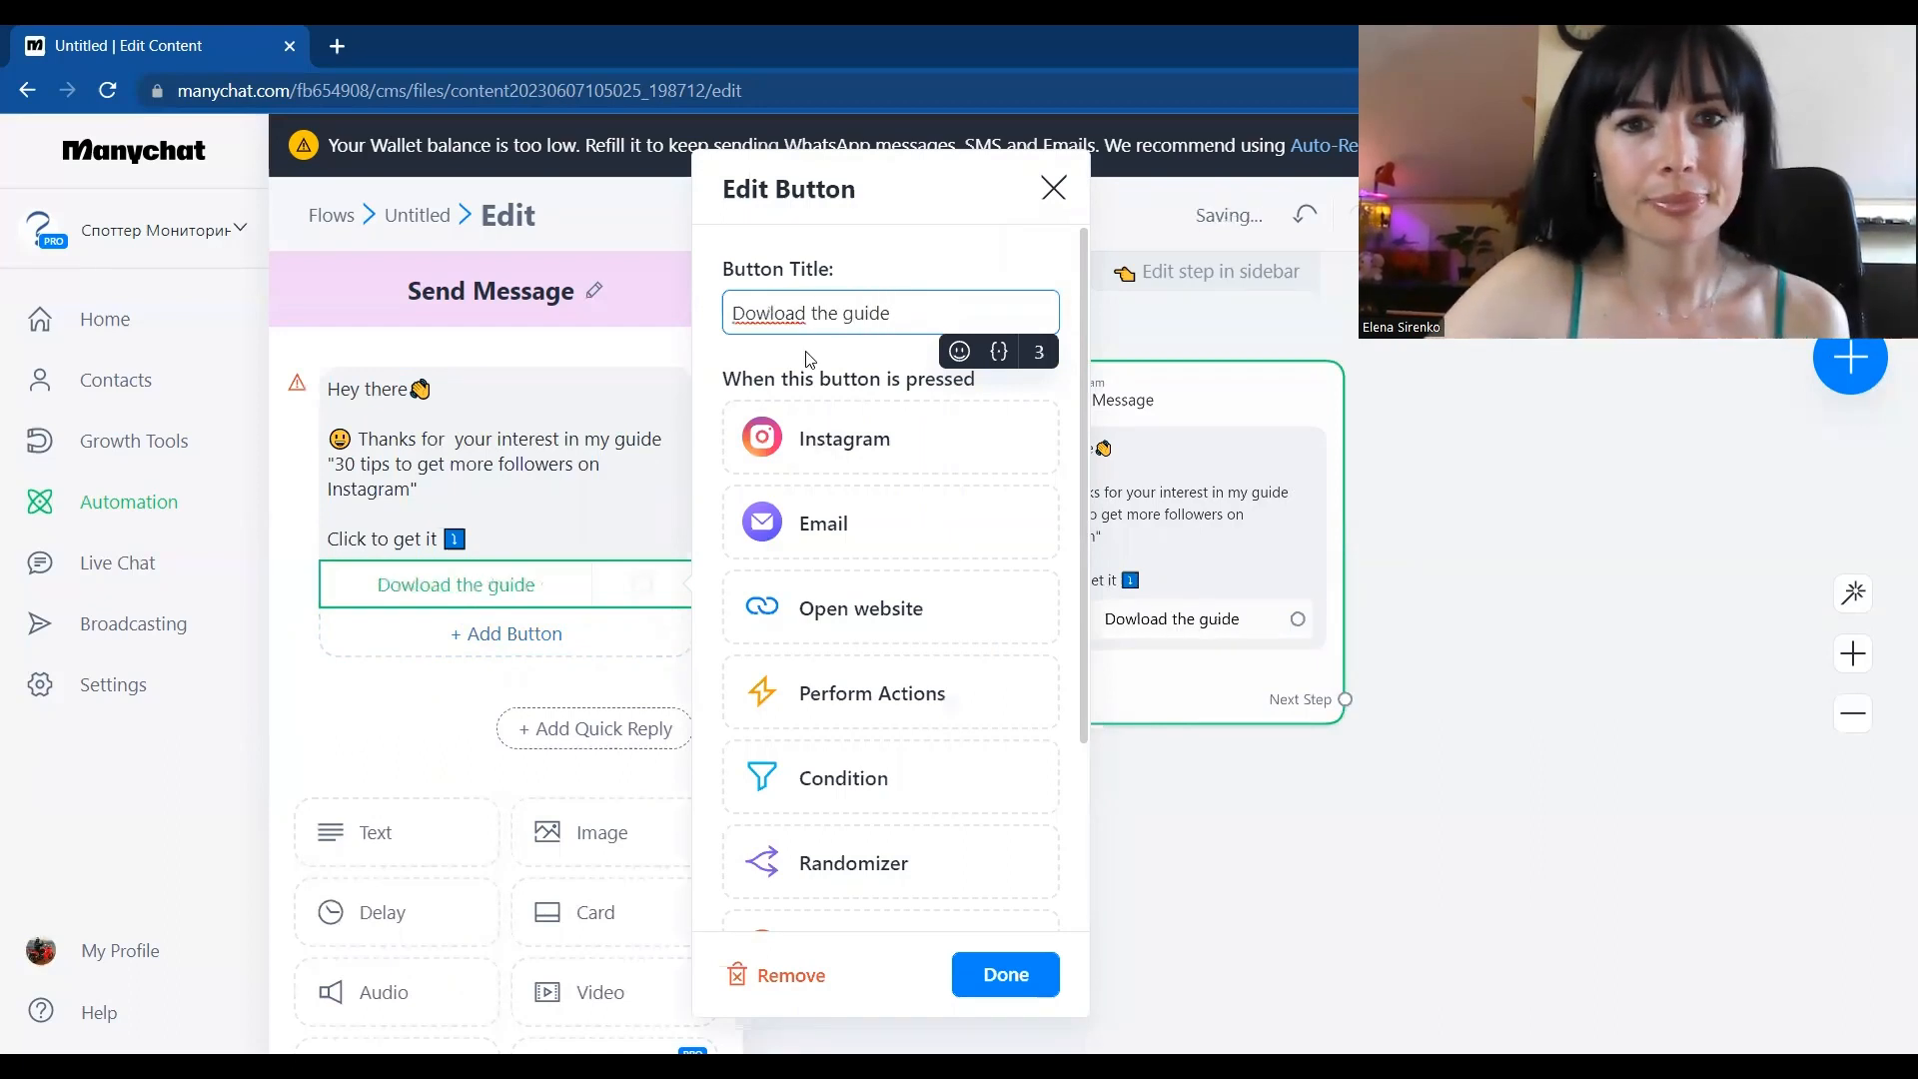
left_click(770, 312)
type("n")
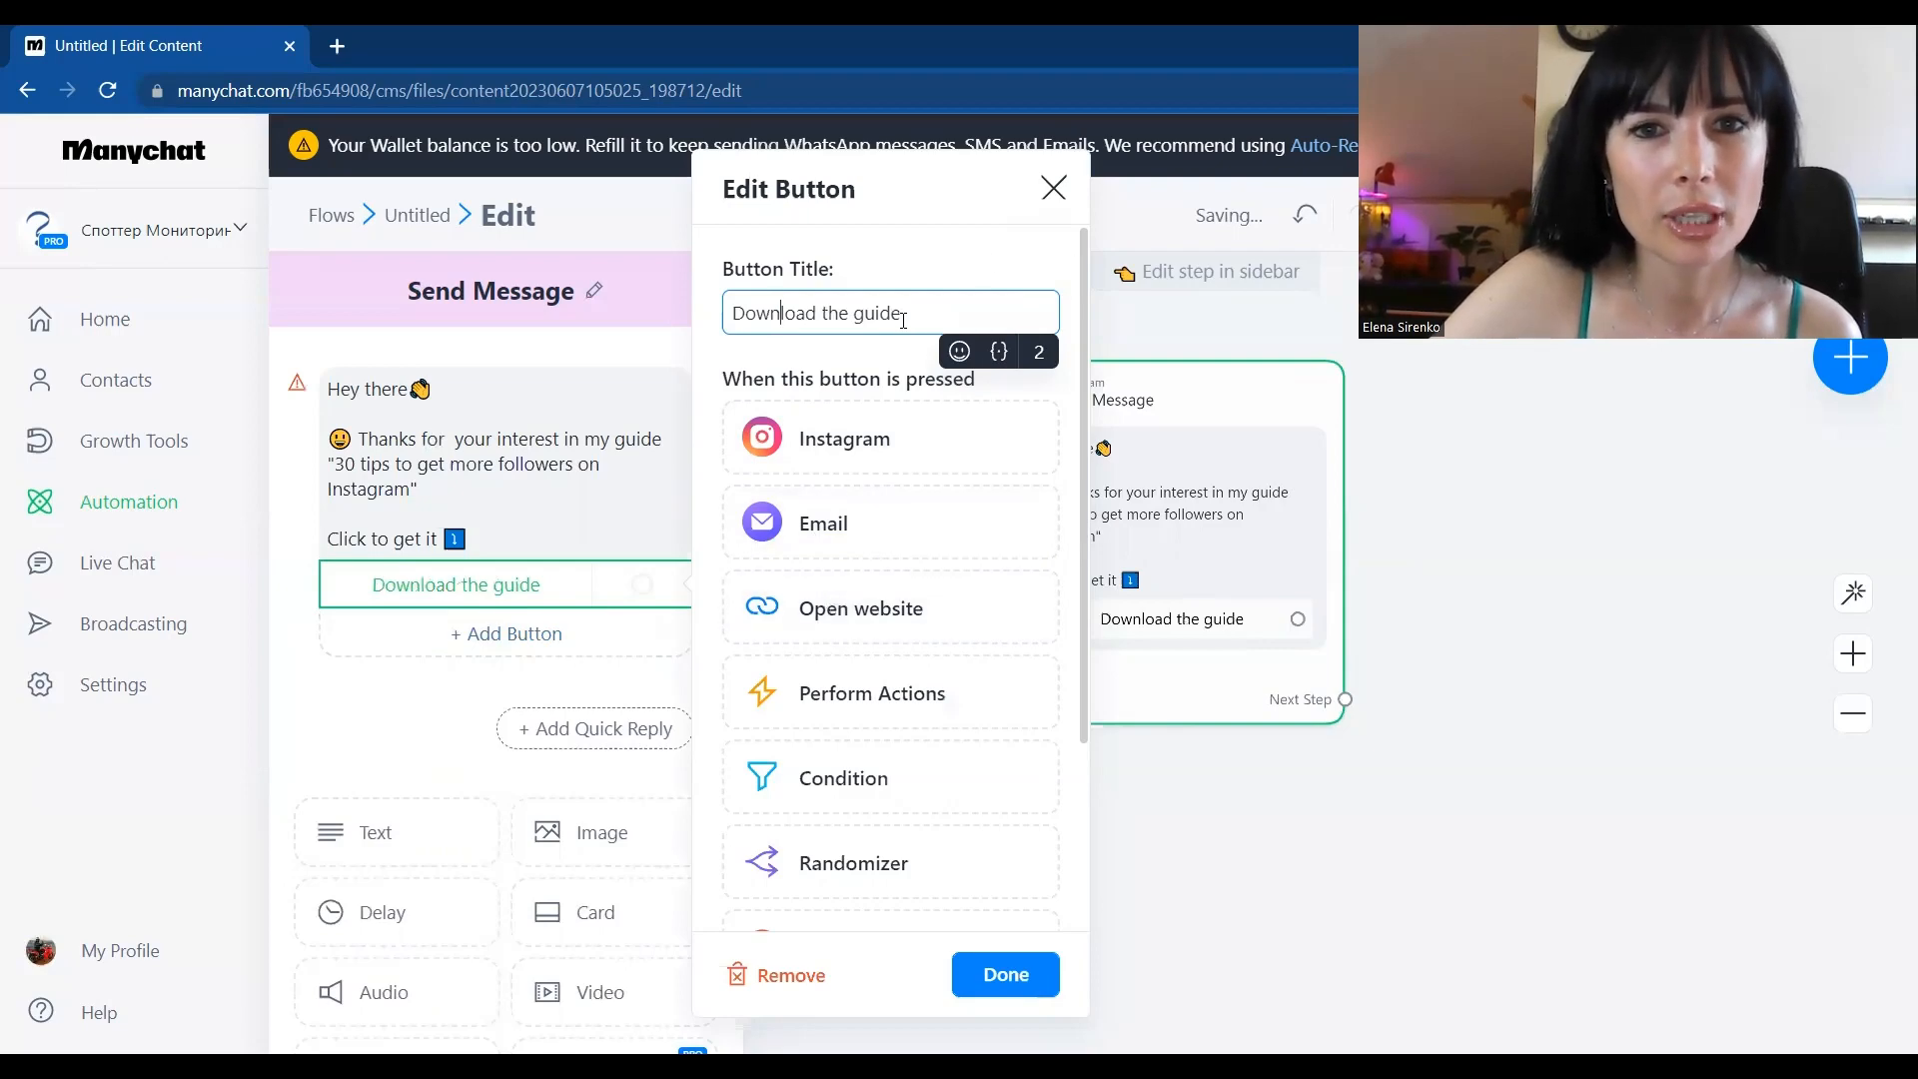
left_click(958, 350)
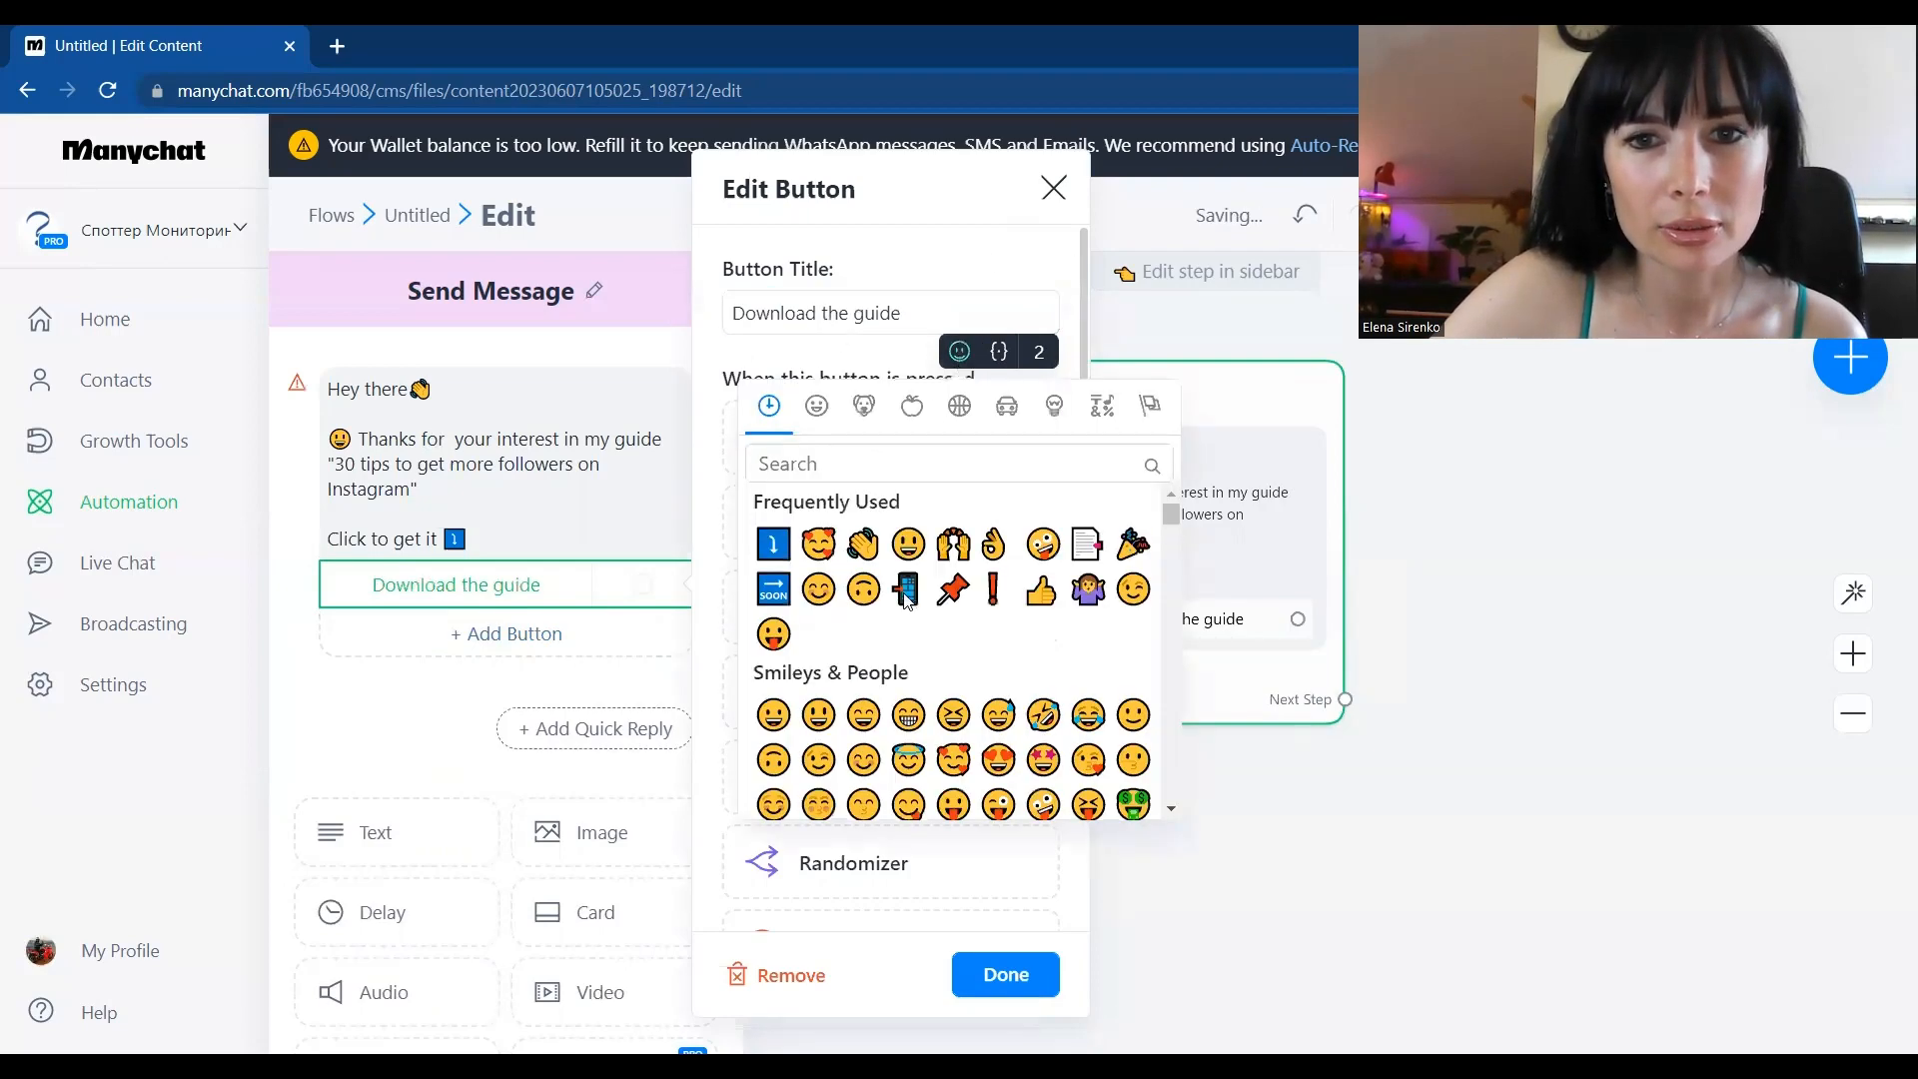
left_click(1088, 544)
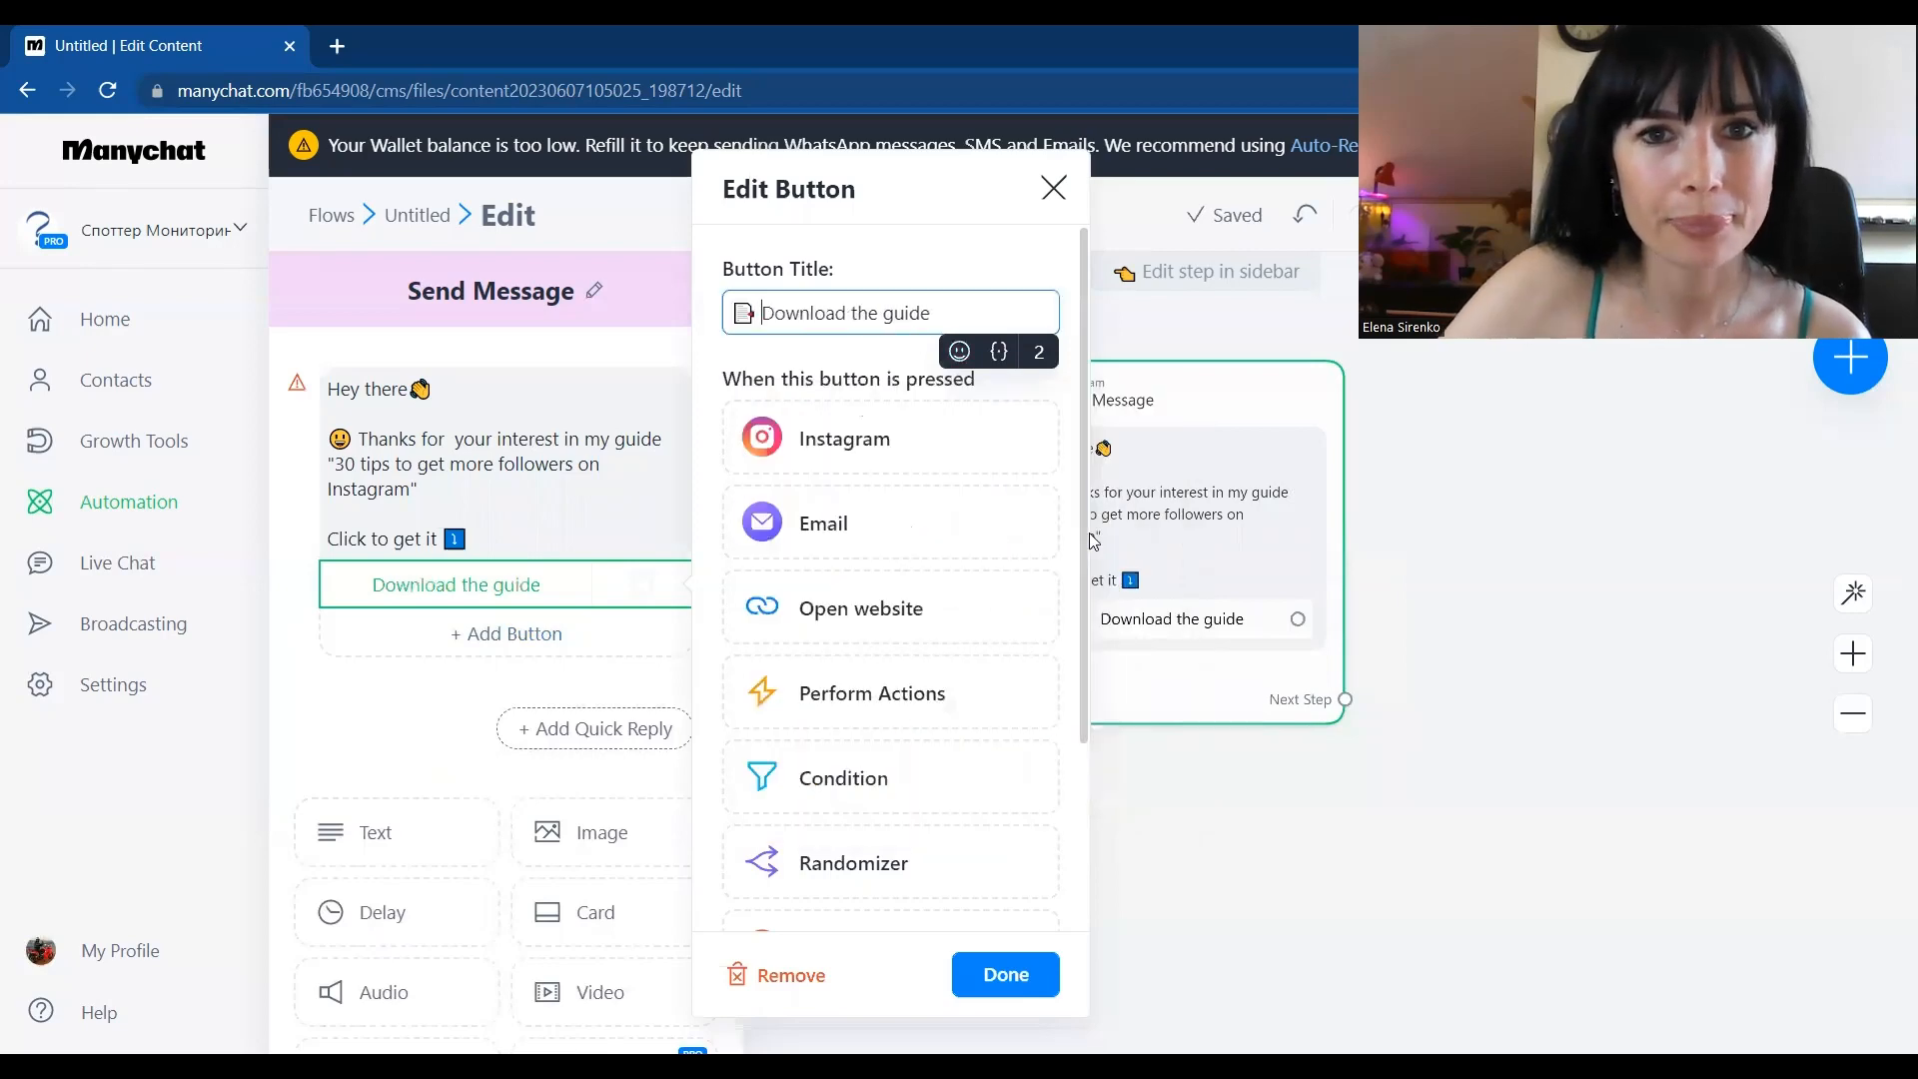
left_click(827, 631)
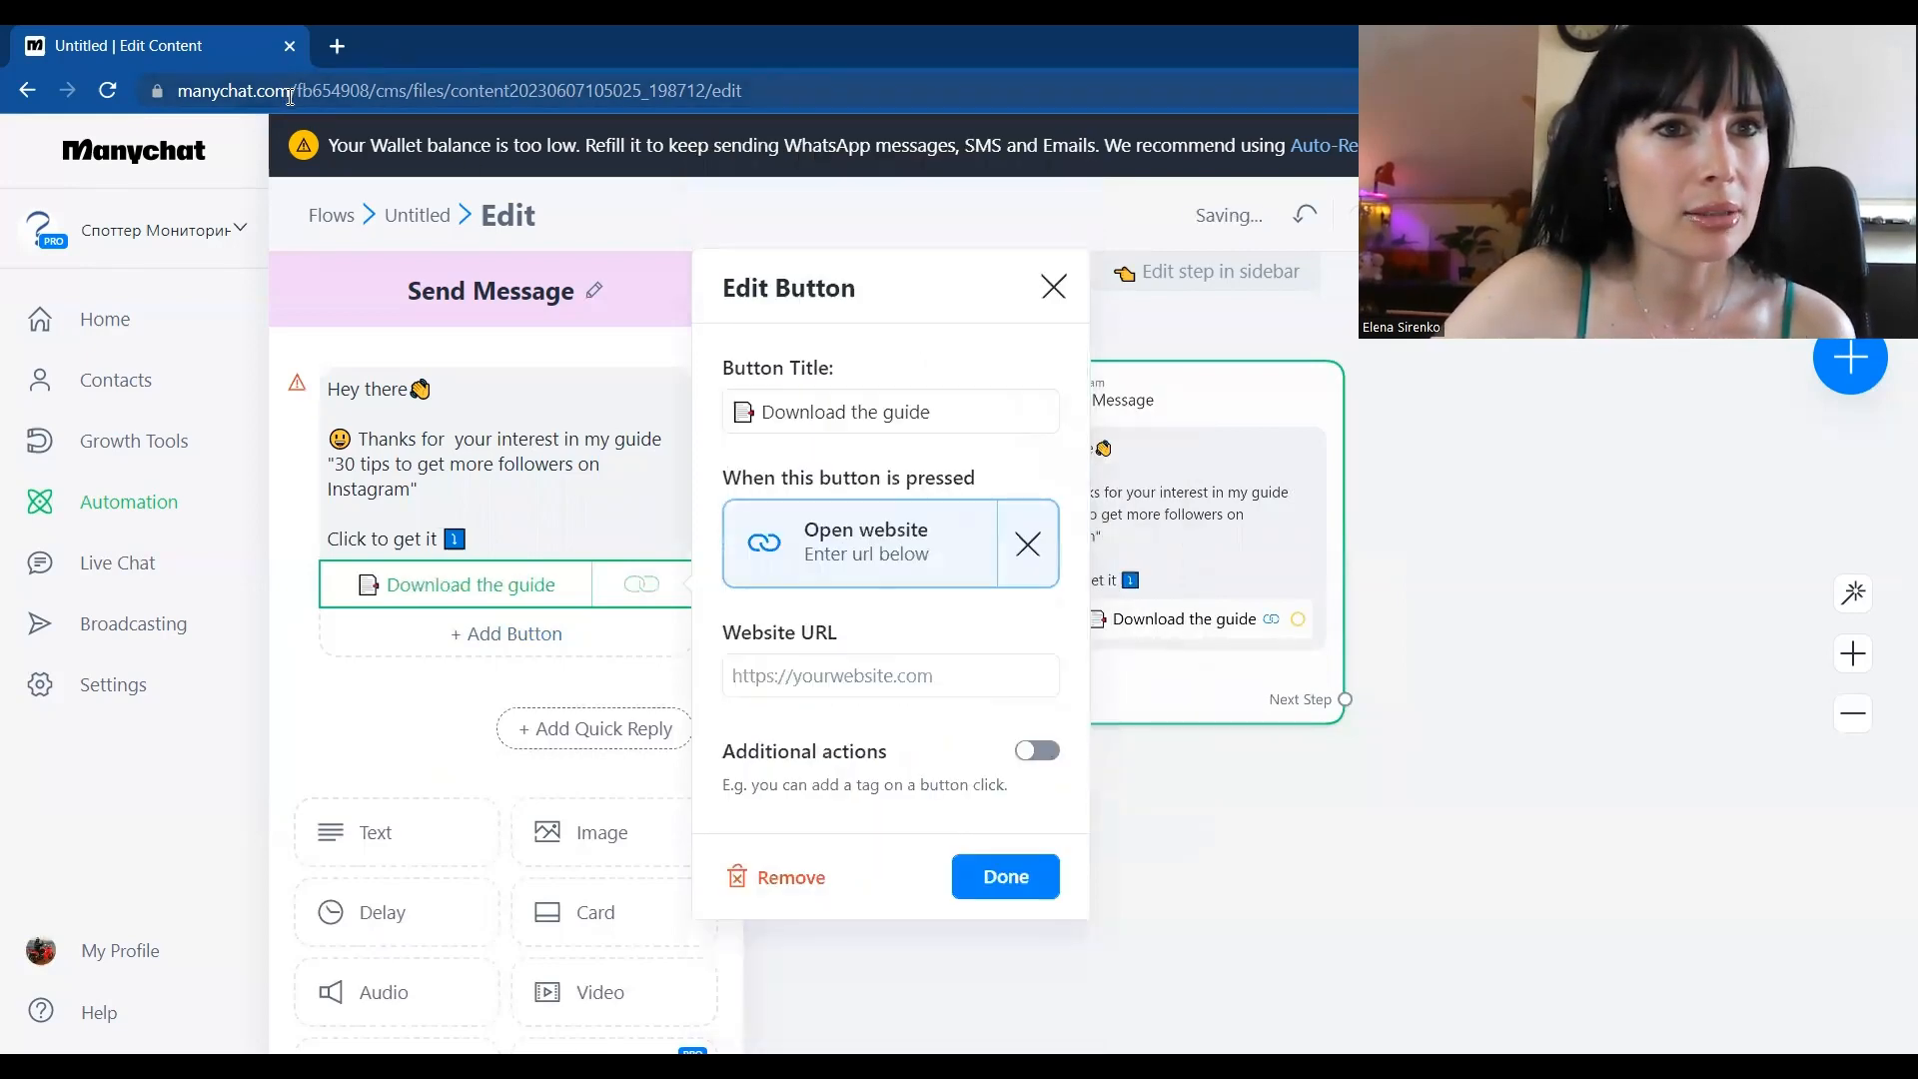
left_click_drag(292, 88, 140, 103)
key("ctrl+c")
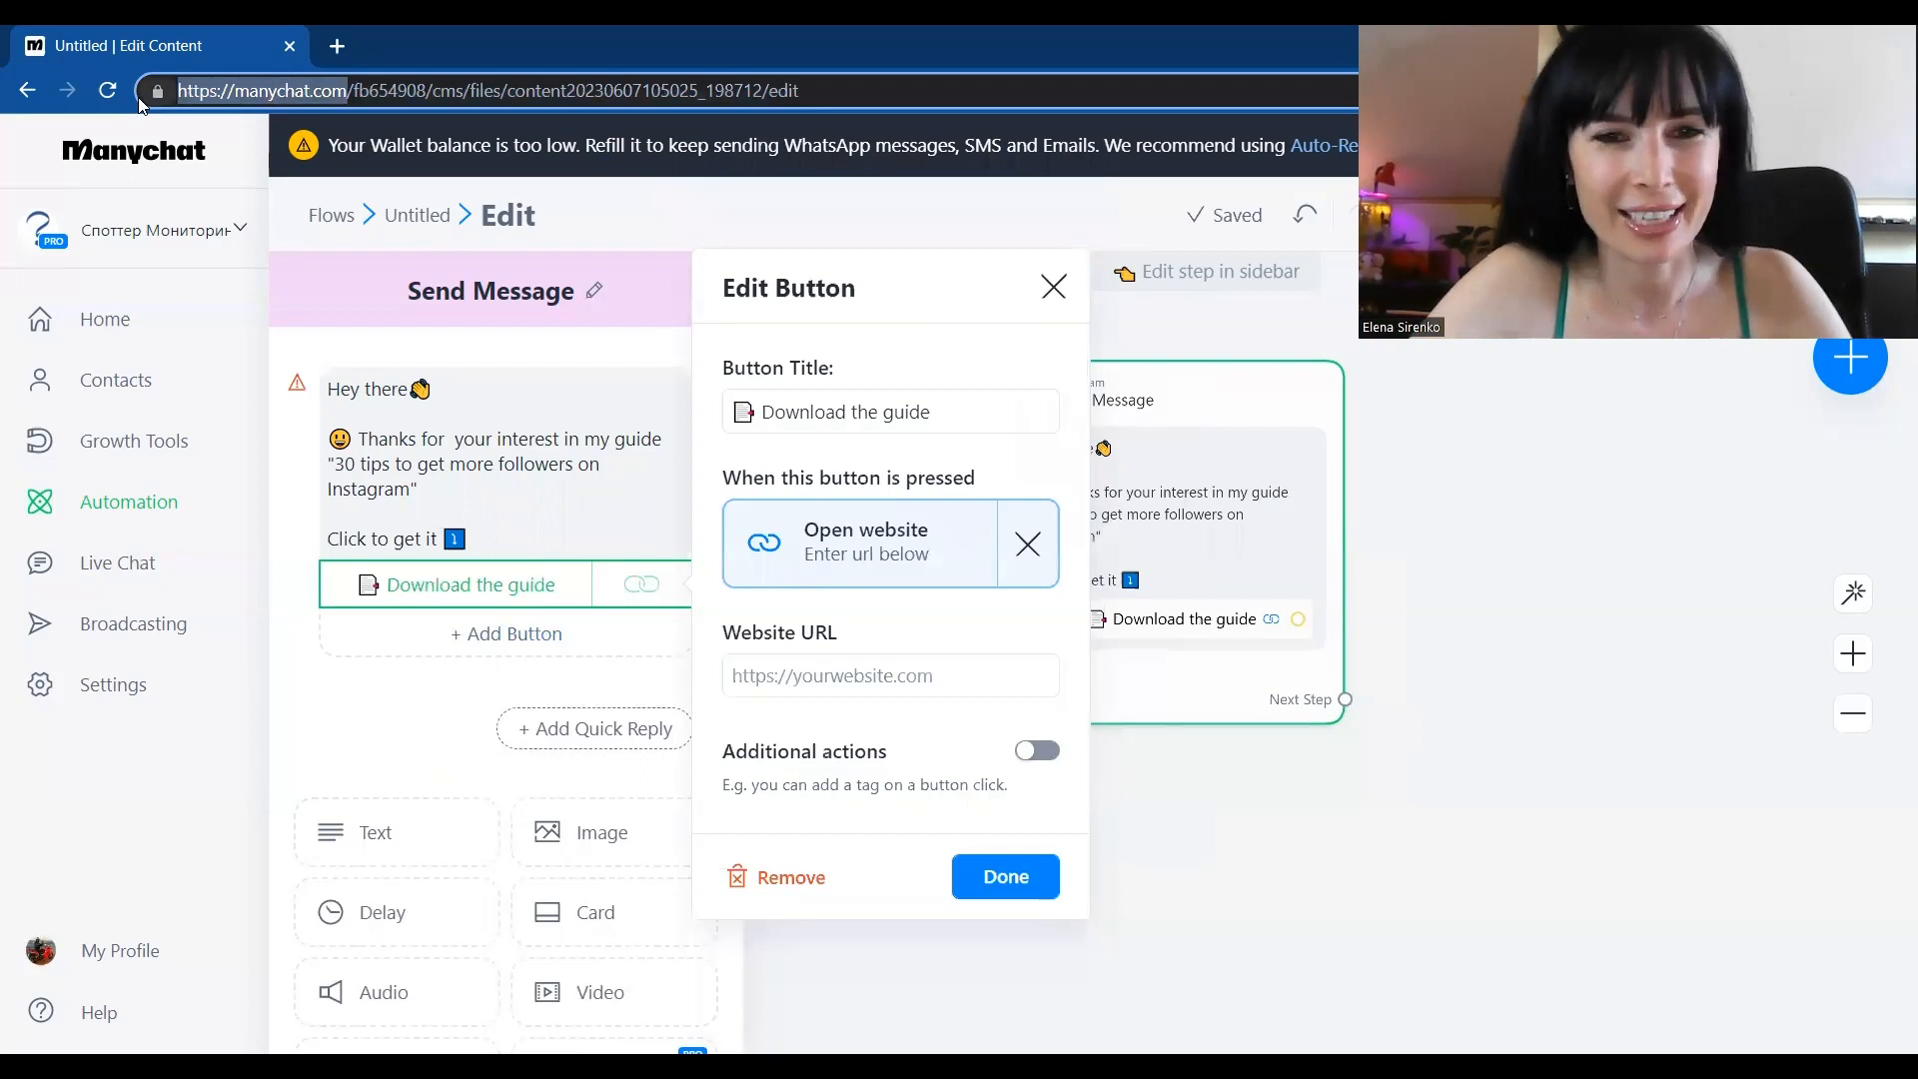
left_click(781, 692)
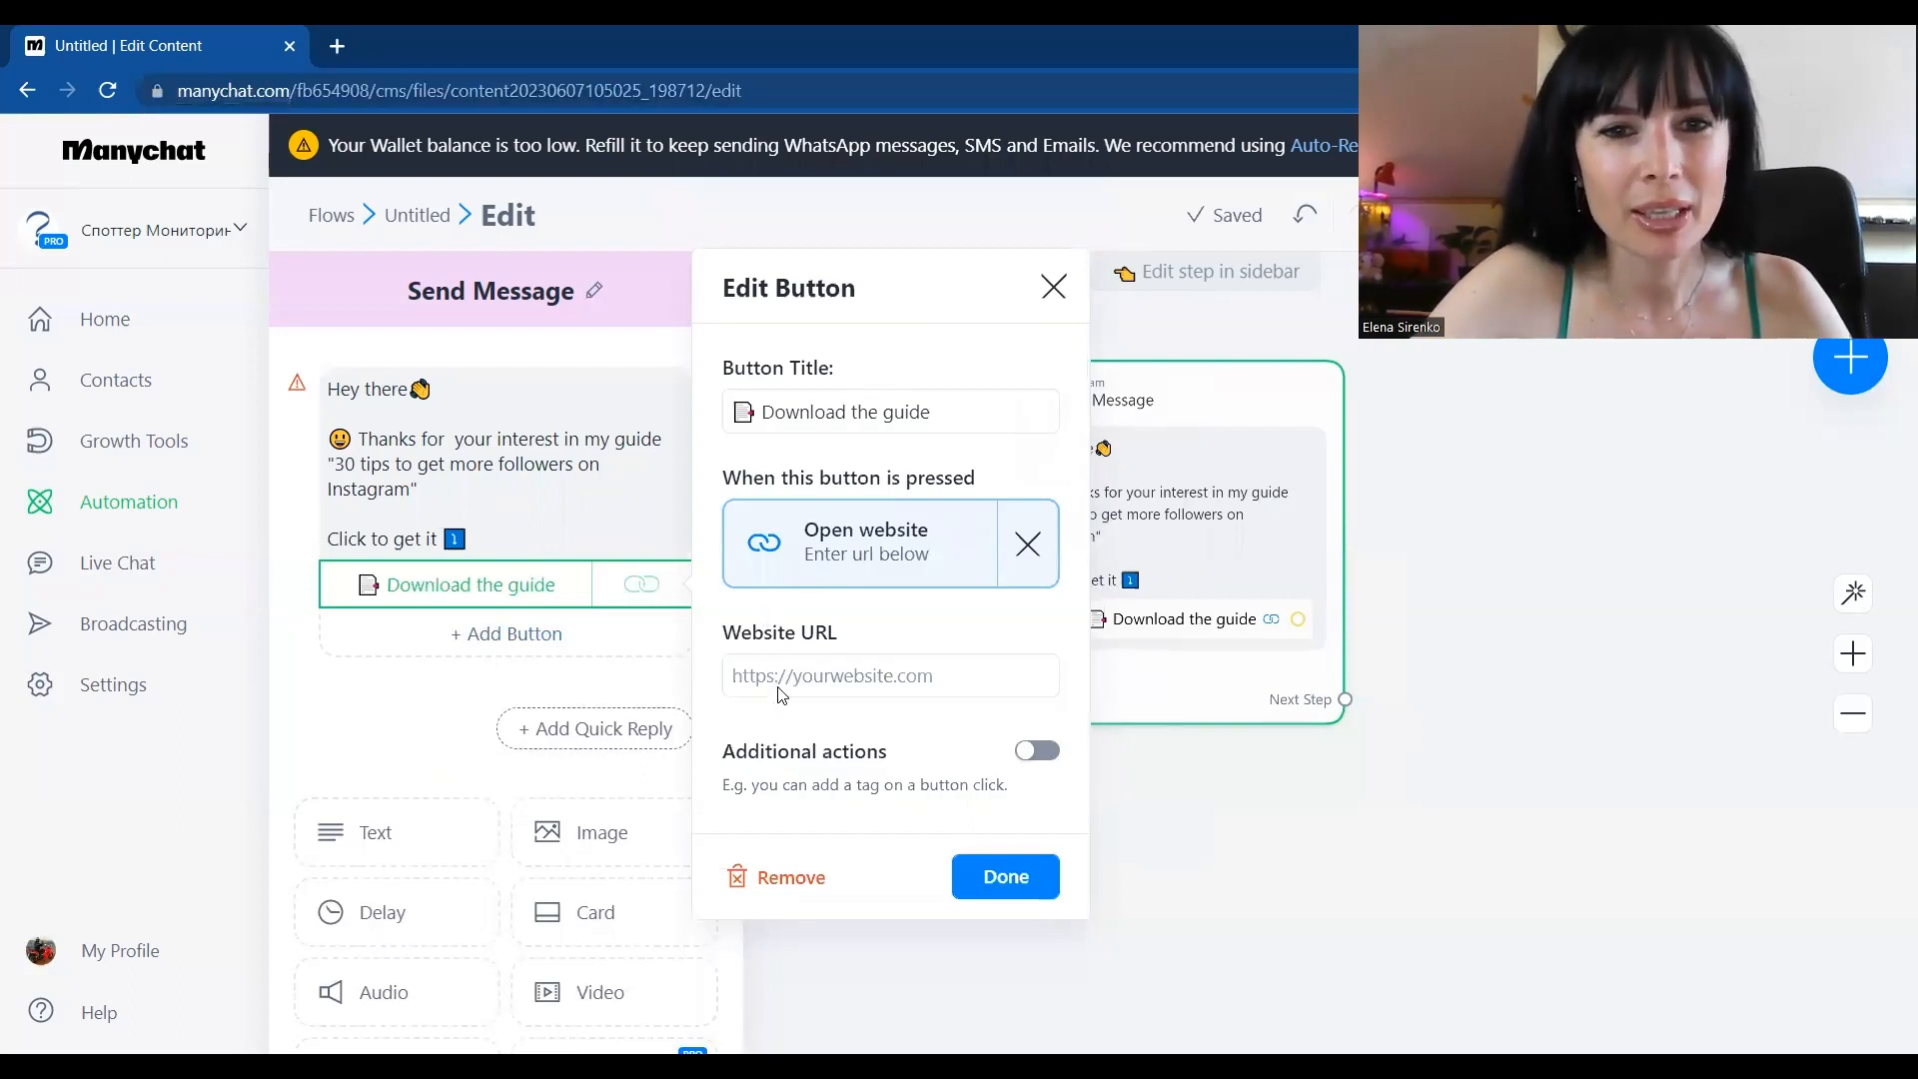
left_click(777, 678)
key("ctrl+v")
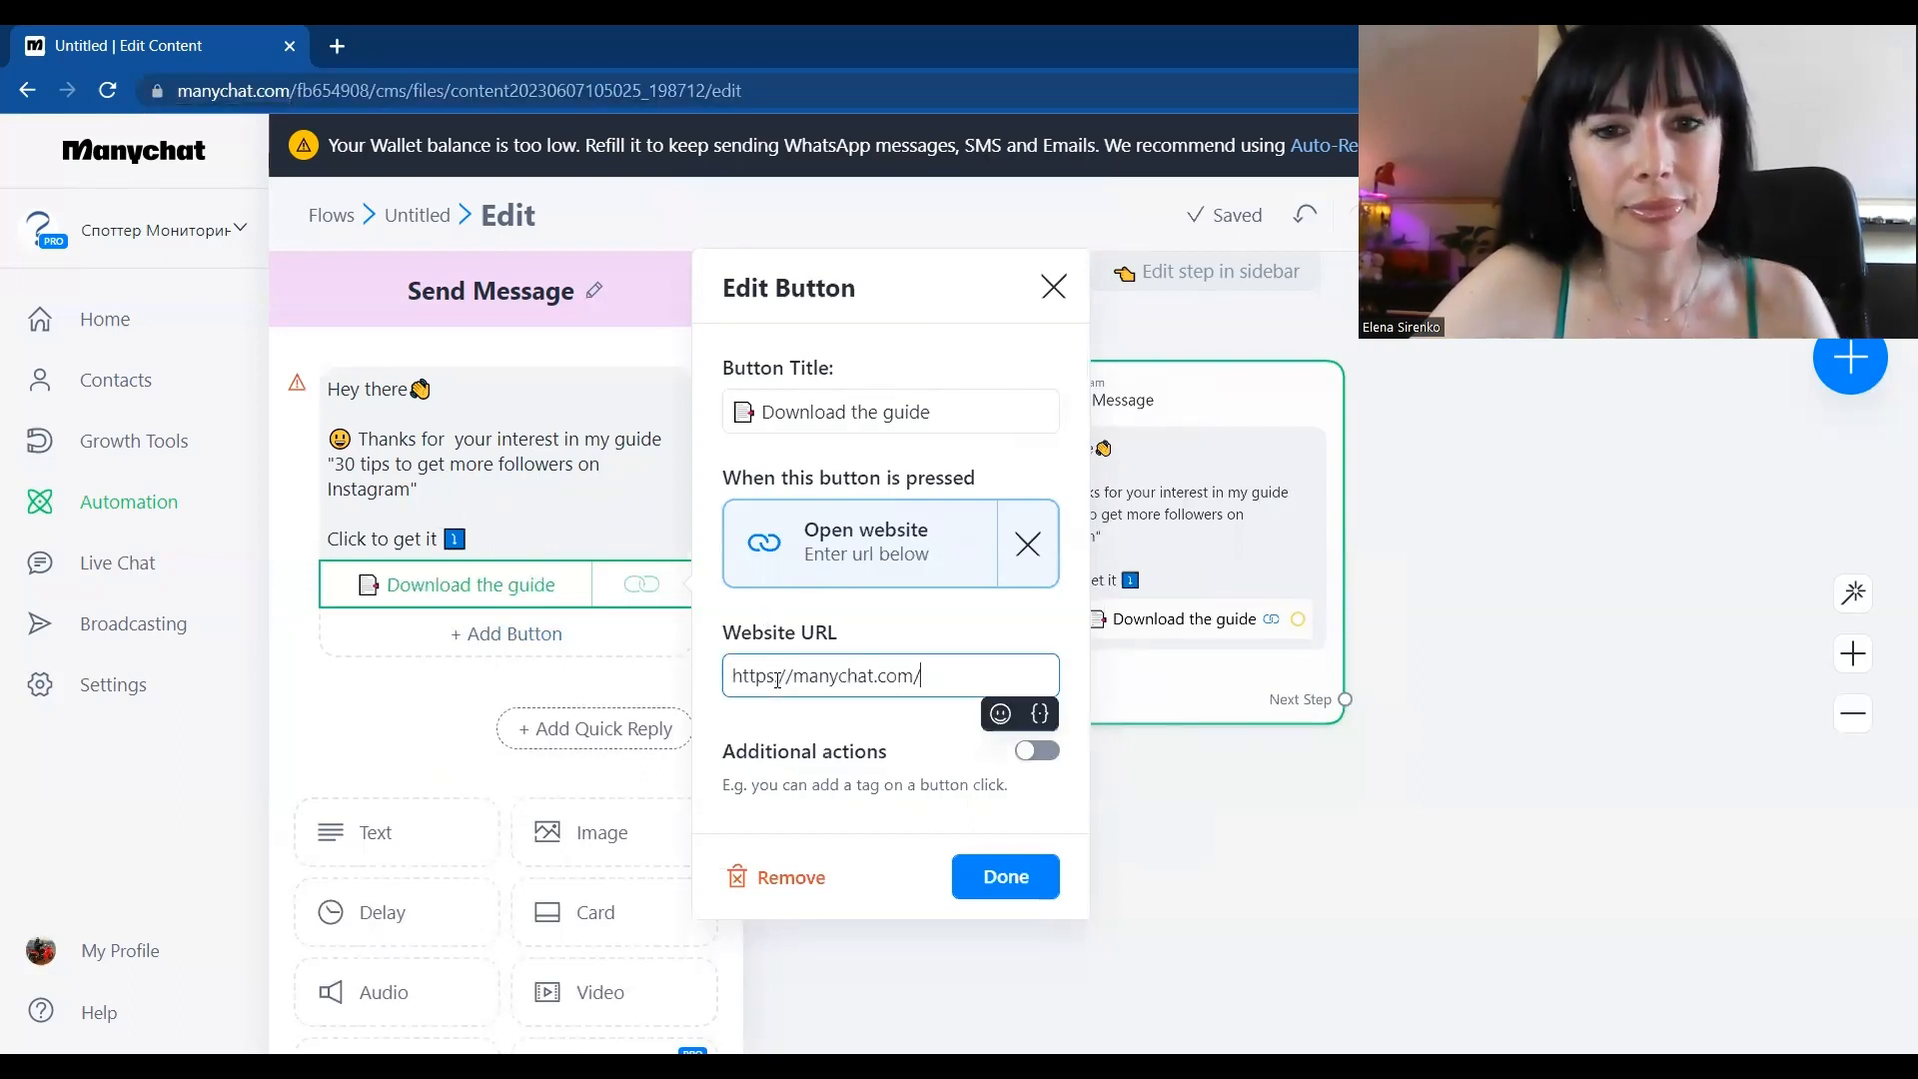
left_click(1003, 879)
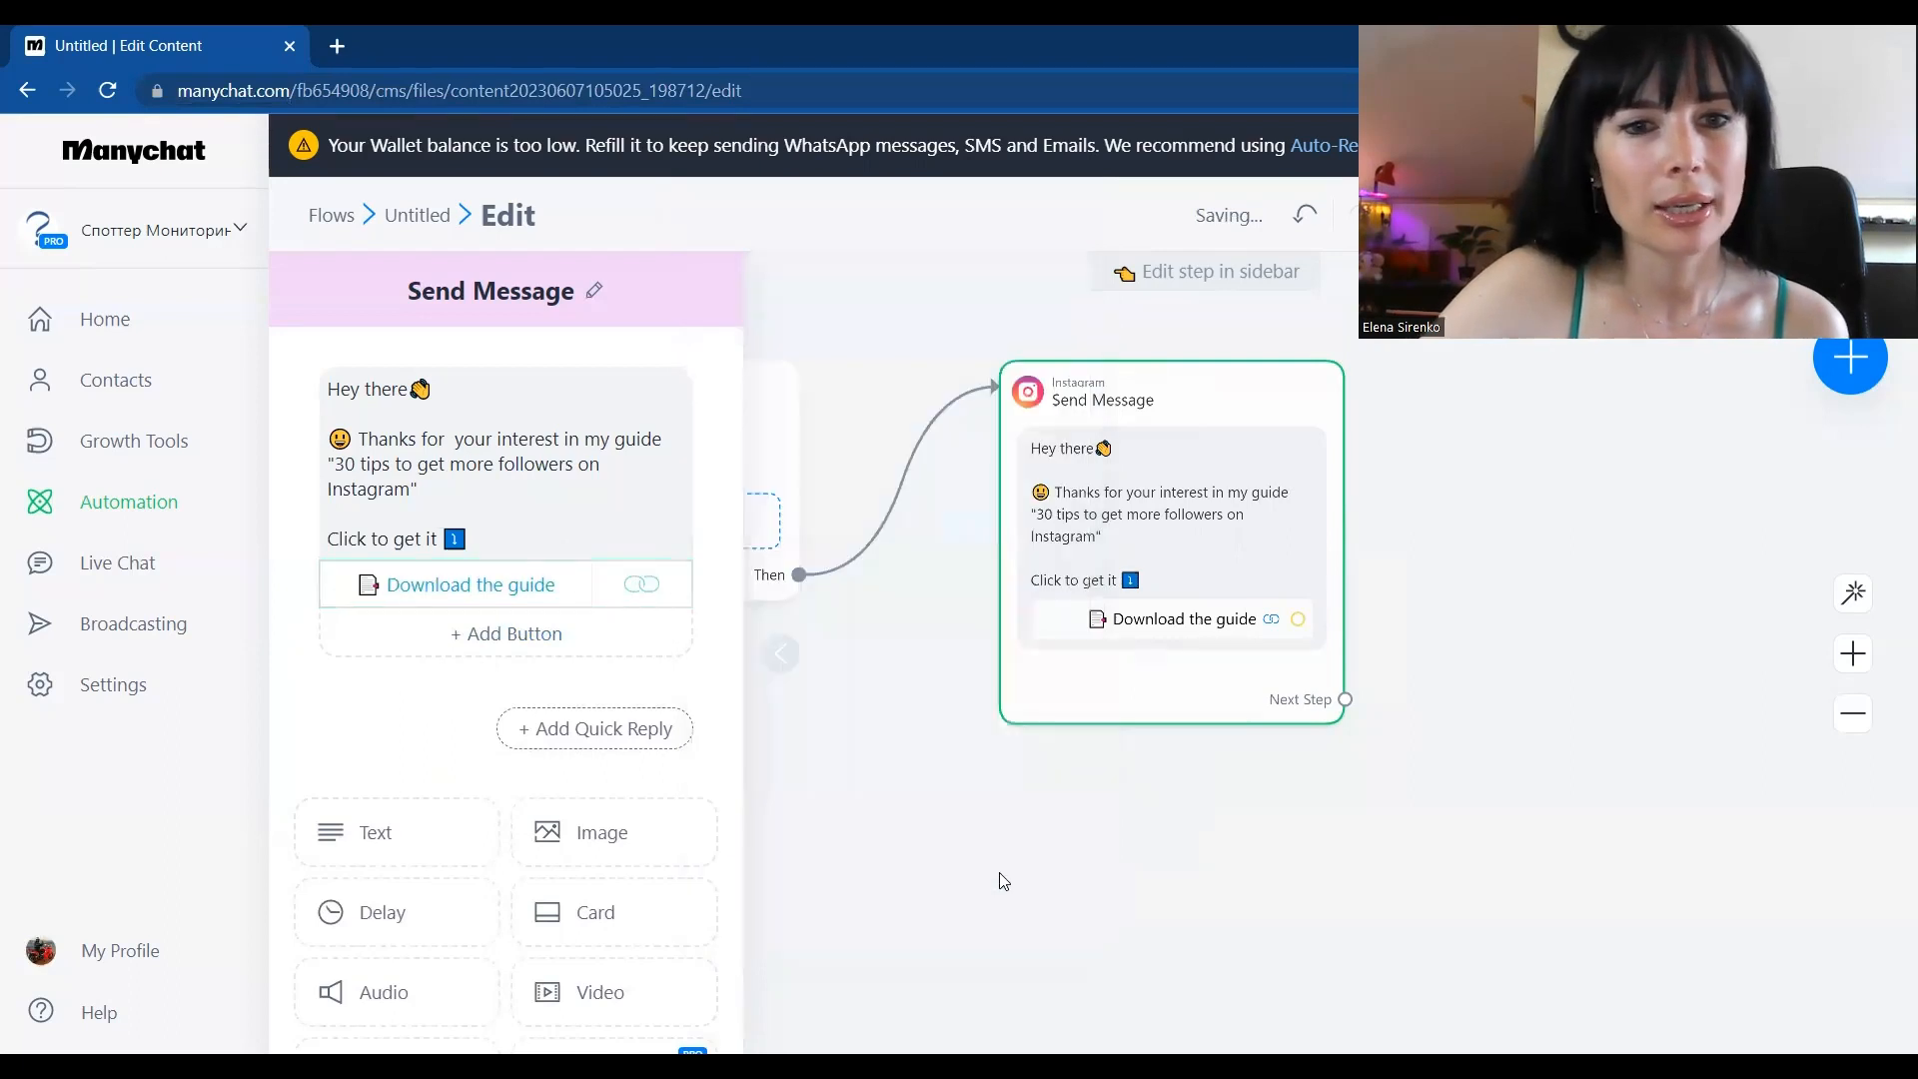
left_click(1138, 863)
Connect the "Download the guide" button to a new Actions step beside the message
left_click_drag(1674, 769, 1208, 817)
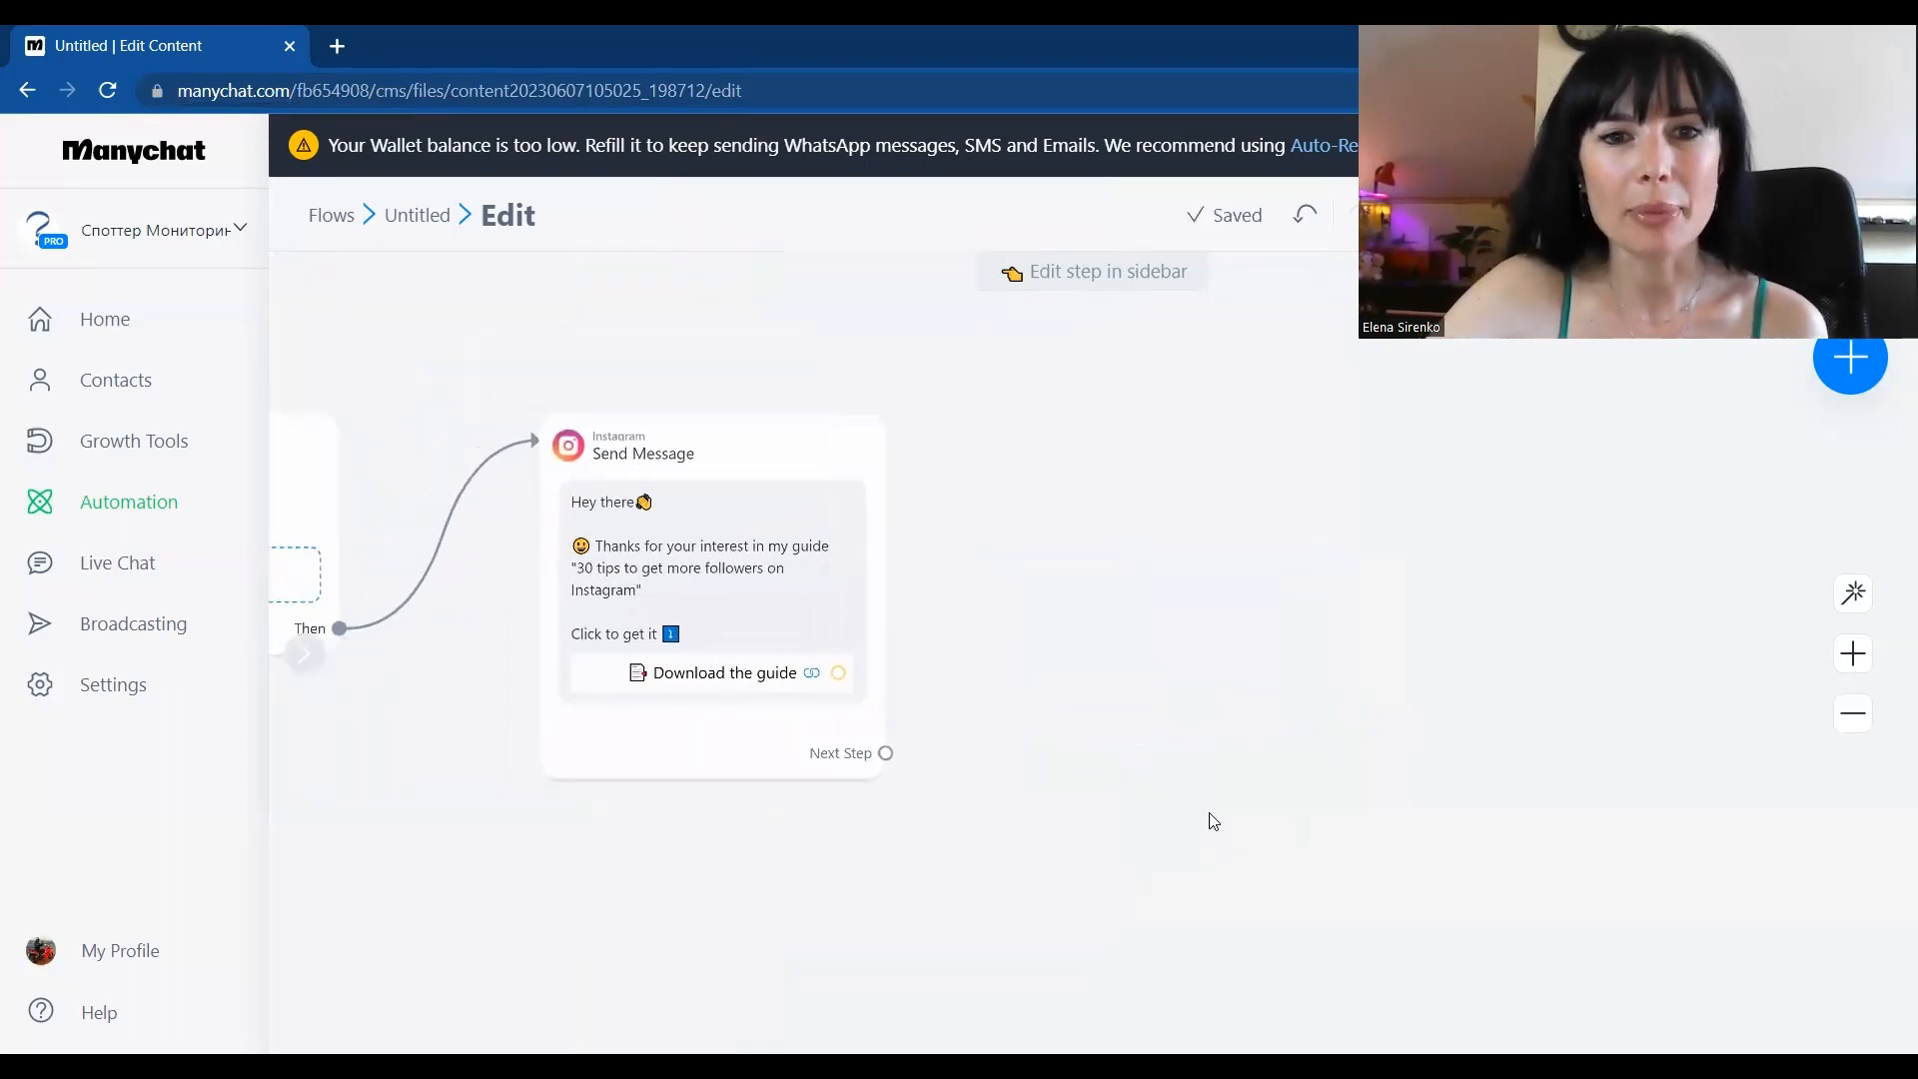
scroll(1126, 672, "down", 1)
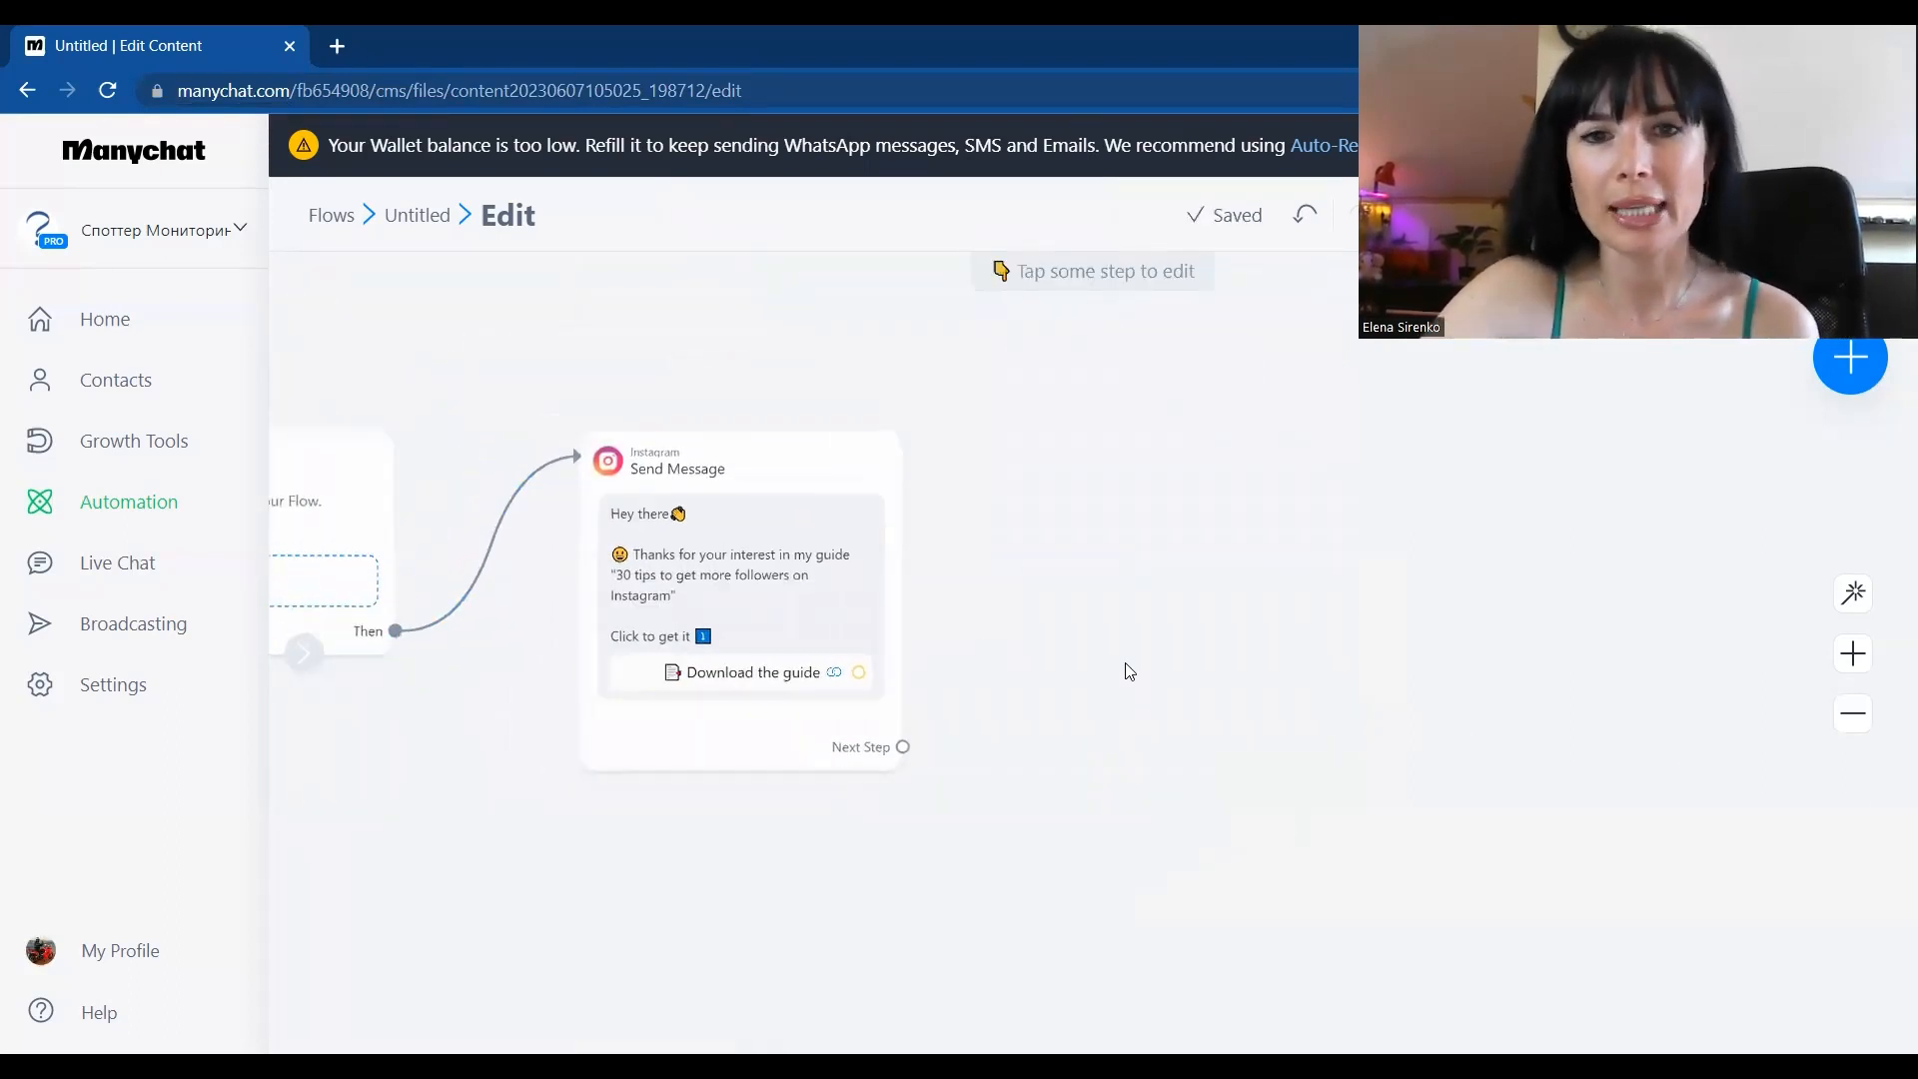
left_click_drag(1127, 672, 1028, 693)
left_click_drag(761, 698, 963, 486)
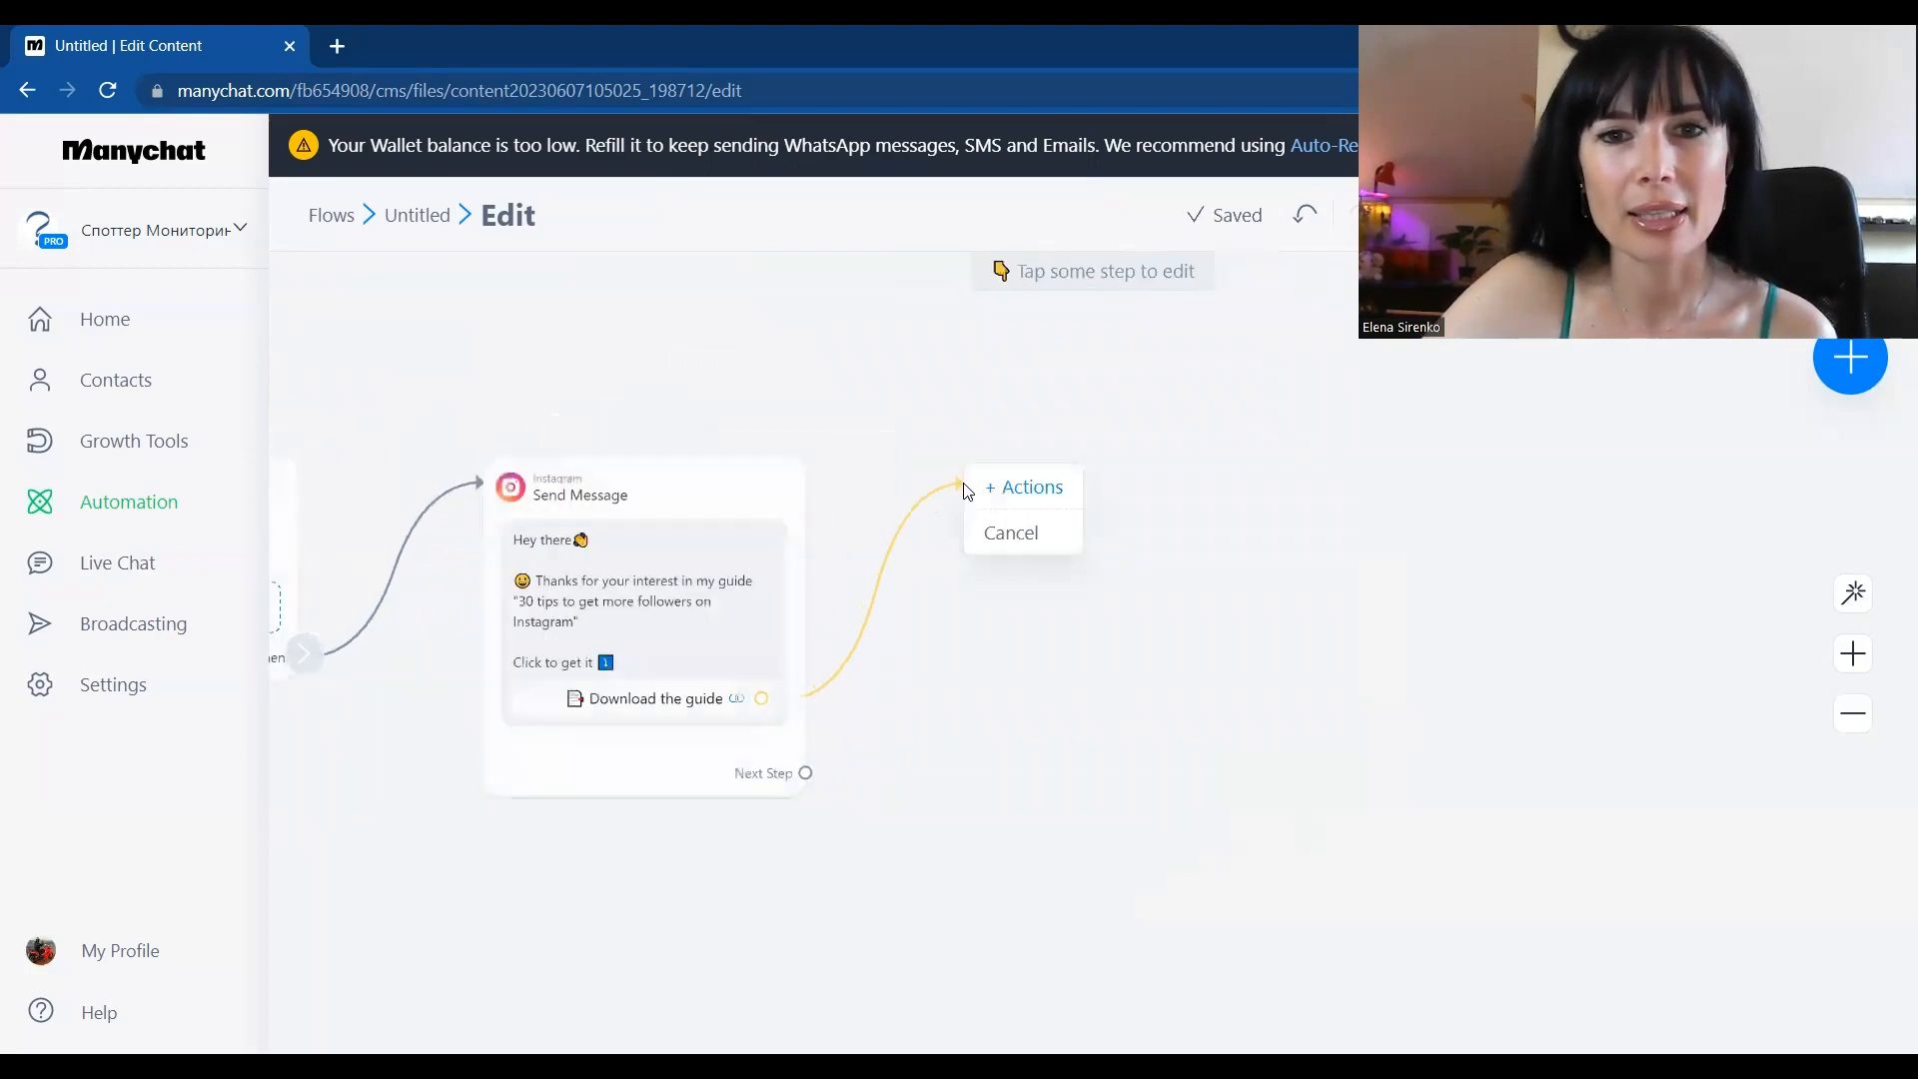
left_click(1009, 488)
Add an Add Tag action that applies the tag "Clicked to download the guide"
left_click(482, 426)
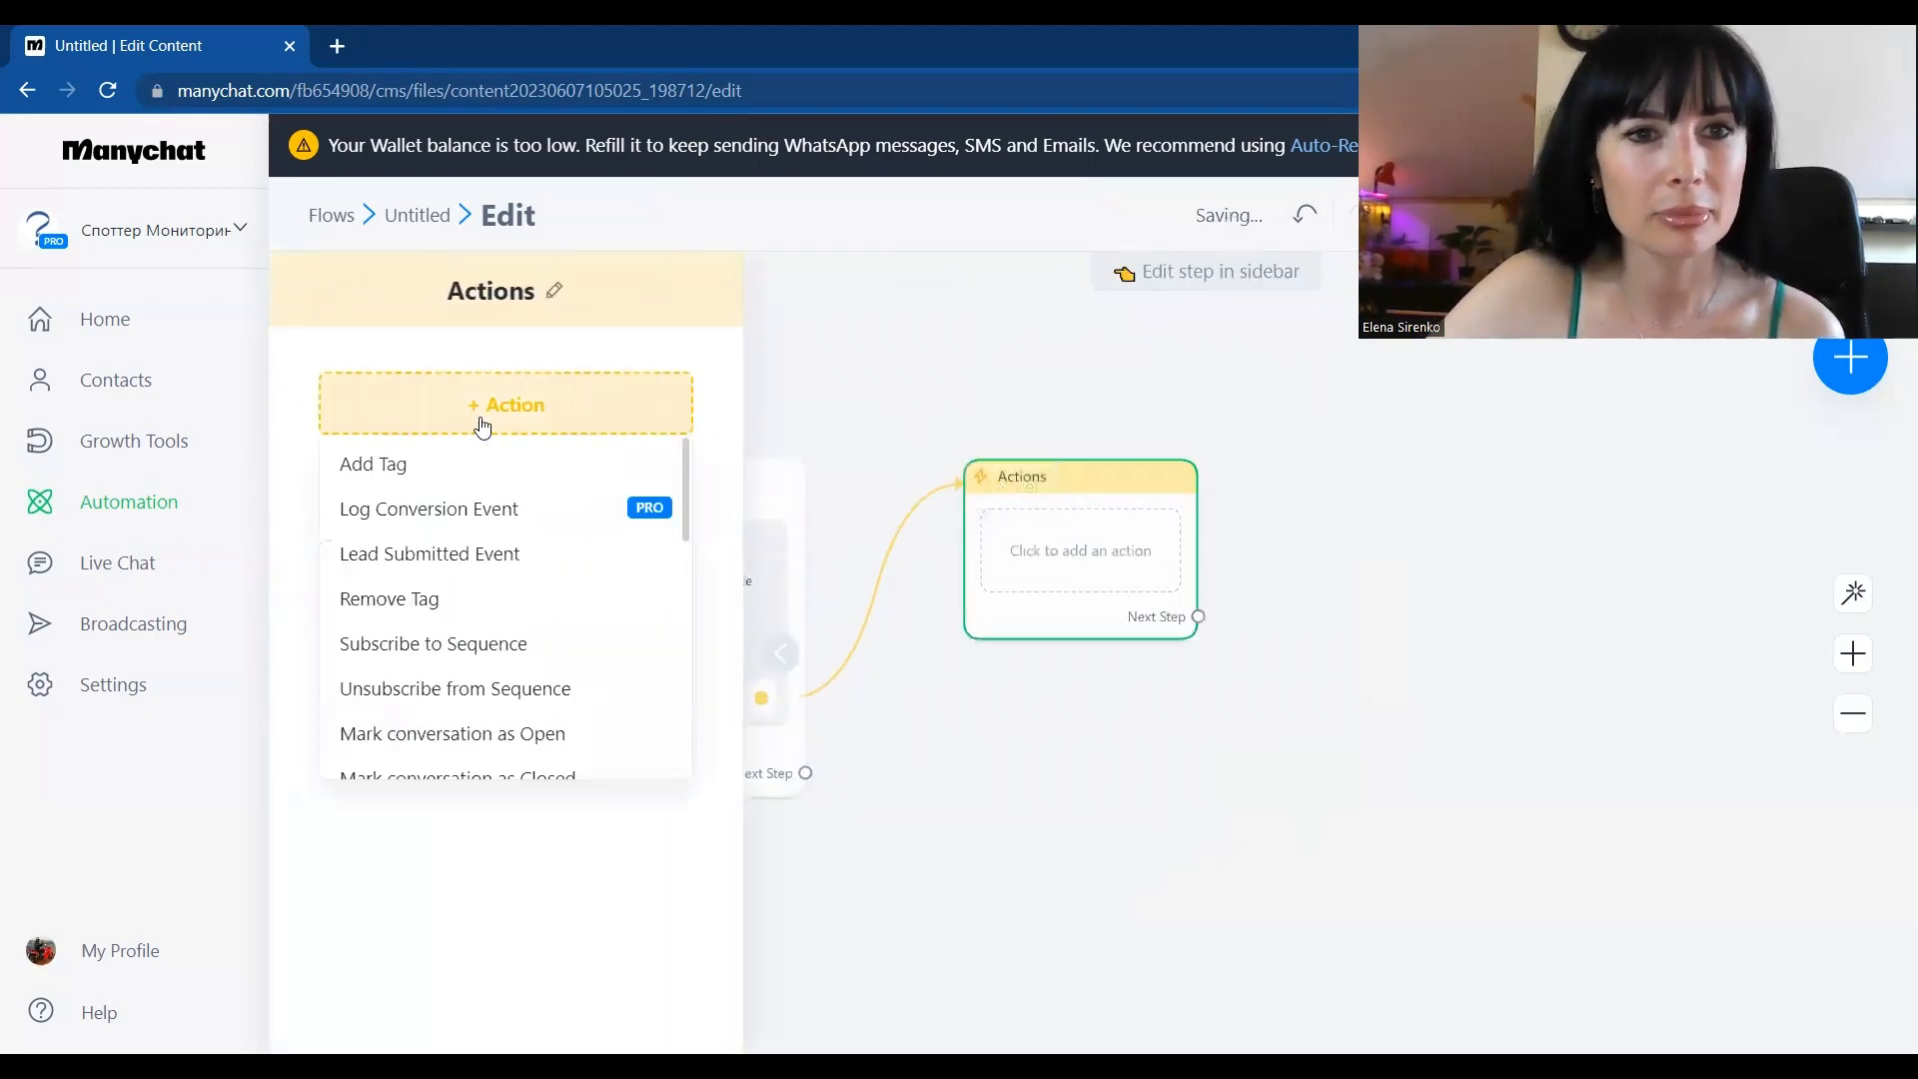
left_click(396, 470)
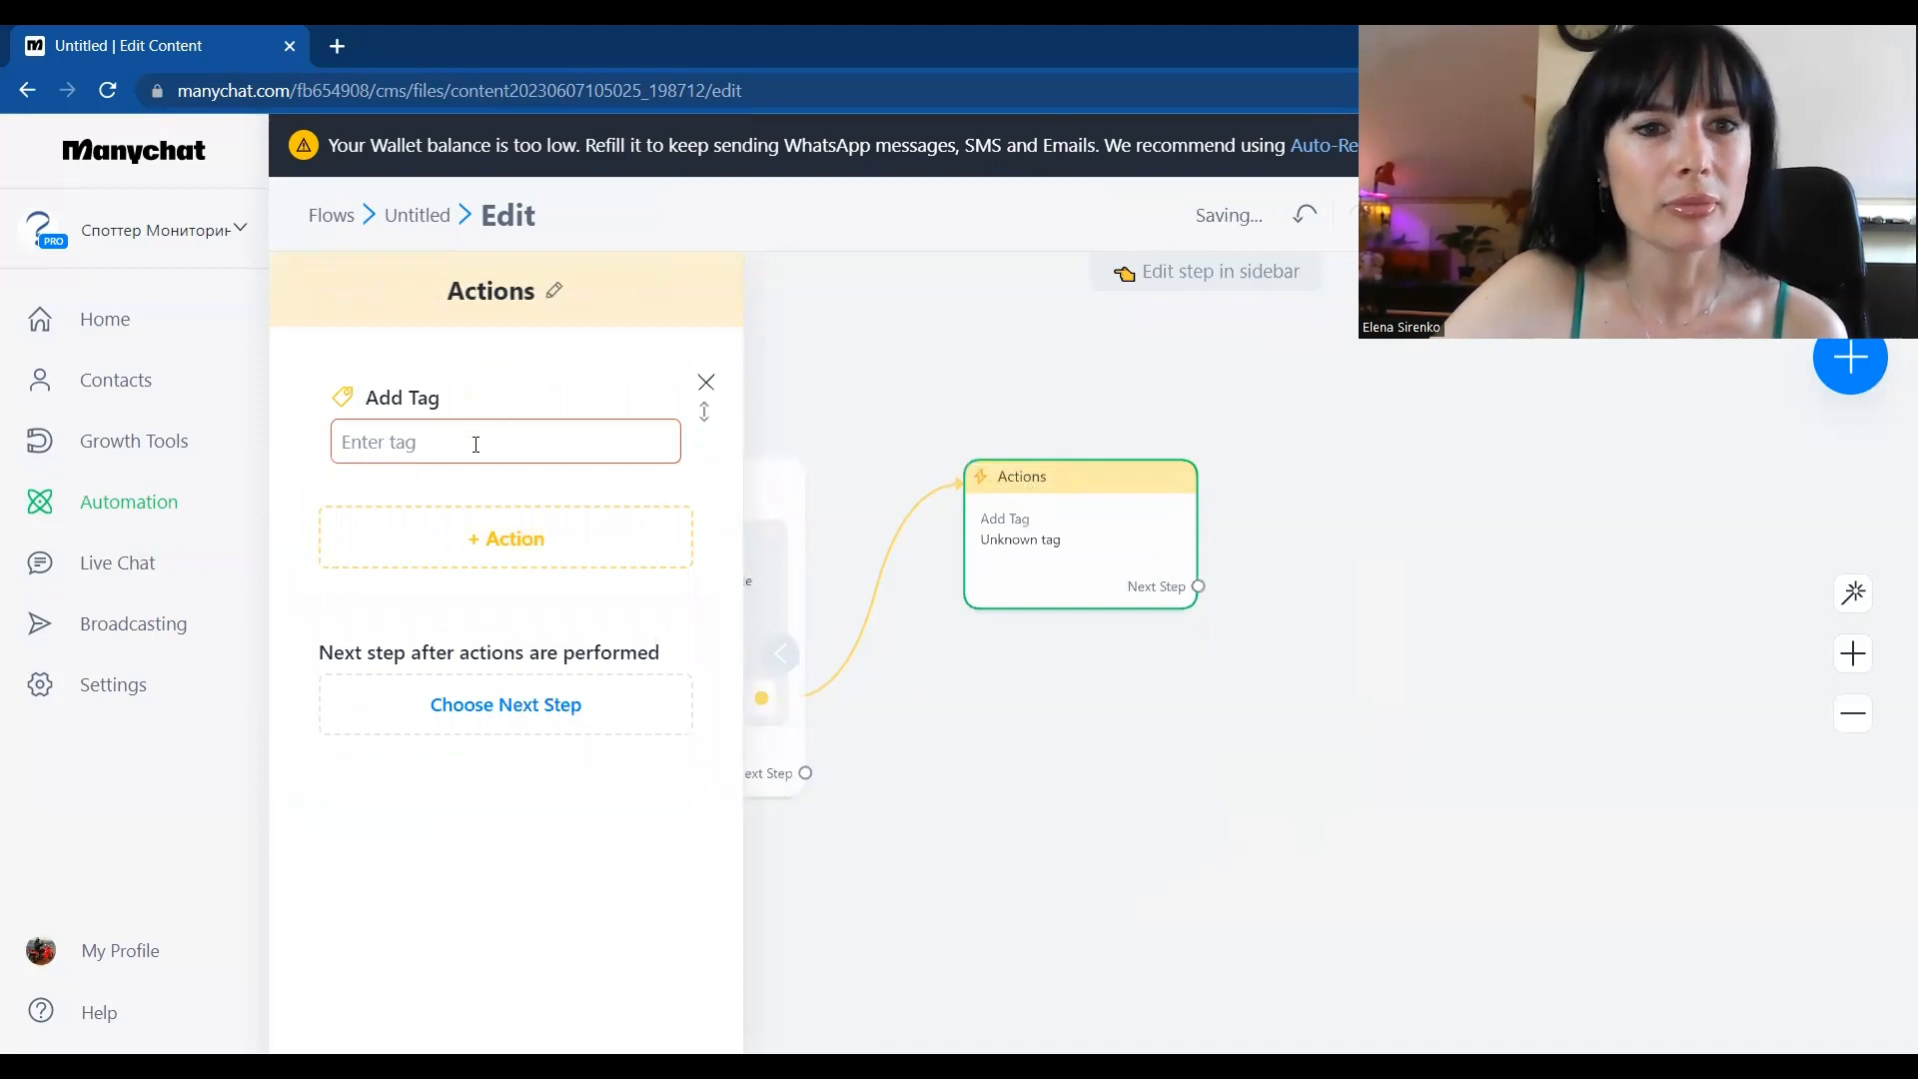
left_click(475, 443)
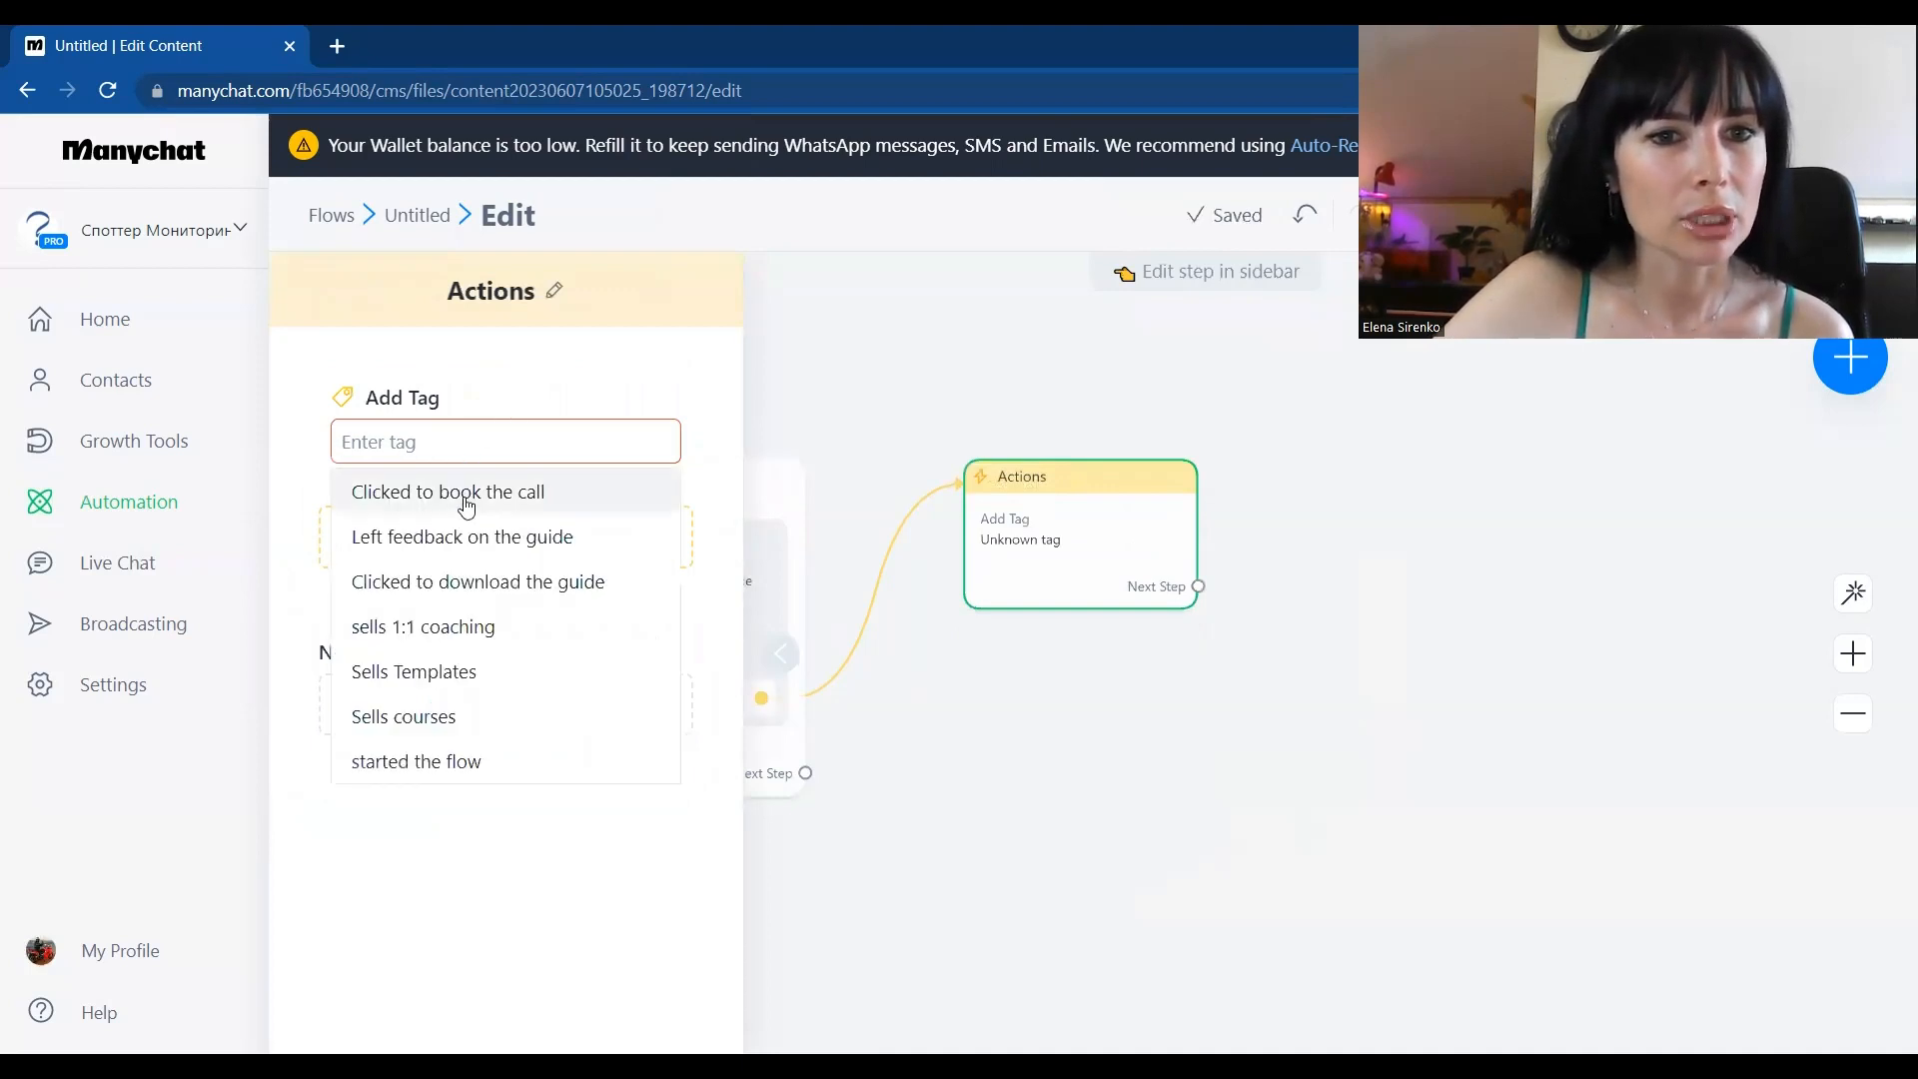
left_click(469, 586)
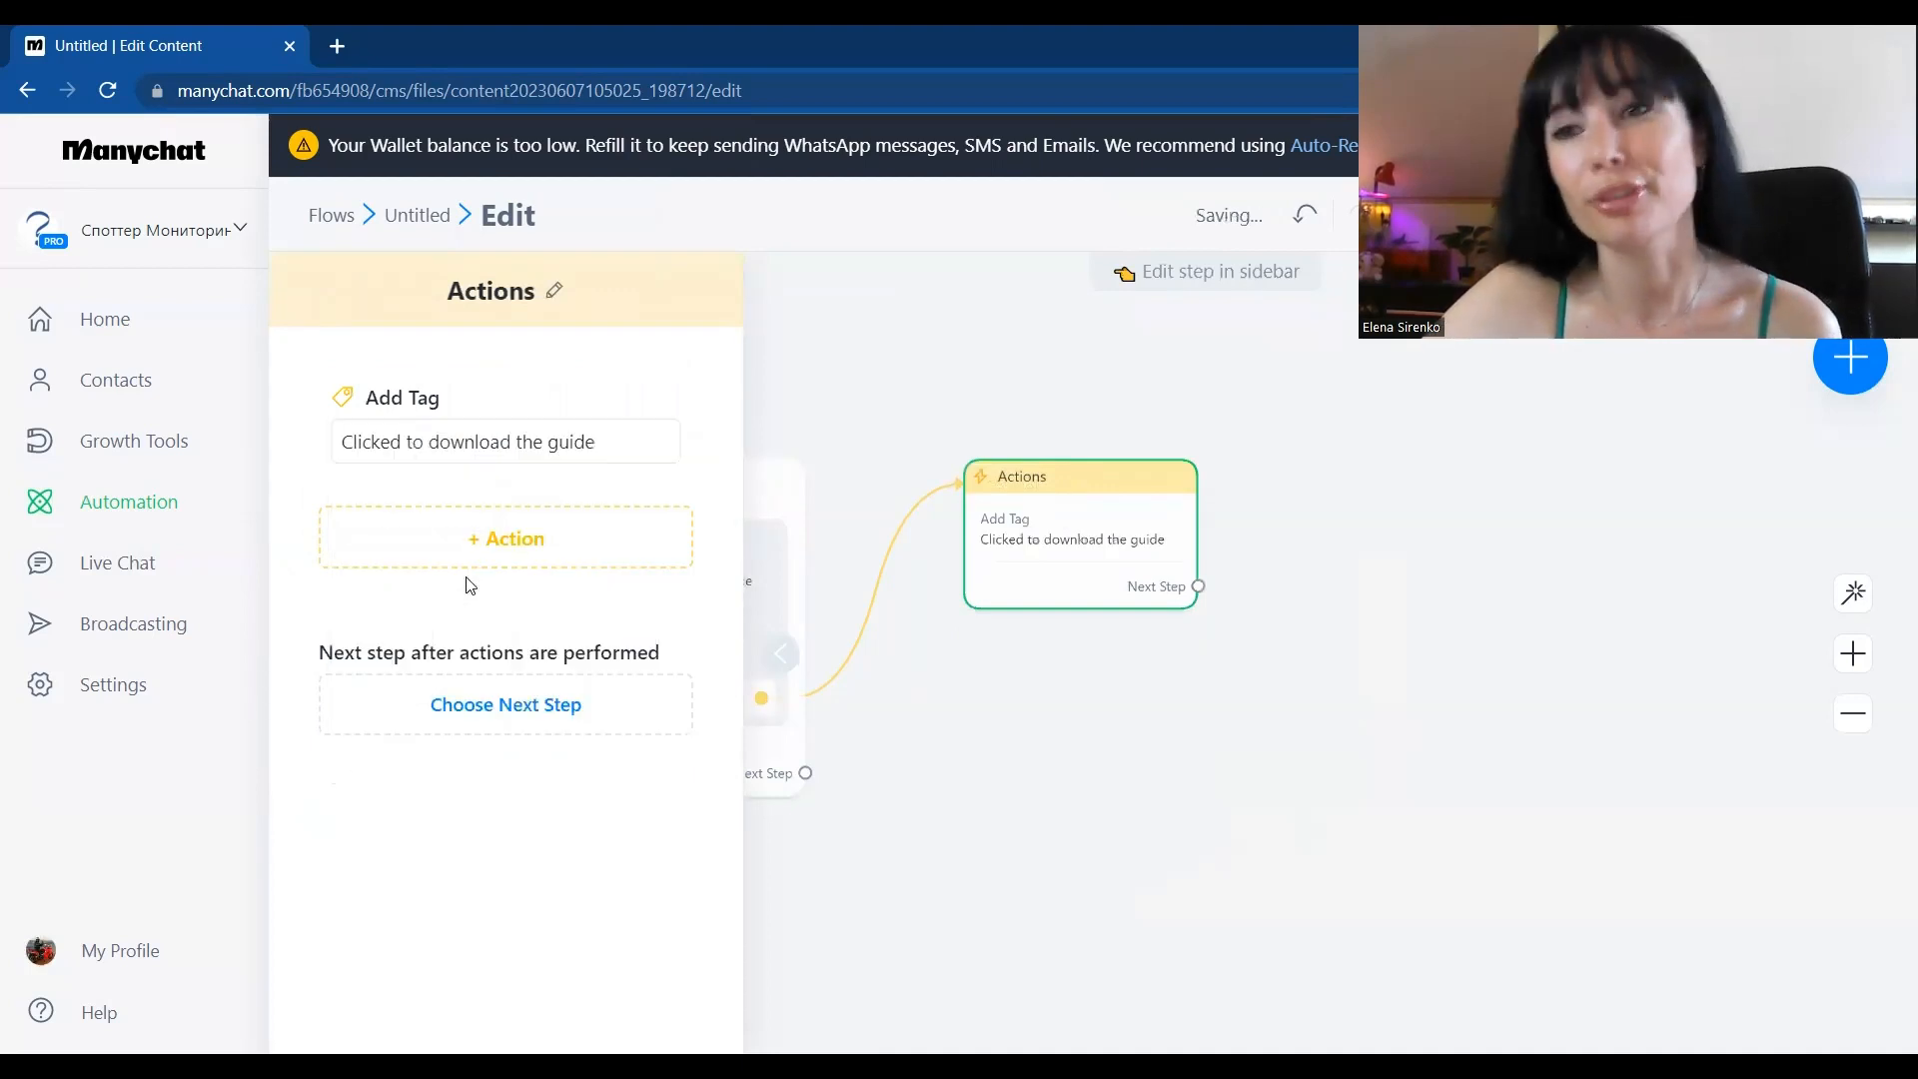
left_click(984, 662)
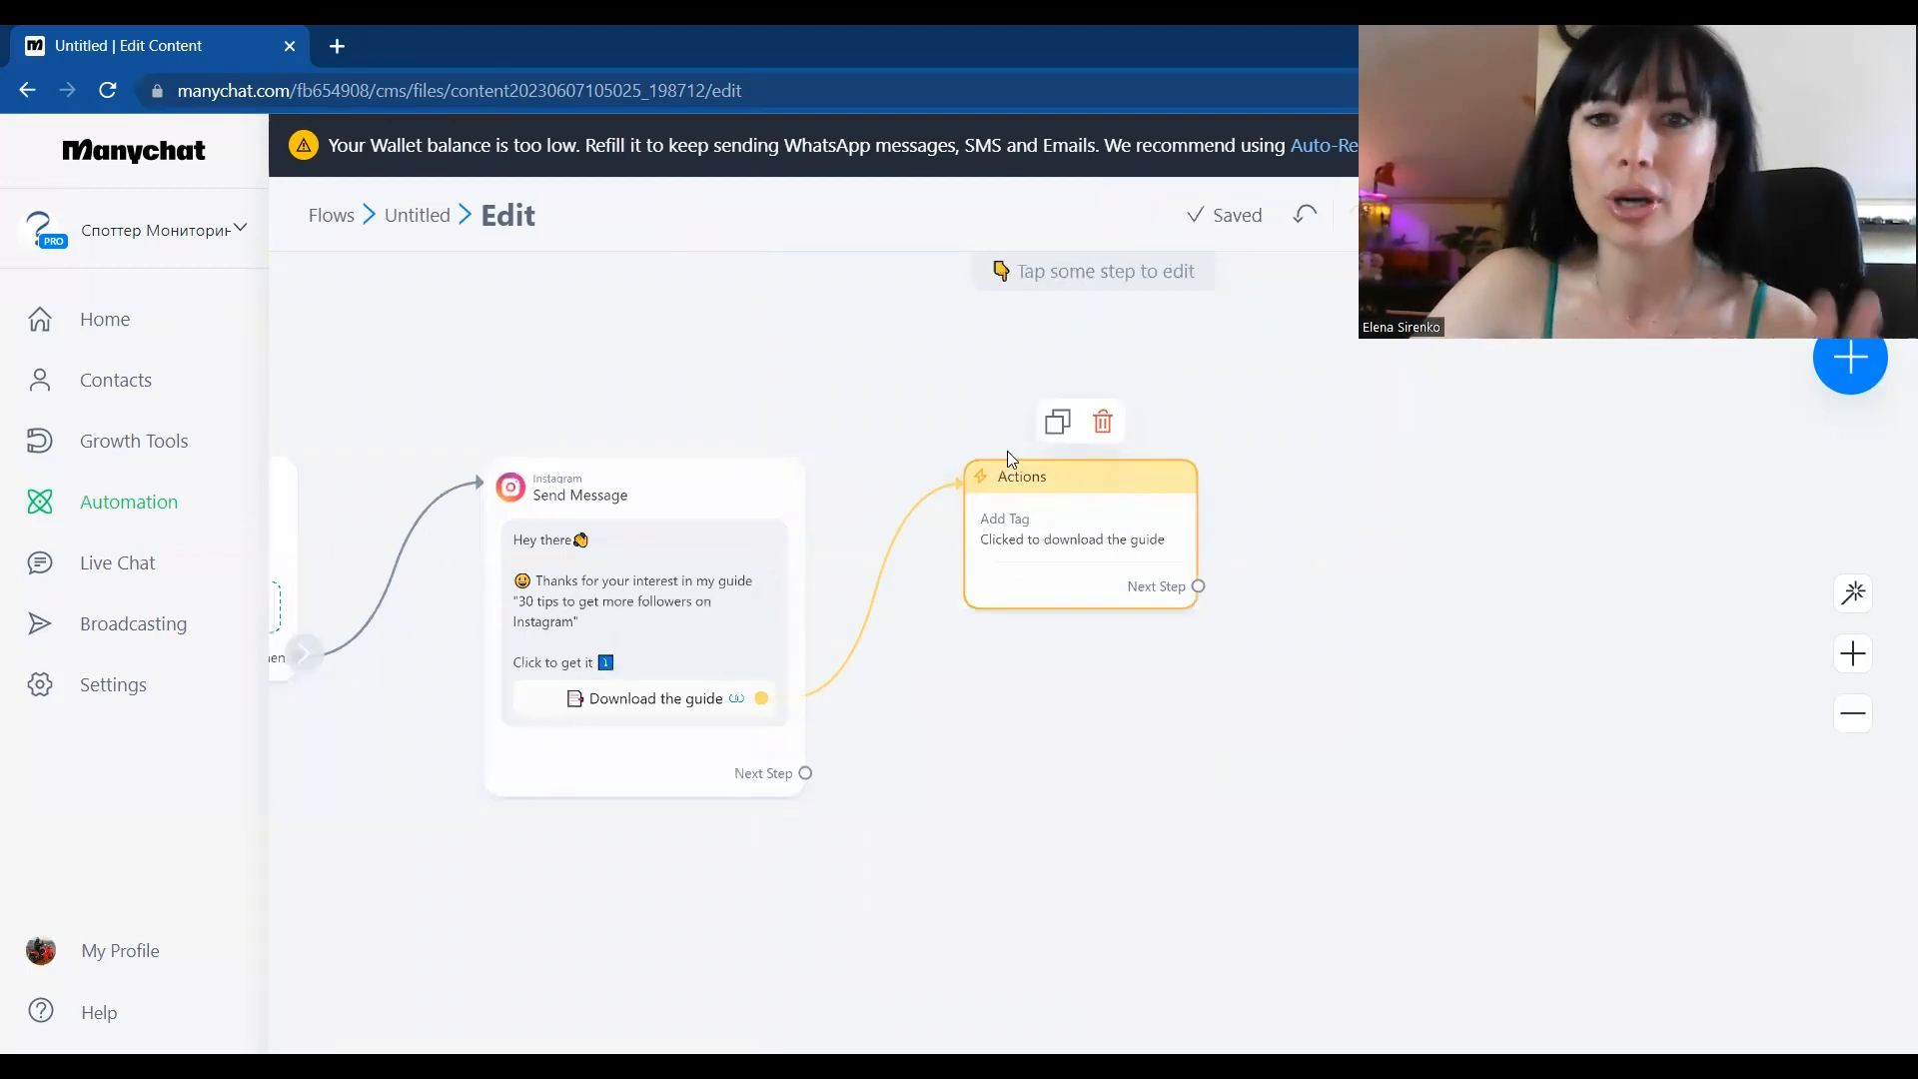
Connect the next step of the Actions block to a new Smart Delay placed below it
left_click_drag(1036, 728, 771, 636)
scroll(961, 653, "down", 2)
scroll(861, 540, "down", 1)
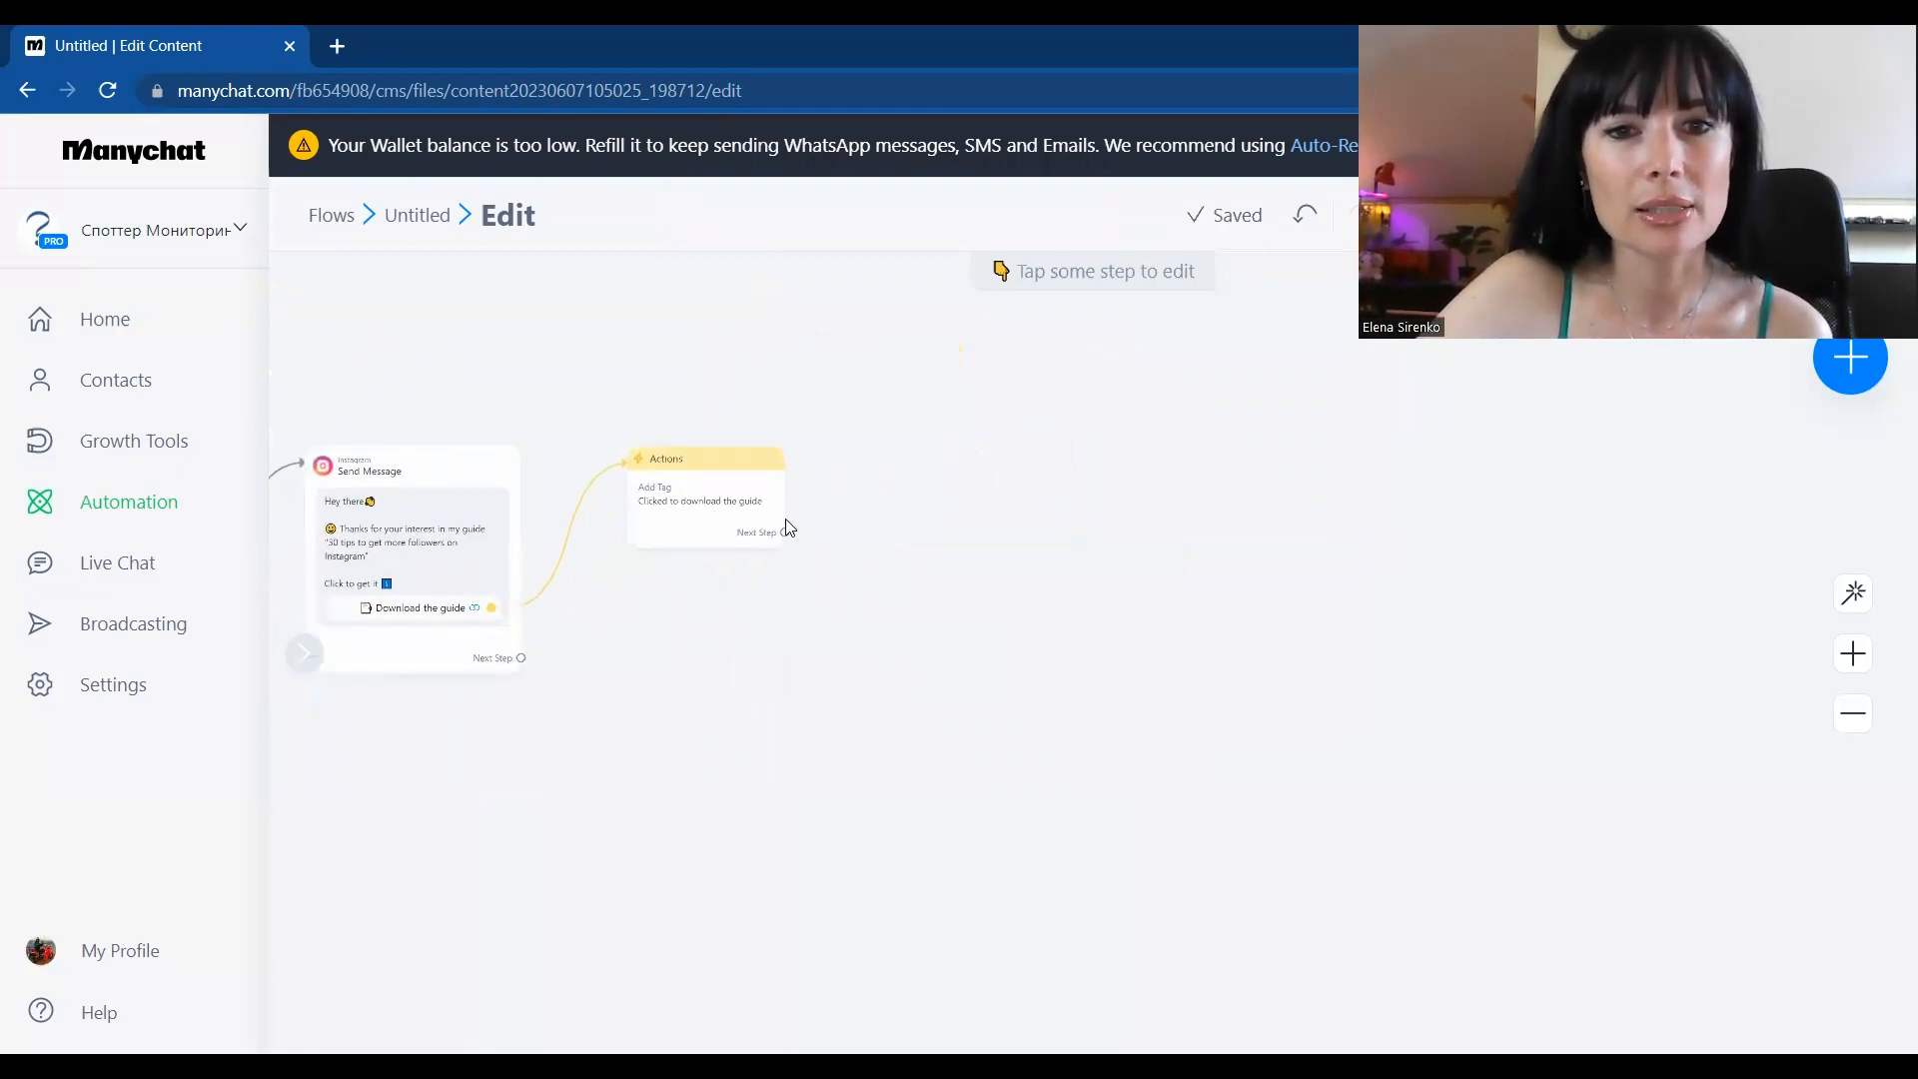
left_click_drag(786, 531, 621, 655)
left_click(621, 655)
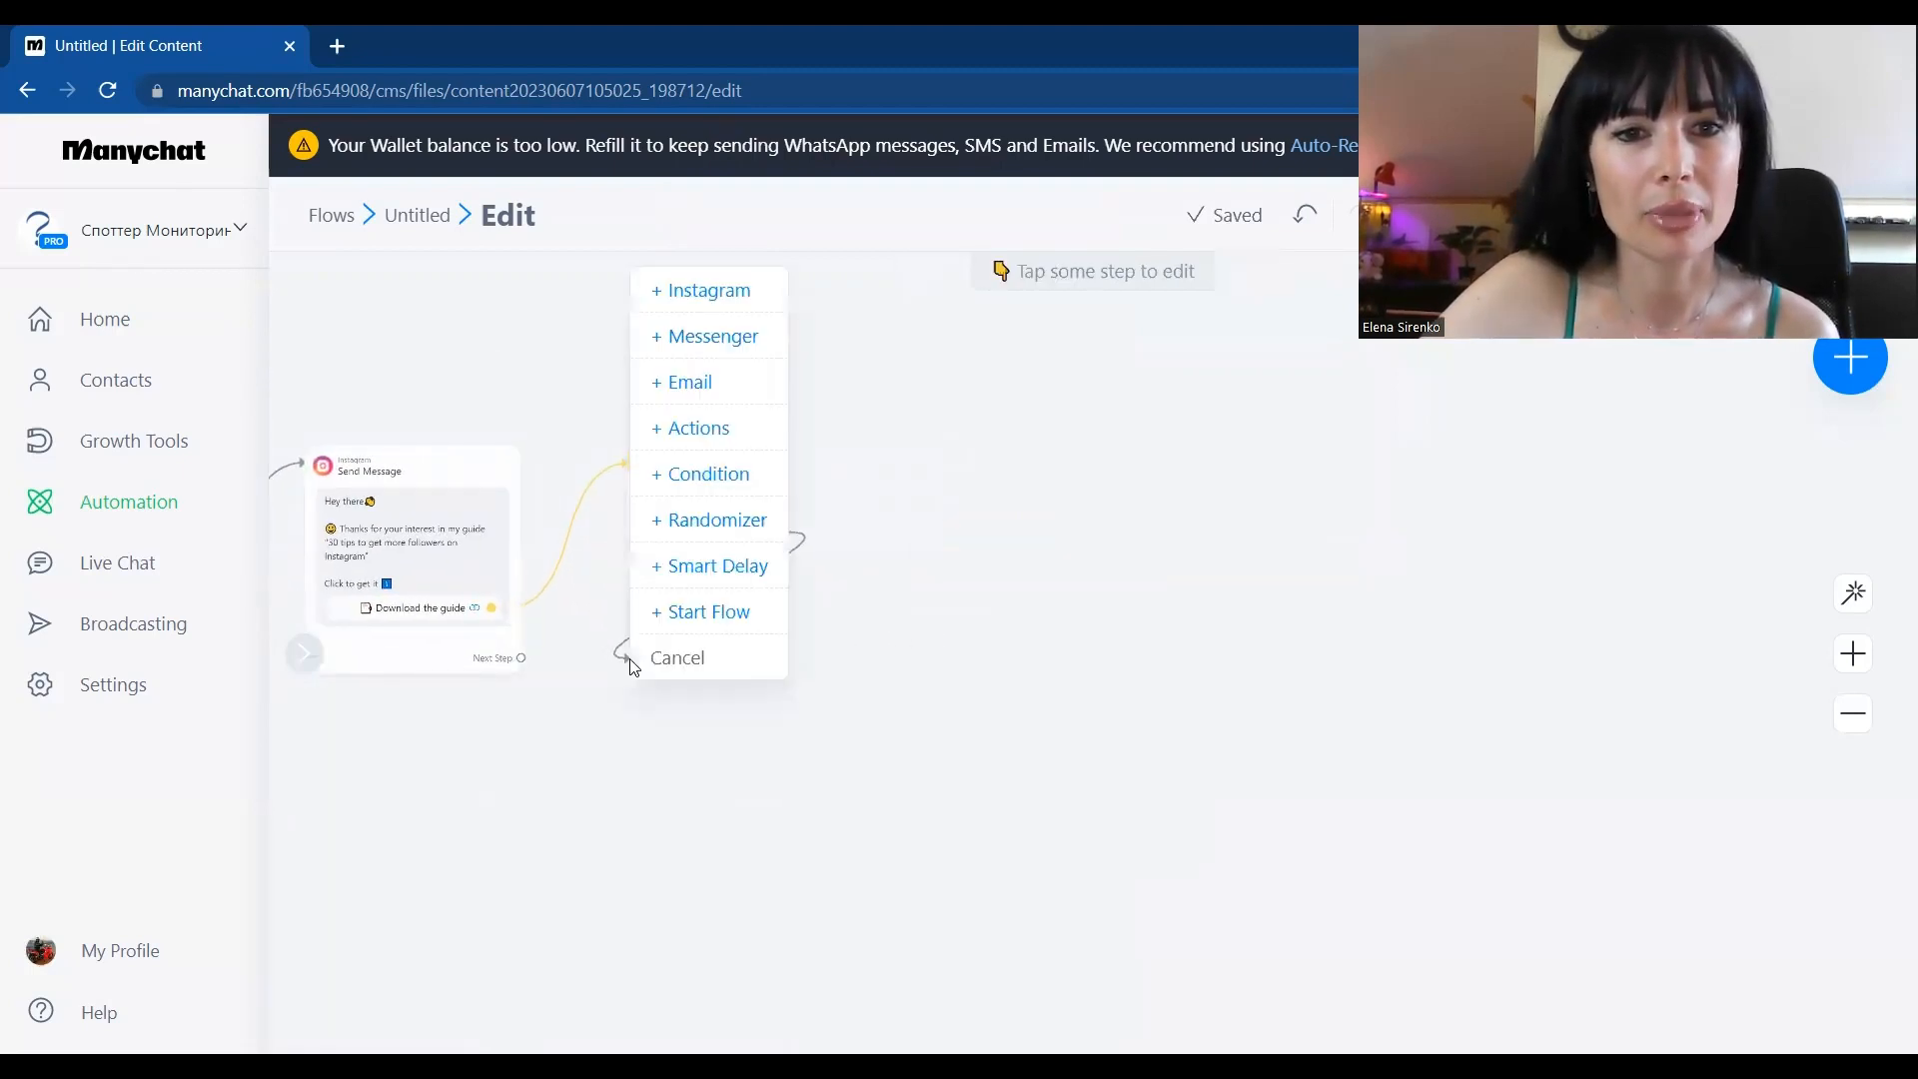
left_click(713, 568)
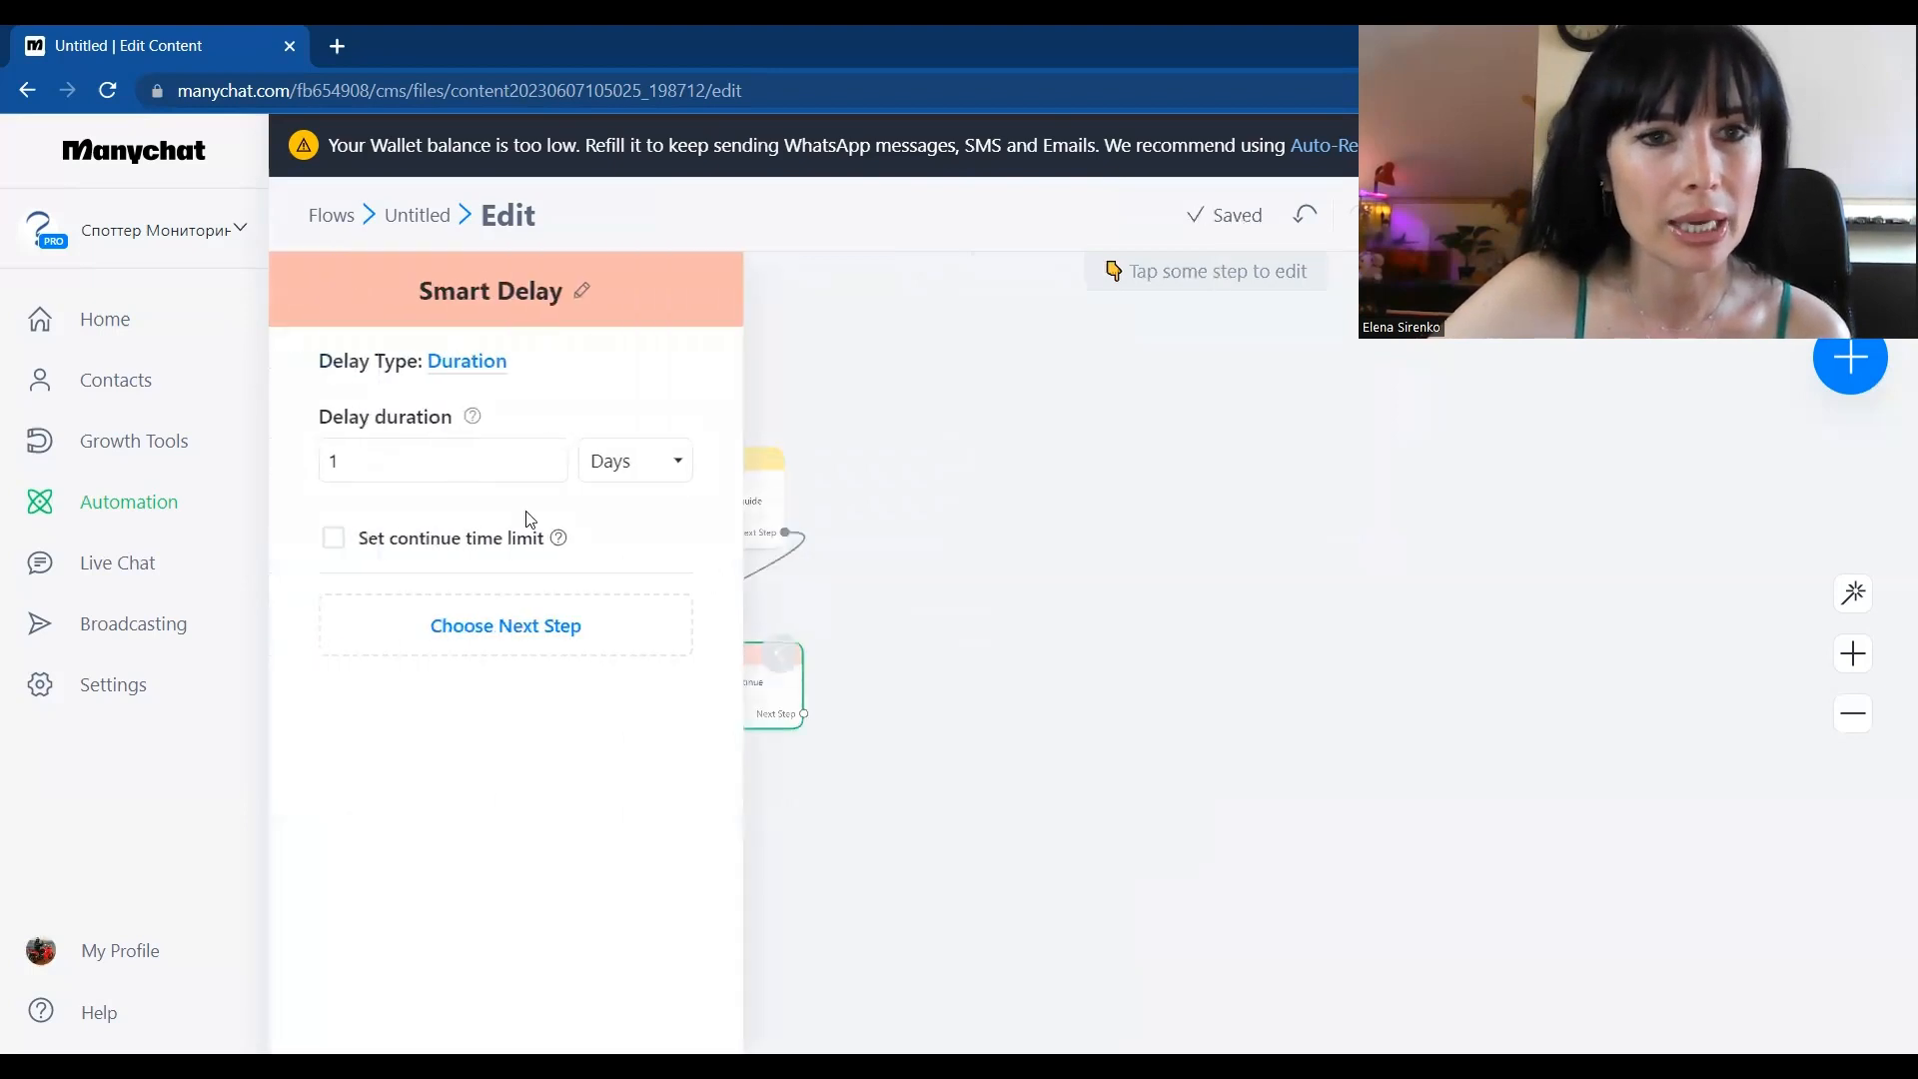
Set the Smart Delay's duration to 10 minutes
left_click(401, 456)
key("BackSpace")
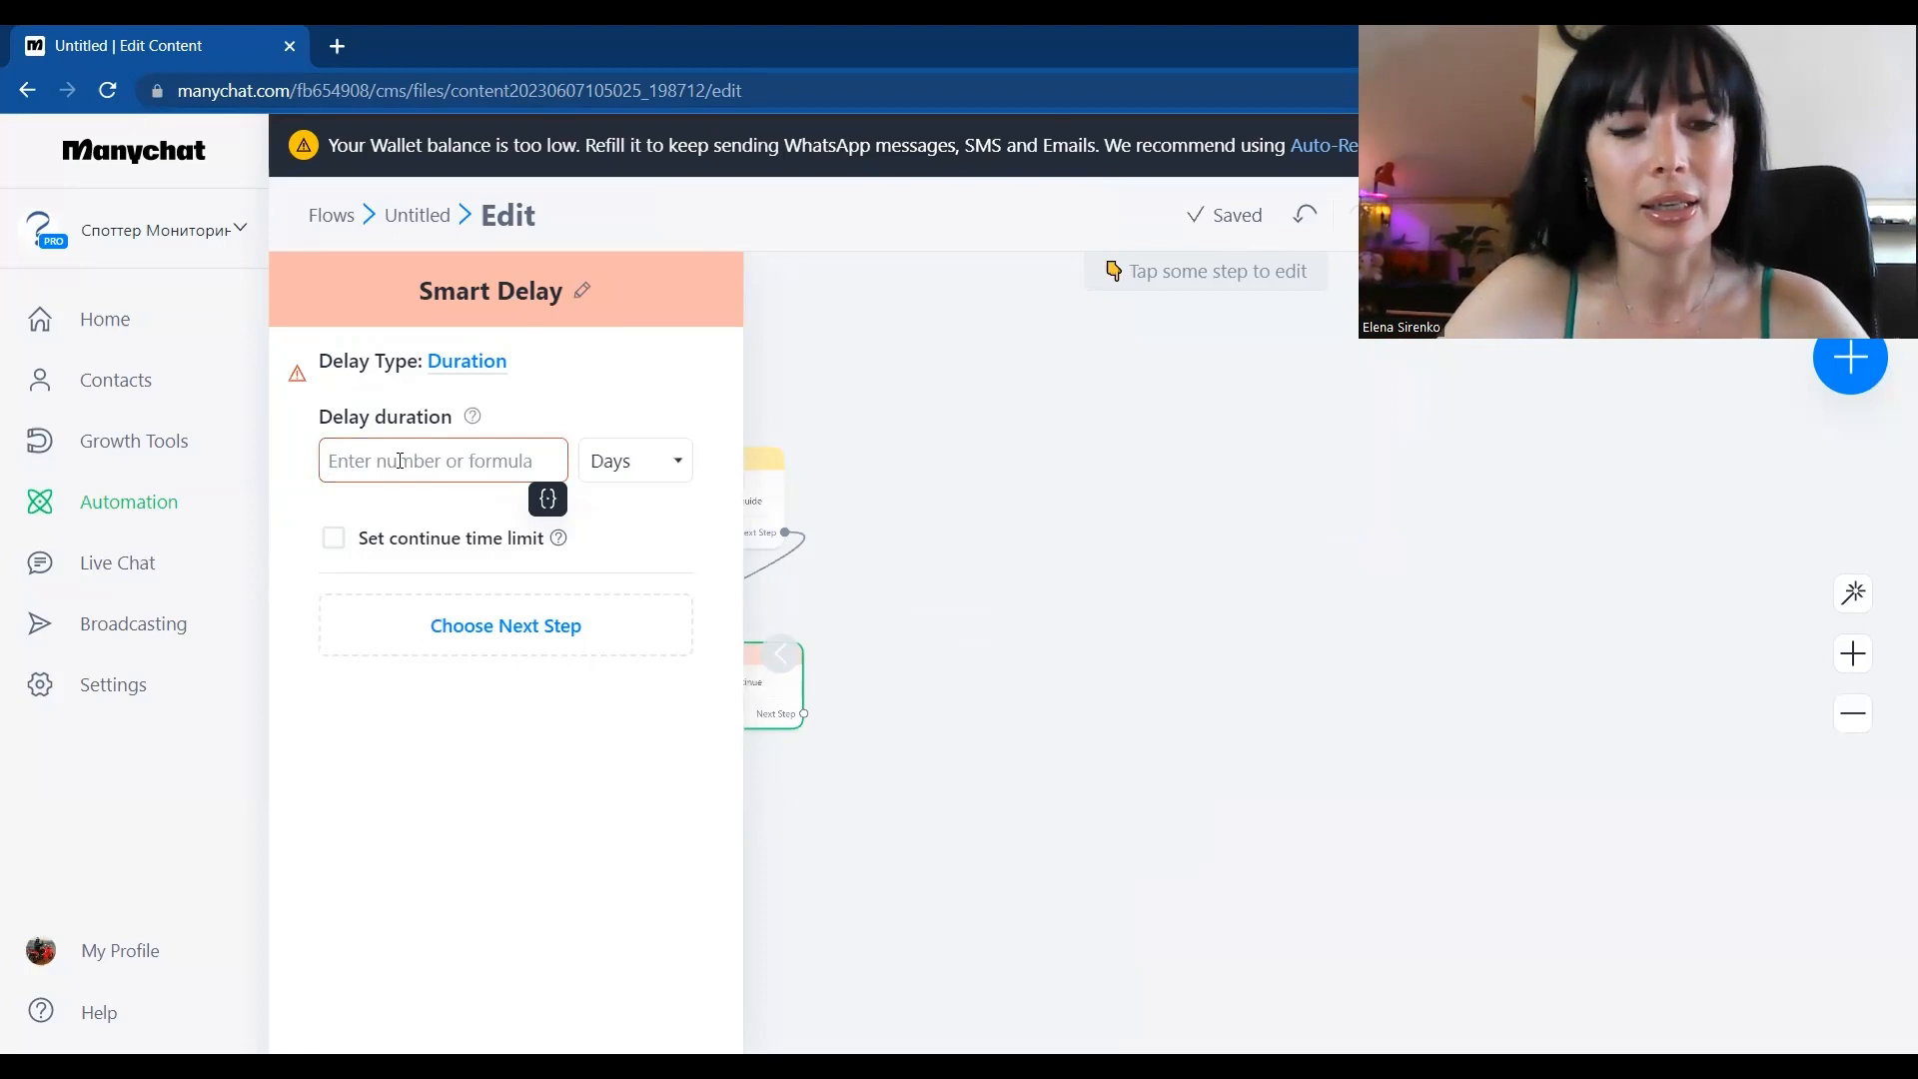
type("1-0")
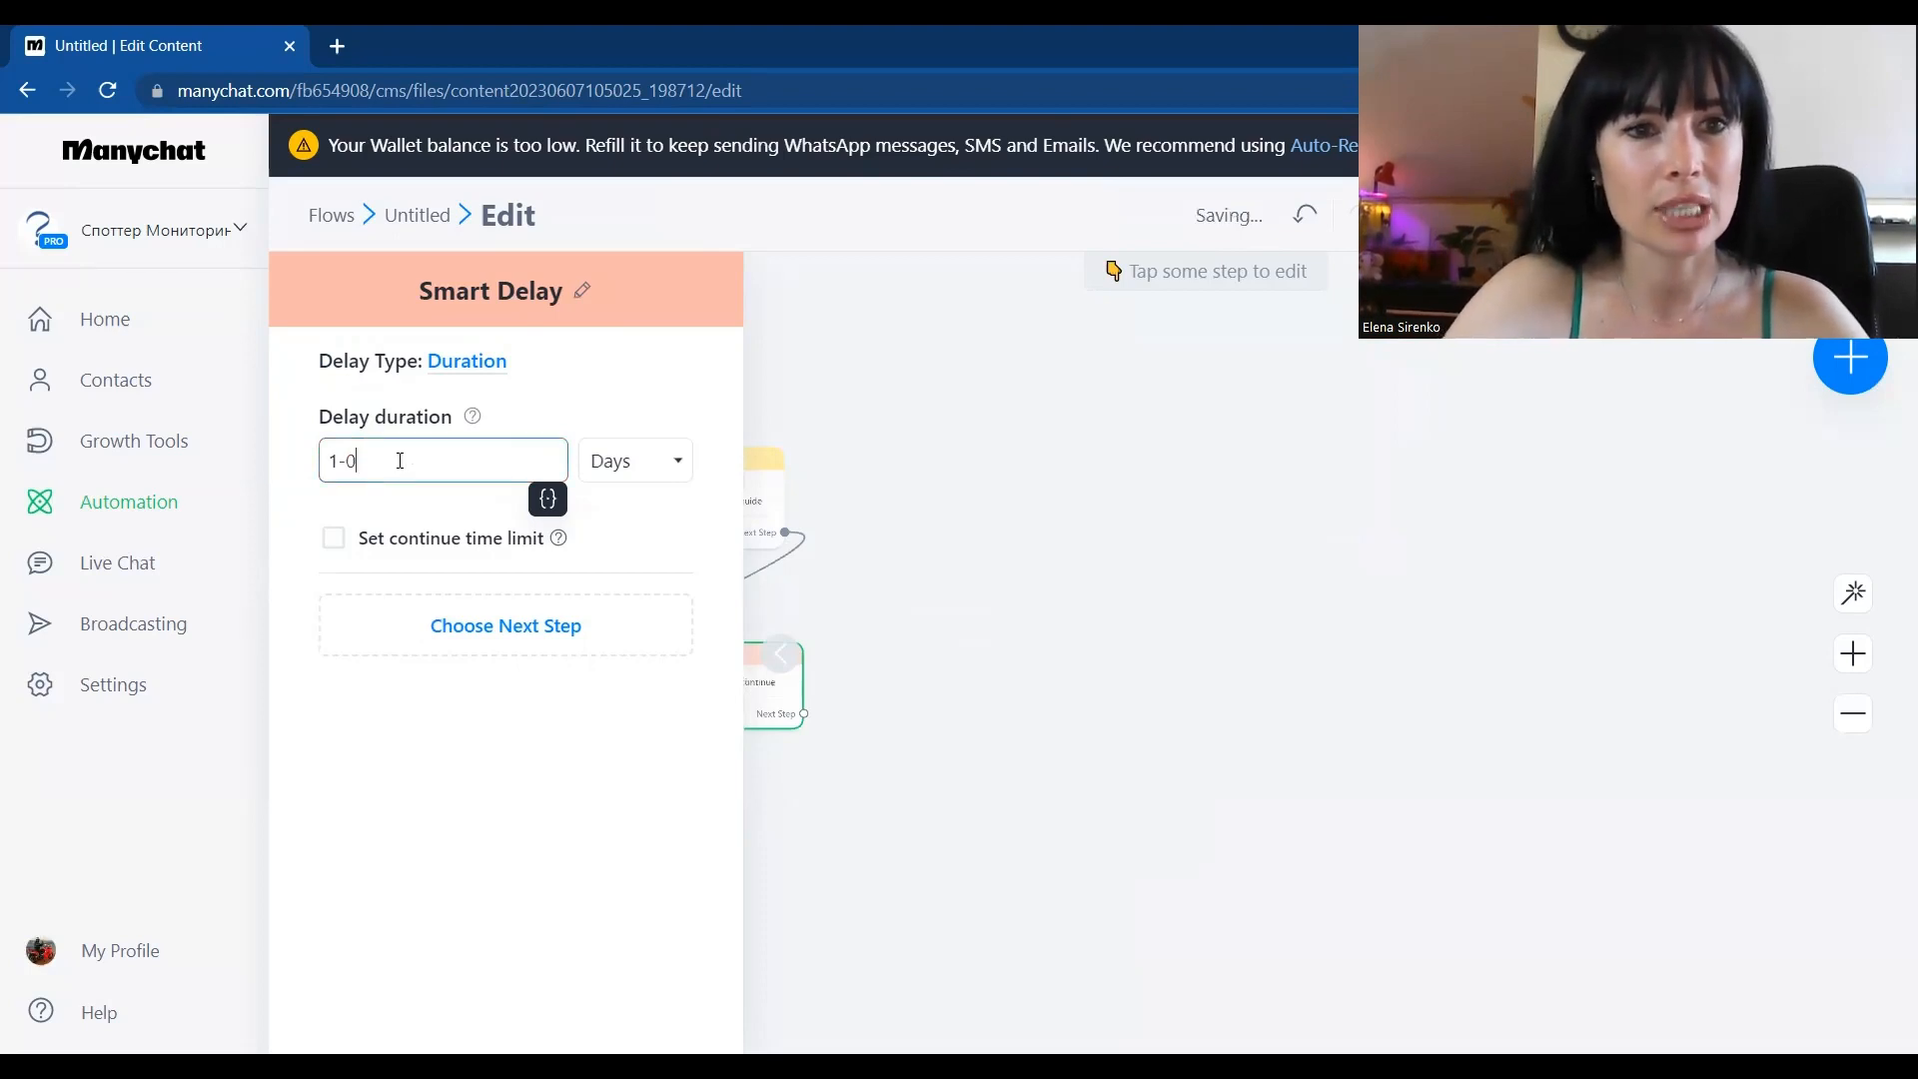
key("BackSpace")
key("BackSpace")
type("0")
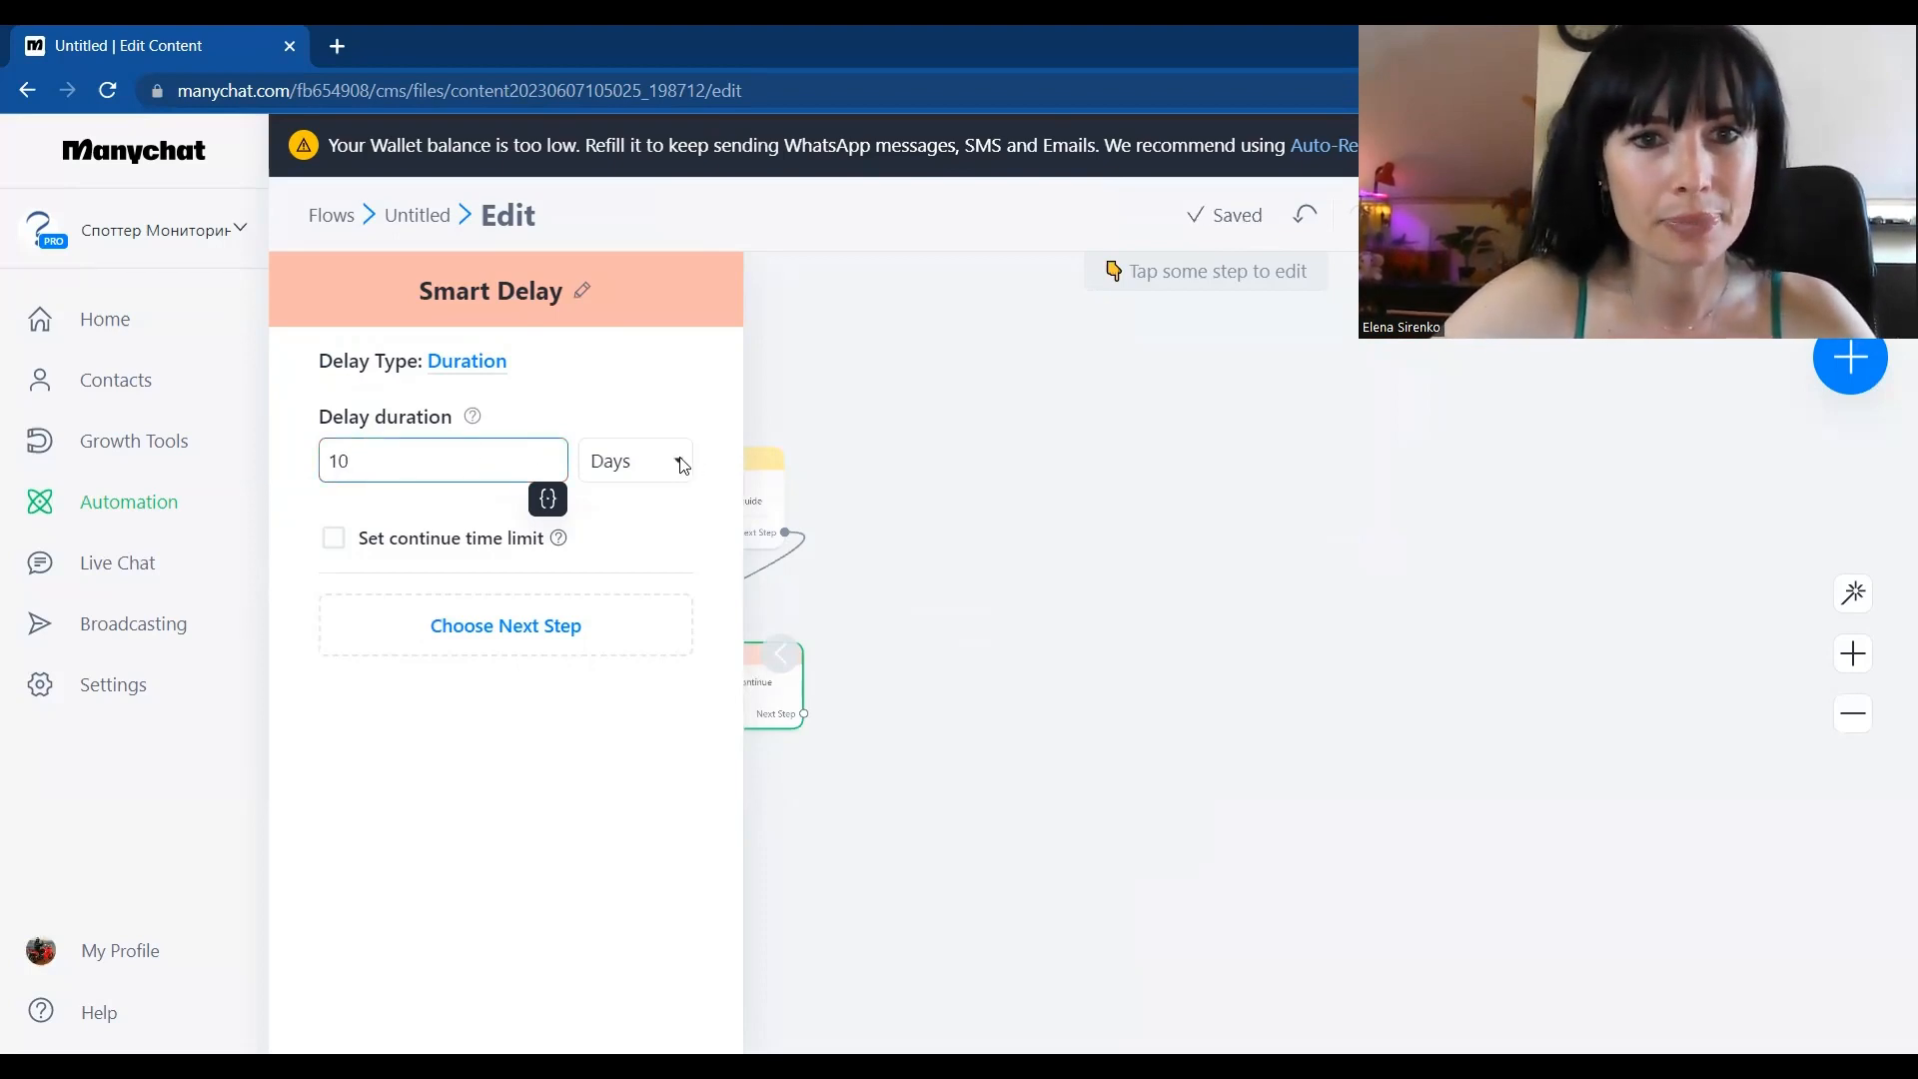
left_click(677, 462)
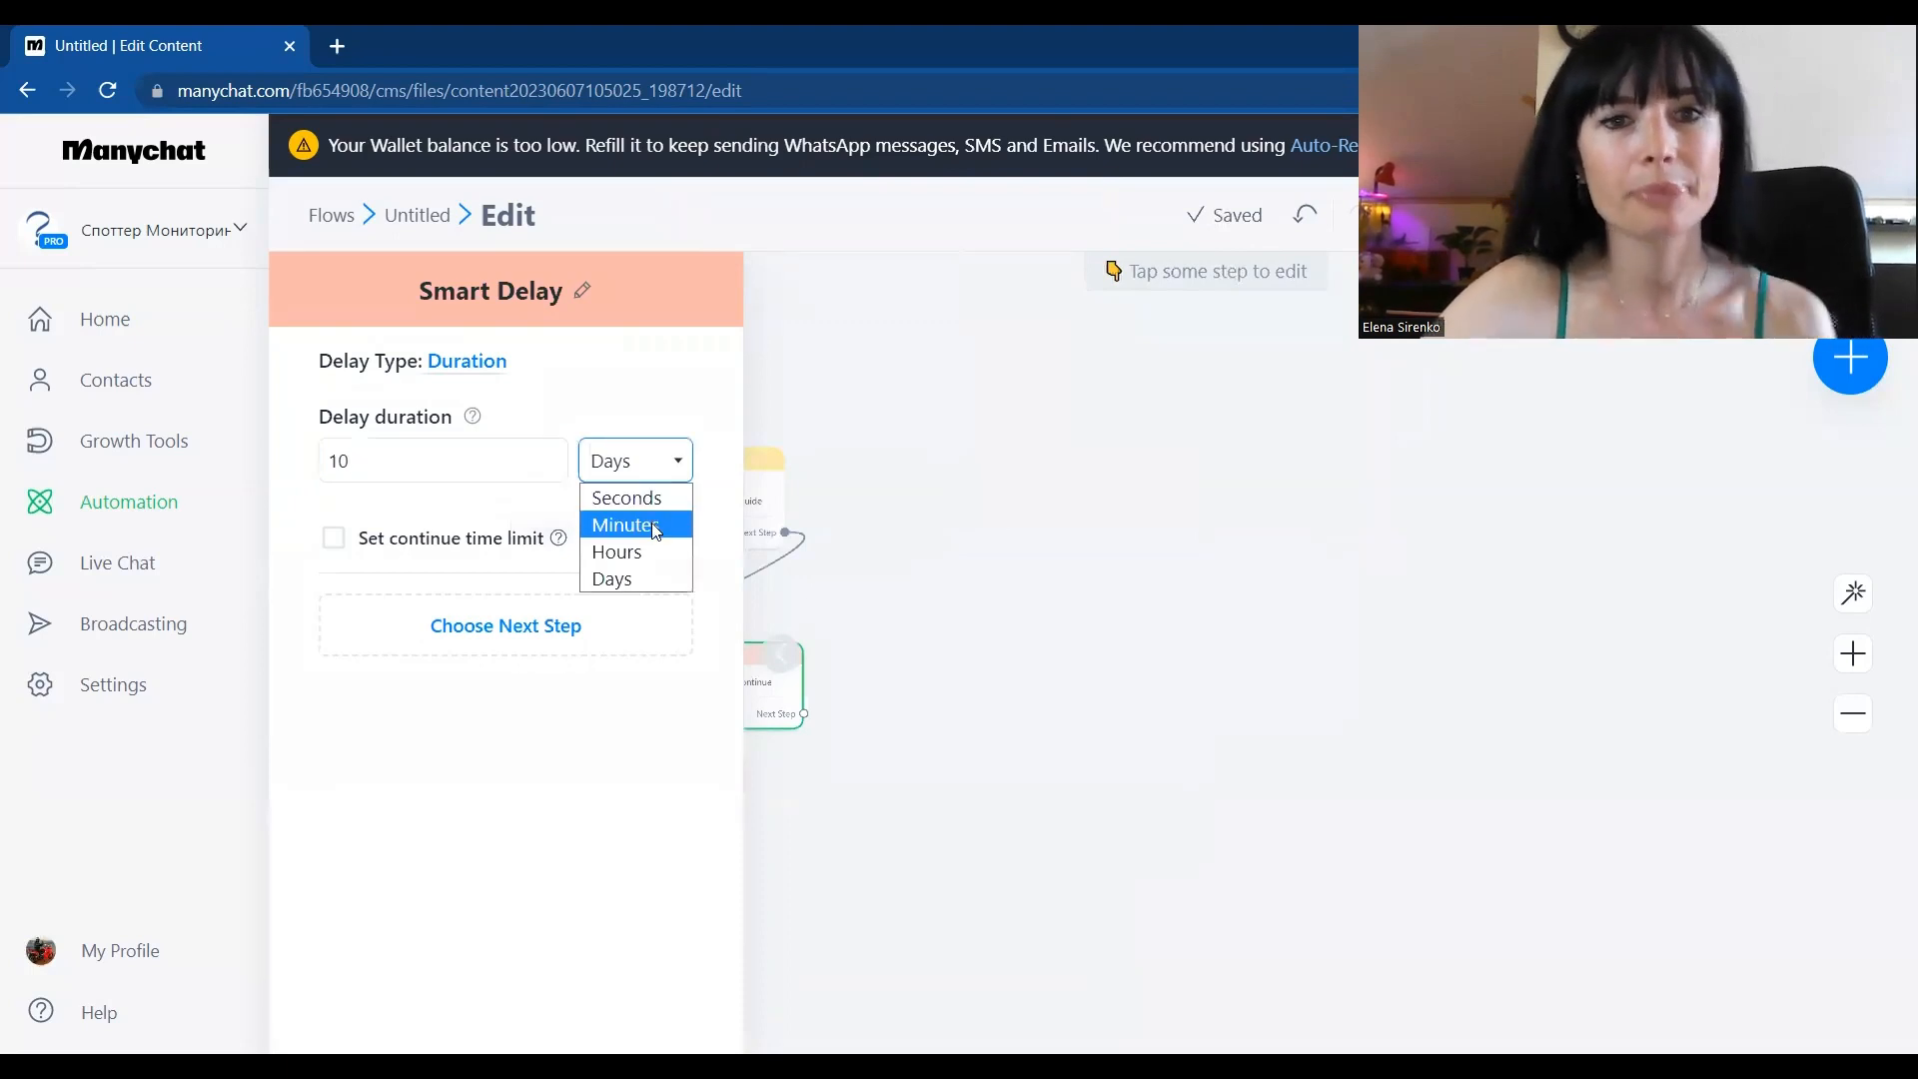
left_click(651, 524)
left_click(993, 517)
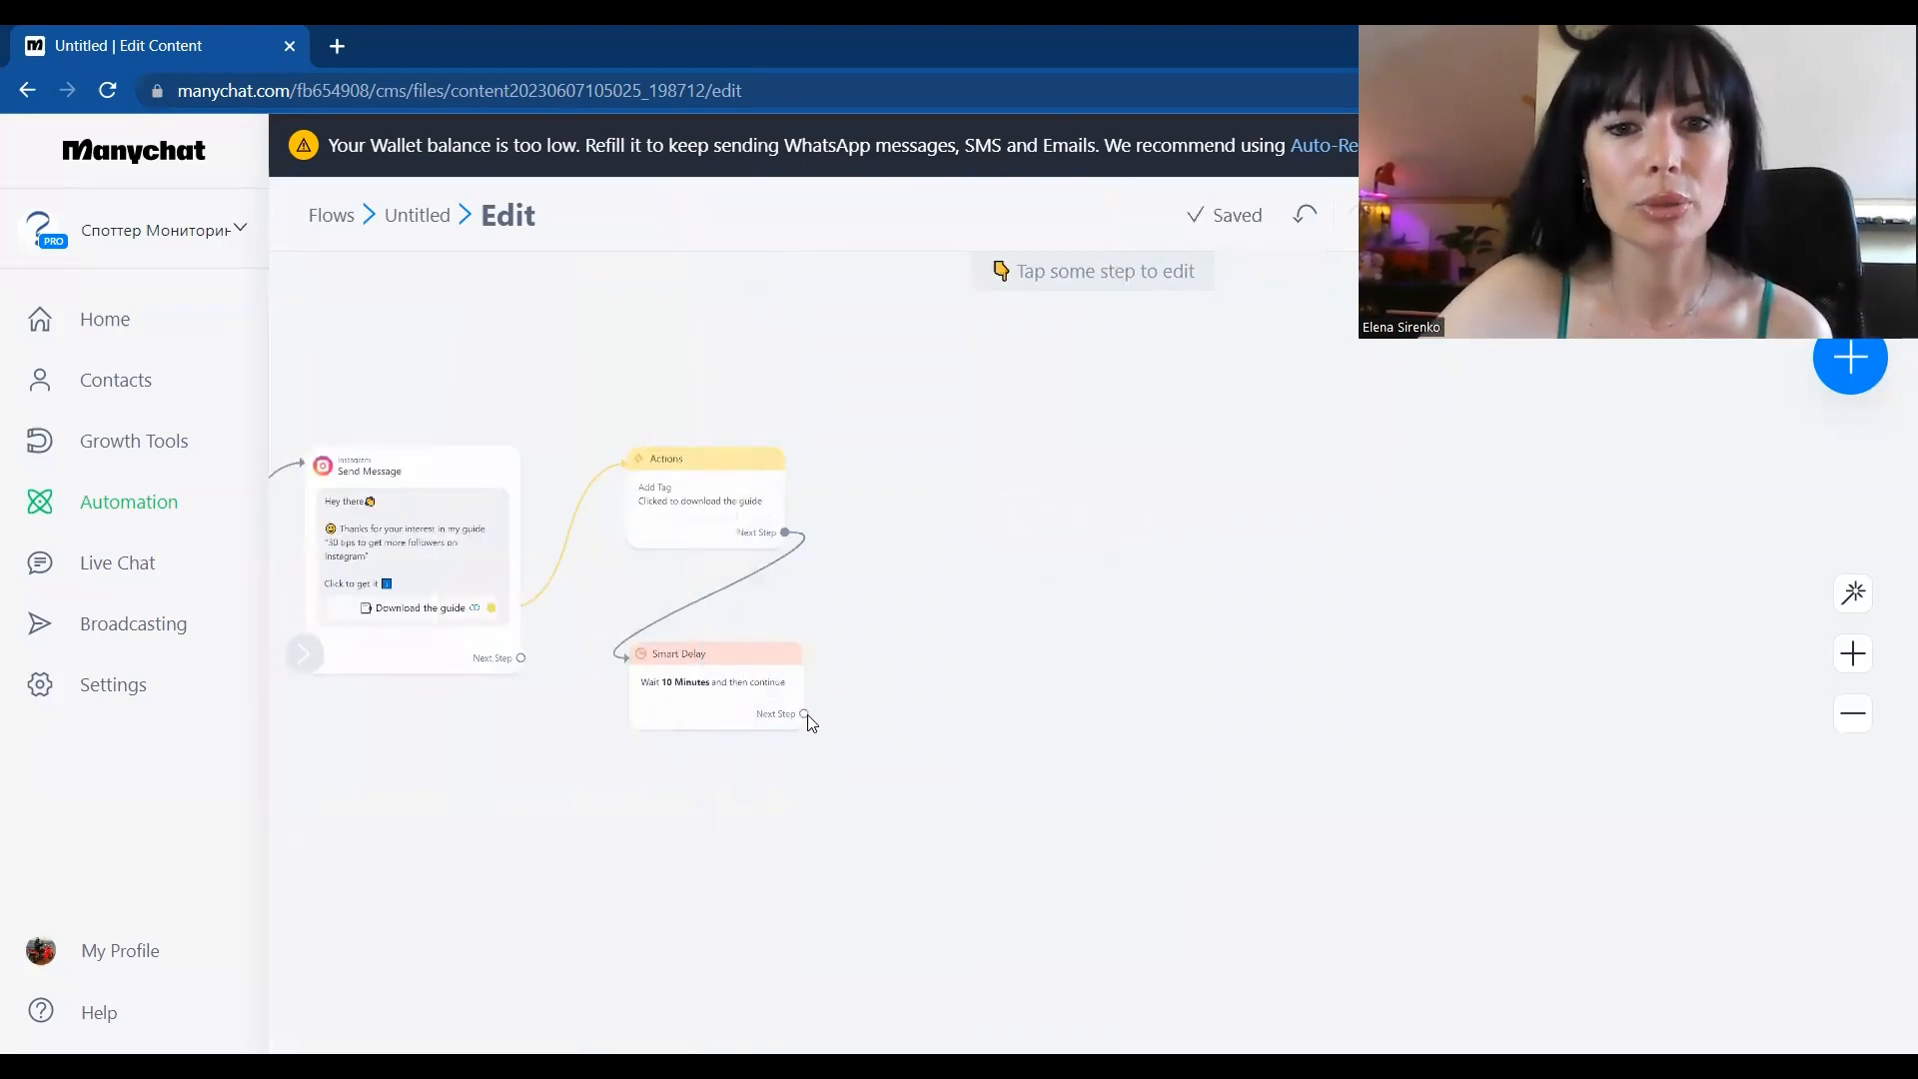
Add an Instagram message after the Smart Delay, give it a User Input block and remove its empty text block
left_click_drag(803, 714, 948, 461)
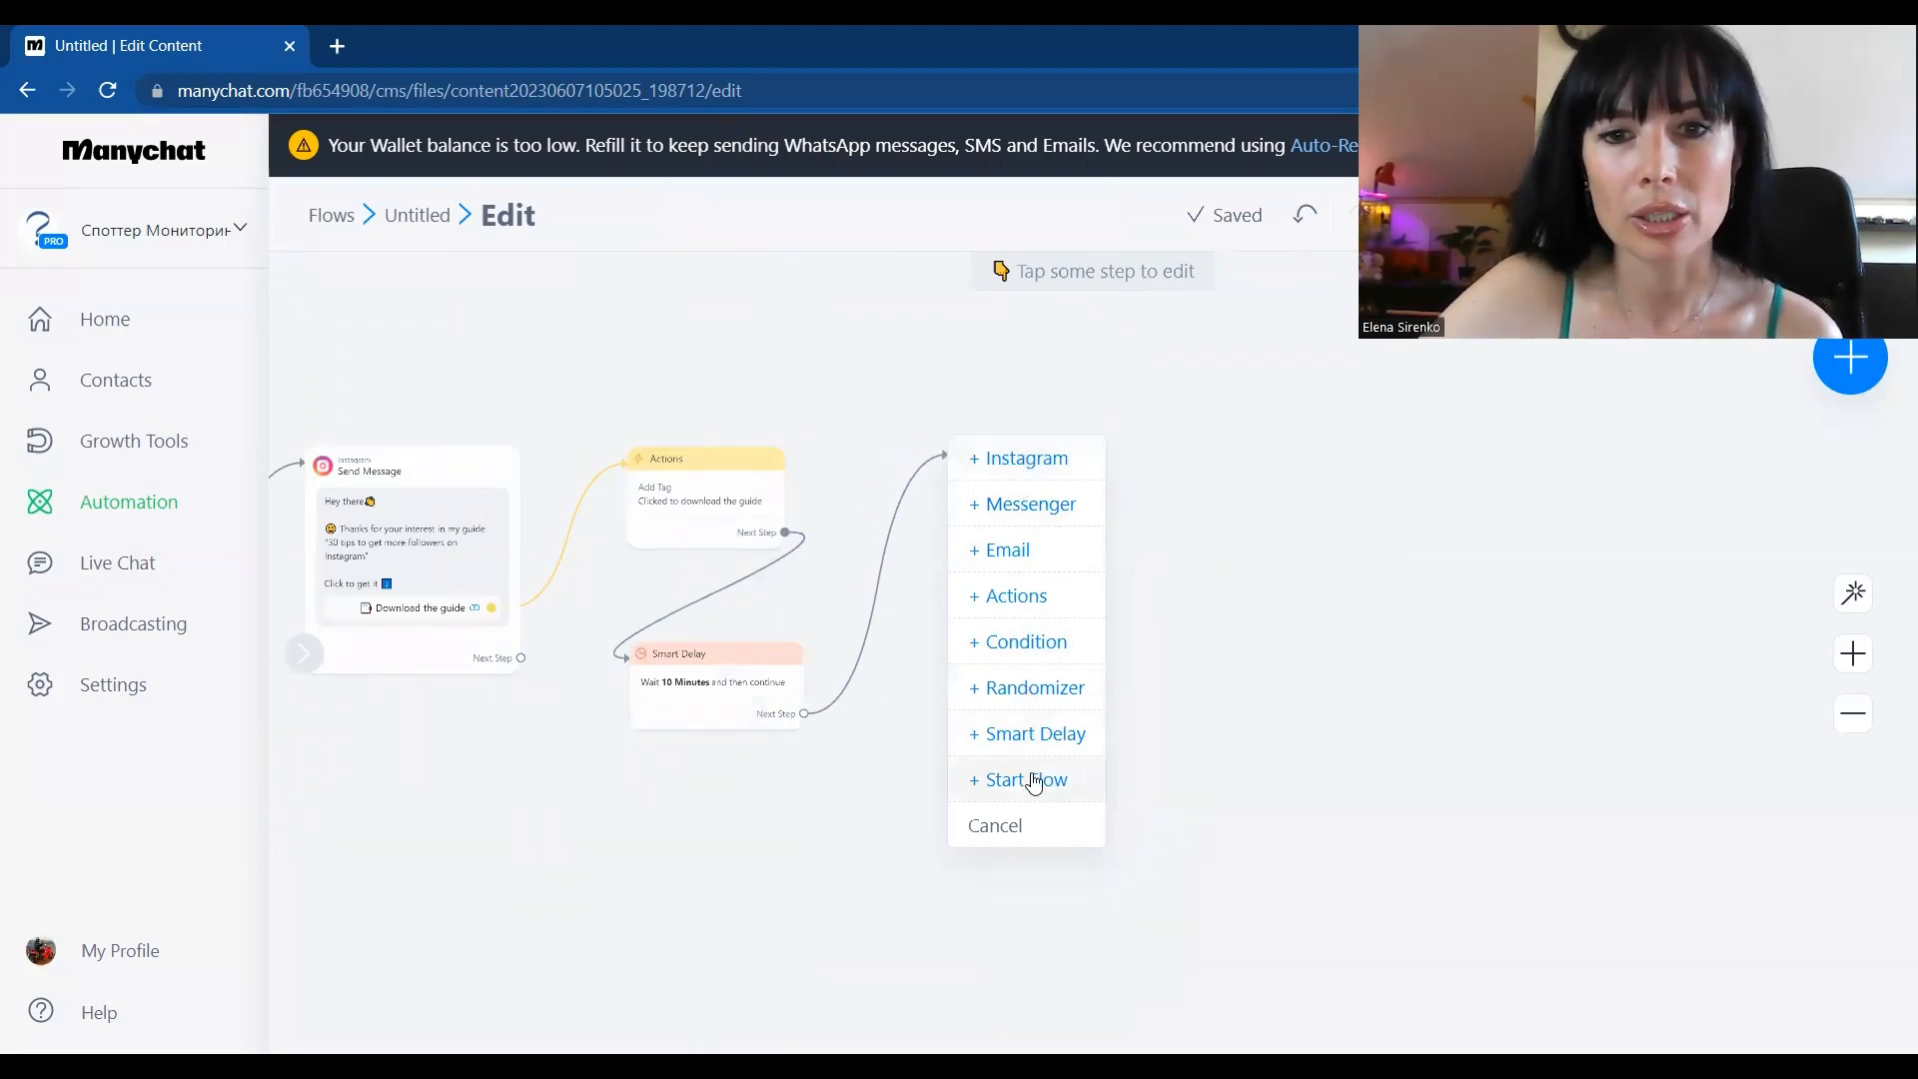
left_click(1027, 456)
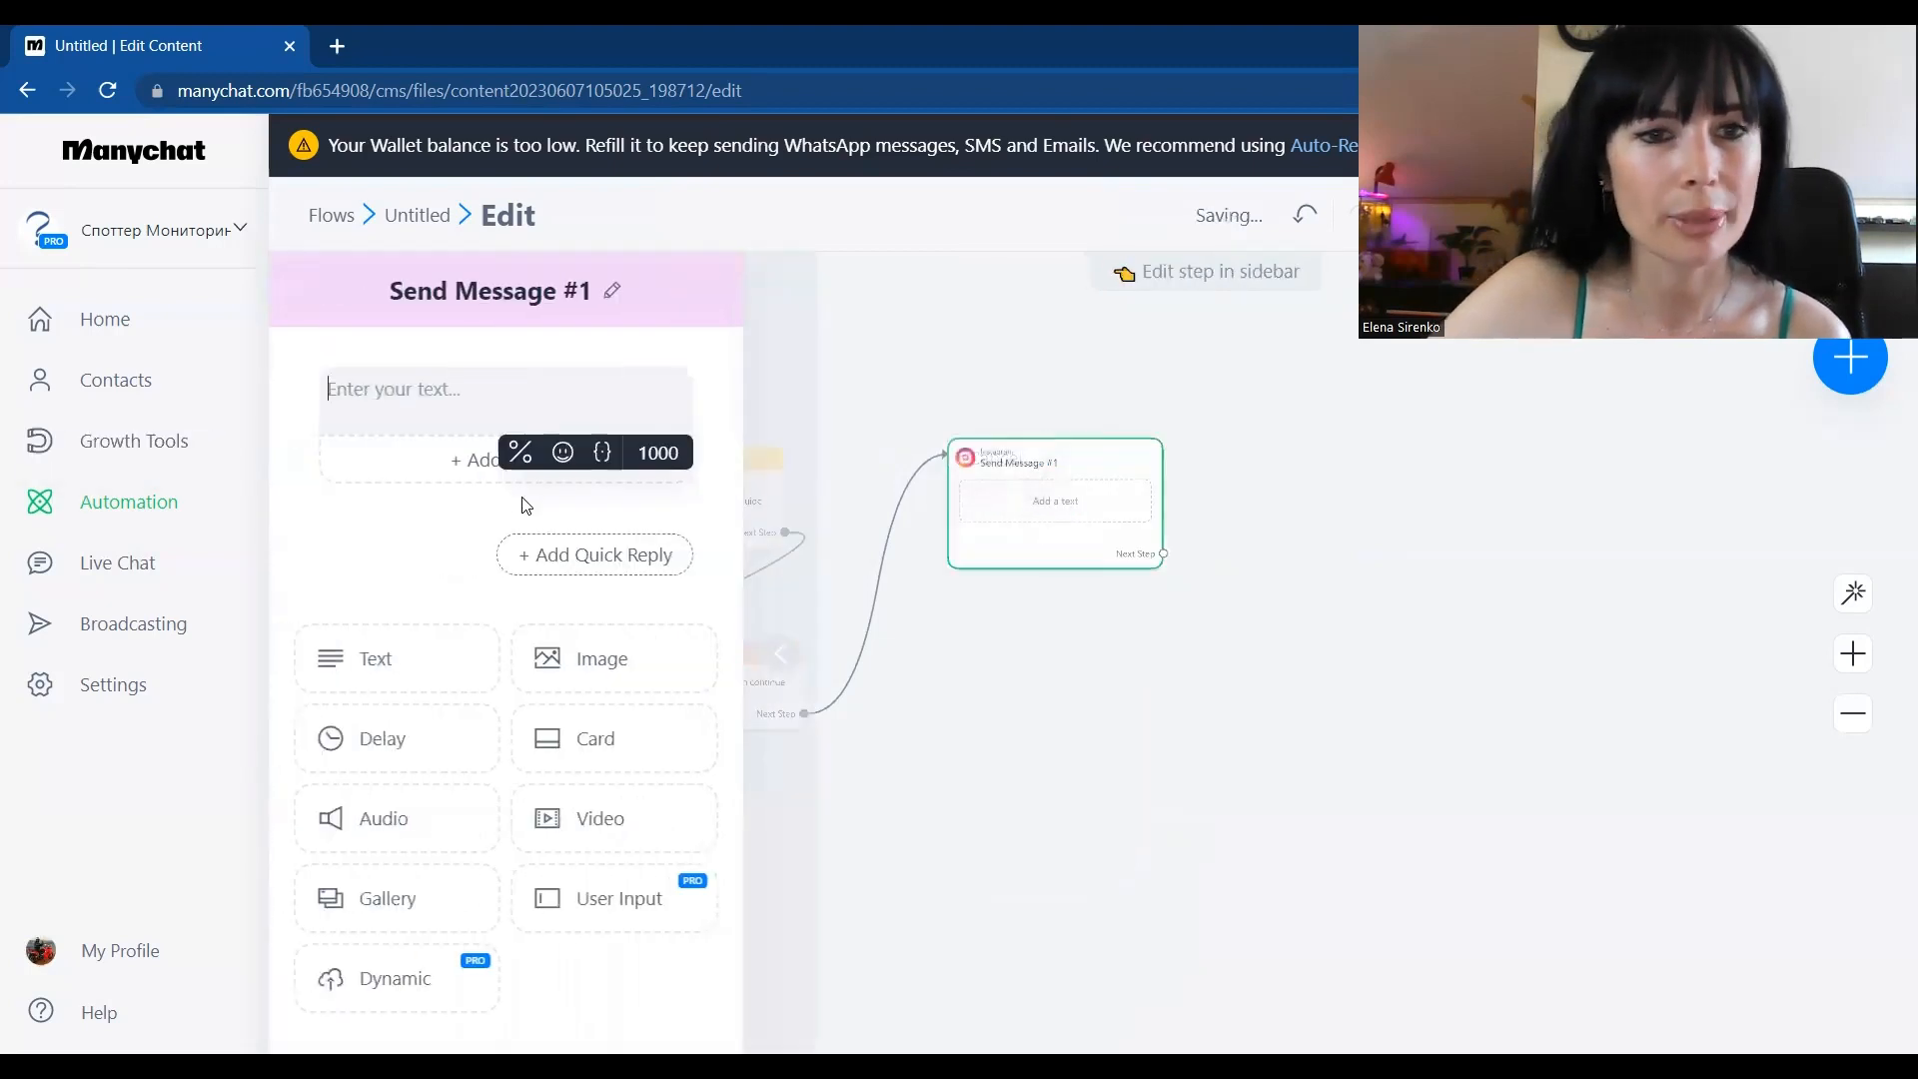
left_click(592, 901)
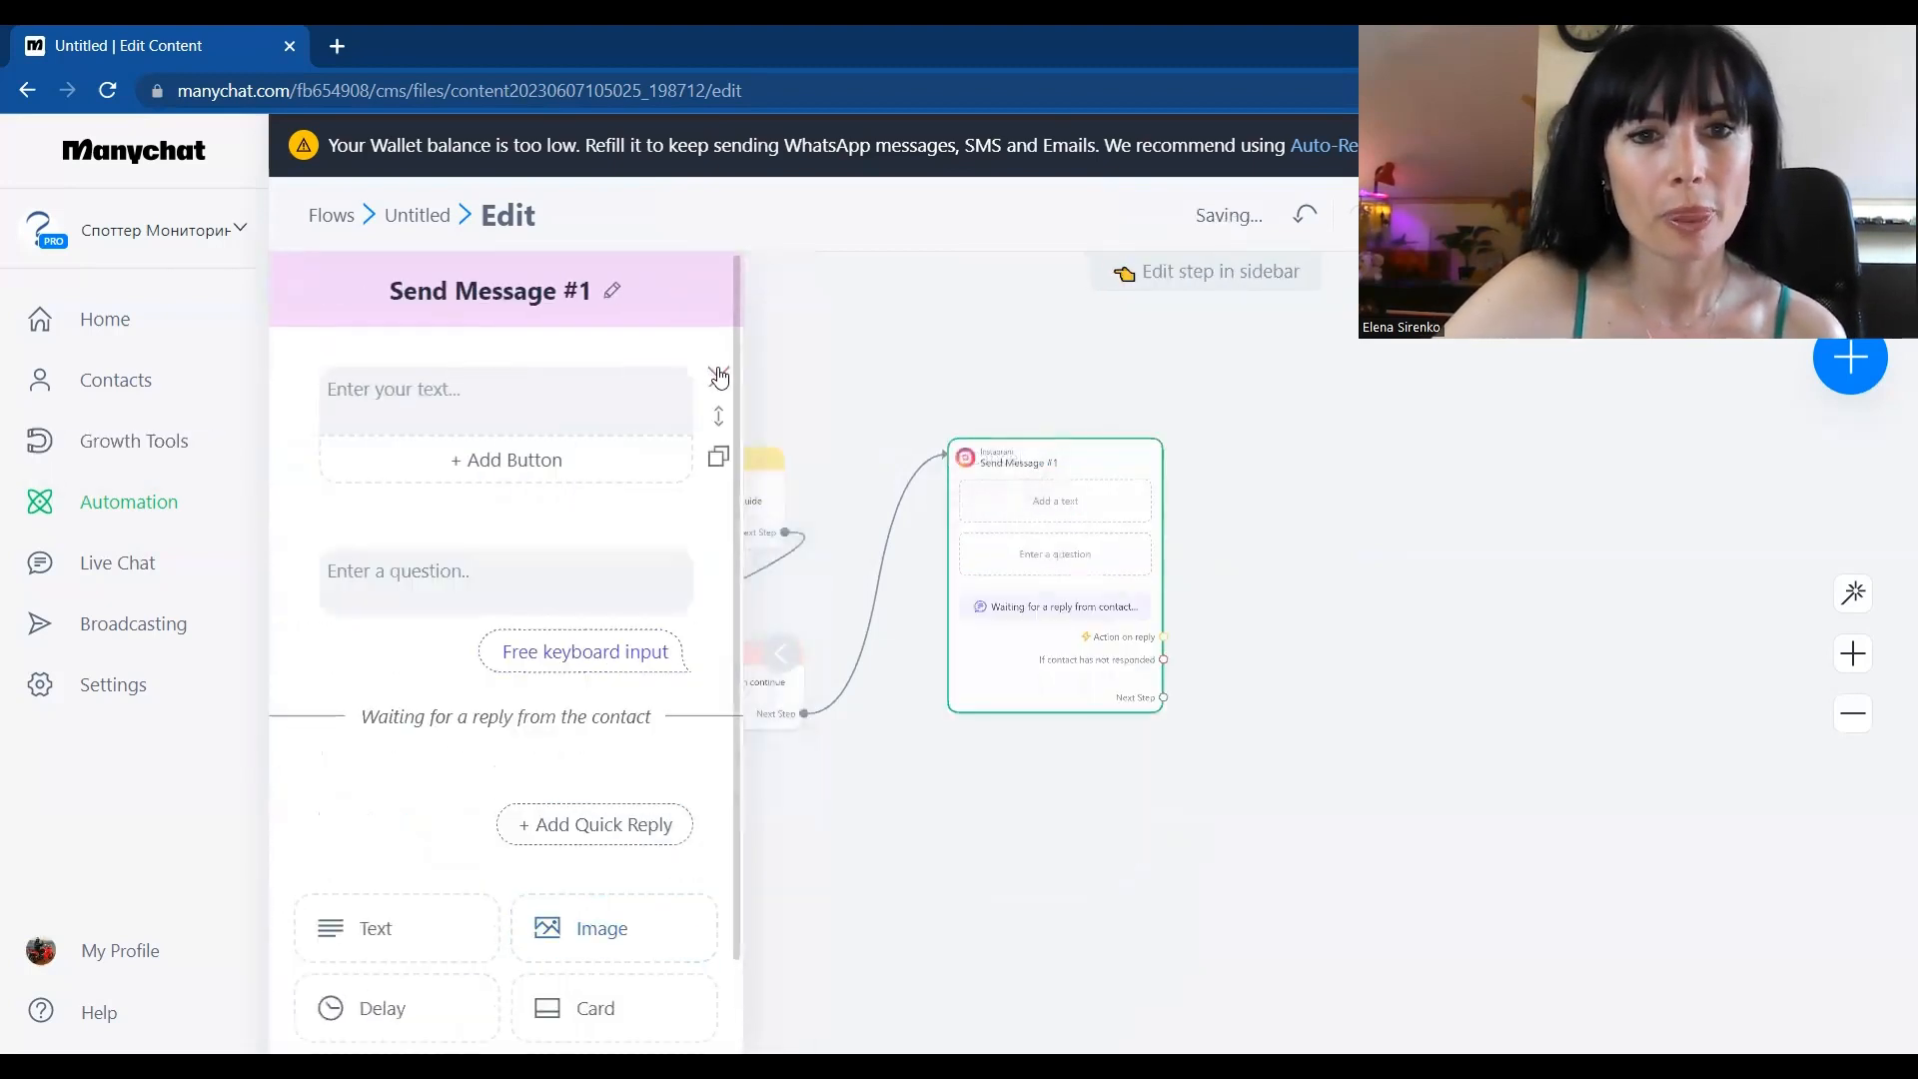
left_click(719, 375)
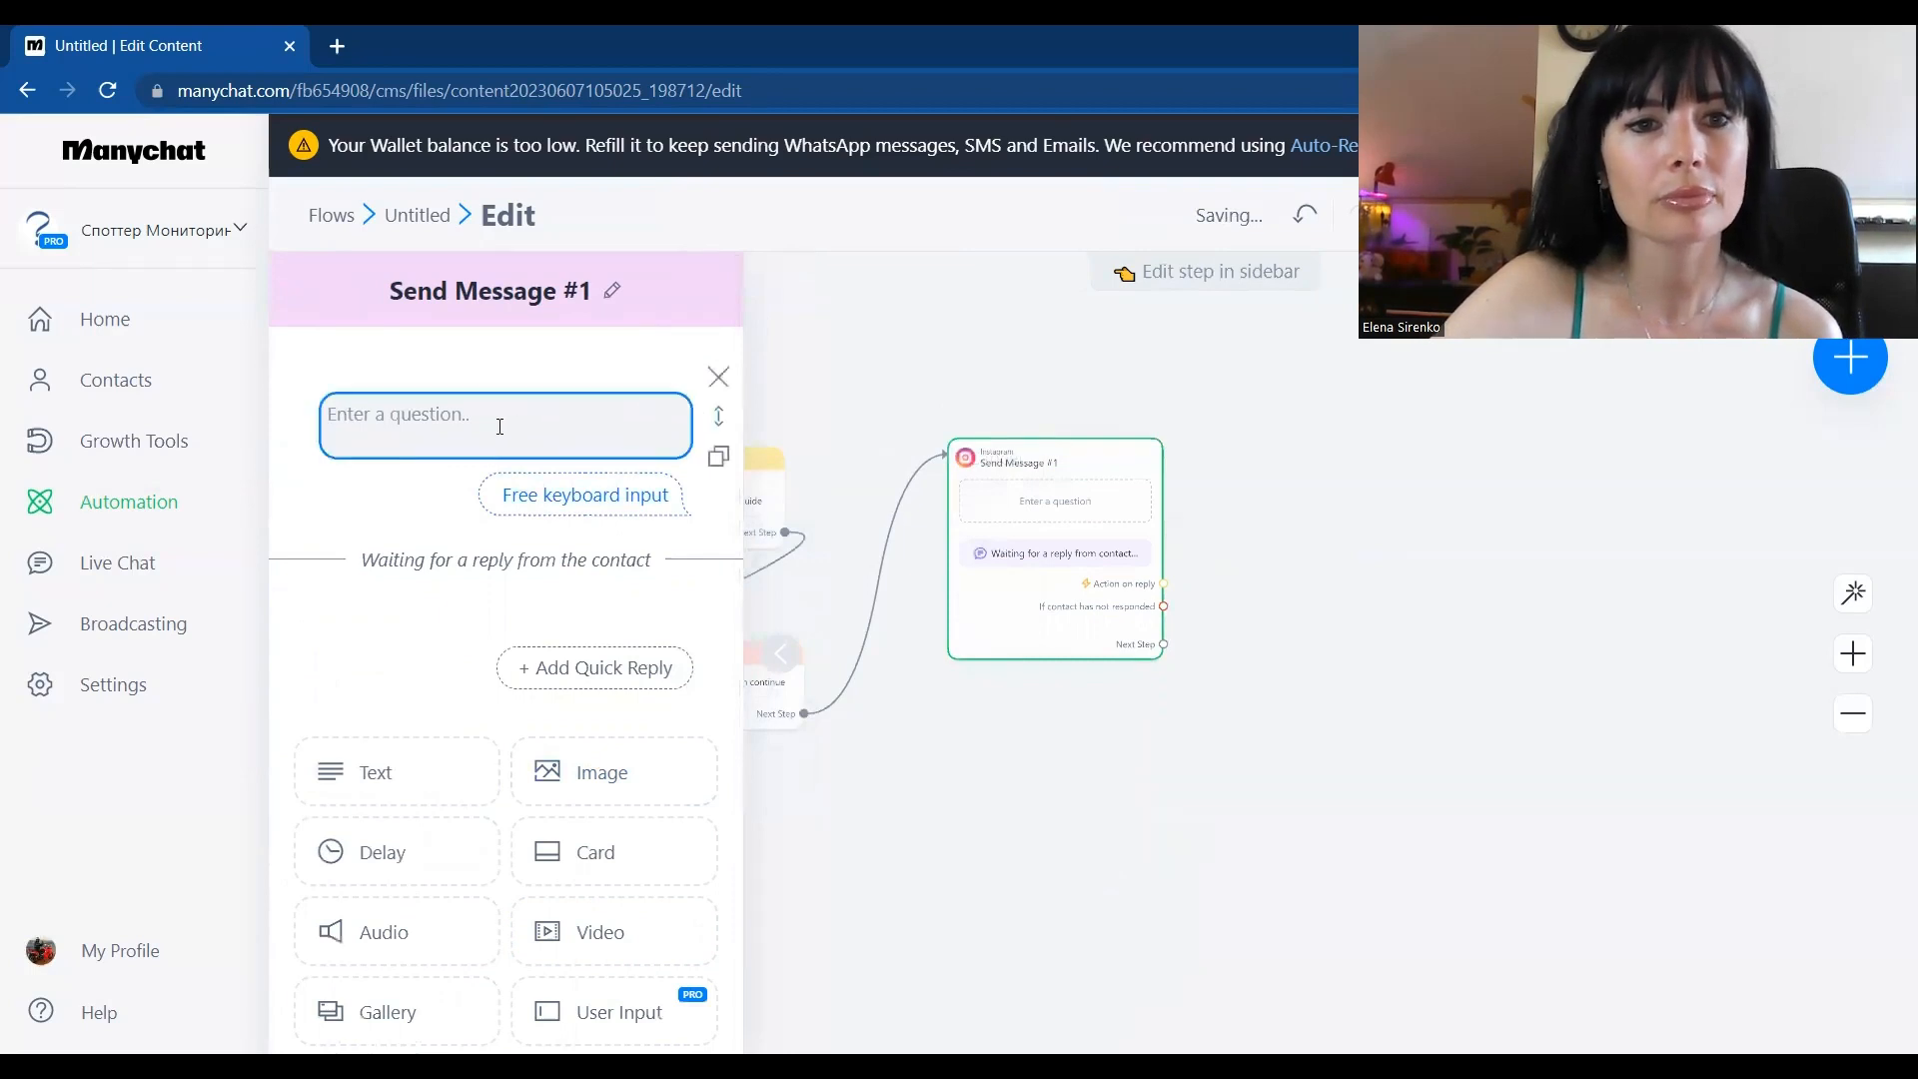
Write "I see you've already read the guide." in the User Input question, then a blank line and "Did you get any insights?"
left_click(499, 427)
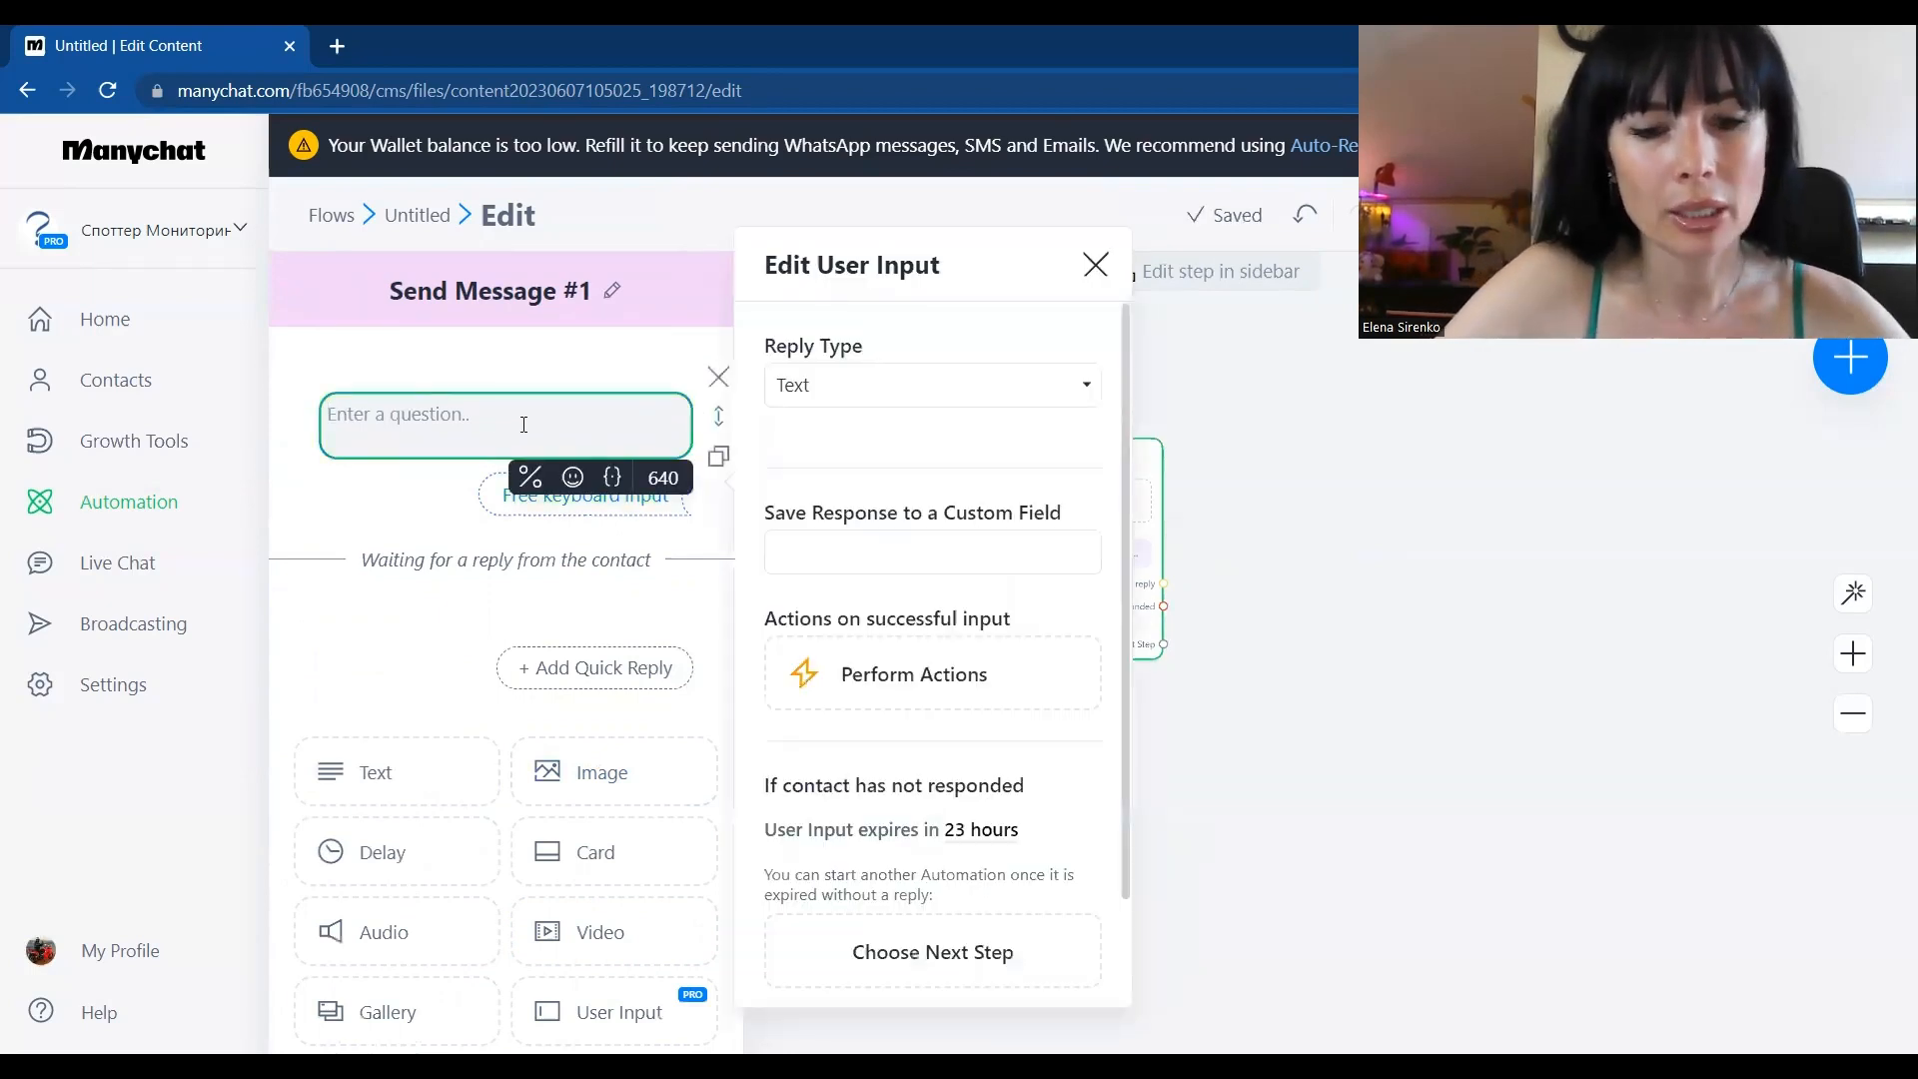
type("I see you")
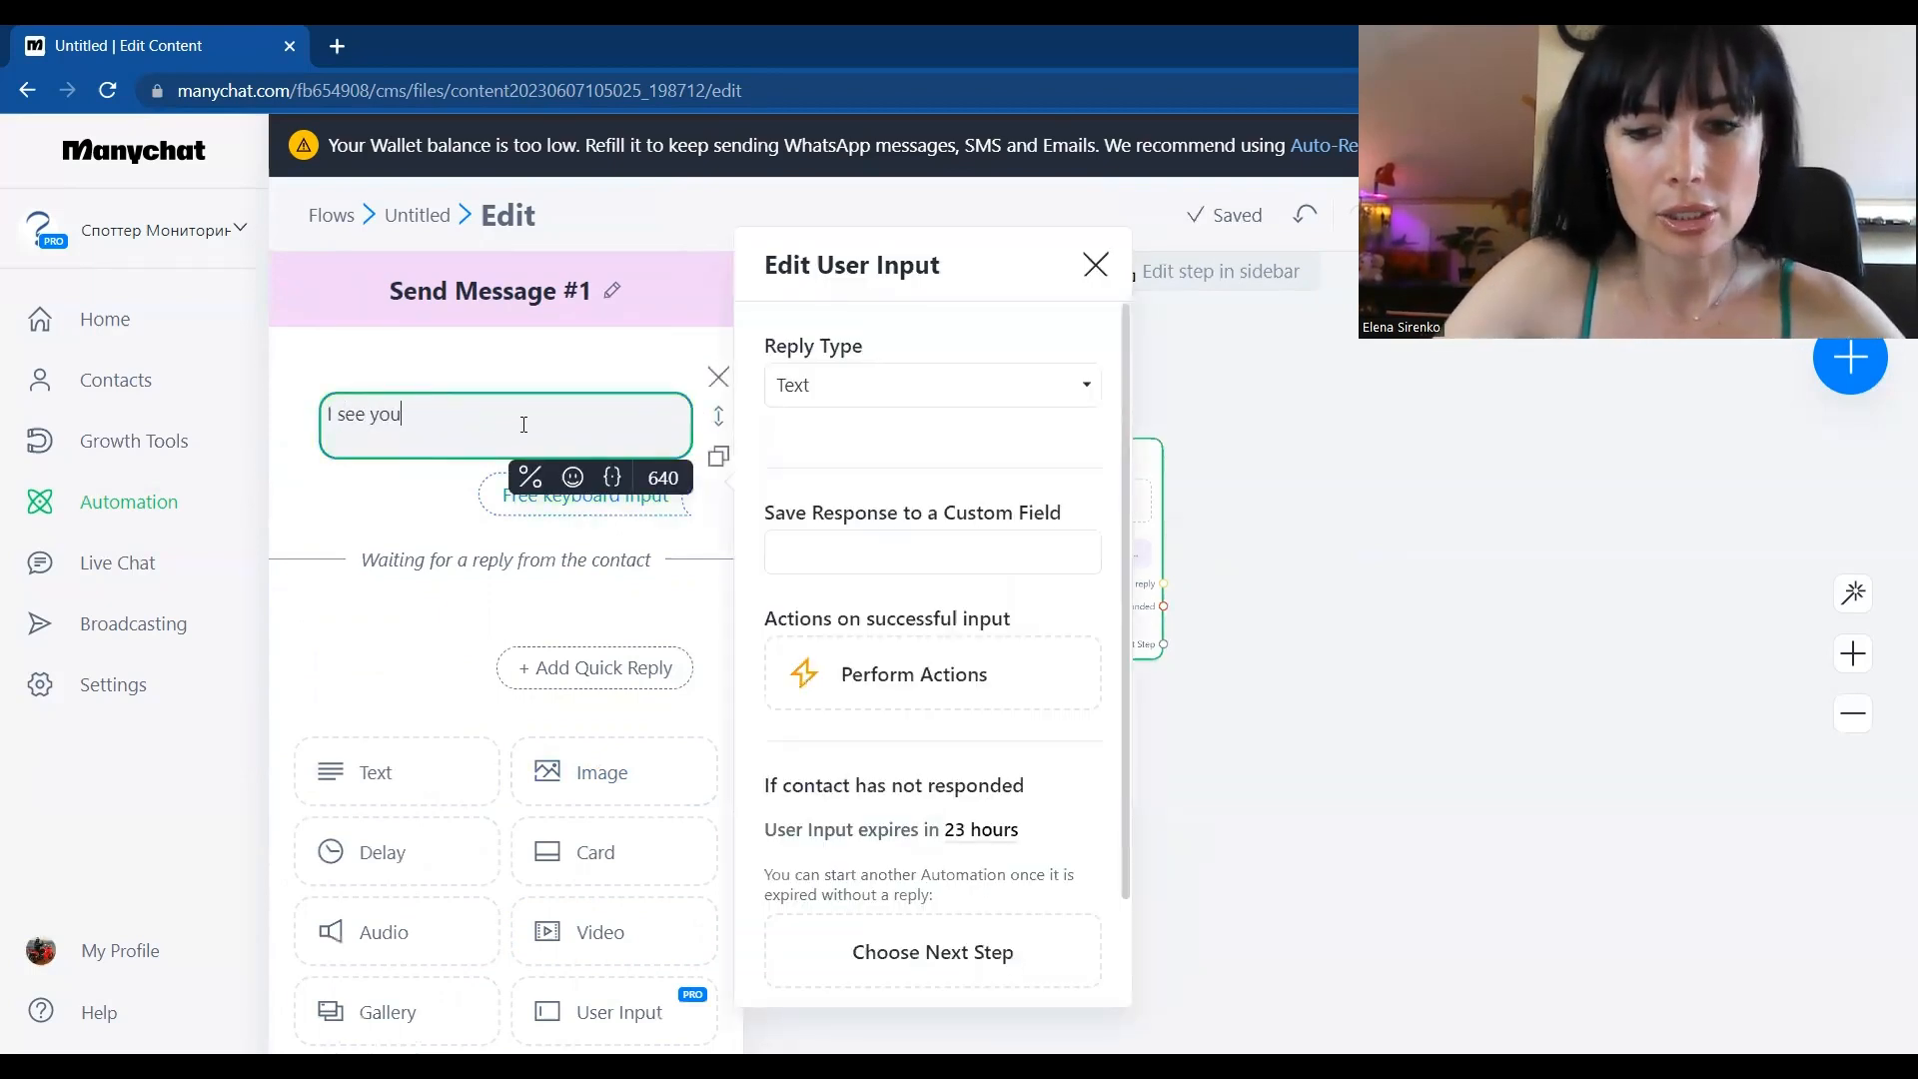
type("'ve already ")
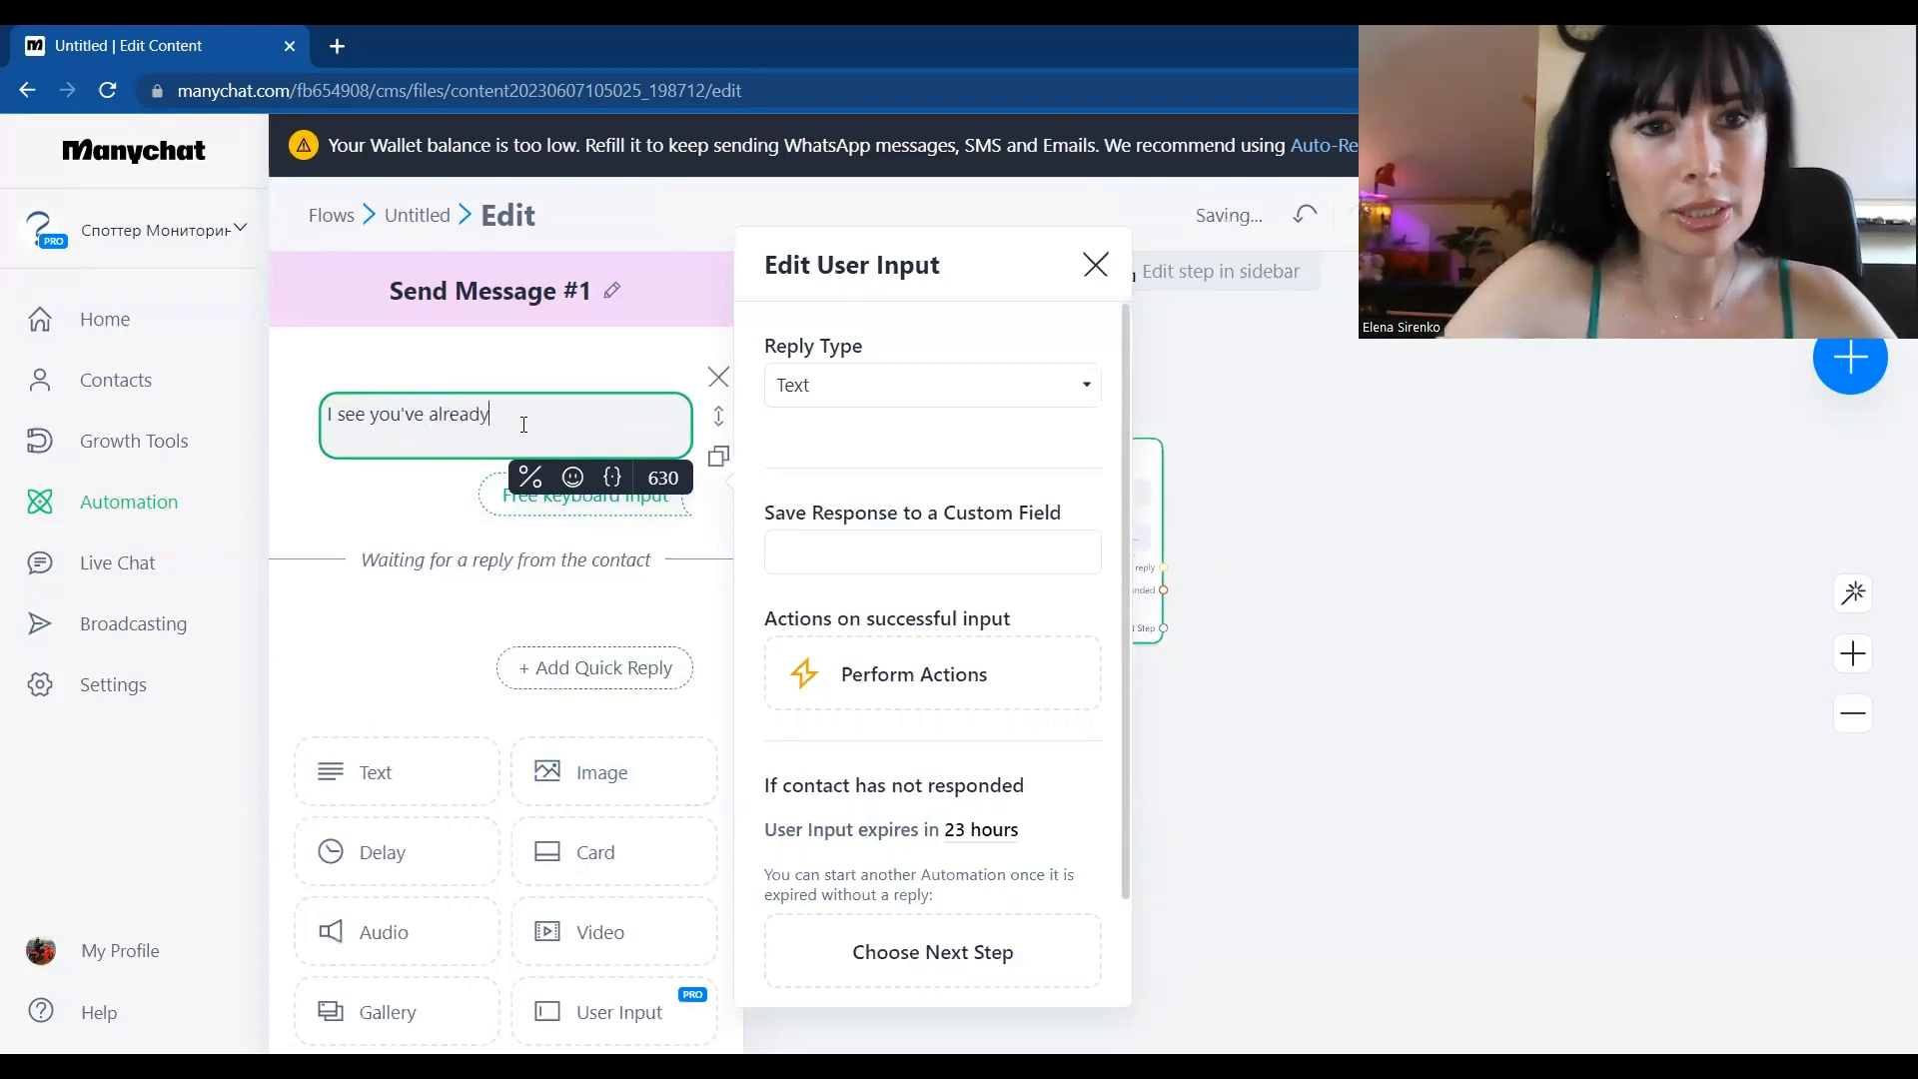
type("read the")
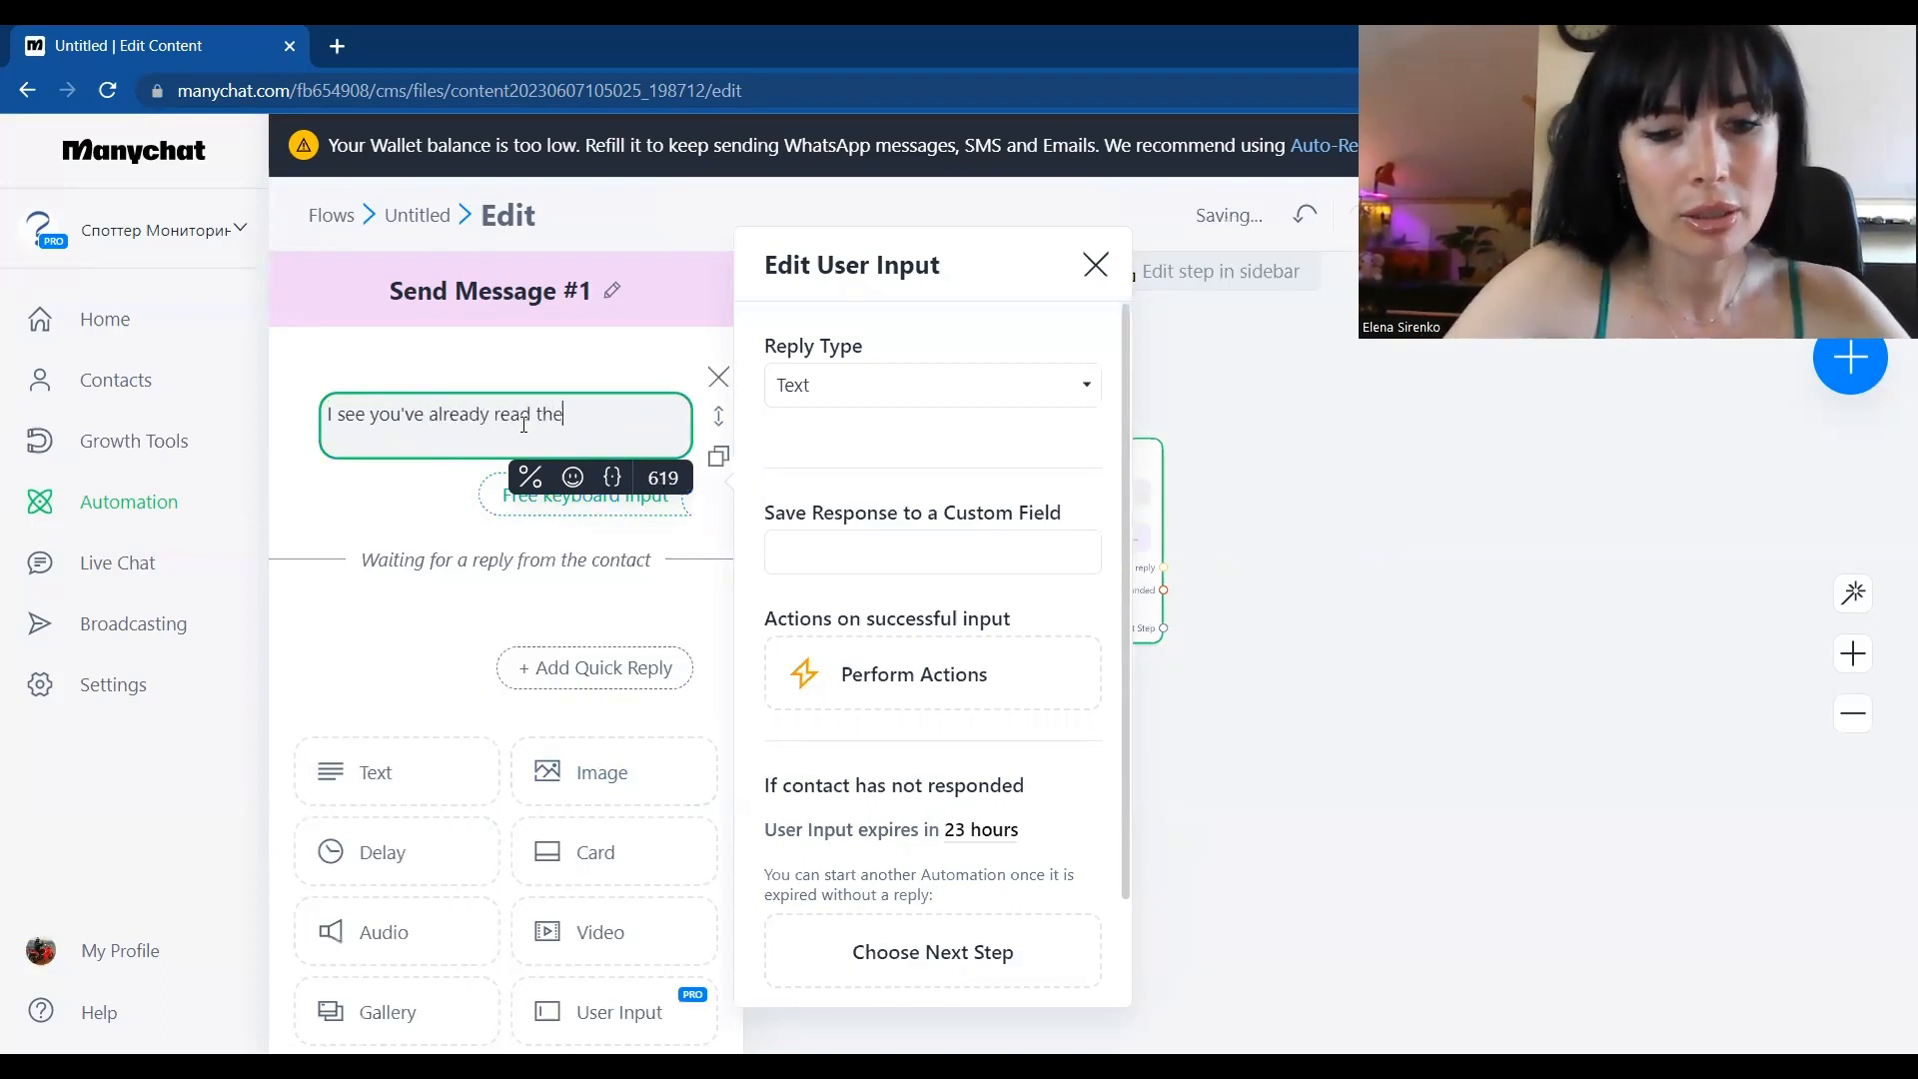
type(" guide.")
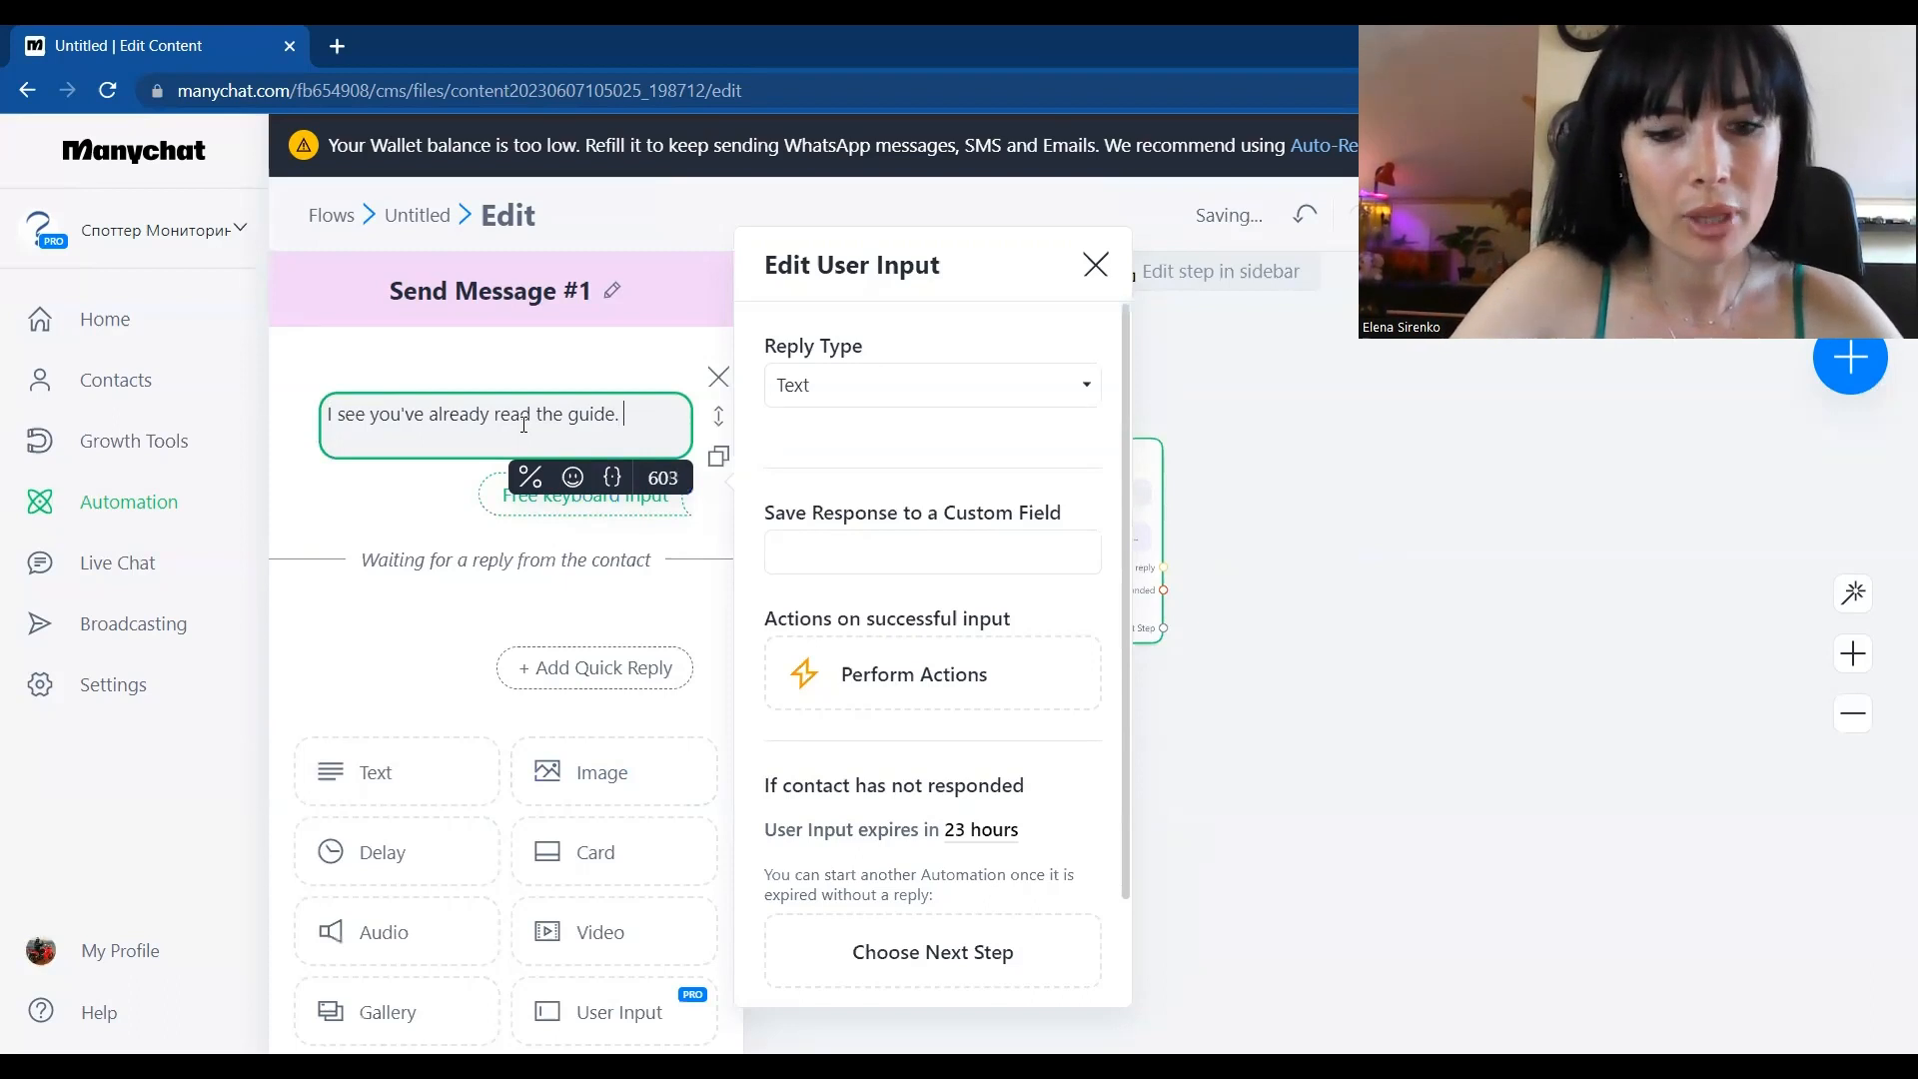
key("Return")
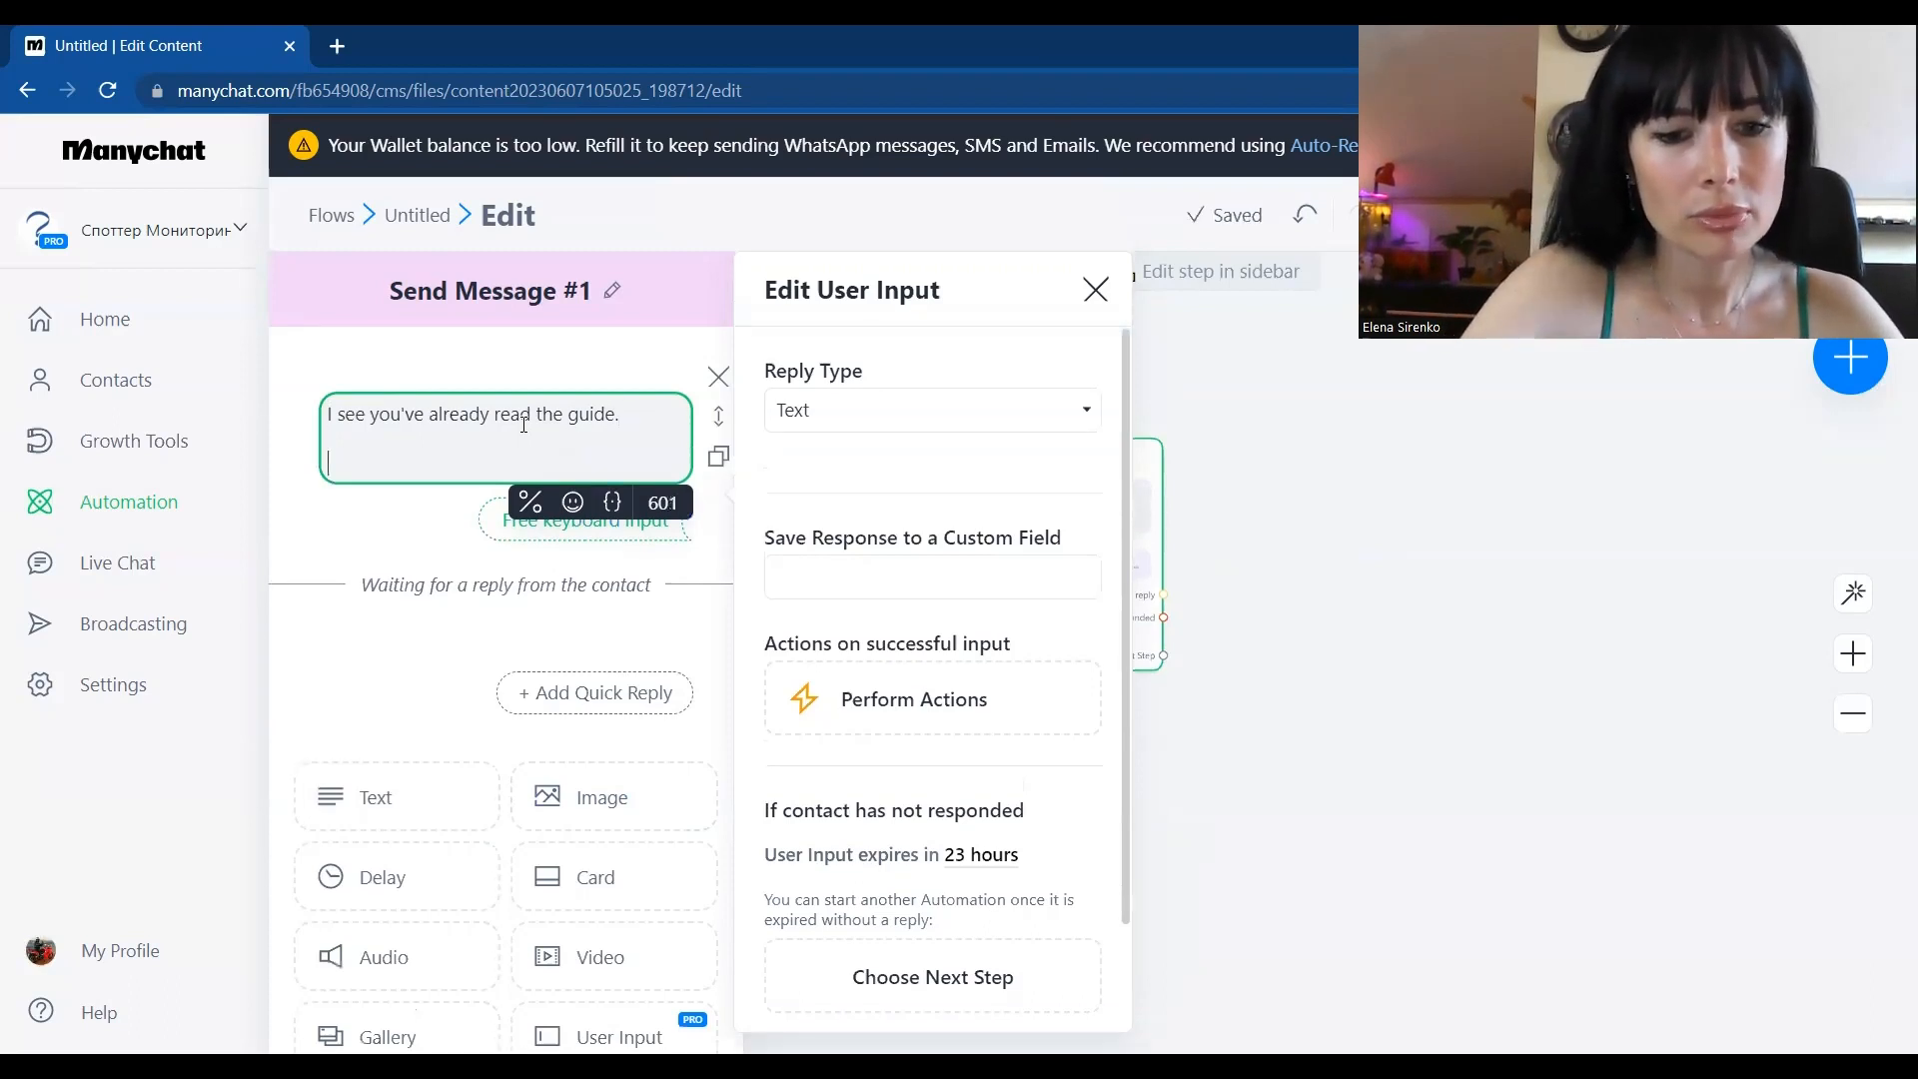
type("Did you ge")
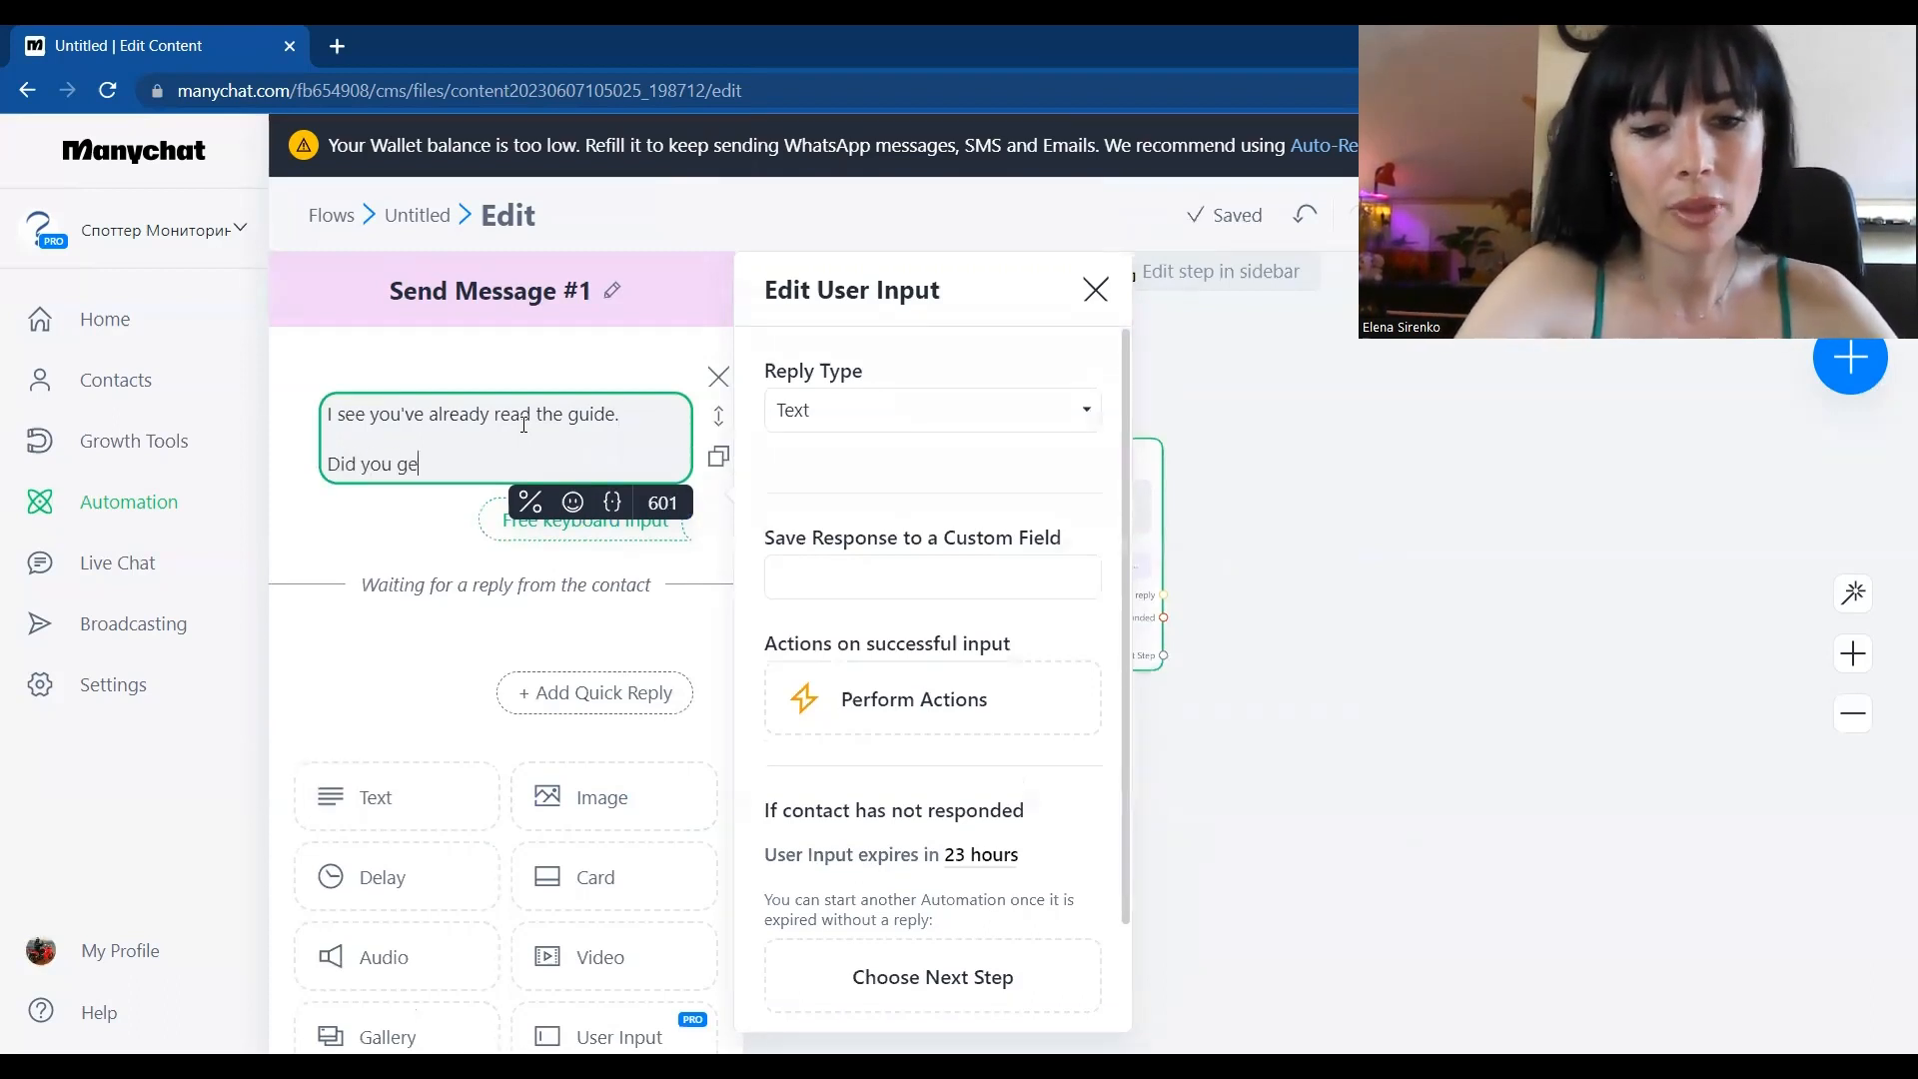
type("t any ins")
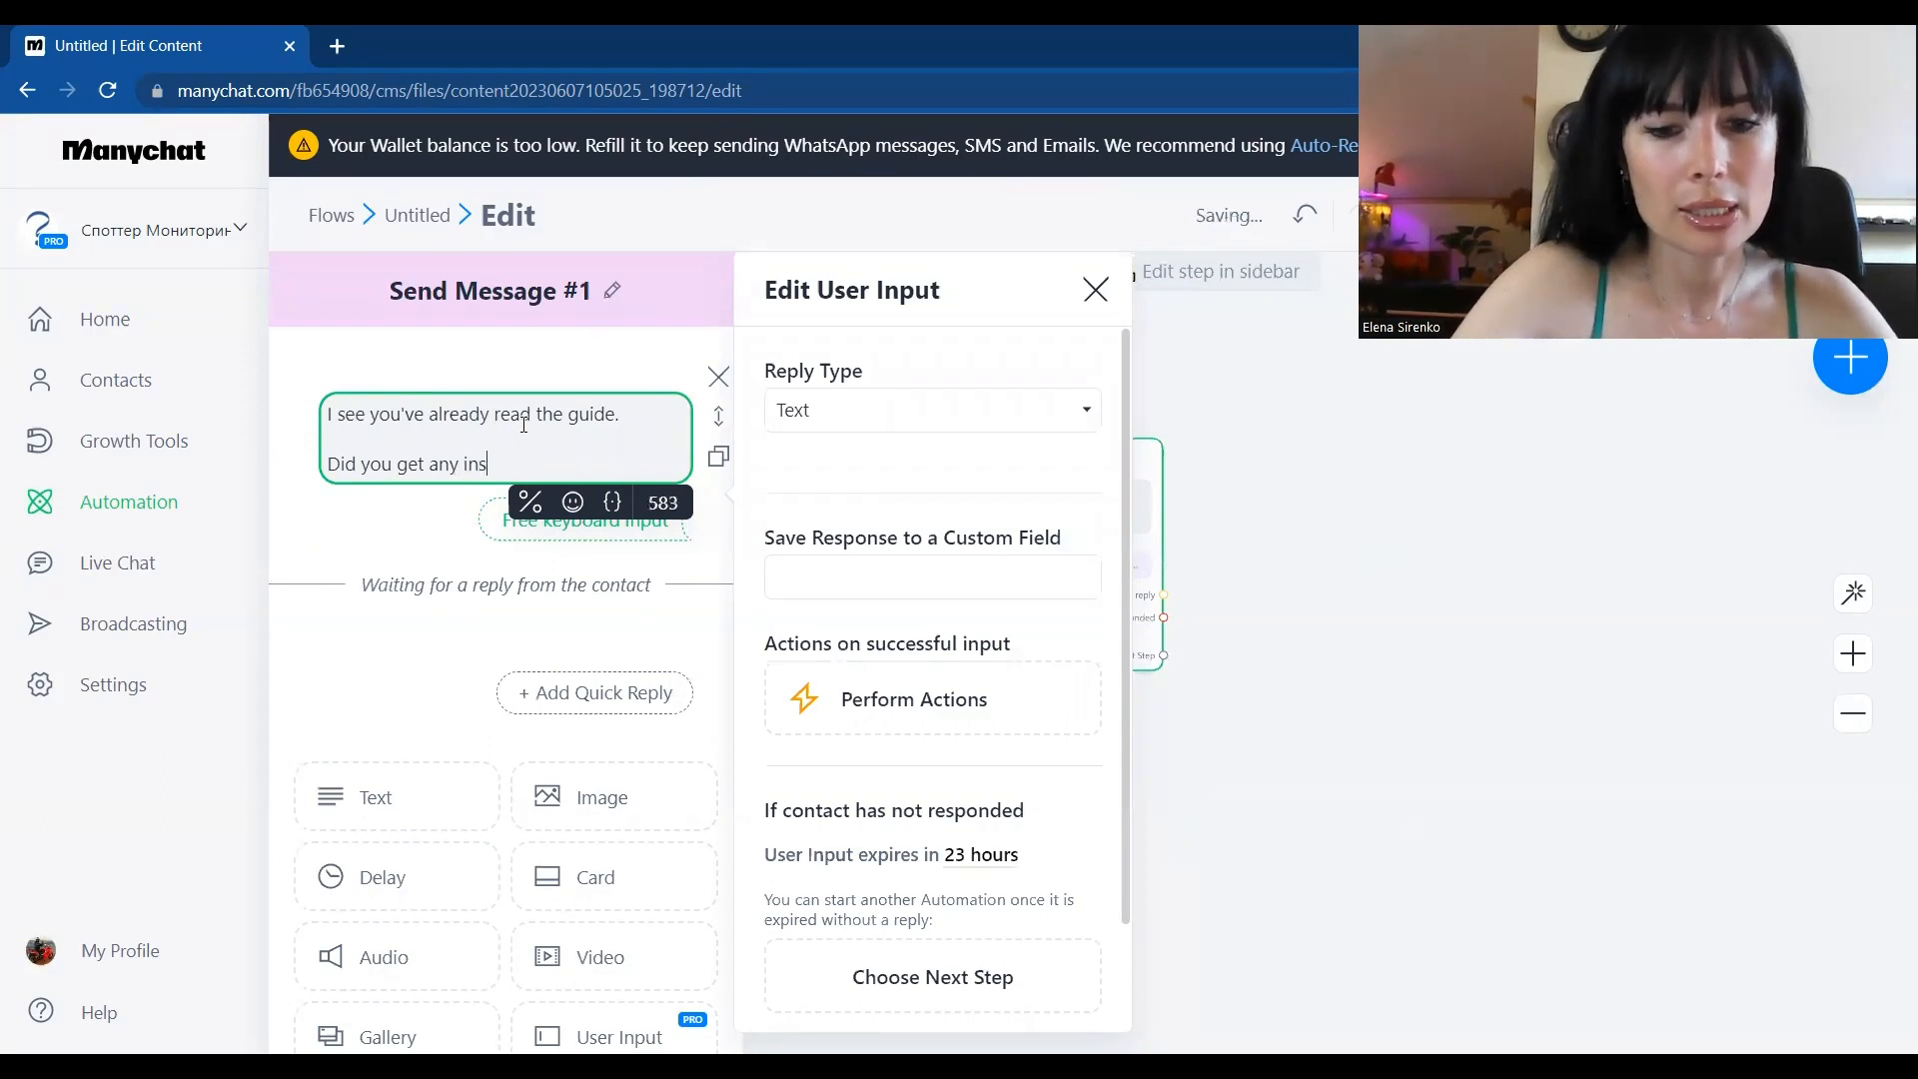
type("ights?")
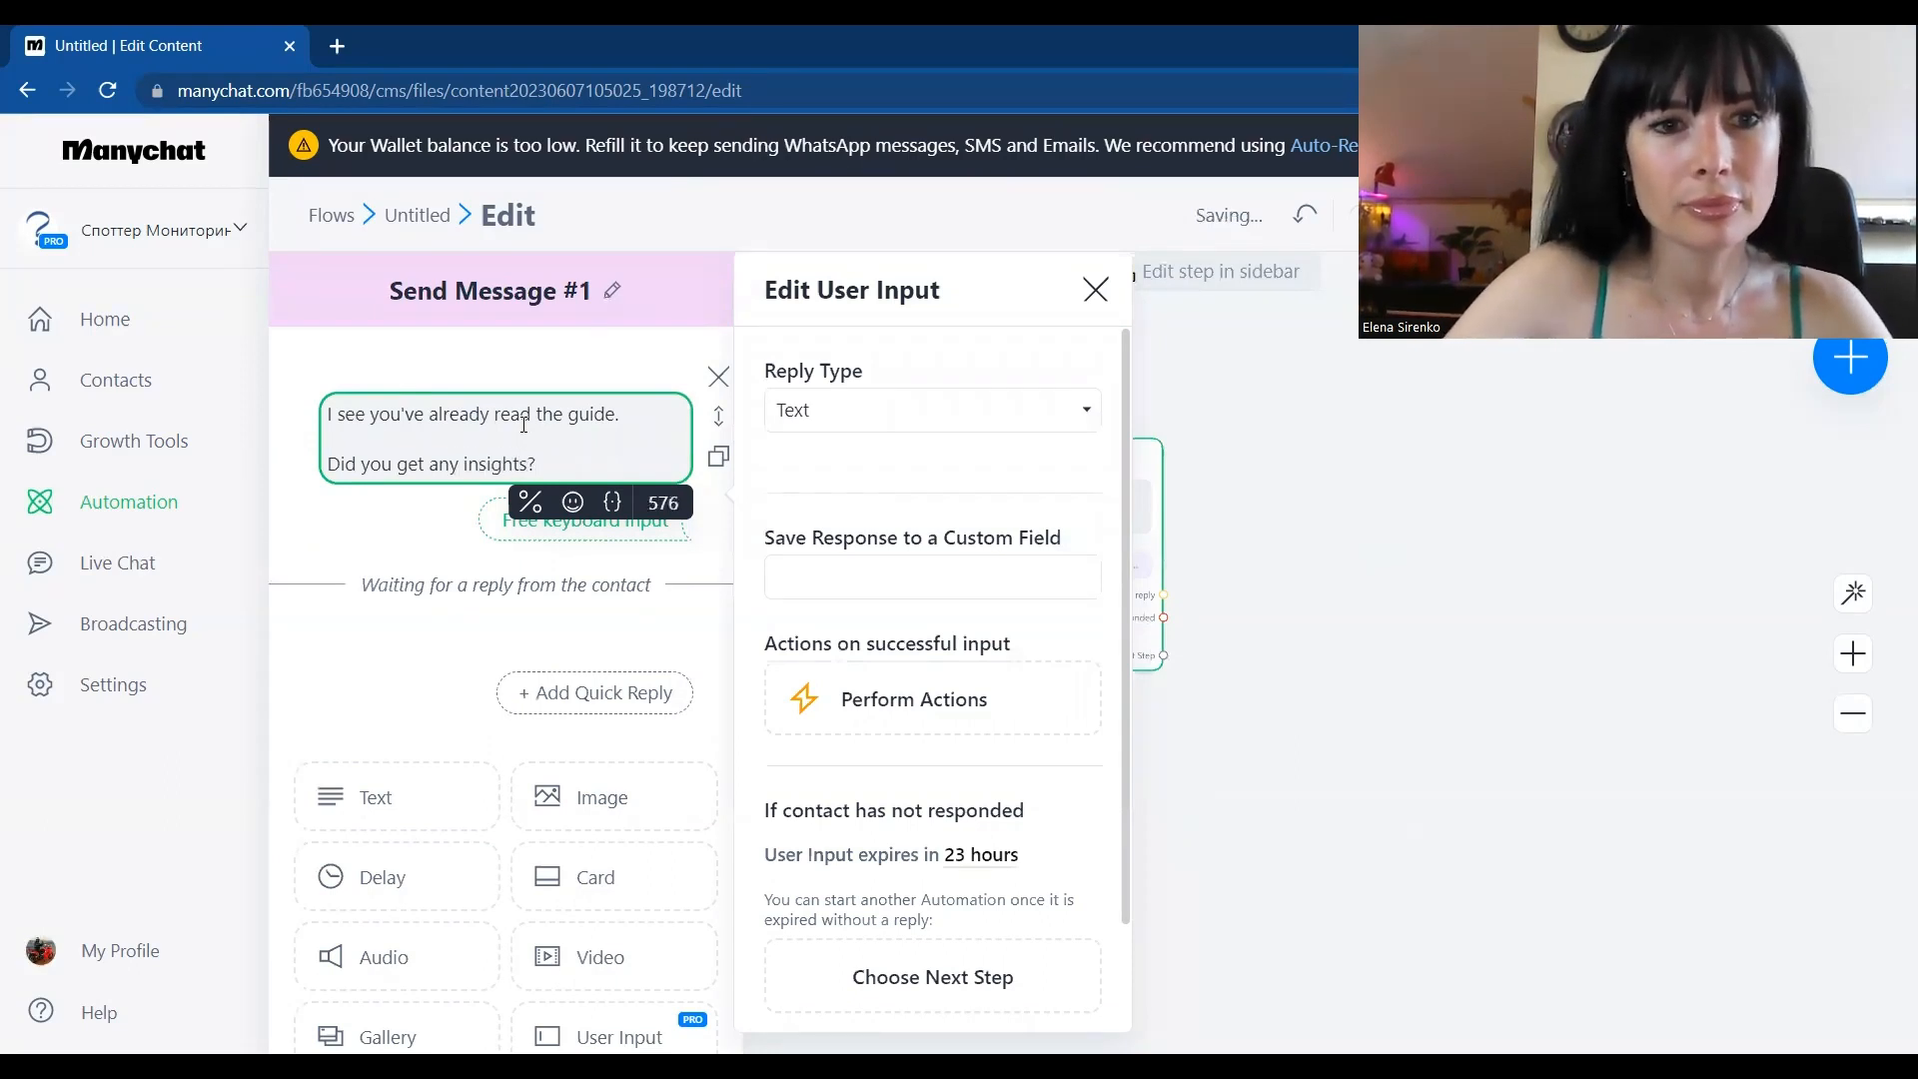
Add a blank line and "Share them below" to the User Input question, ending it with the curved down-arrow emoji
key("Return")
key("Return")
type("Share t")
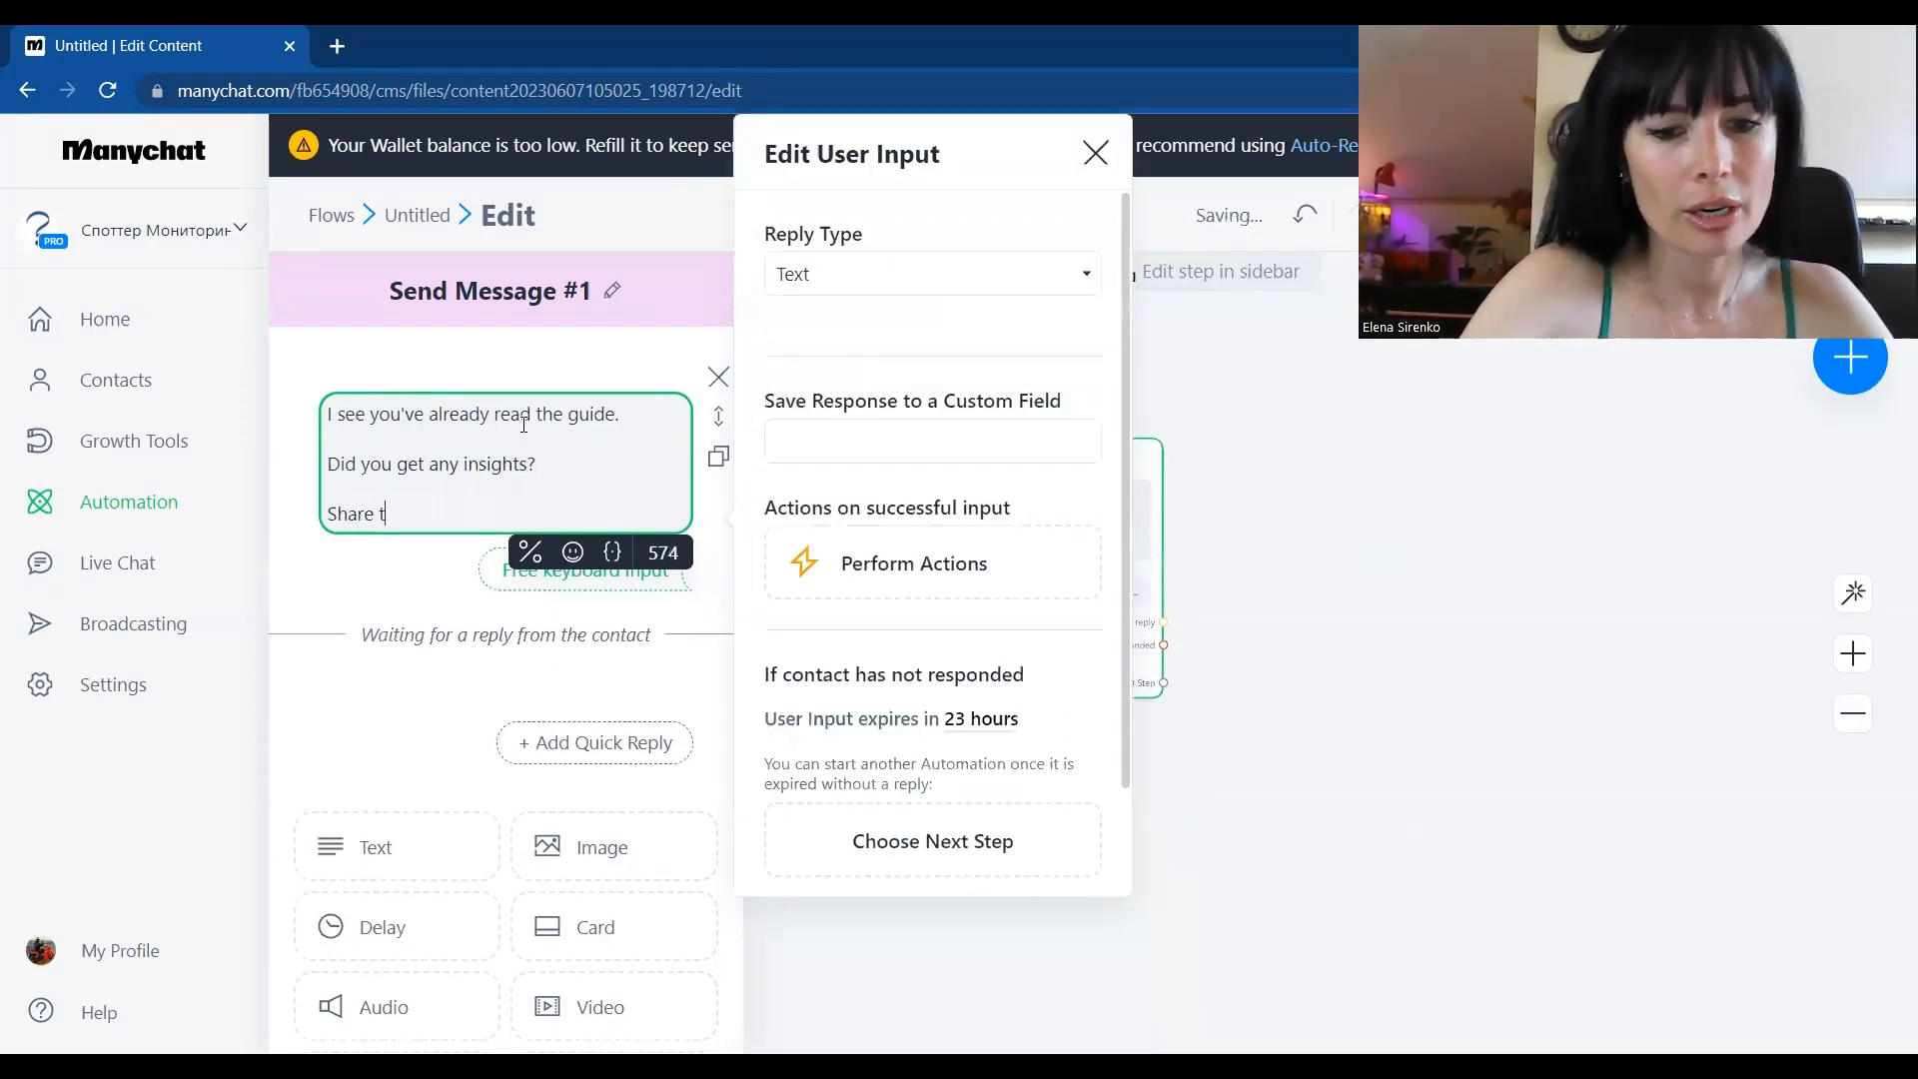
type("hem berlow")
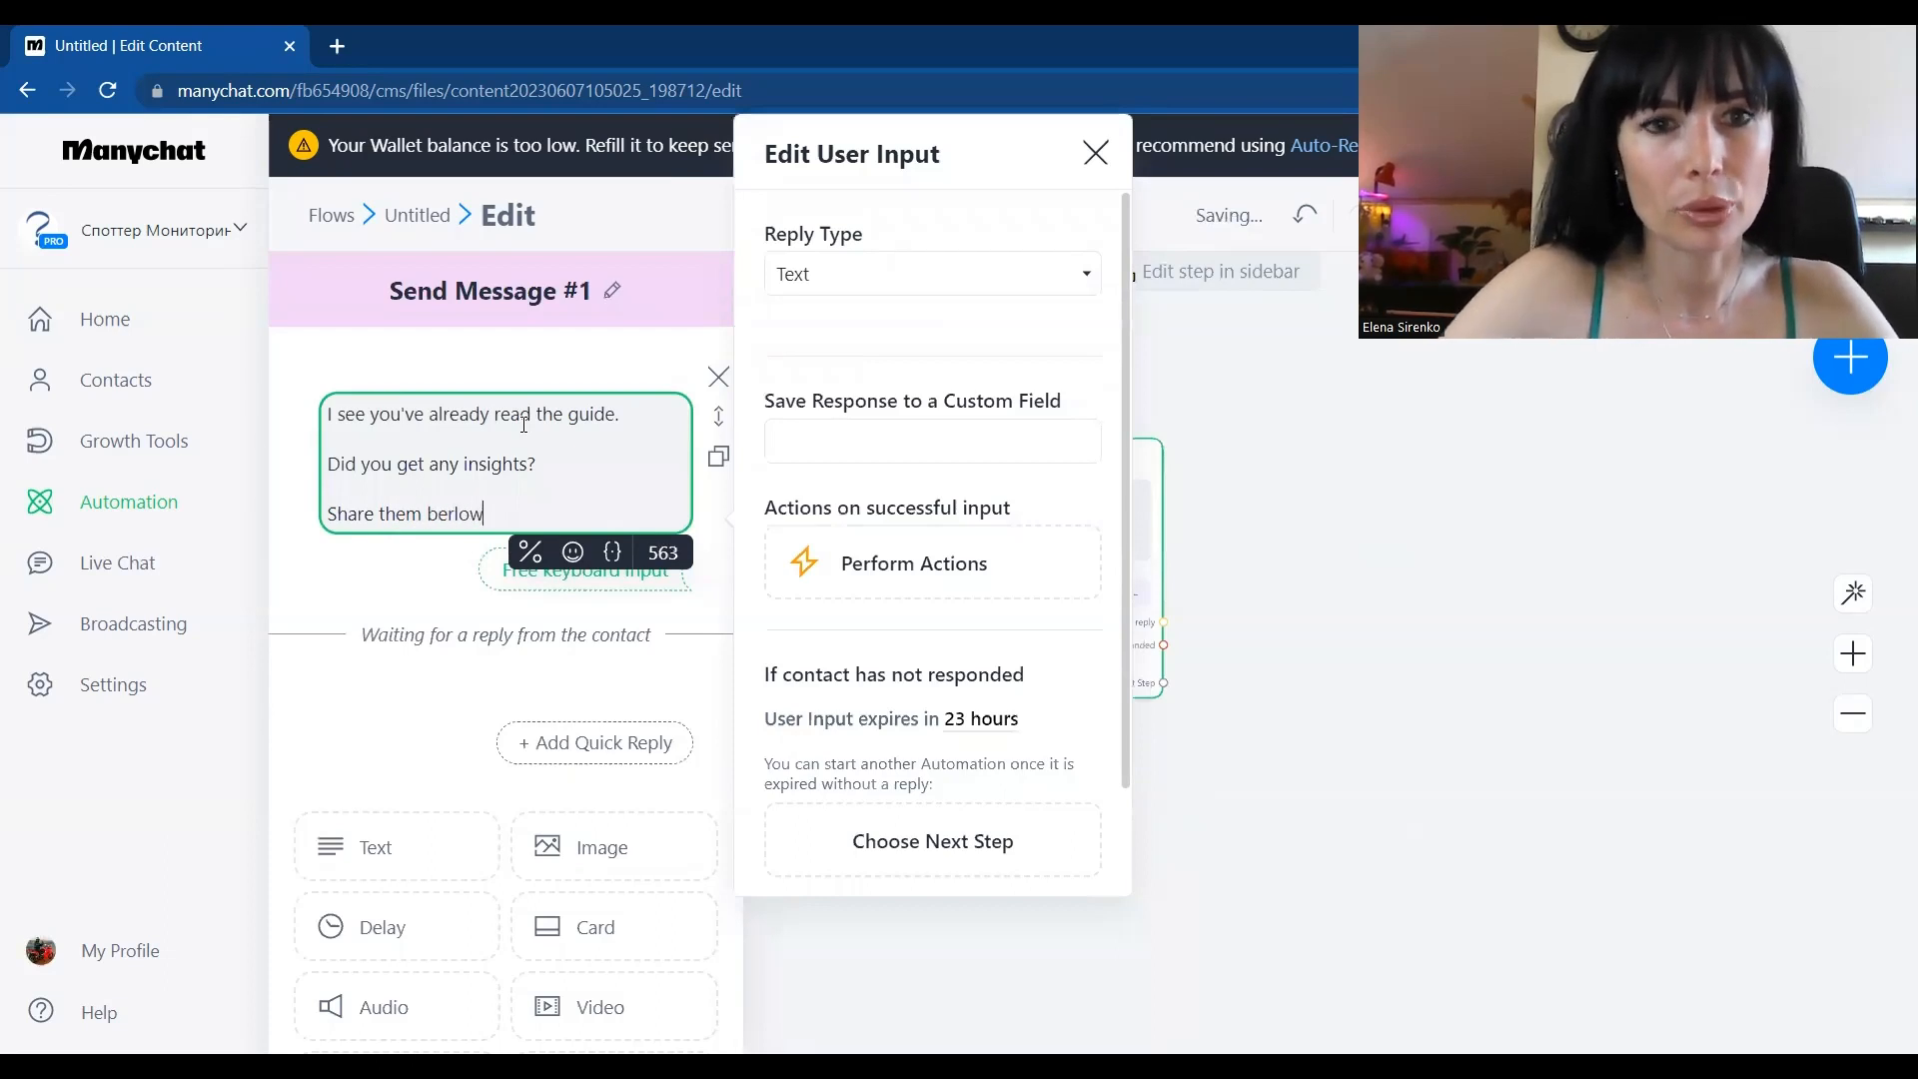
key("BackSpace")
key("BackSpace")
key("BackSpace")
key("BackSpace")
type("low")
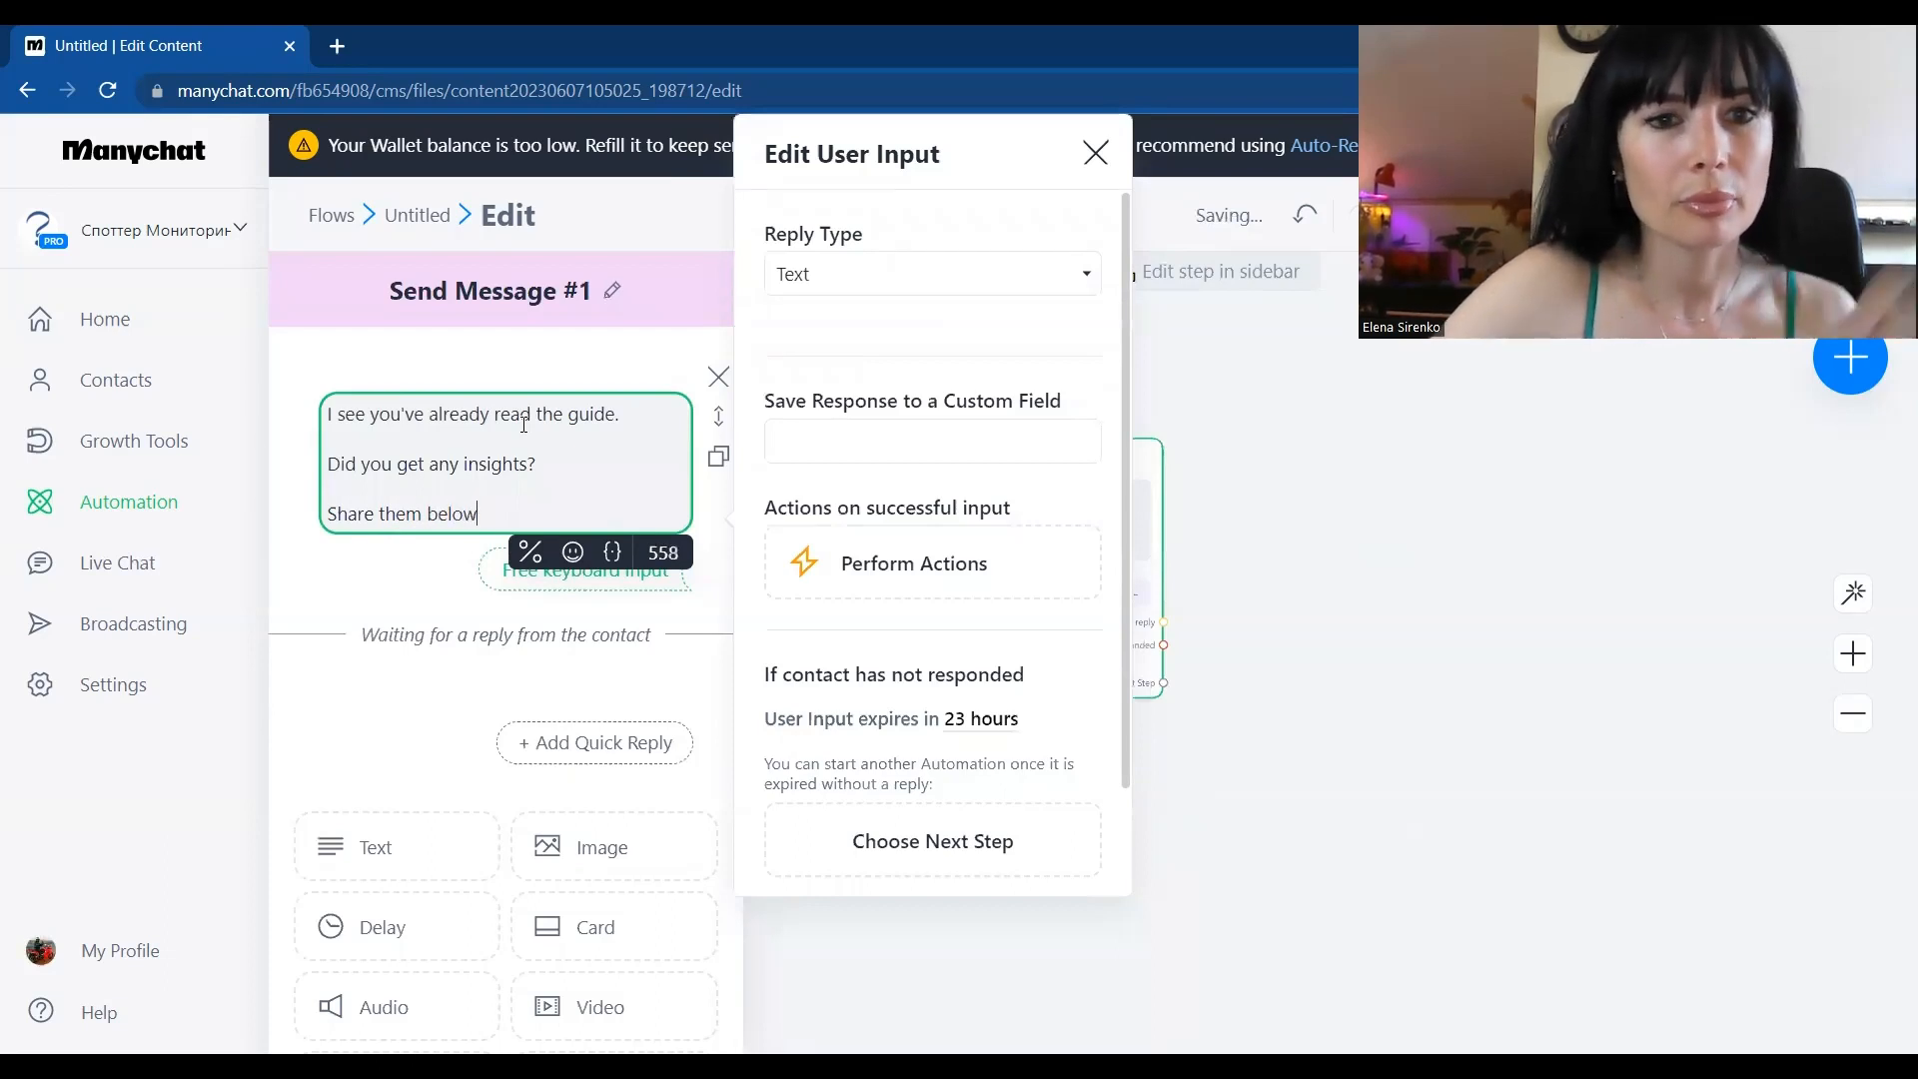
left_click(573, 552)
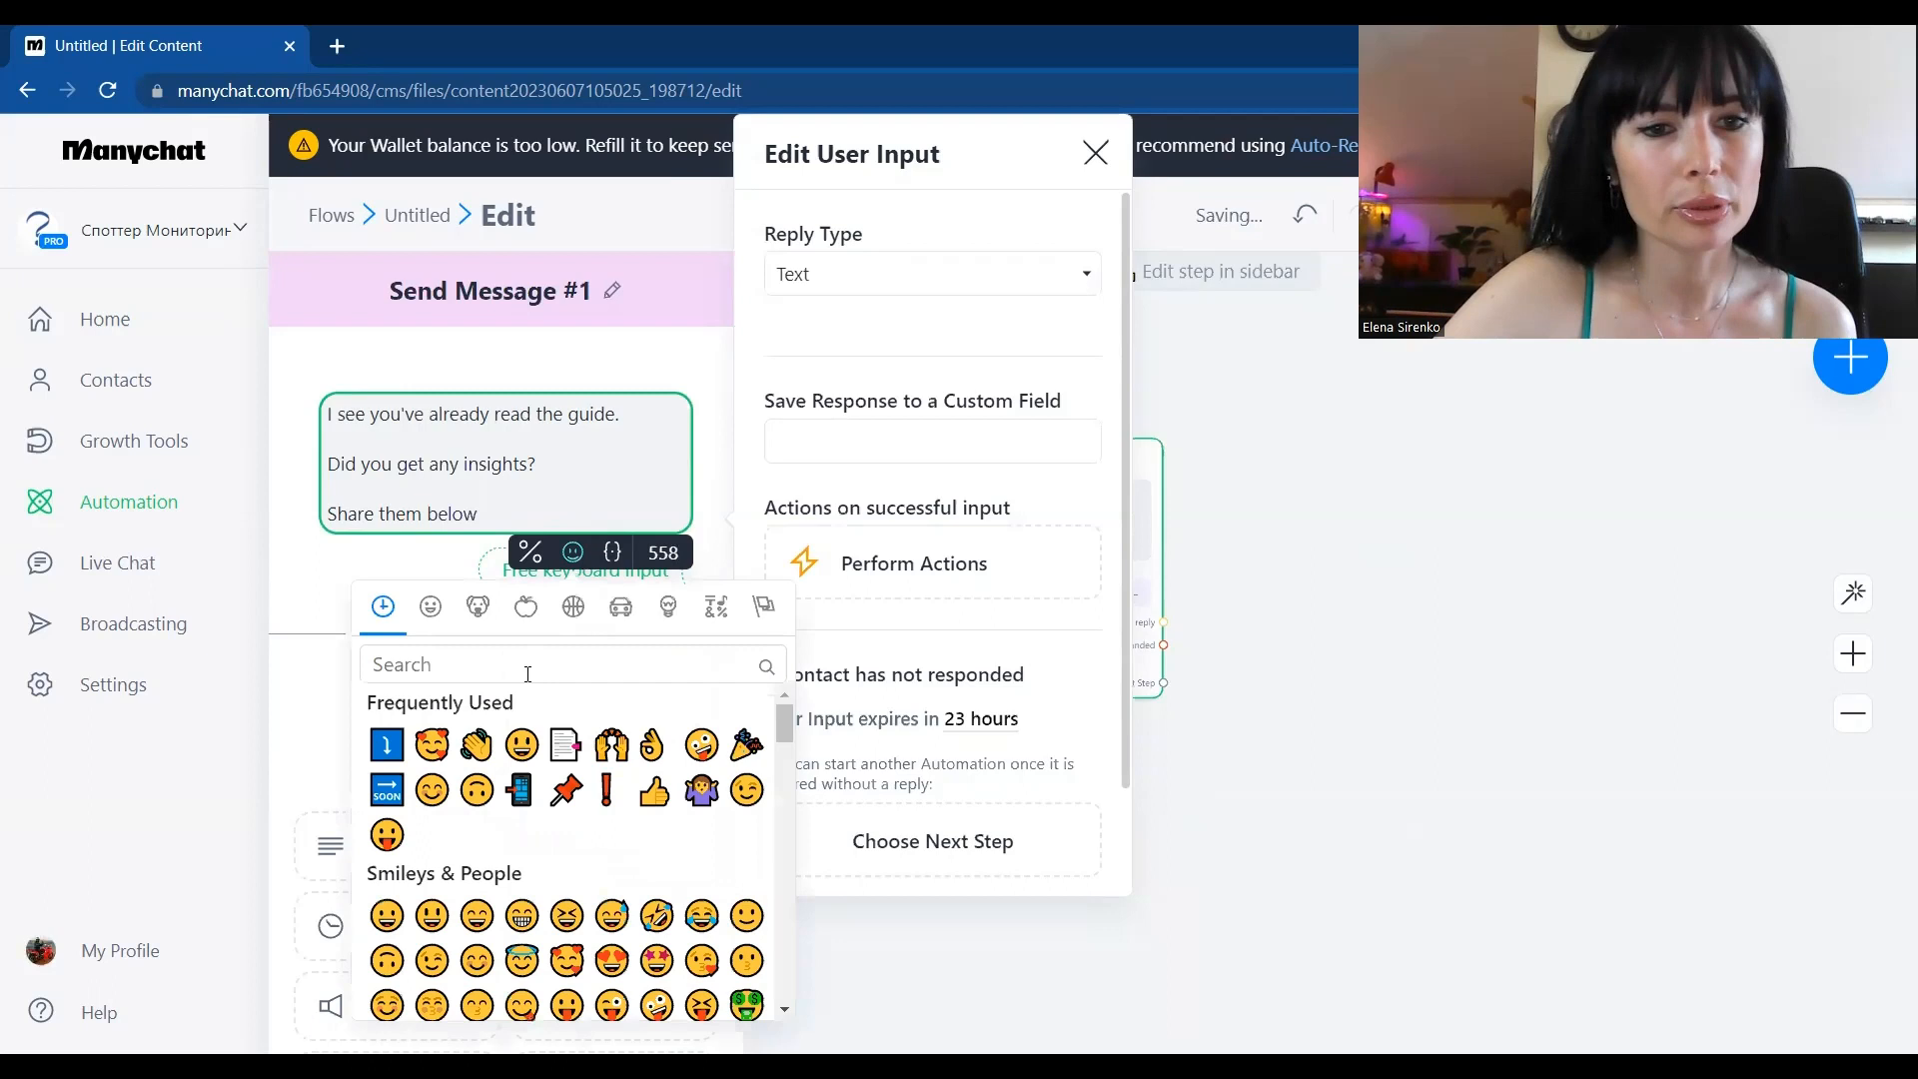
left_click(384, 737)
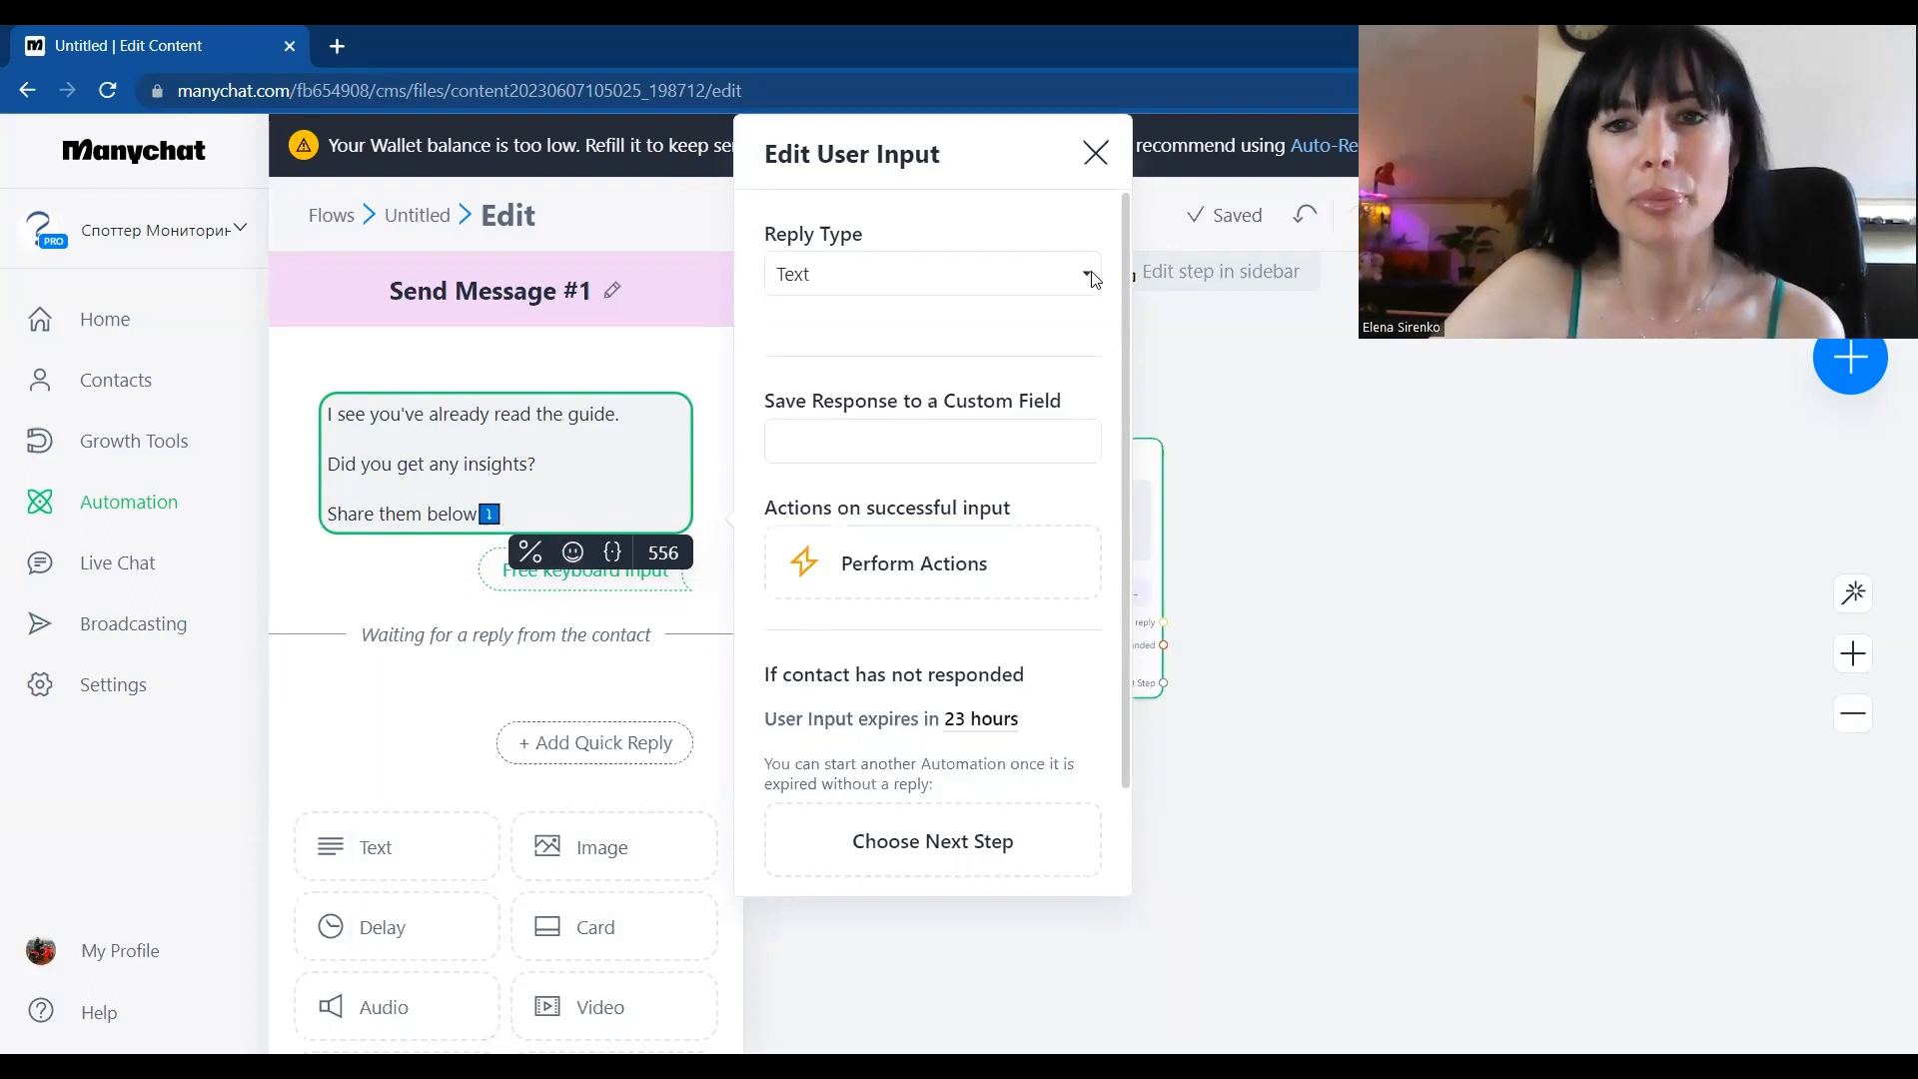
Save the User Input response to the custom field "Feedback on the course"
left_click(835, 447)
left_click(841, 559)
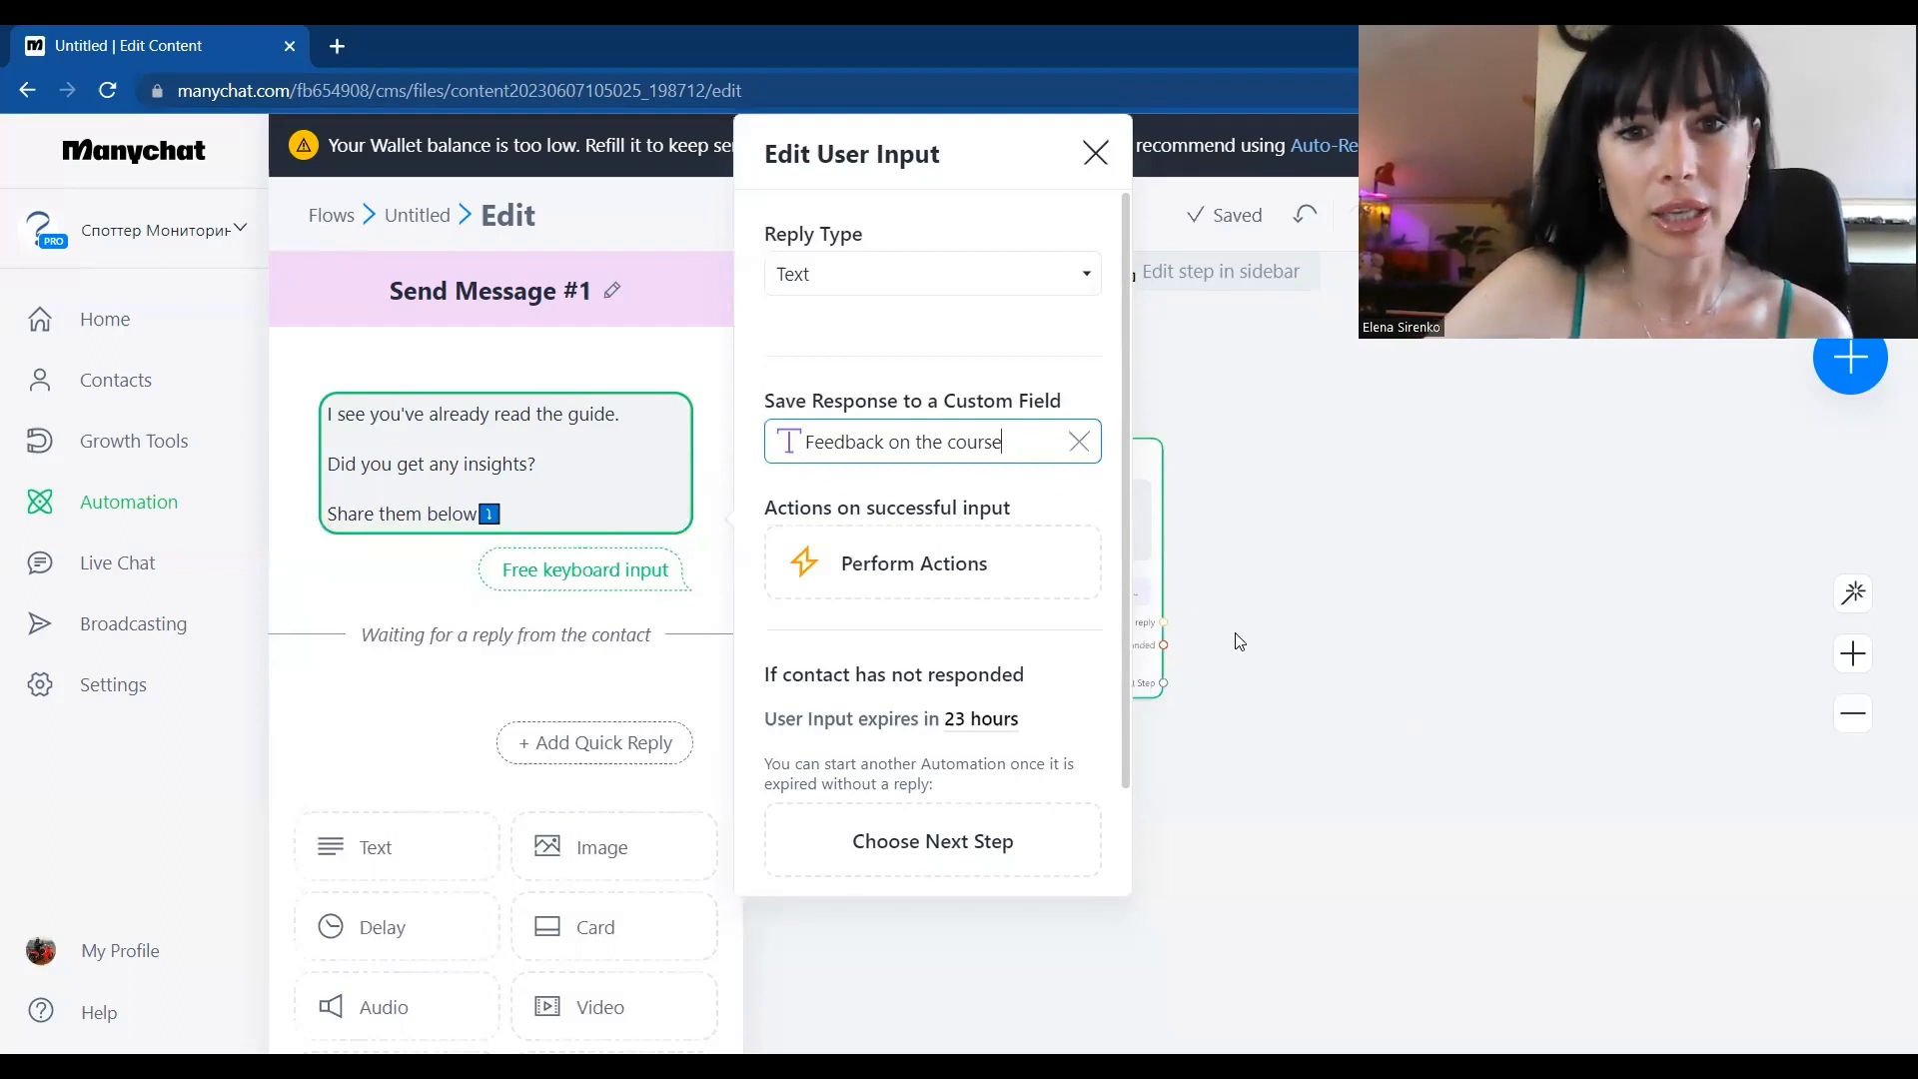
left_click(1323, 614)
Connect the message's action on reply to a new Actions block that adds the tag "Left feedback on the guide"
left_click_drag(1319, 609, 916, 598)
scroll(1090, 602, "down", 3)
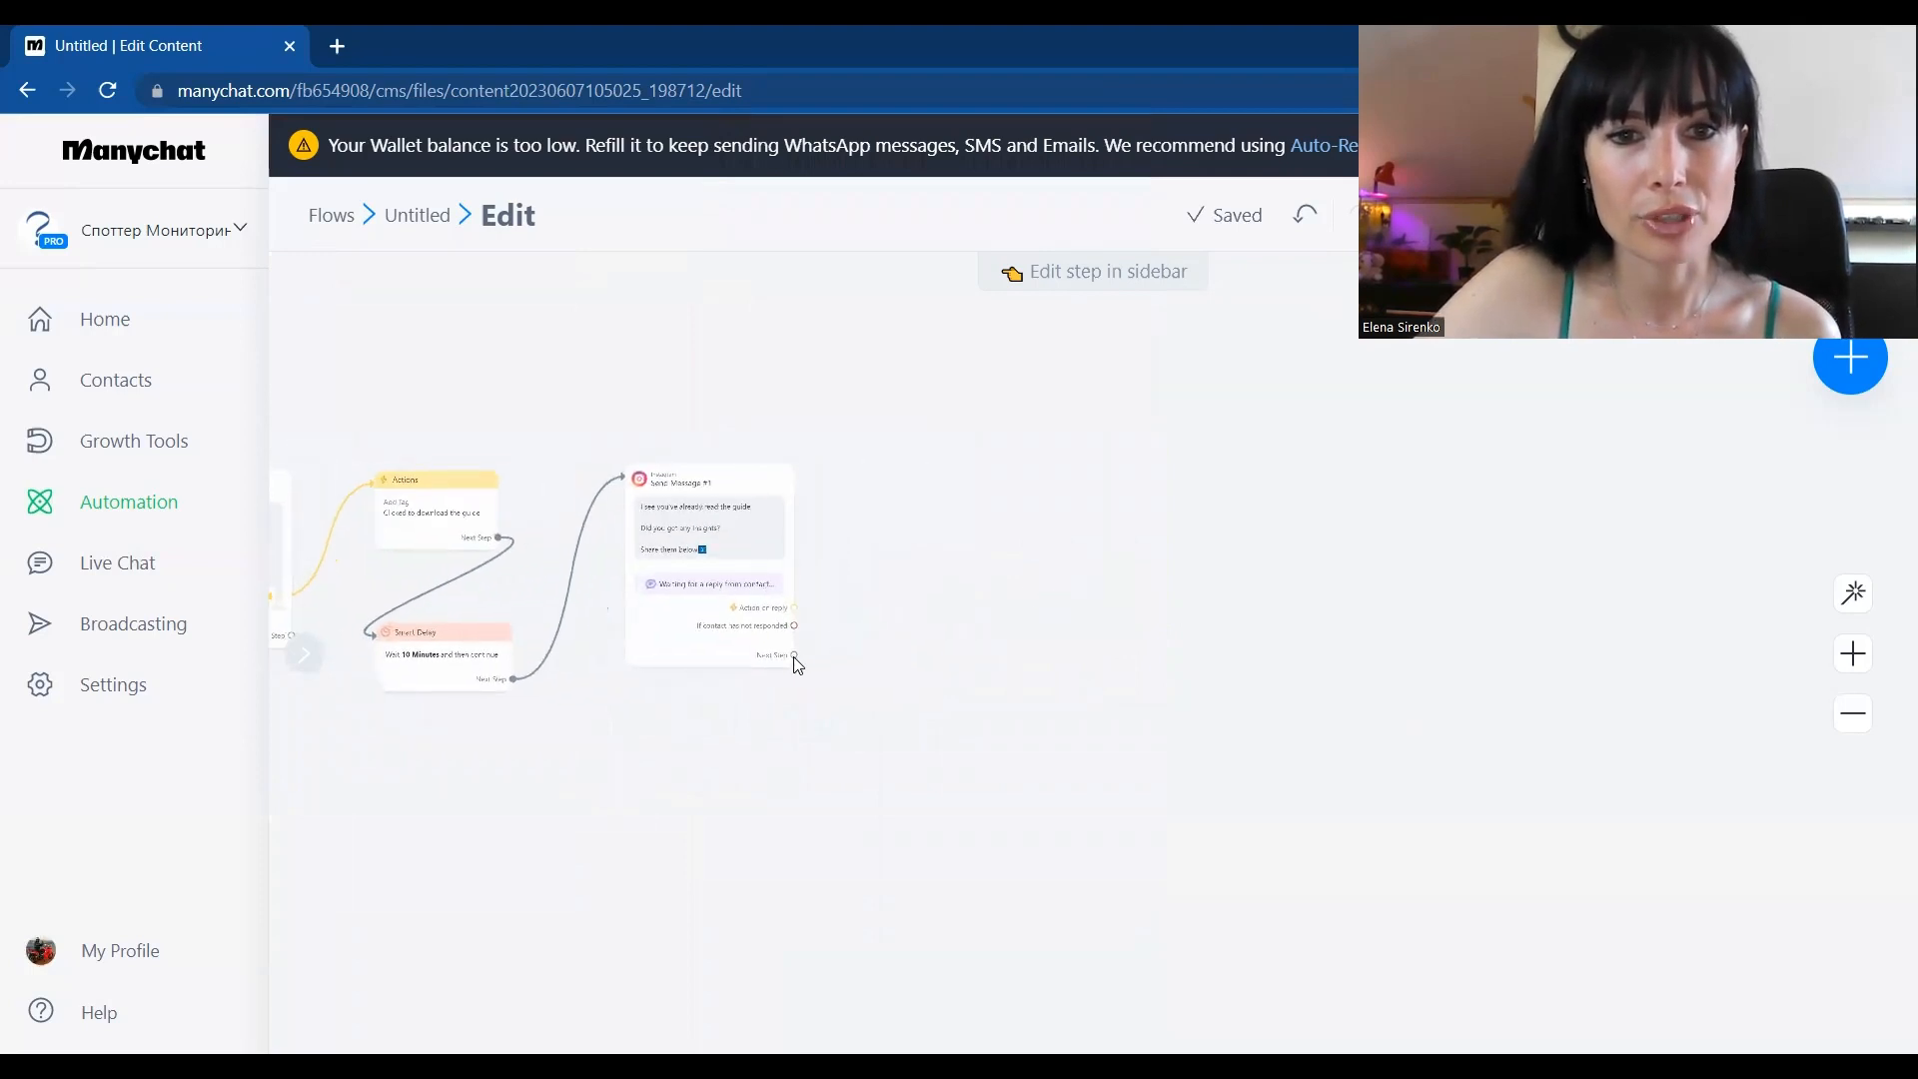
left_click_drag(796, 607, 869, 479)
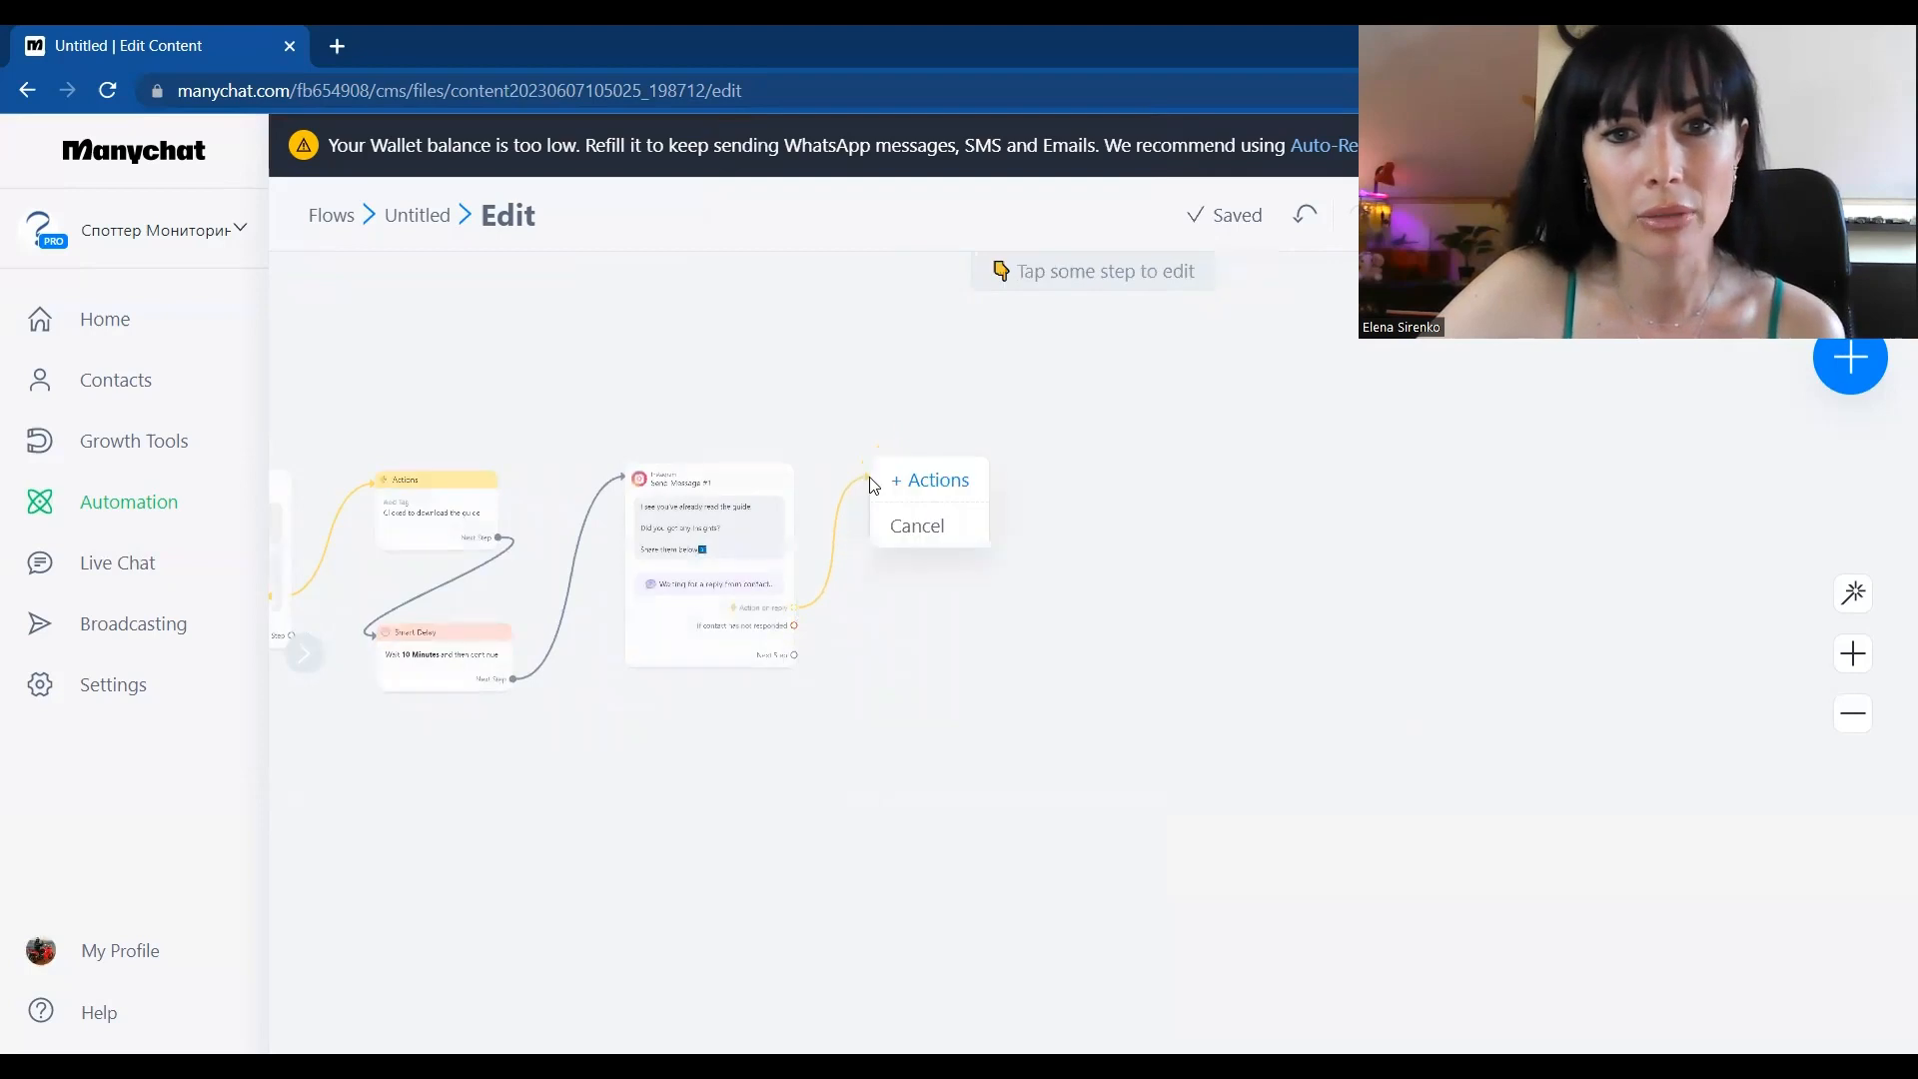
left_click(928, 488)
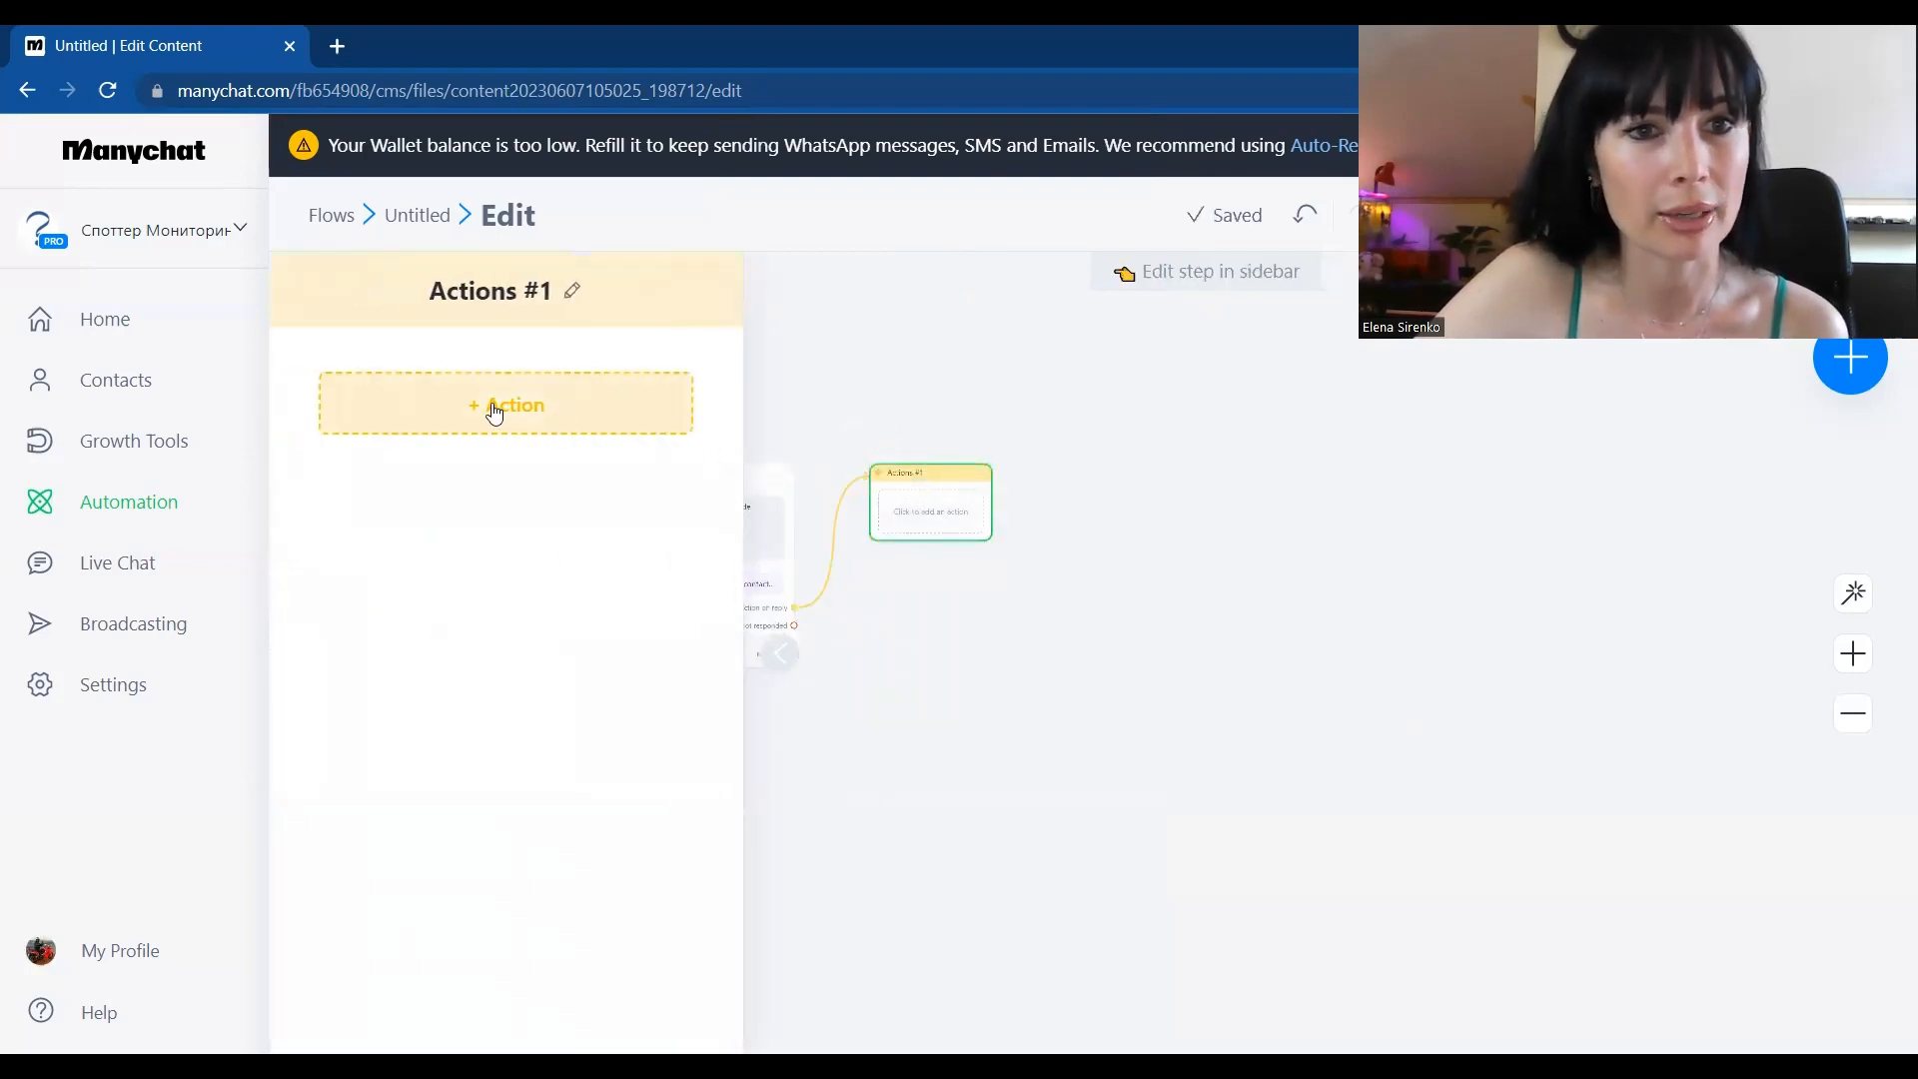
left_click(509, 404)
left_click(389, 463)
left_click(415, 437)
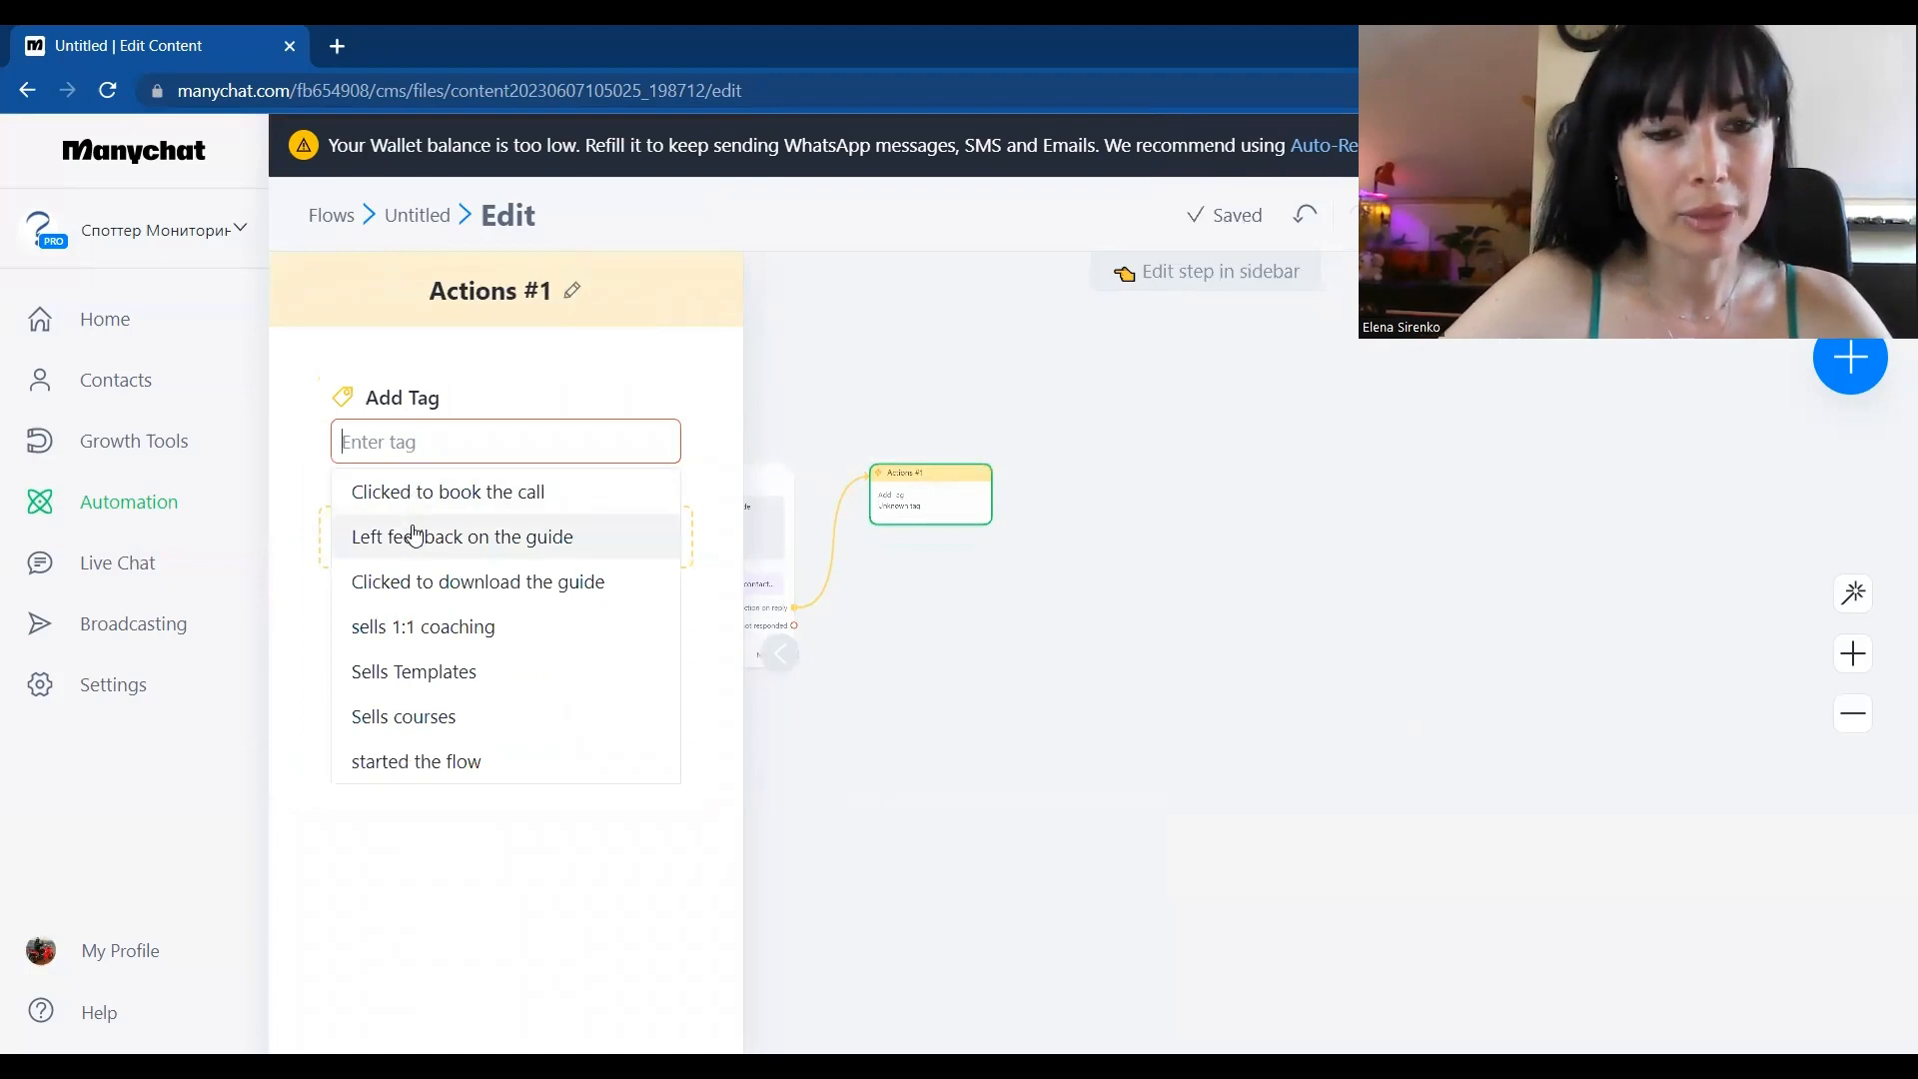
left_click(414, 536)
left_click(1109, 655)
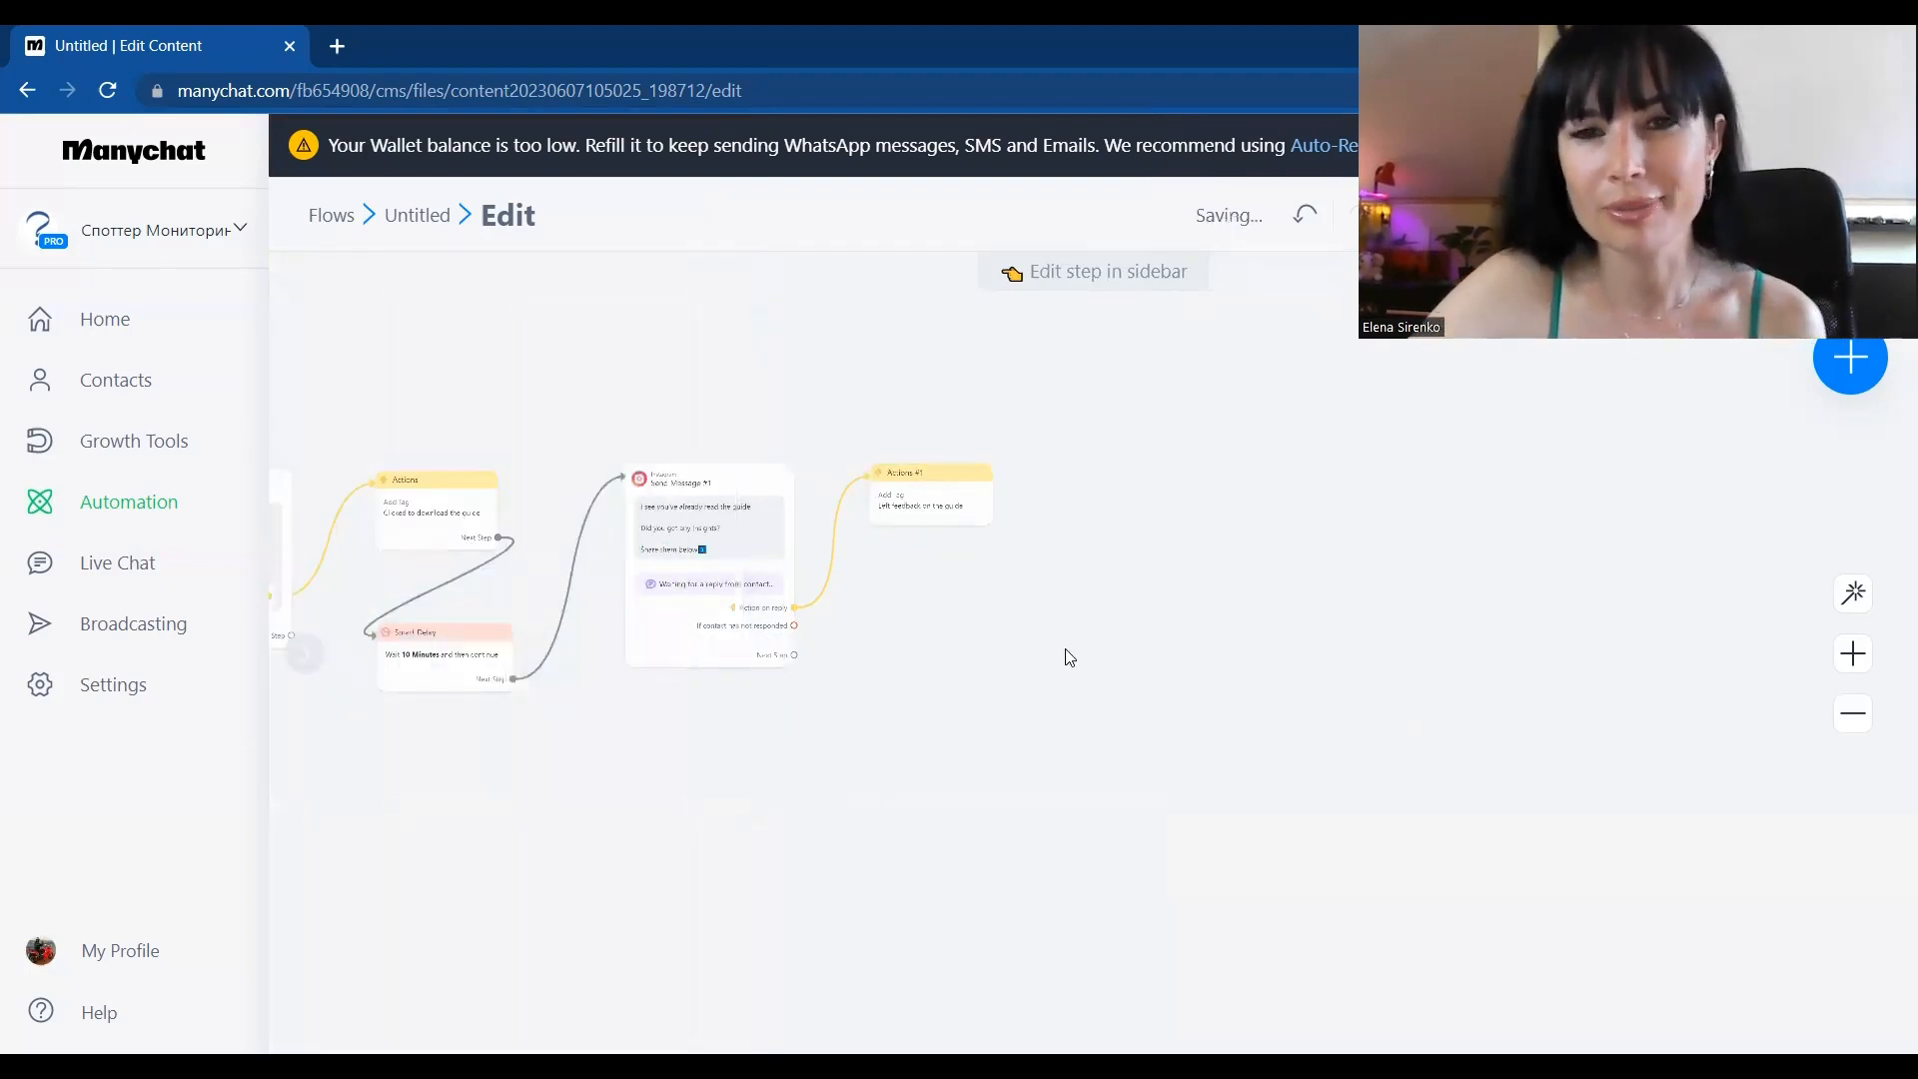
Connect the next step of the feedback message to a new Instagram message placed below the Actions block
left_click_drag(963, 663, 937, 620)
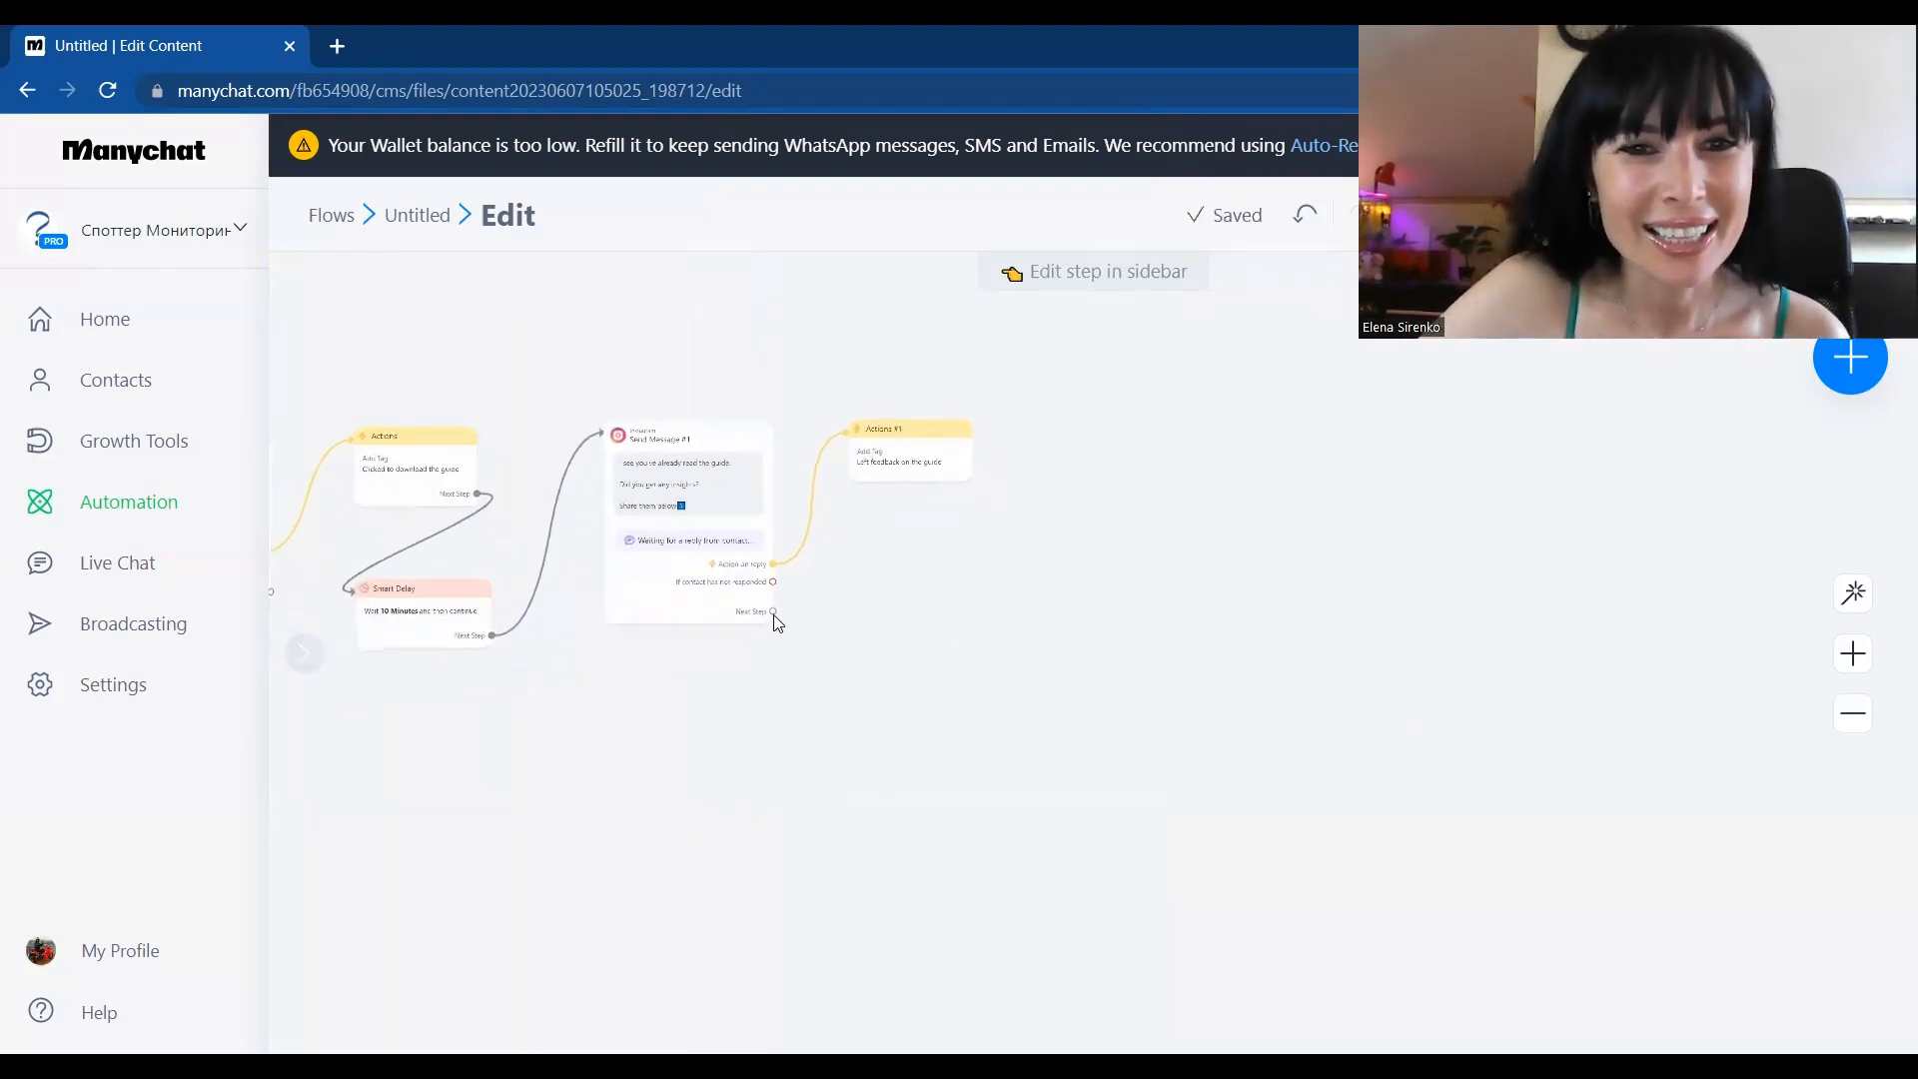
left_click_drag(774, 611, 892, 727)
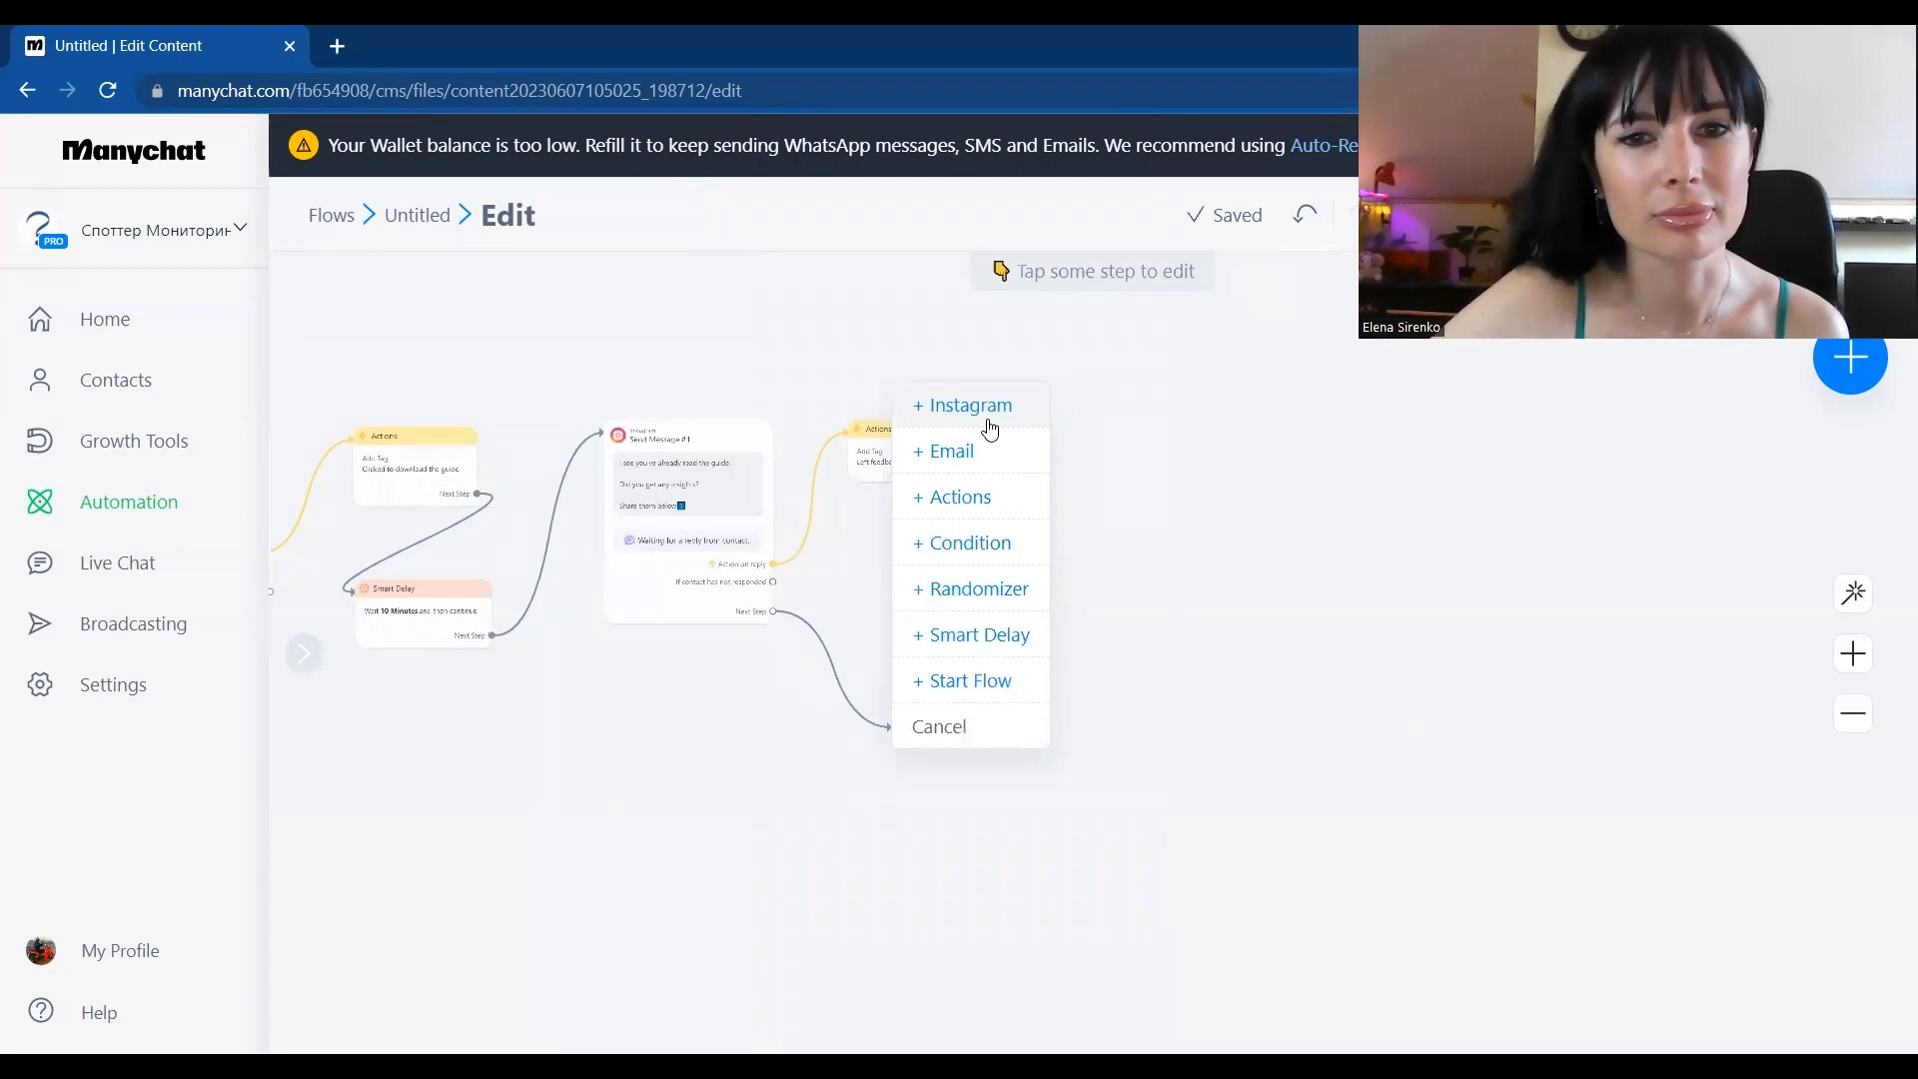
left_click(955, 415)
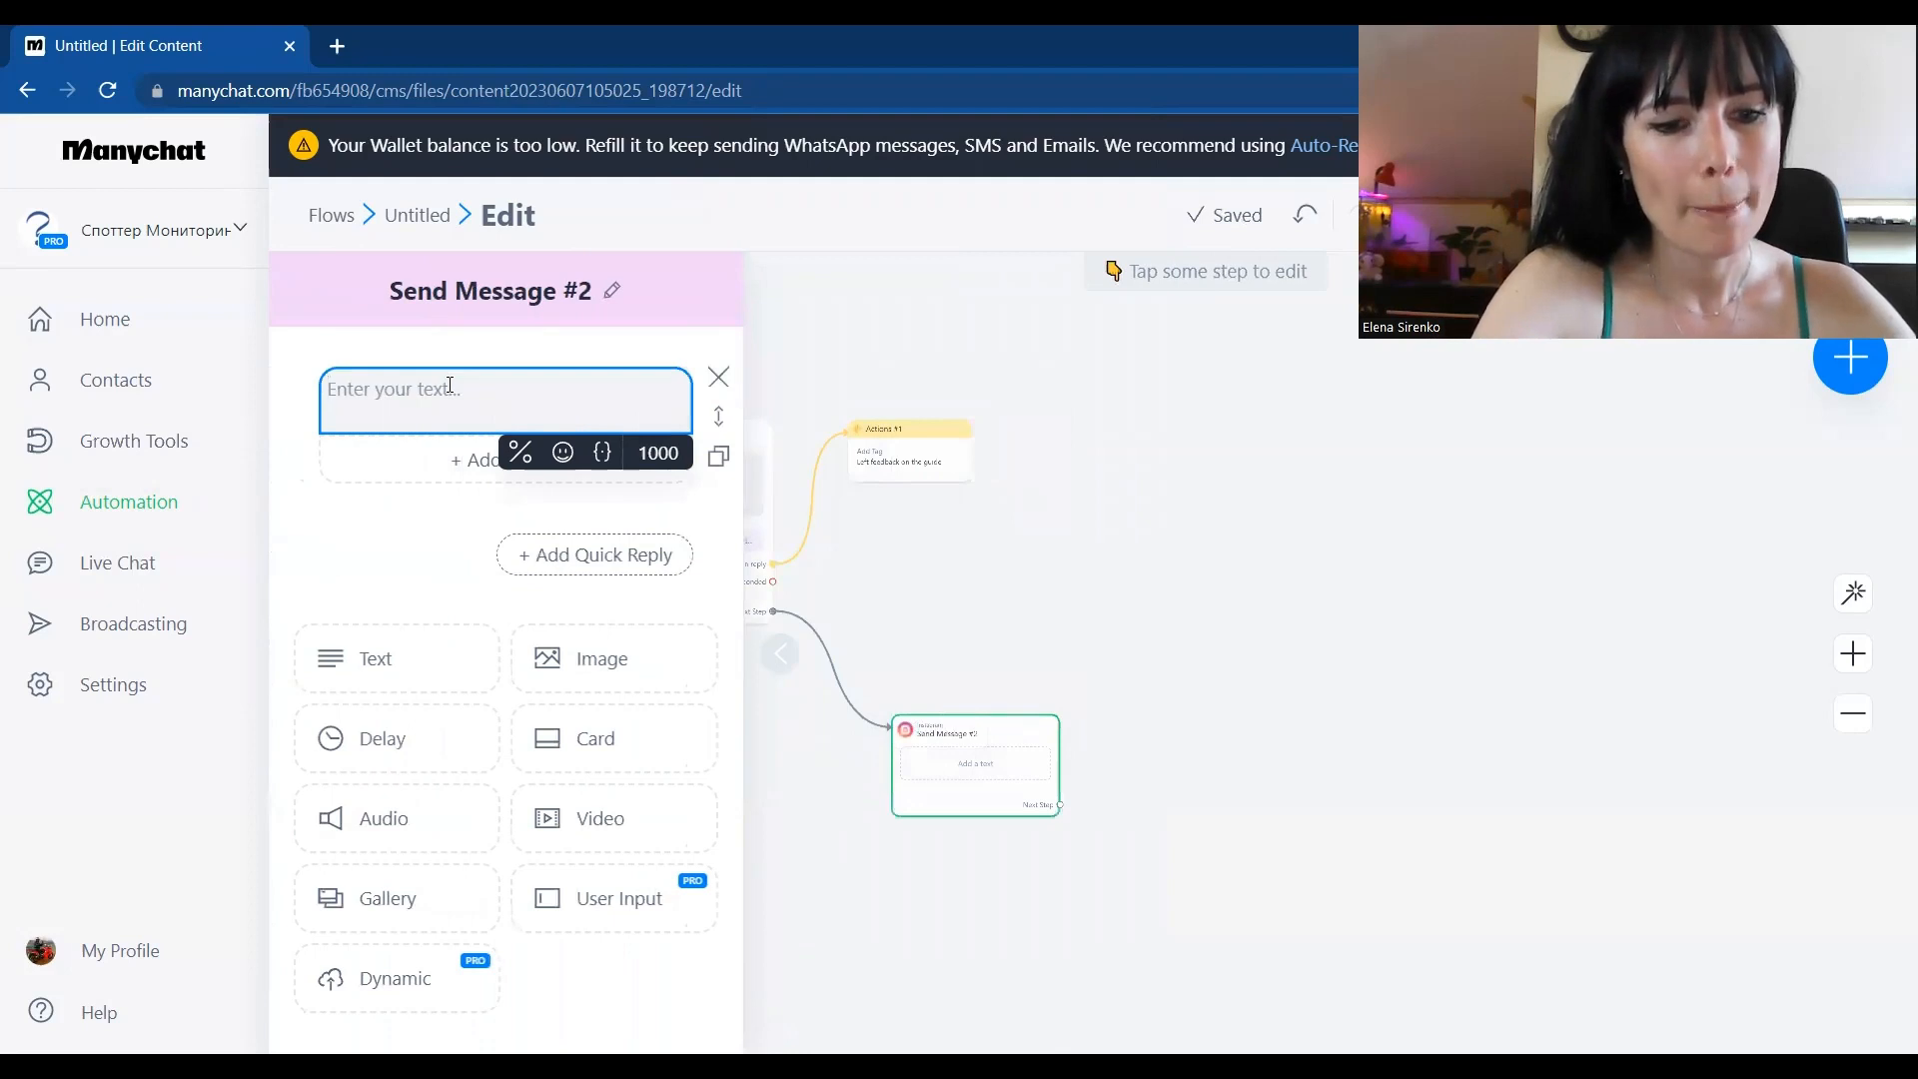
Write "Let's book a short Zoom call and discuss how I can help you boost your sales on Instagram?" in the new message
type("Let's ")
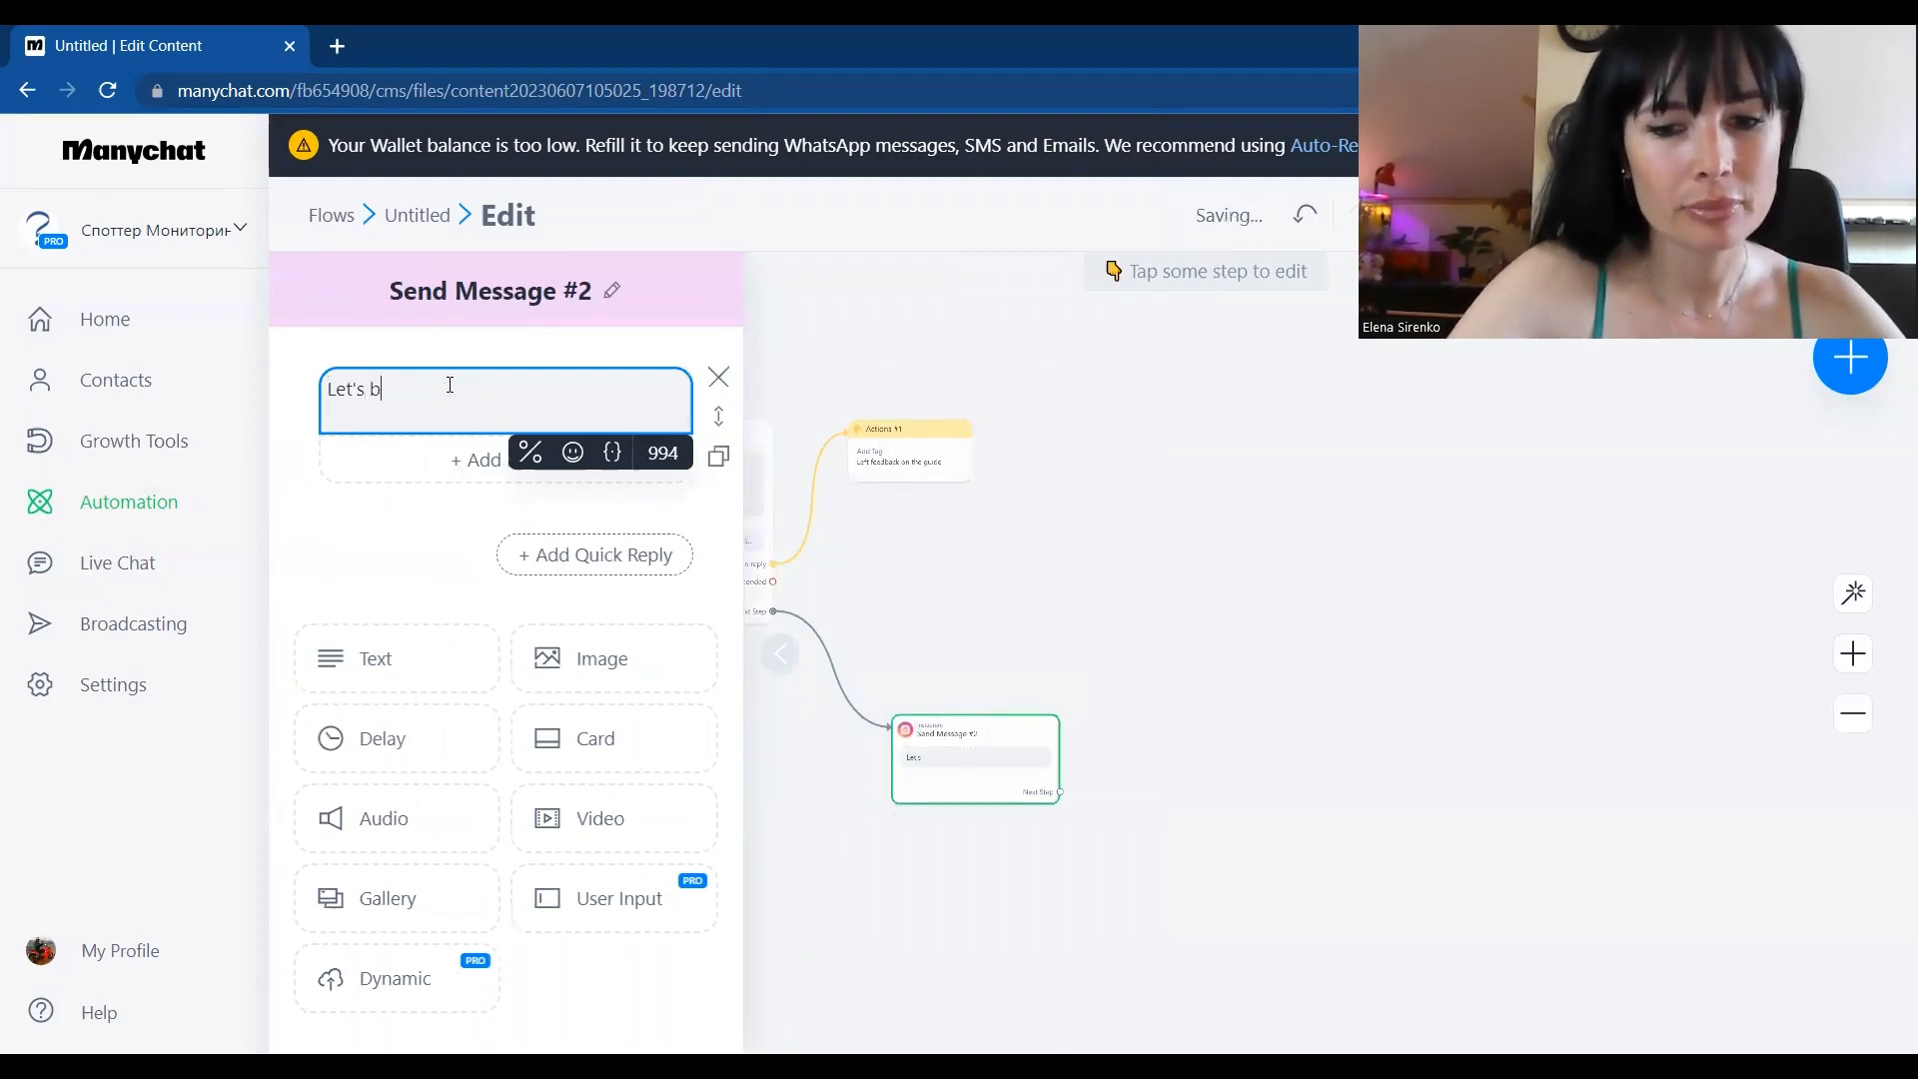
type("book a short ")
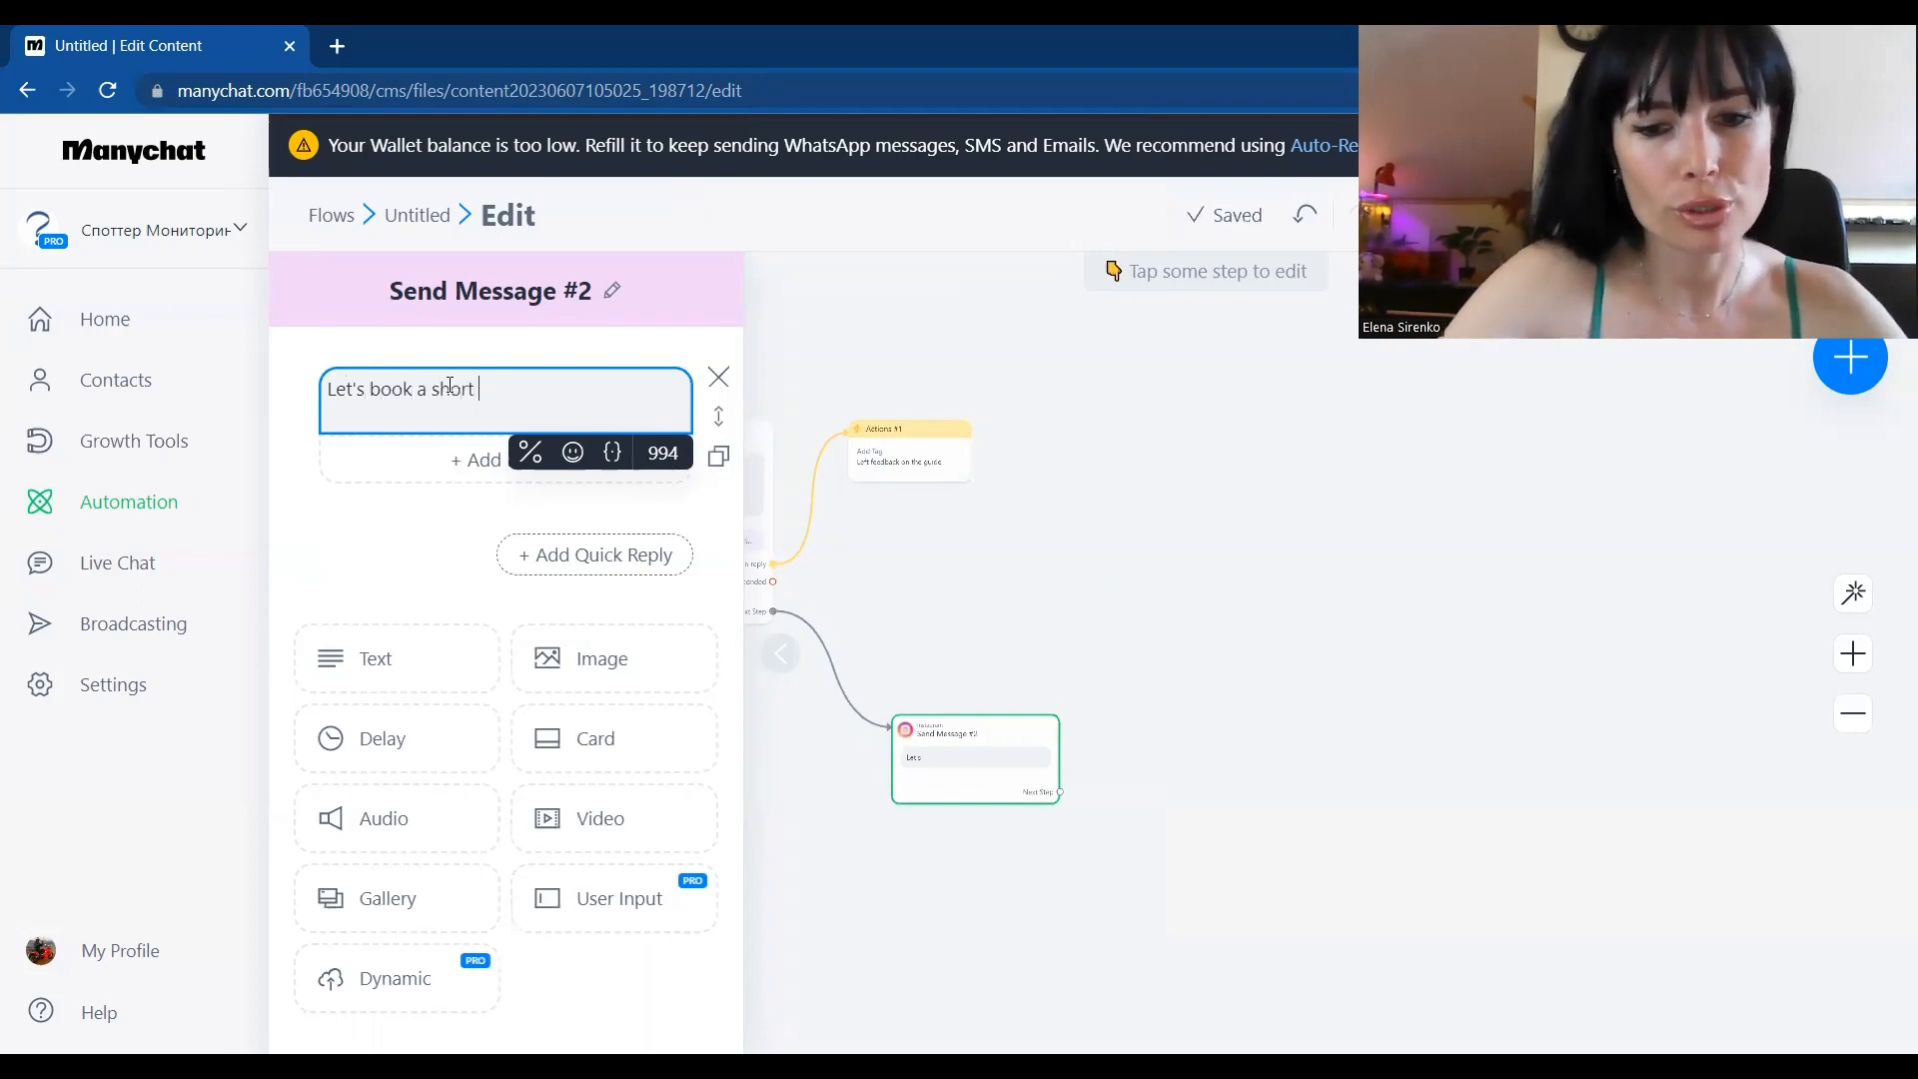
type("Zoom ca")
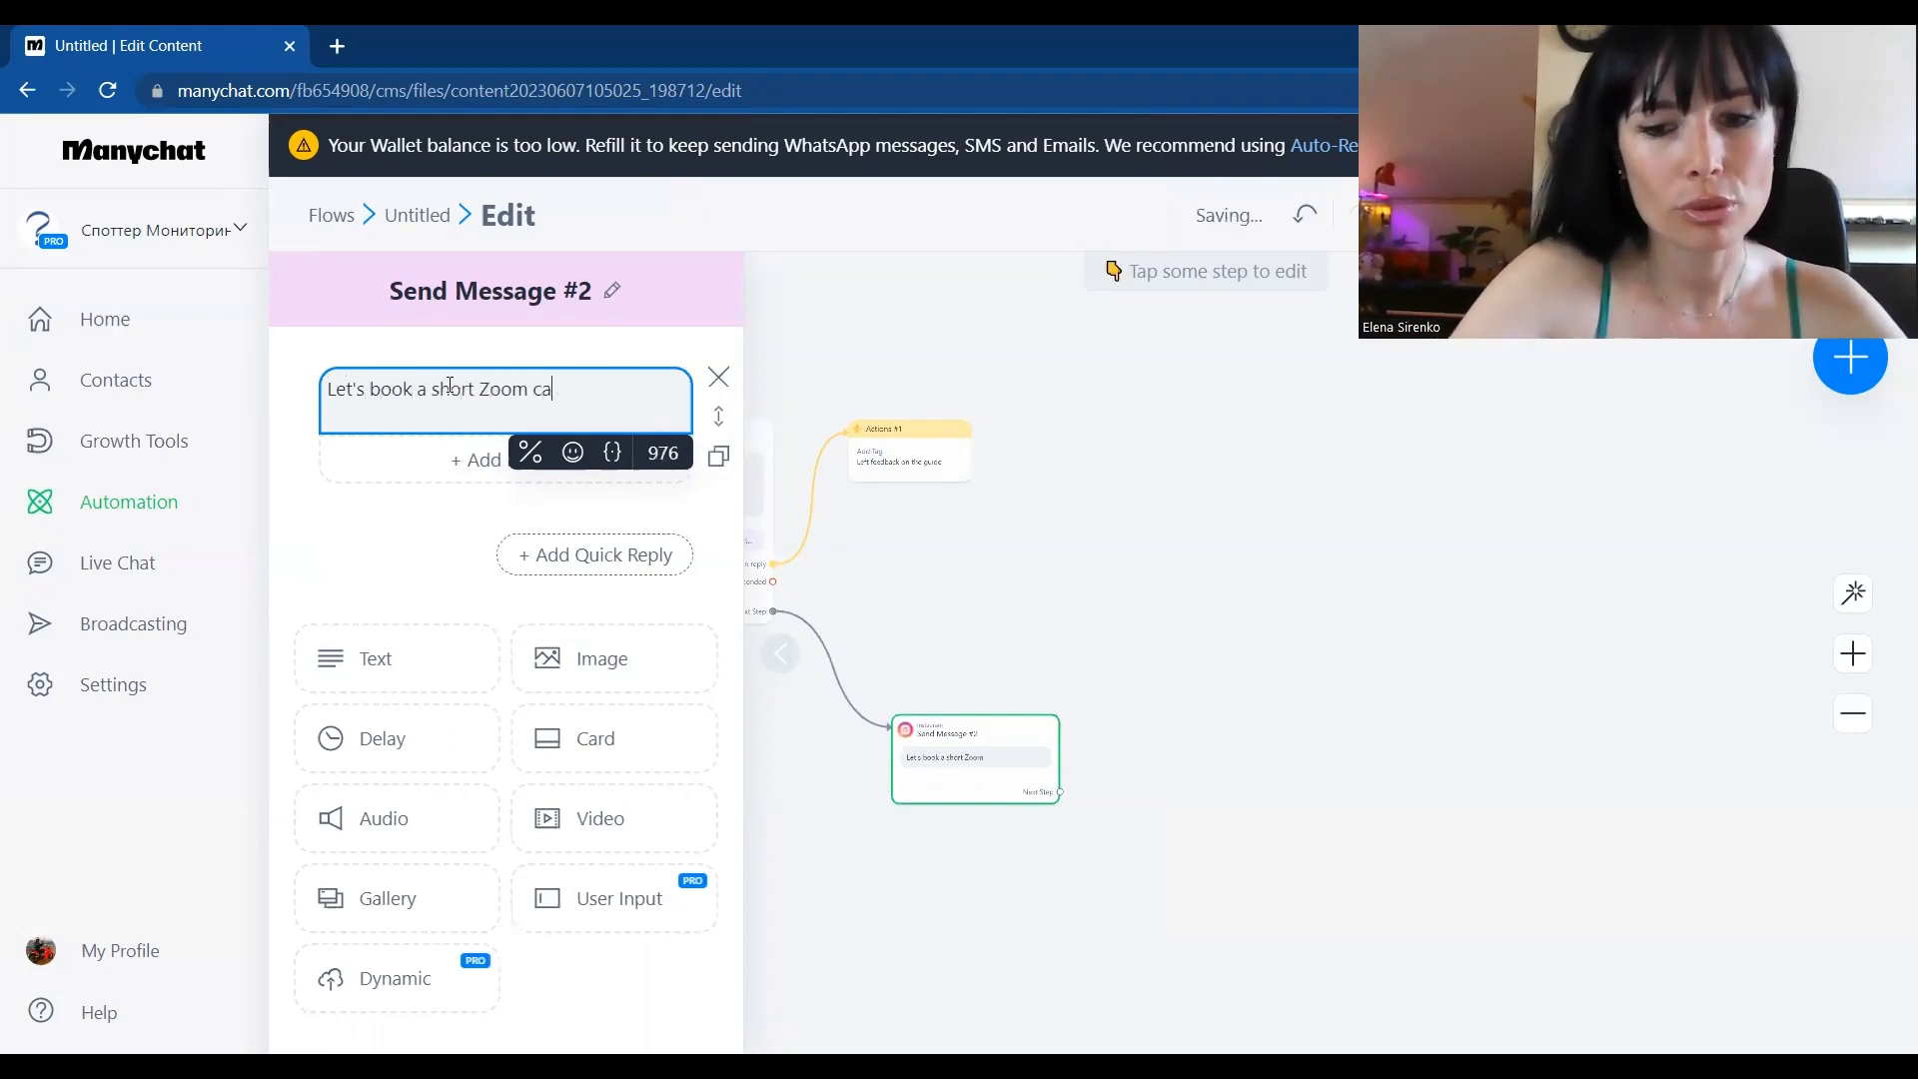
type("ll and ")
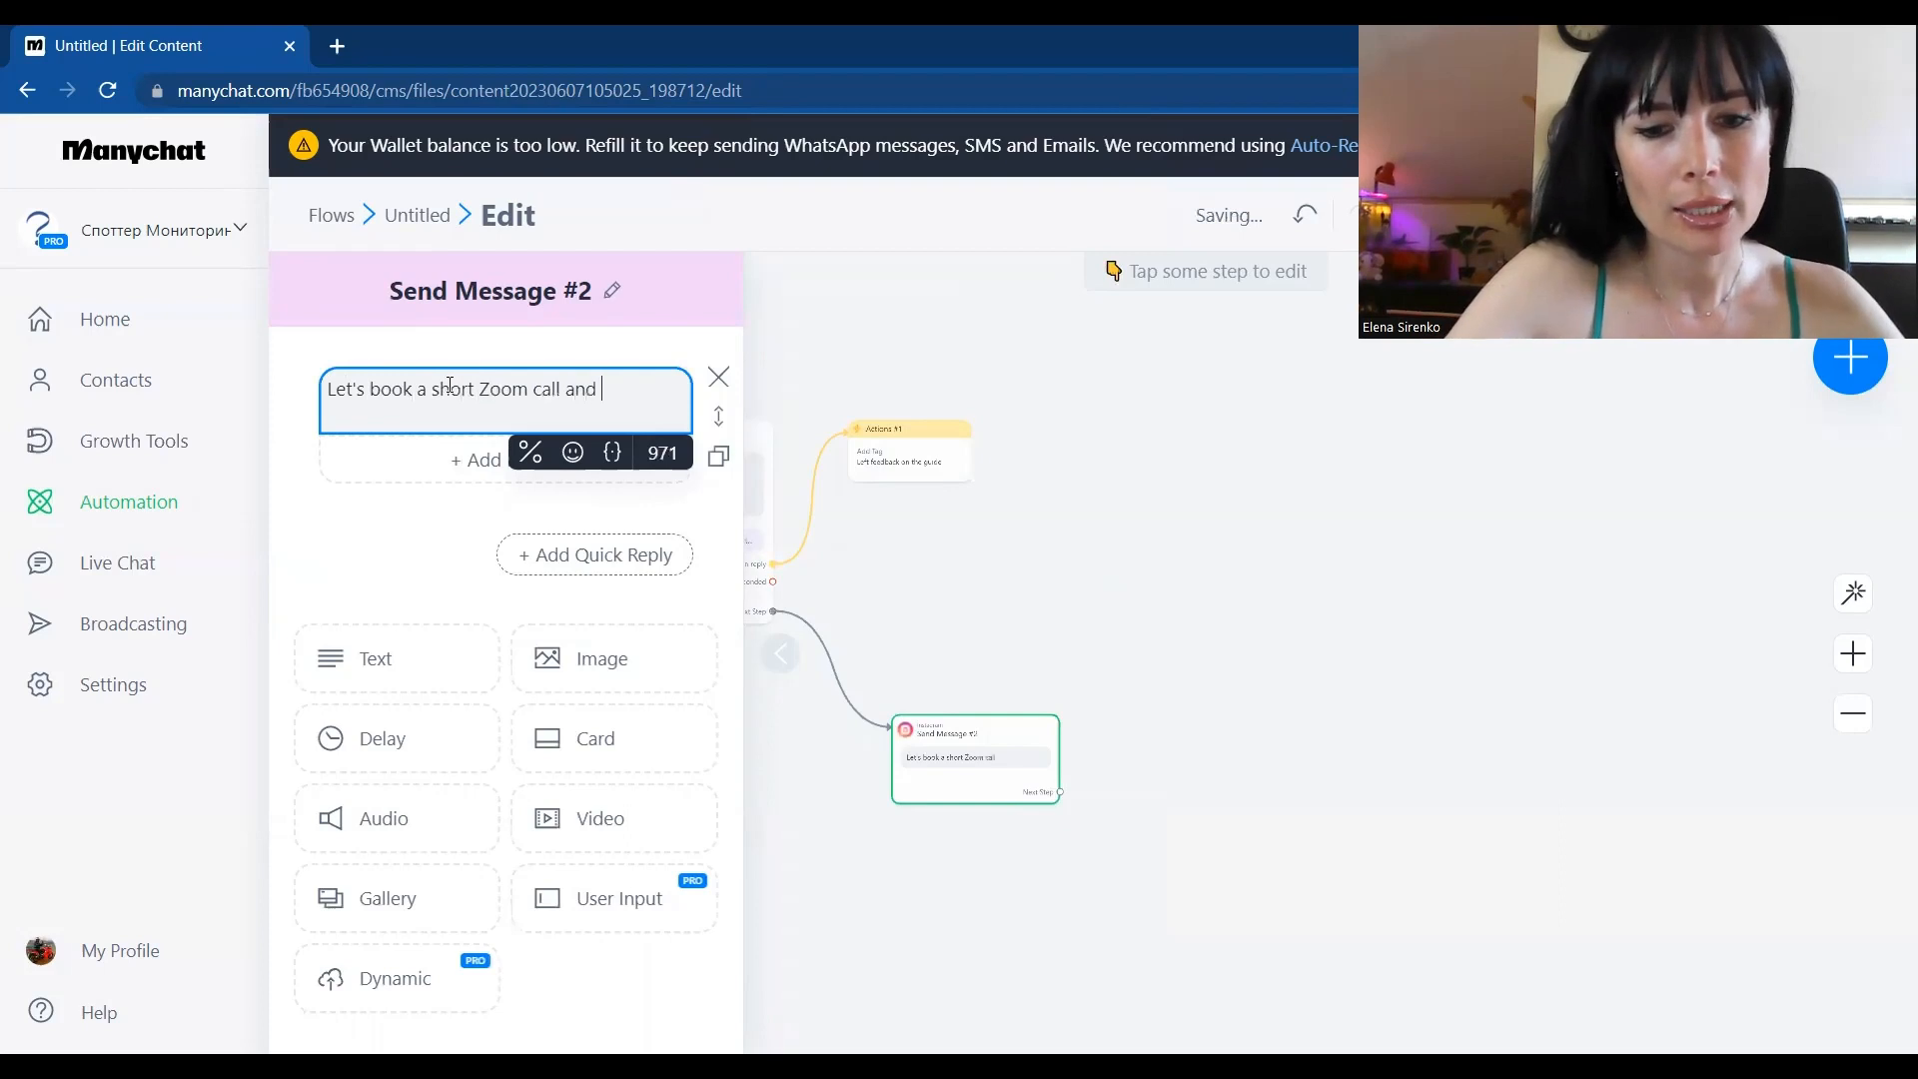
type("discuss how we can")
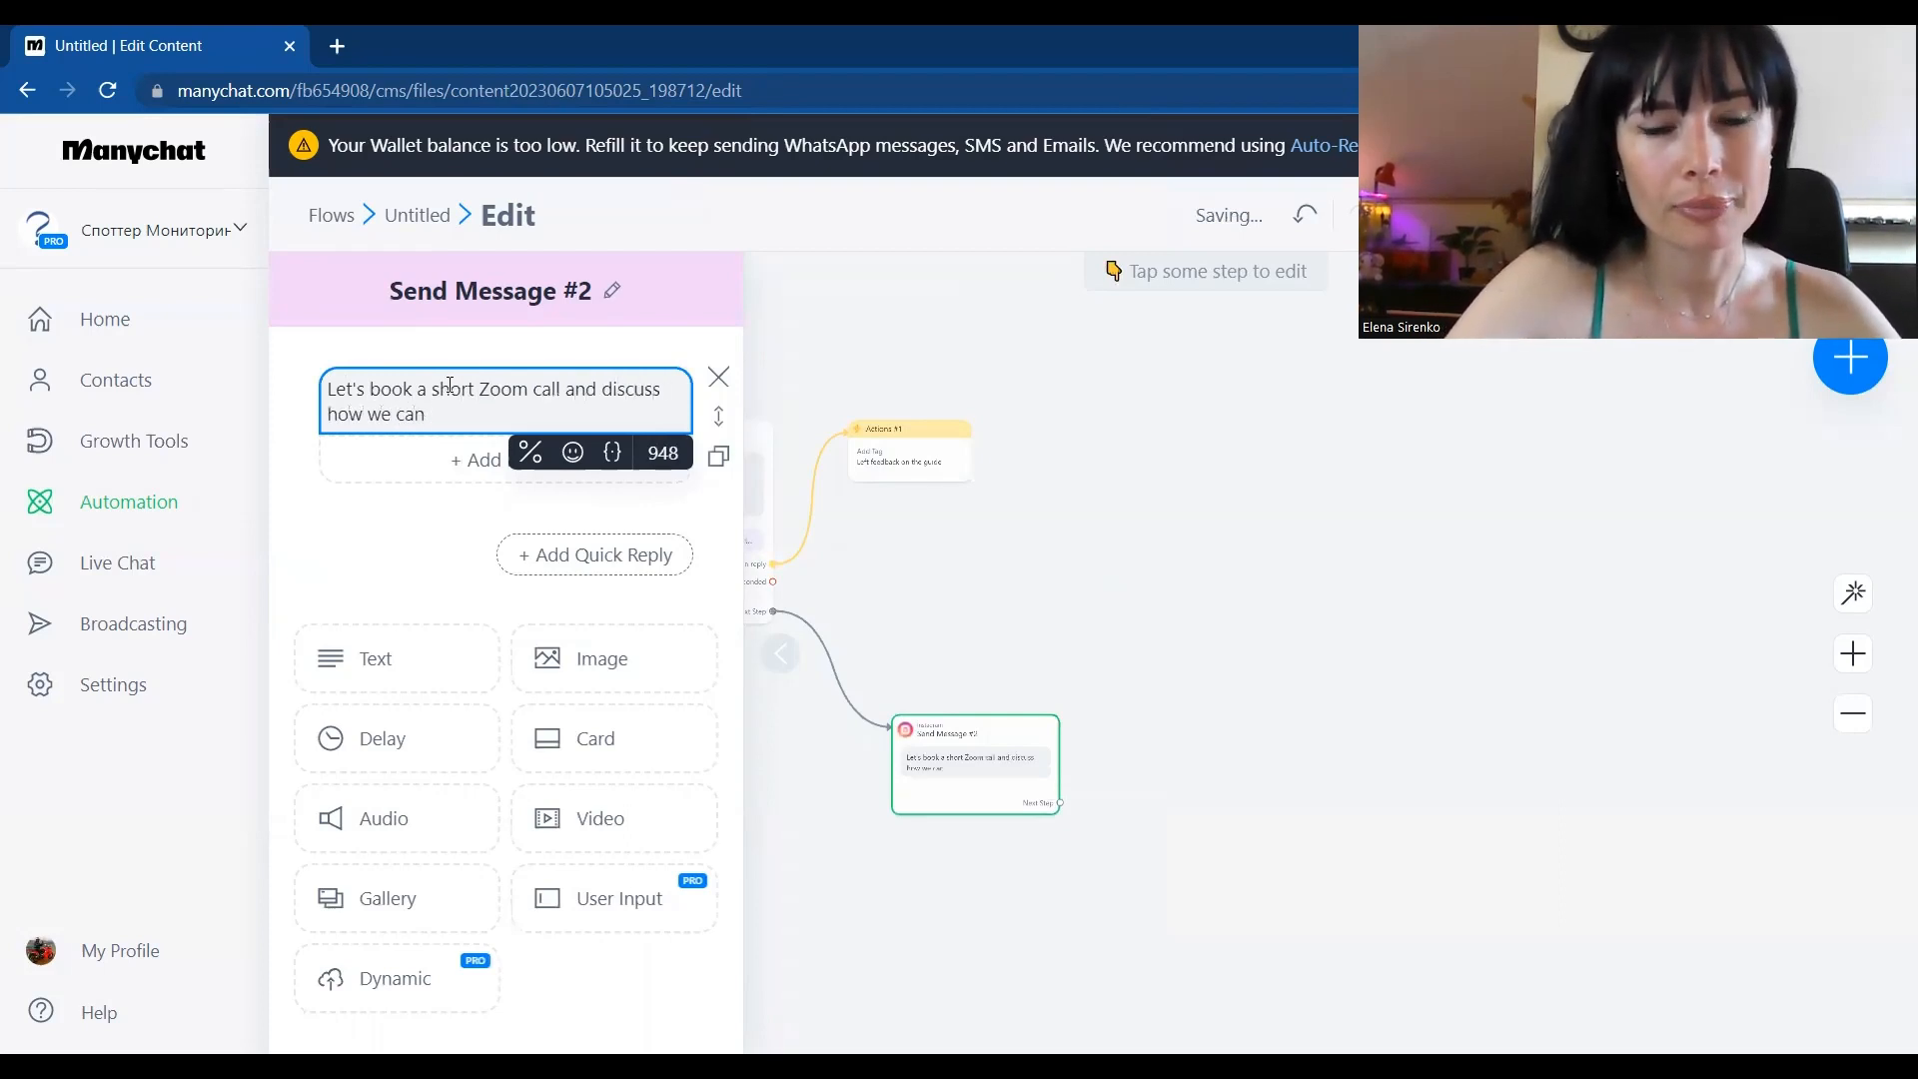
key("BackSpace")
key("BackSpace")
key("BackSpace")
key("BackSpace")
key("BackSpace")
key("BackSpace")
key("BackSpace")
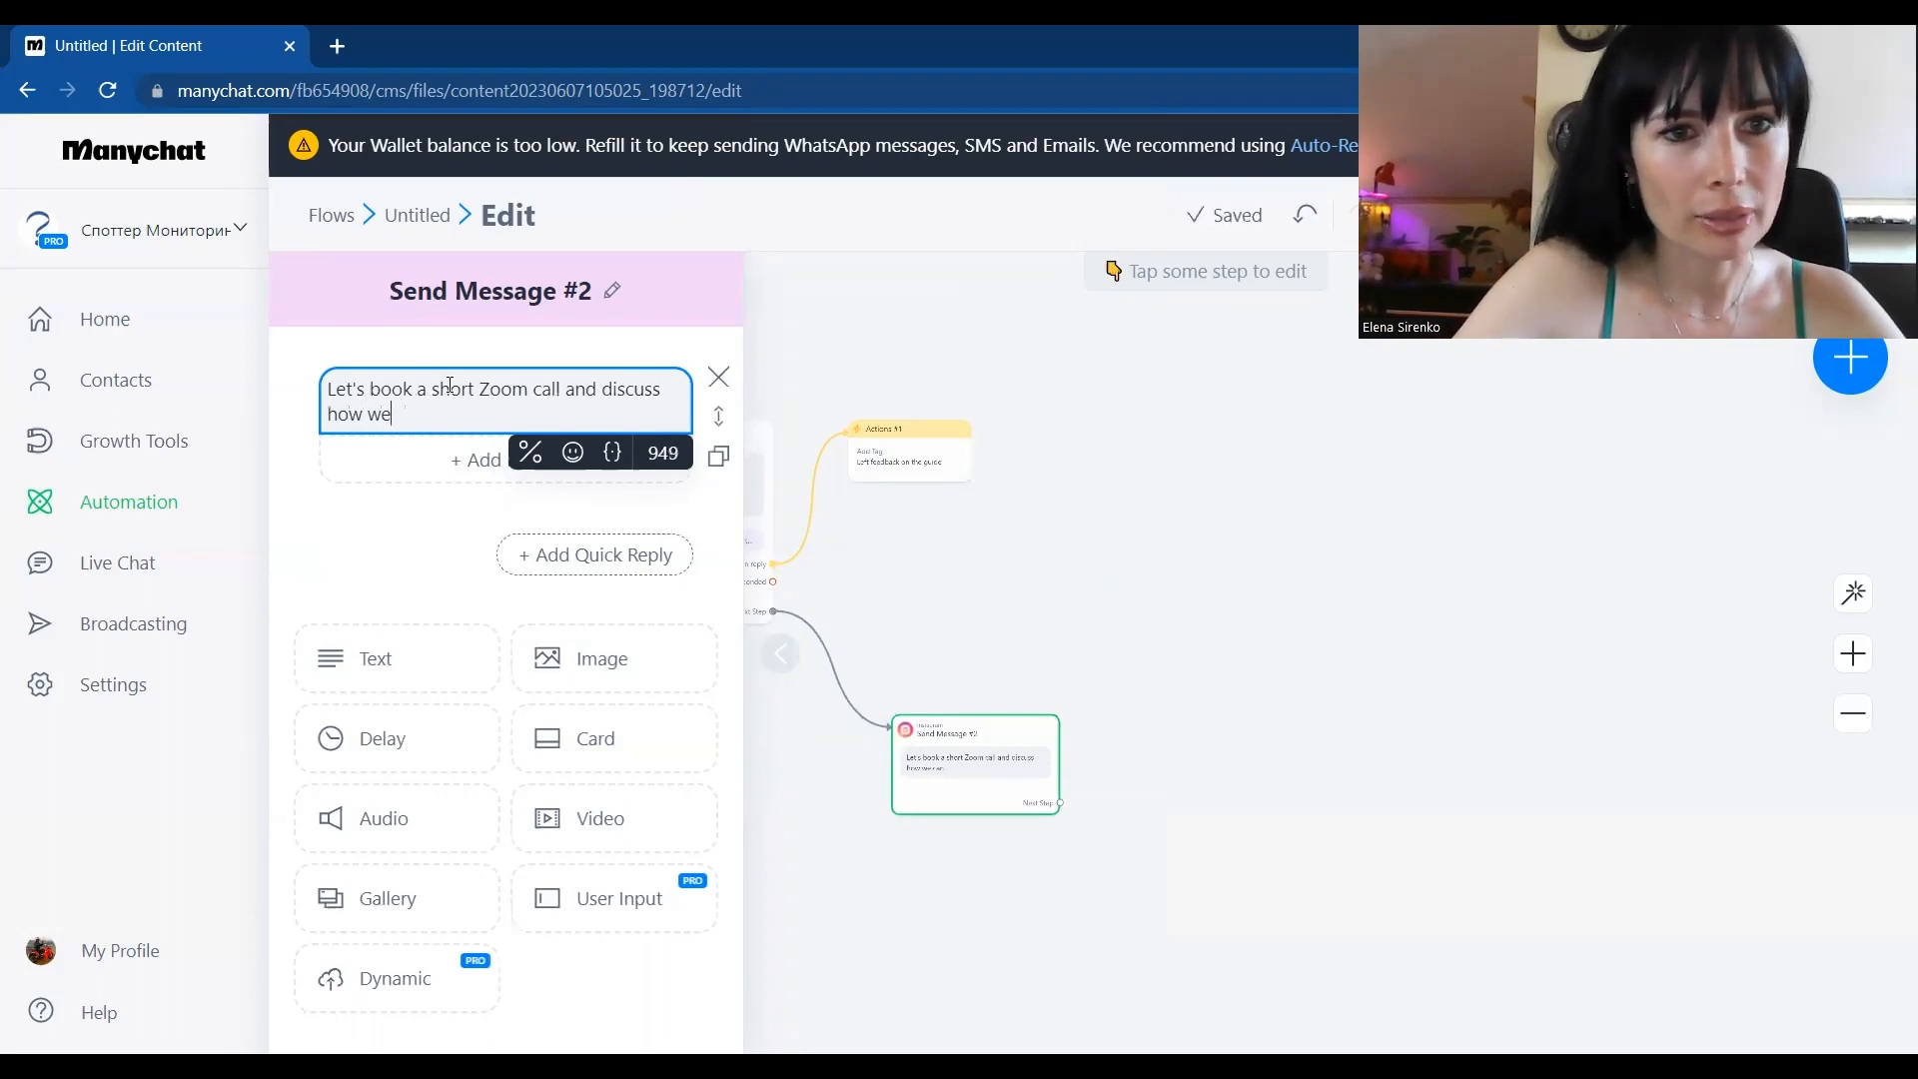
type("I can ")
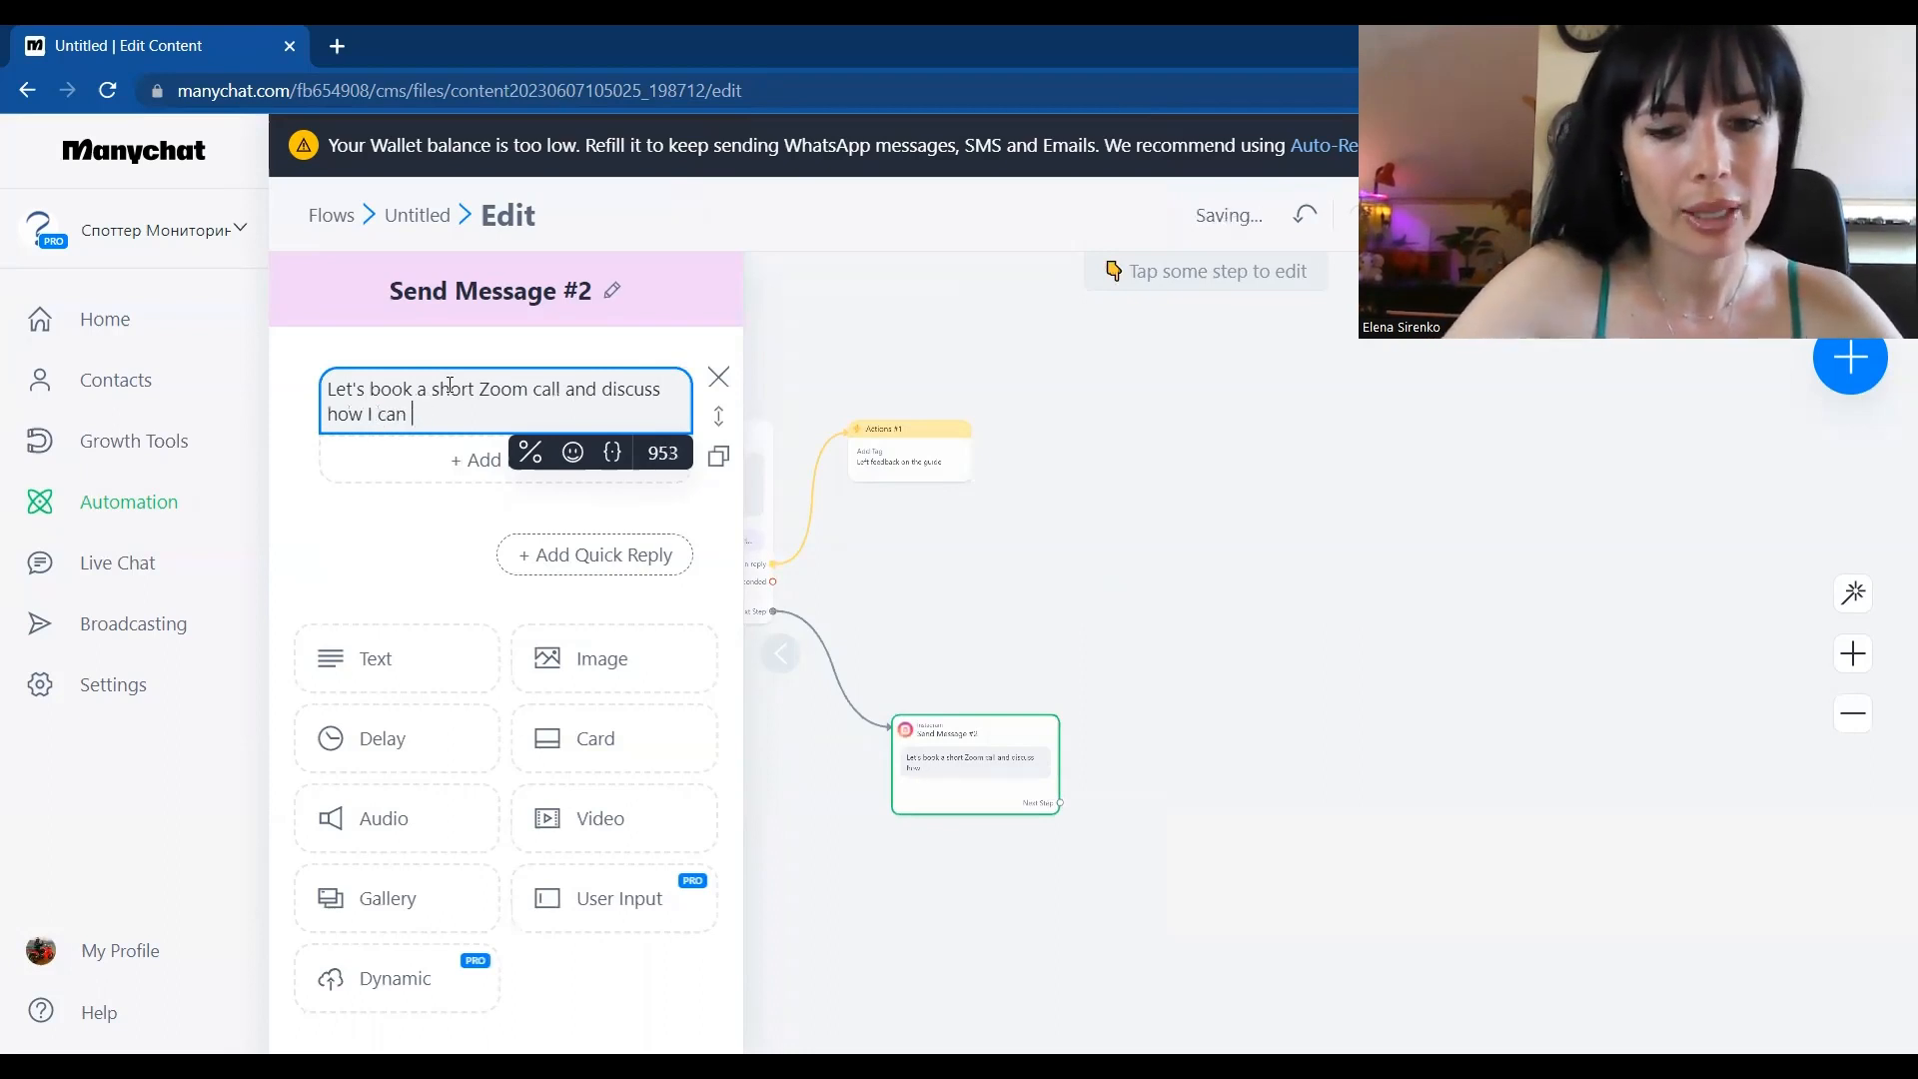
type("help you ")
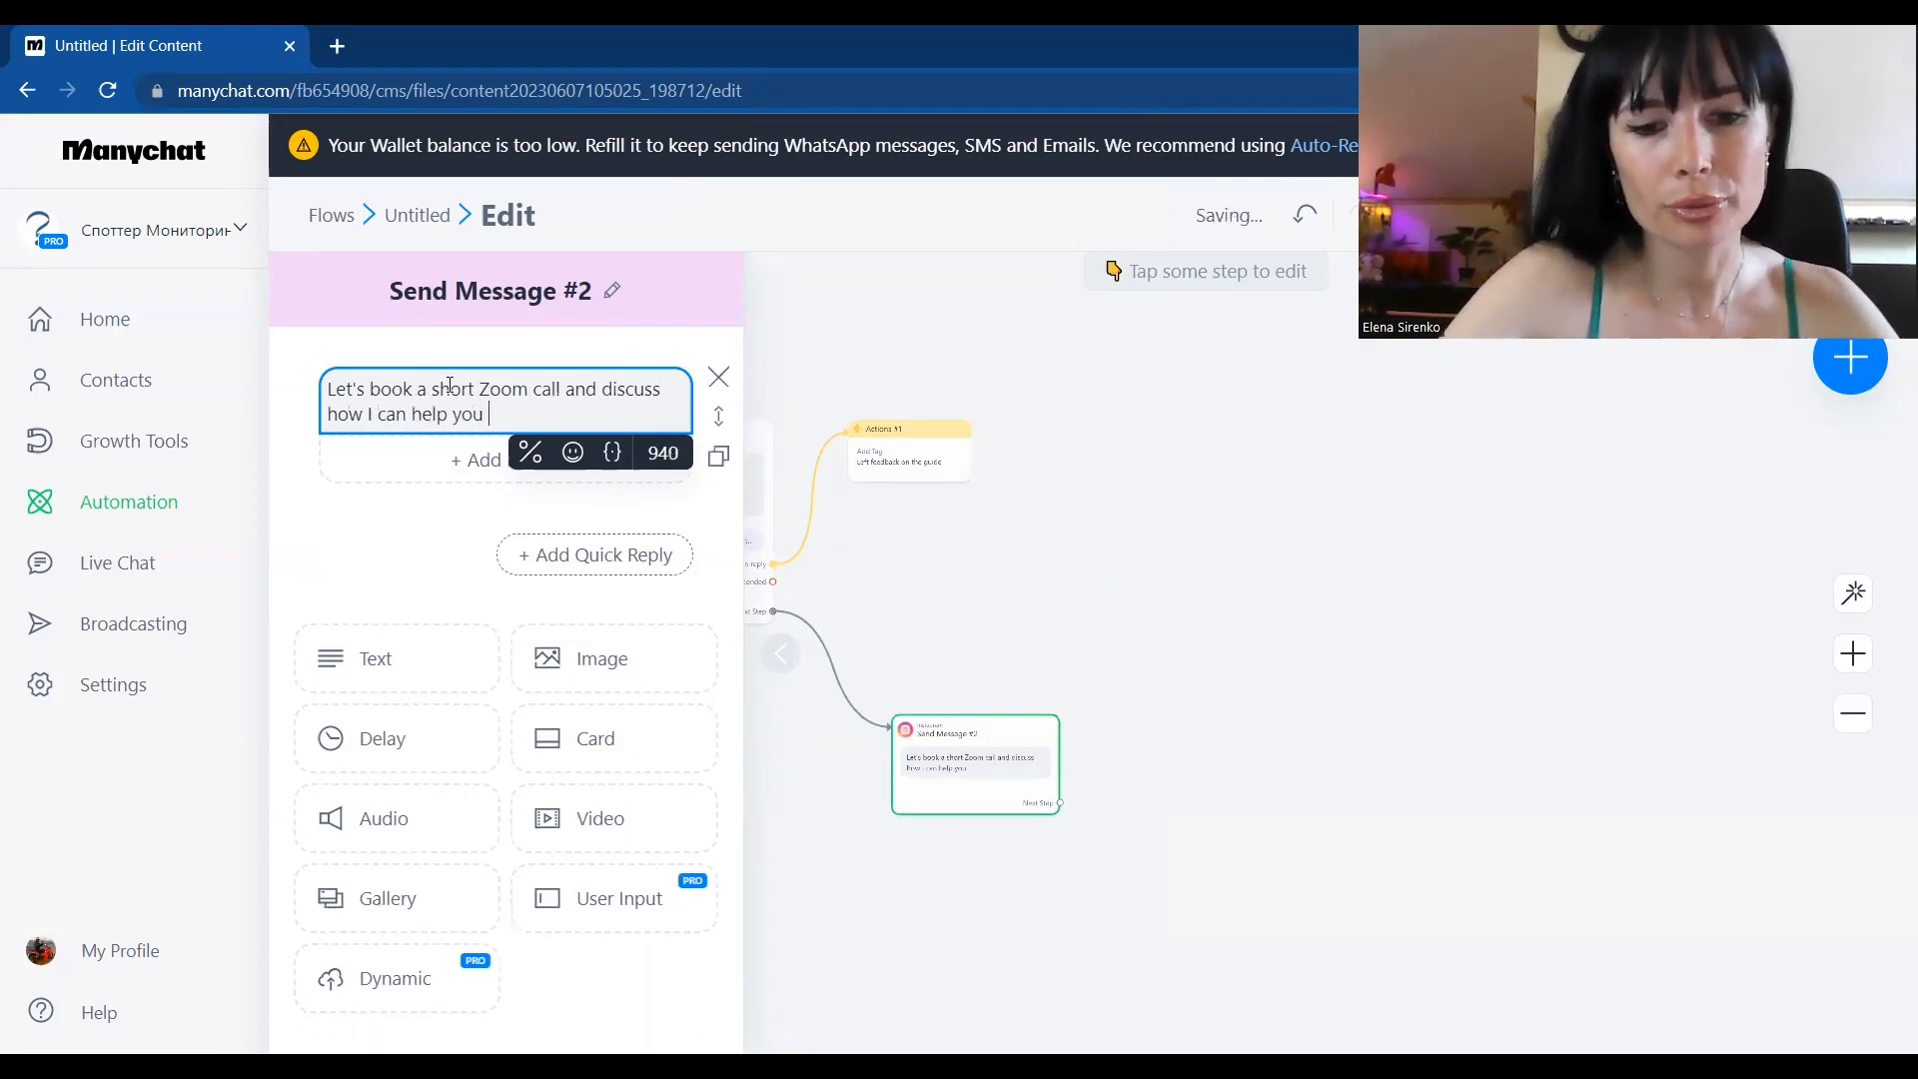
type("boost your s")
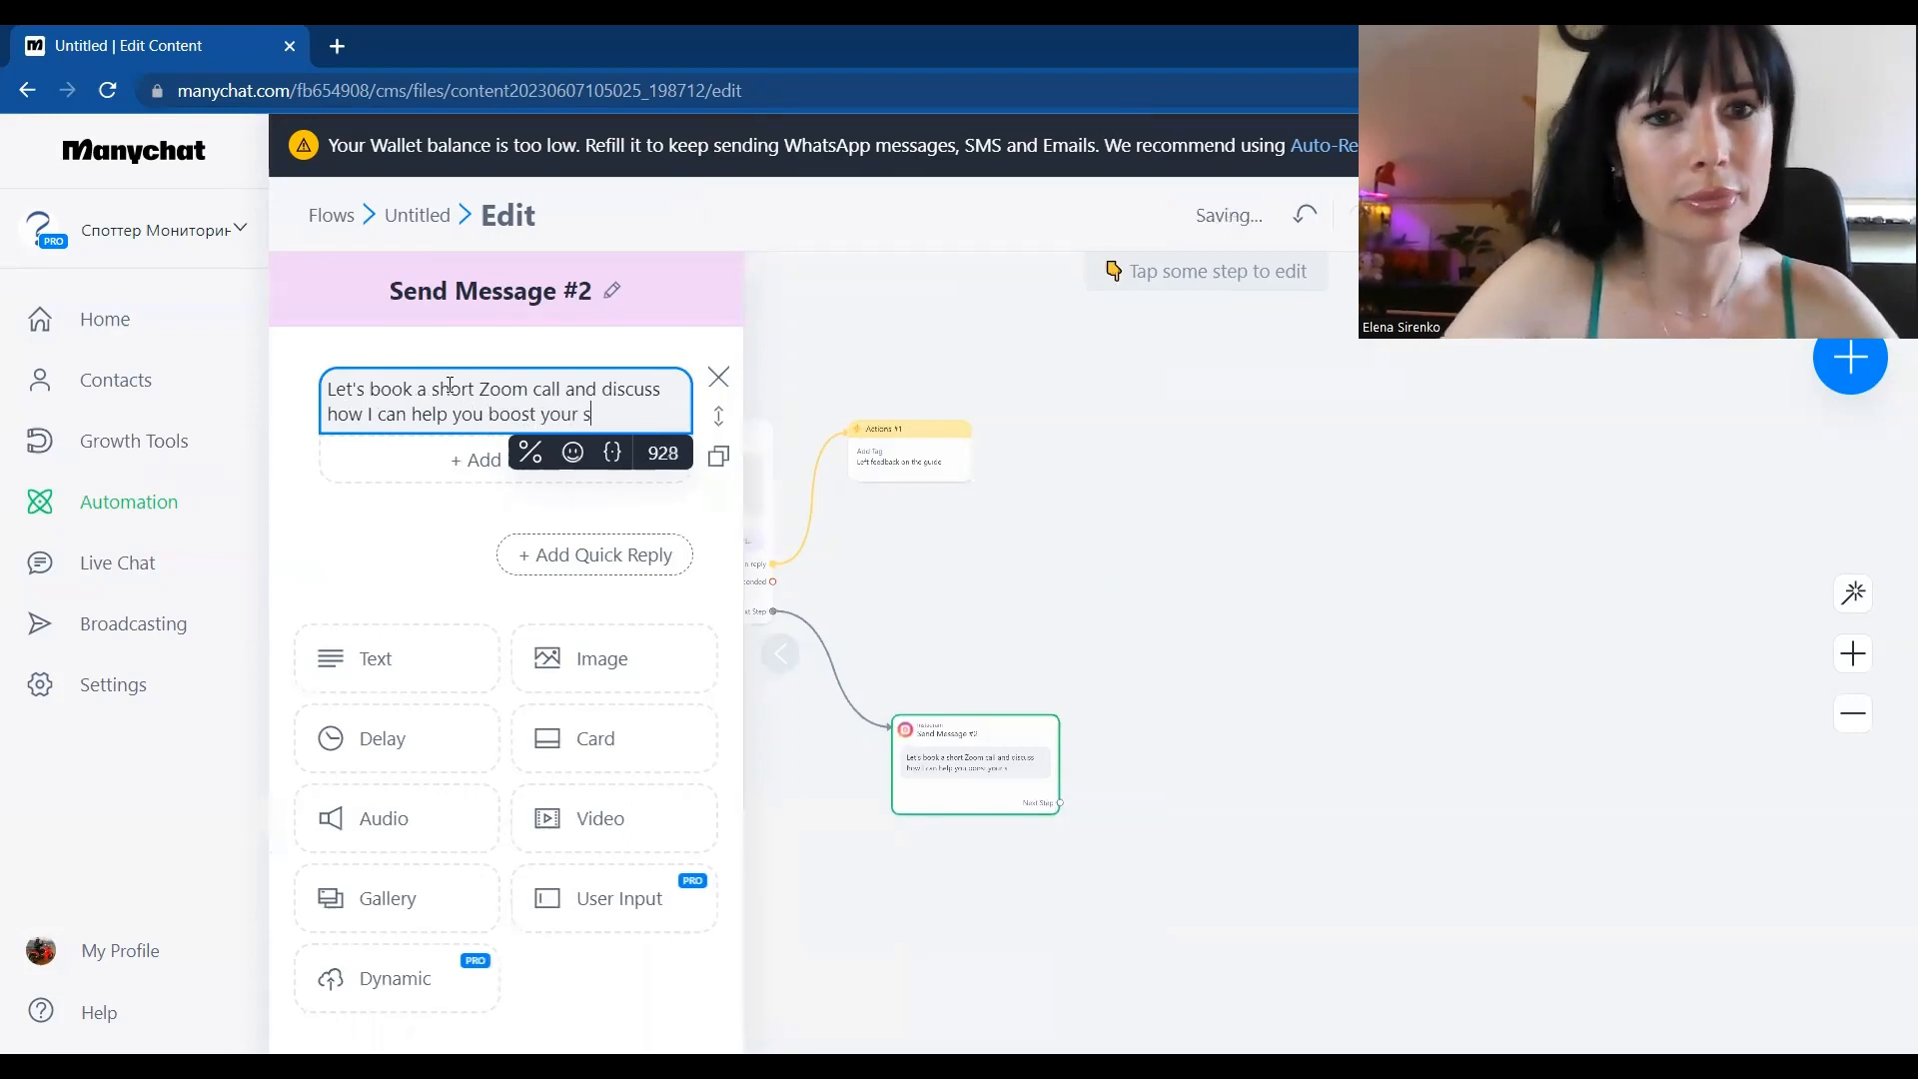
type("ales on")
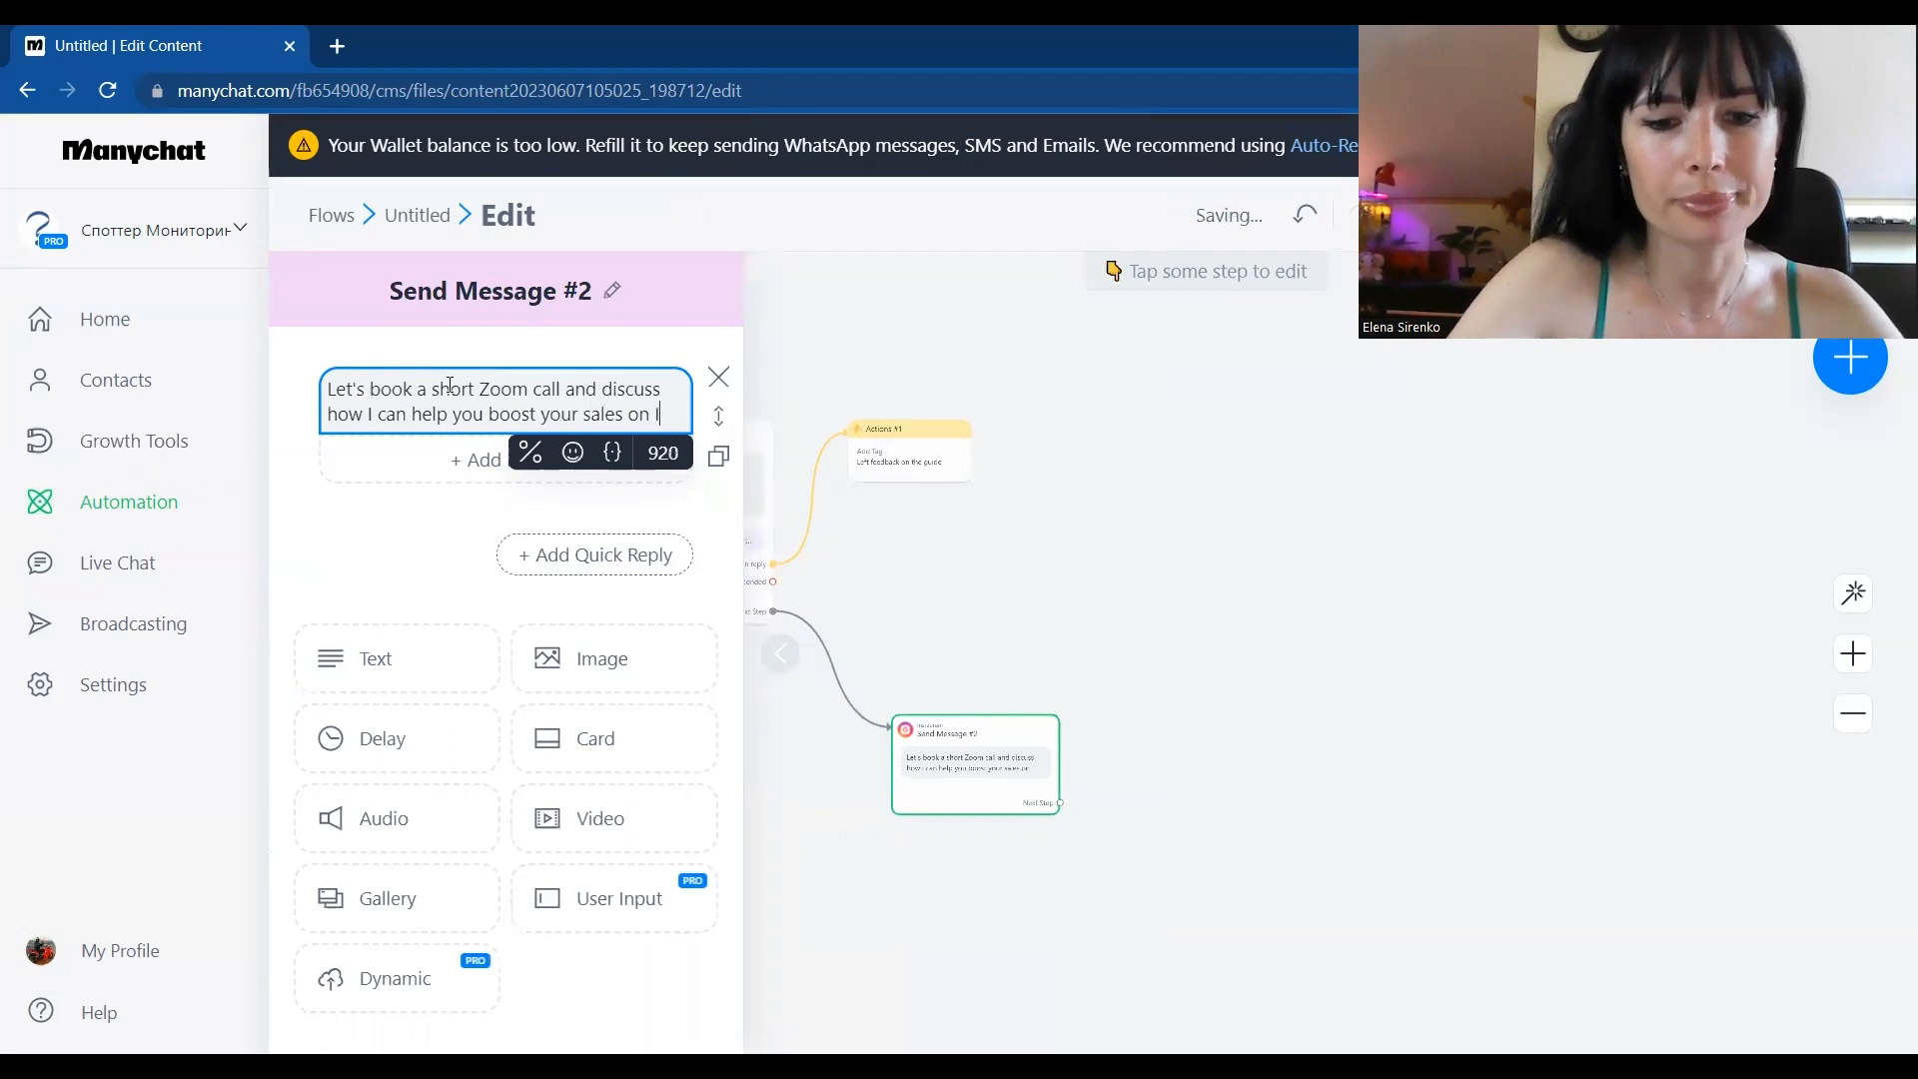
type(" Instagram")
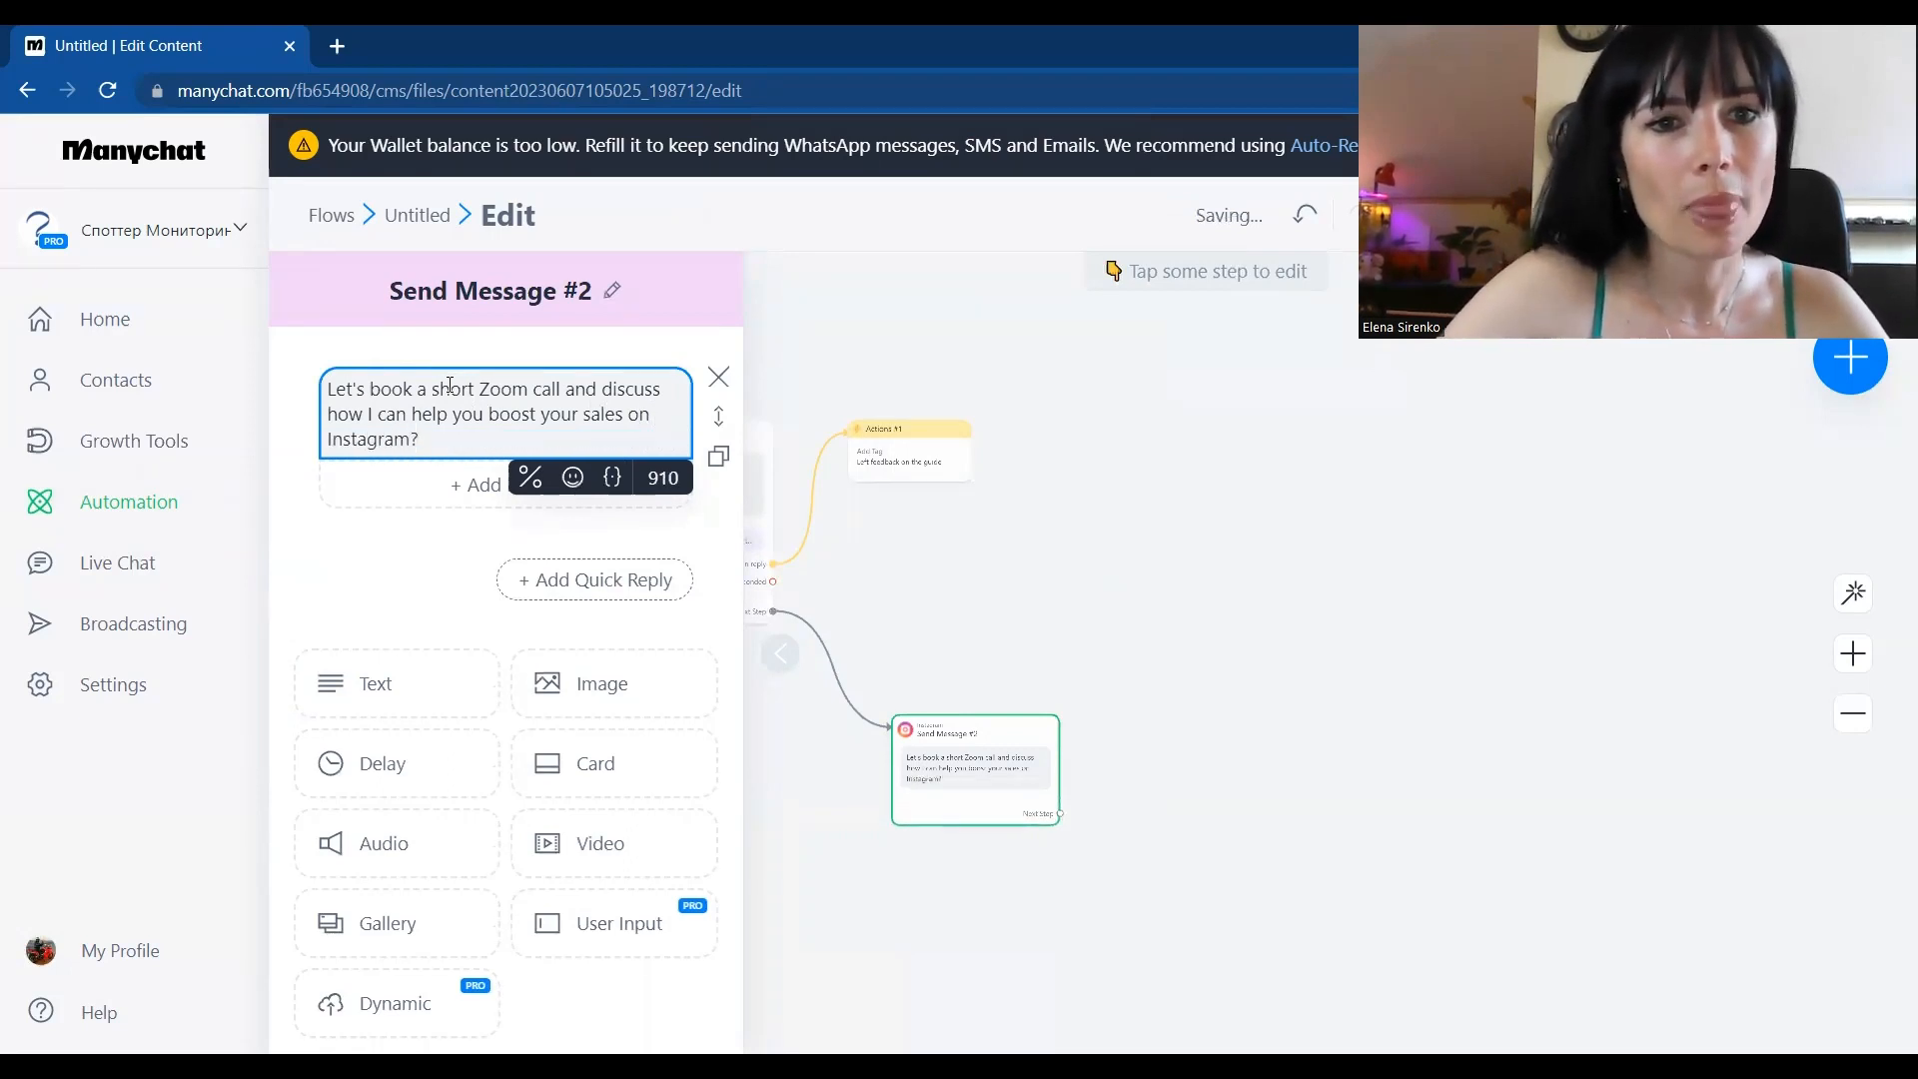
type("?")
Add a blank line and "Click the button to reserve your spot" to the message, ending with the curved down-arrow emoji
key("Return")
key("Return")
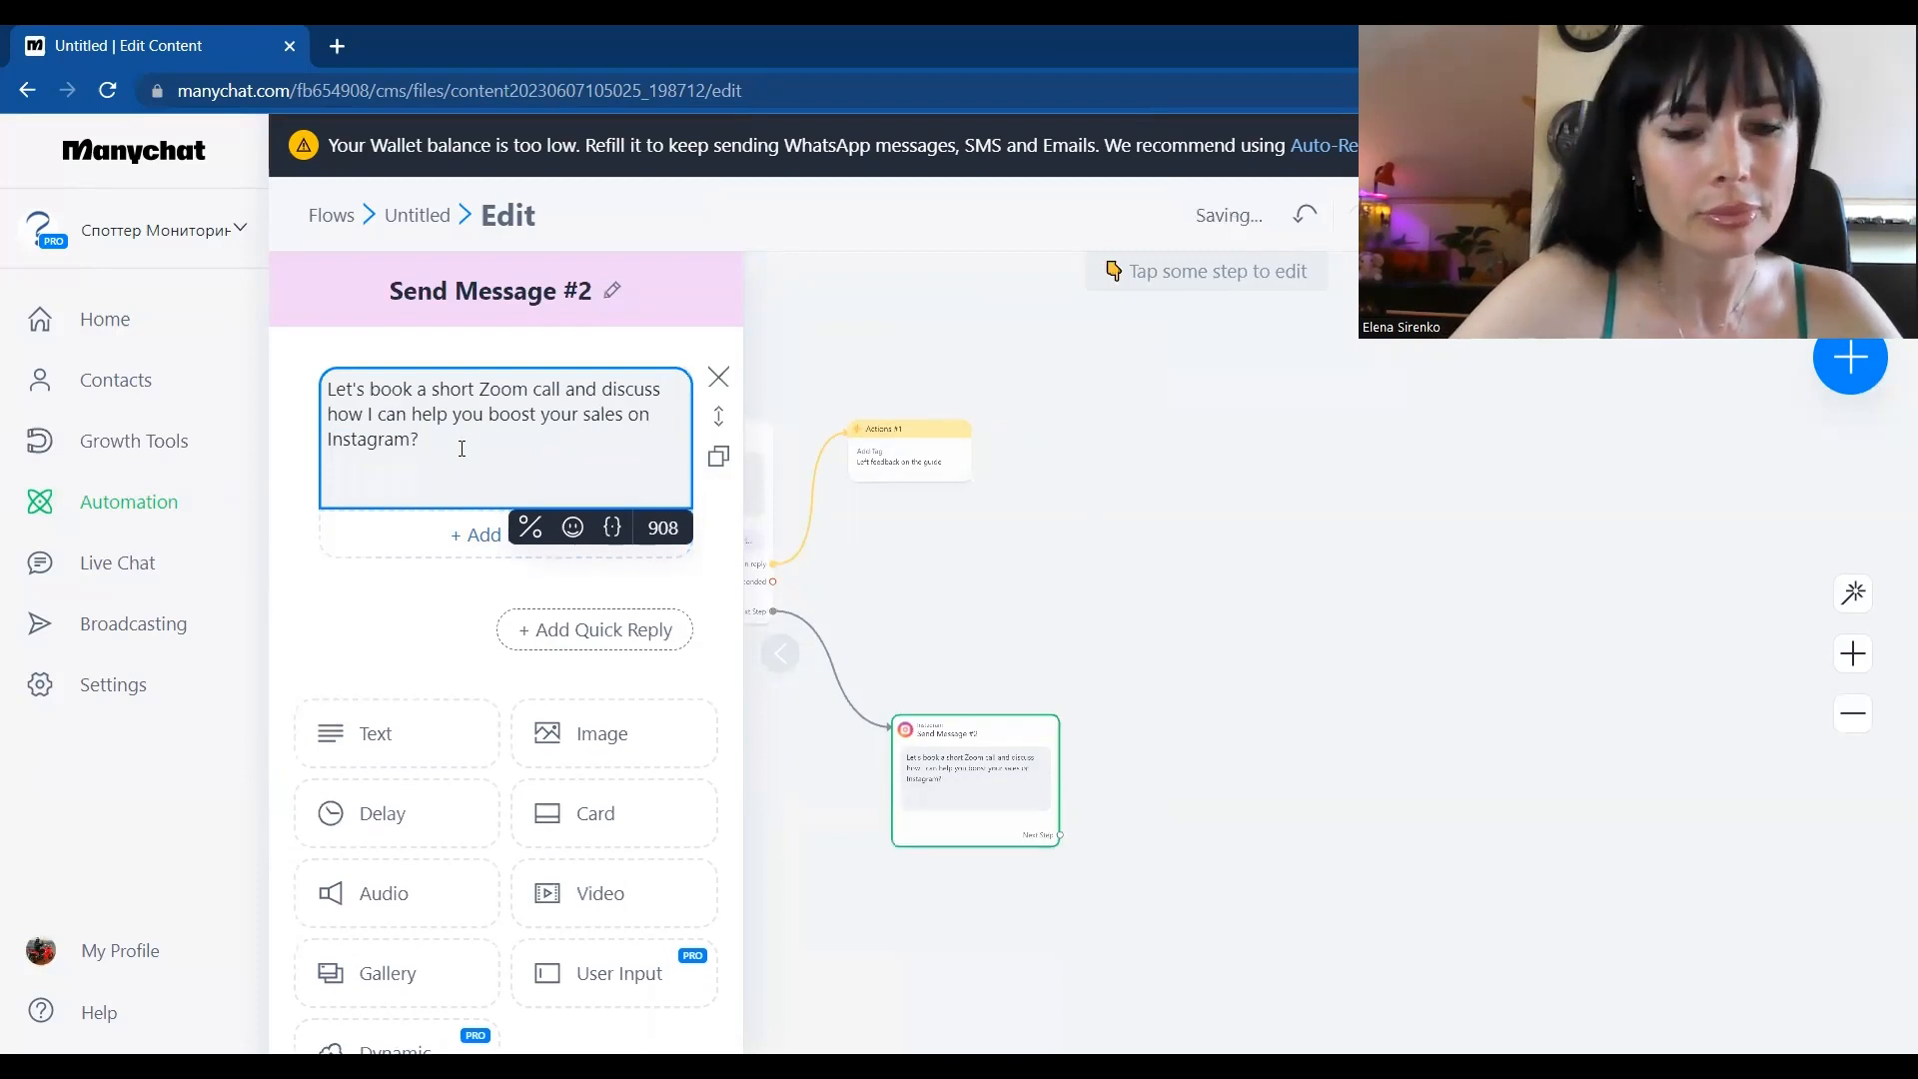
type("Clic")
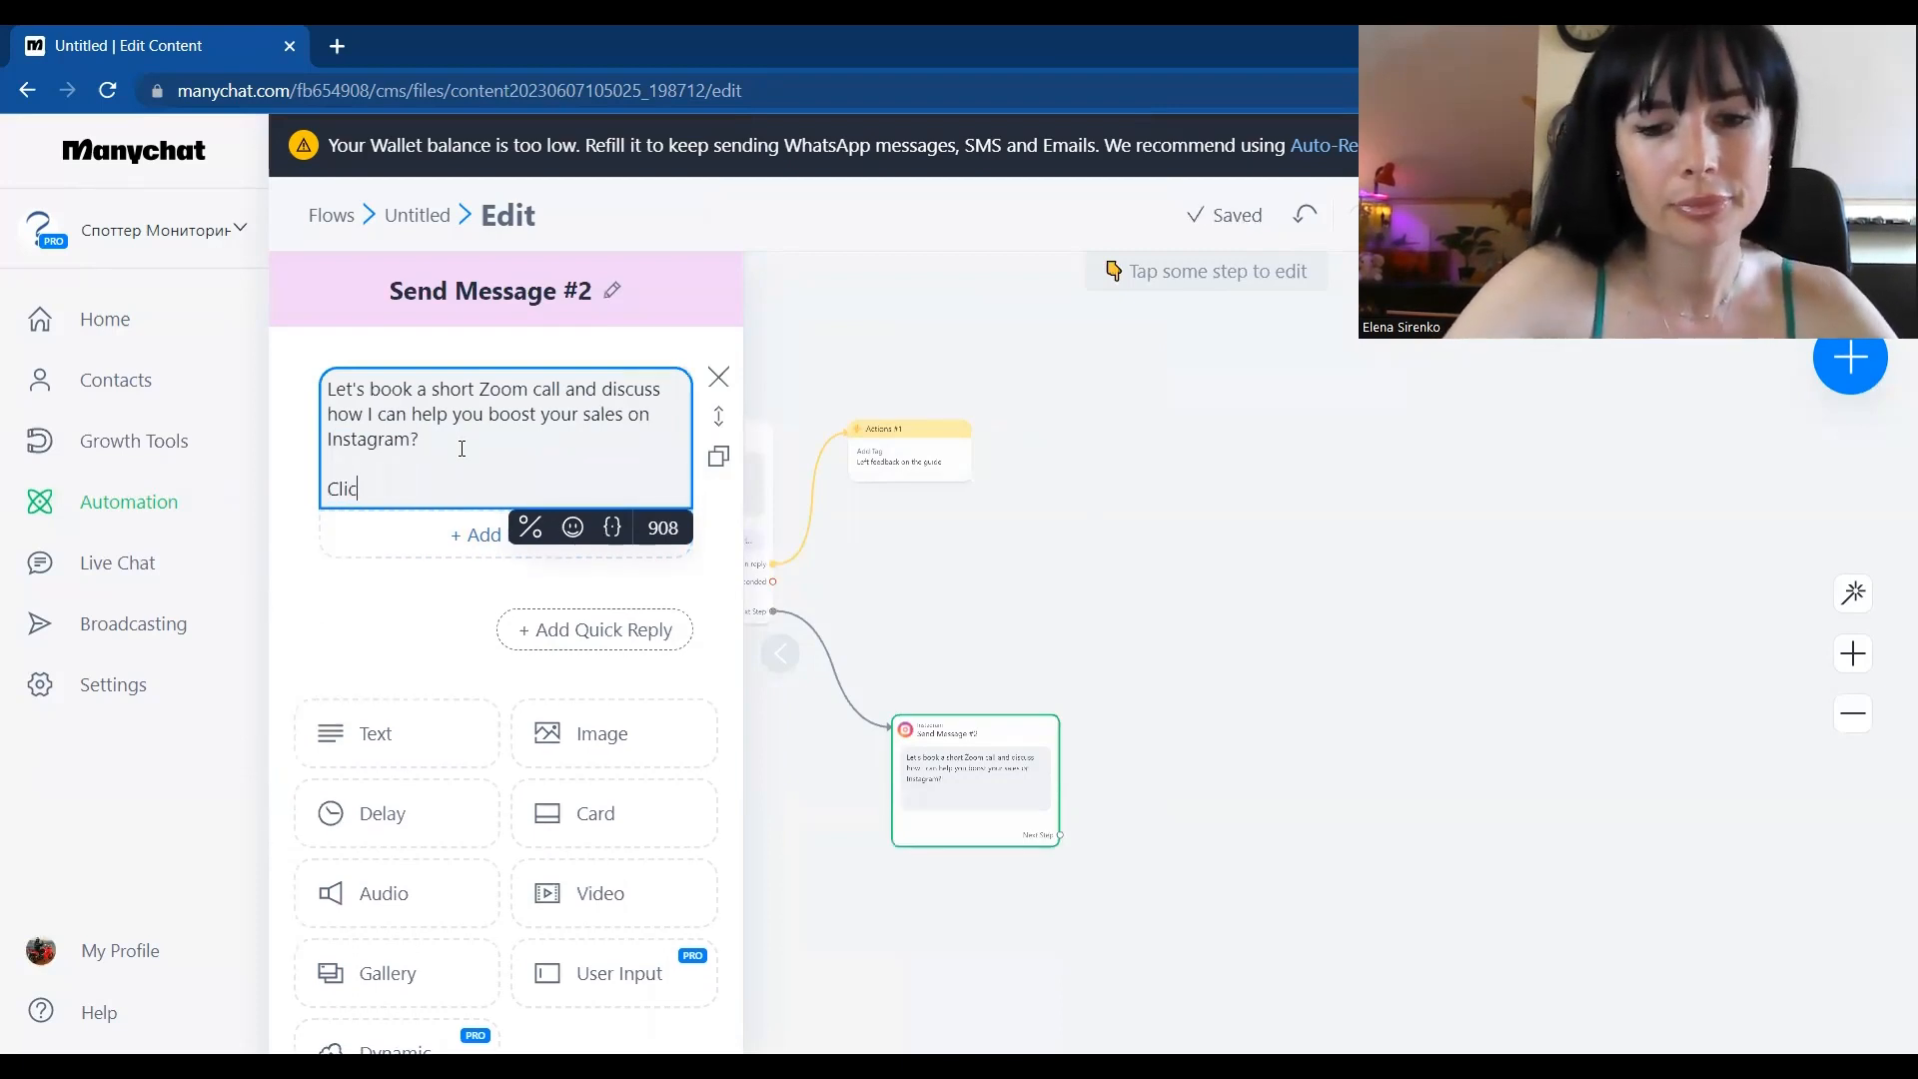
type("k the buttom")
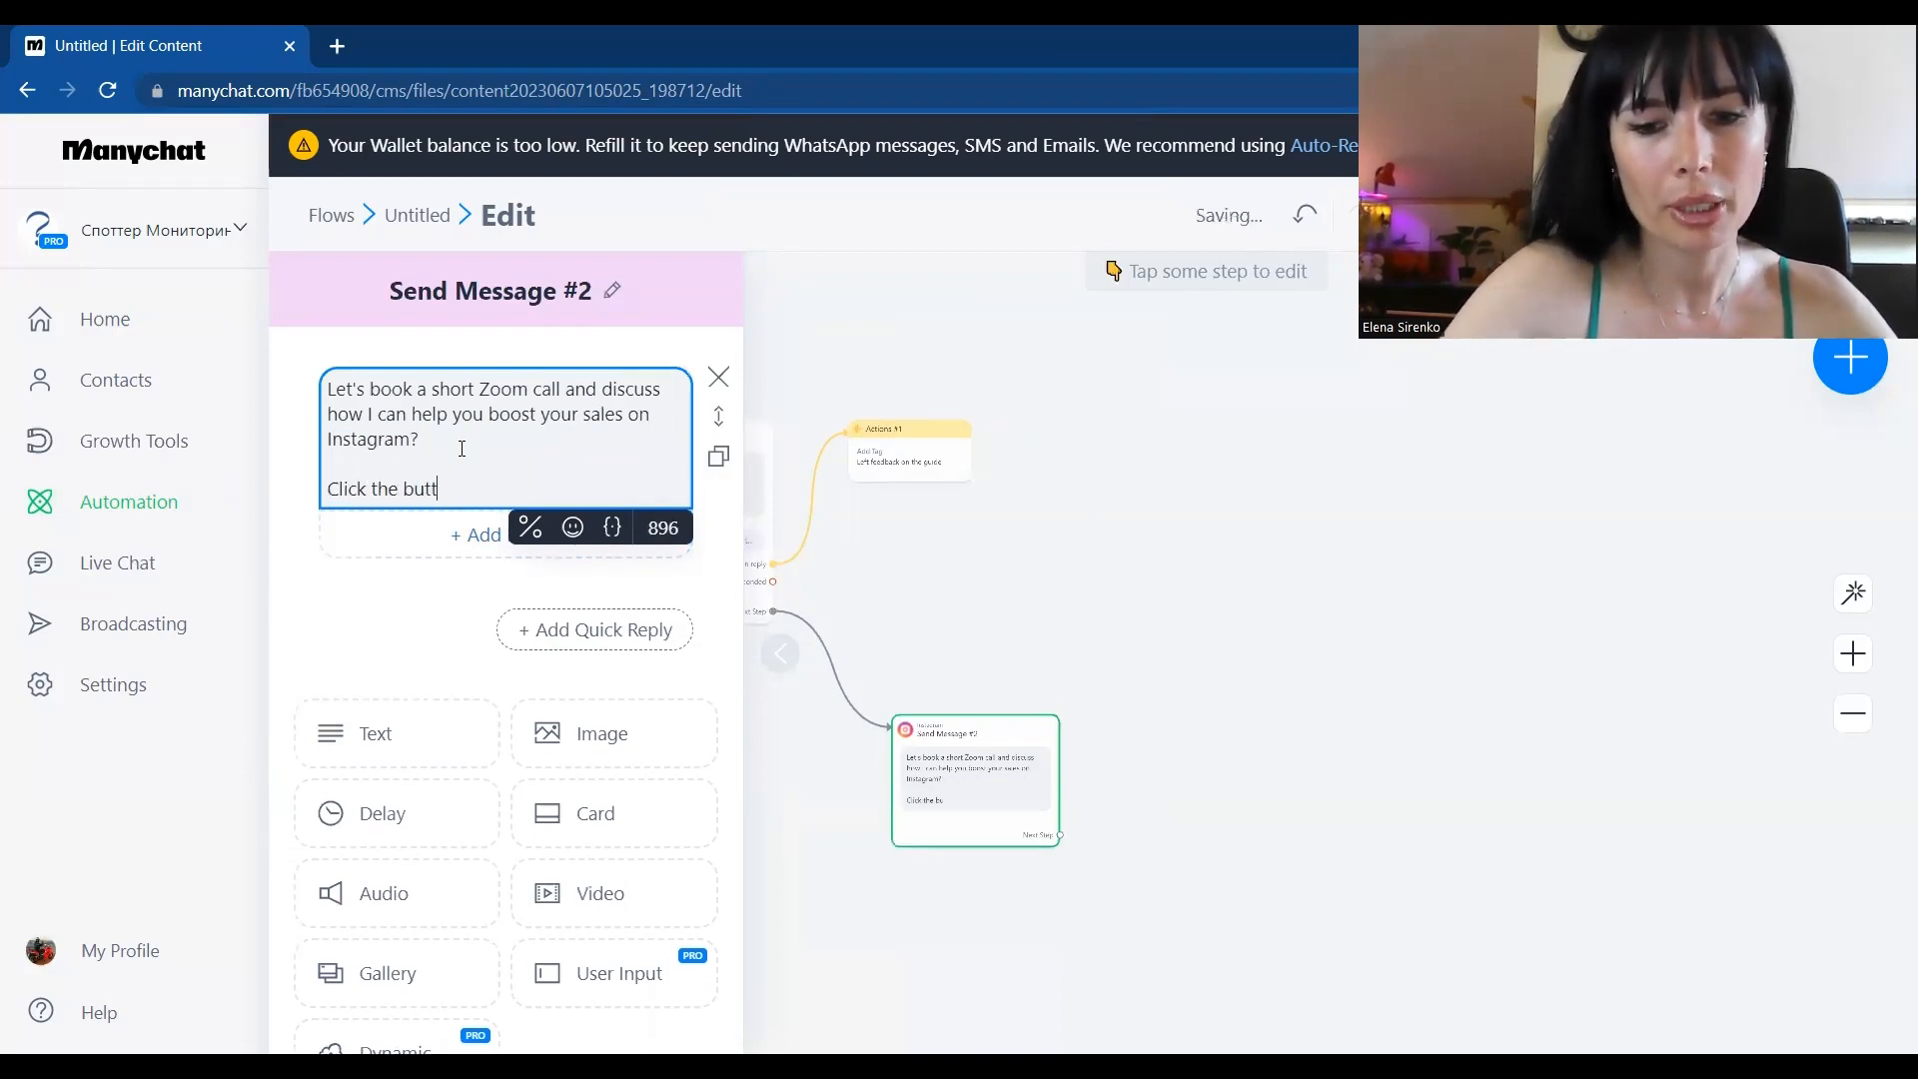
key("BackSpace")
key("BackSpace")
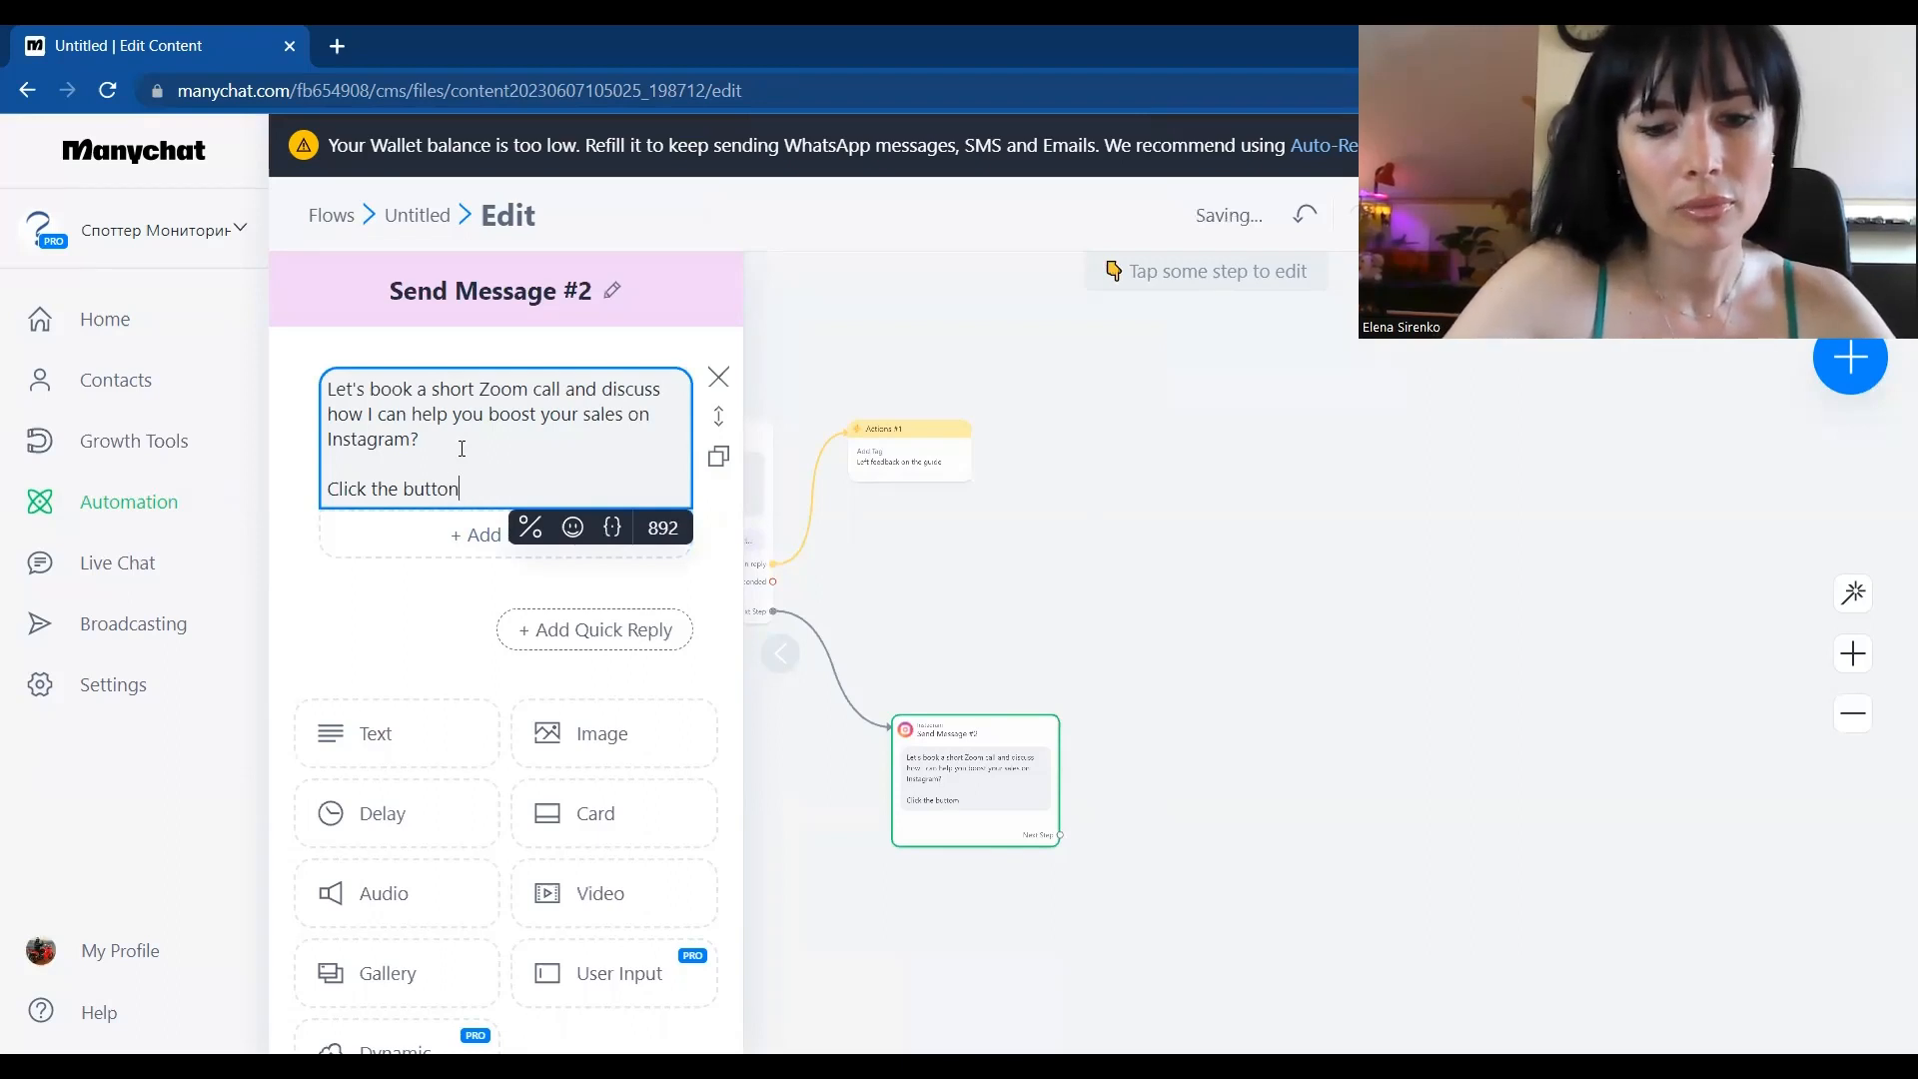
type("n to r")
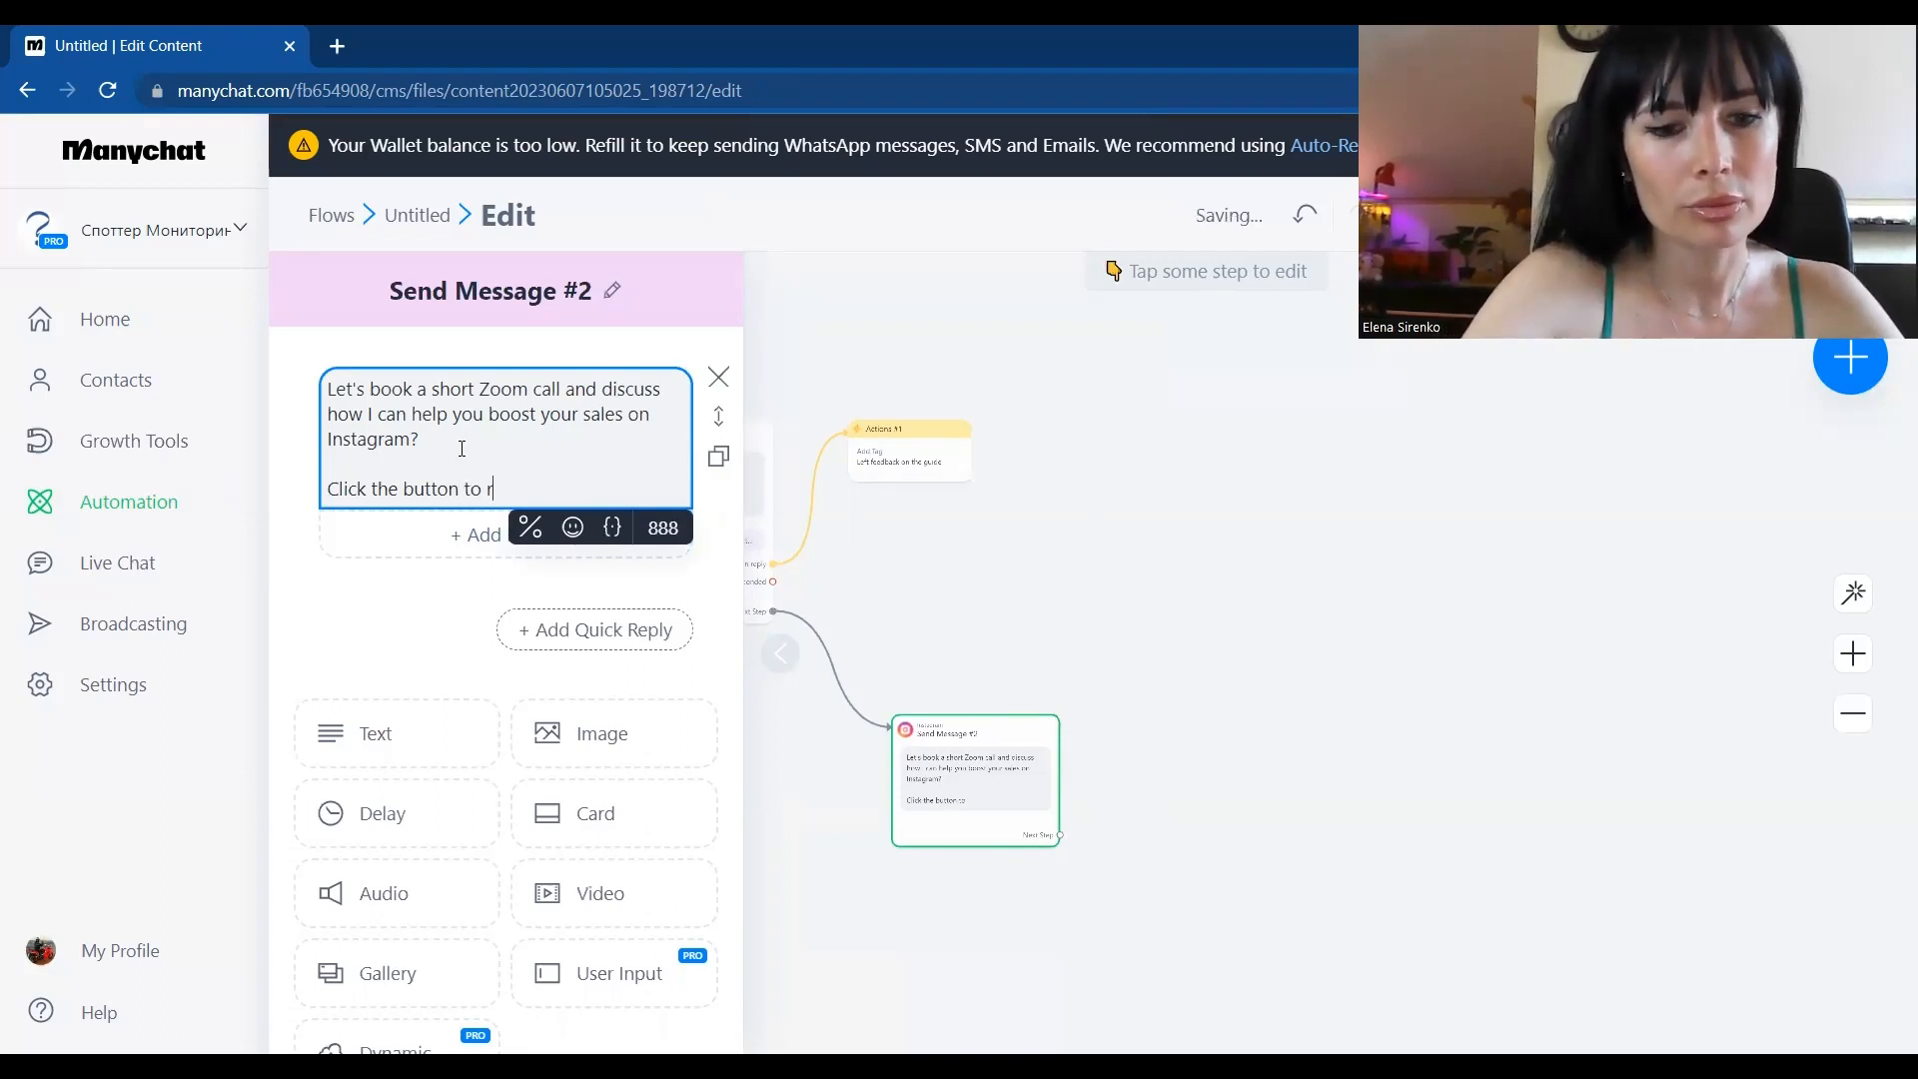
type("eserve")
type("y")
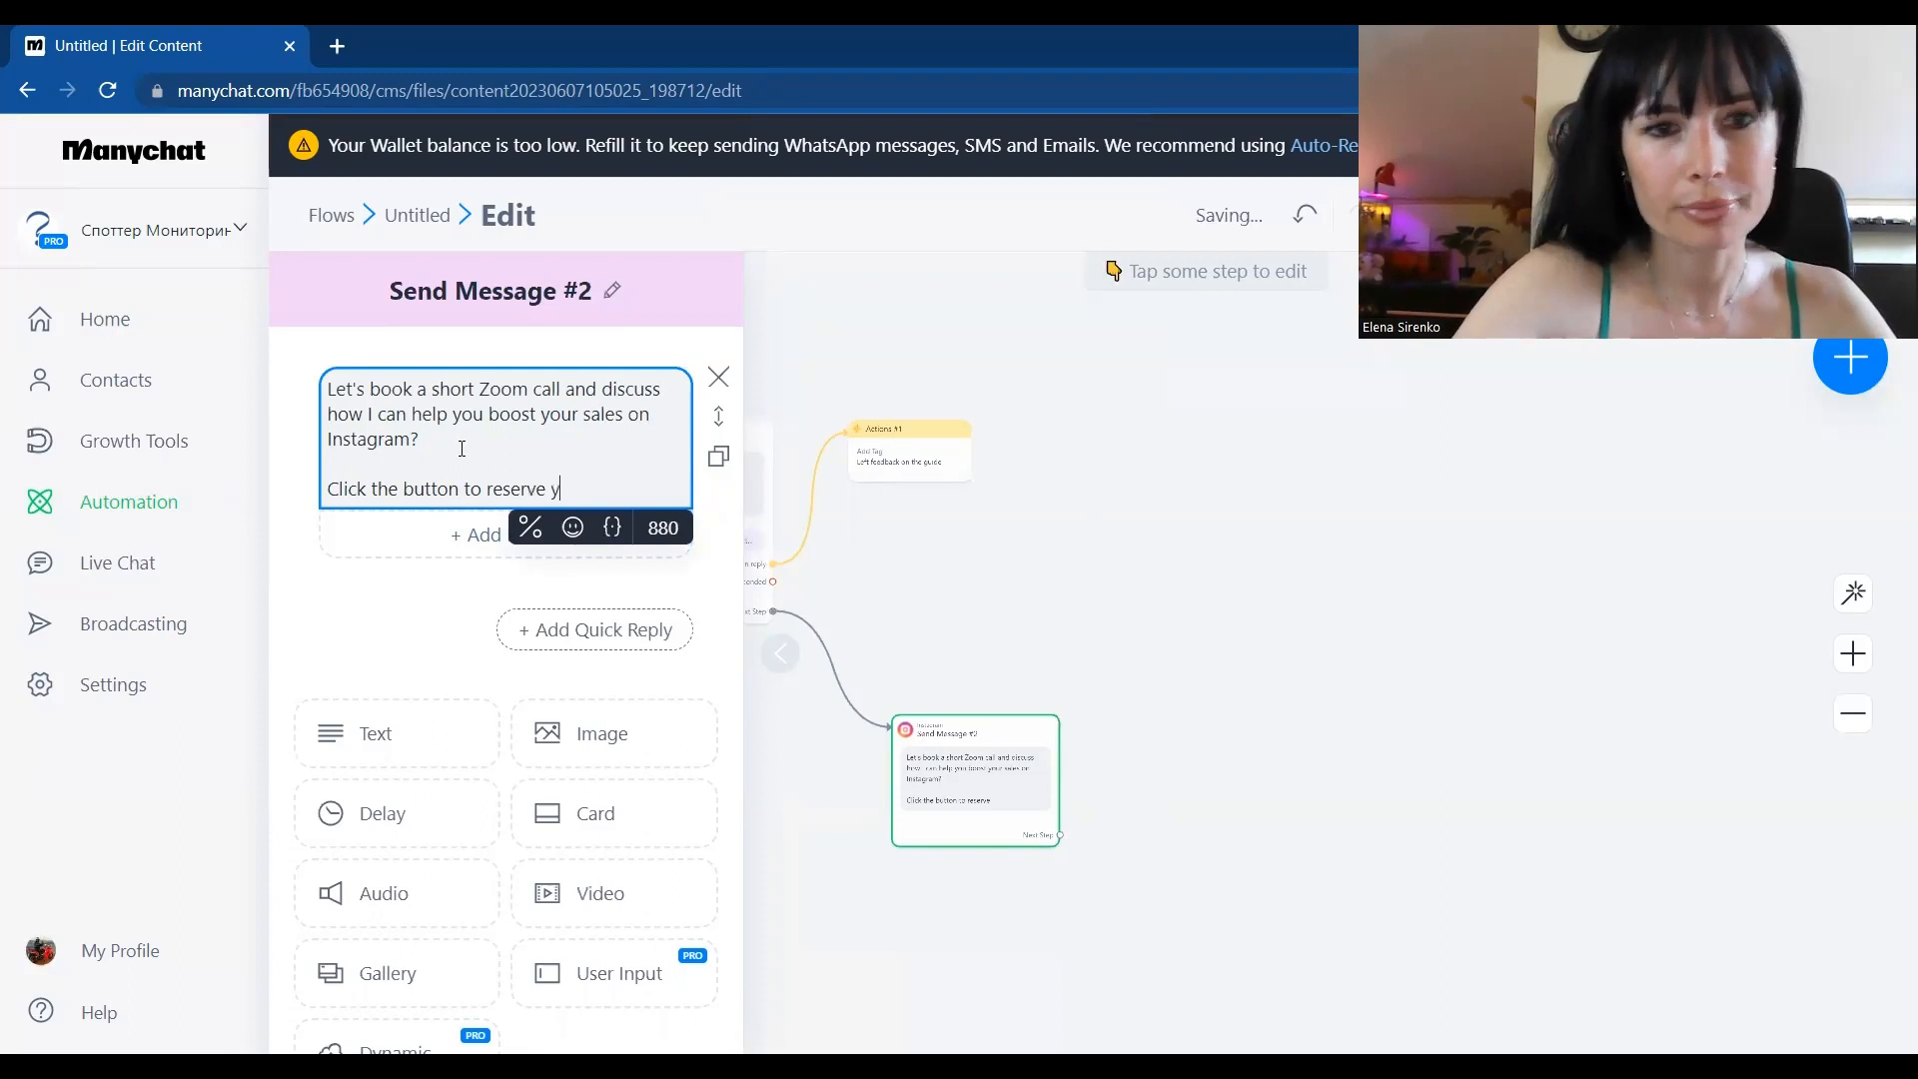
type("our spo")
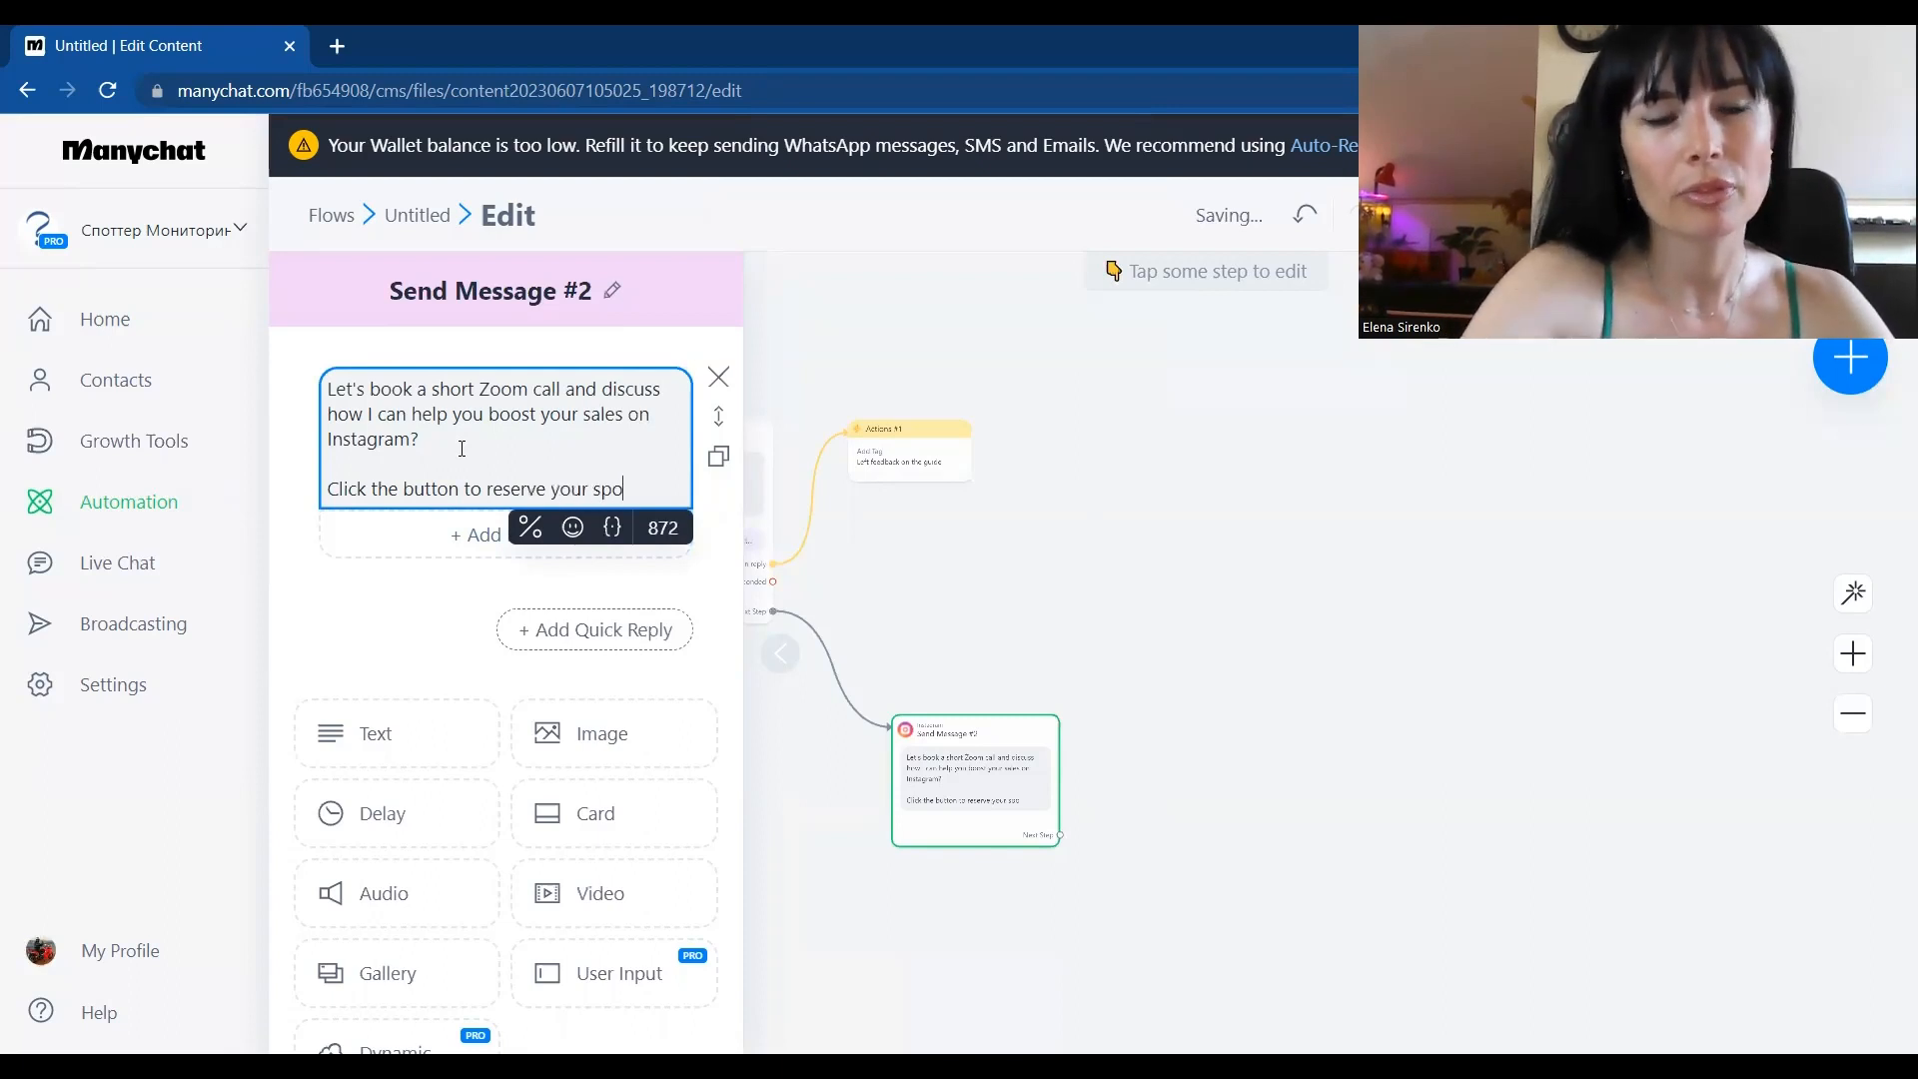
left_click(572, 527)
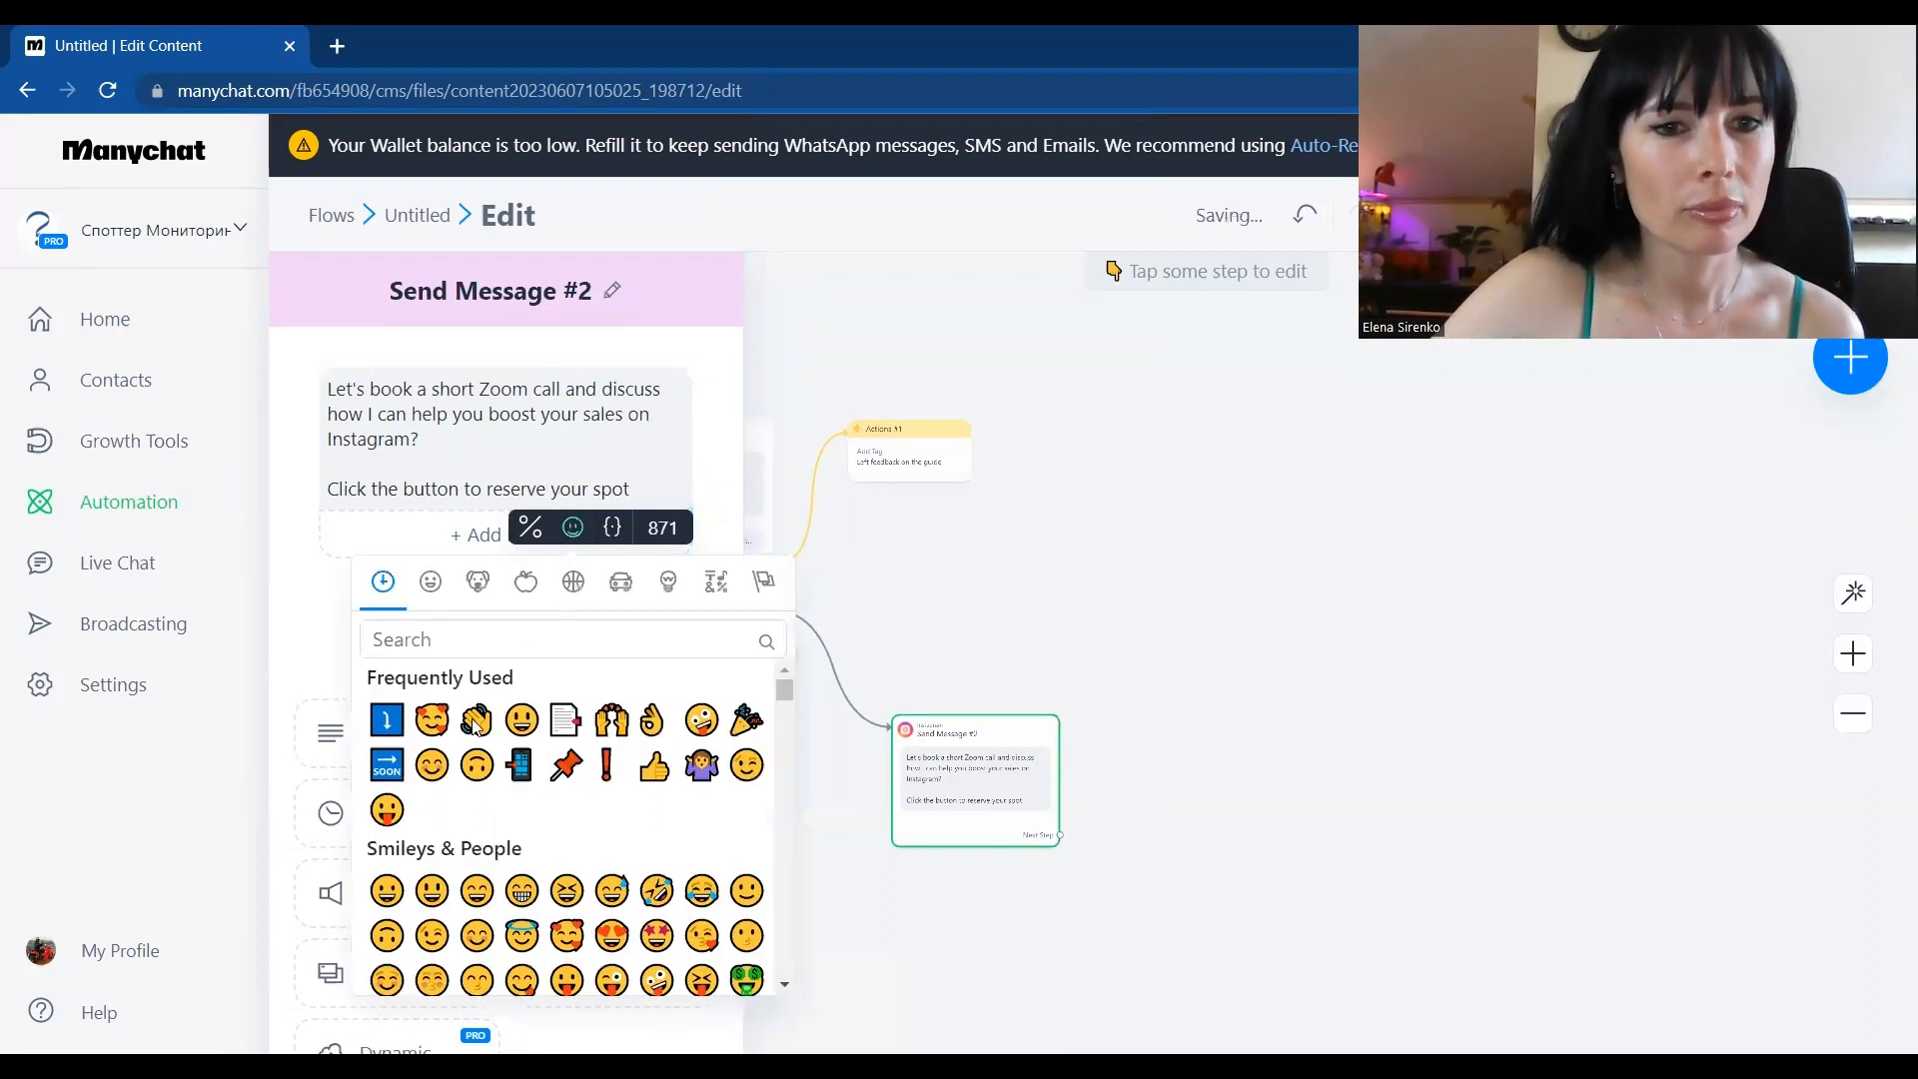
left_click(385, 721)
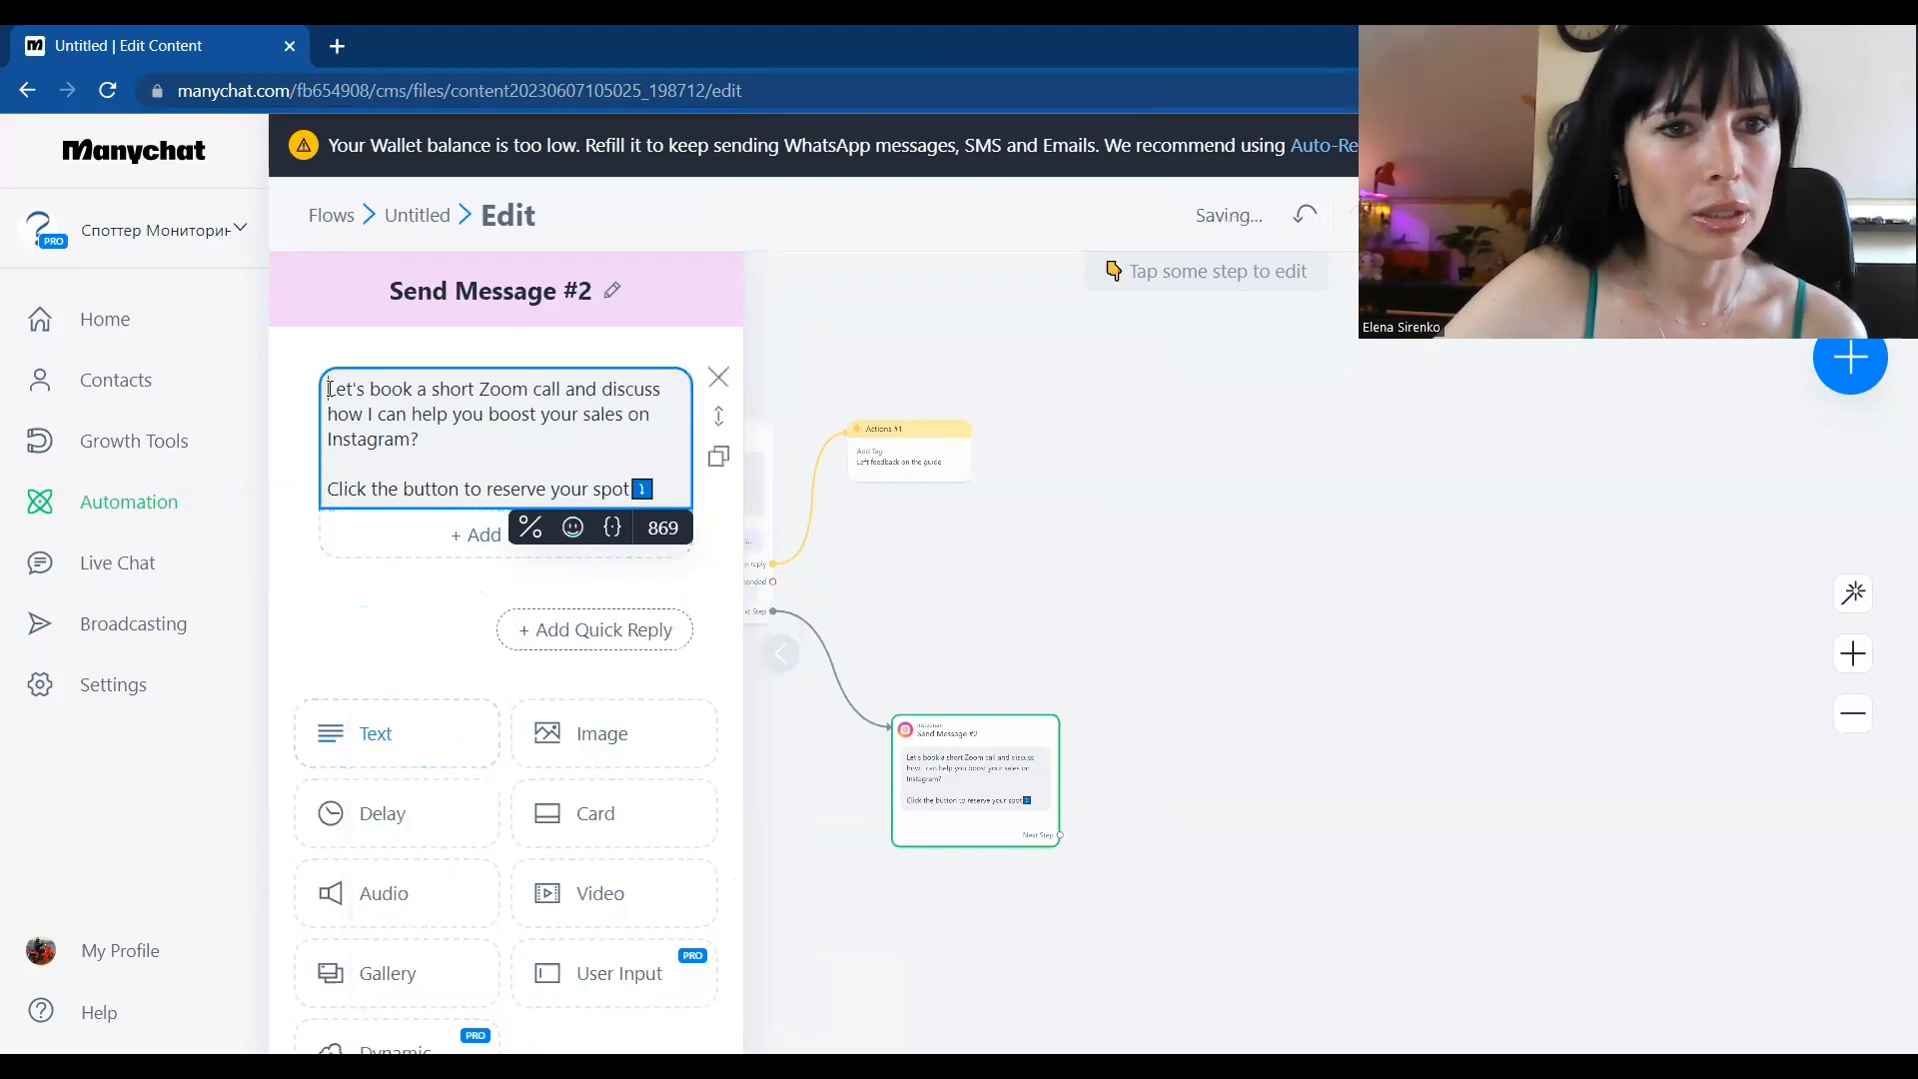
Insert the right-pointing hand emoji at the start of the Zoom call message
left_click(572, 527)
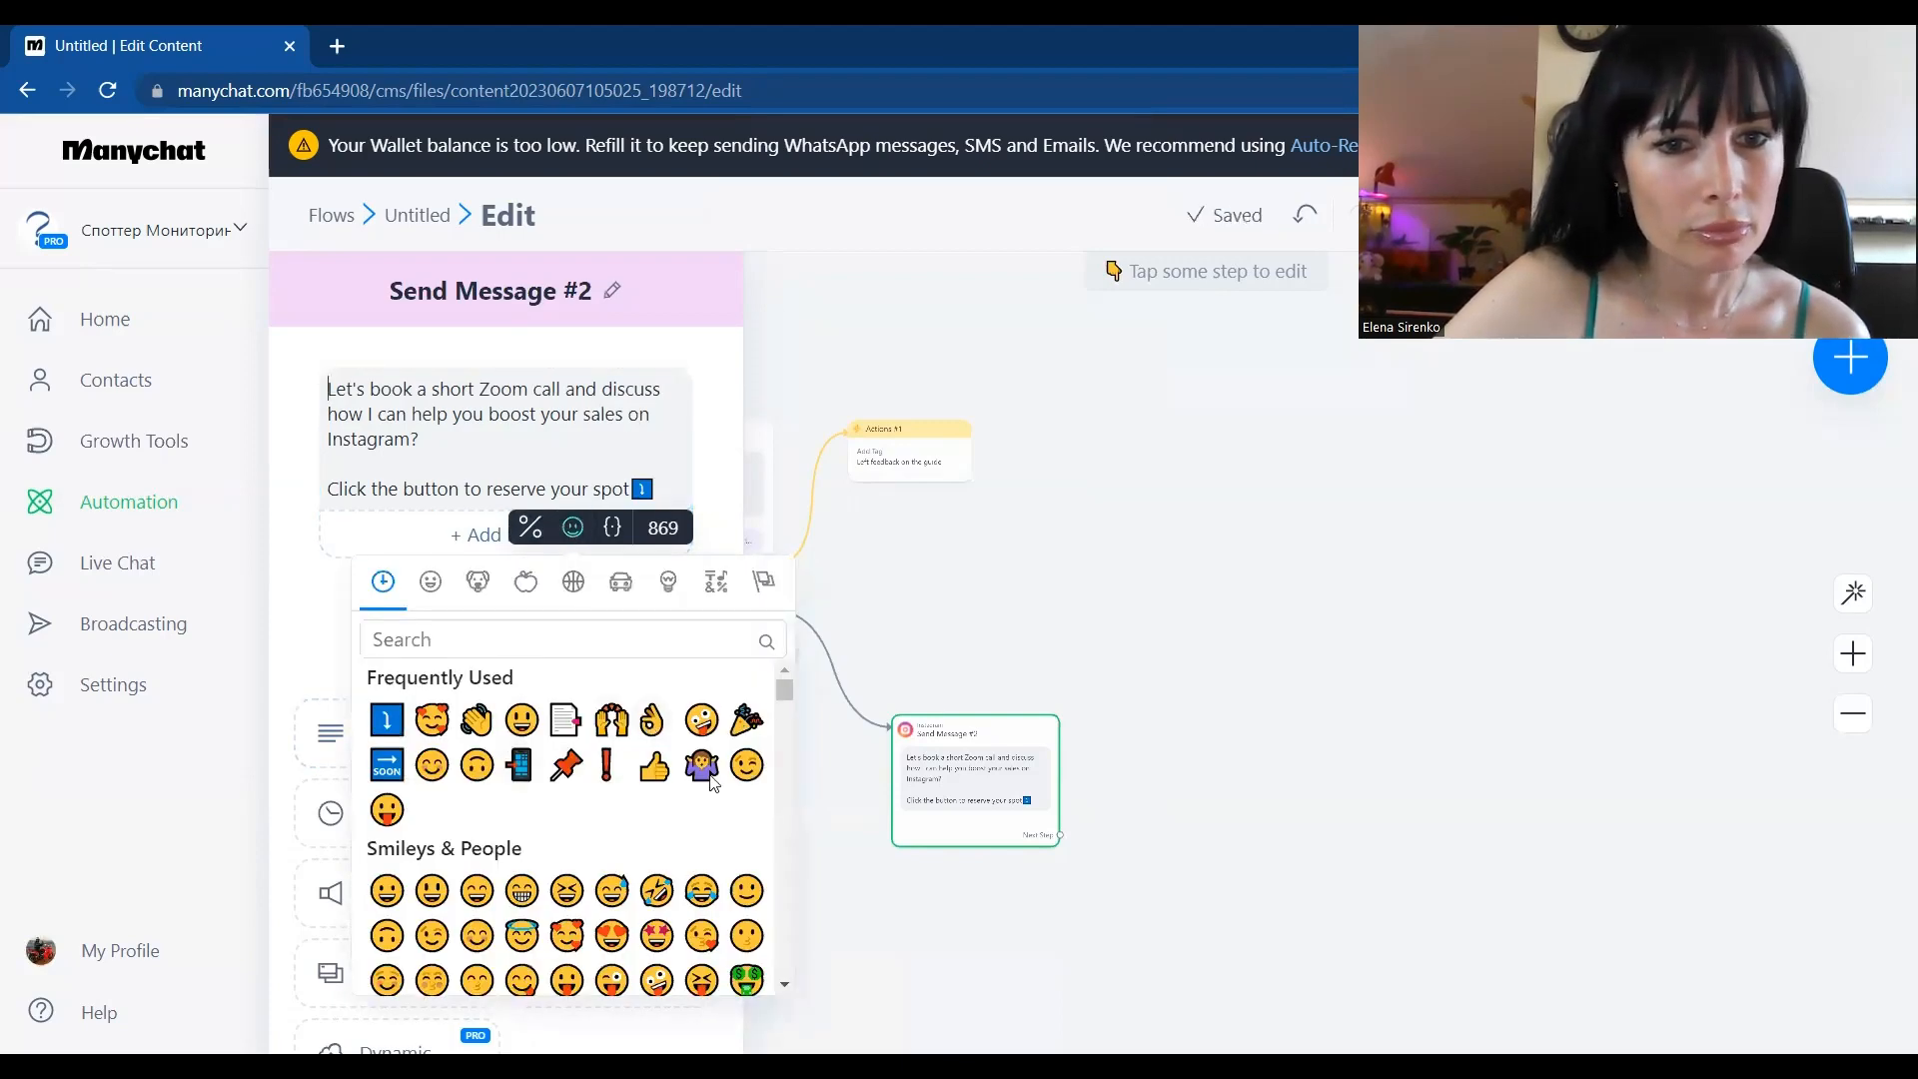
left_click_drag(785, 686, 787, 708)
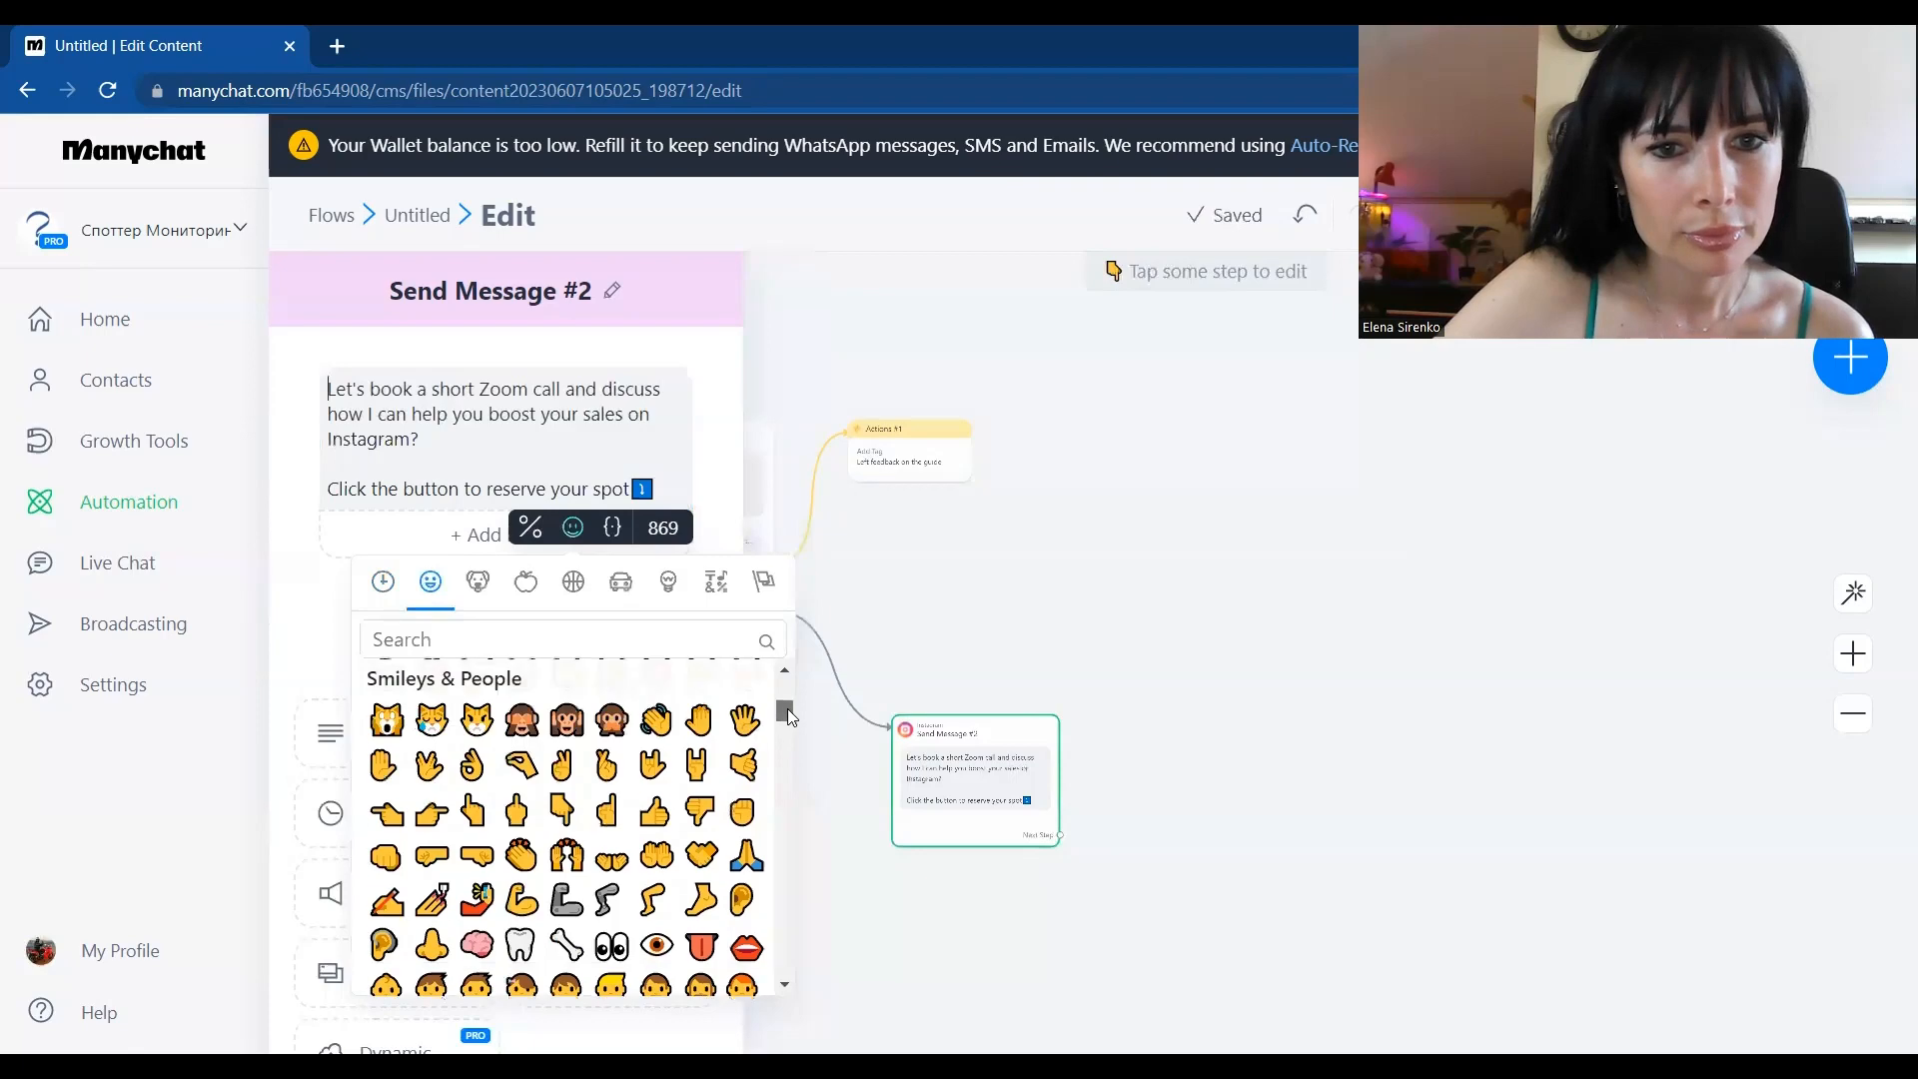
left_click(431, 813)
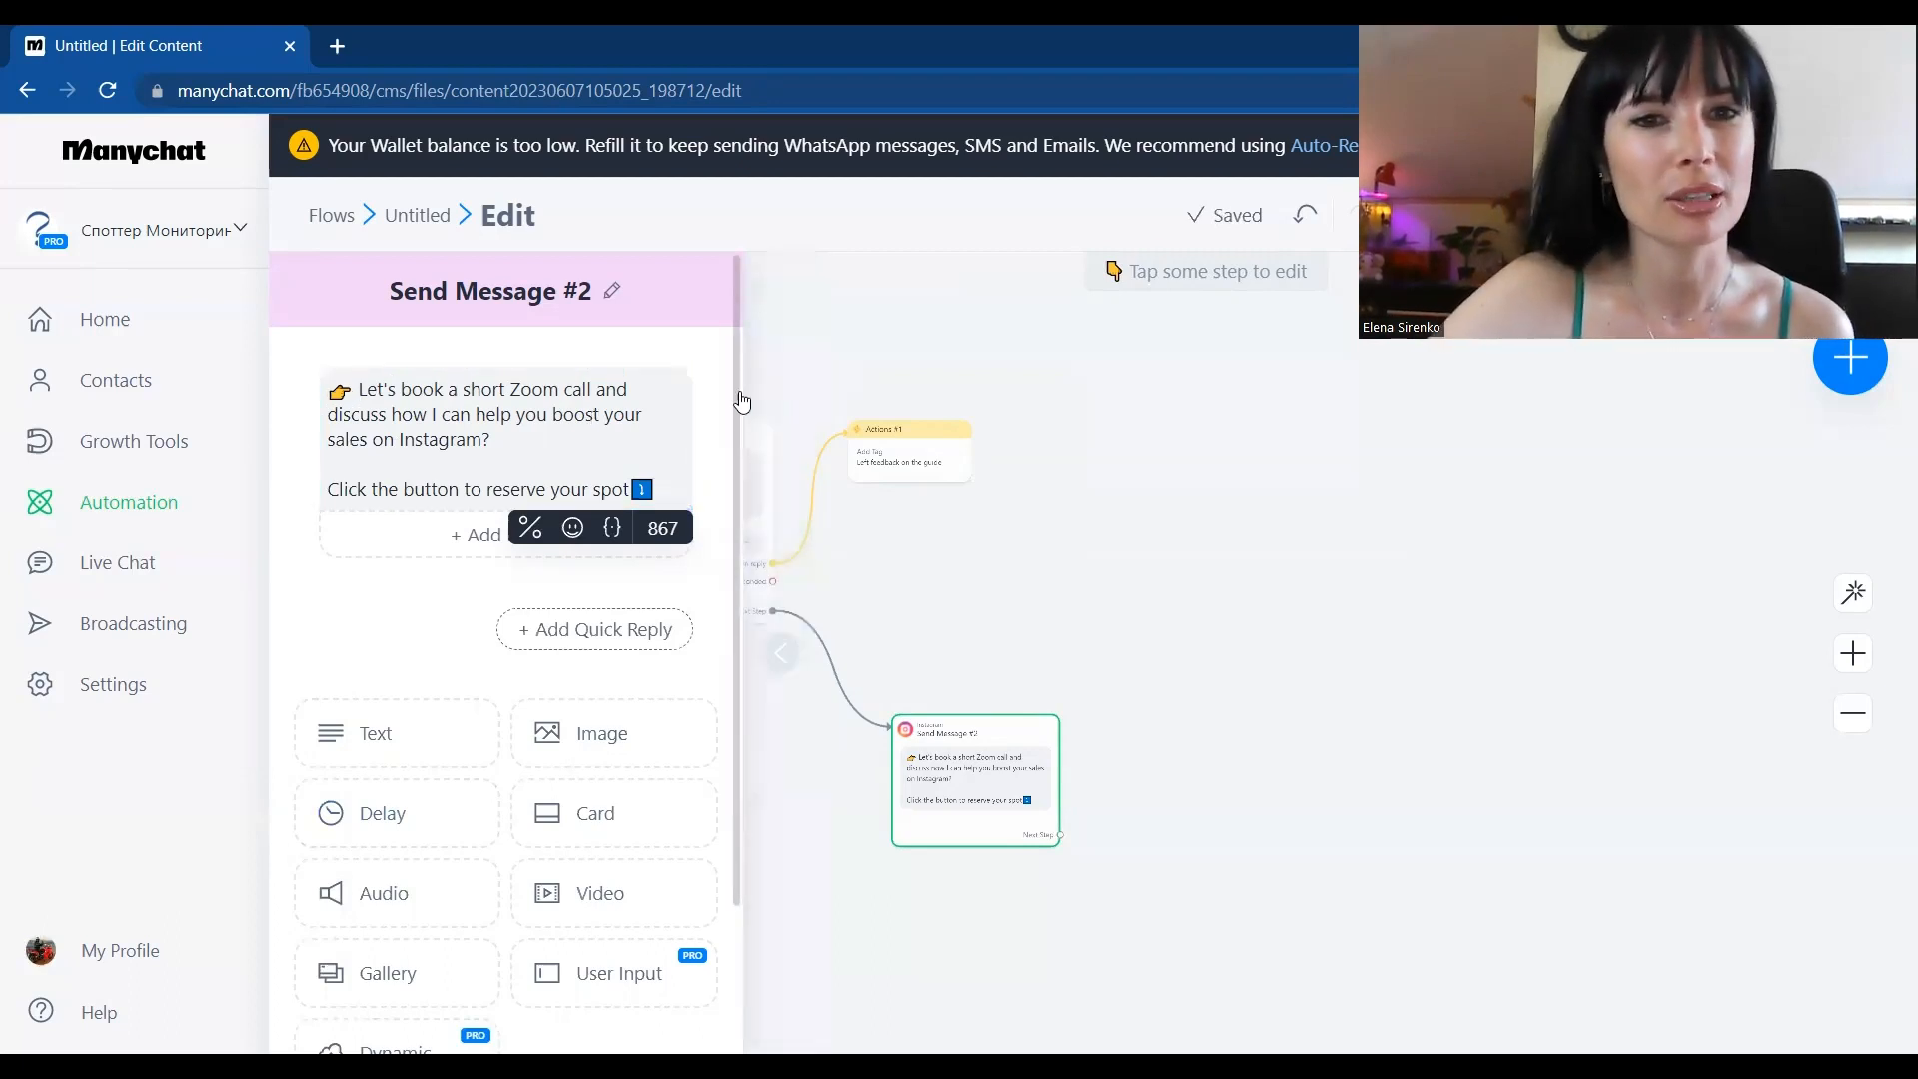
scroll(745, 437, "down", 1)
scroll(736, 355, "up", 1)
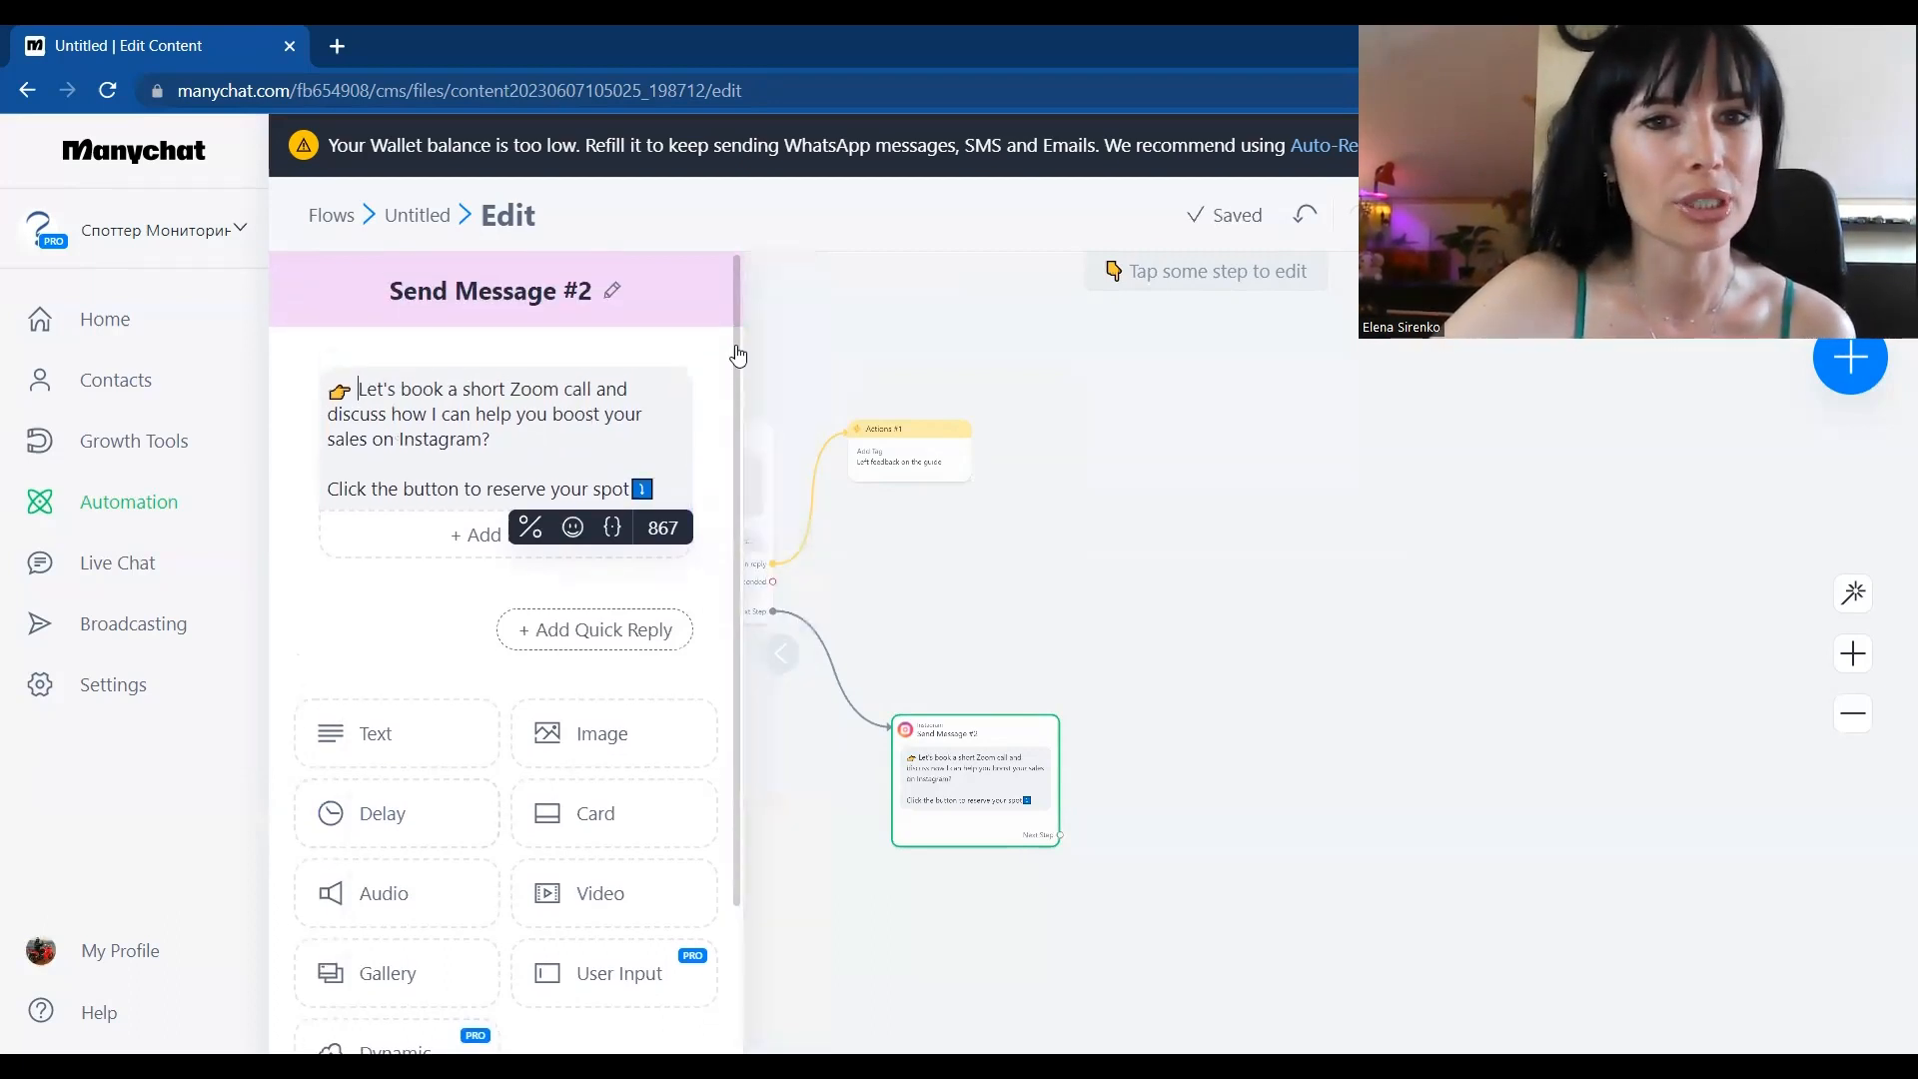
left_click(441, 536)
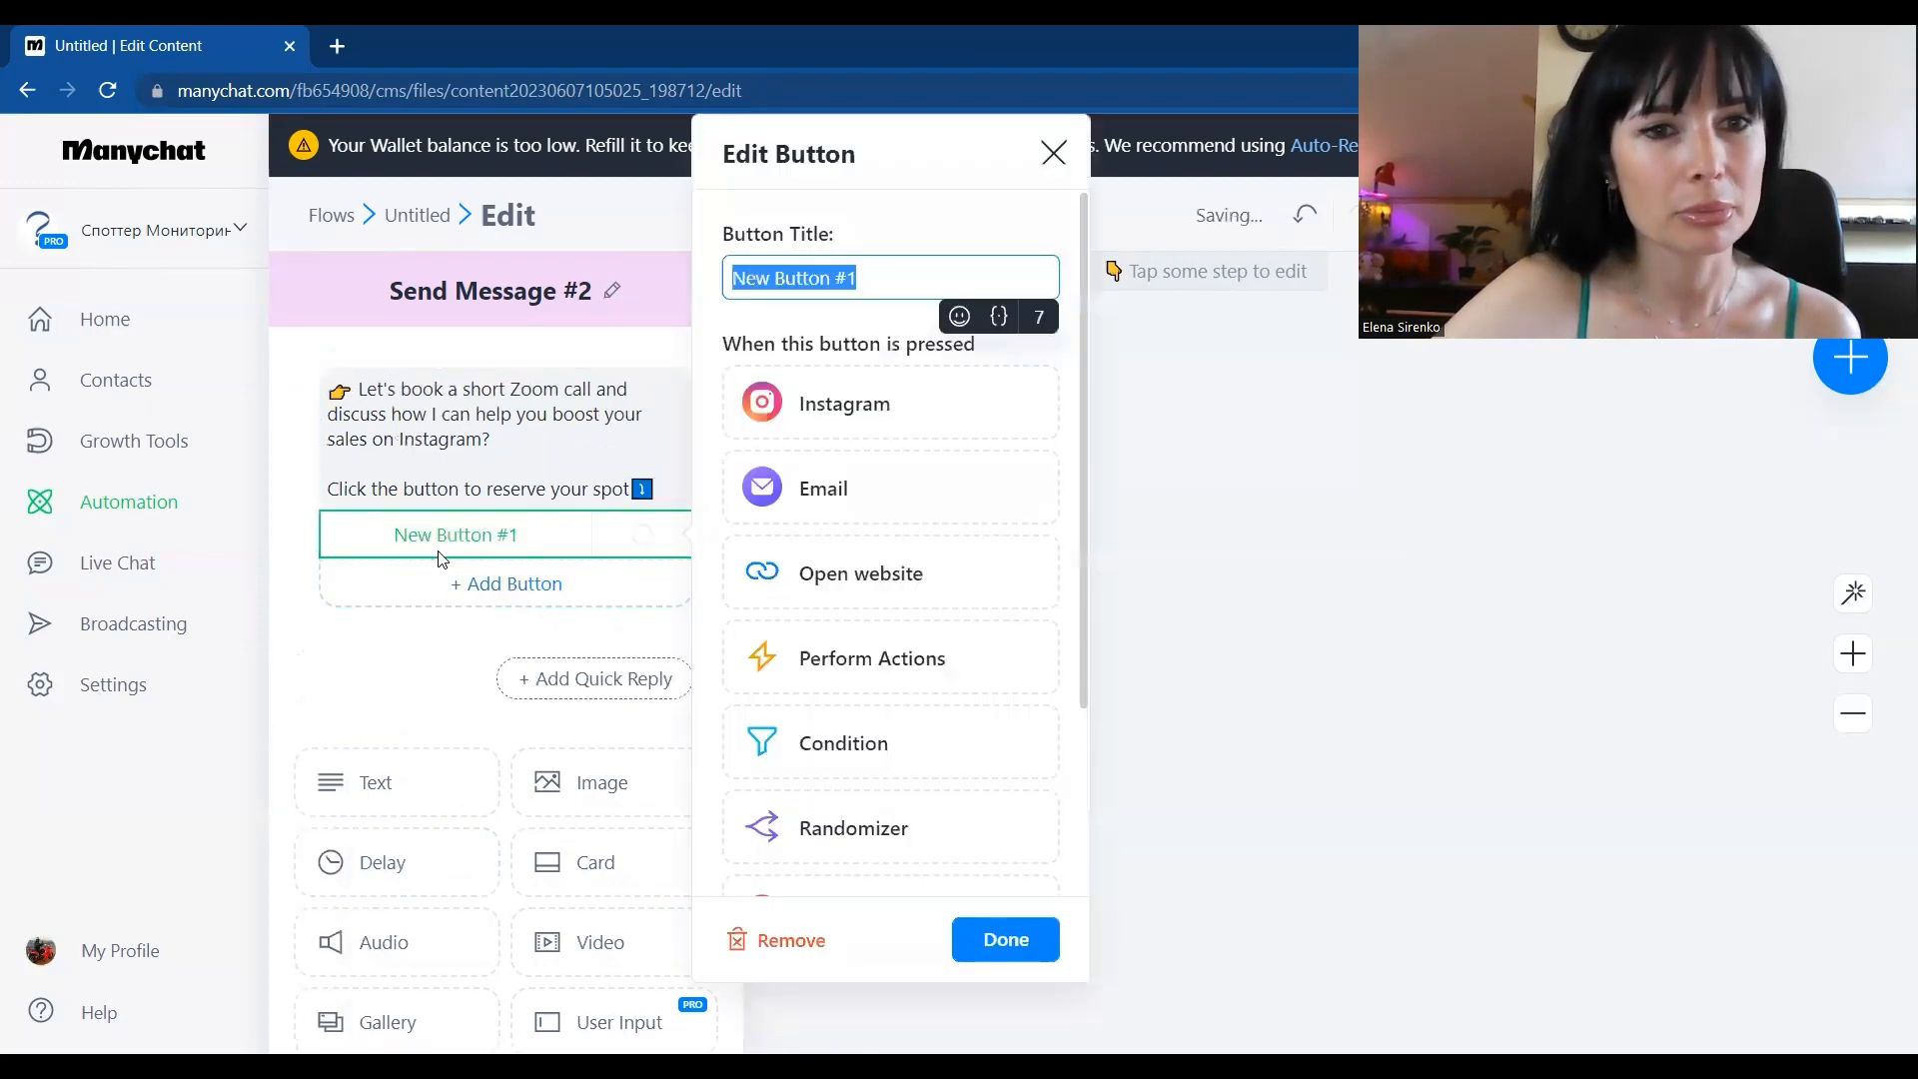
left_click(820, 593)
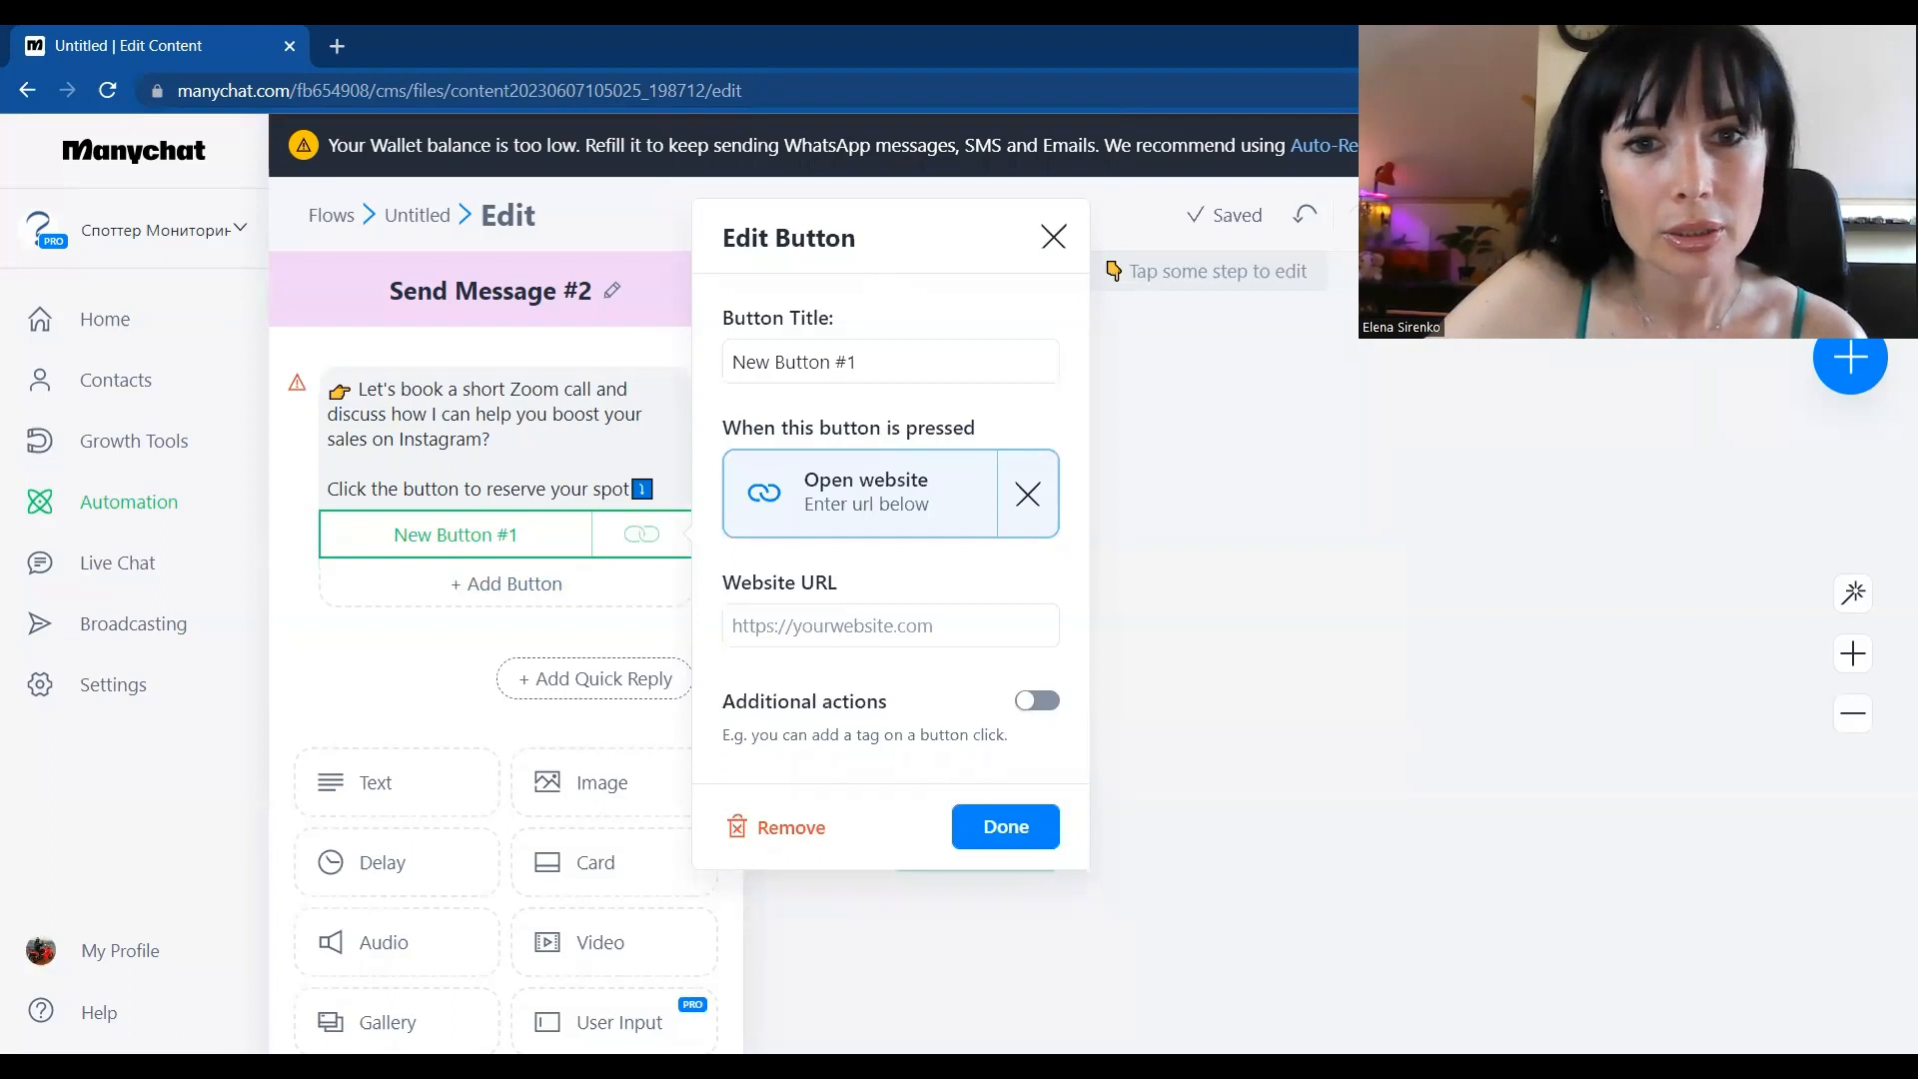
left_click(827, 625)
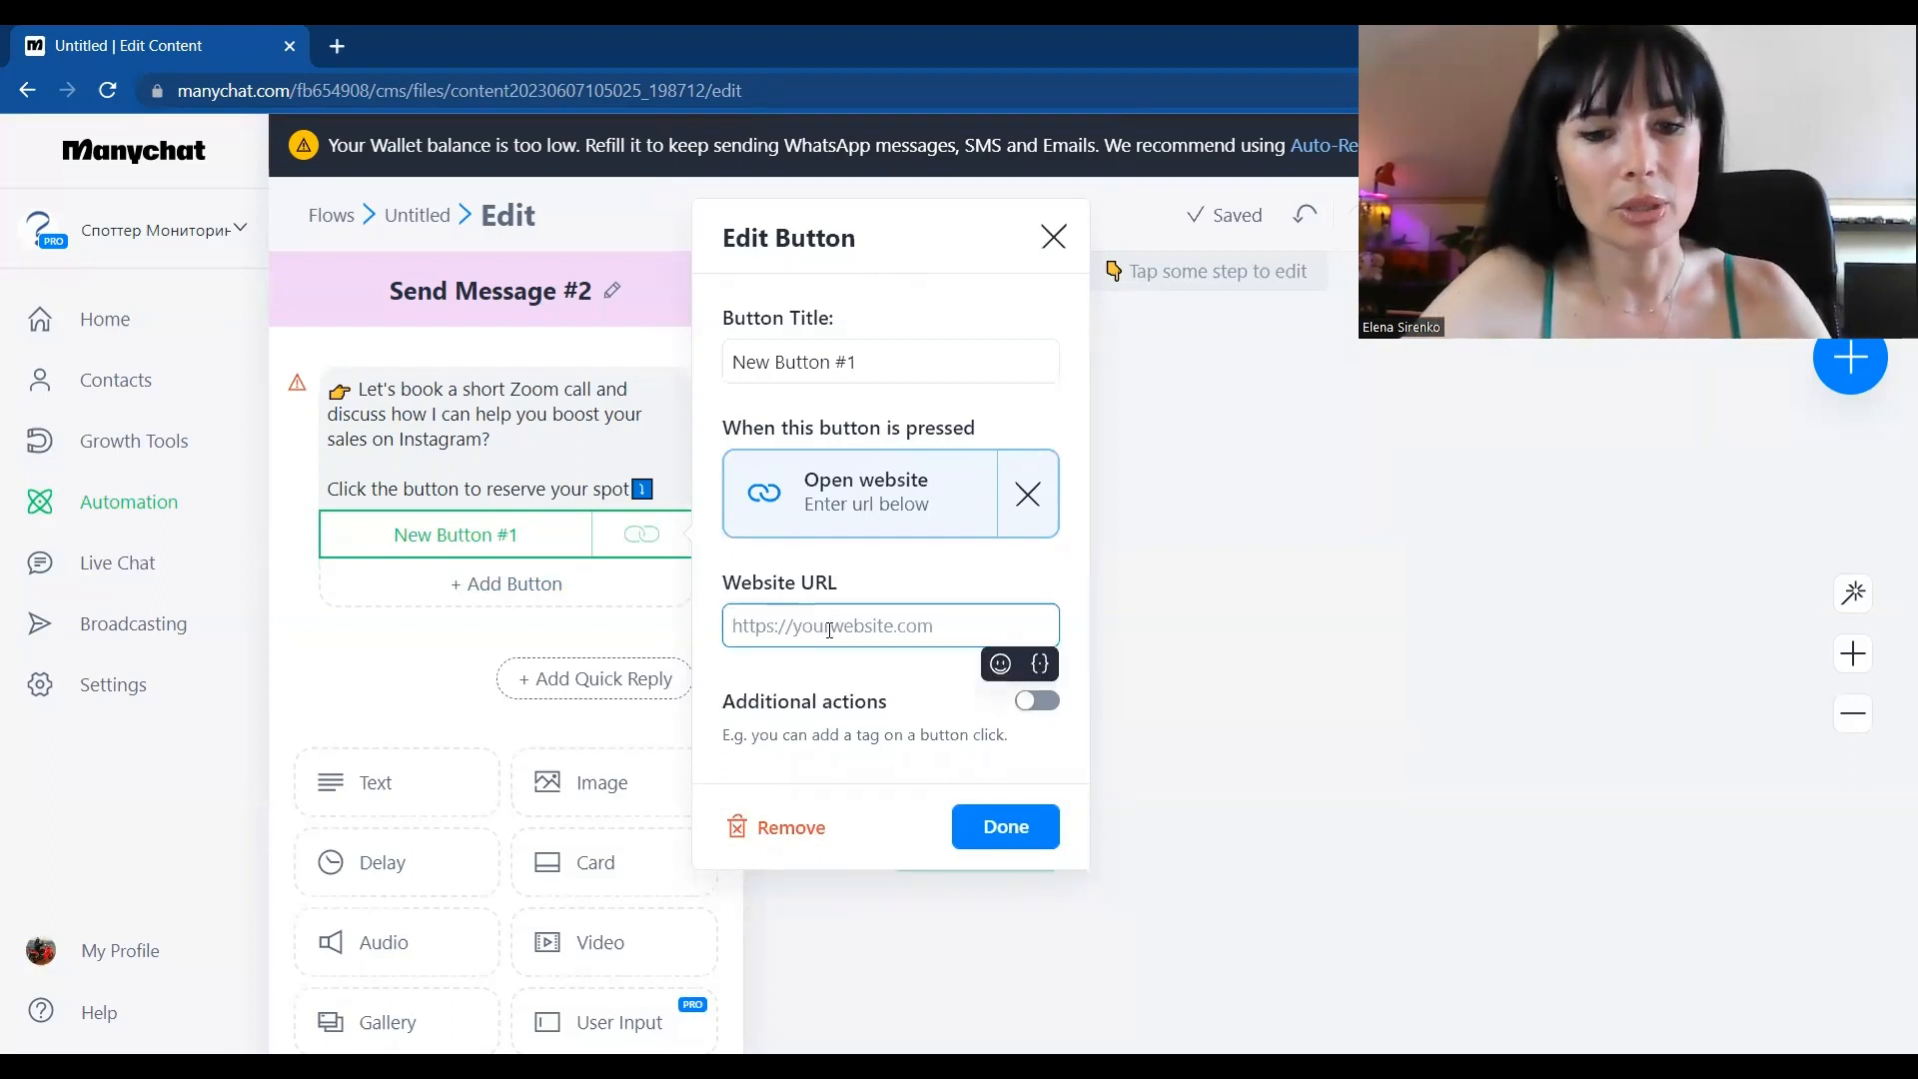
type("https://tidycal.com/chatbotqueen/15-minute-meeting")
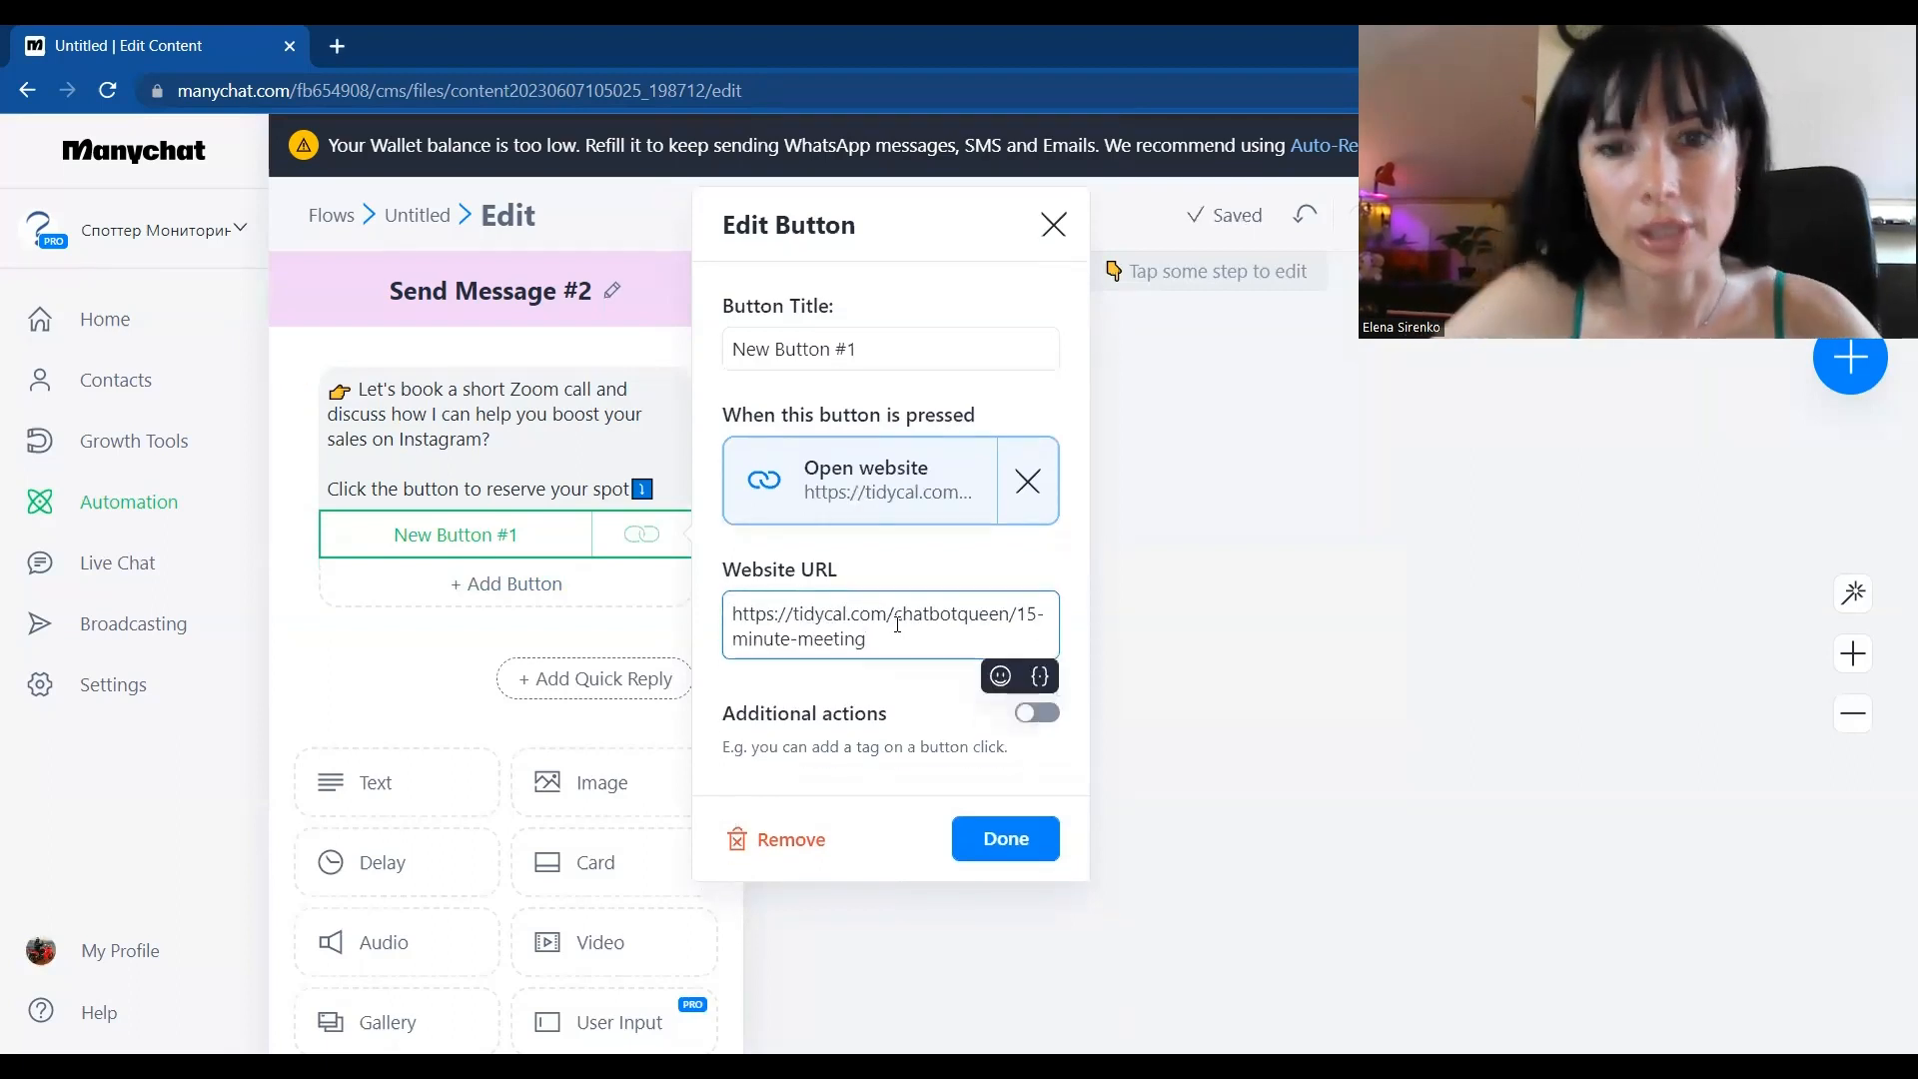
left_click(1032, 835)
left_click(1434, 621)
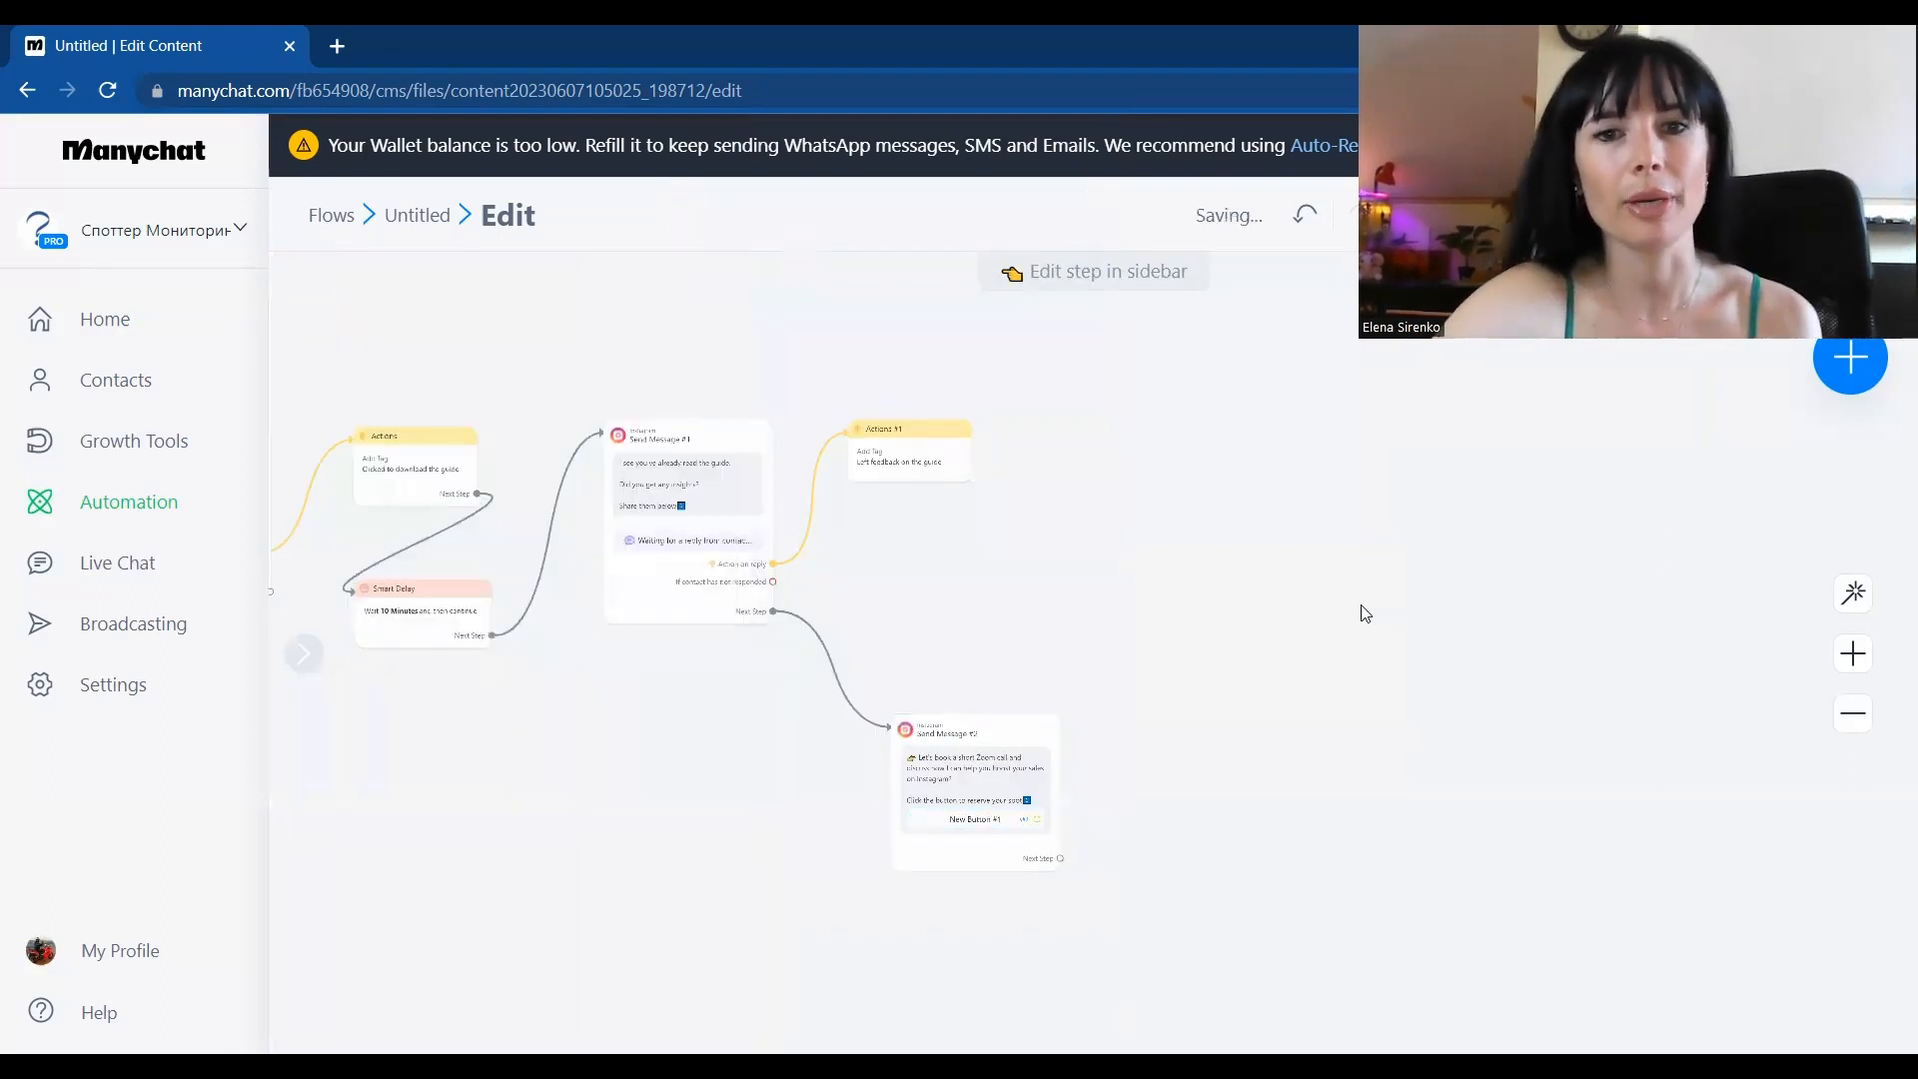
Connect the booking button to a new Actions block that adds the tag "Clicked to book the call"
left_click_drag(1362, 612, 1146, 575)
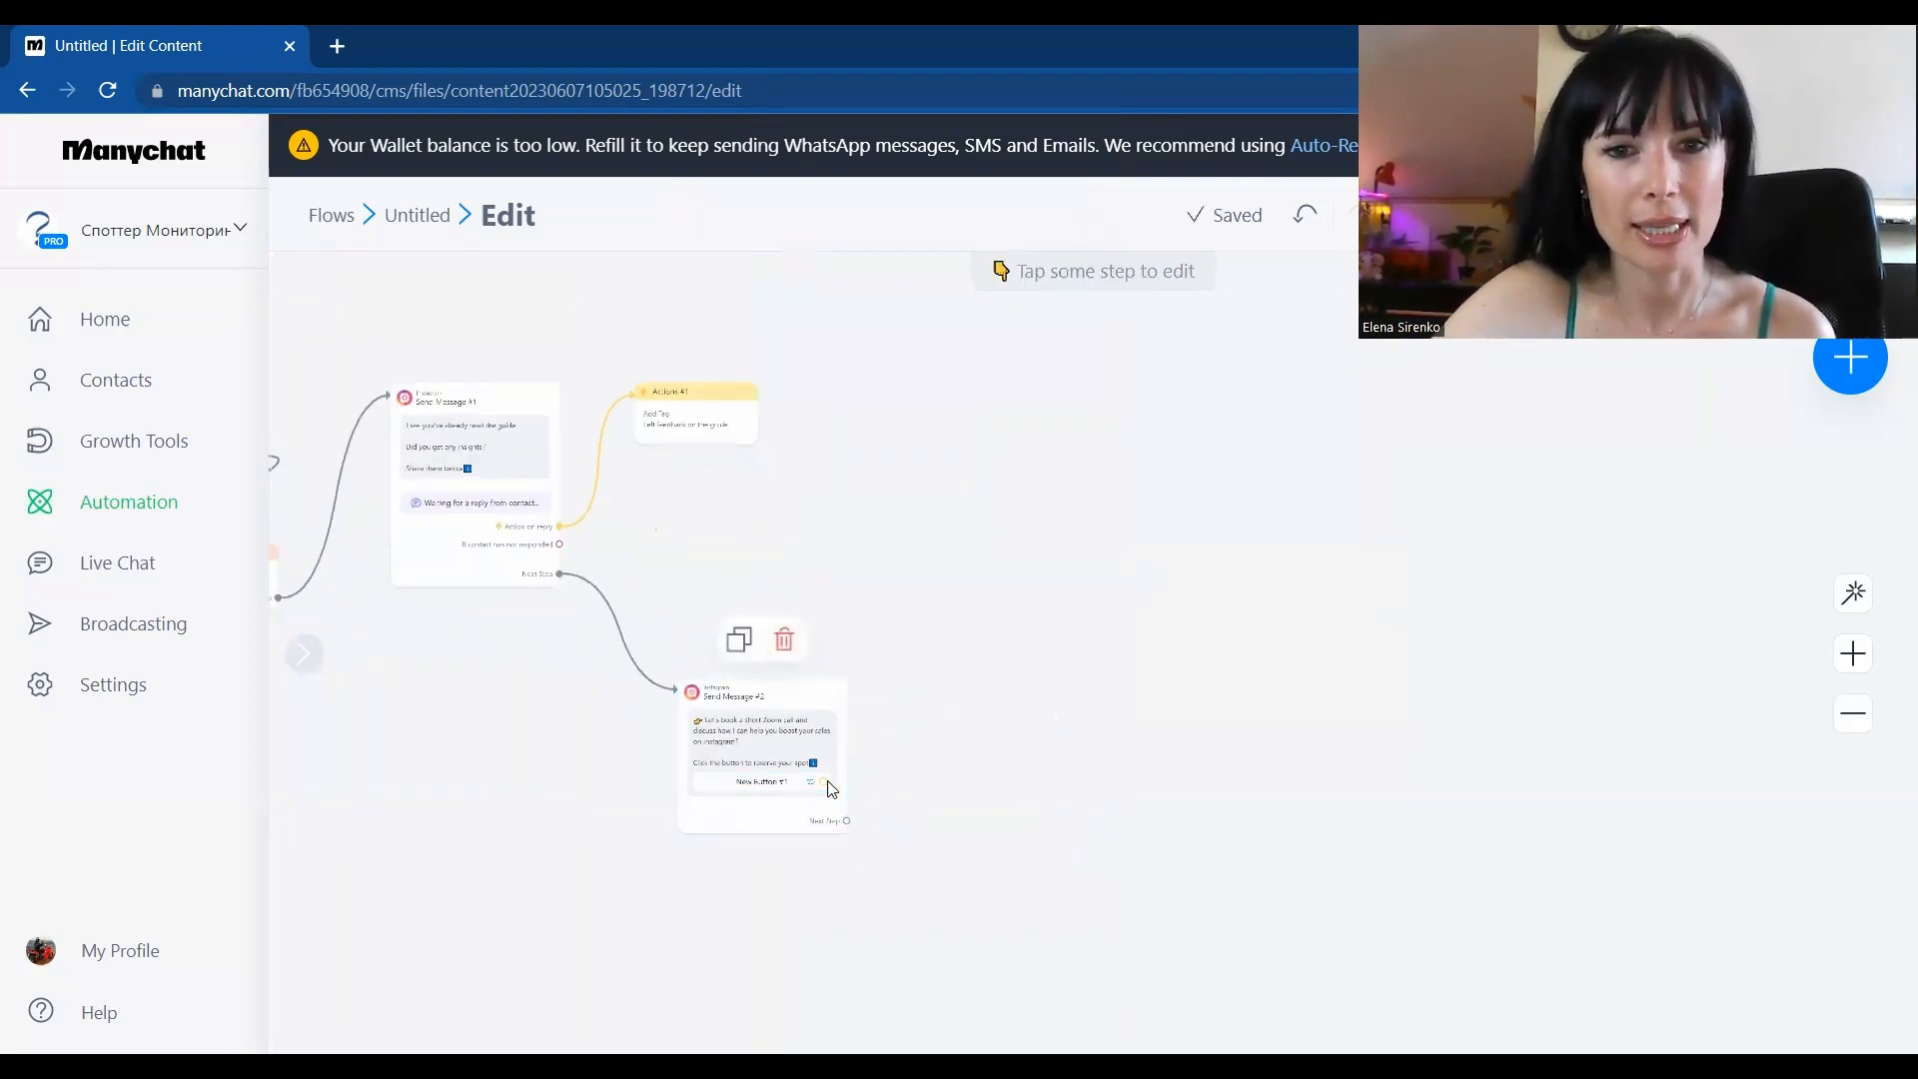
left_click_drag(825, 784, 953, 615)
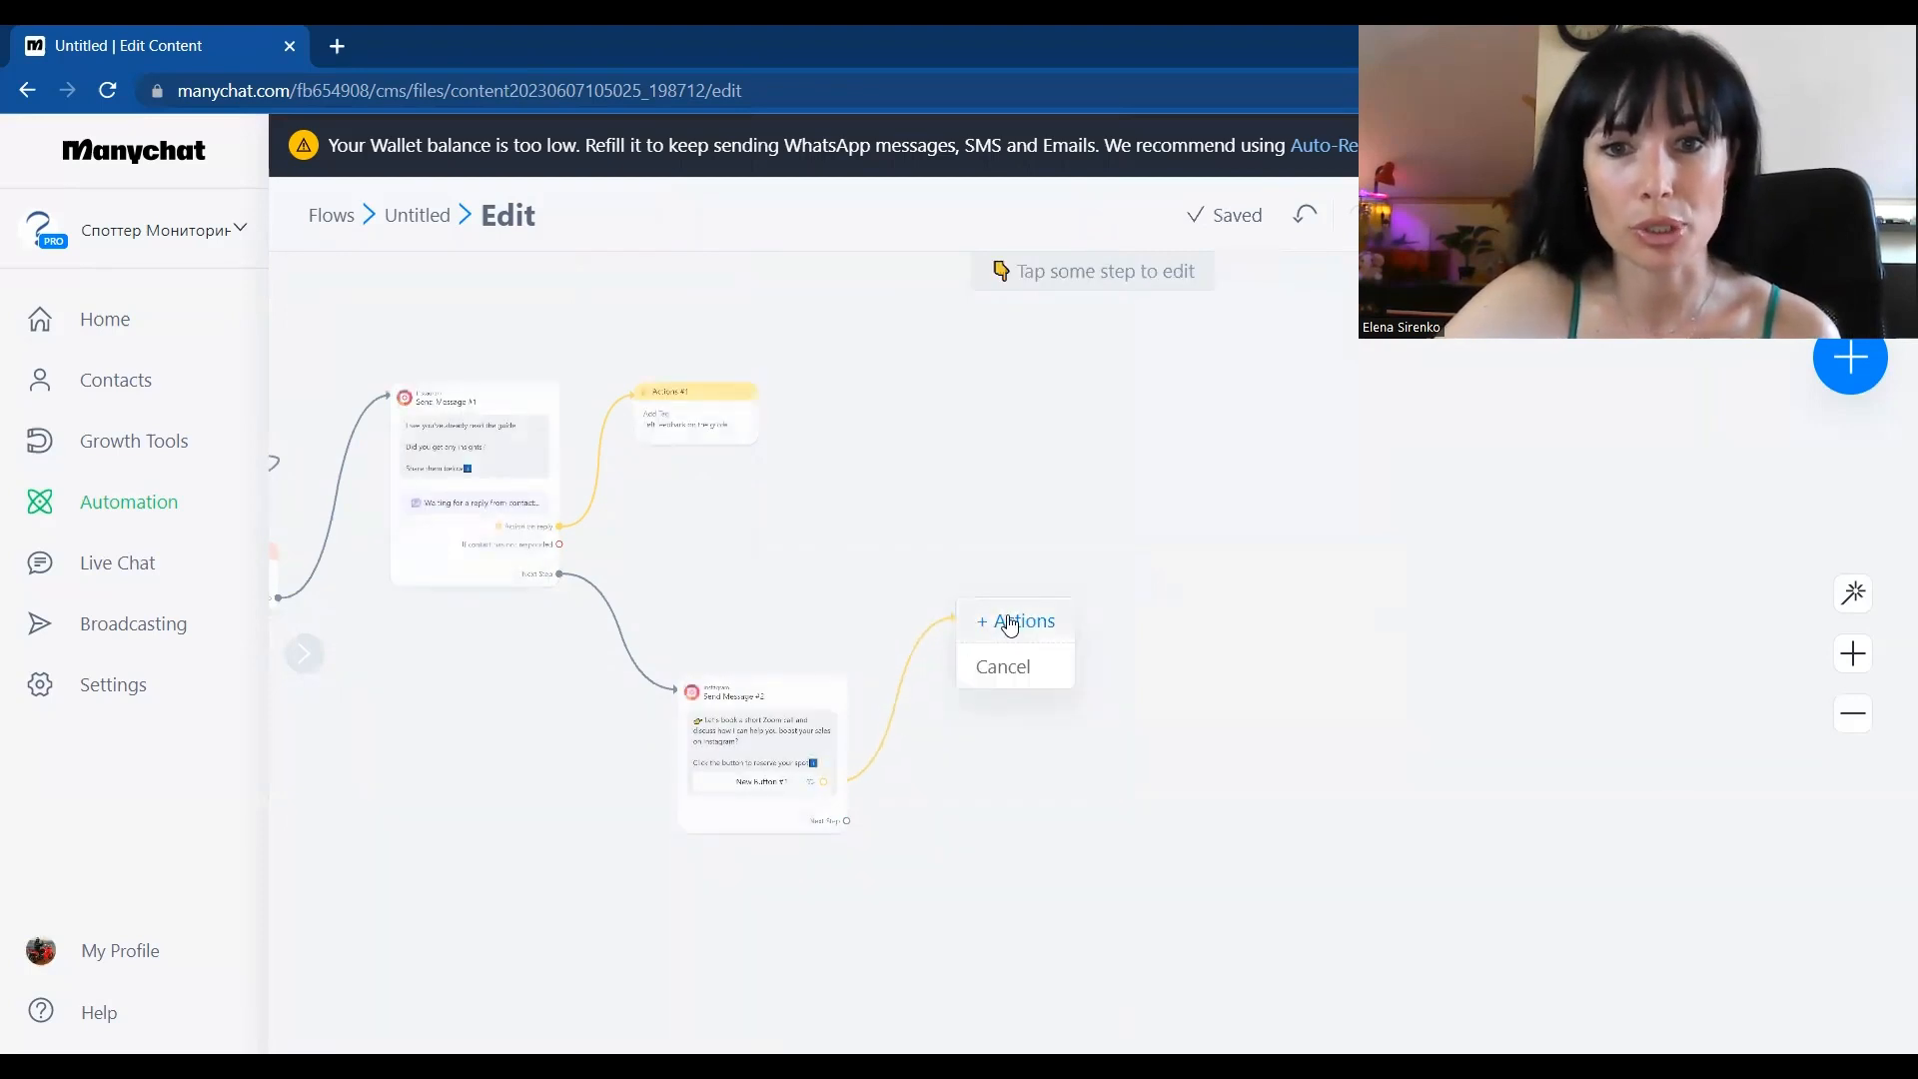
left_click(1010, 625)
left_click(432, 411)
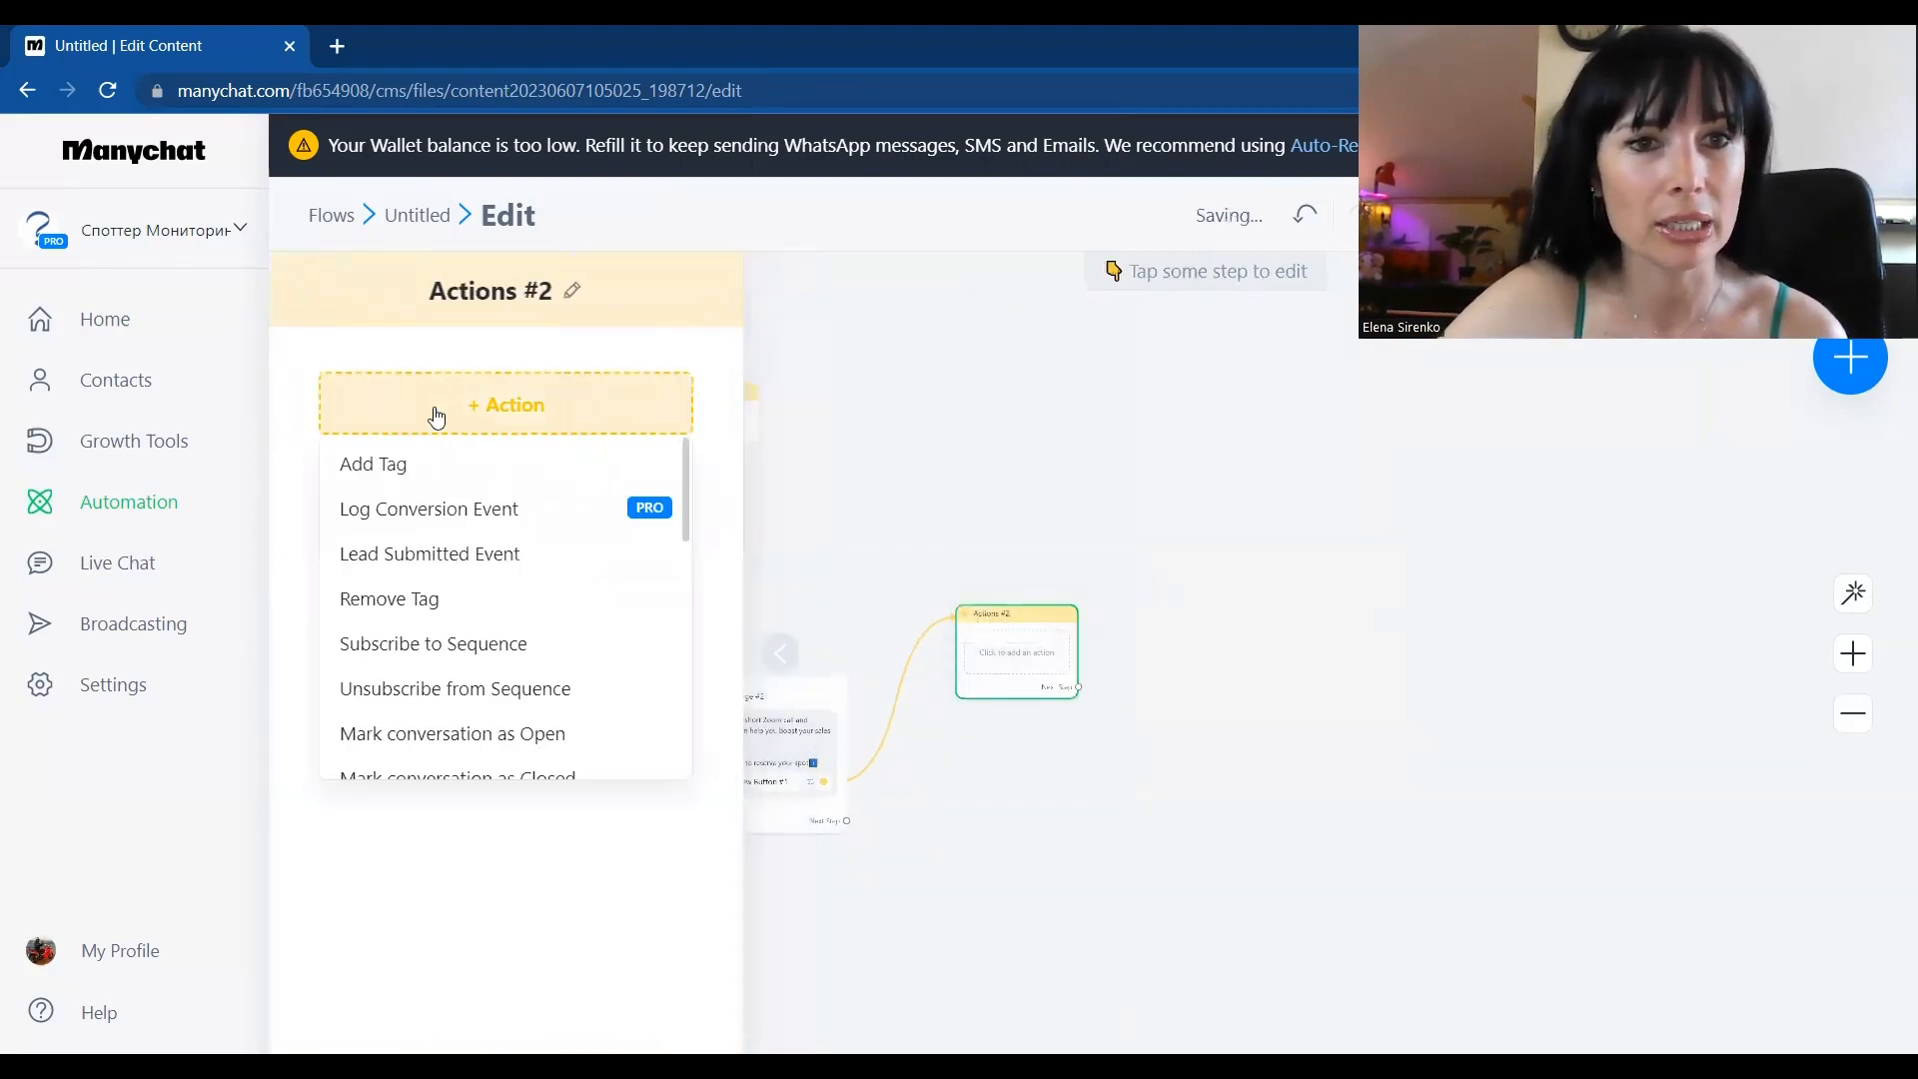
left_click(396, 466)
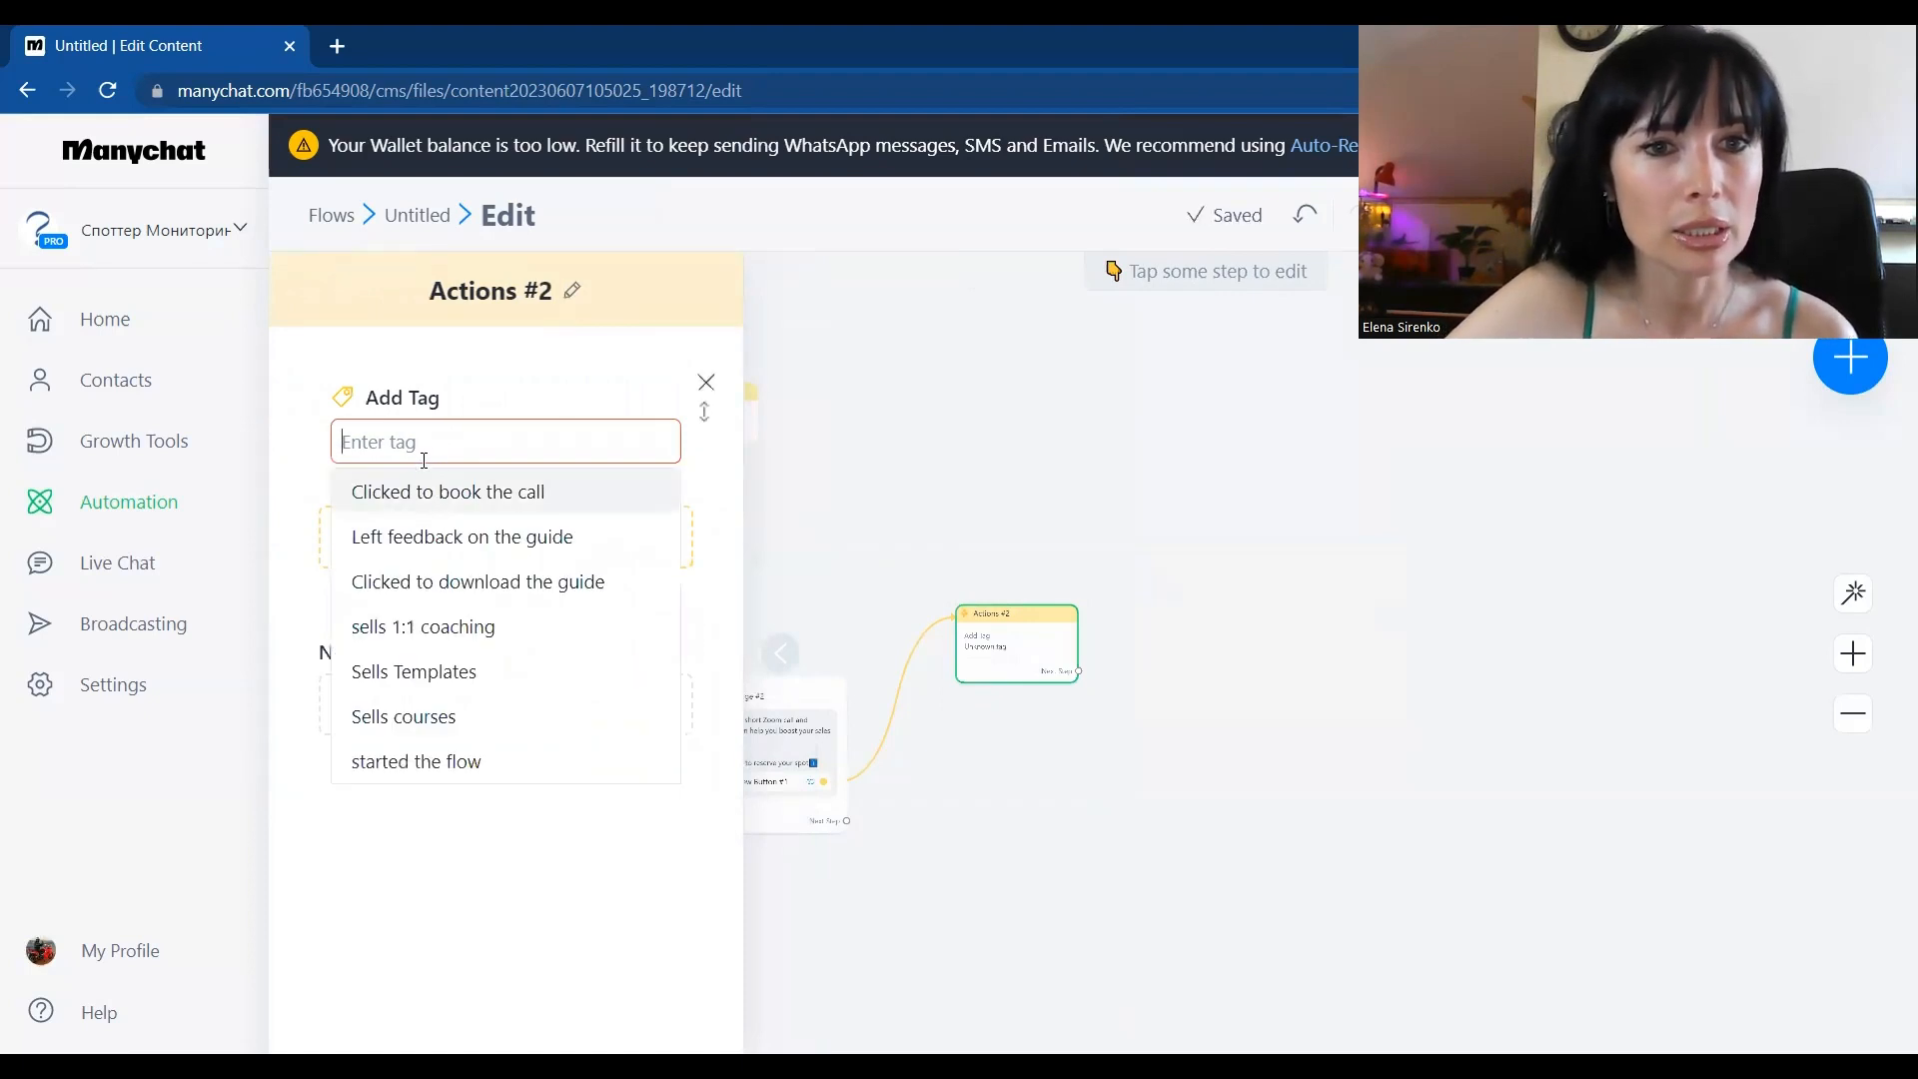
left_click(429, 493)
left_click(1266, 381)
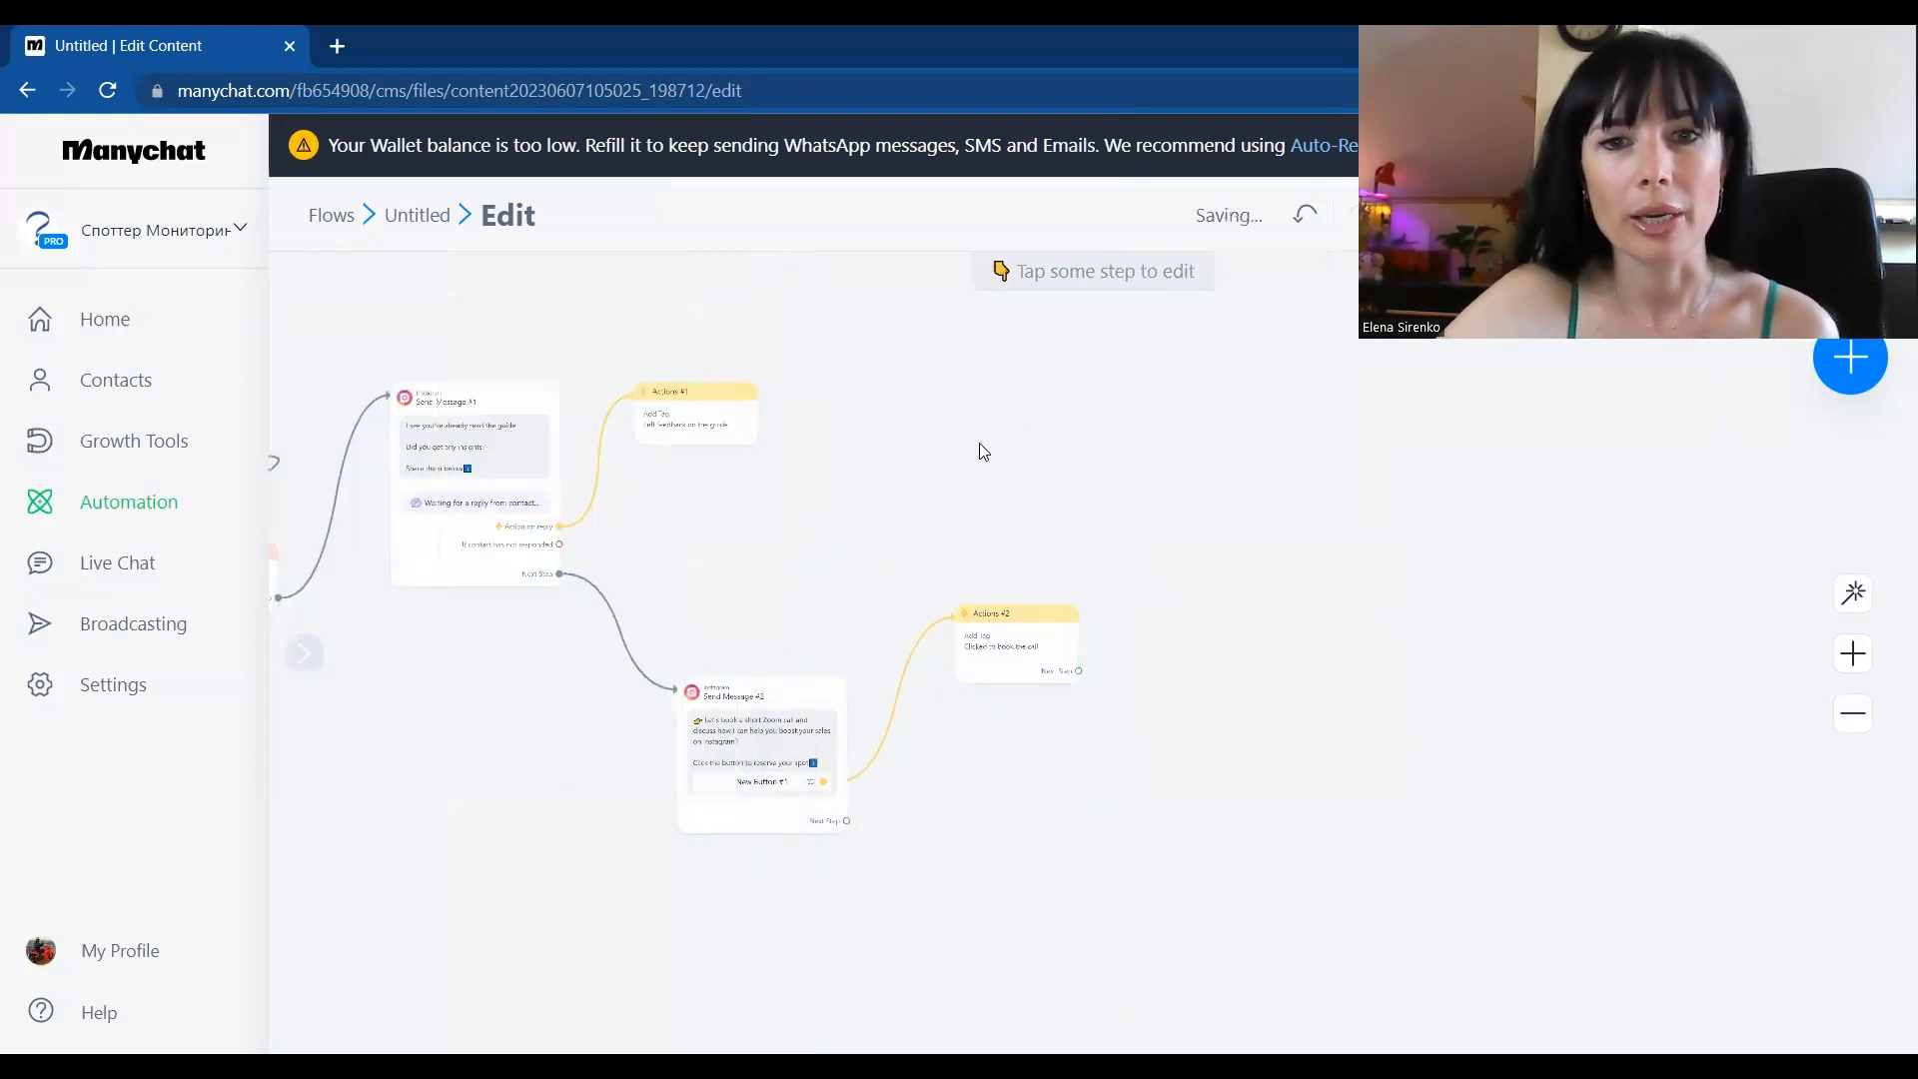
Move the booking and feedback Actions blocks closer to their messages on the canvas
mouse_move(1030, 636)
left_click_drag(1030, 637, 976, 683)
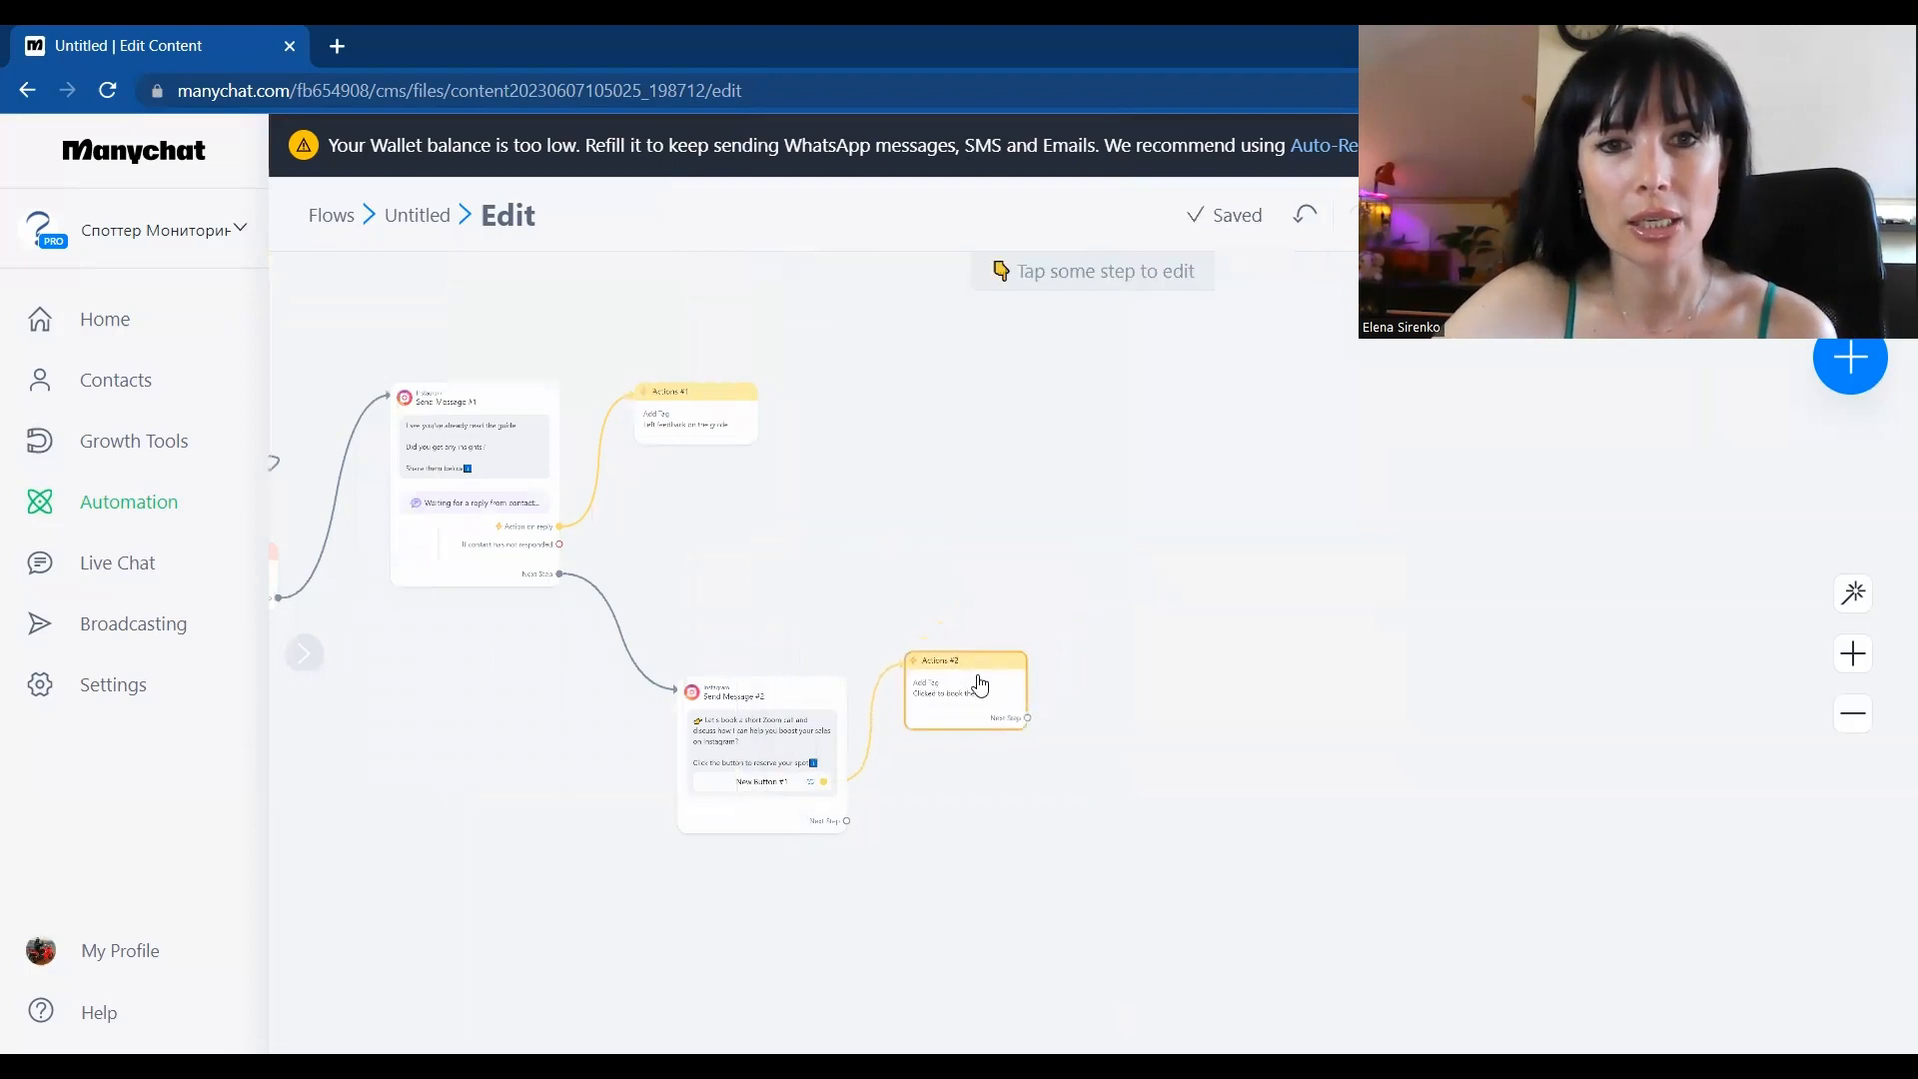
mouse_move(666, 419)
left_click_drag(666, 419, 649, 426)
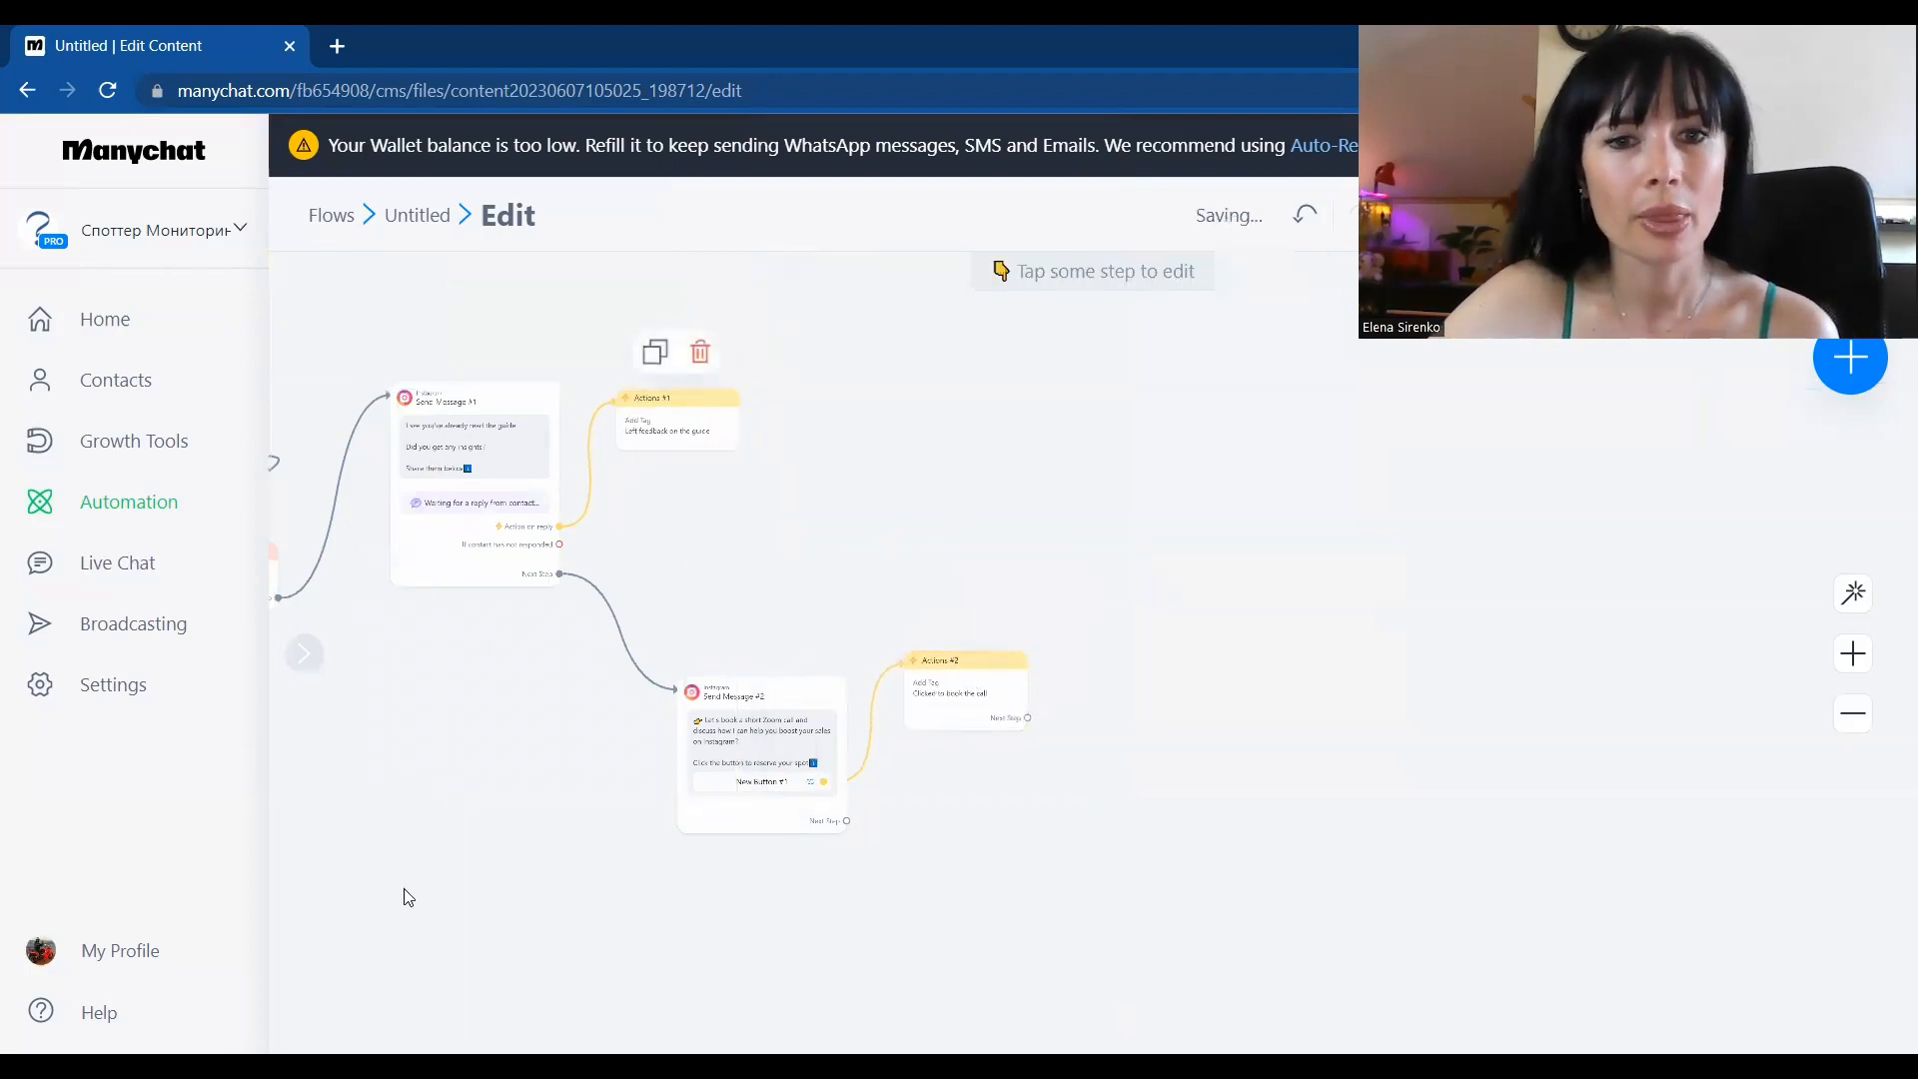
Reconnect the feedback message's next step to a new Randomizer with random path every time enabled
left_click_drag(484, 905, 937, 831)
scroll(937, 831, "down", 2)
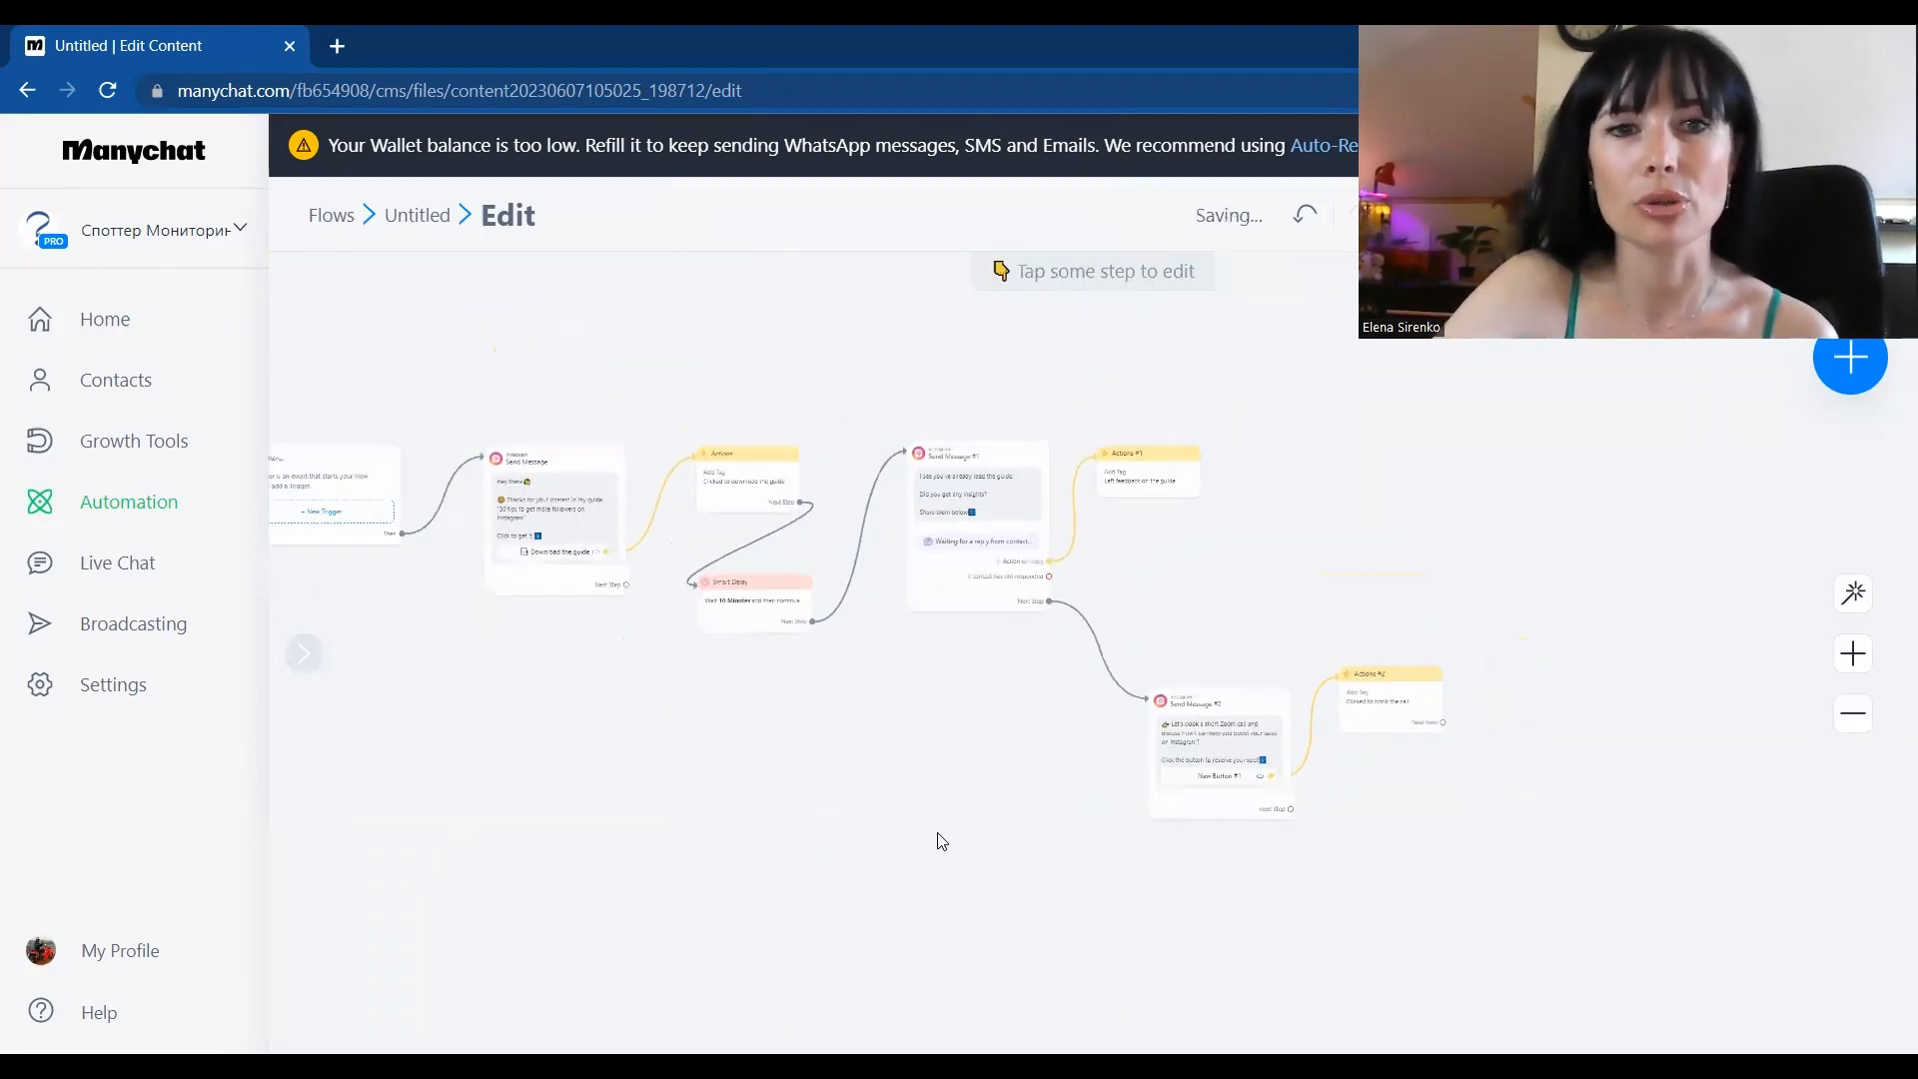
left_click_drag(735, 787, 840, 787)
mouse_move(826, 489)
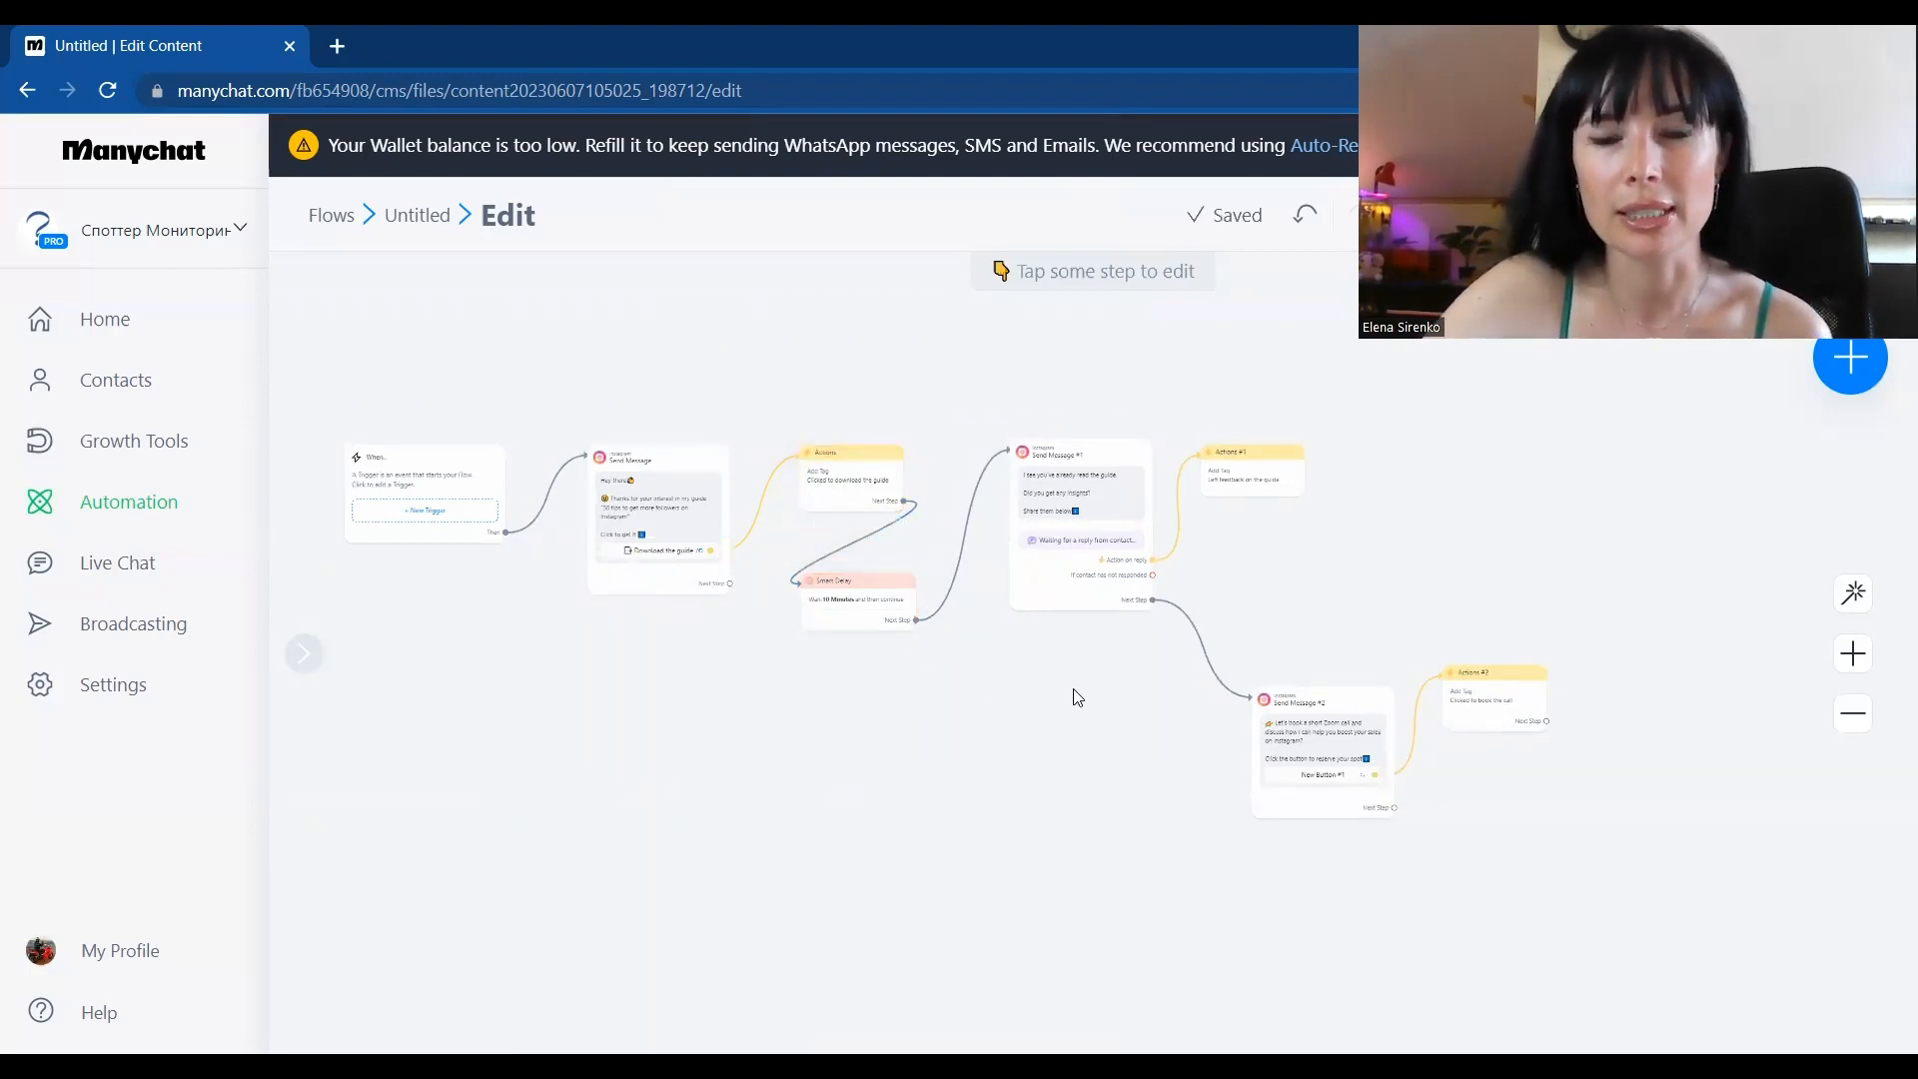
left_click_drag(1071, 693, 797, 639)
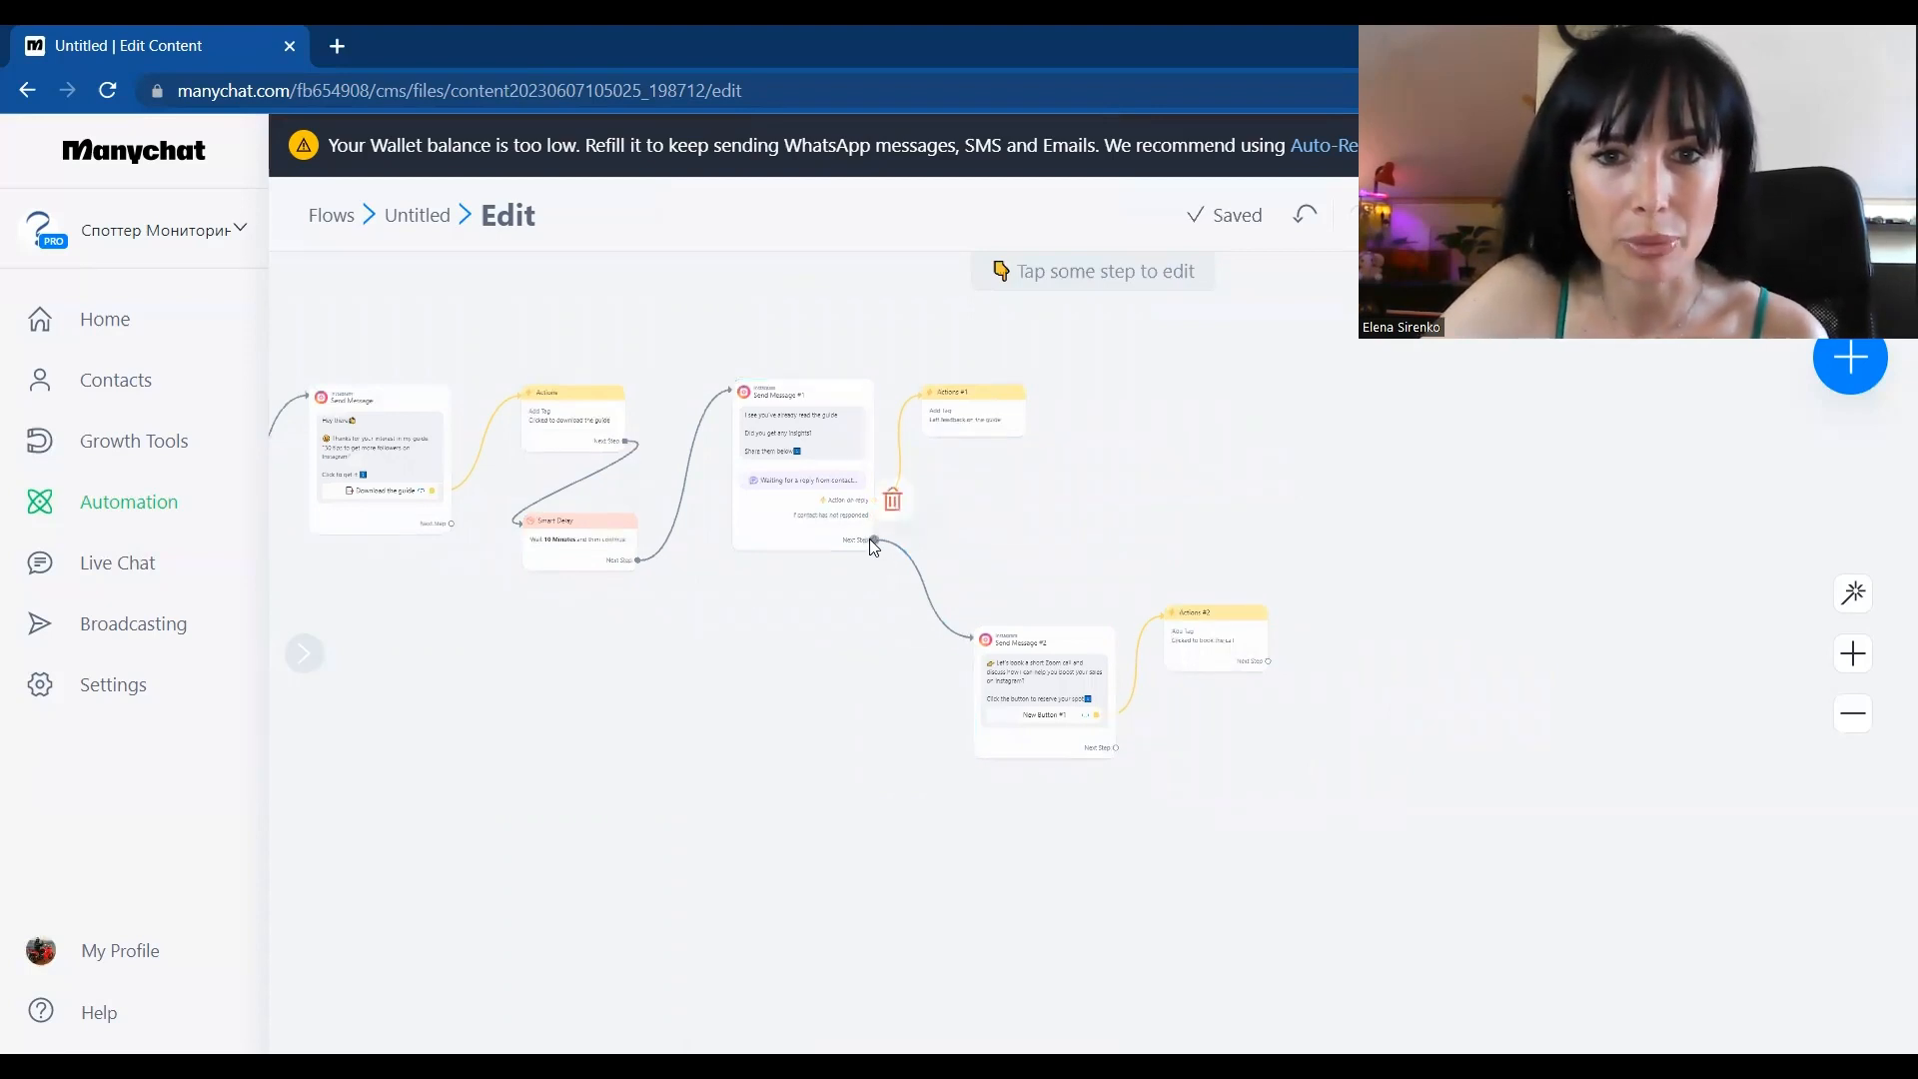
left_click_drag(874, 540, 704, 629)
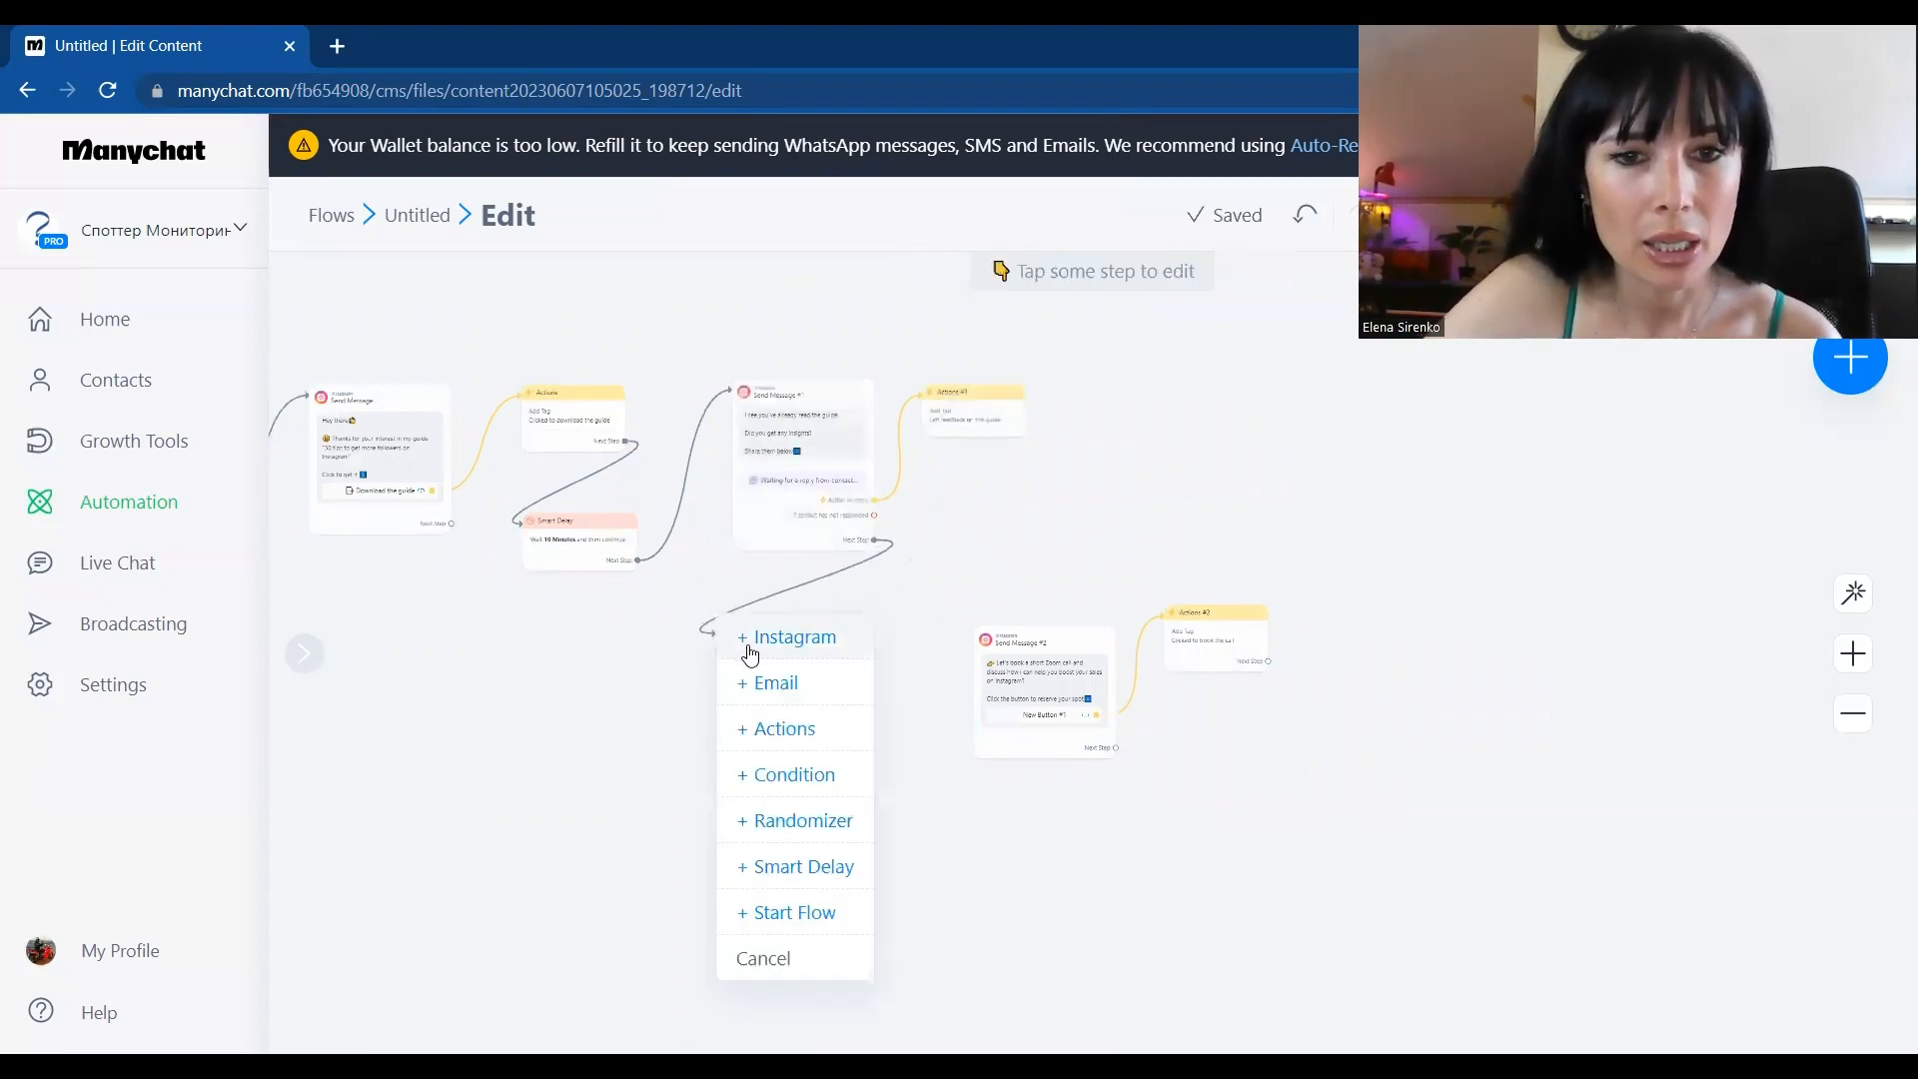
left_click(785, 823)
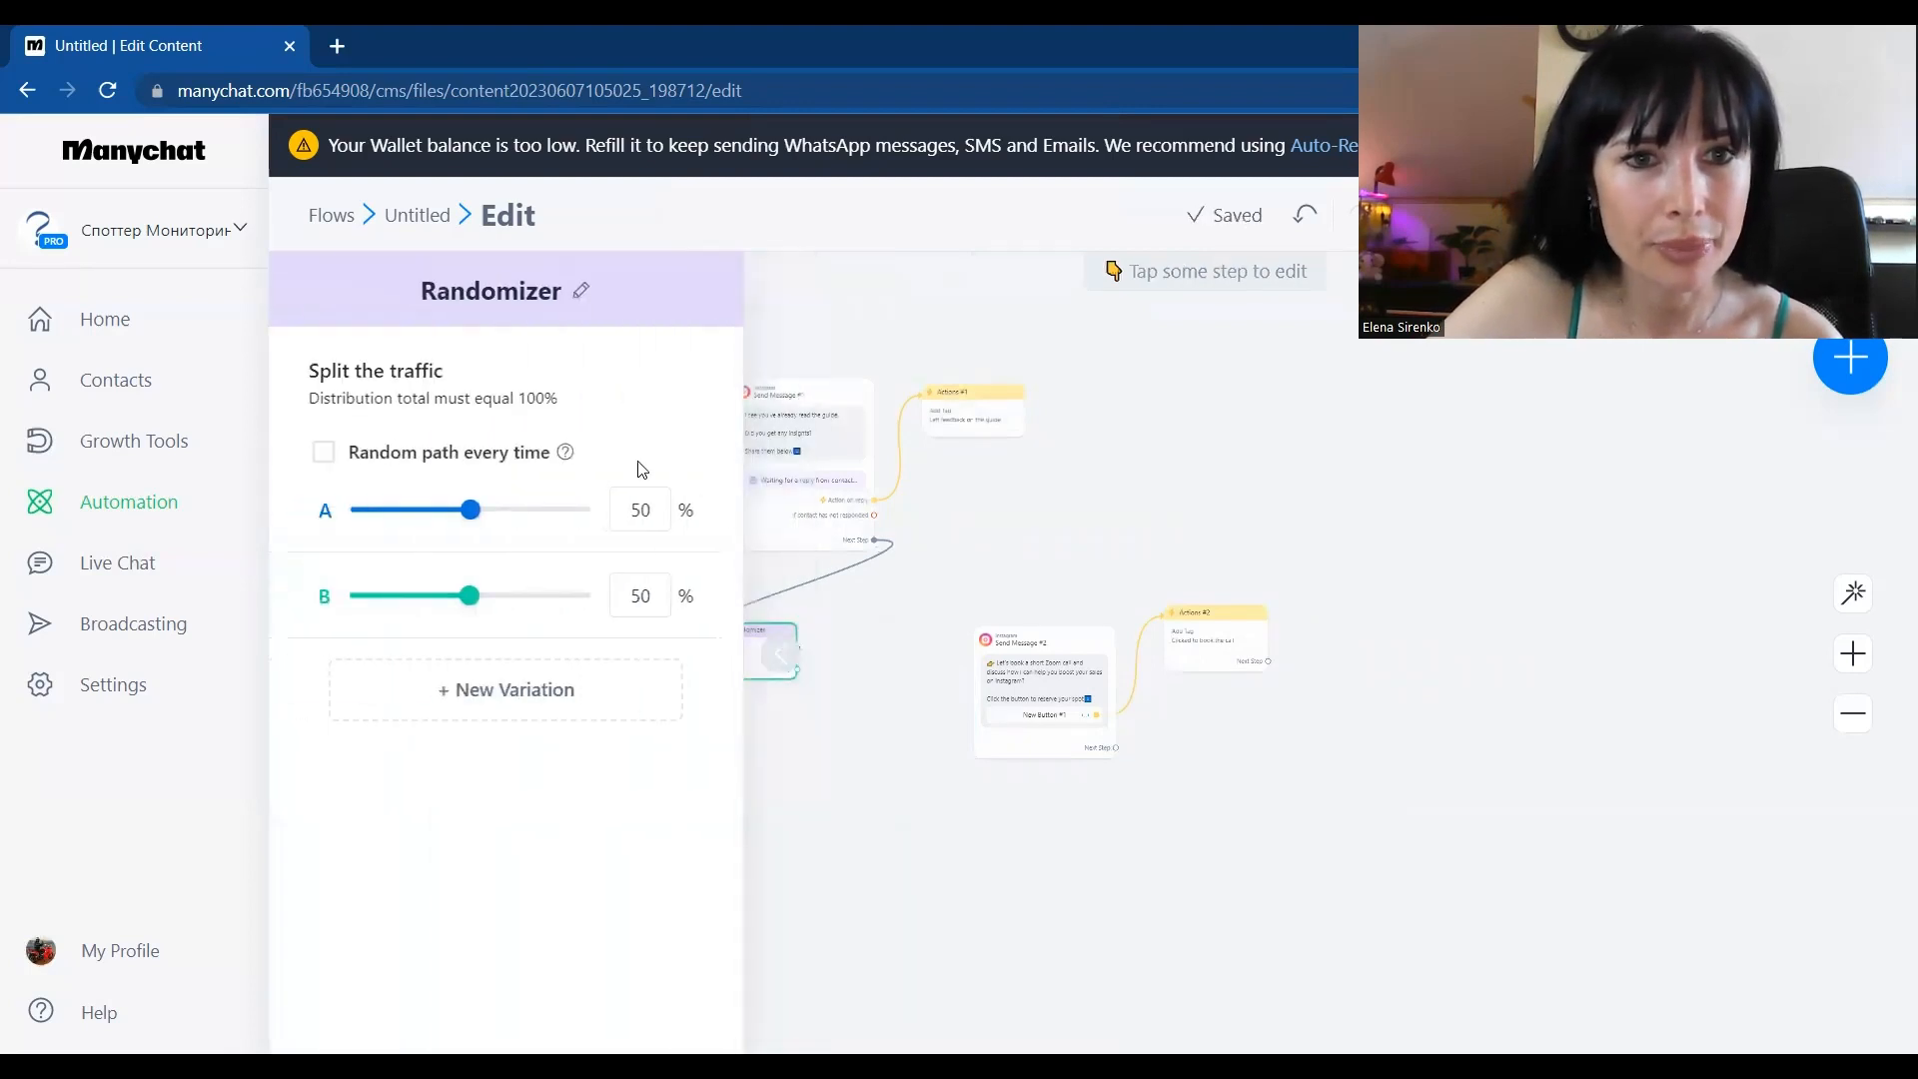
left_click(322, 452)
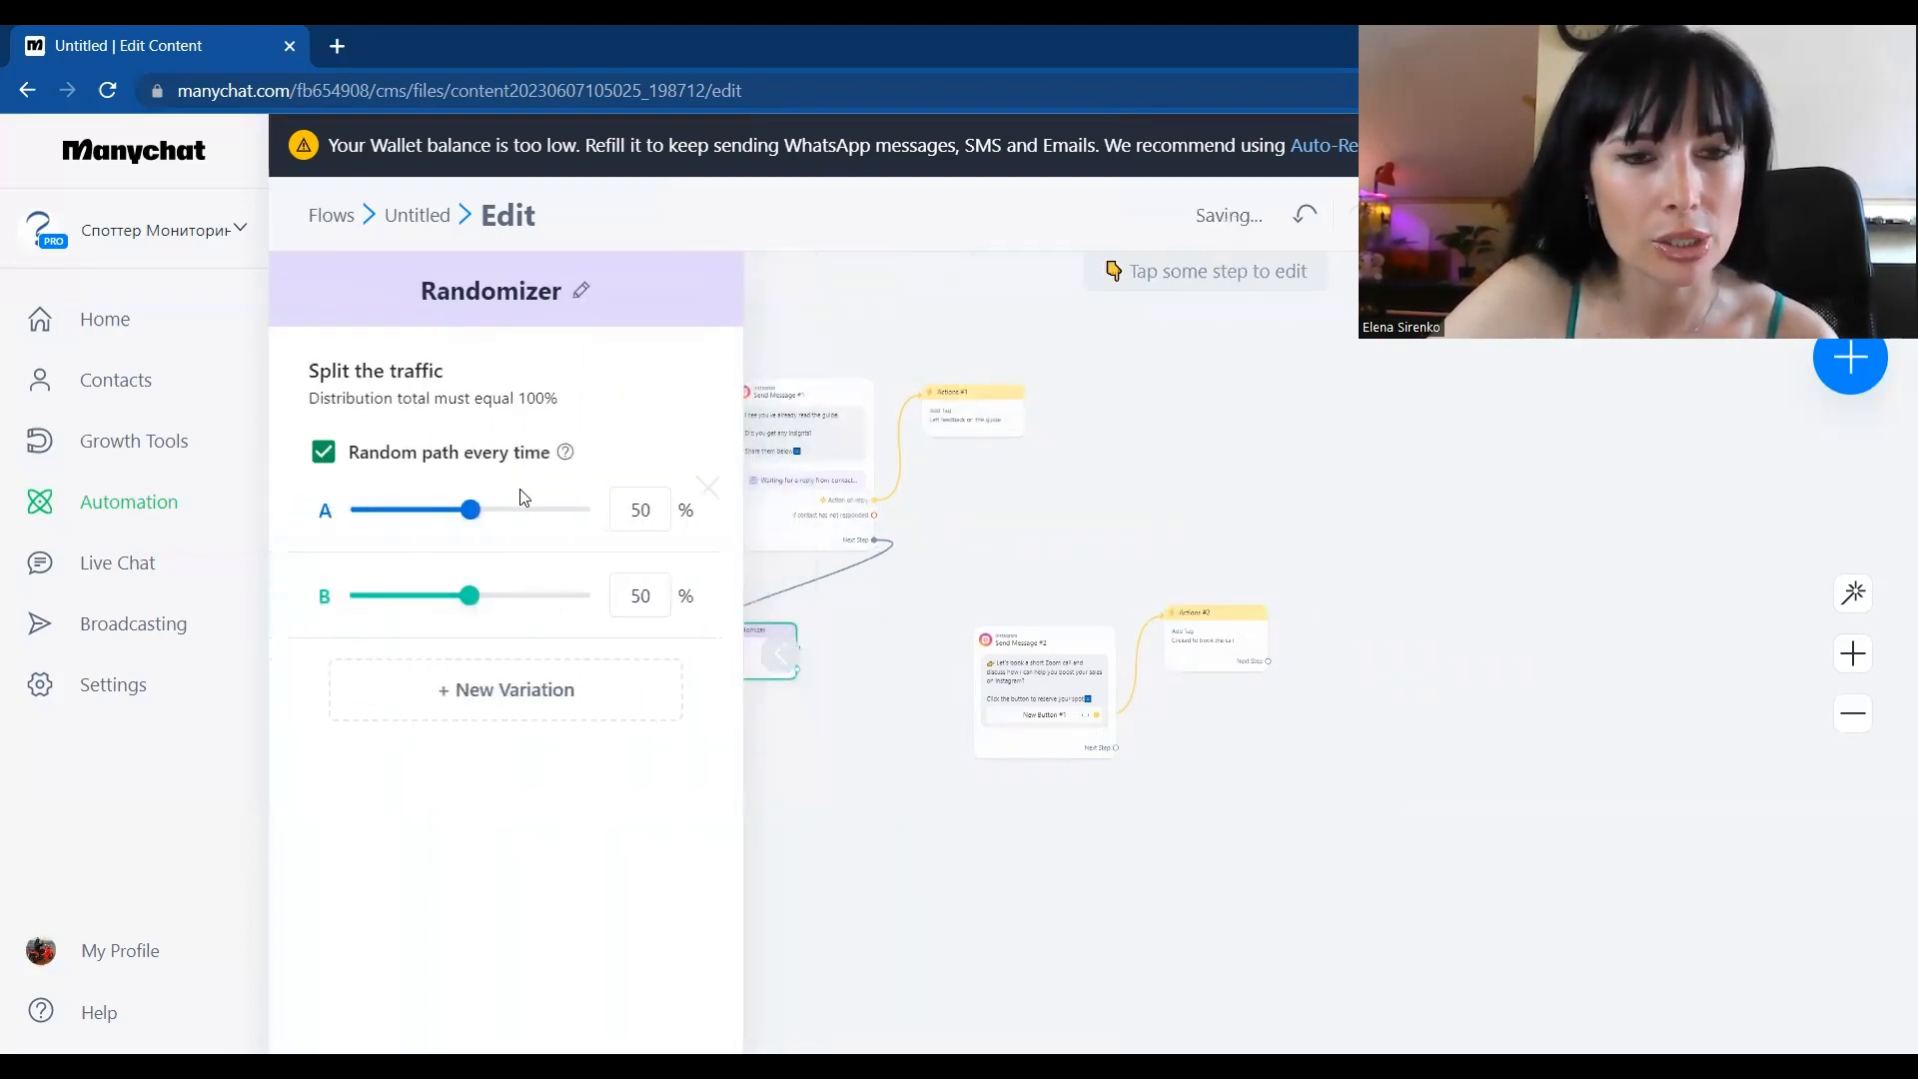
left_click(874, 836)
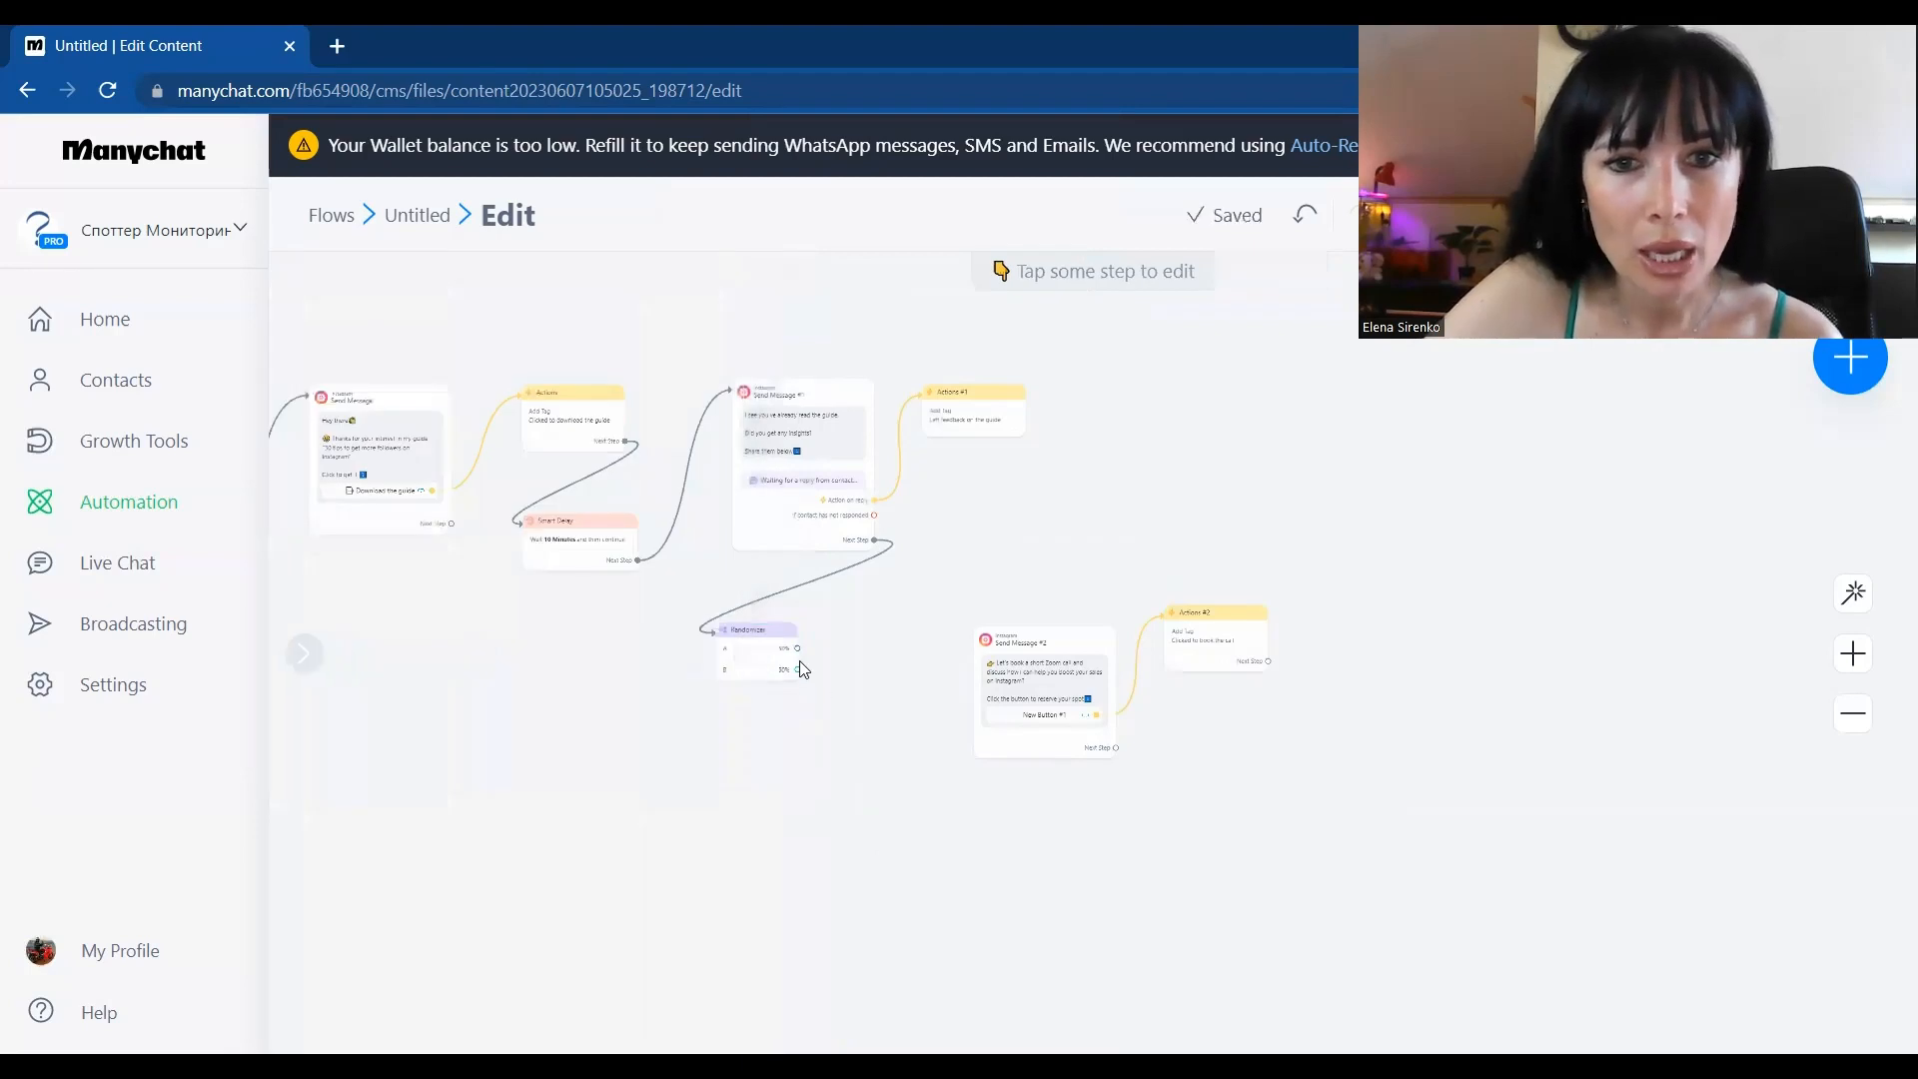
Connect Randomizer variation A to the Zoom call message and duplicate that message, placing the copy below the original
left_click_drag(797, 648, 1064, 647)
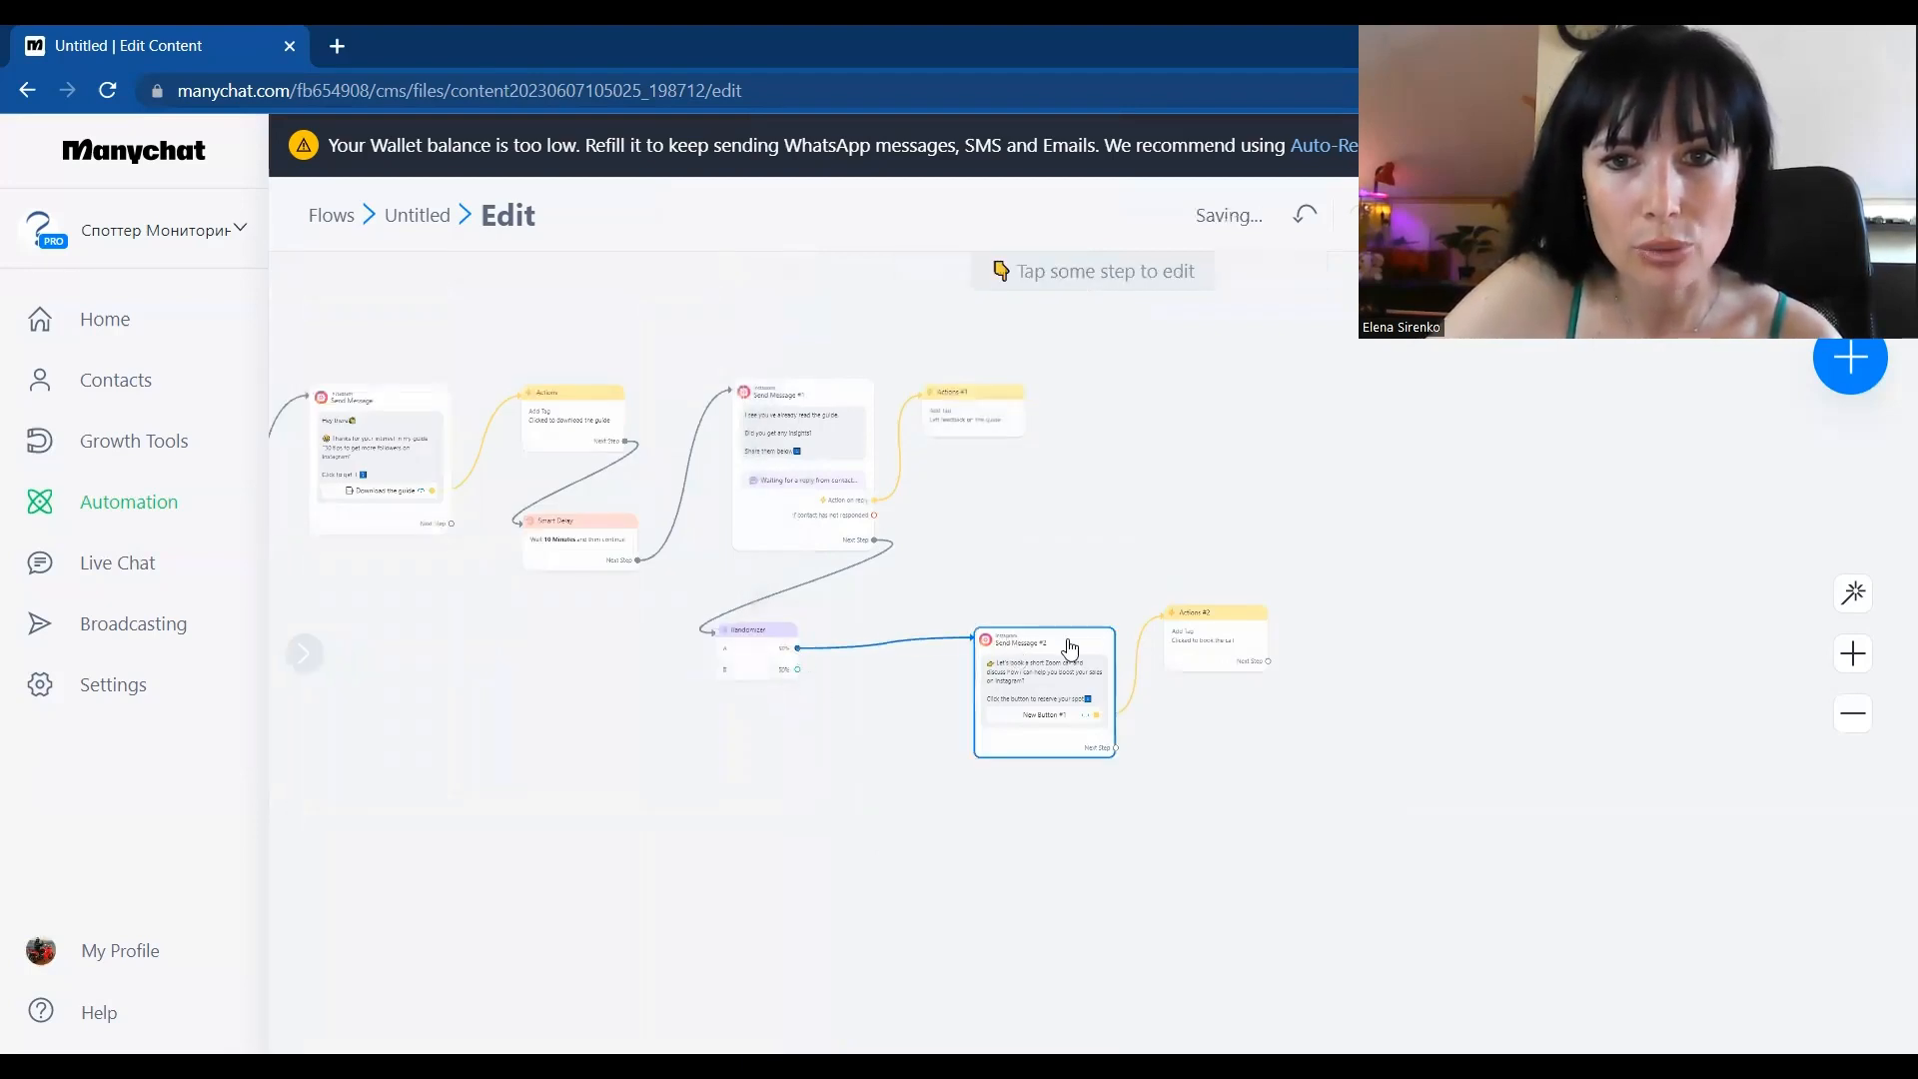
left_click(1019, 592)
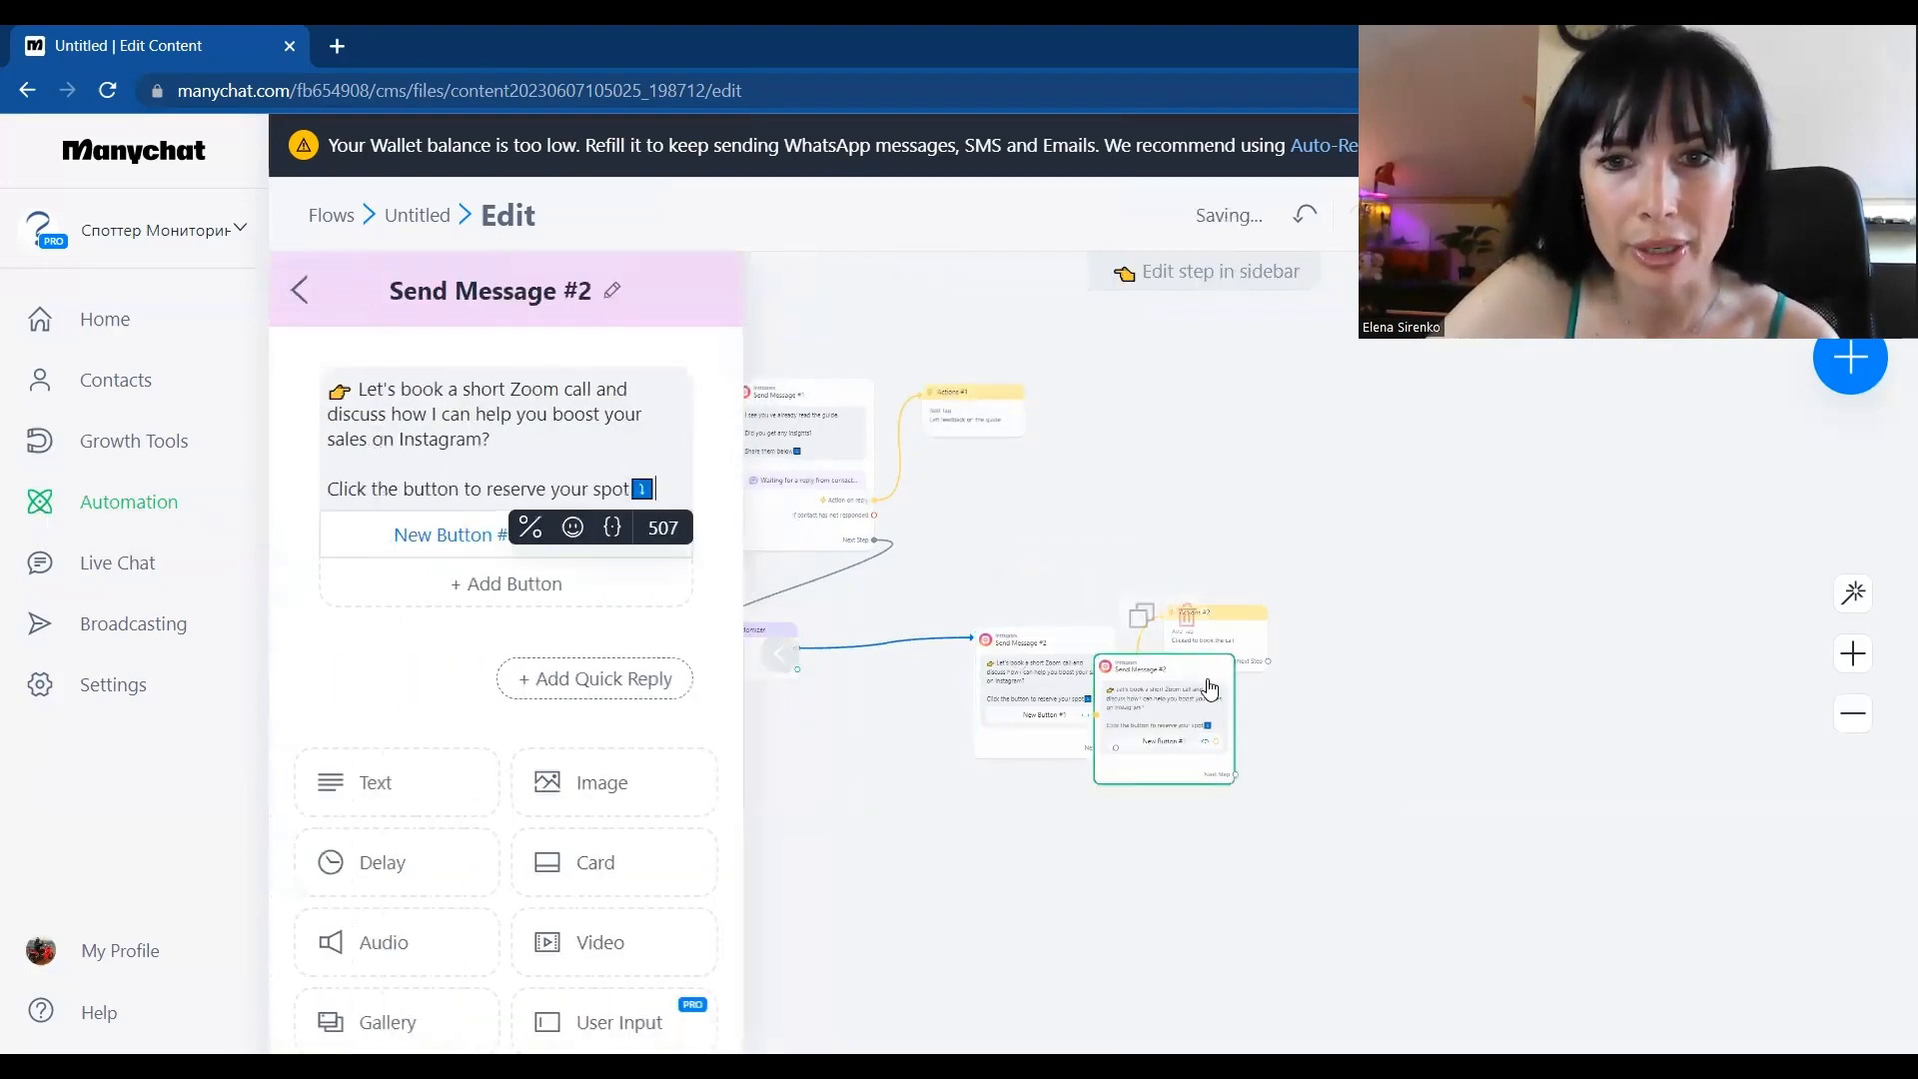
Title the original Zoom call message's button "Book a Call" followed by the phone emoji
left_click(1043, 714)
type("B")
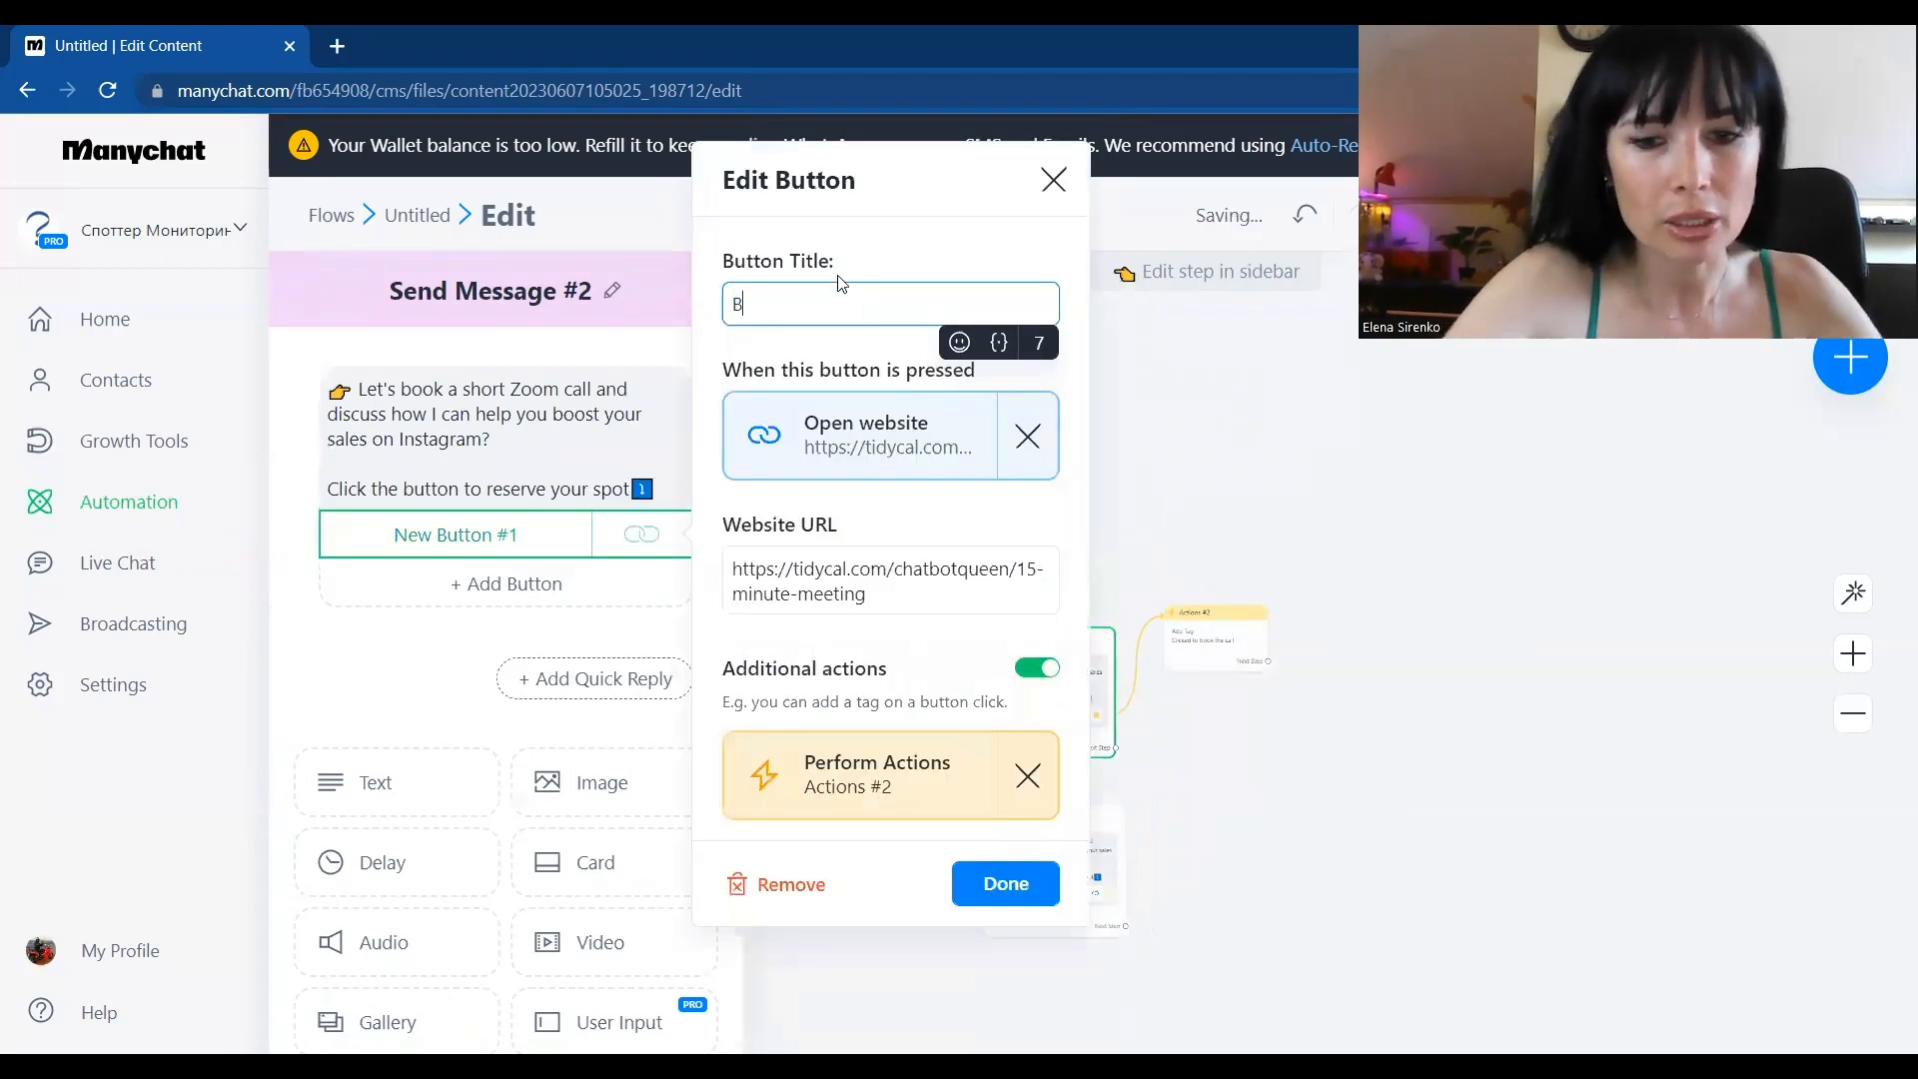
type("ook a")
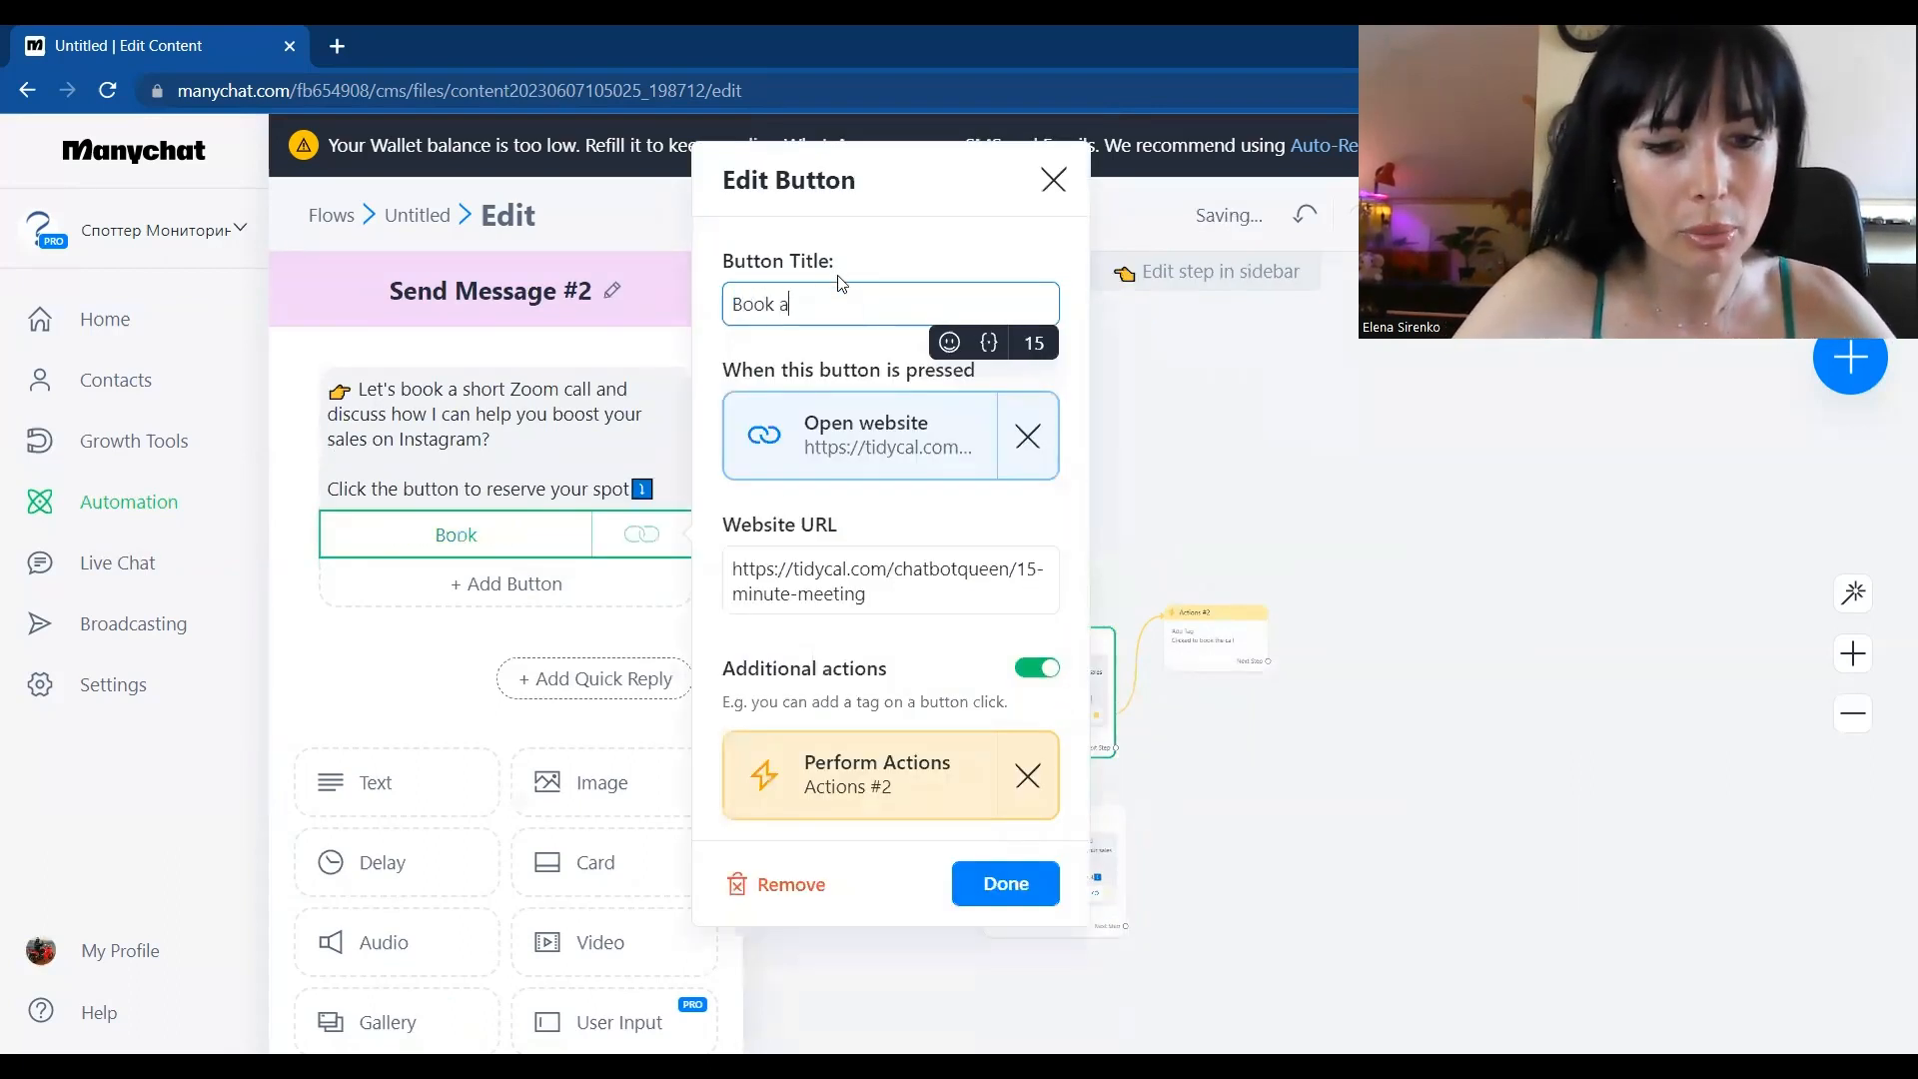
type(" Call")
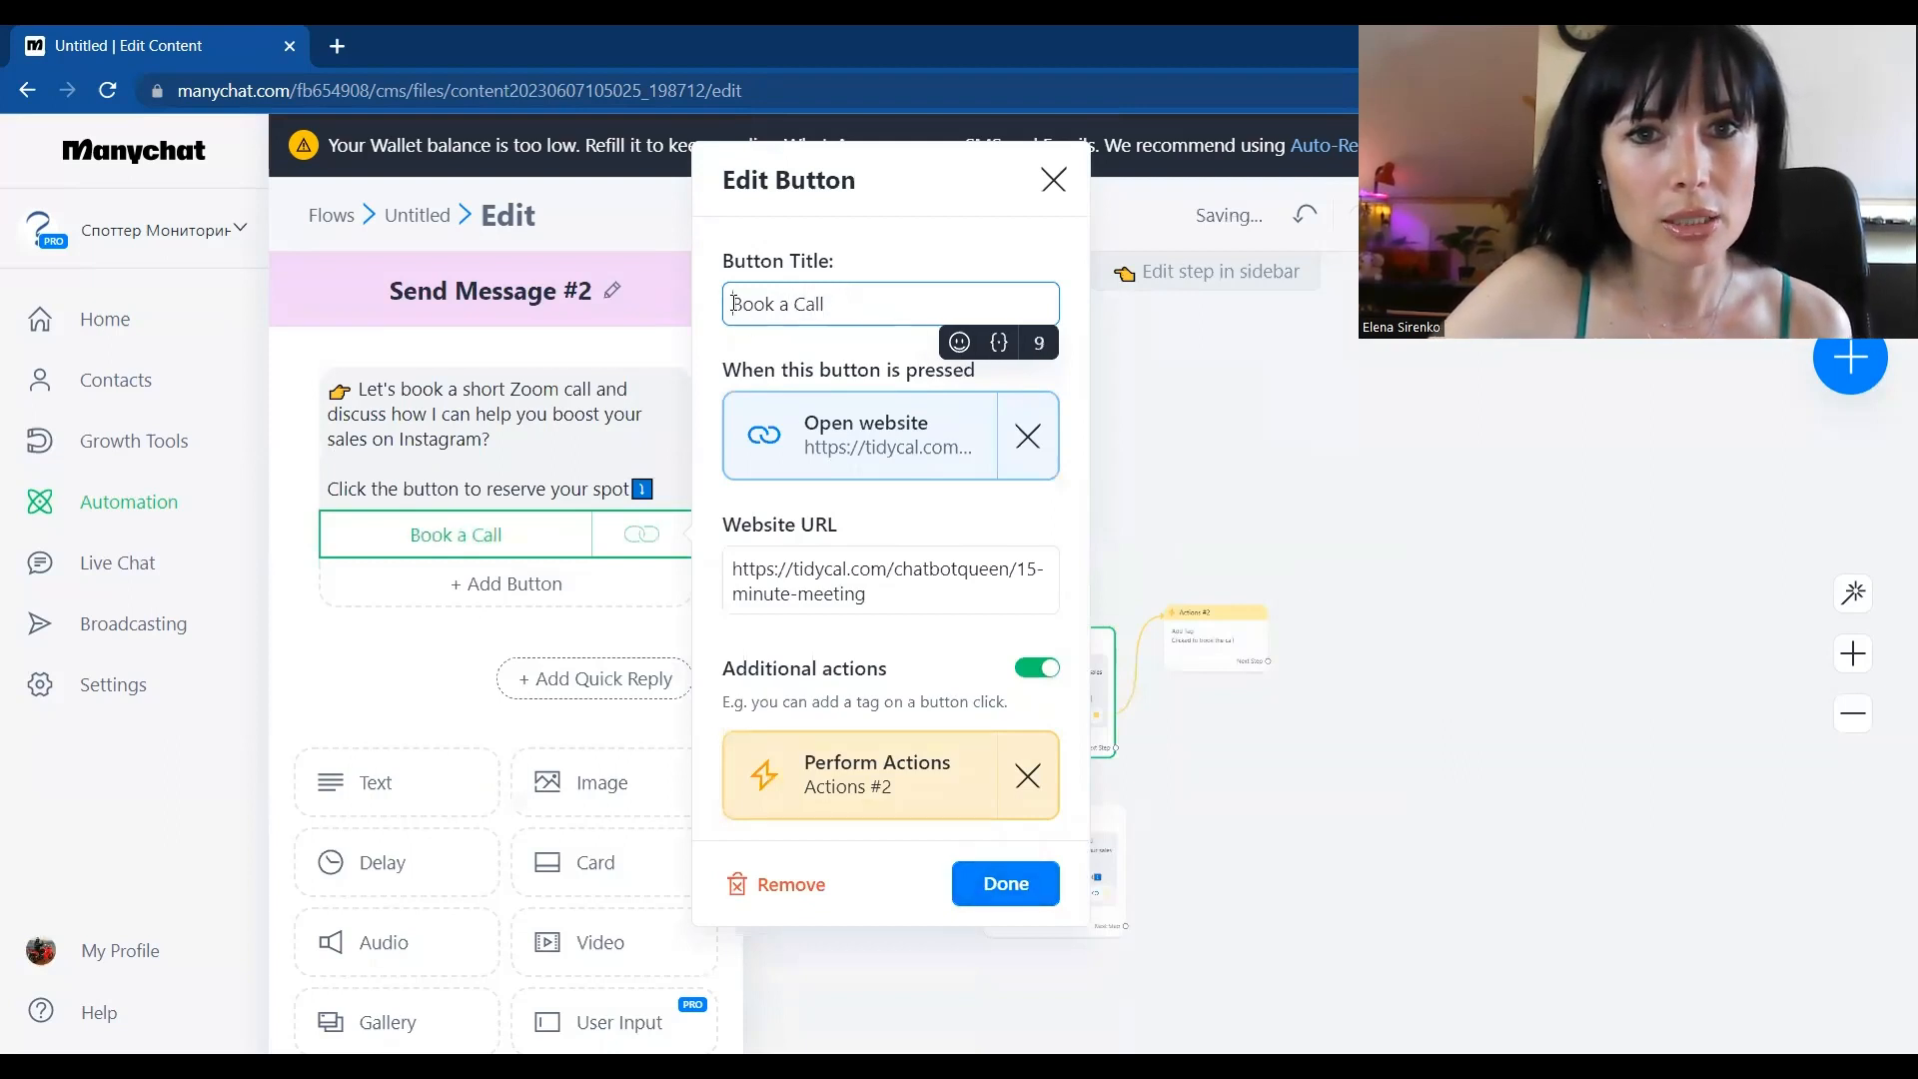
left_click(959, 343)
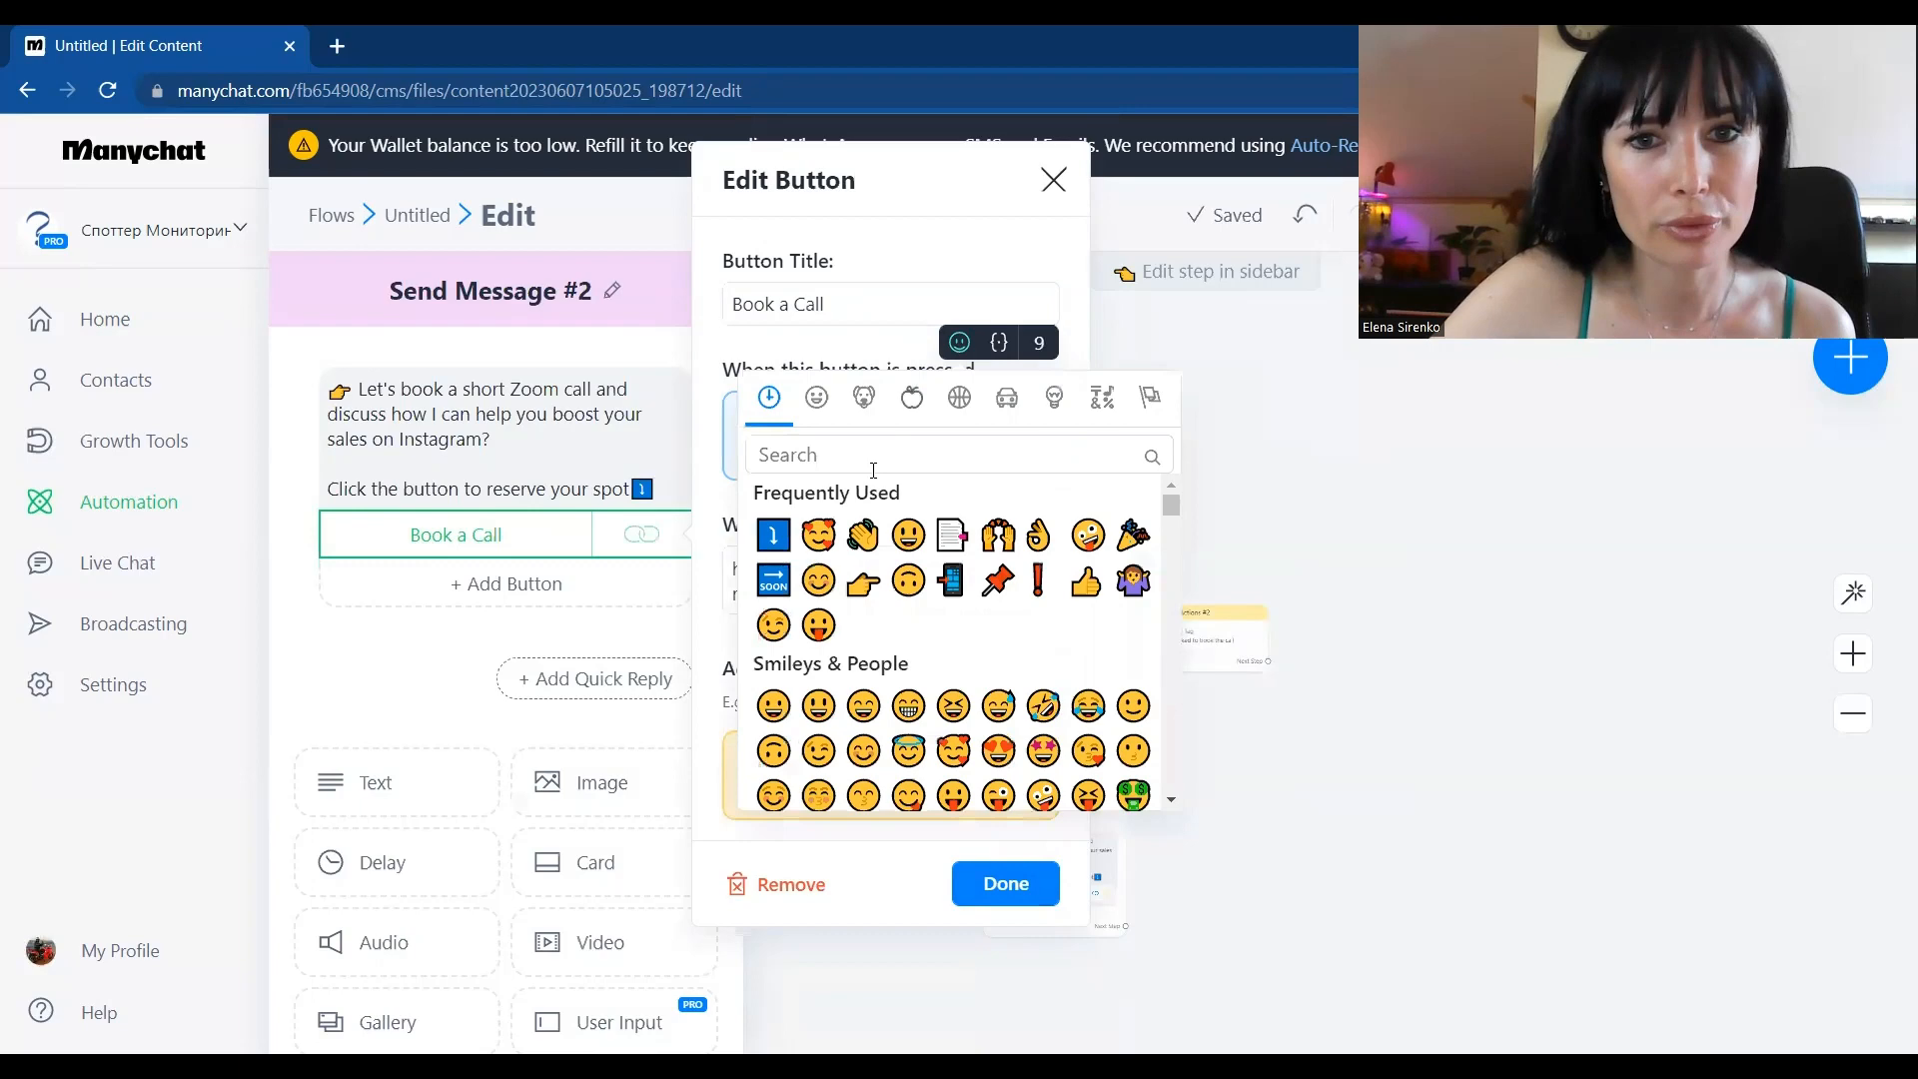
left_click(953, 578)
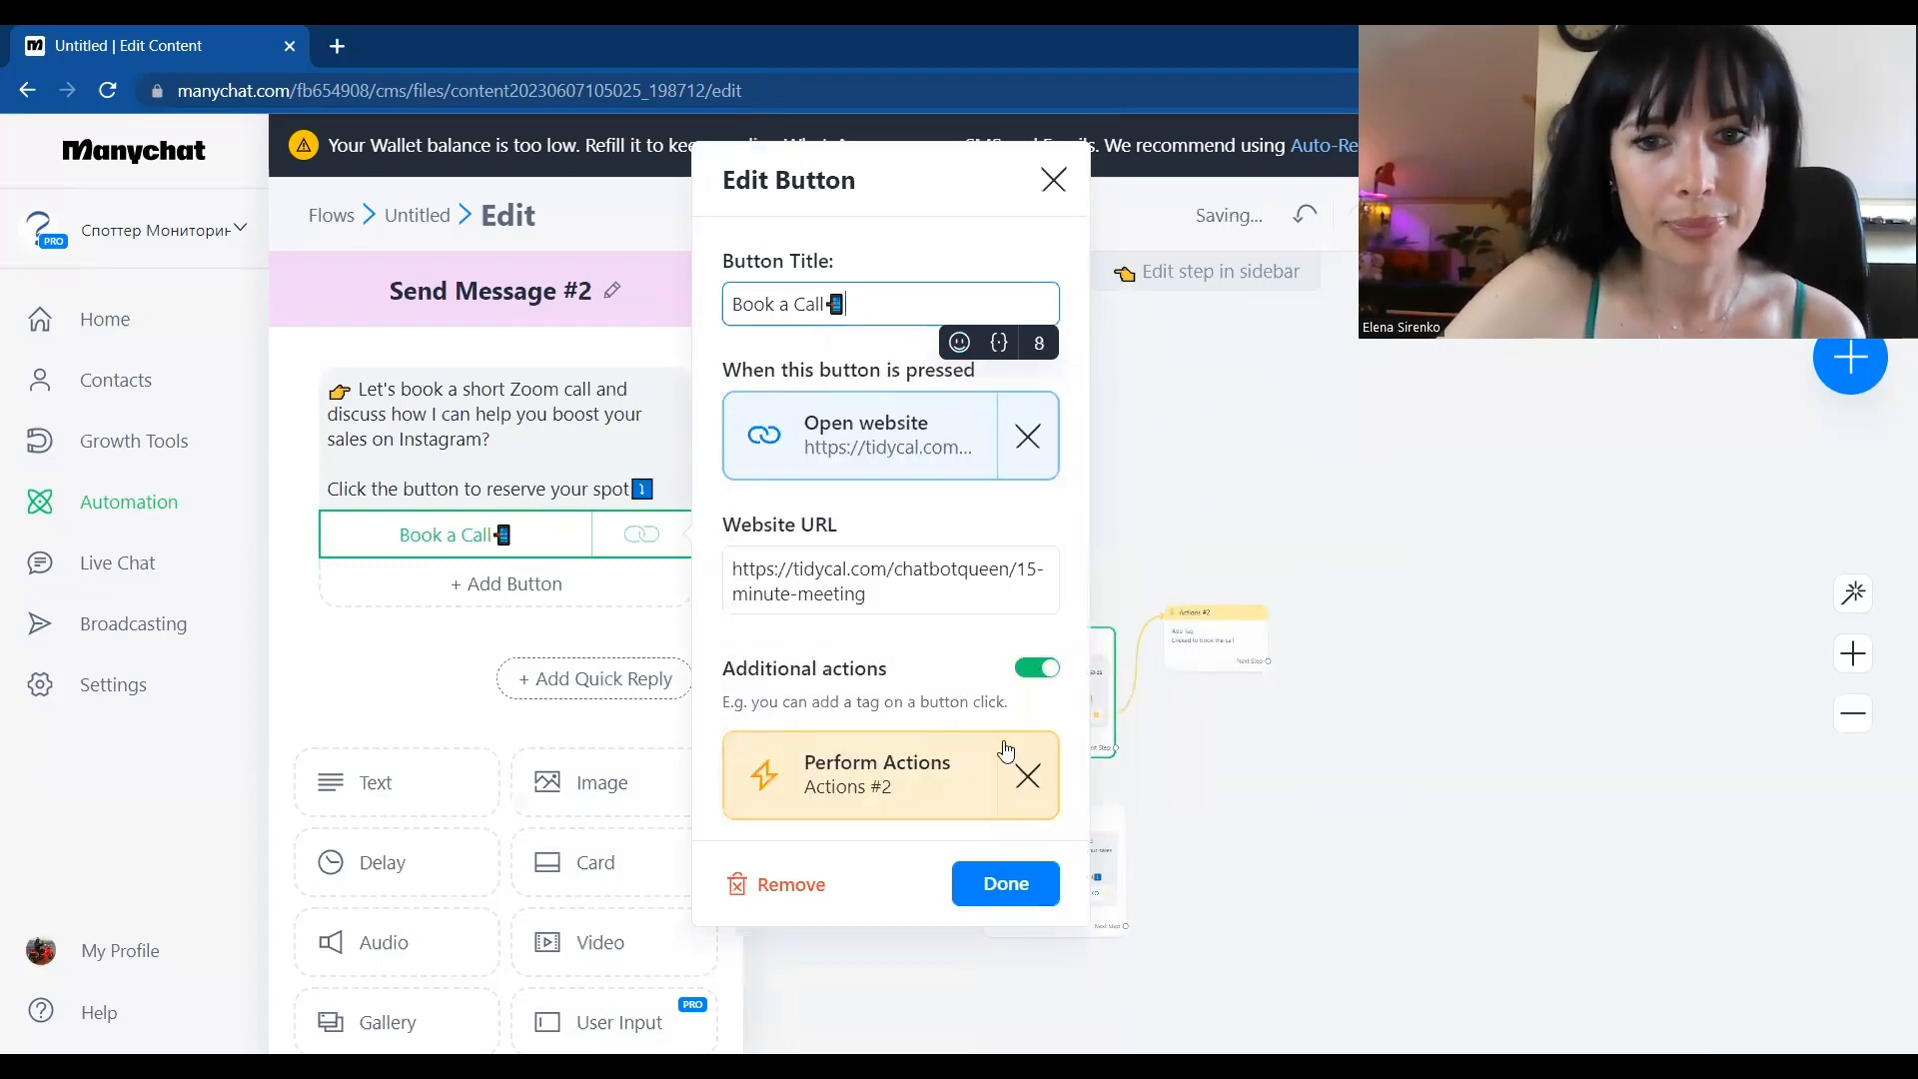
left_click(1023, 888)
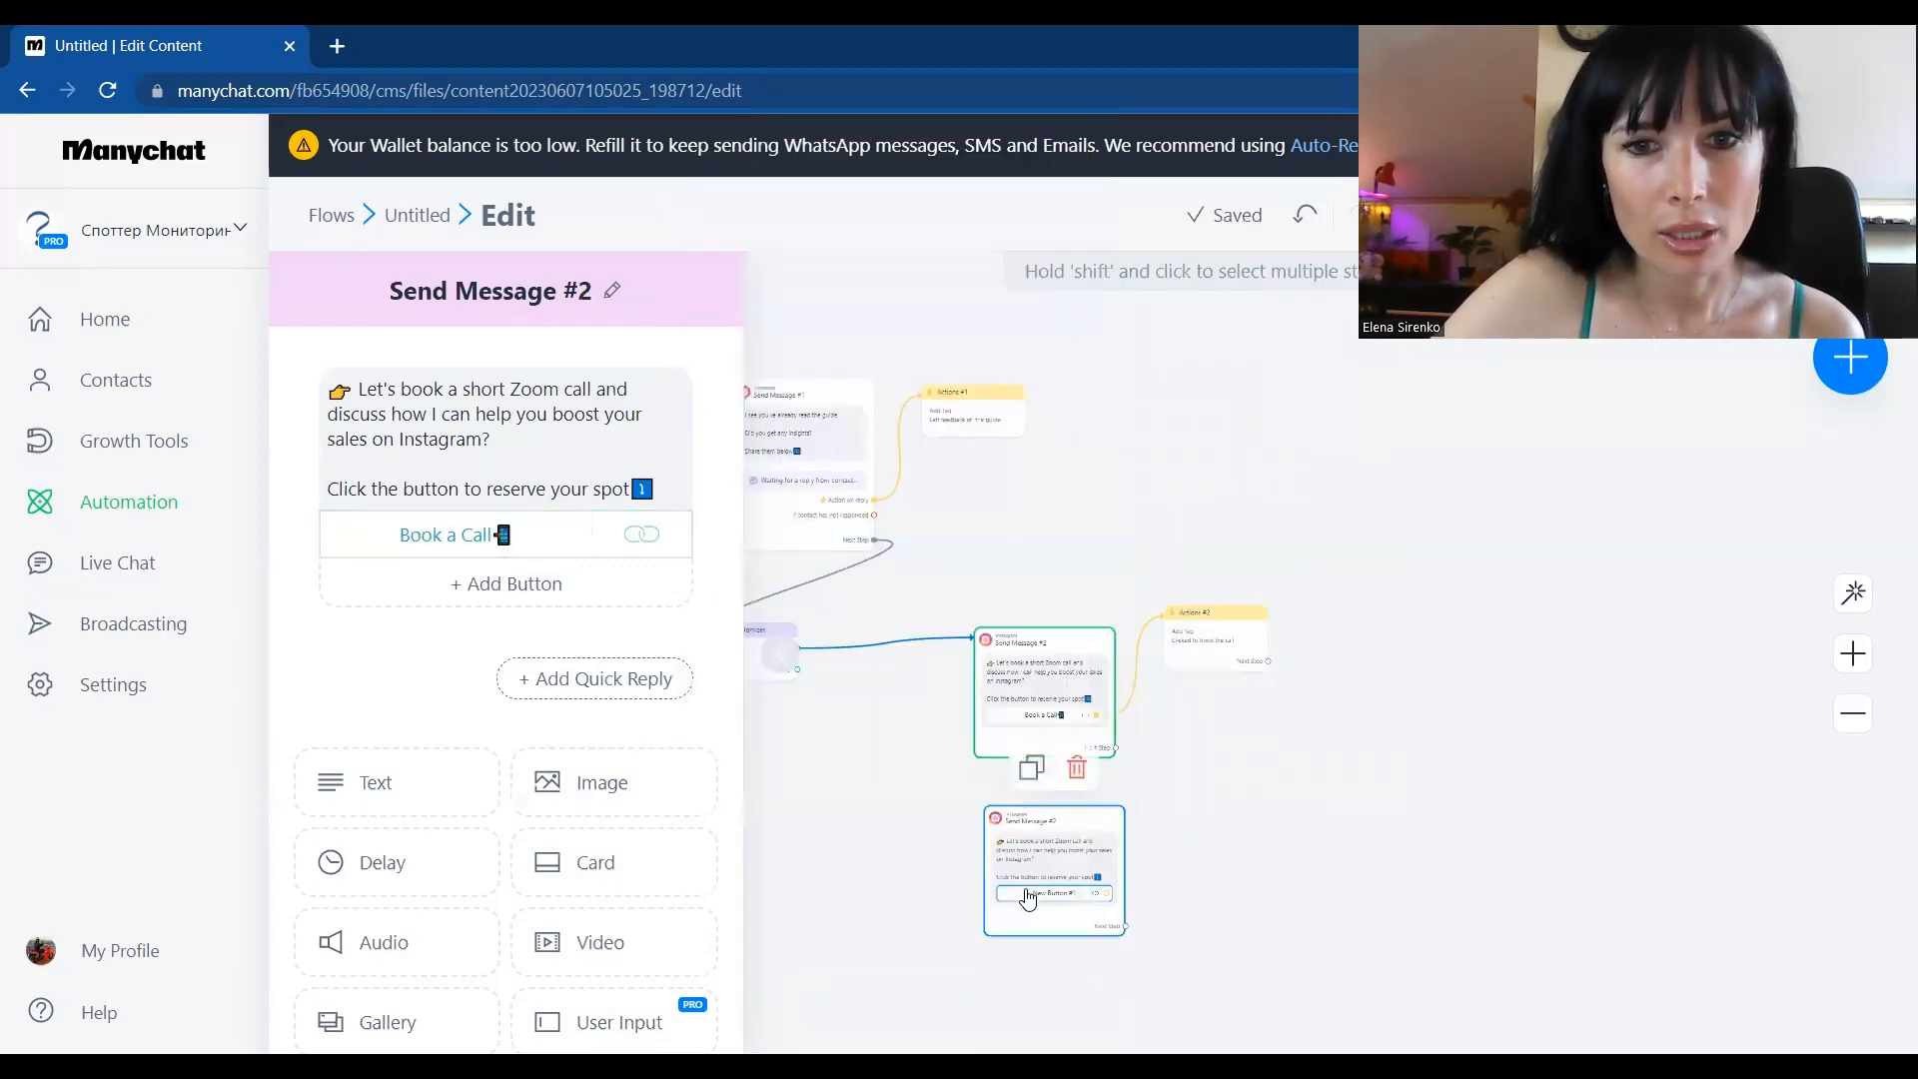
Title the duplicated Zoom call message's button "Book a Call" followed by the phone emoji
left_click(1028, 894)
type("B")
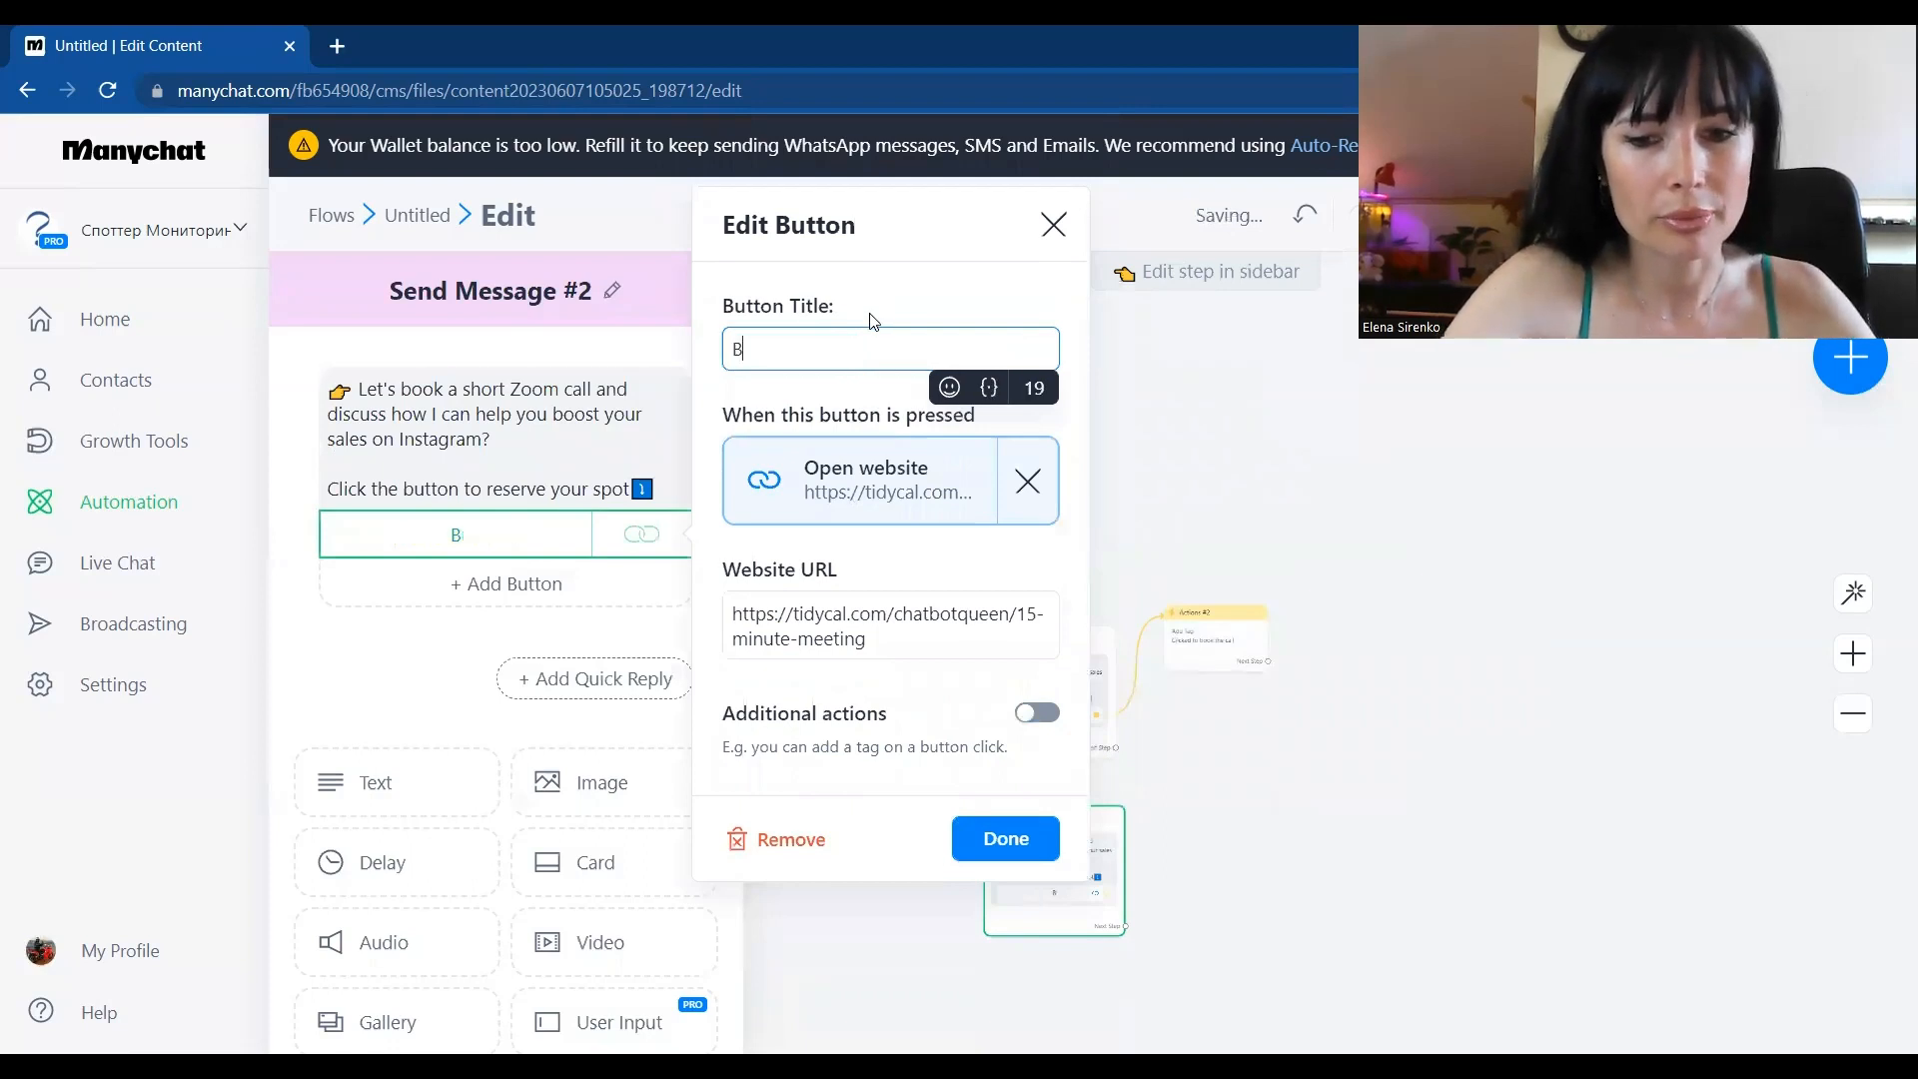
type("ook a Call")
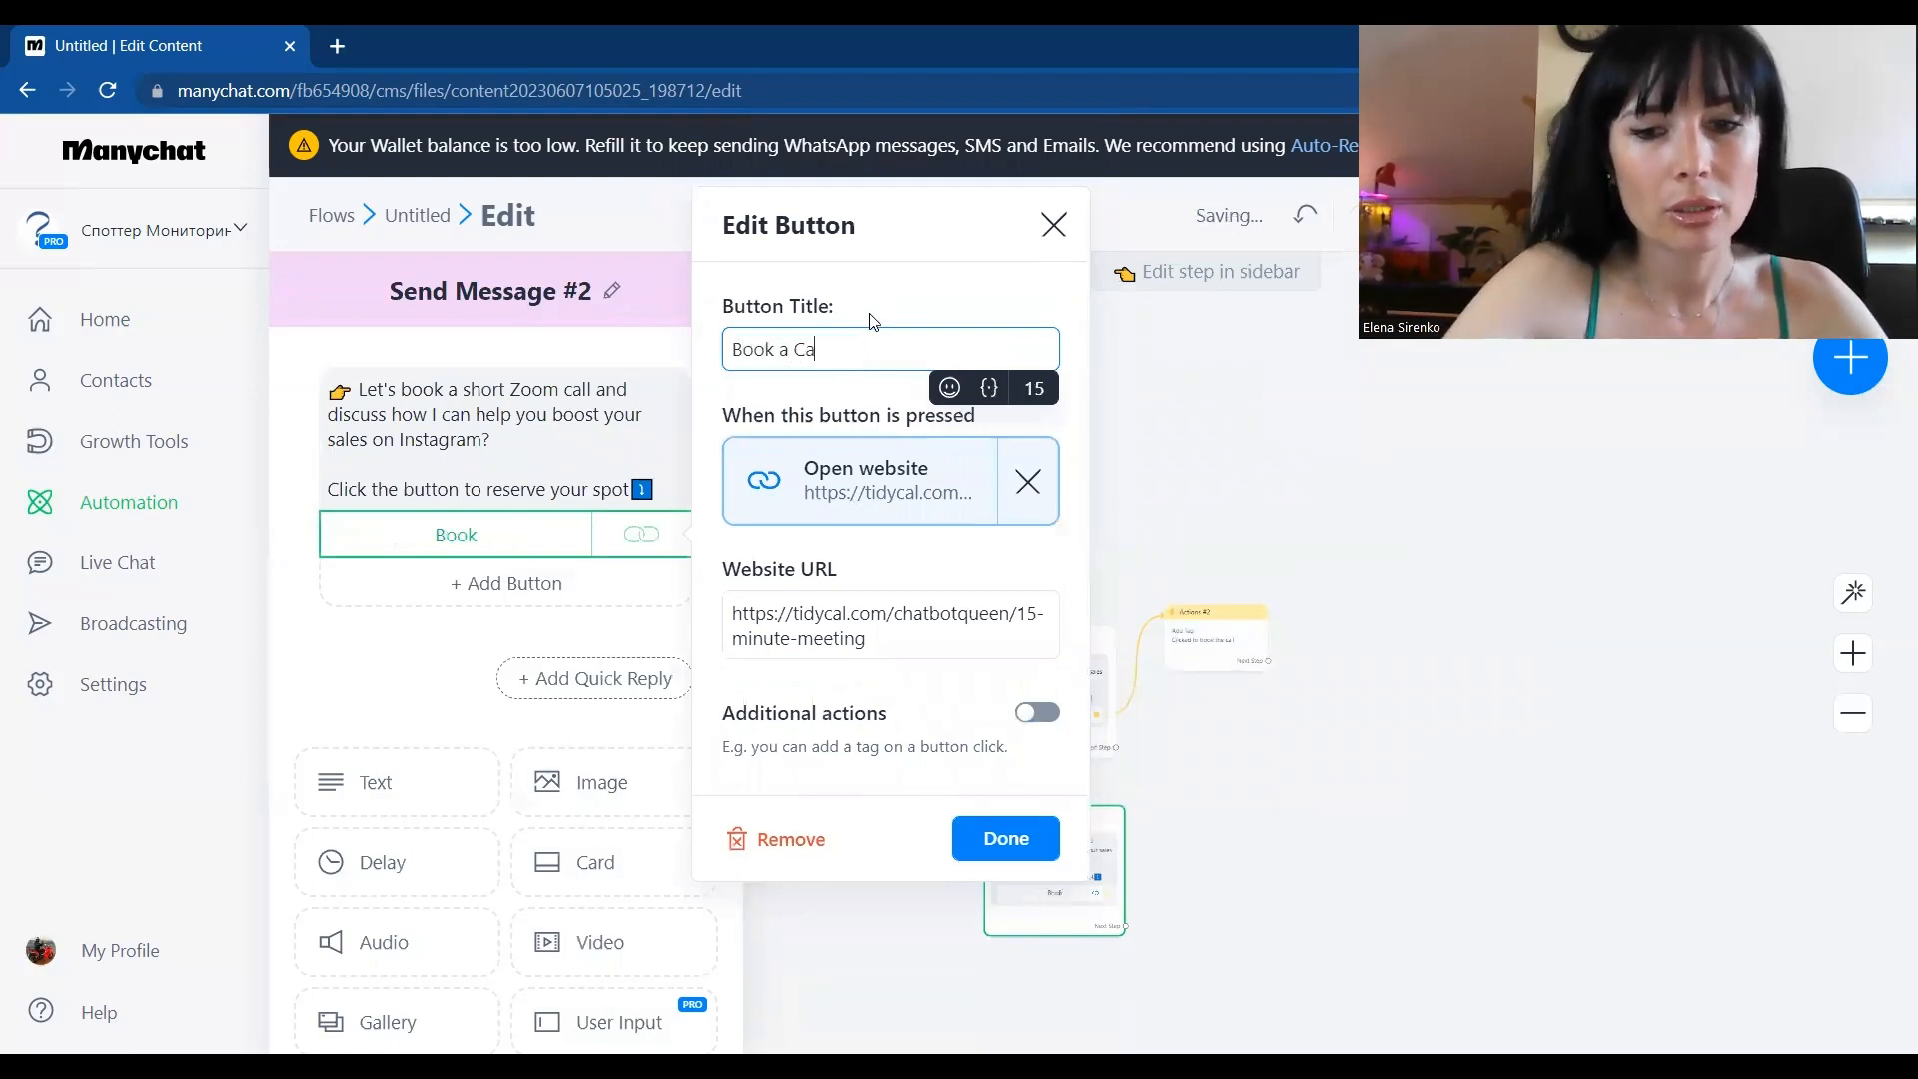
left_click(952, 389)
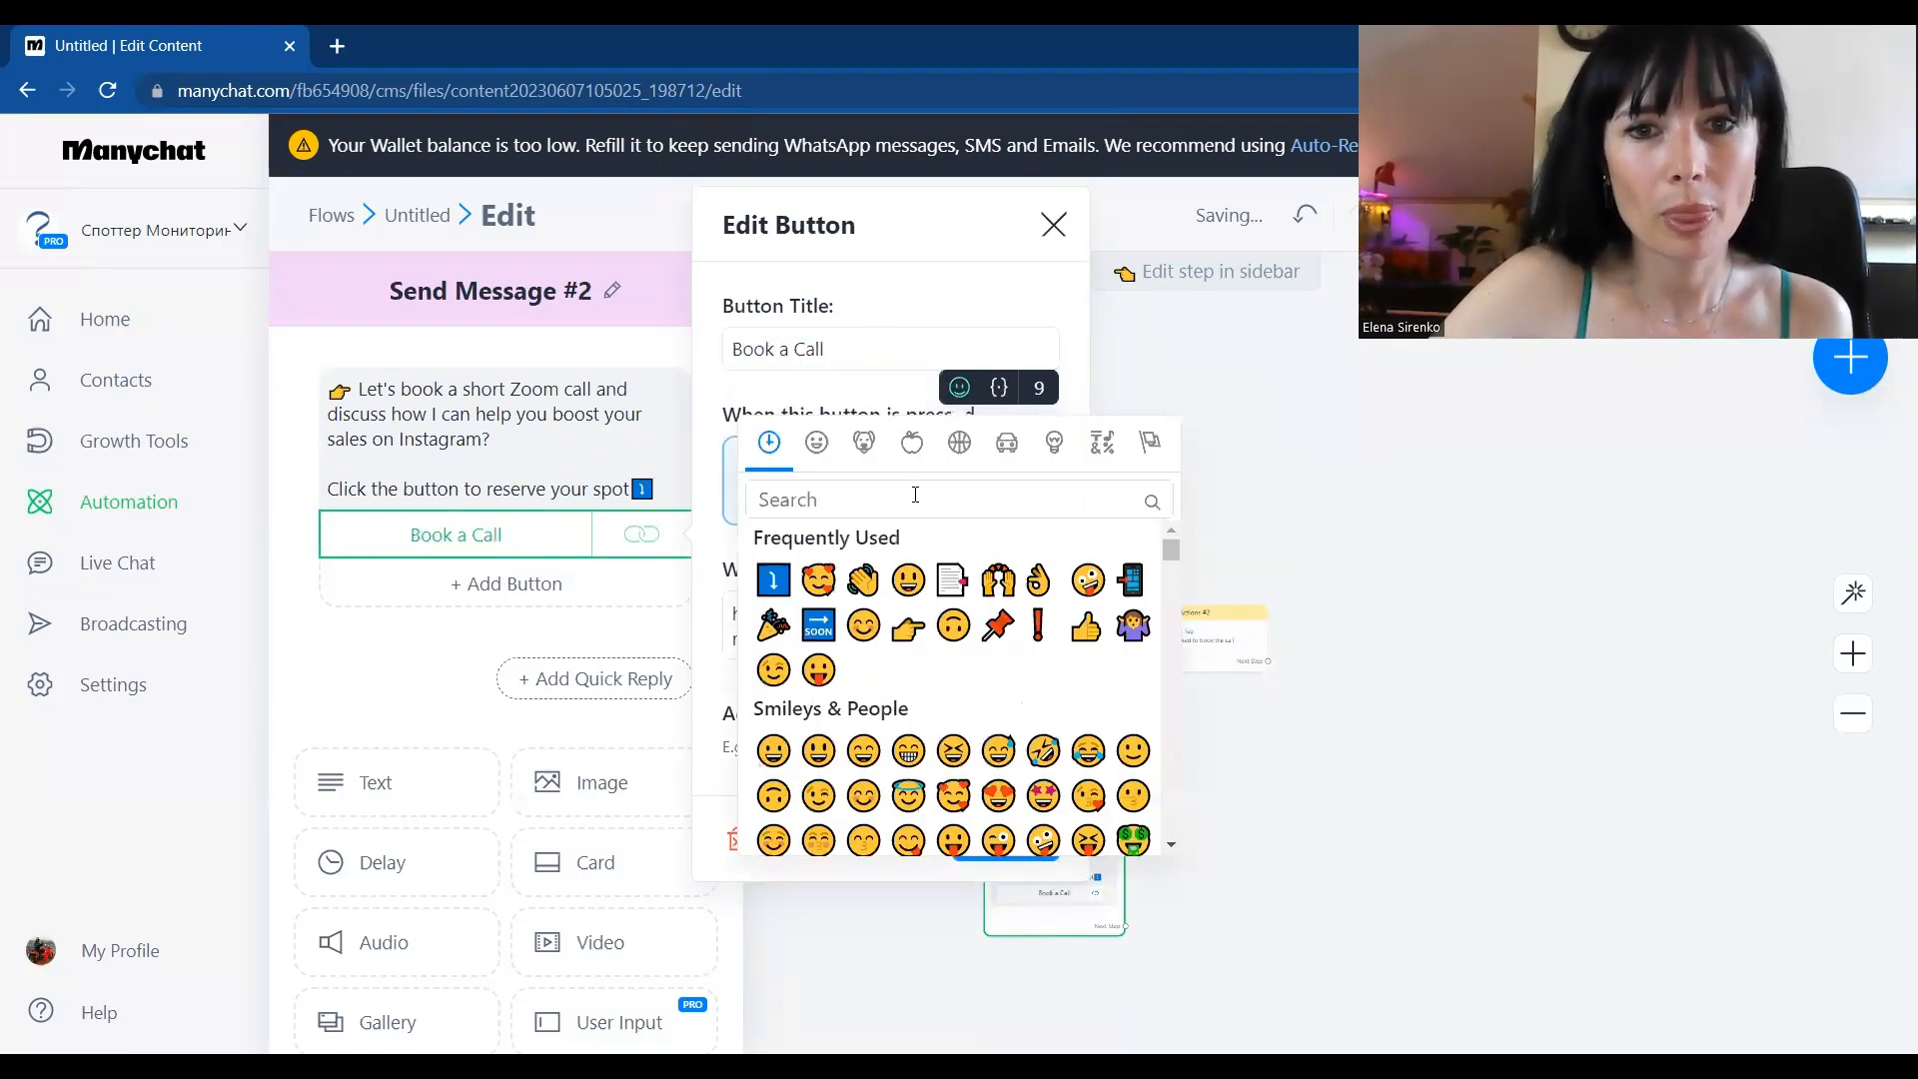
left_click(1129, 591)
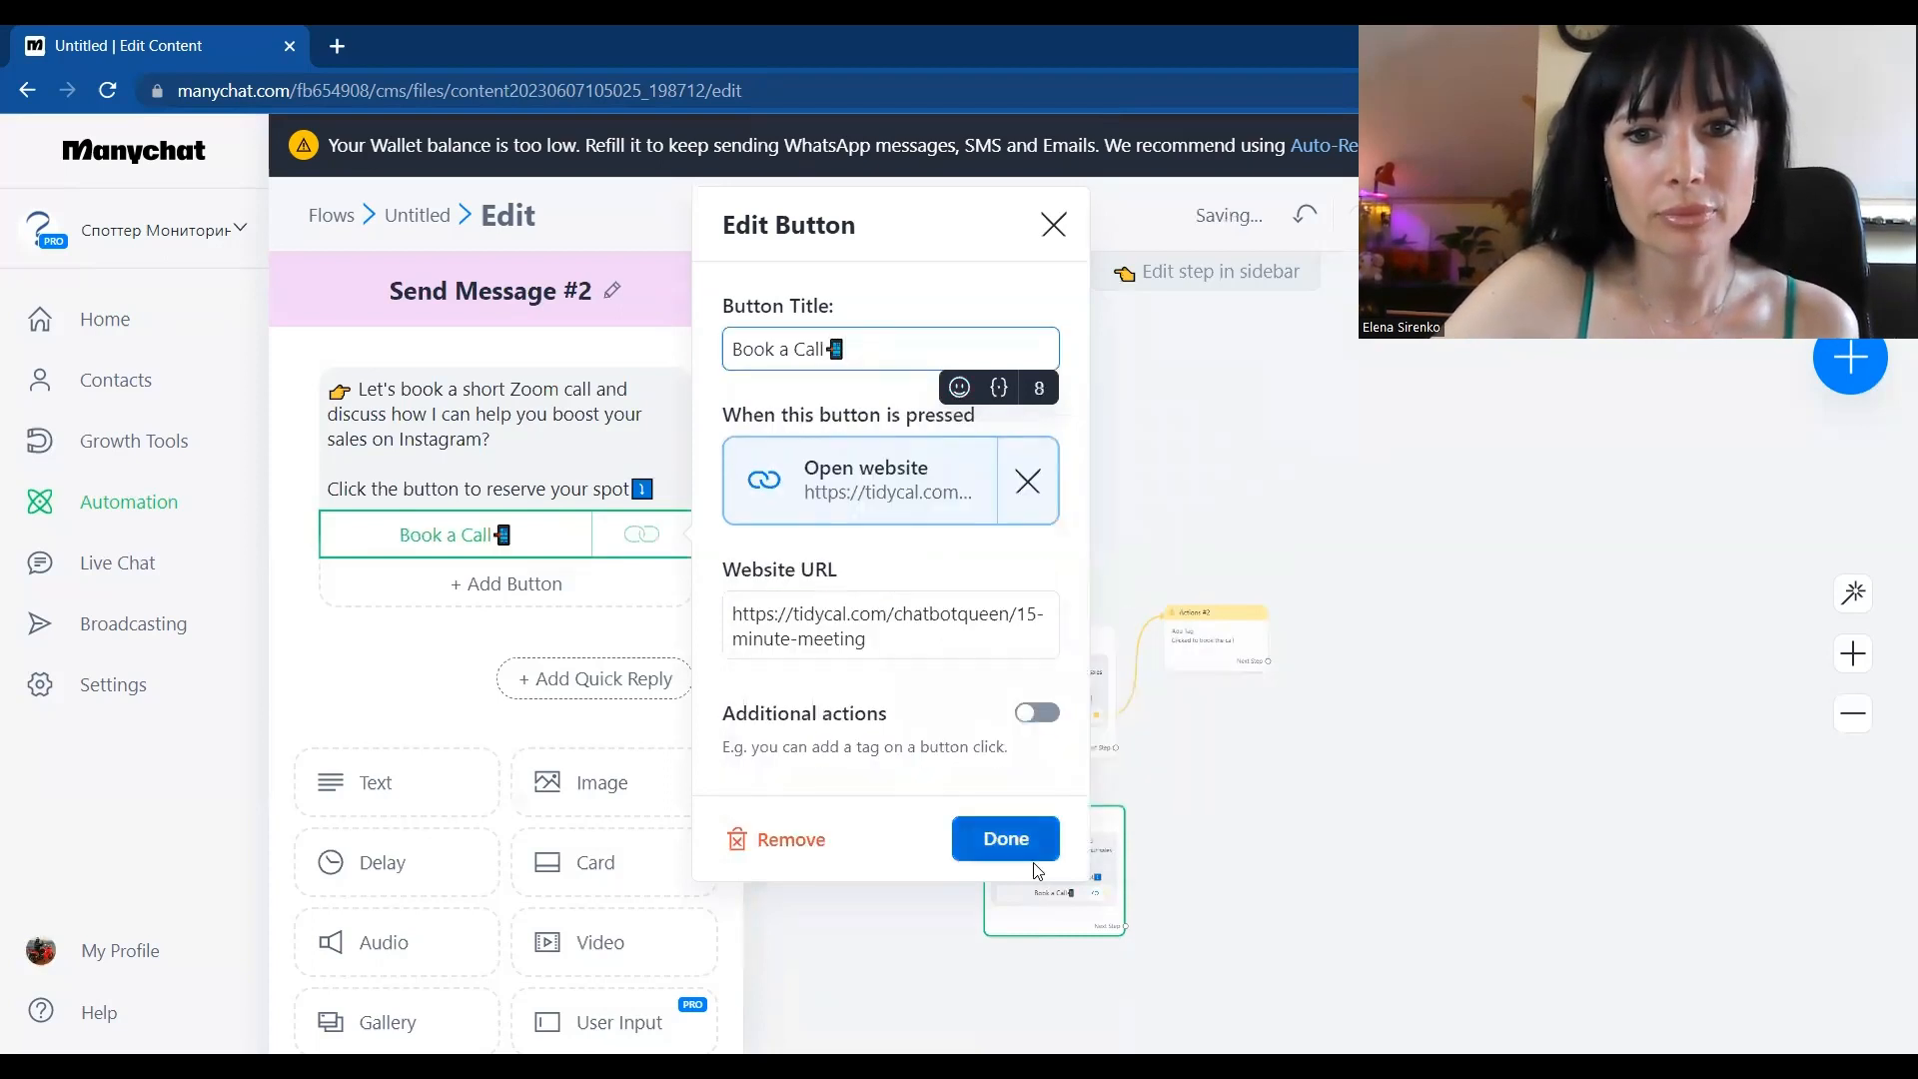
left_click(1005, 838)
left_click(1498, 799)
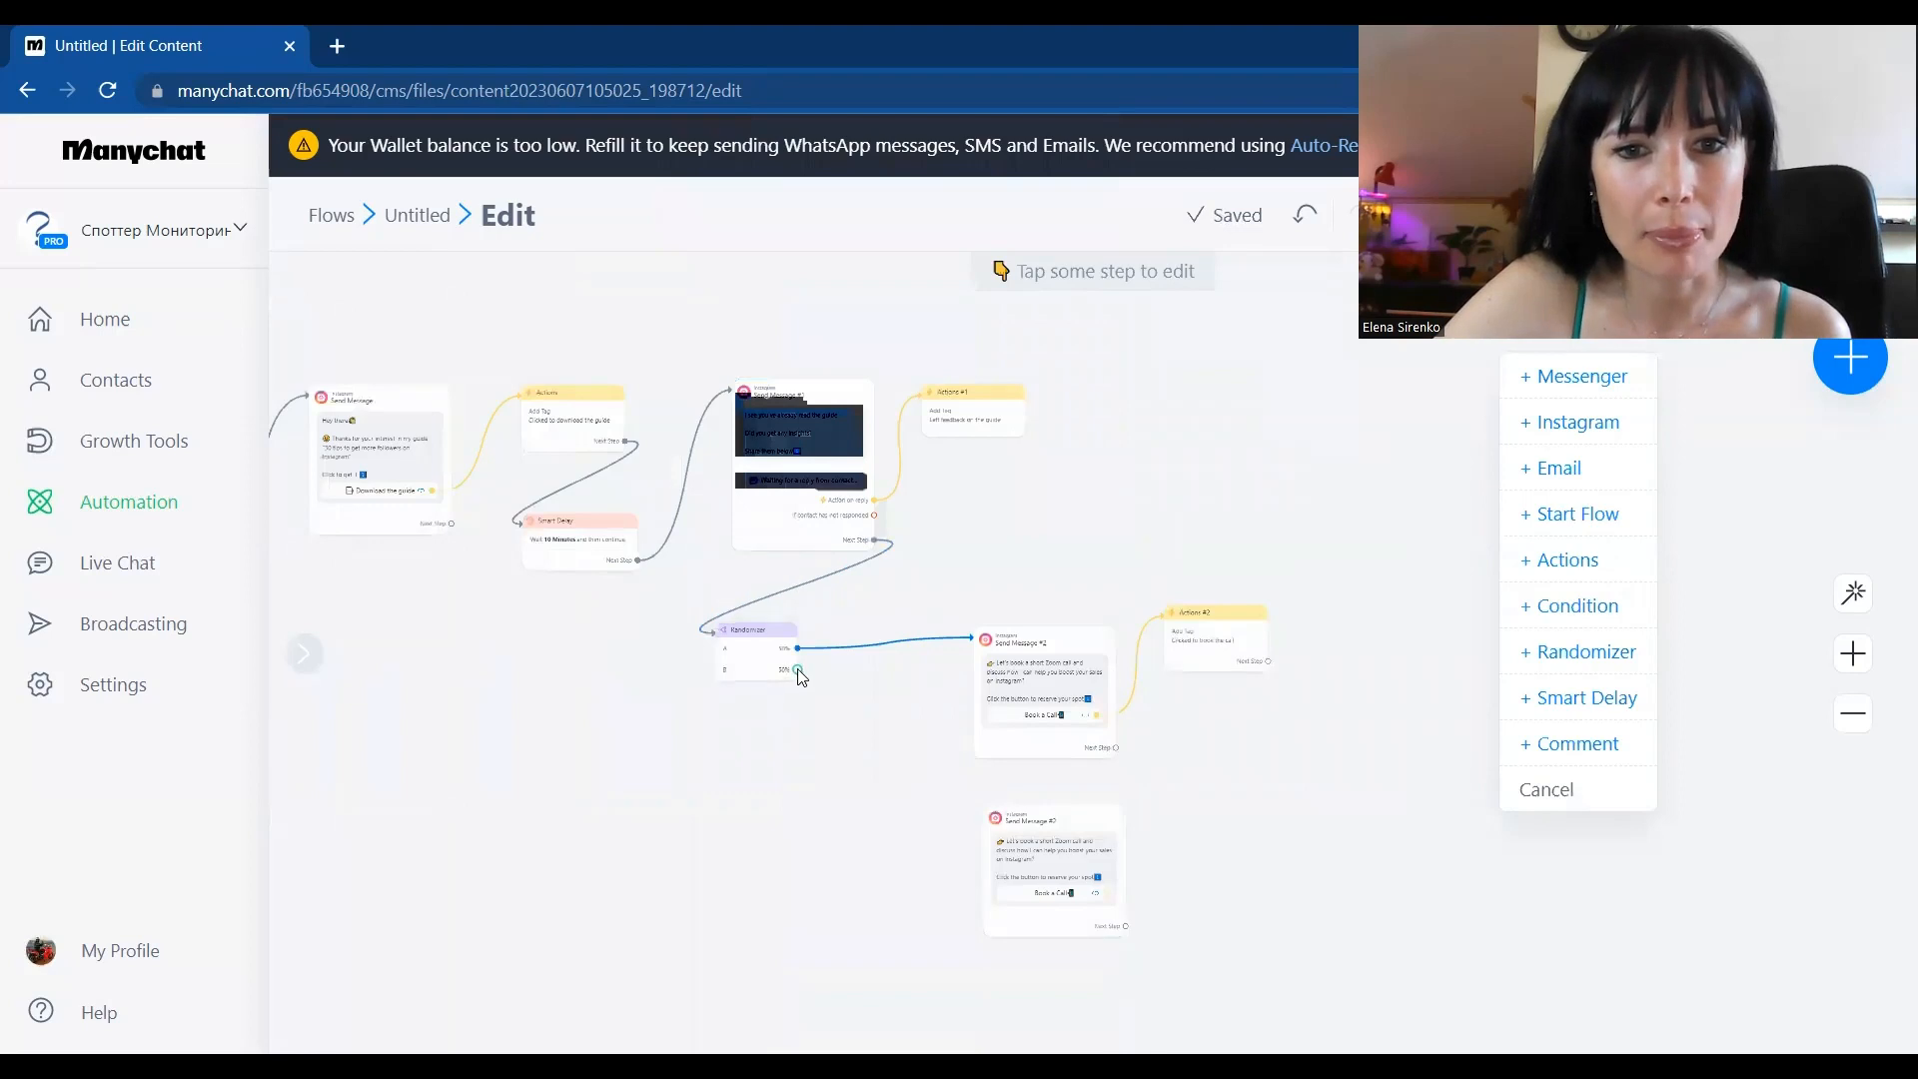
Connect Randomizer variation B to the duplicated Zoom call message and move the Randomizer lower on the canvas
left_click_drag(796, 669, 1015, 855)
left_click(747, 631)
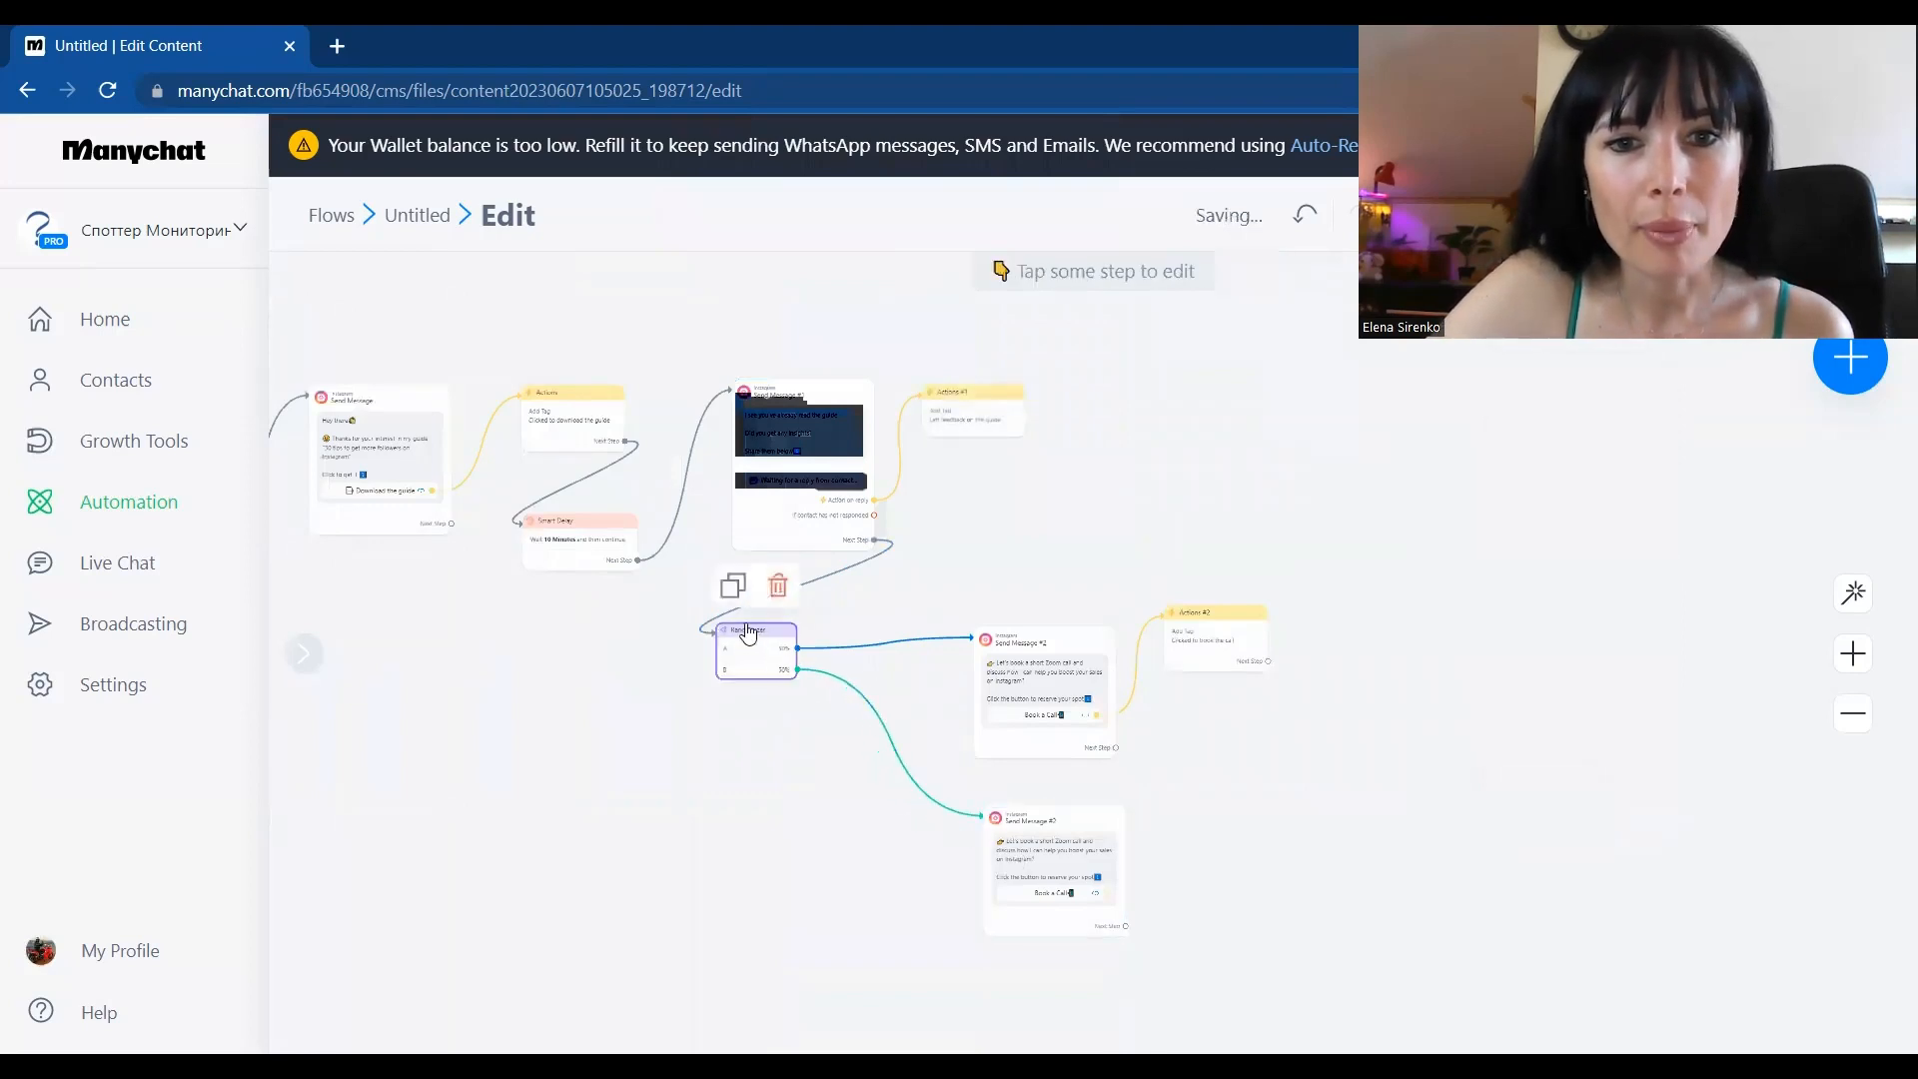
left_click_drag(756, 642, 816, 754)
Replace the duplicated message's opening text after the pointing-hand emoji with "I'd like to suggest you book a 15 minute free Zoom"
left_click(1049, 854)
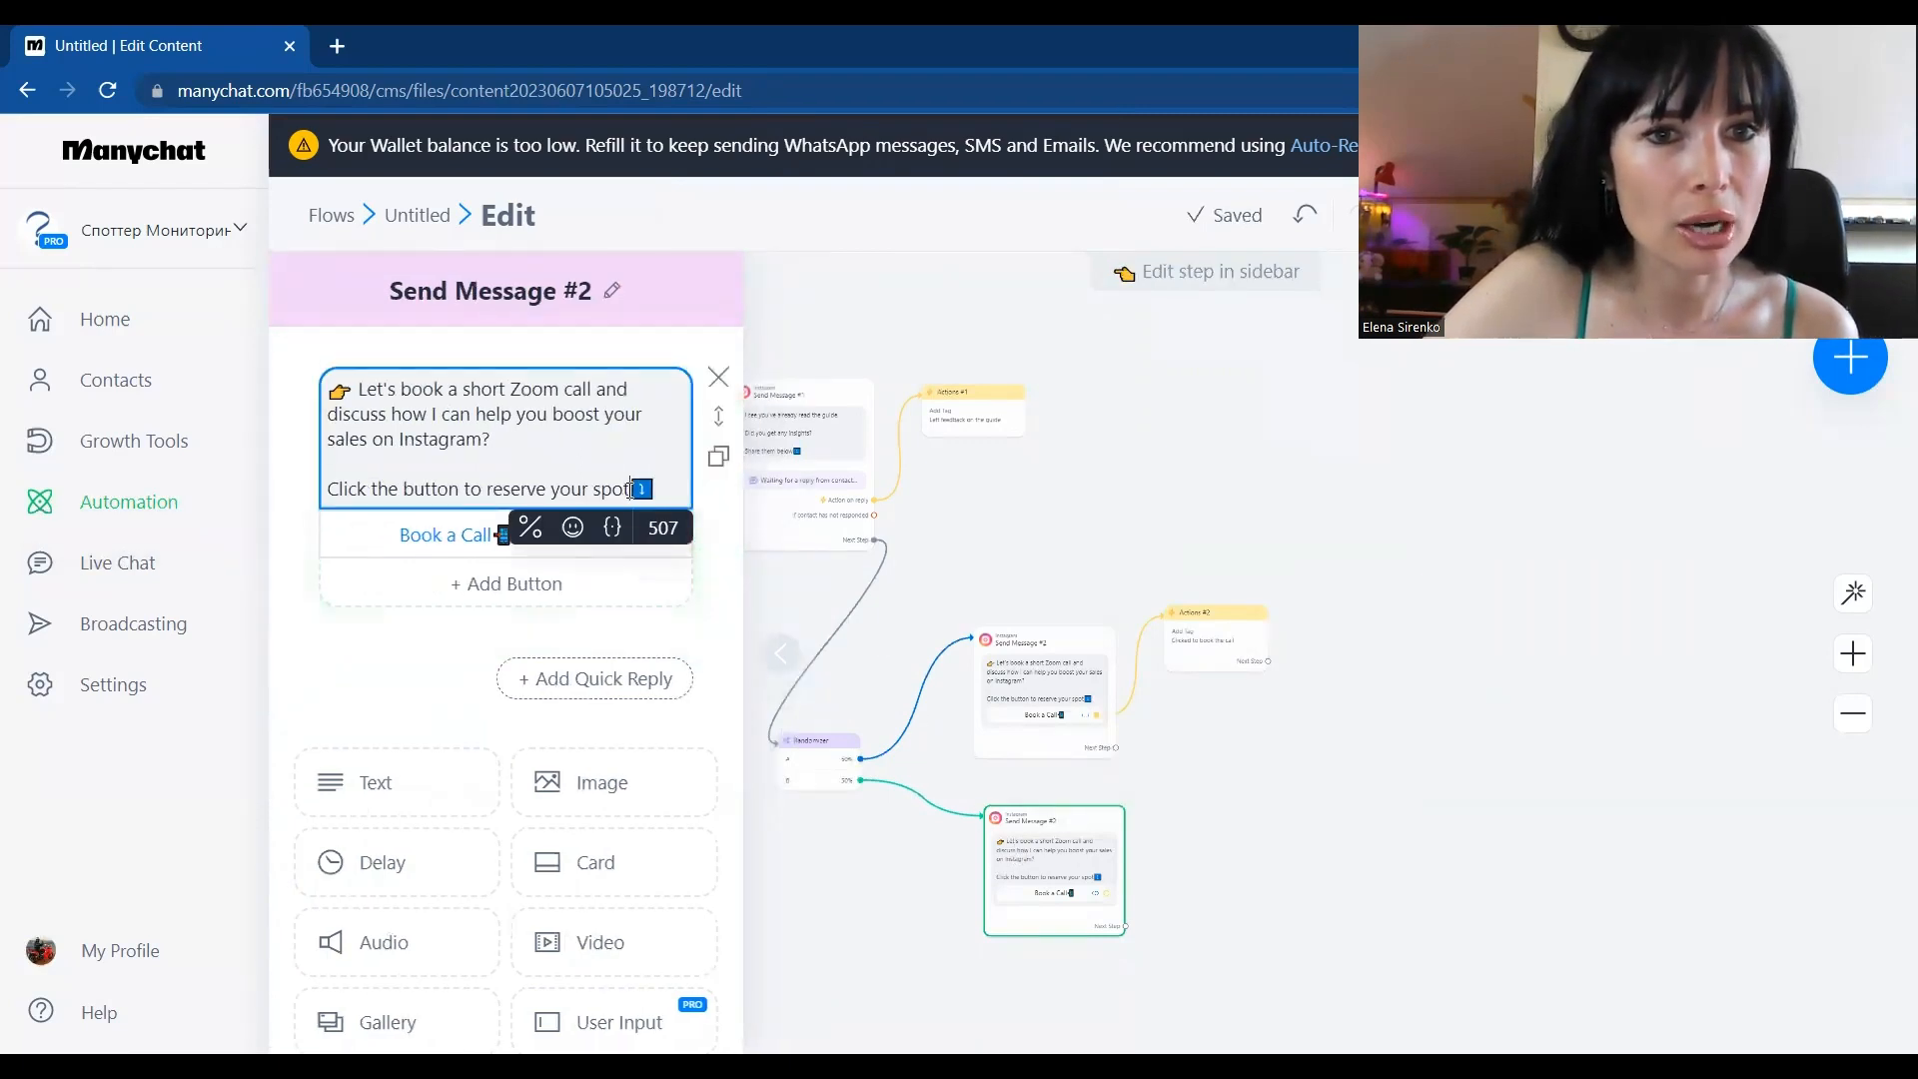
mouse_move(533, 440)
left_mouse_down()
mouse_move(355, 389)
mouse_move(510, 448)
left_mouse_up()
left_click(354, 389)
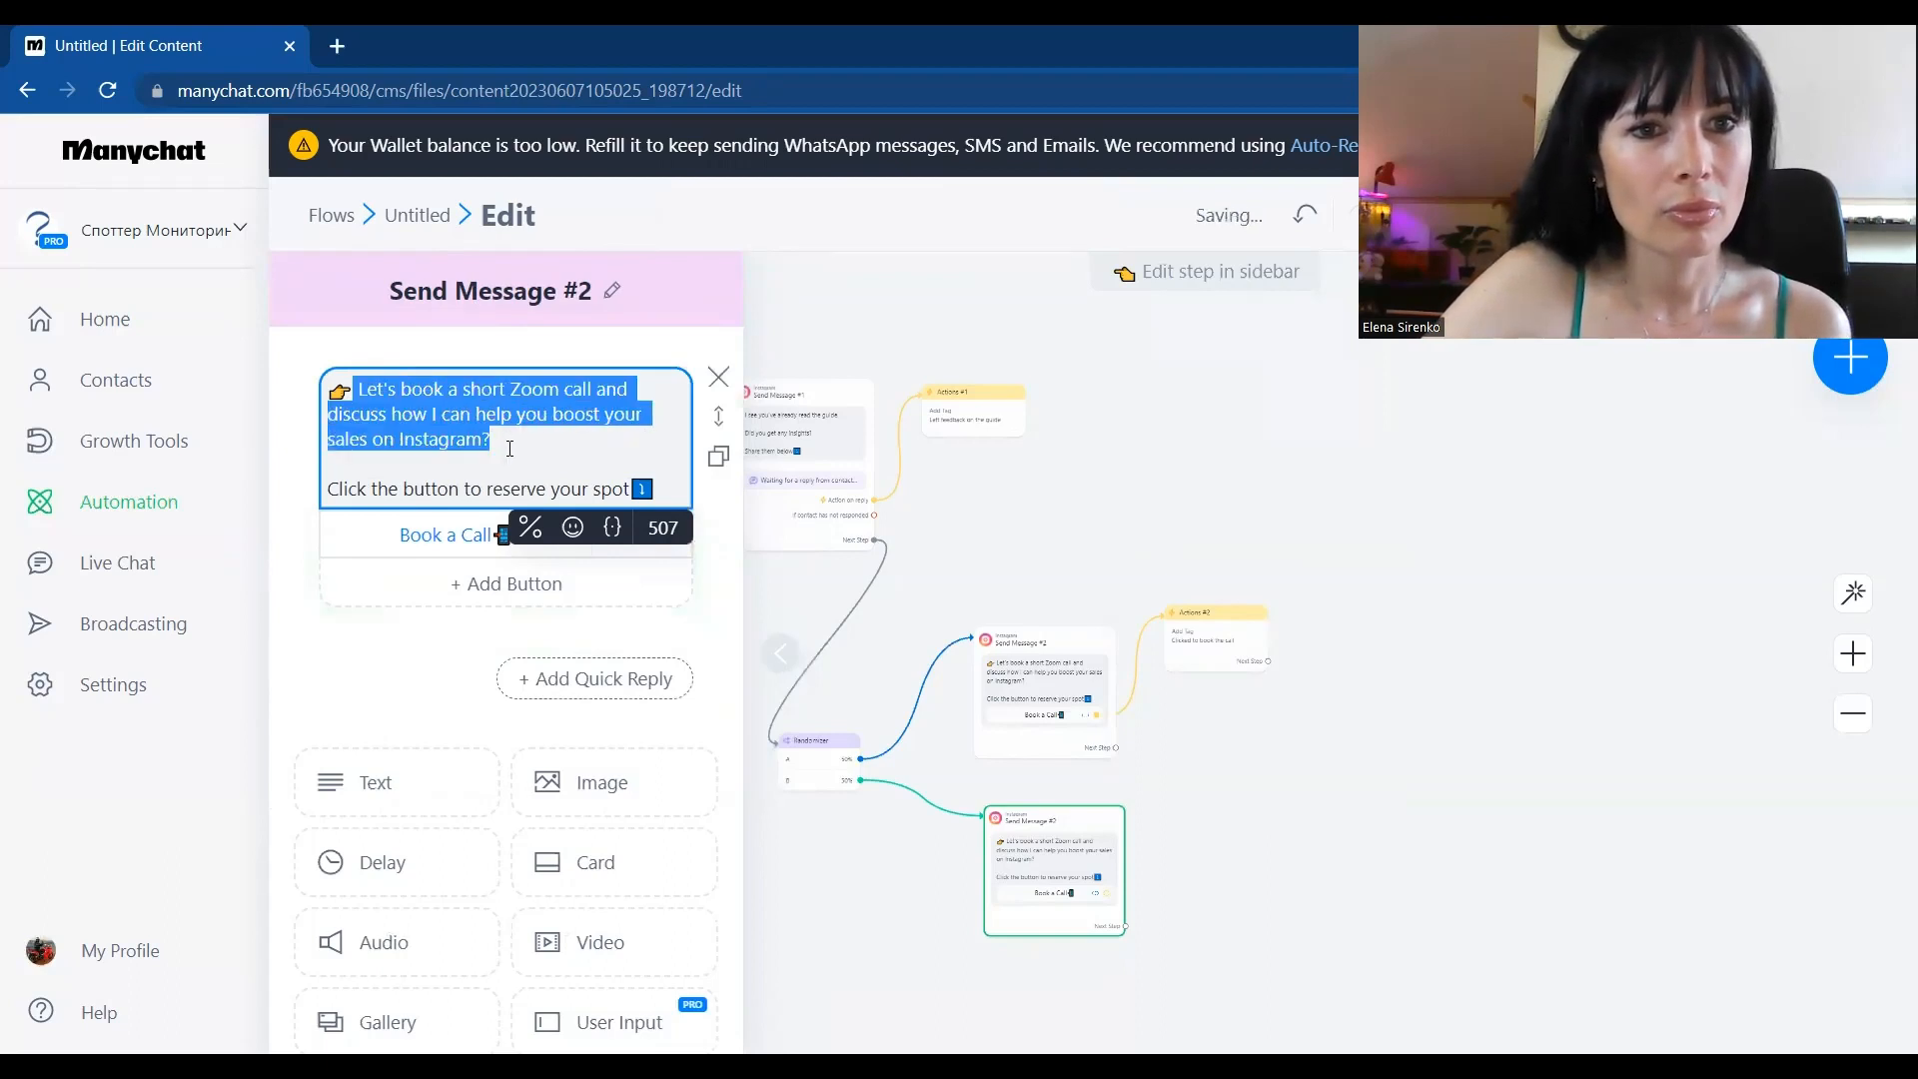
type("I'")
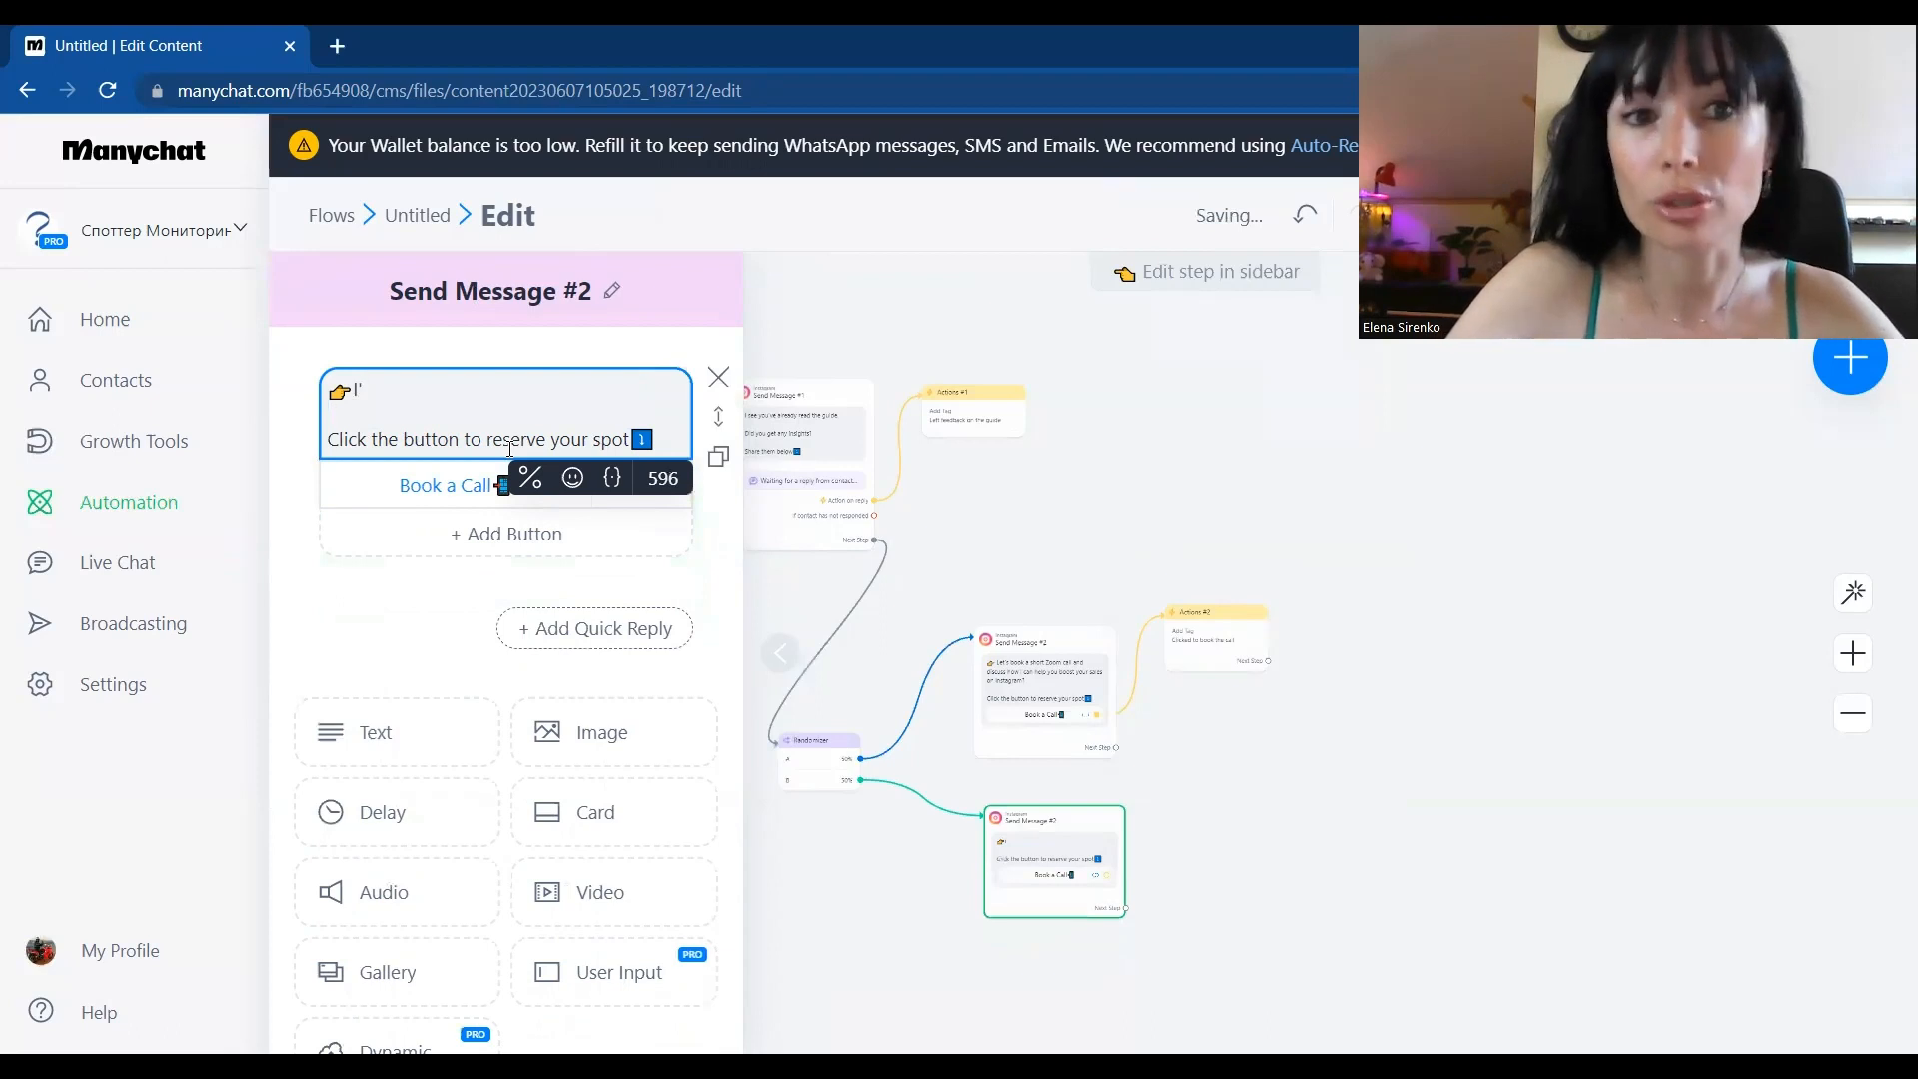
type("d li")
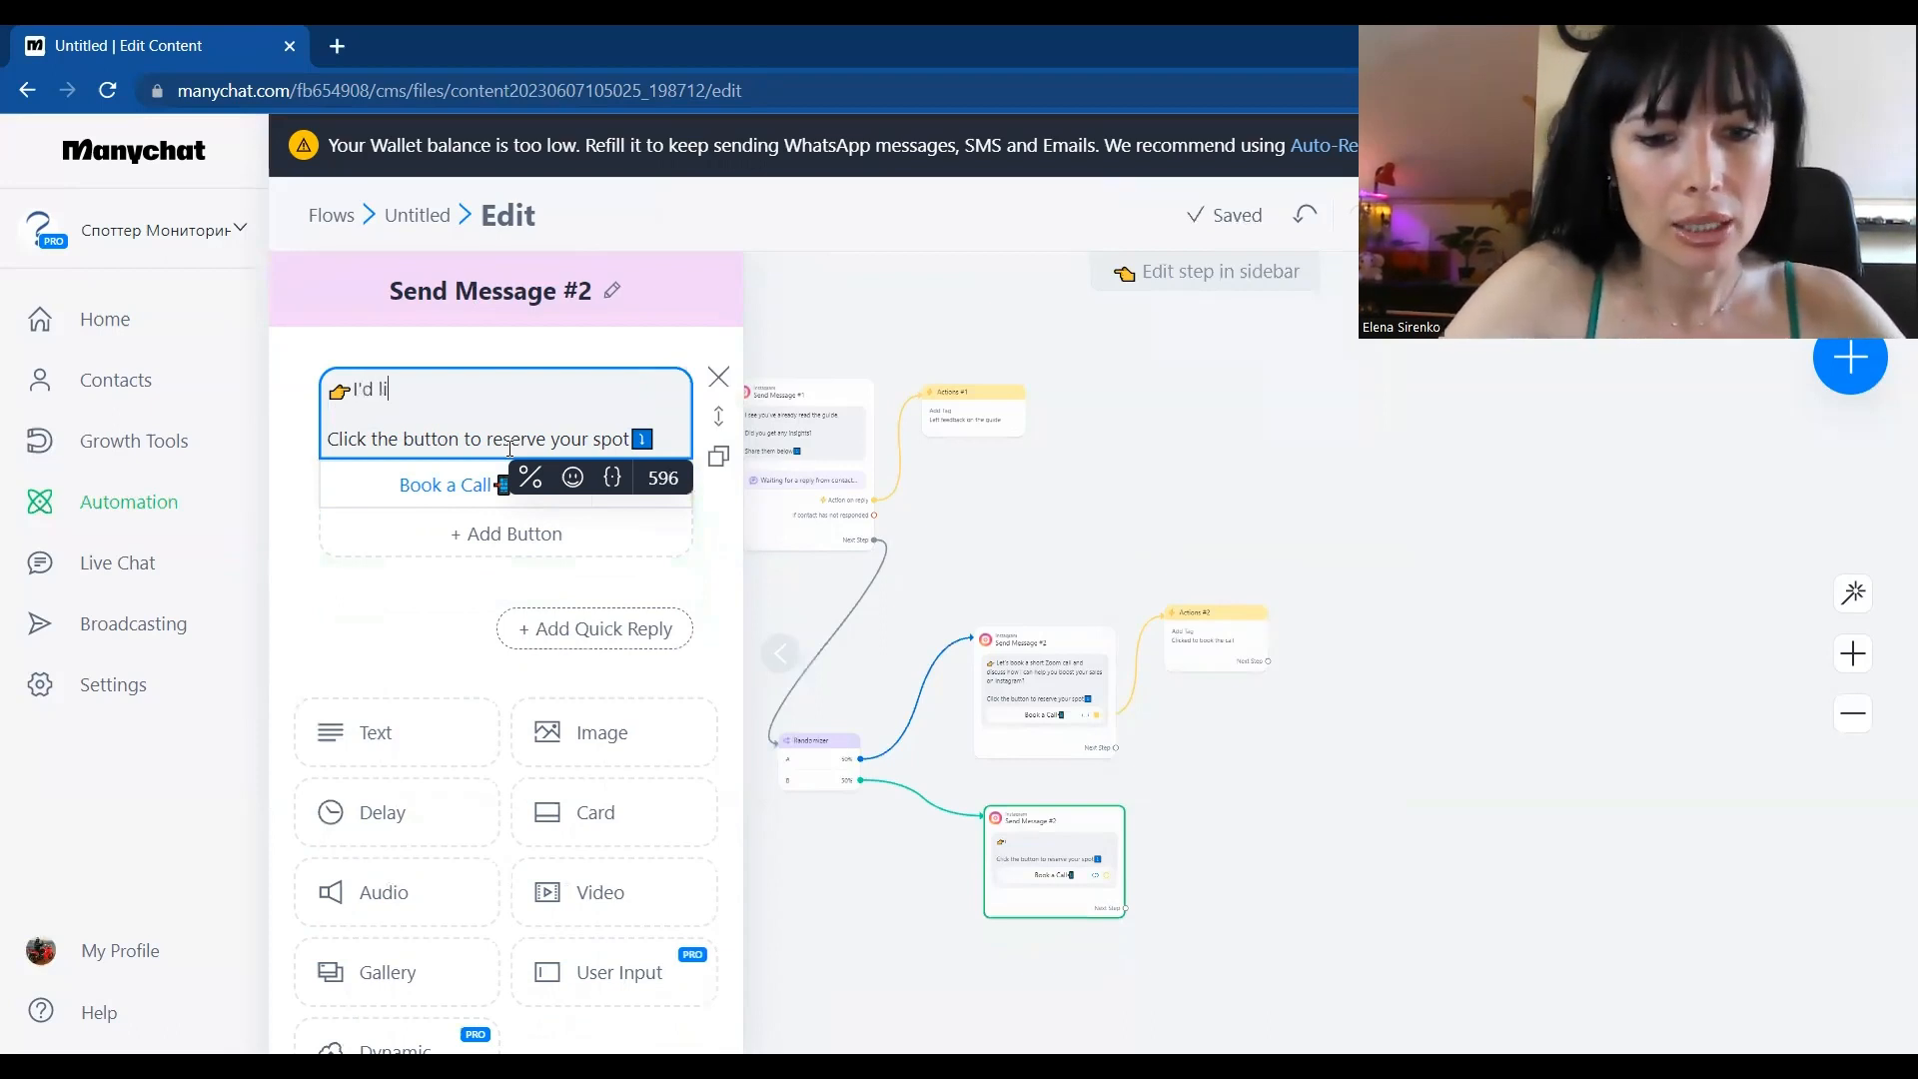
type("ke to sufggest you")
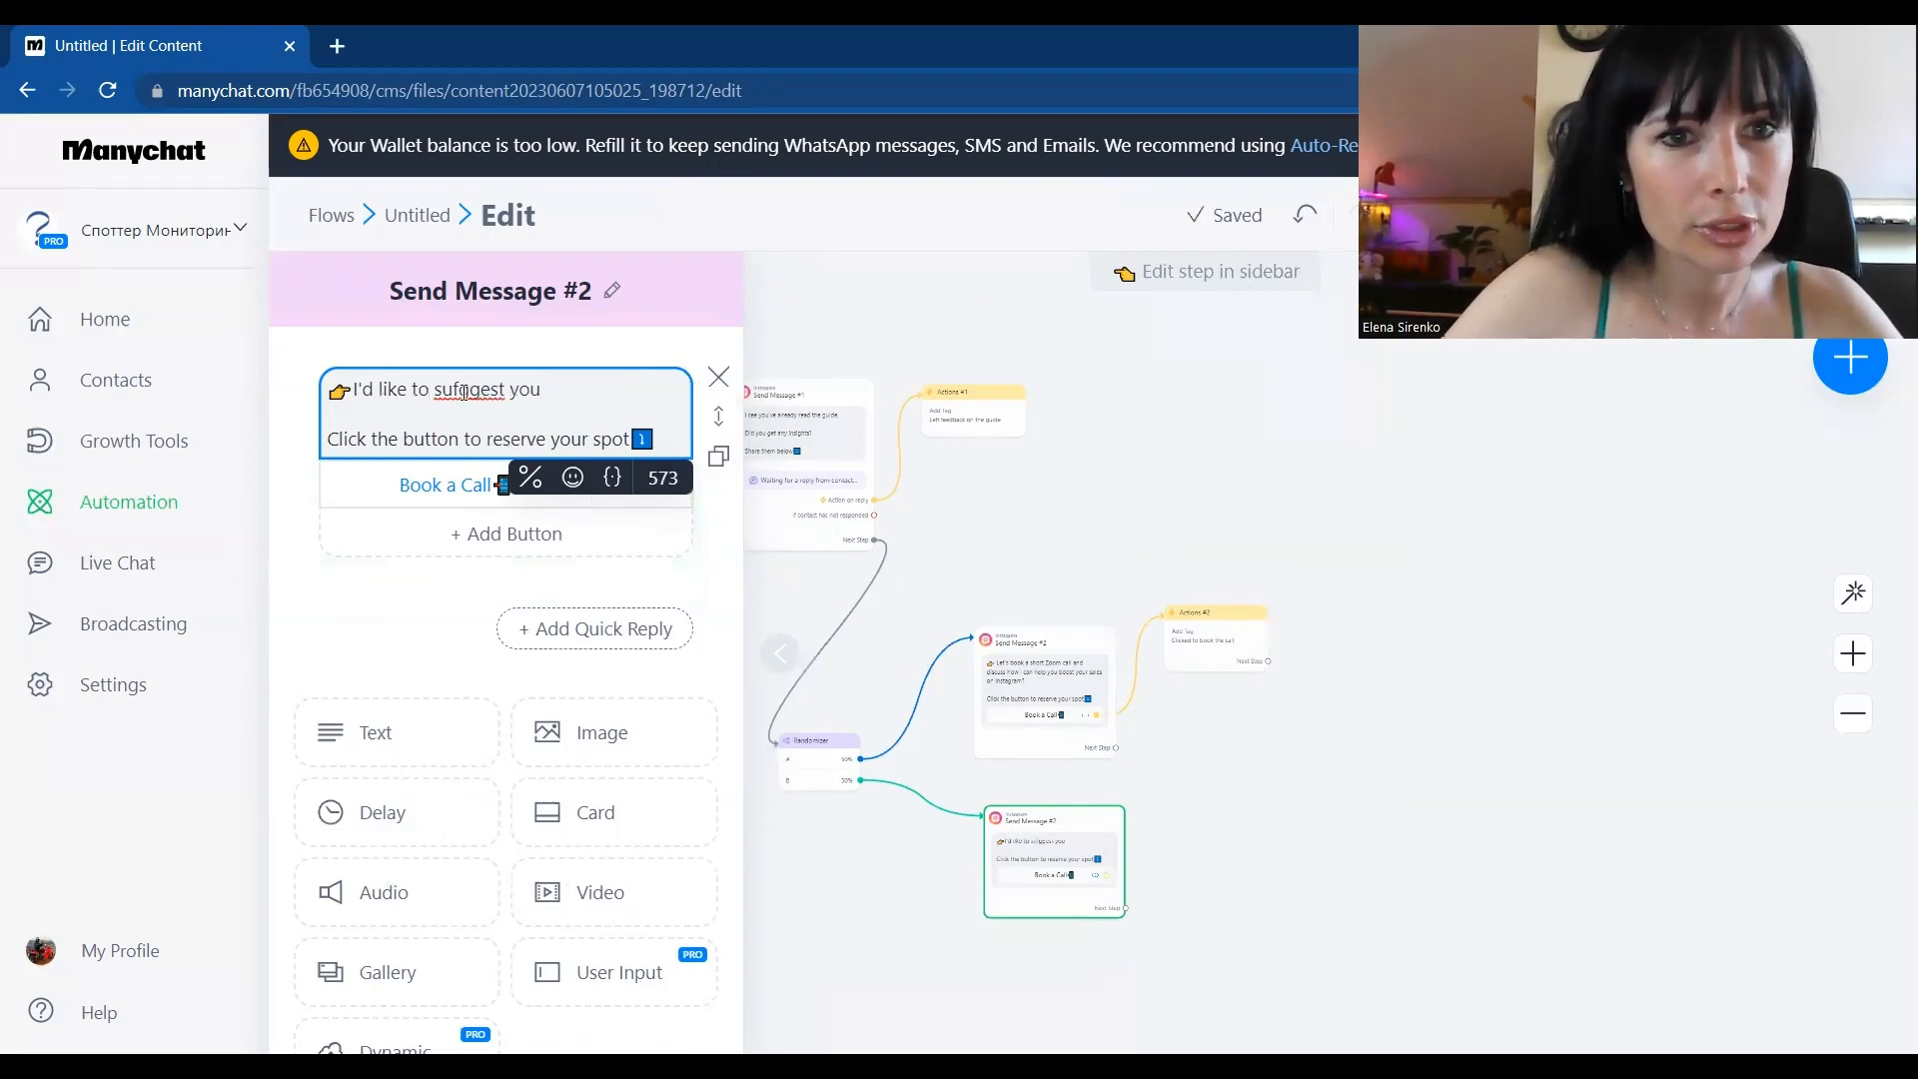
key("BackSpace")
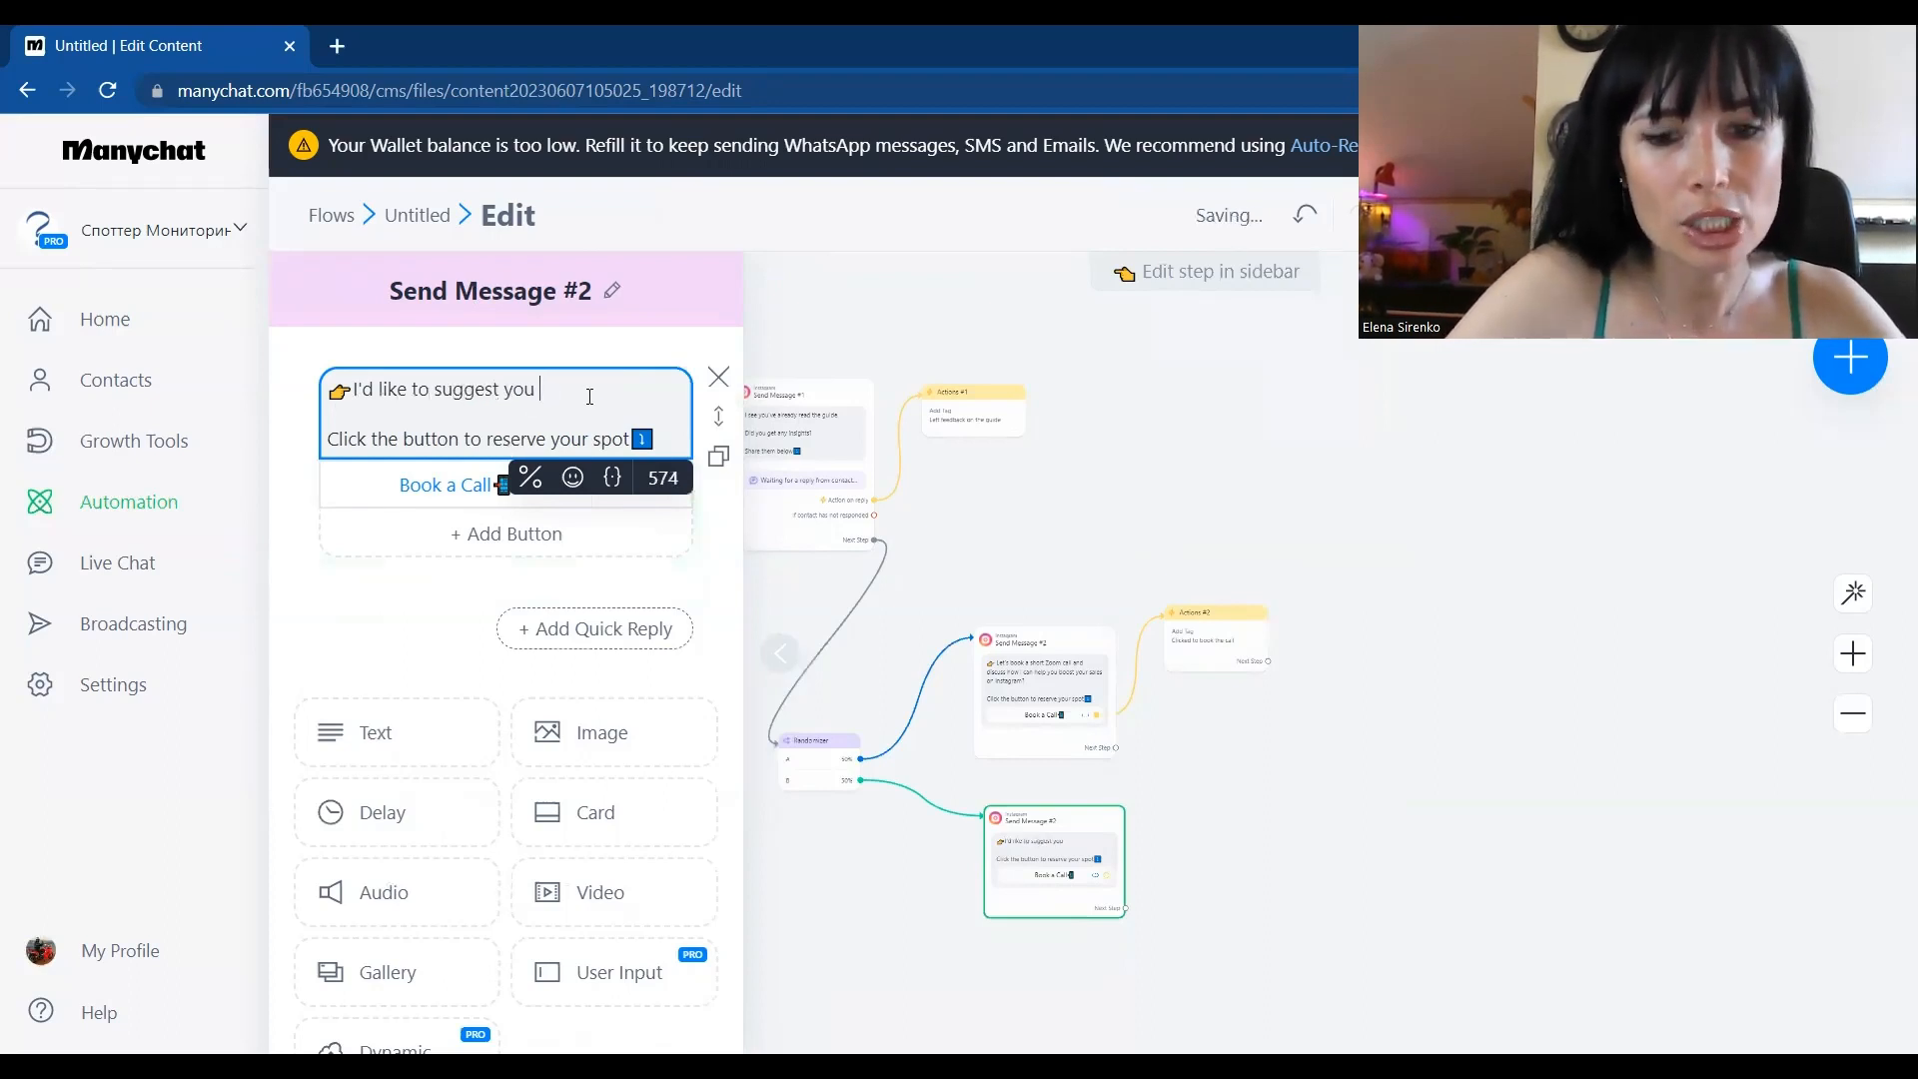
type("book ")
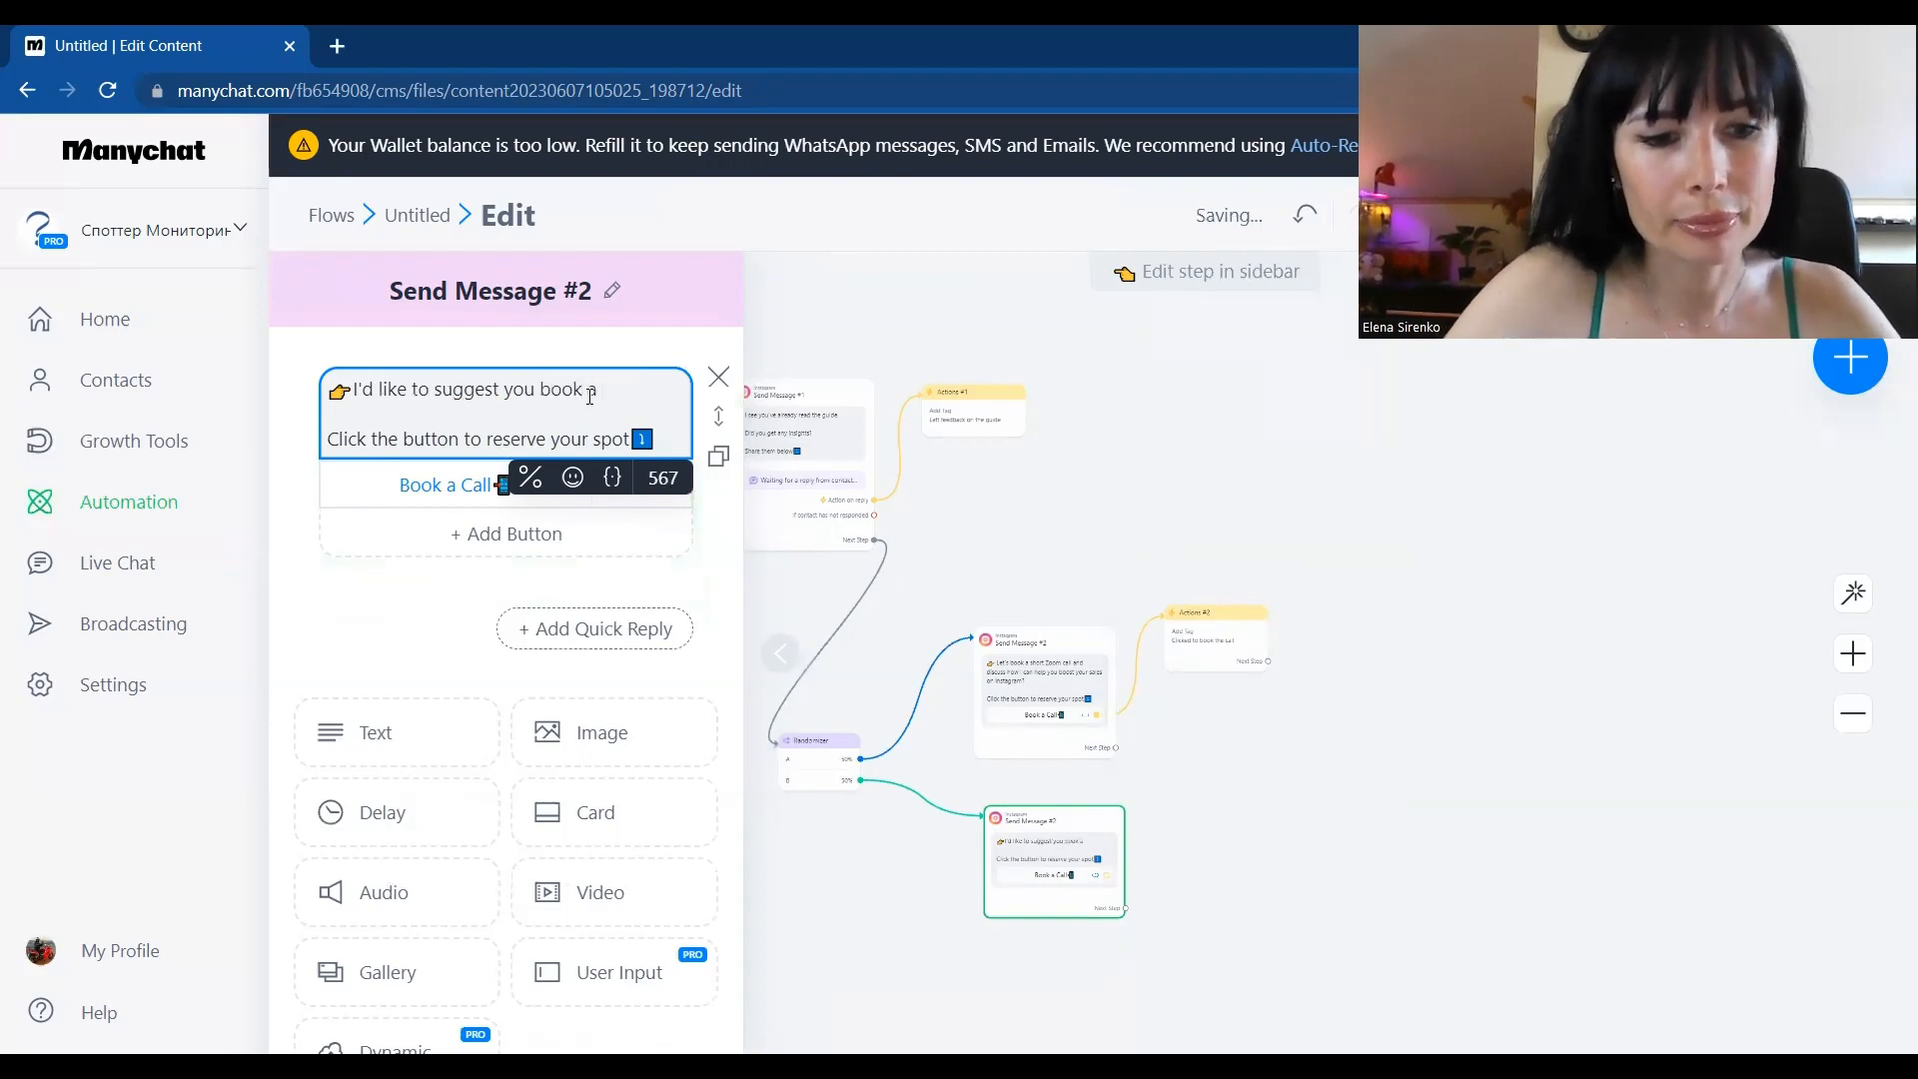
type("a 15 minute")
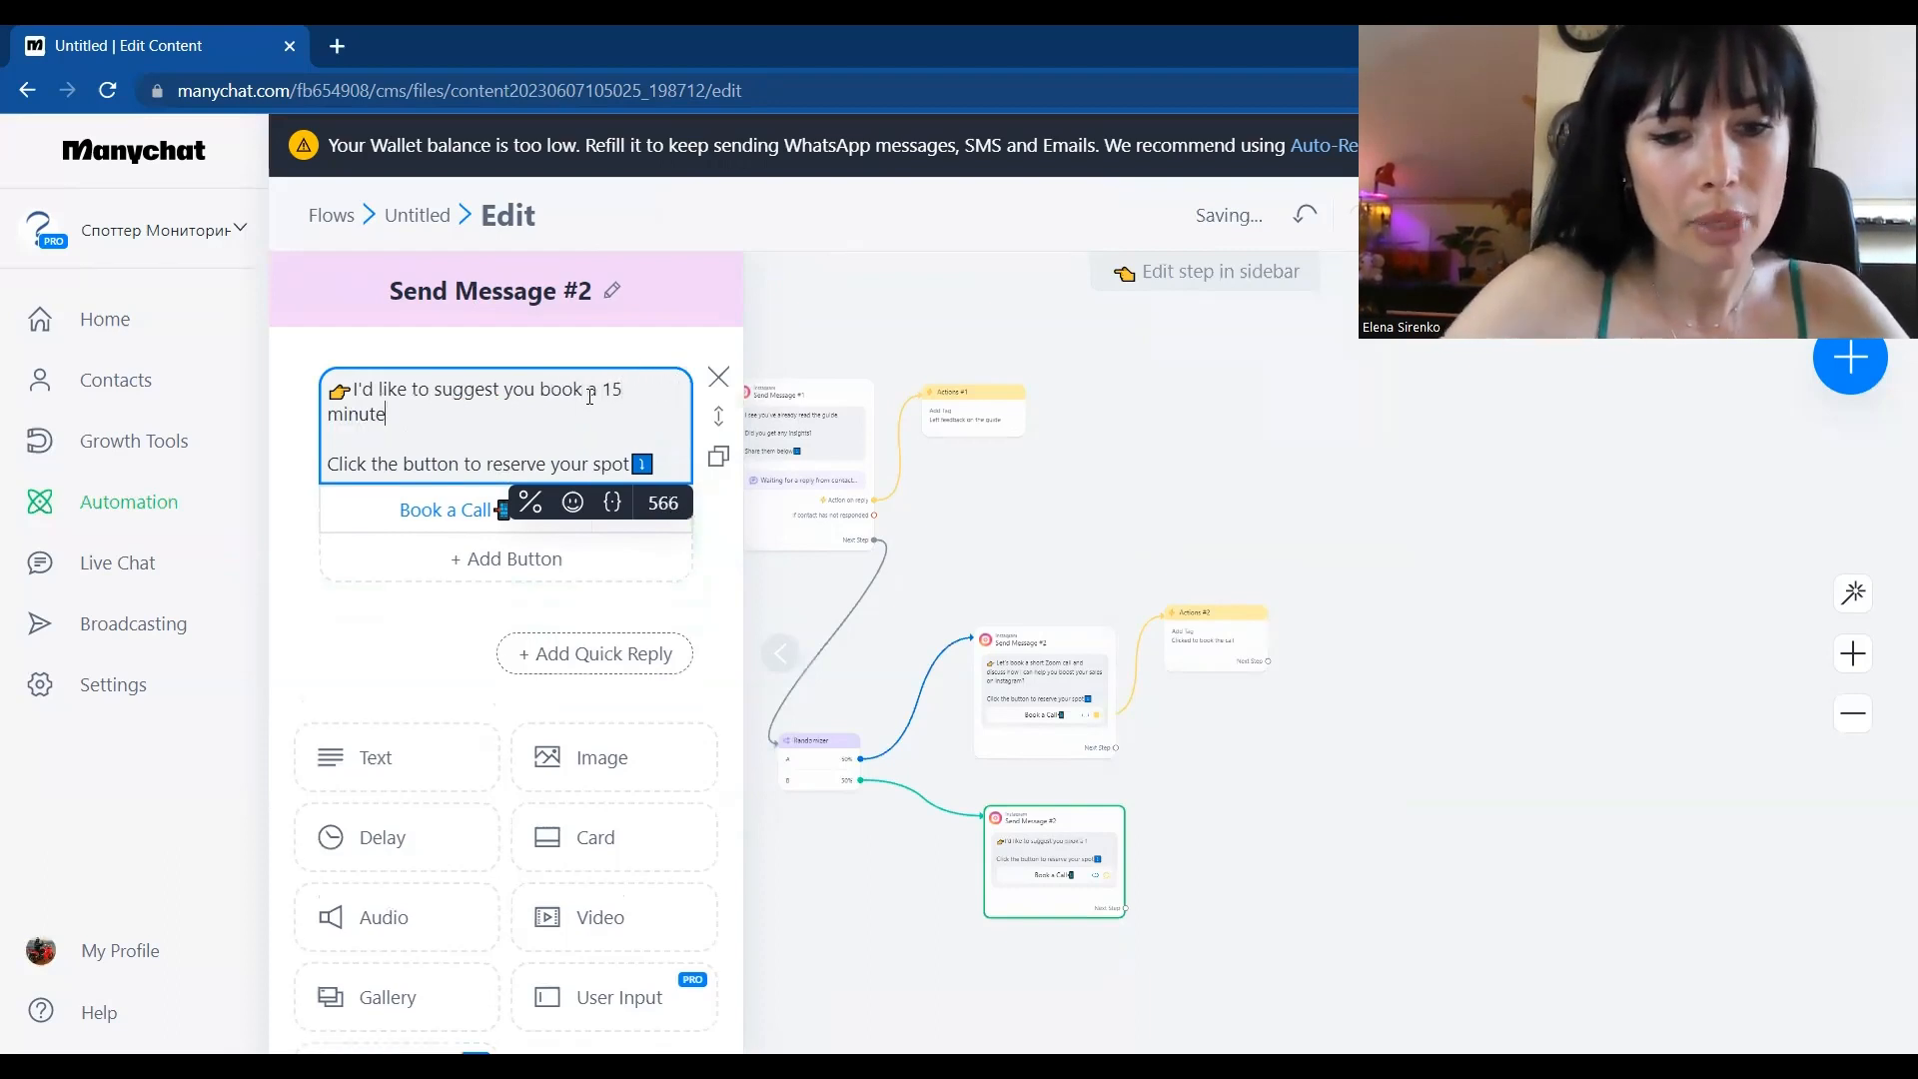
type(" free Zoom")
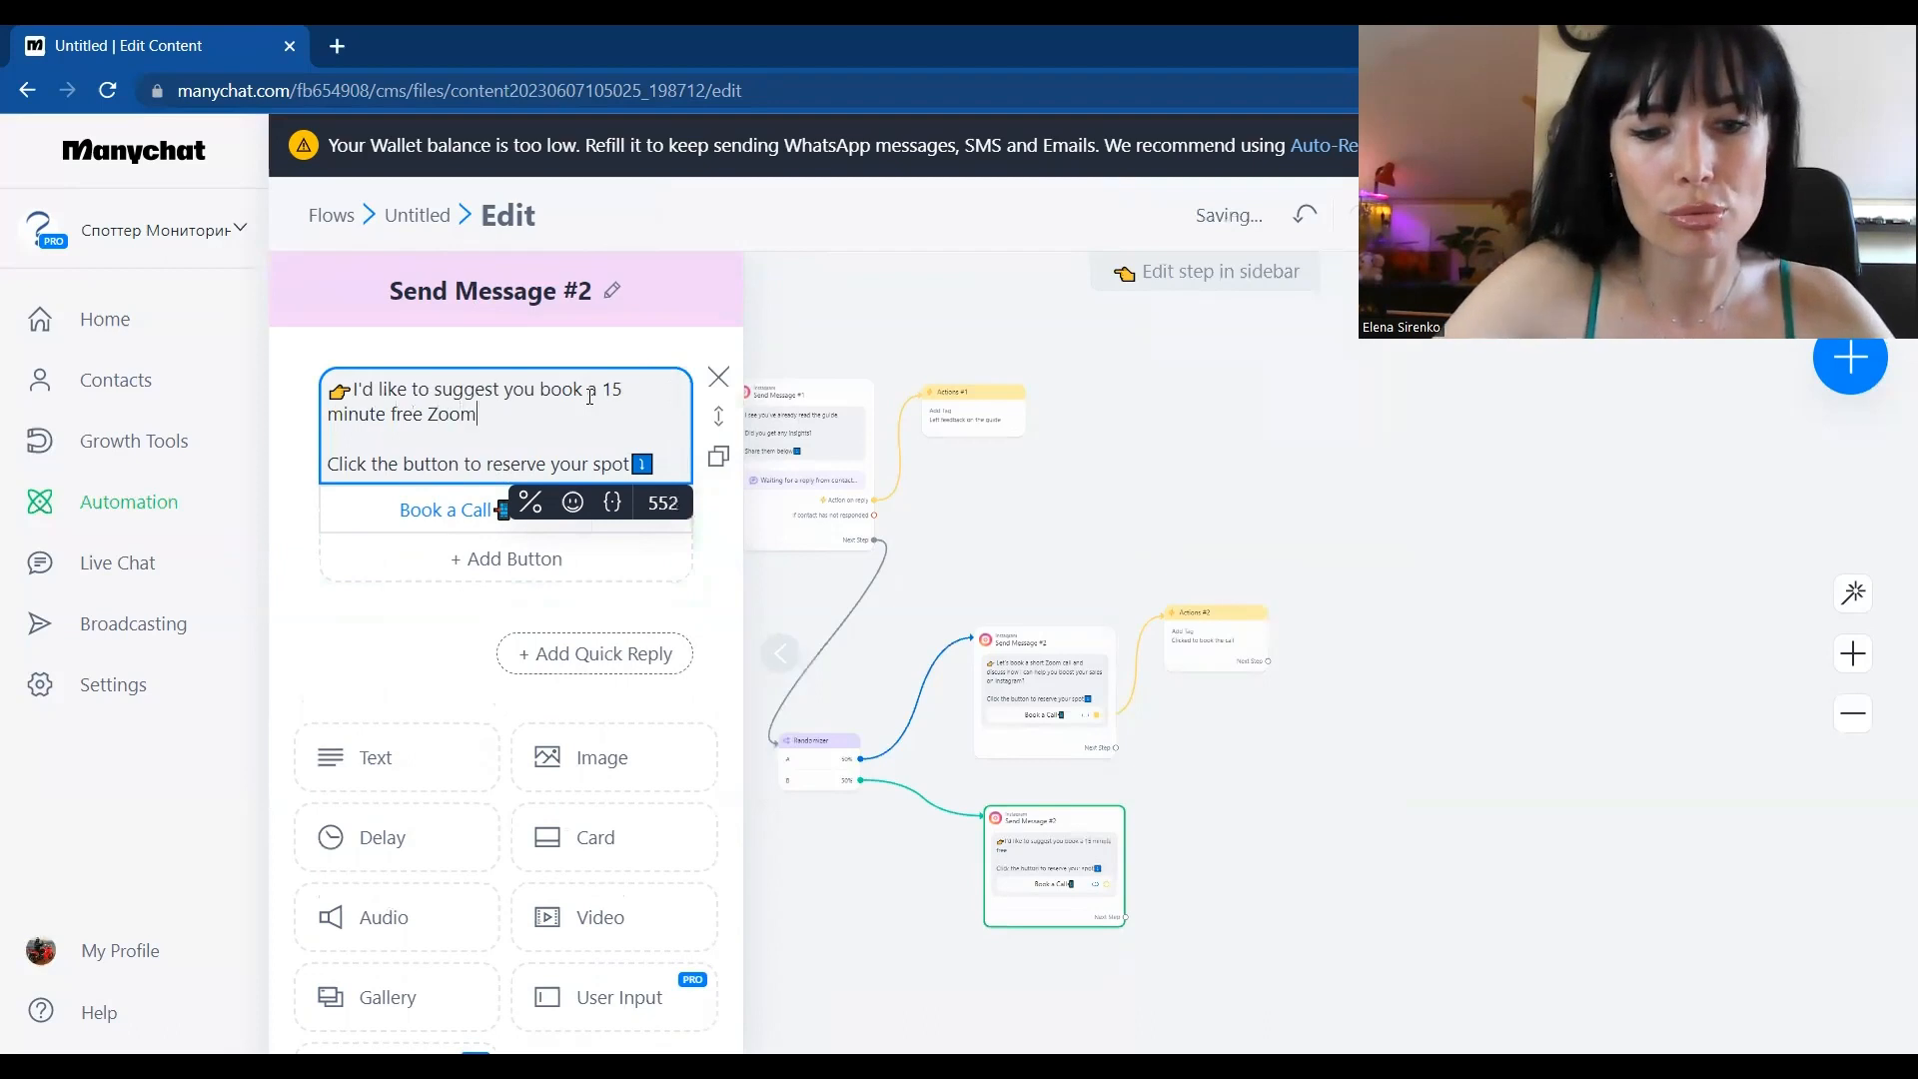
Continue the duplicated message's opening sentence with "call where I can explain you how I can help you raise engagement on your Instagram"
type(" call where I ")
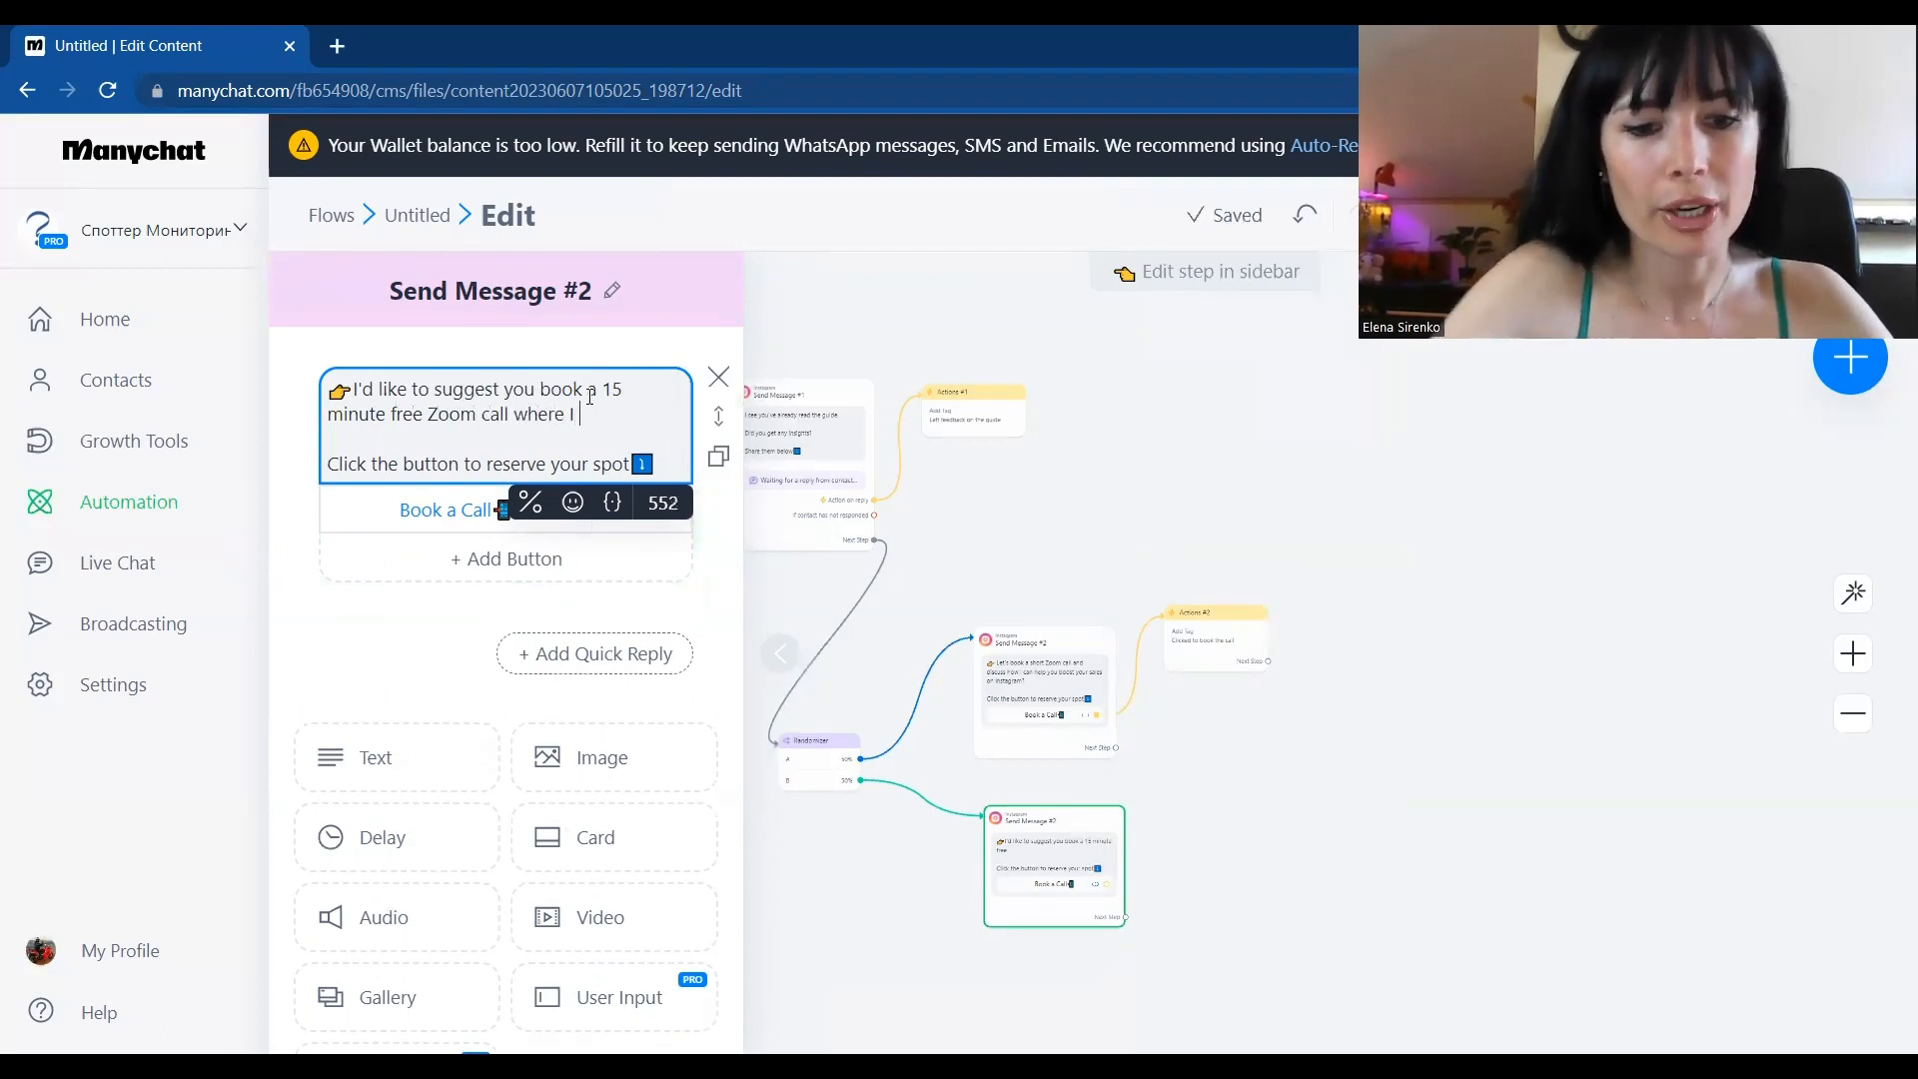
type("can ex")
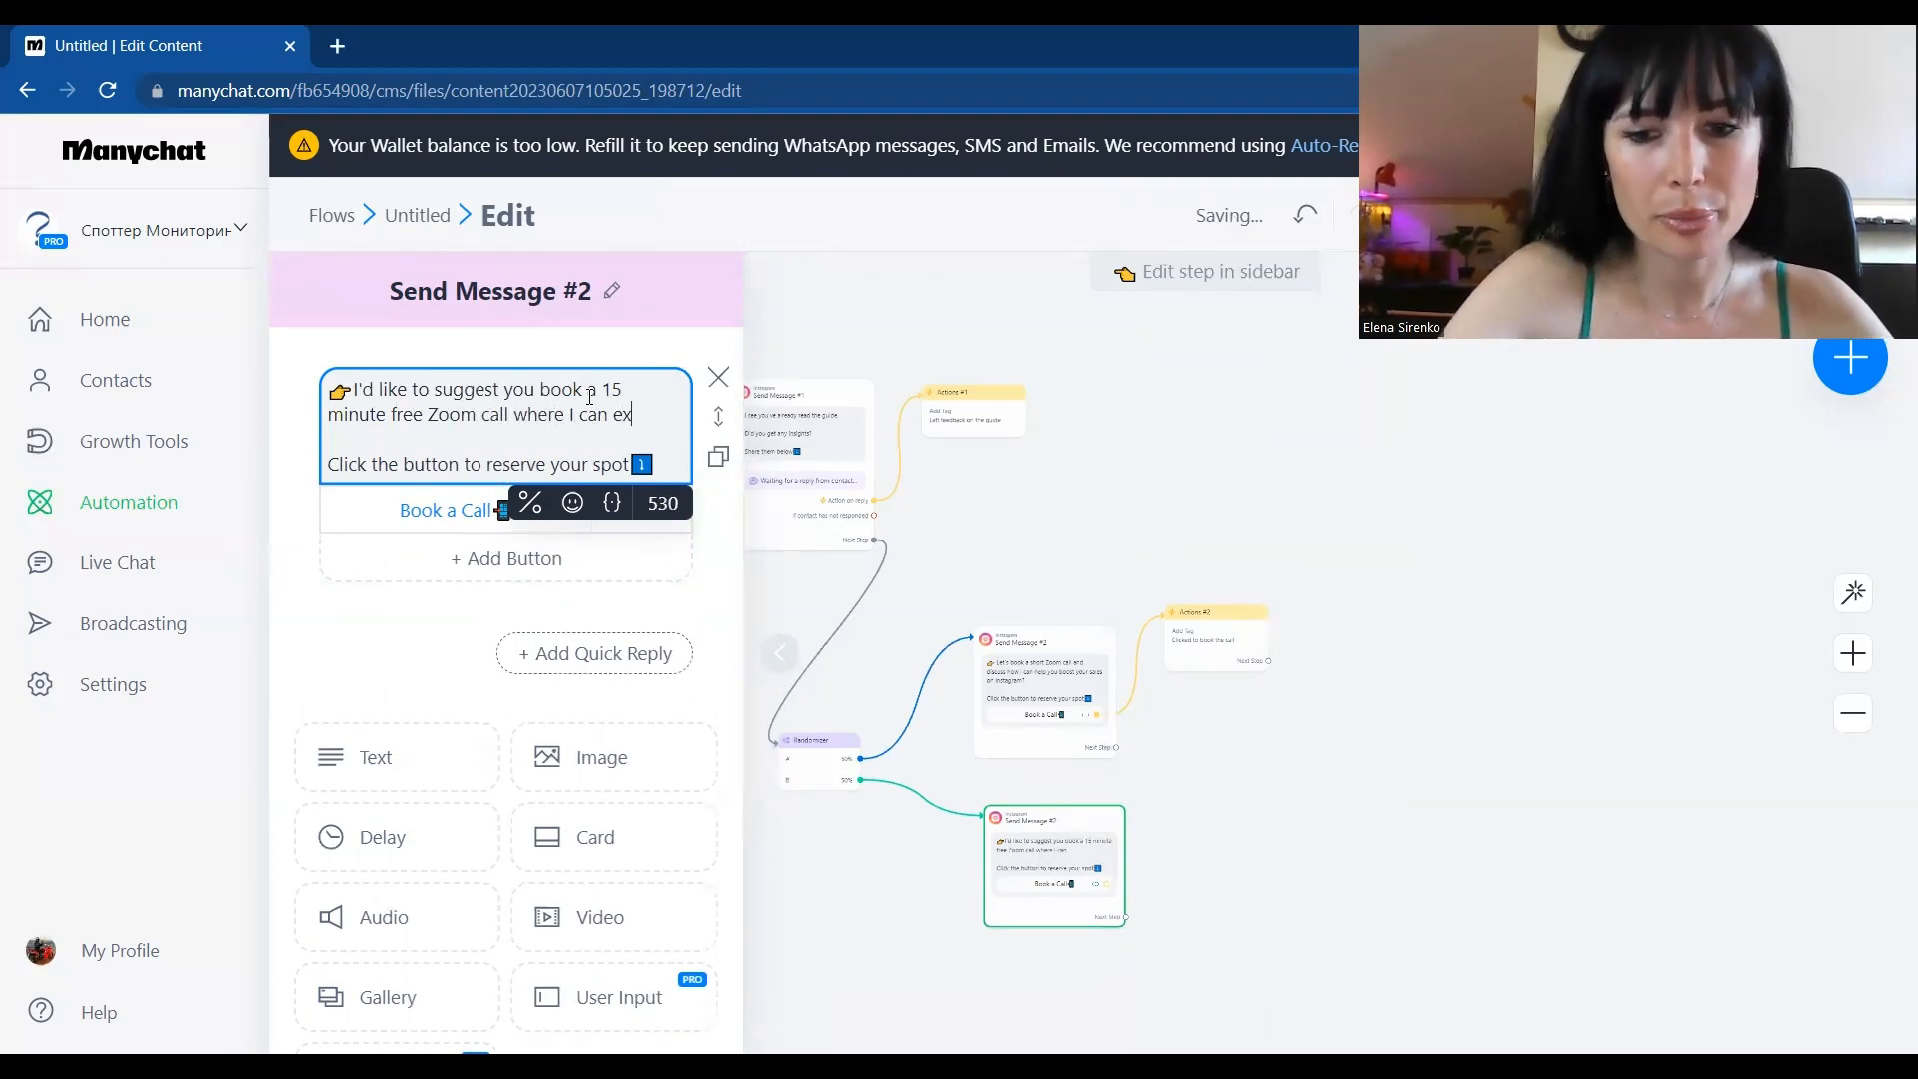
type("plain you")
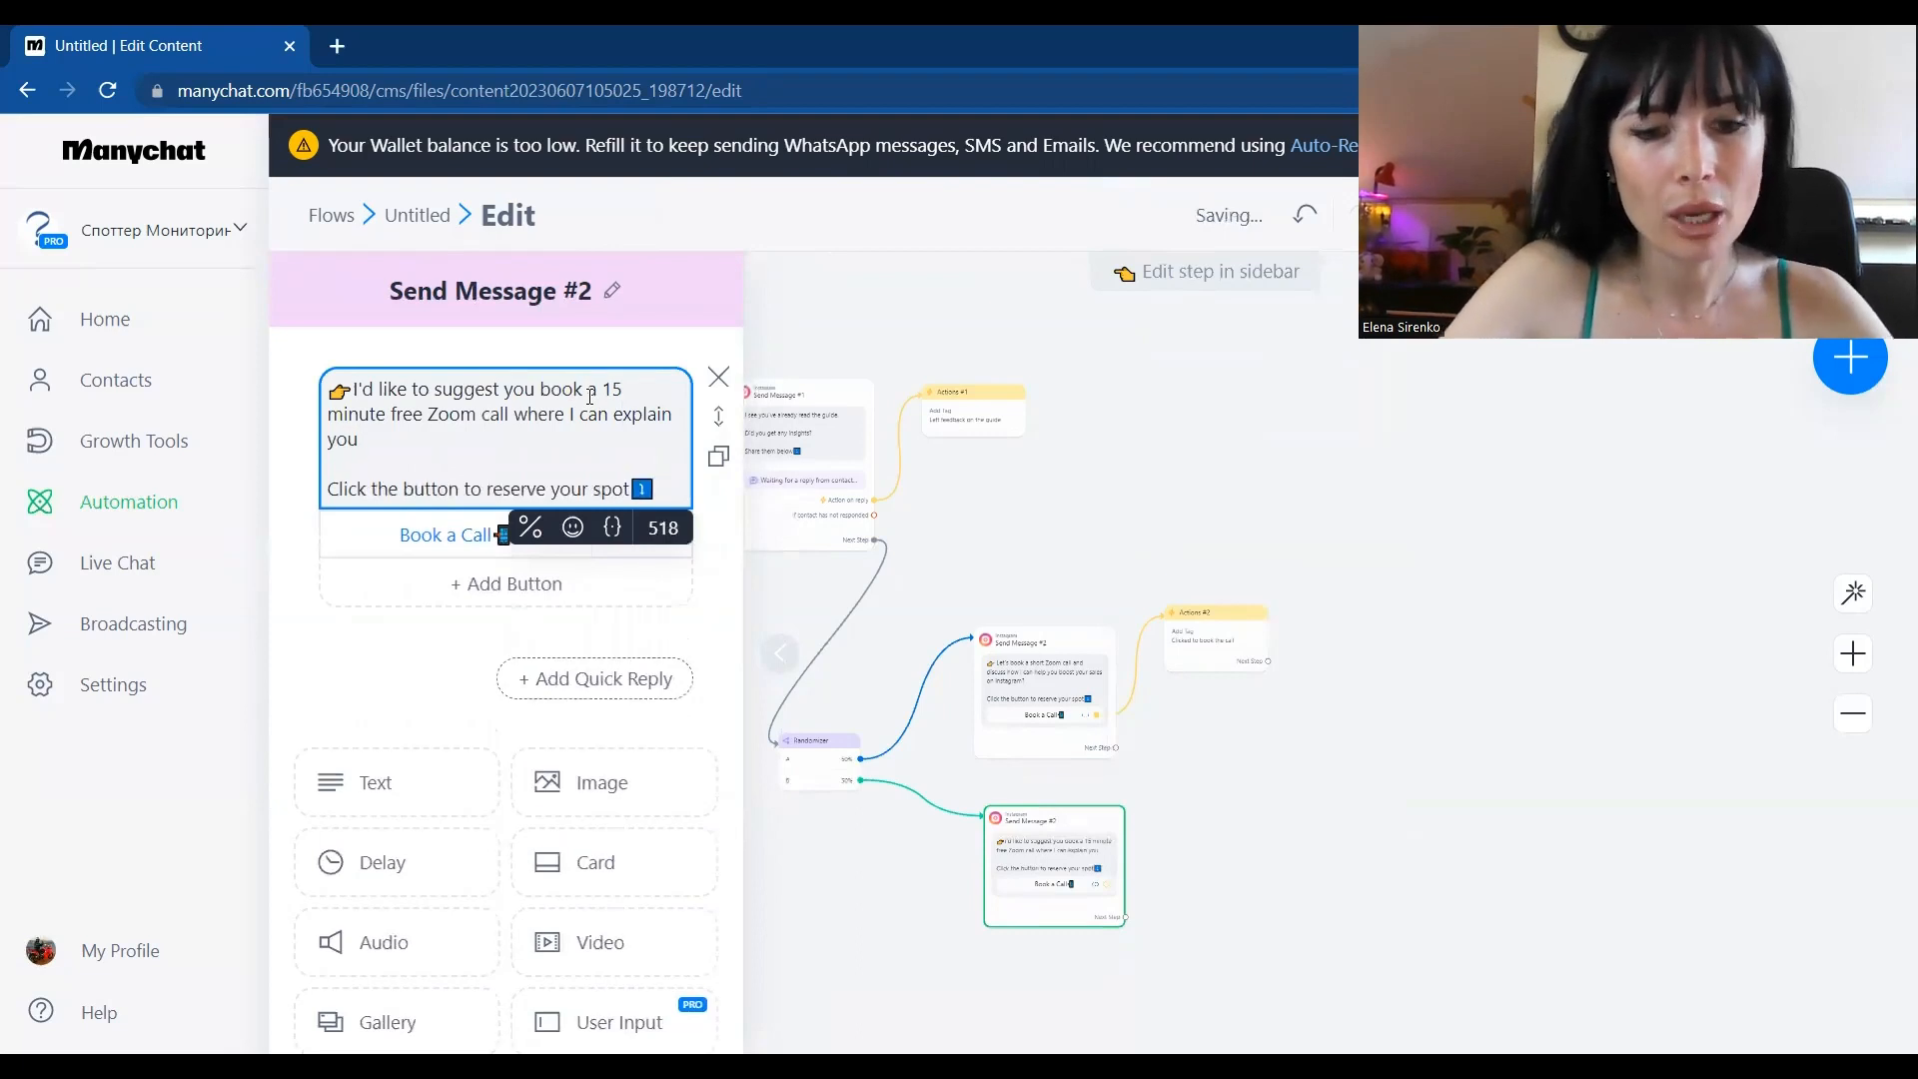
type(" how I")
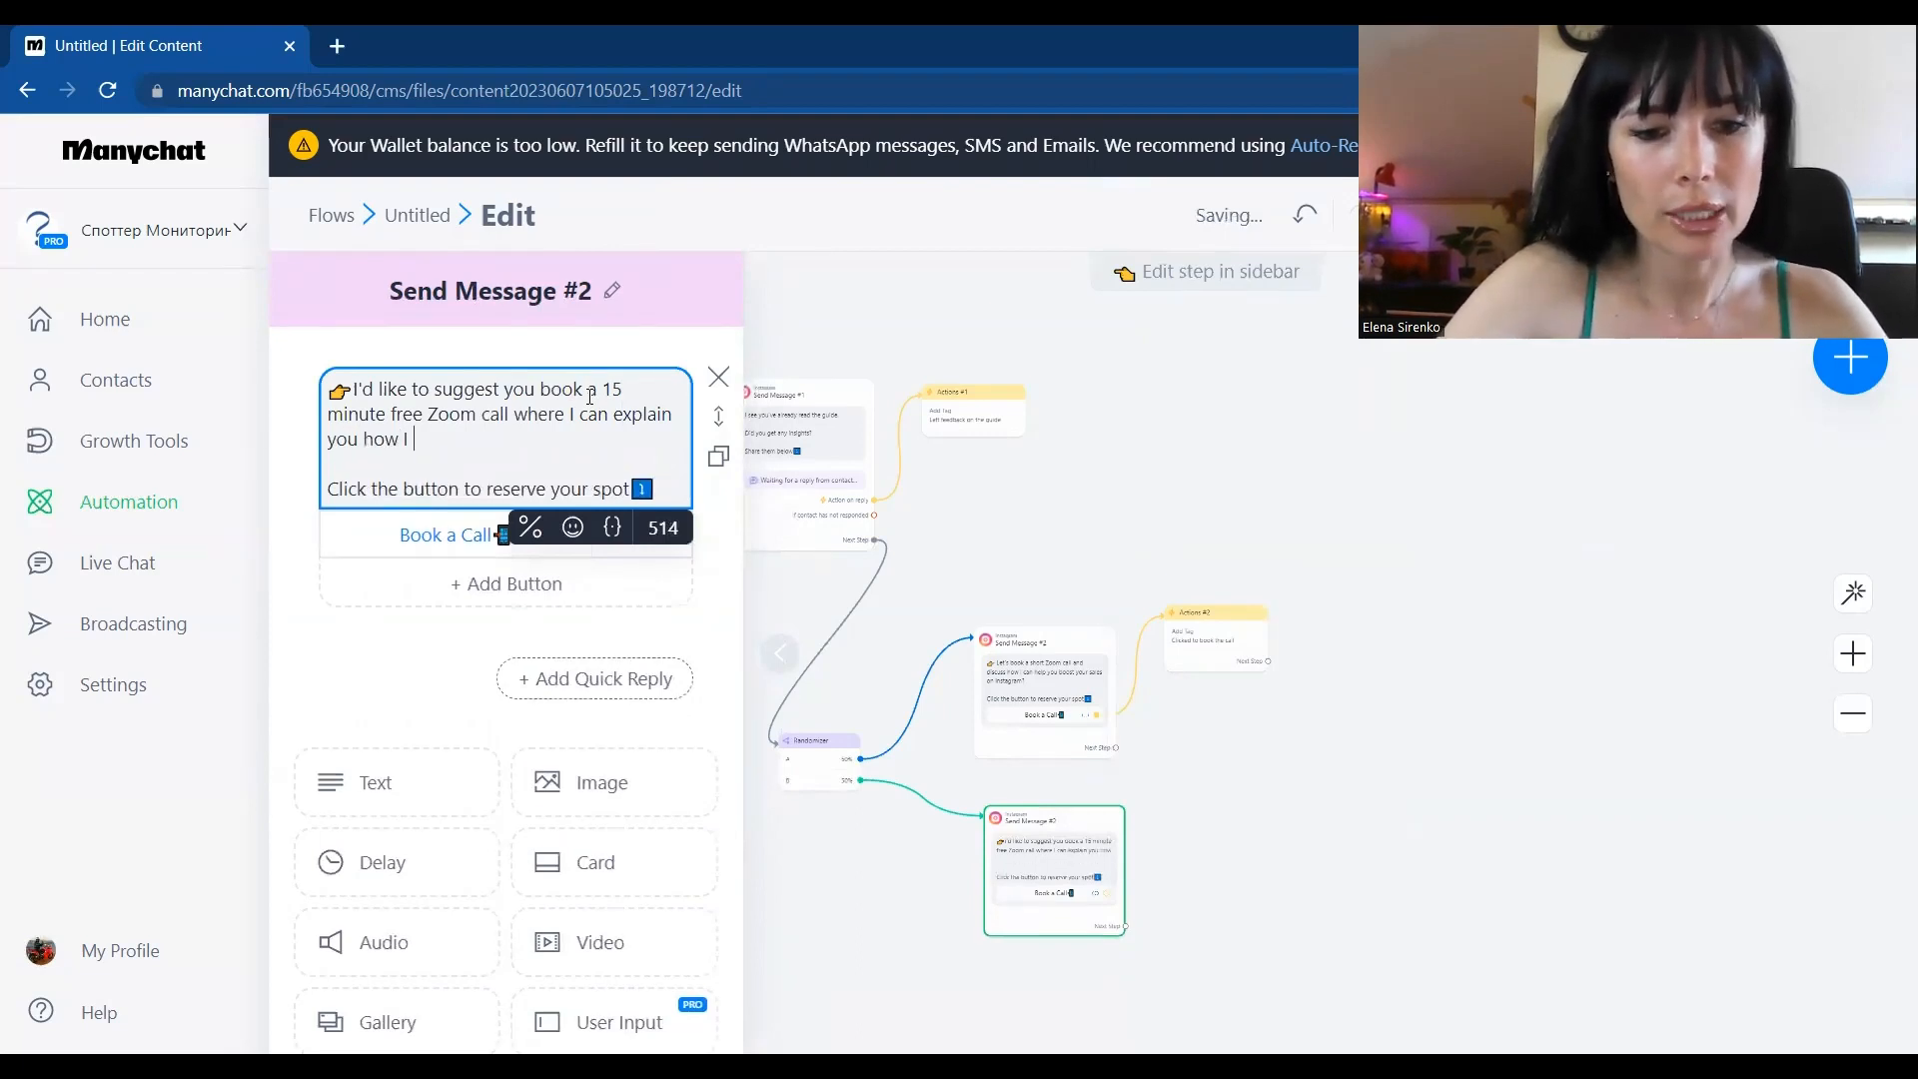
type(" can help you ")
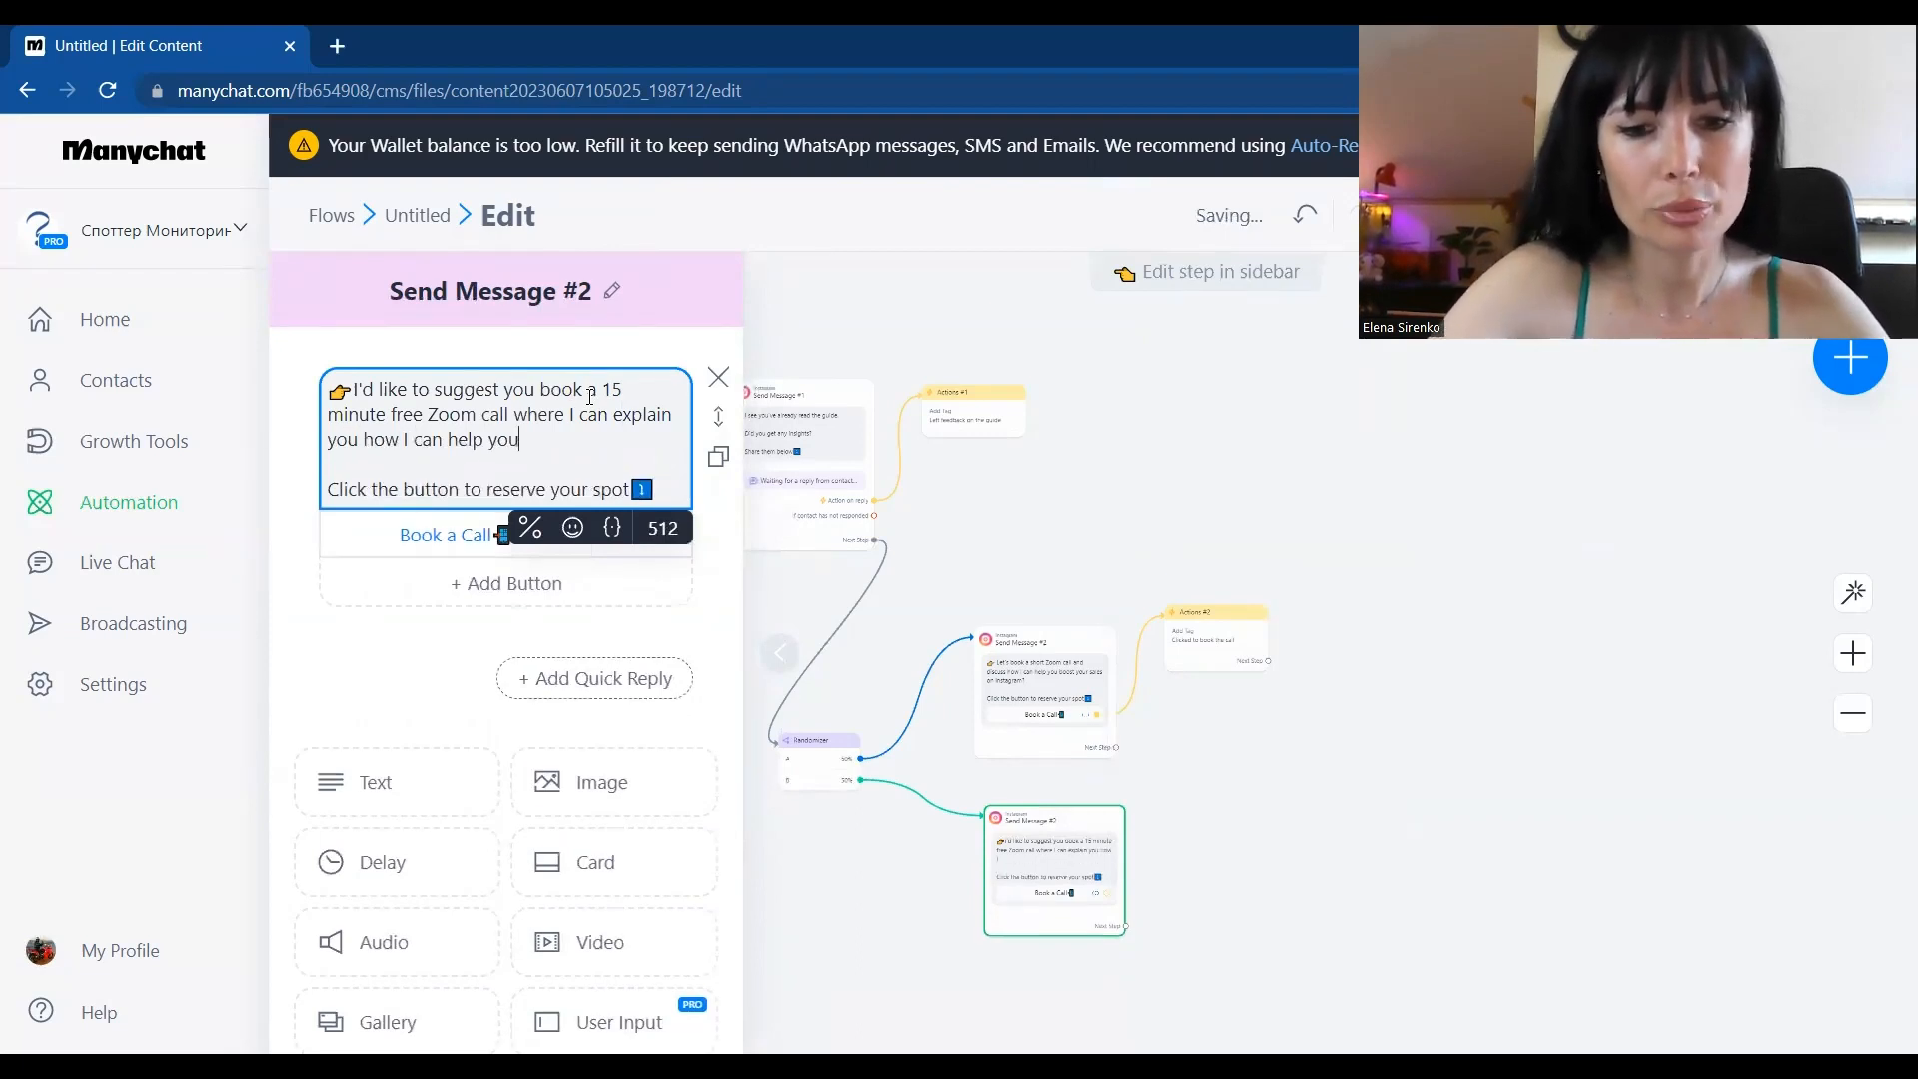
type("ra")
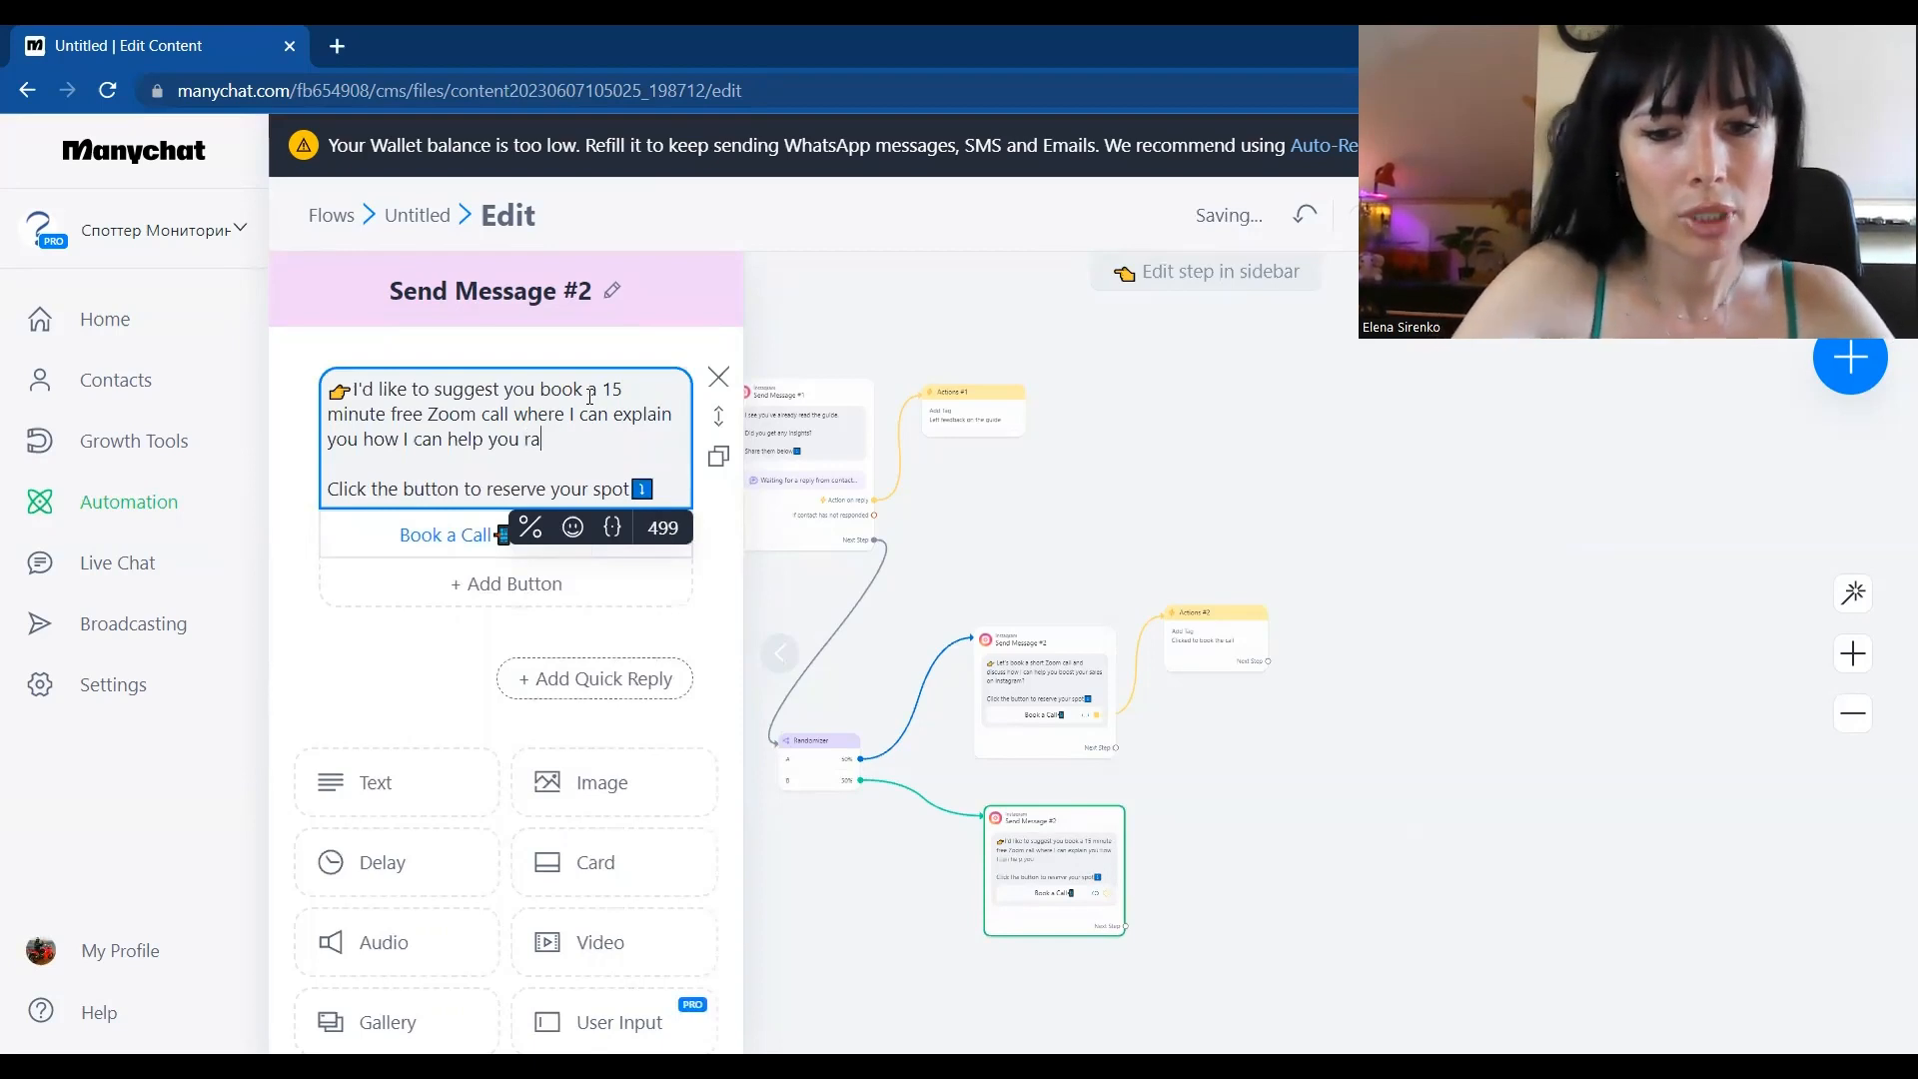
type("ise engag")
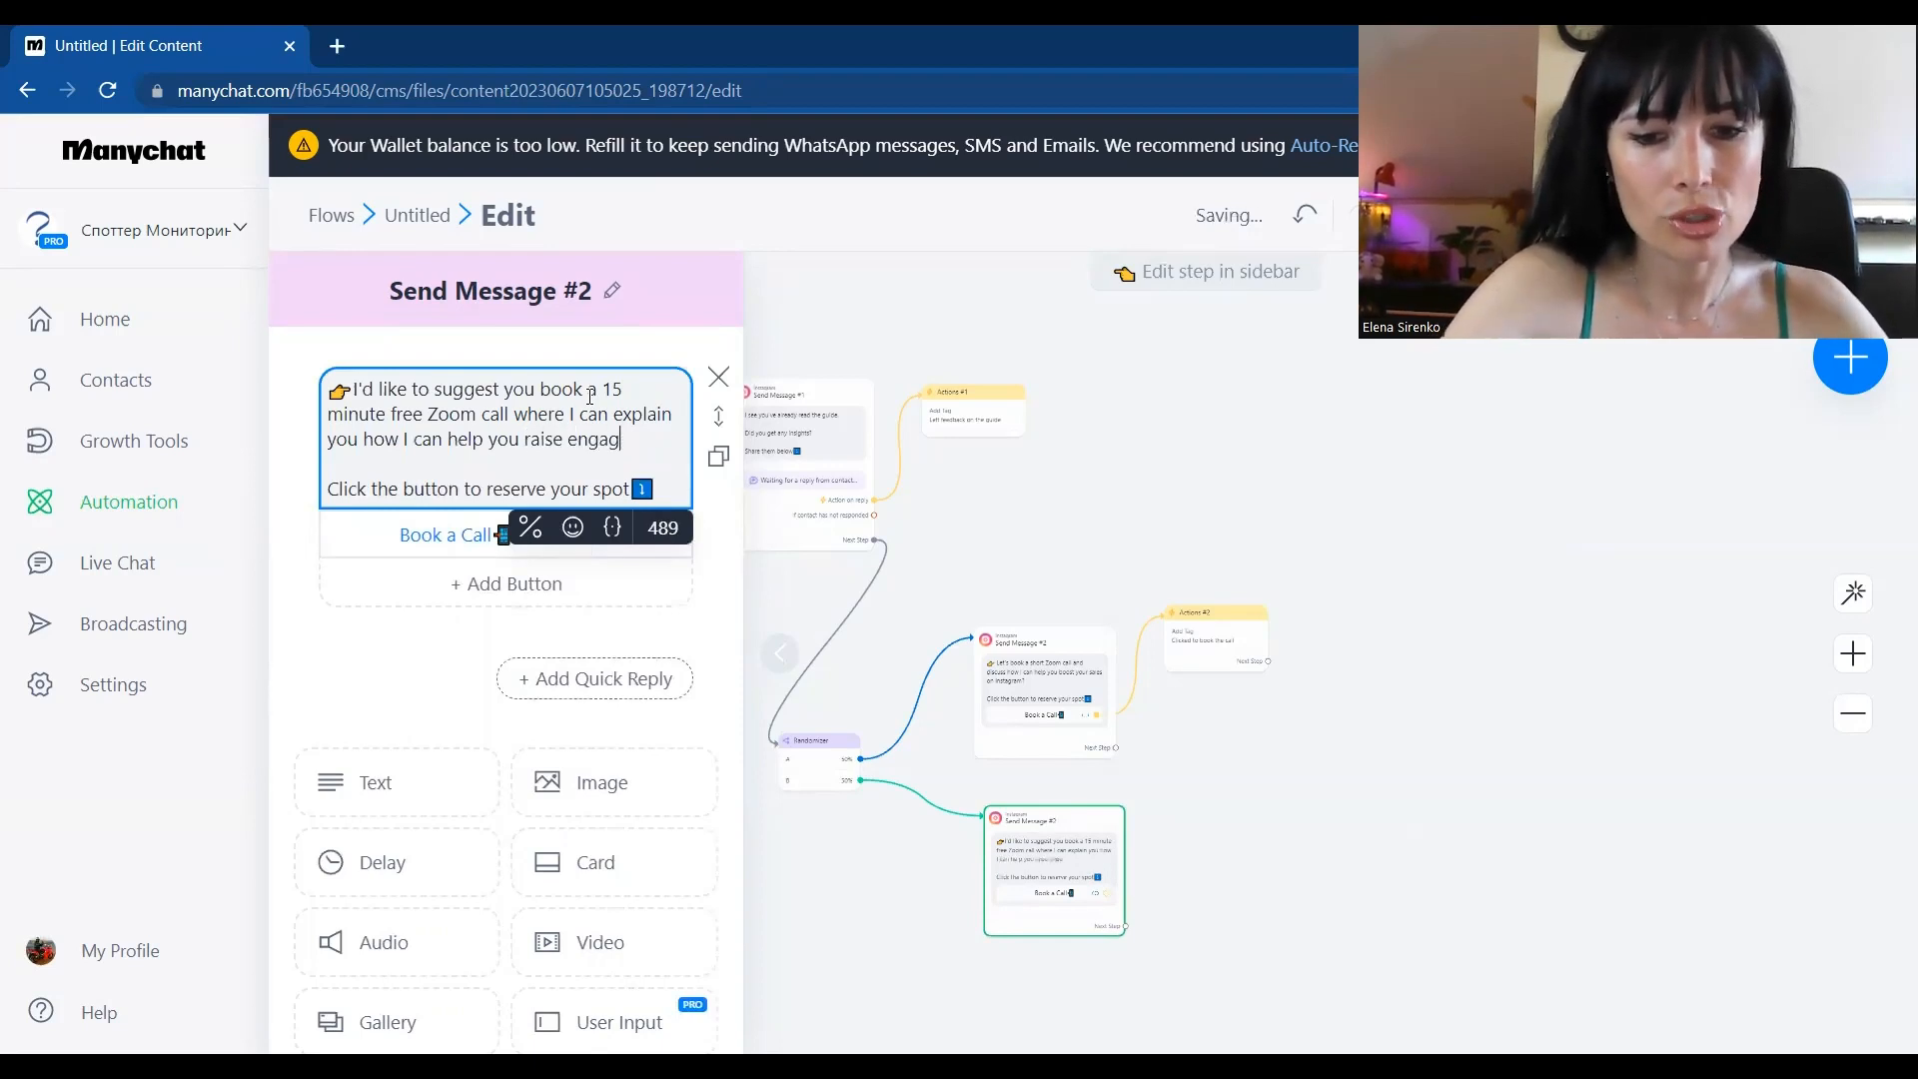
type("ement on y")
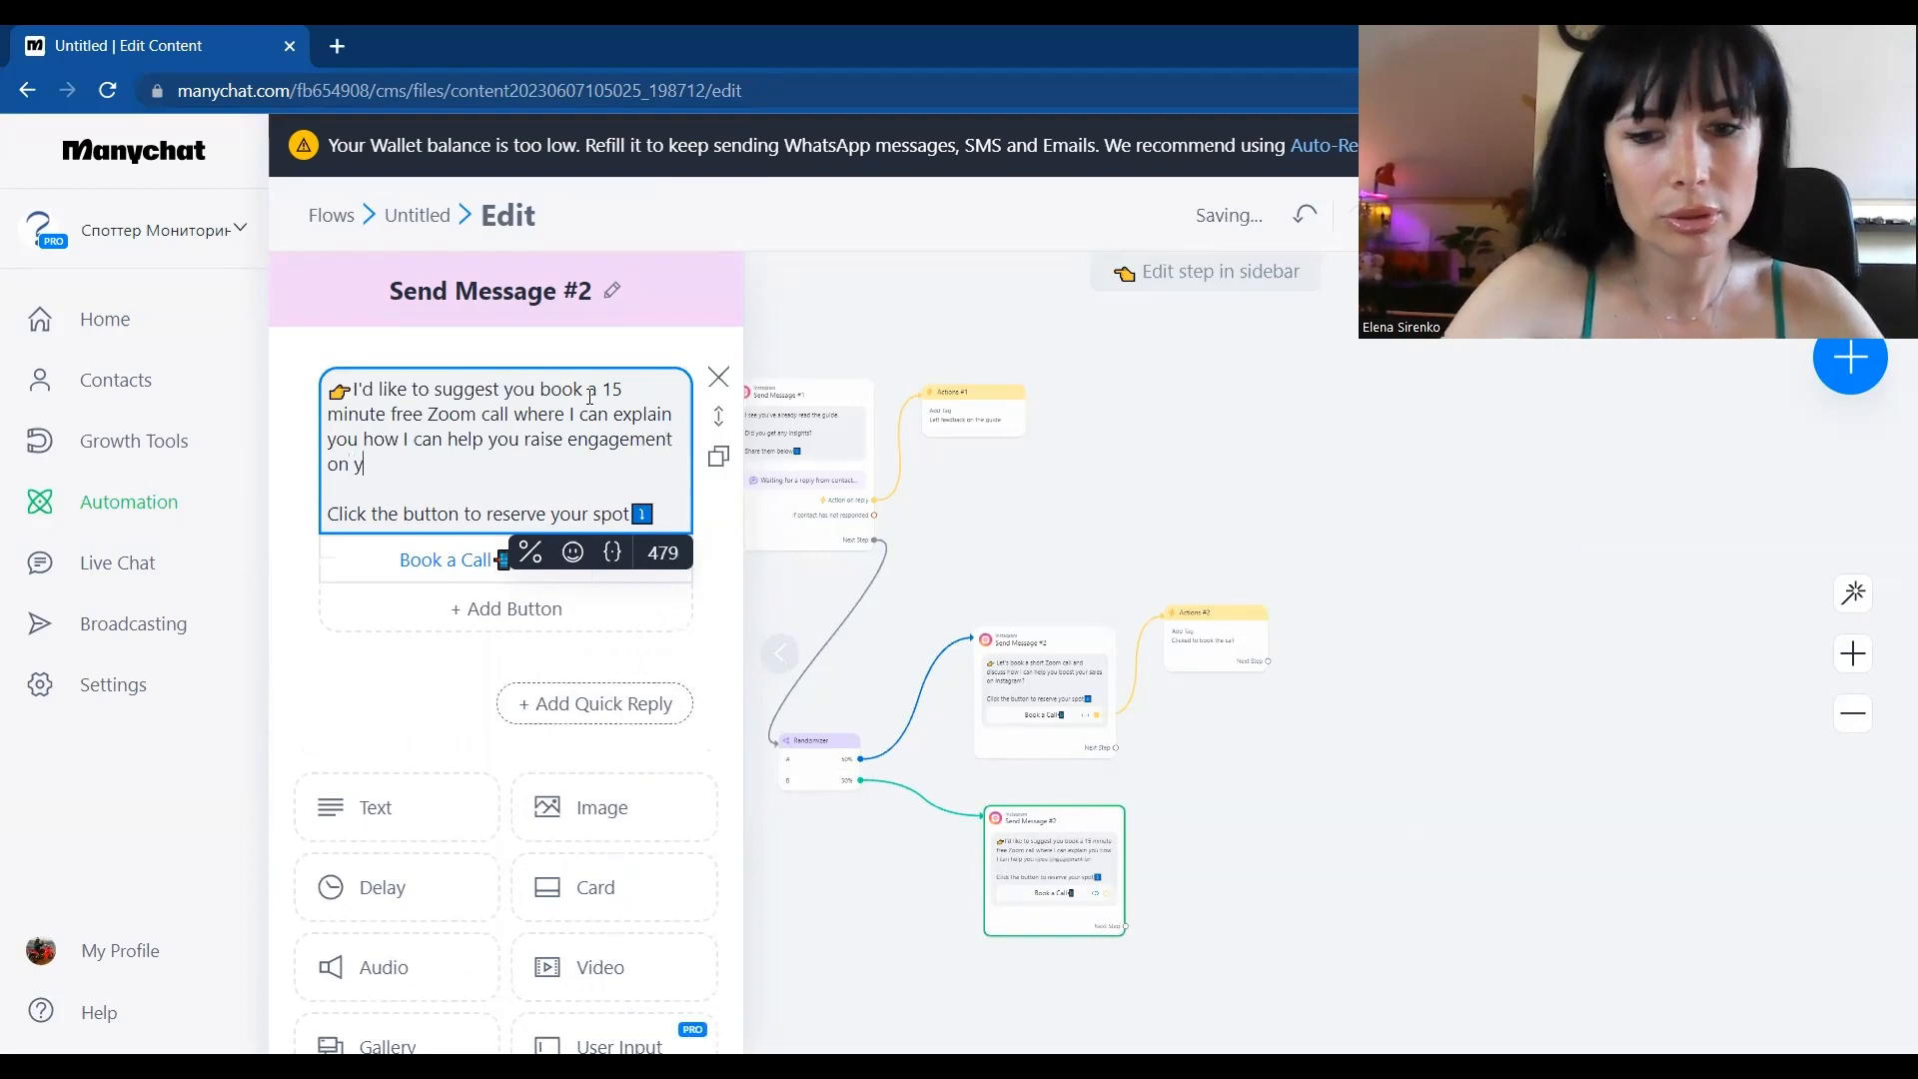
type("our Instagea")
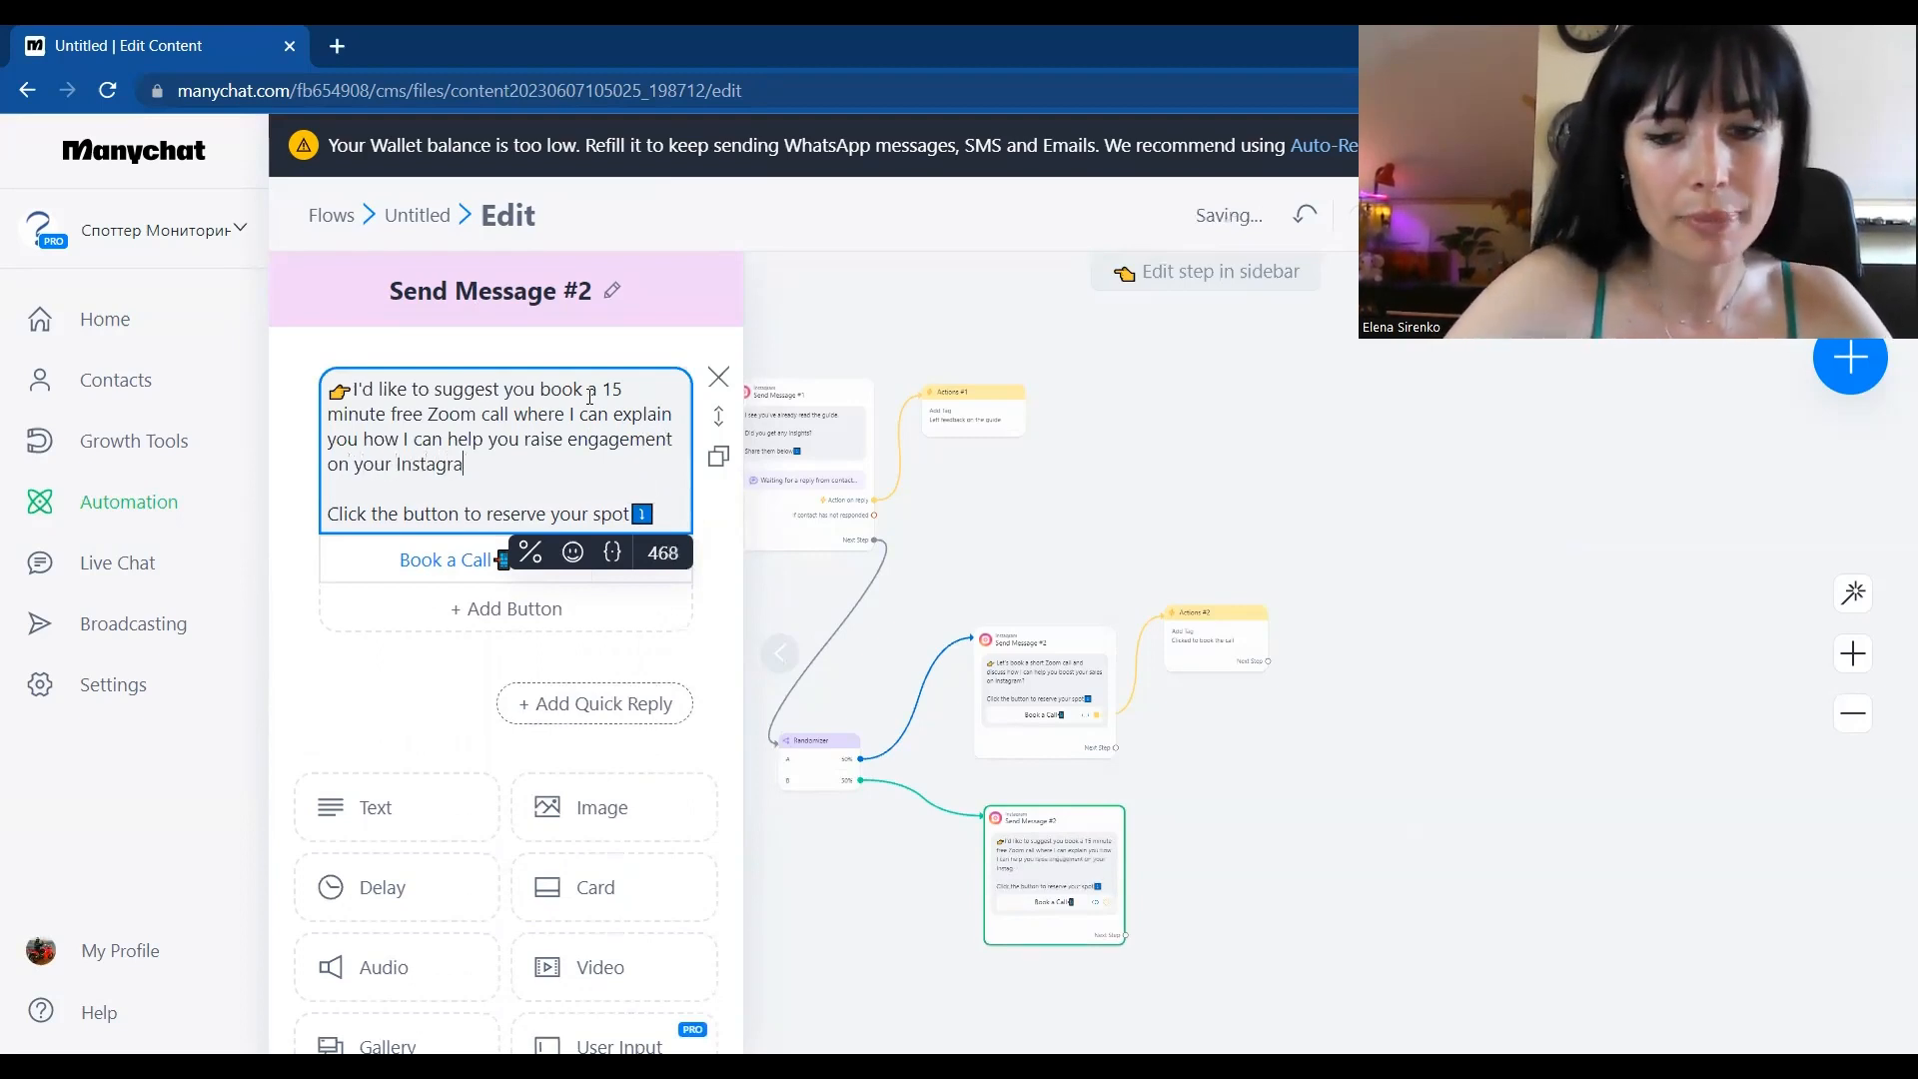
type("m")
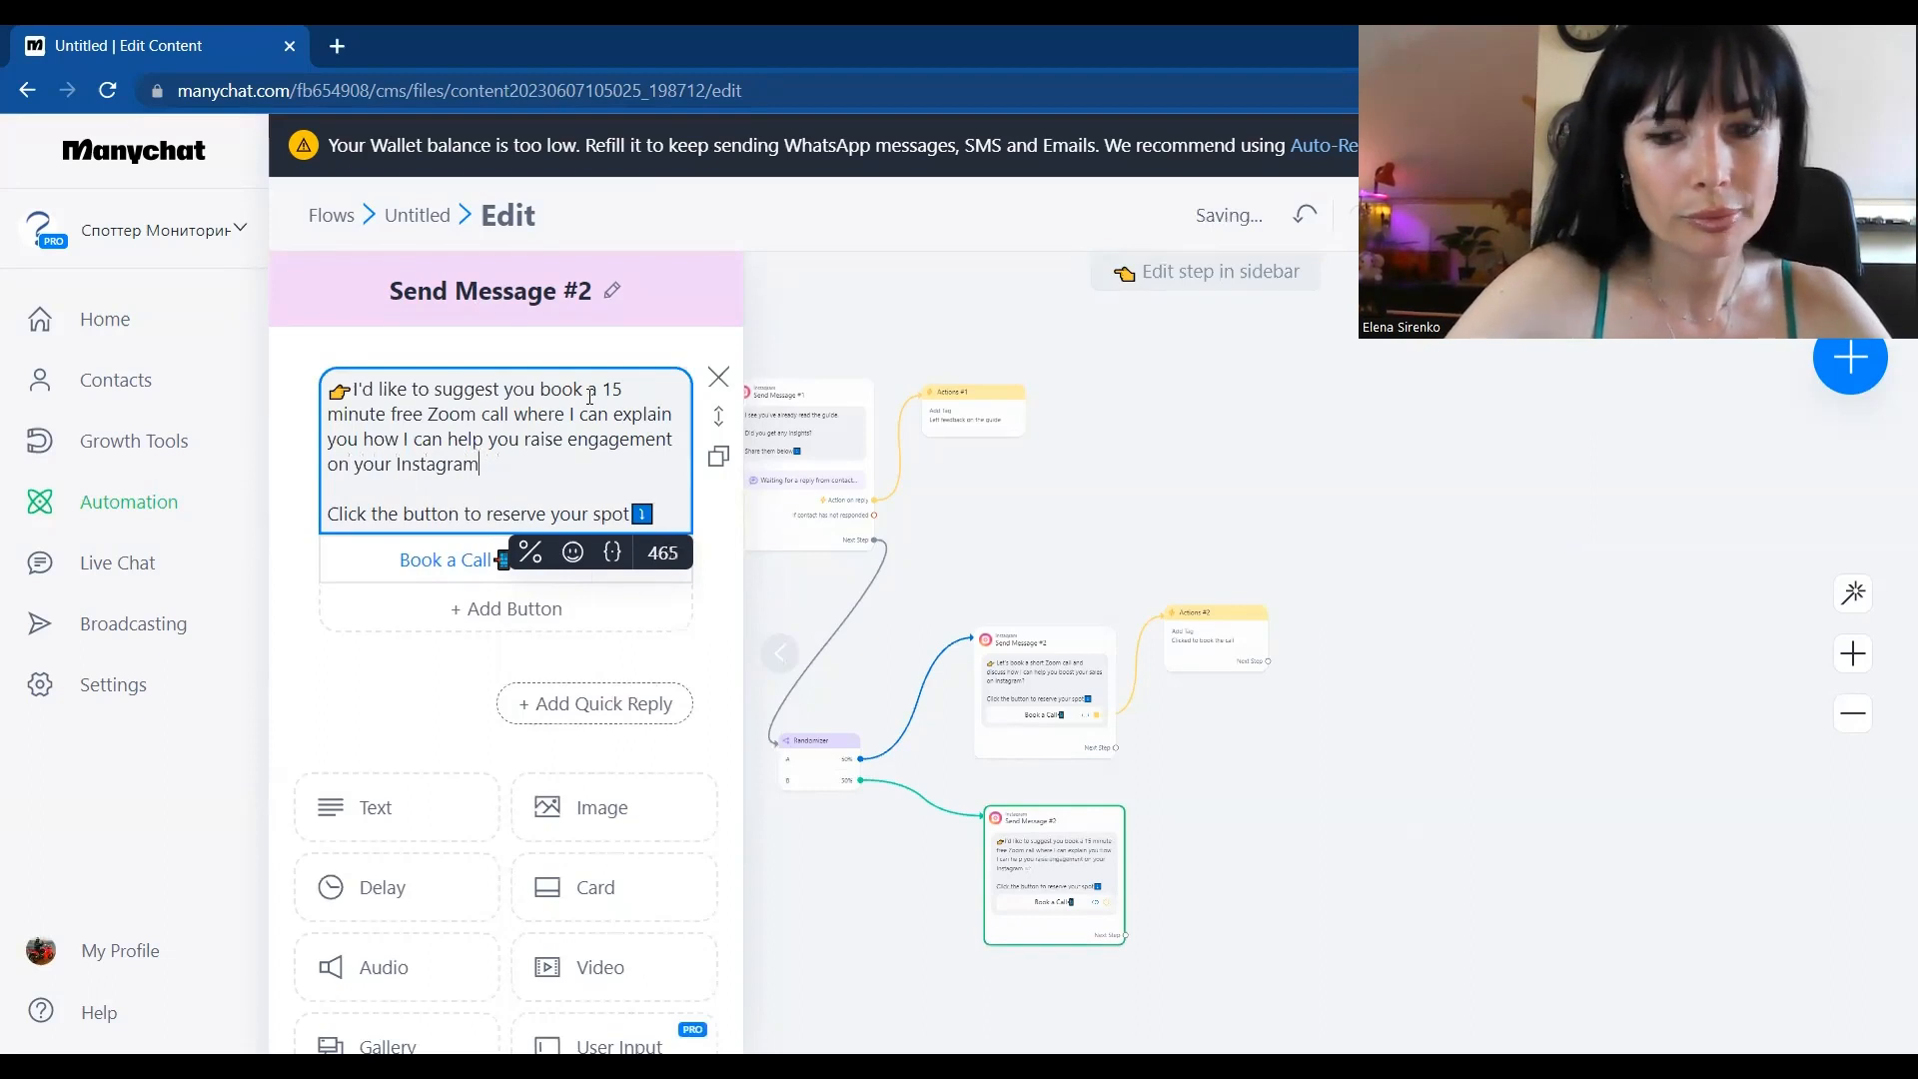
End the duplicated message's first sentence with a period and add "This will give you more sales."
type(" wThis will ")
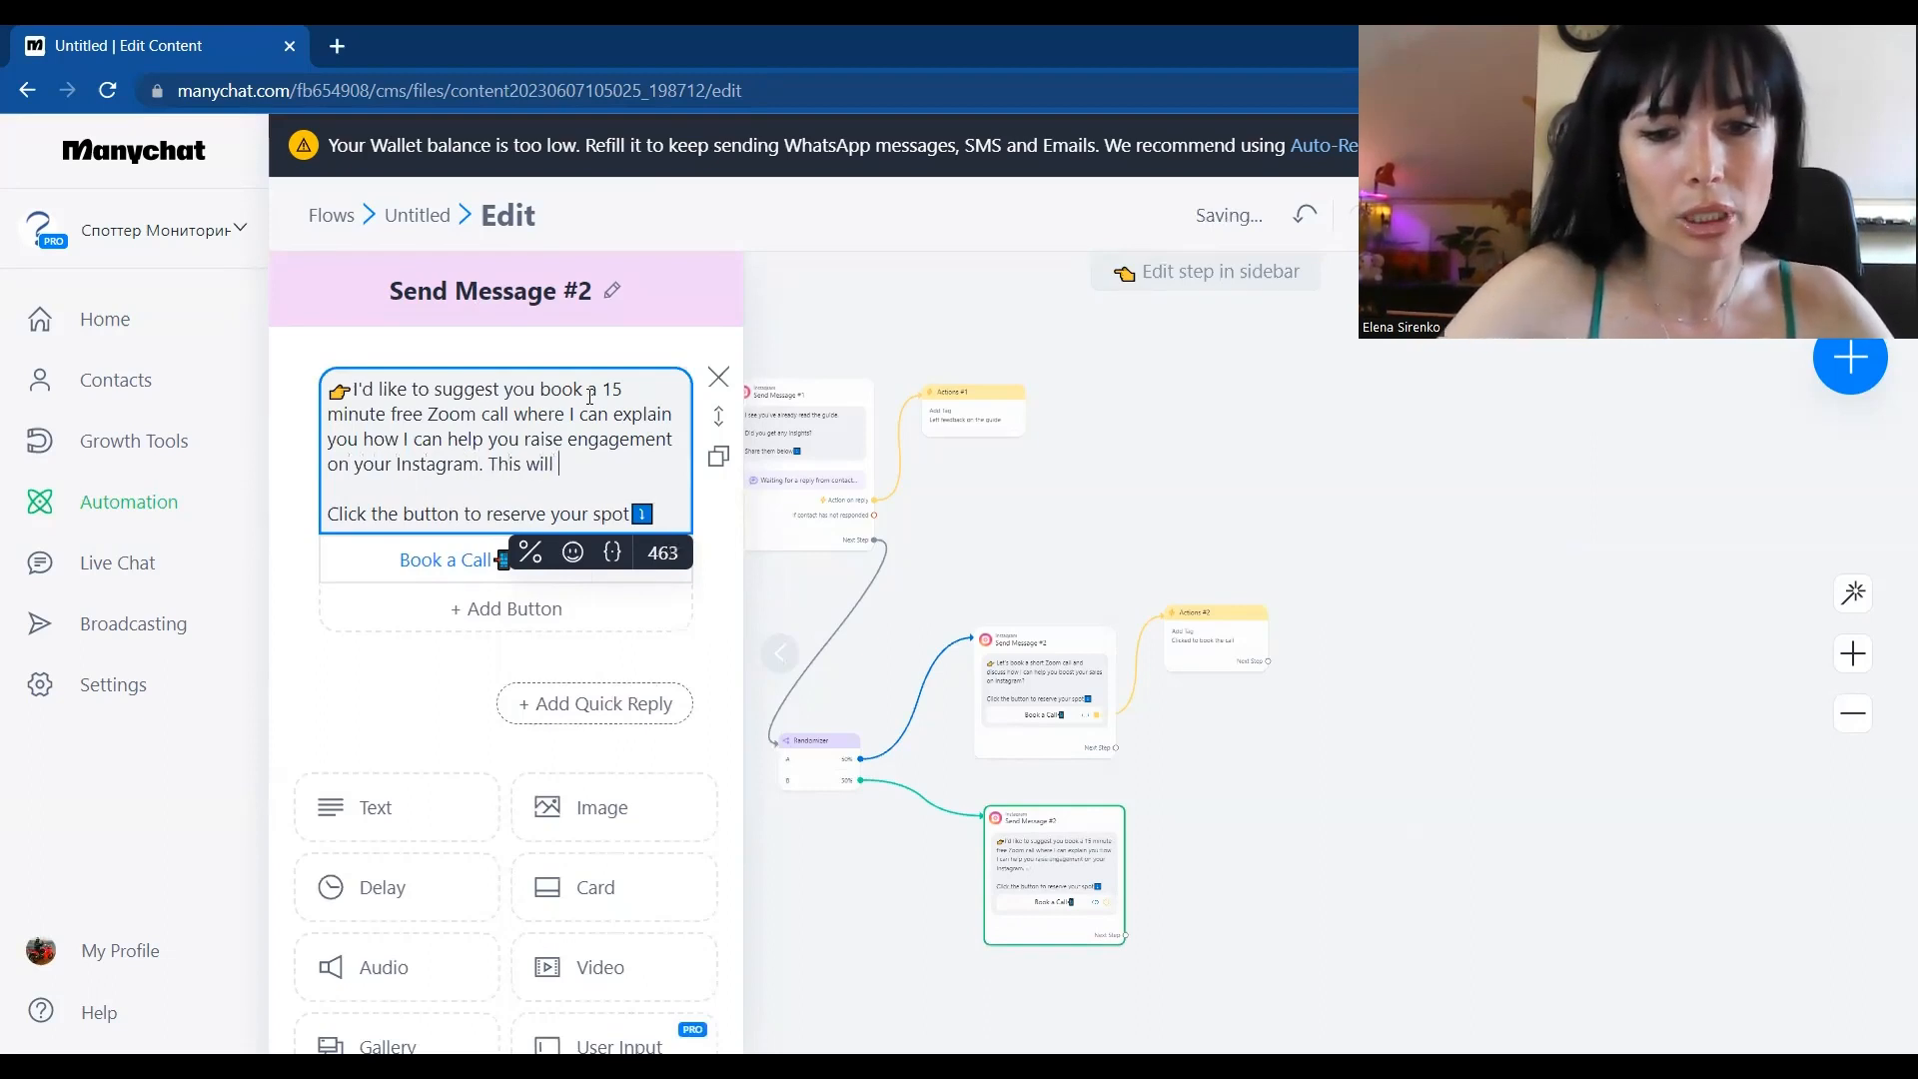
type("give you more")
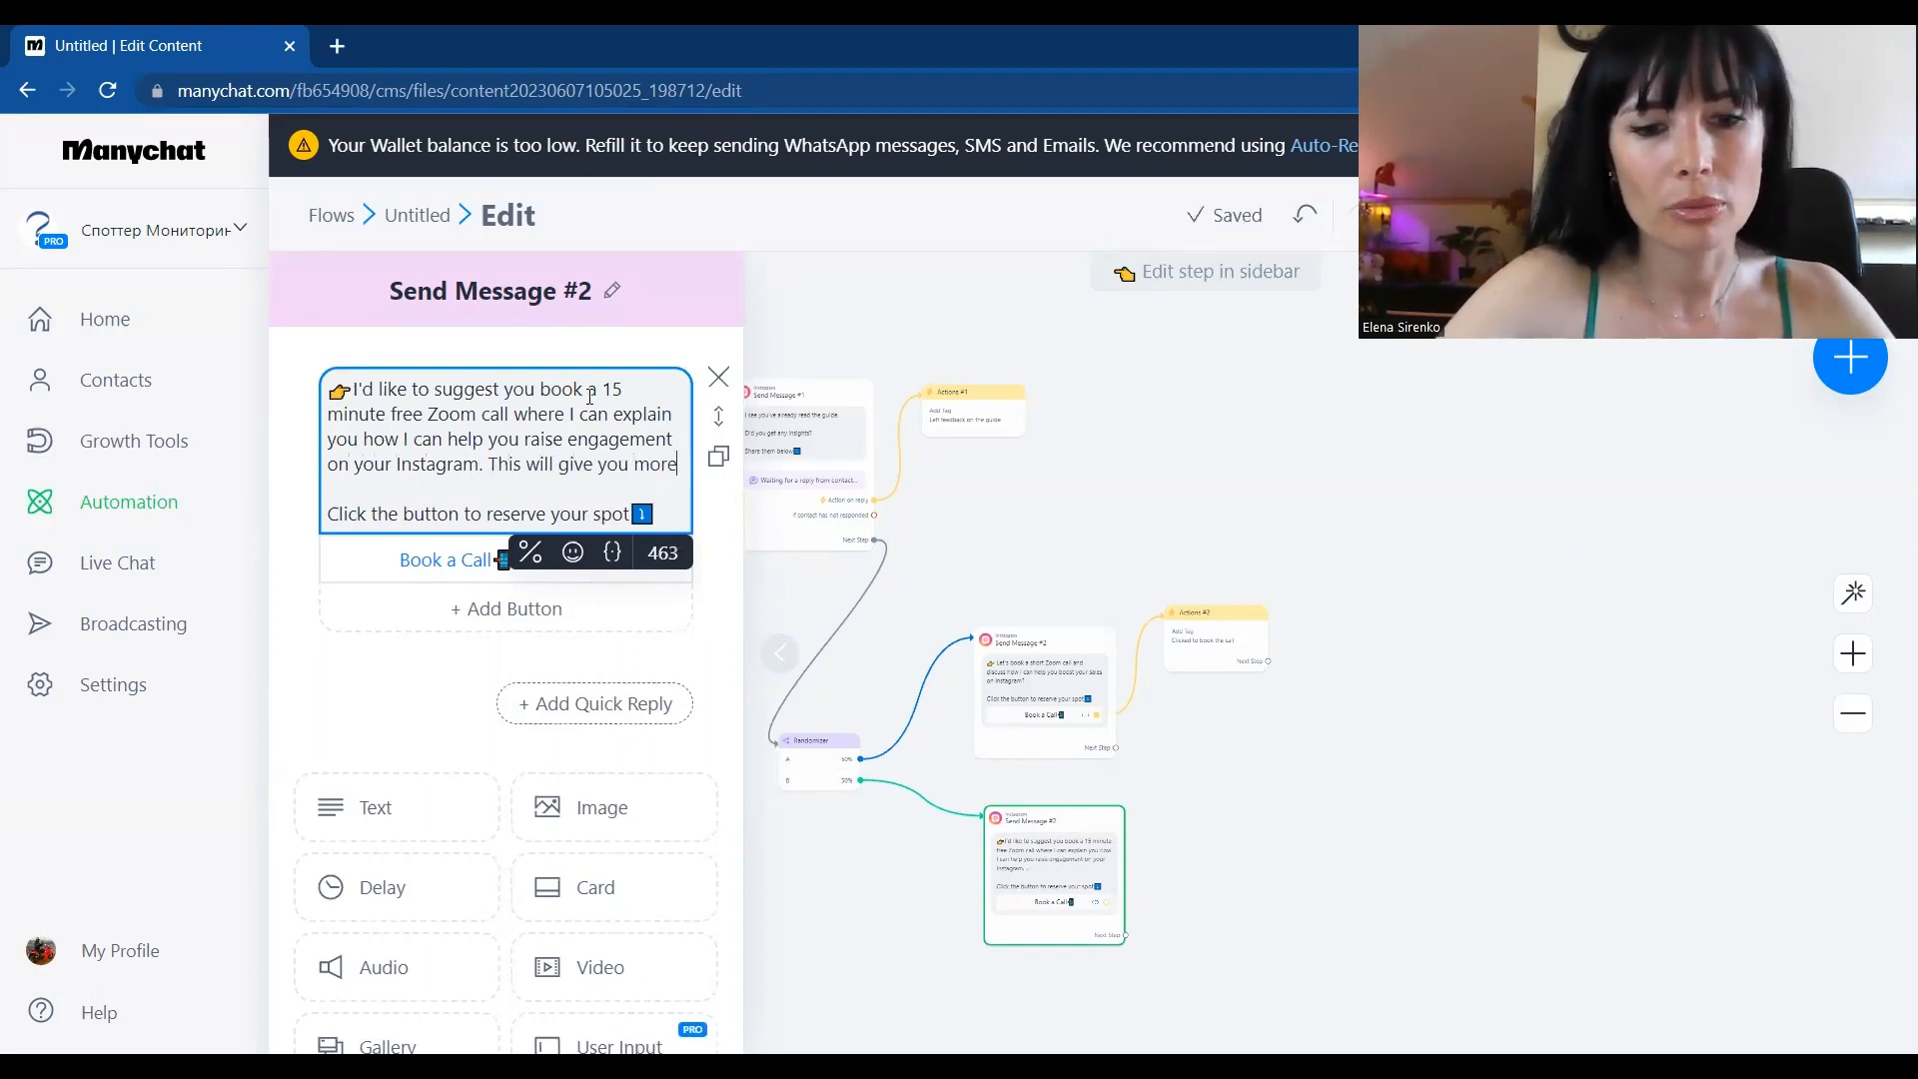
type(" sales.")
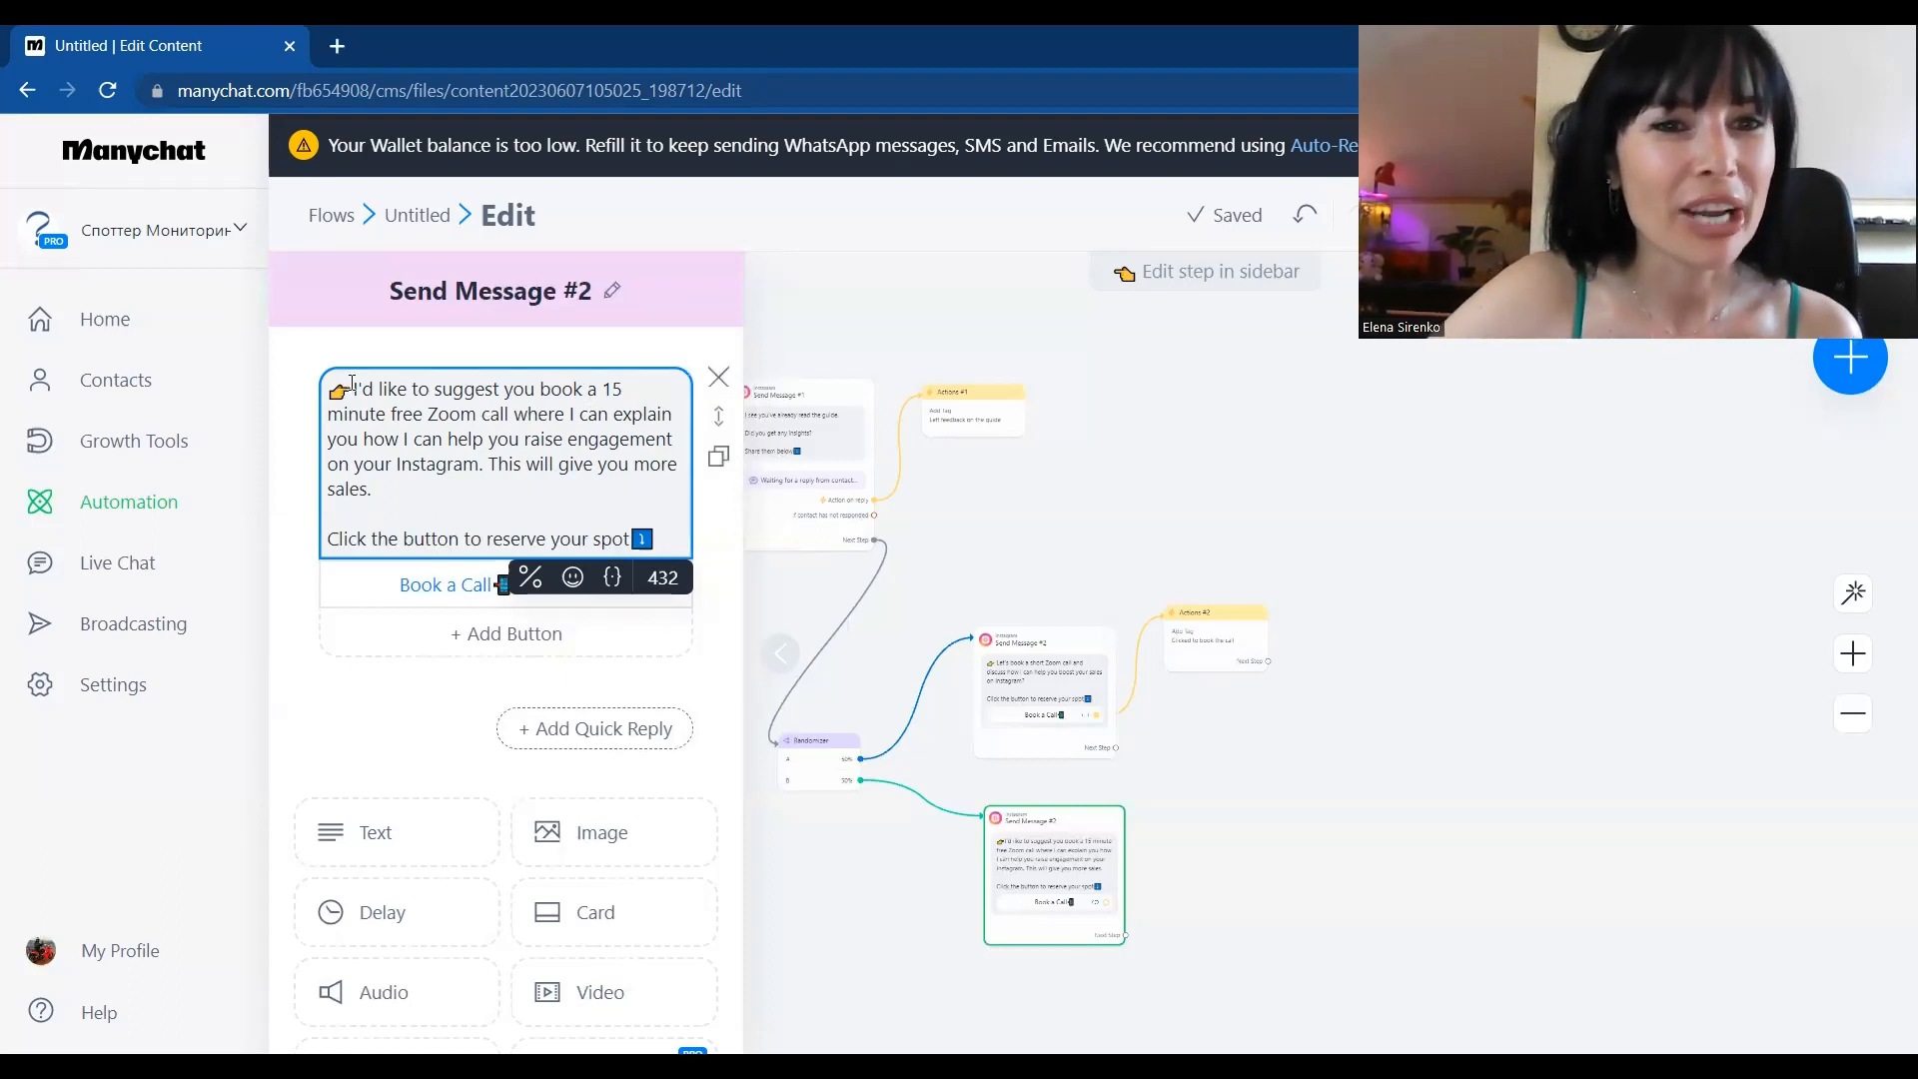
left_click(1138, 531)
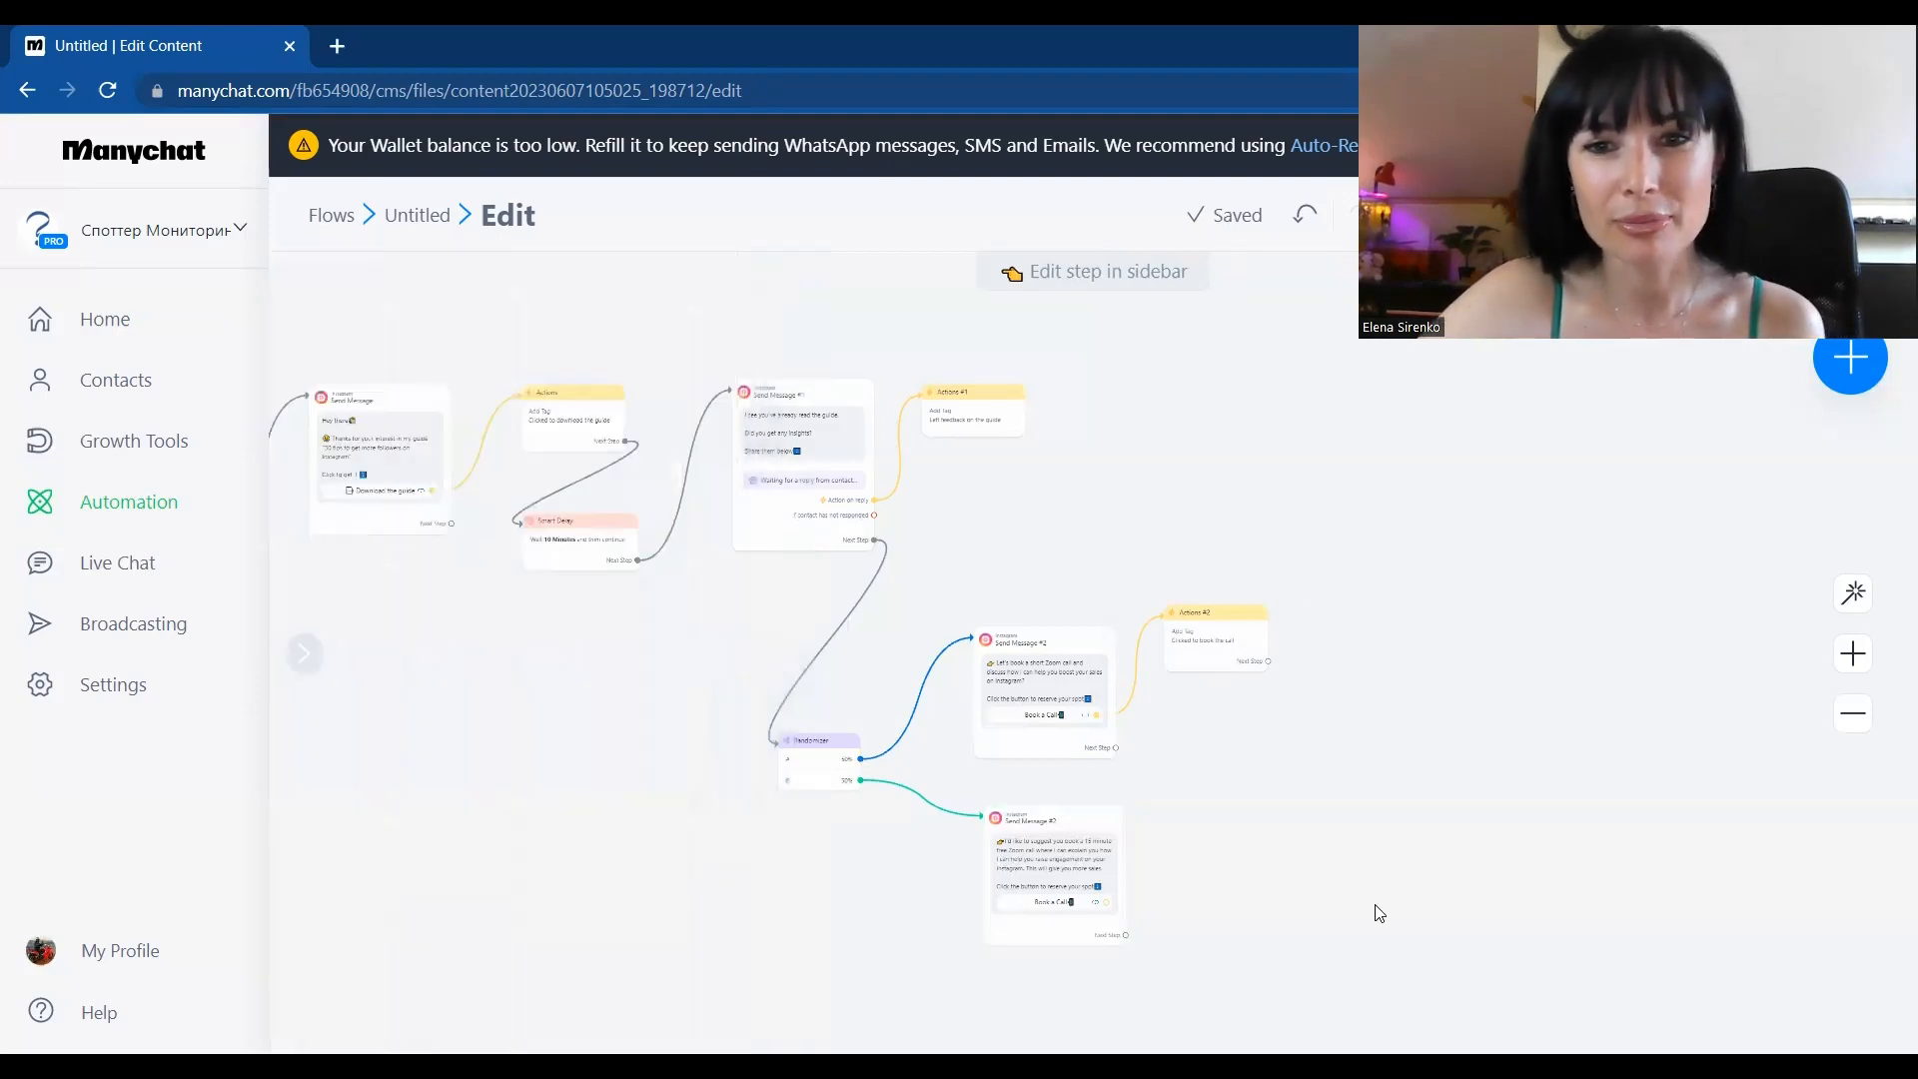
Duplicate the "Clicked to book the call" Actions block, place it beside the second Zoom call message, and link that message's button to it
left_click_drag(1379, 911, 1267, 668)
mouse_move(1111, 411)
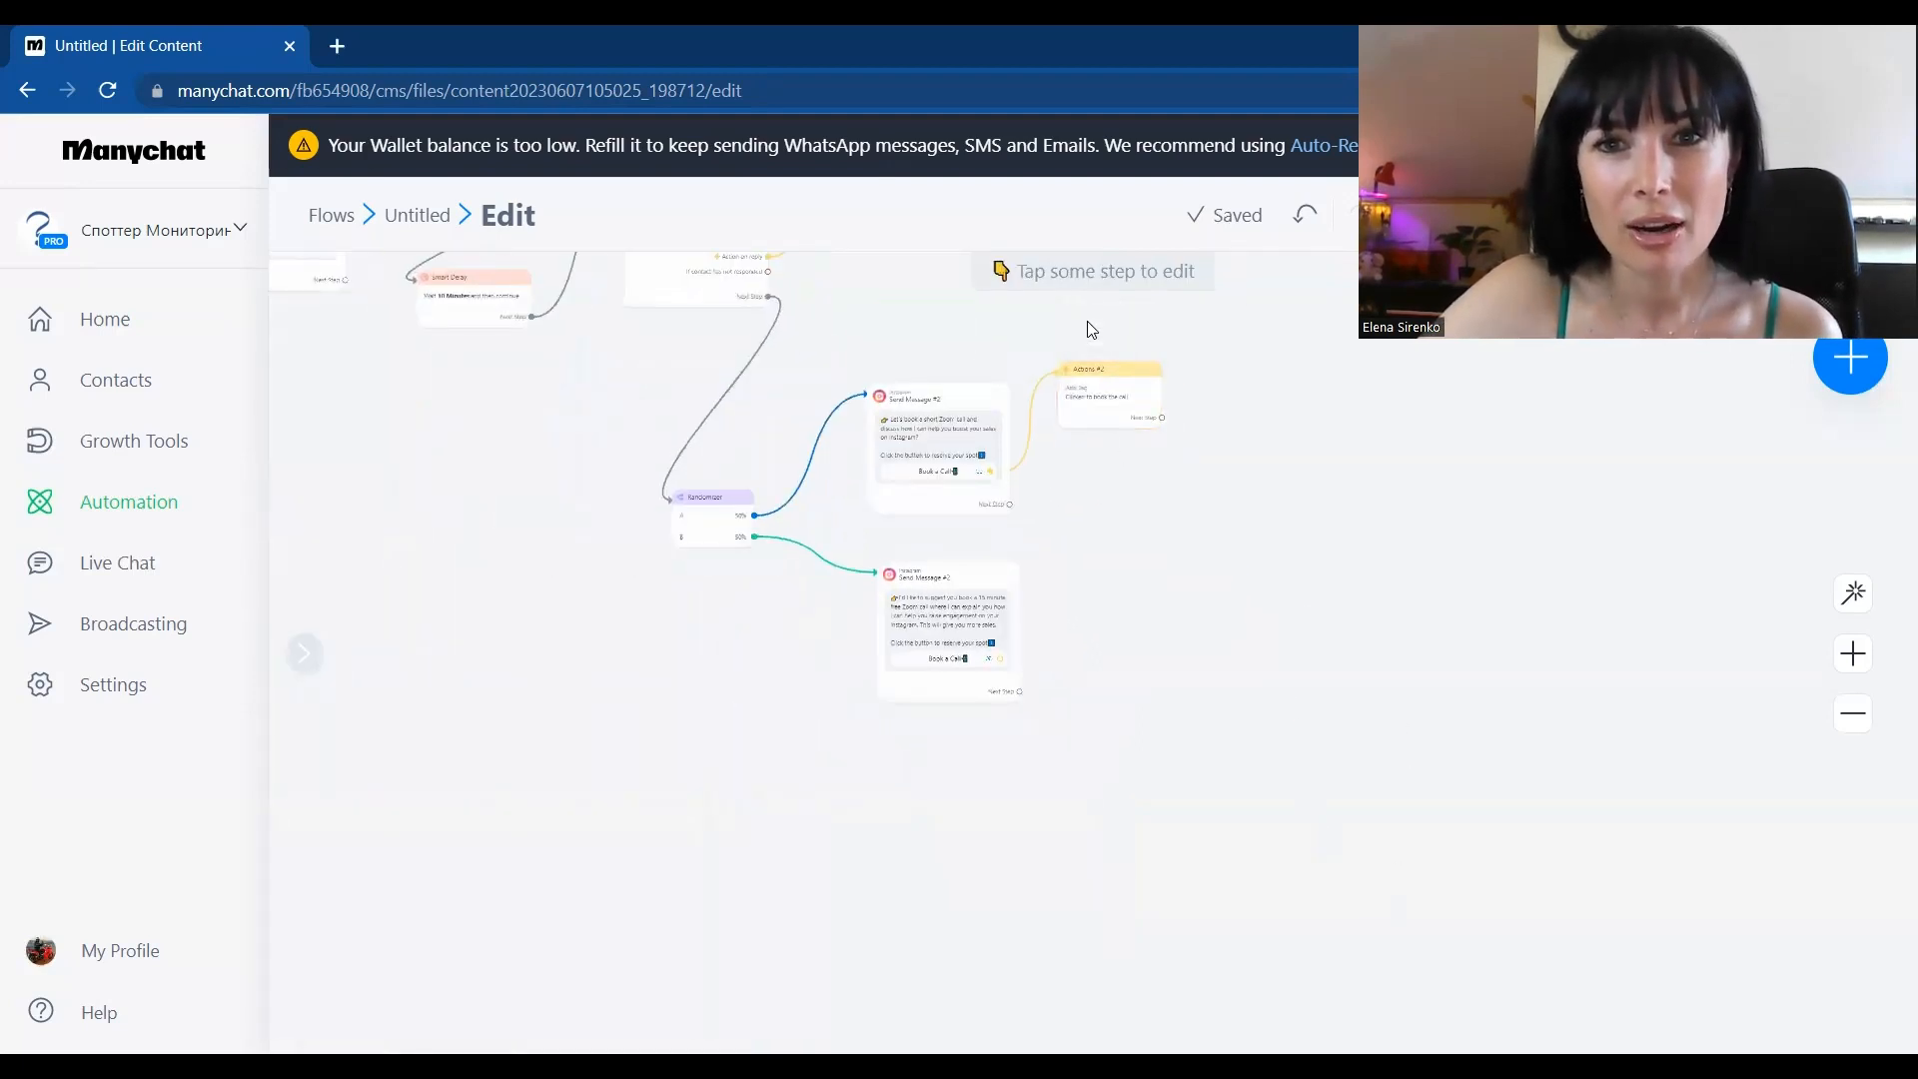
mouse_move(1085, 377)
left_click(1083, 327)
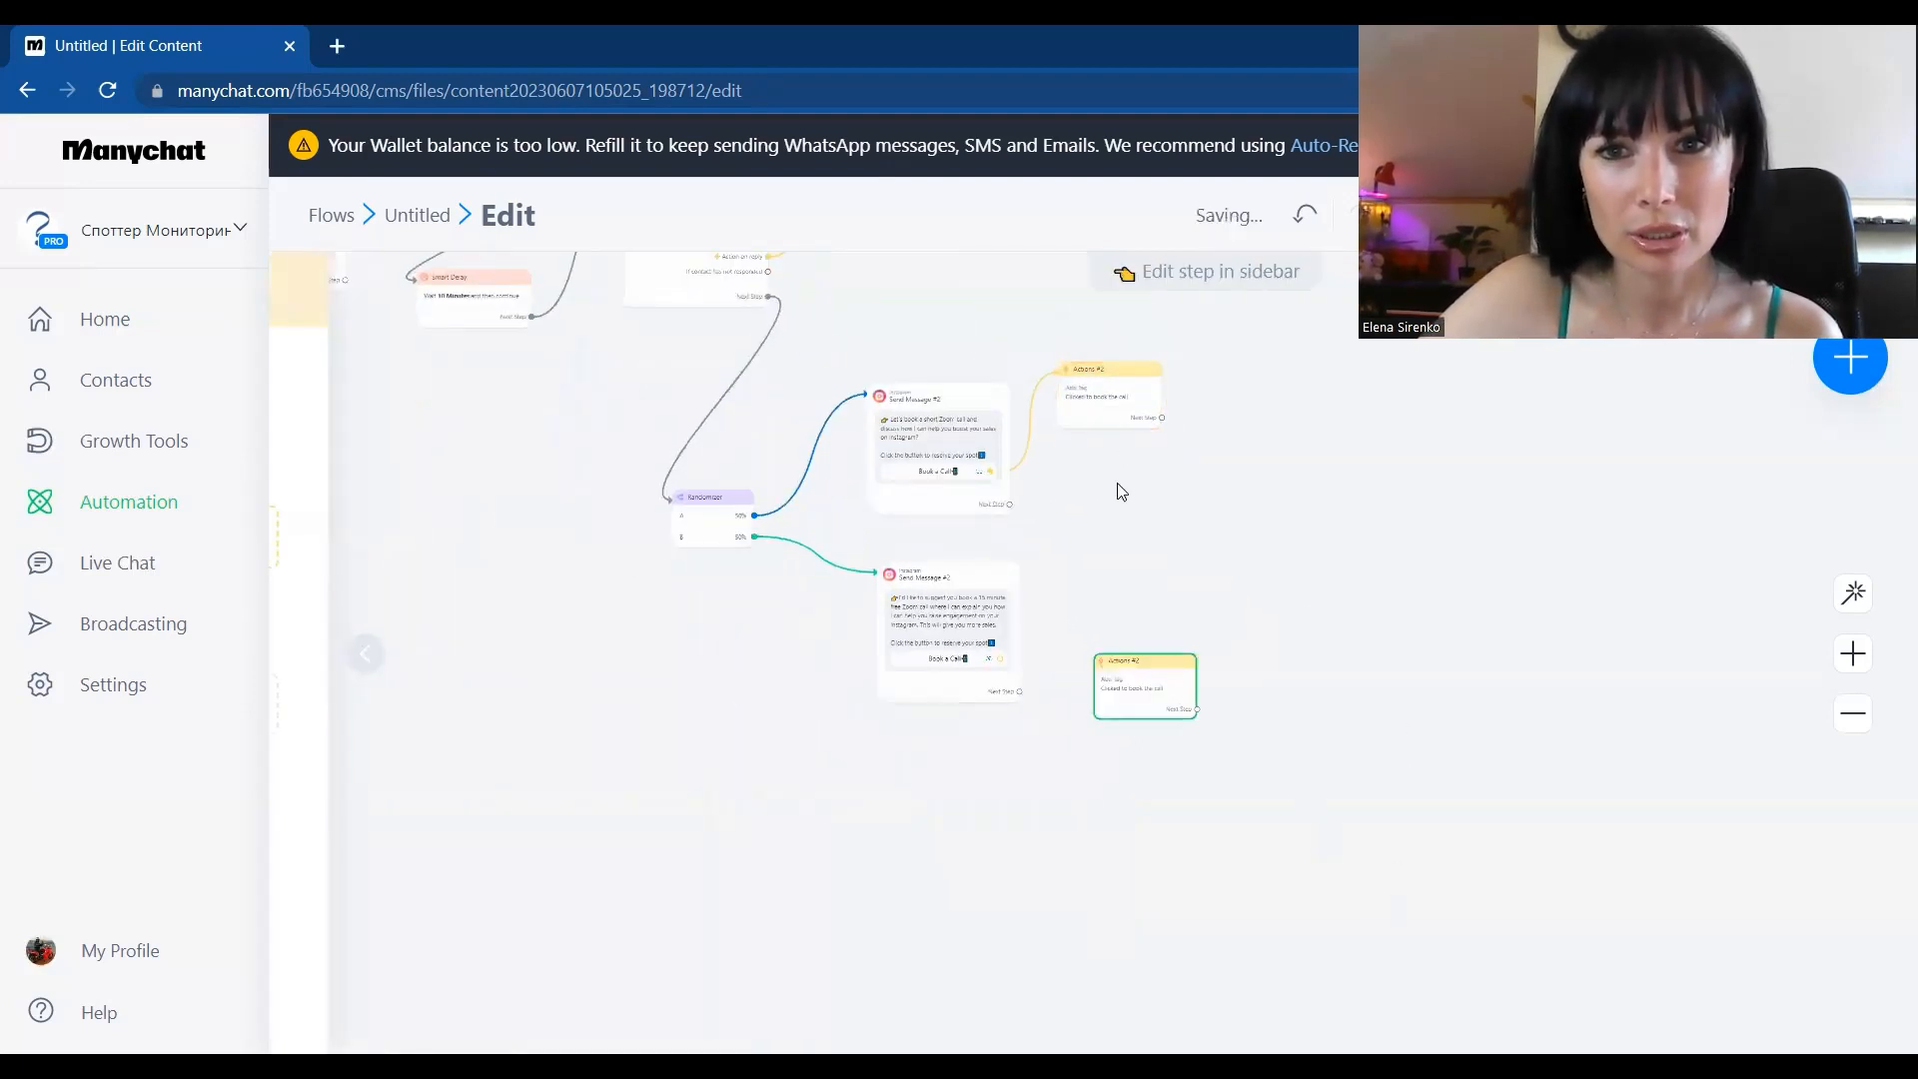
left_click_drag(1162, 704, 1141, 603)
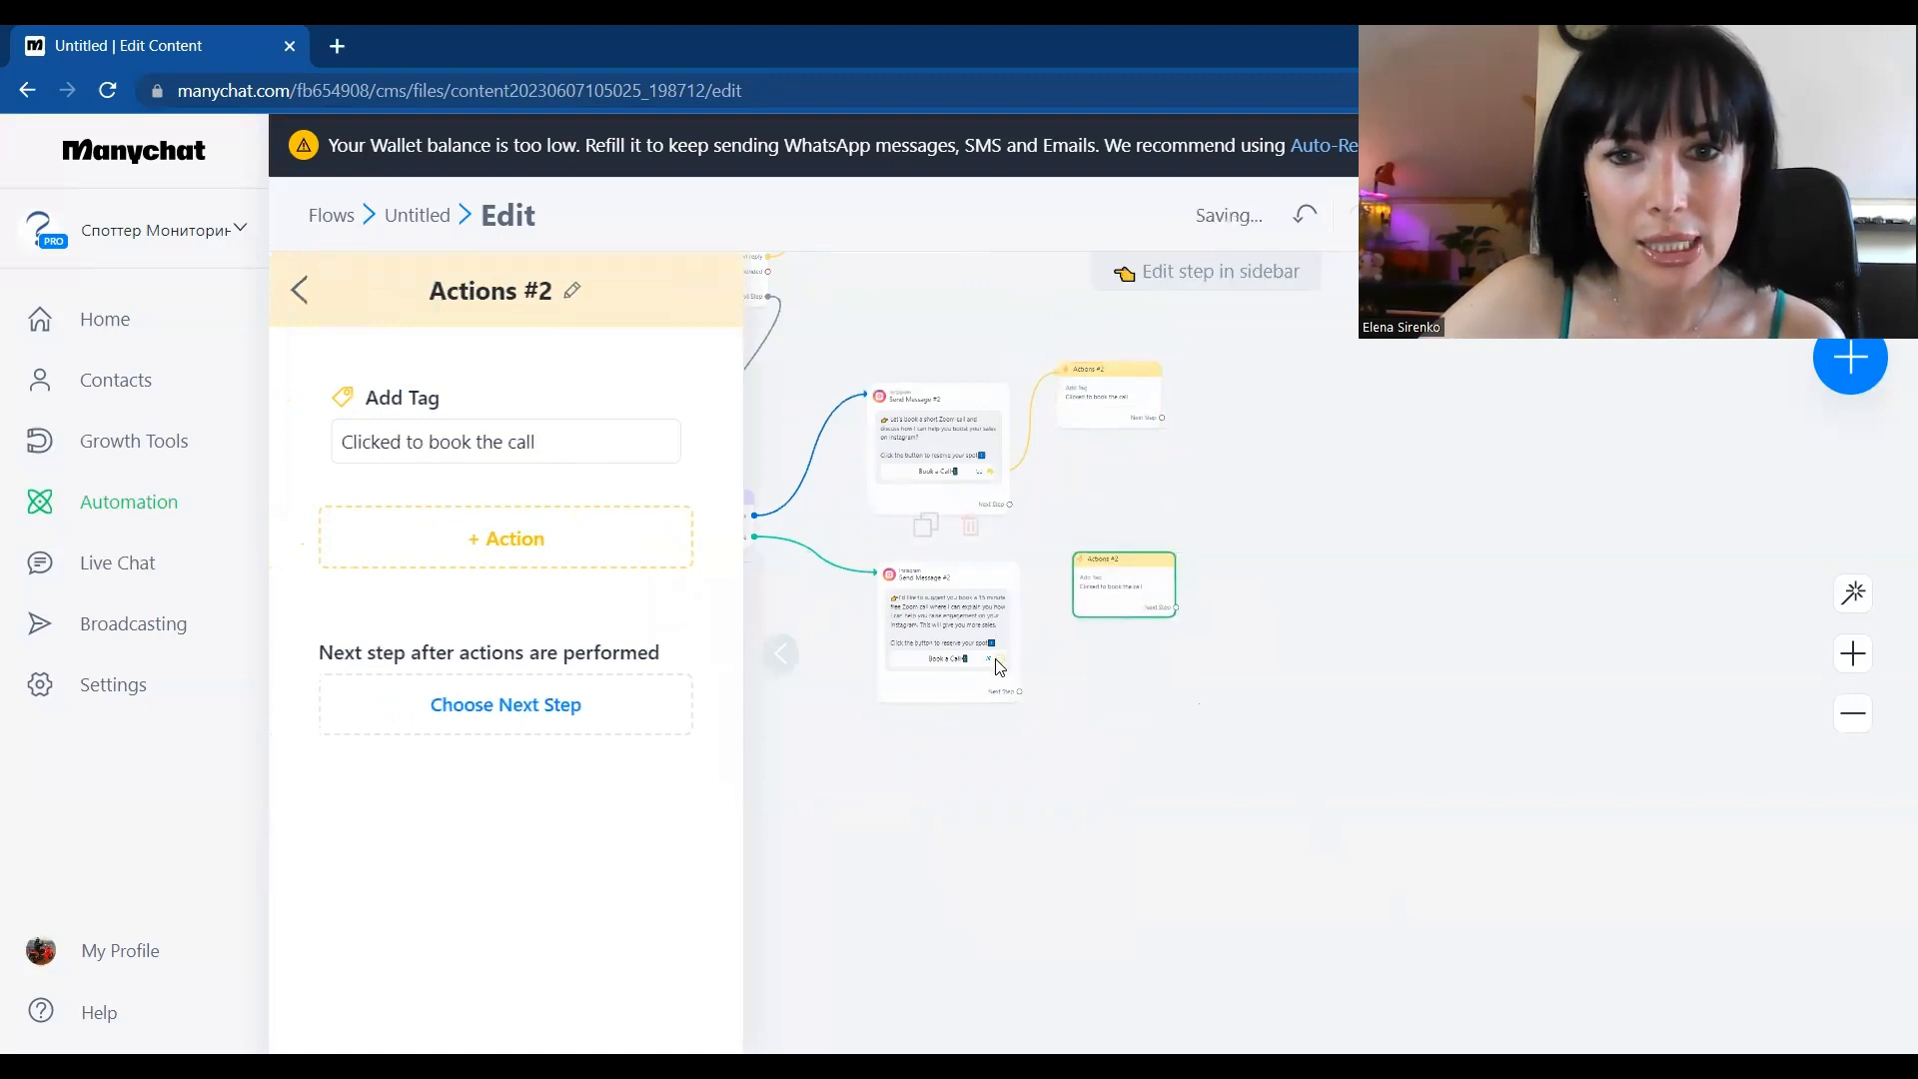
left_click_drag(1000, 659, 1104, 577)
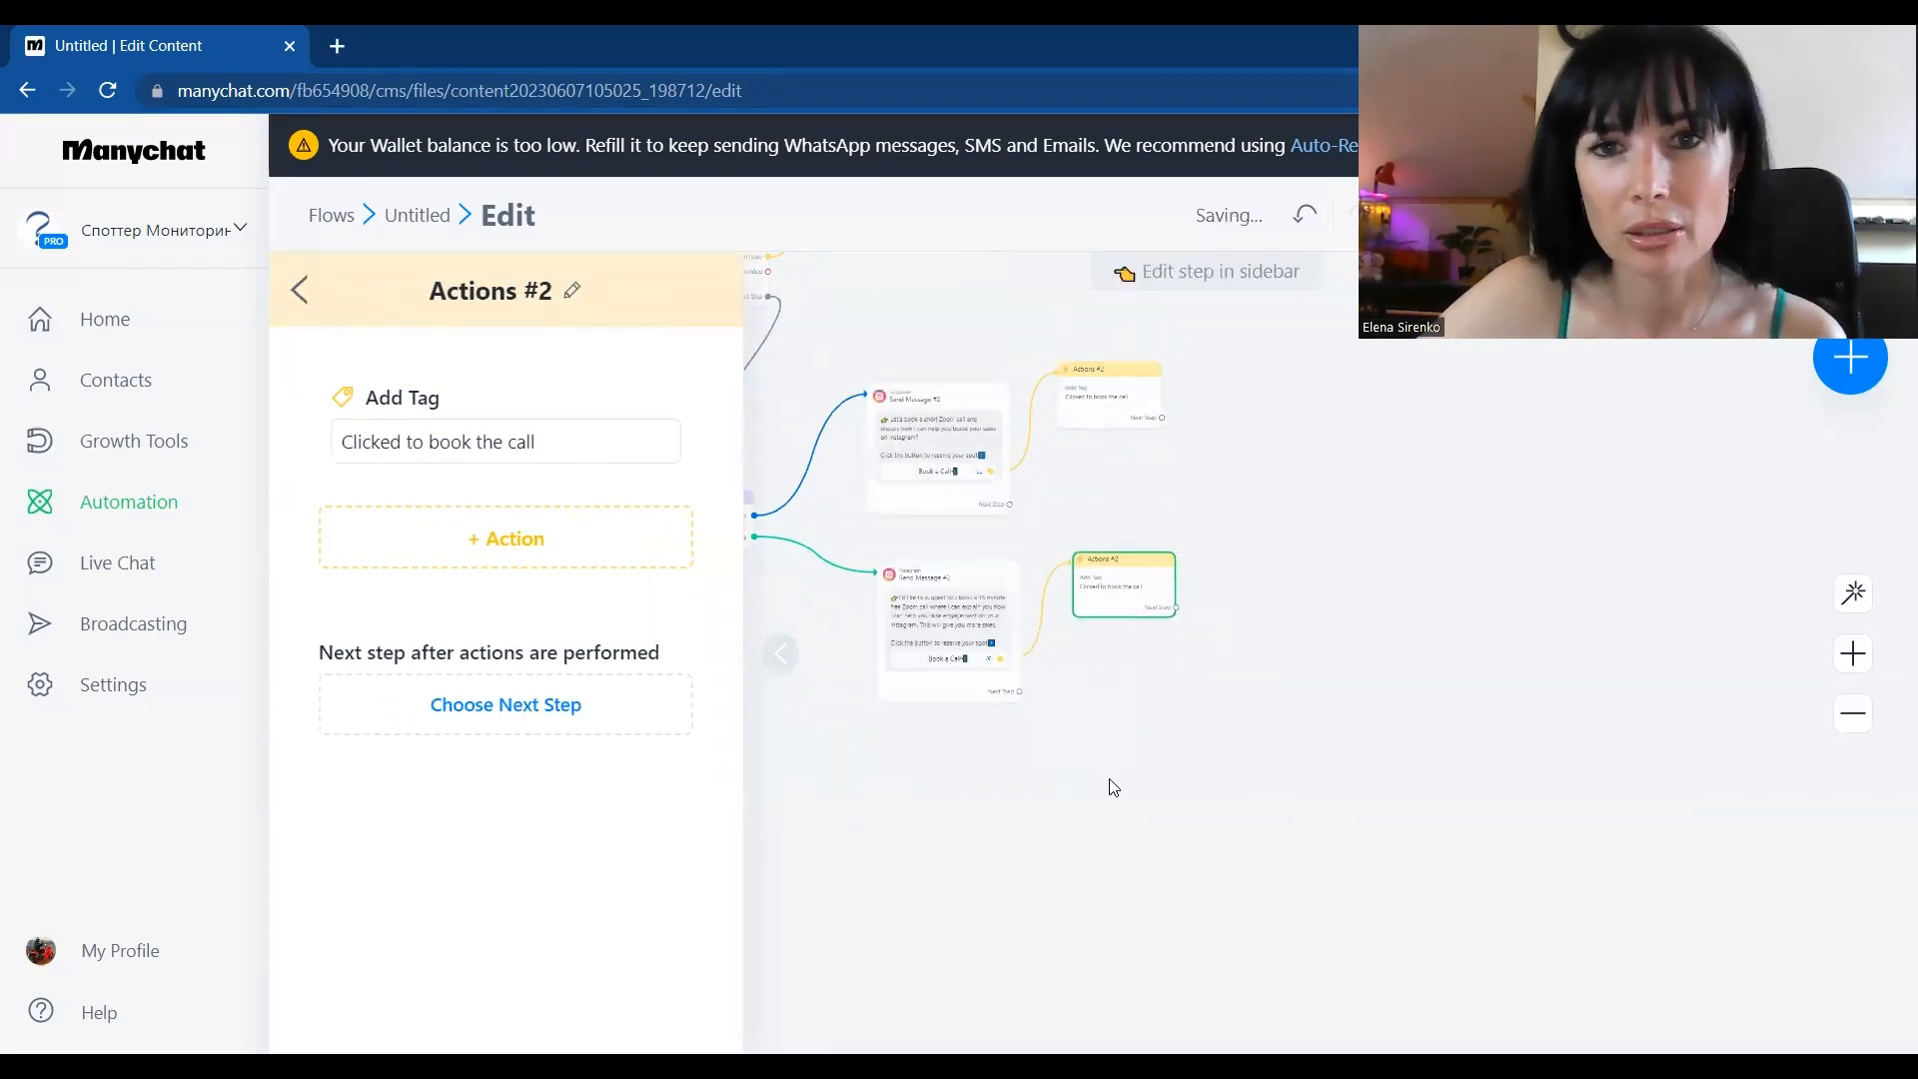
left_click(1109, 781)
left_click_drag(694, 686, 736, 783)
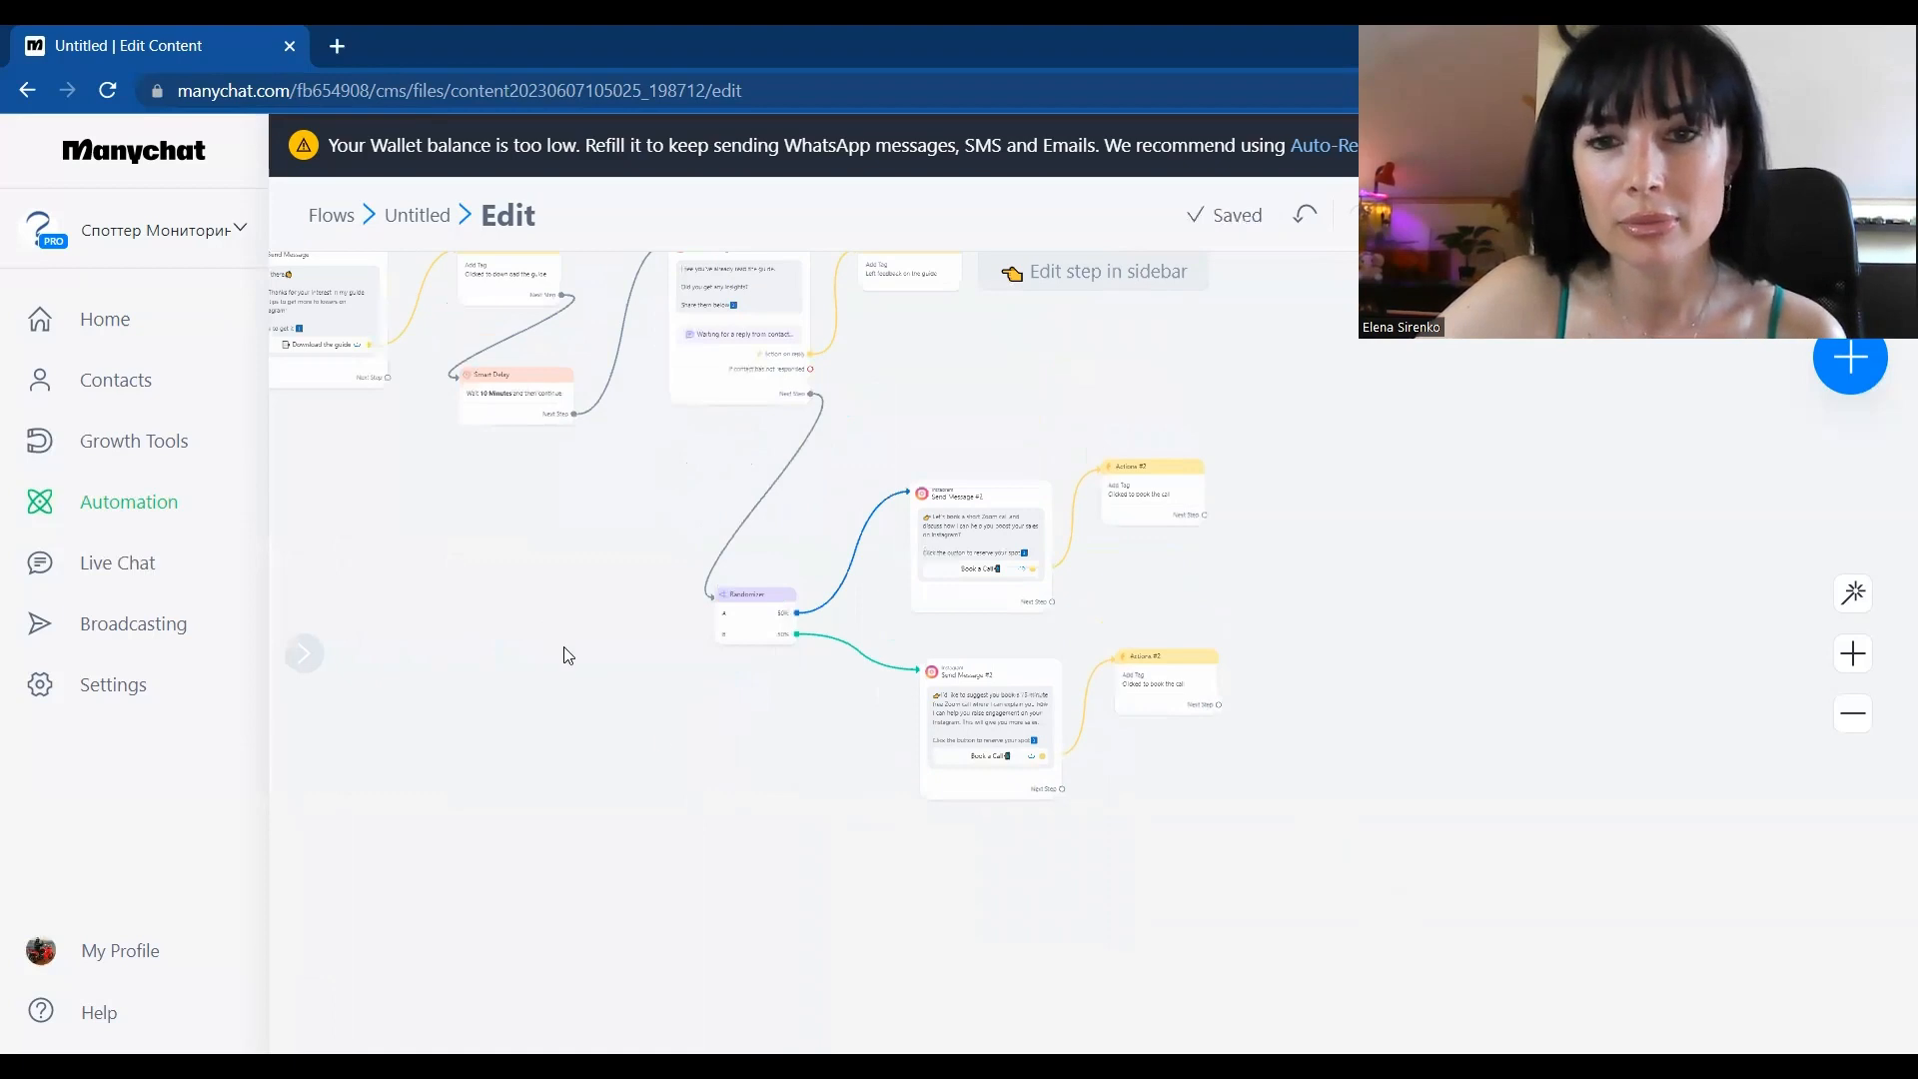
left_click_drag(560, 650, 591, 673)
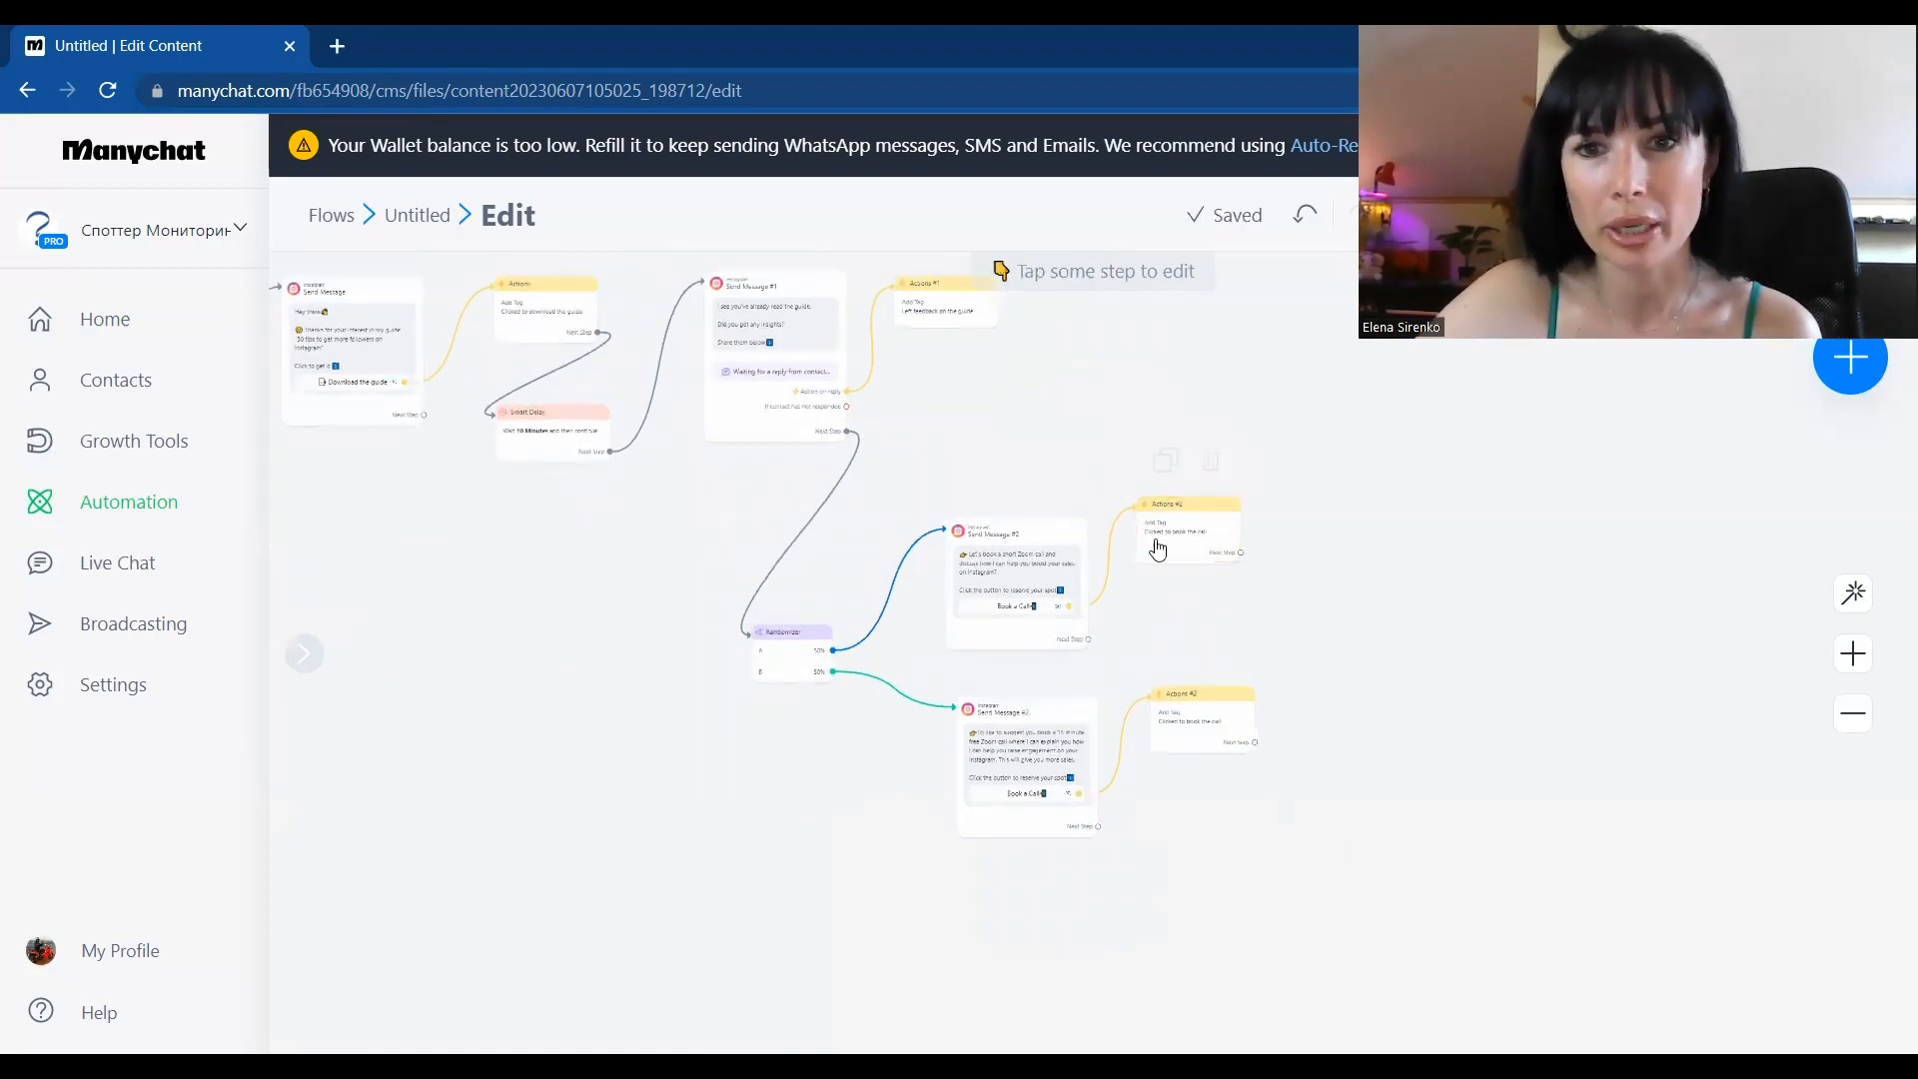
Change the tag in the second Zoom call message's Actions block to a new tag, "Clicked to book the call 2"
left_click(1188, 721)
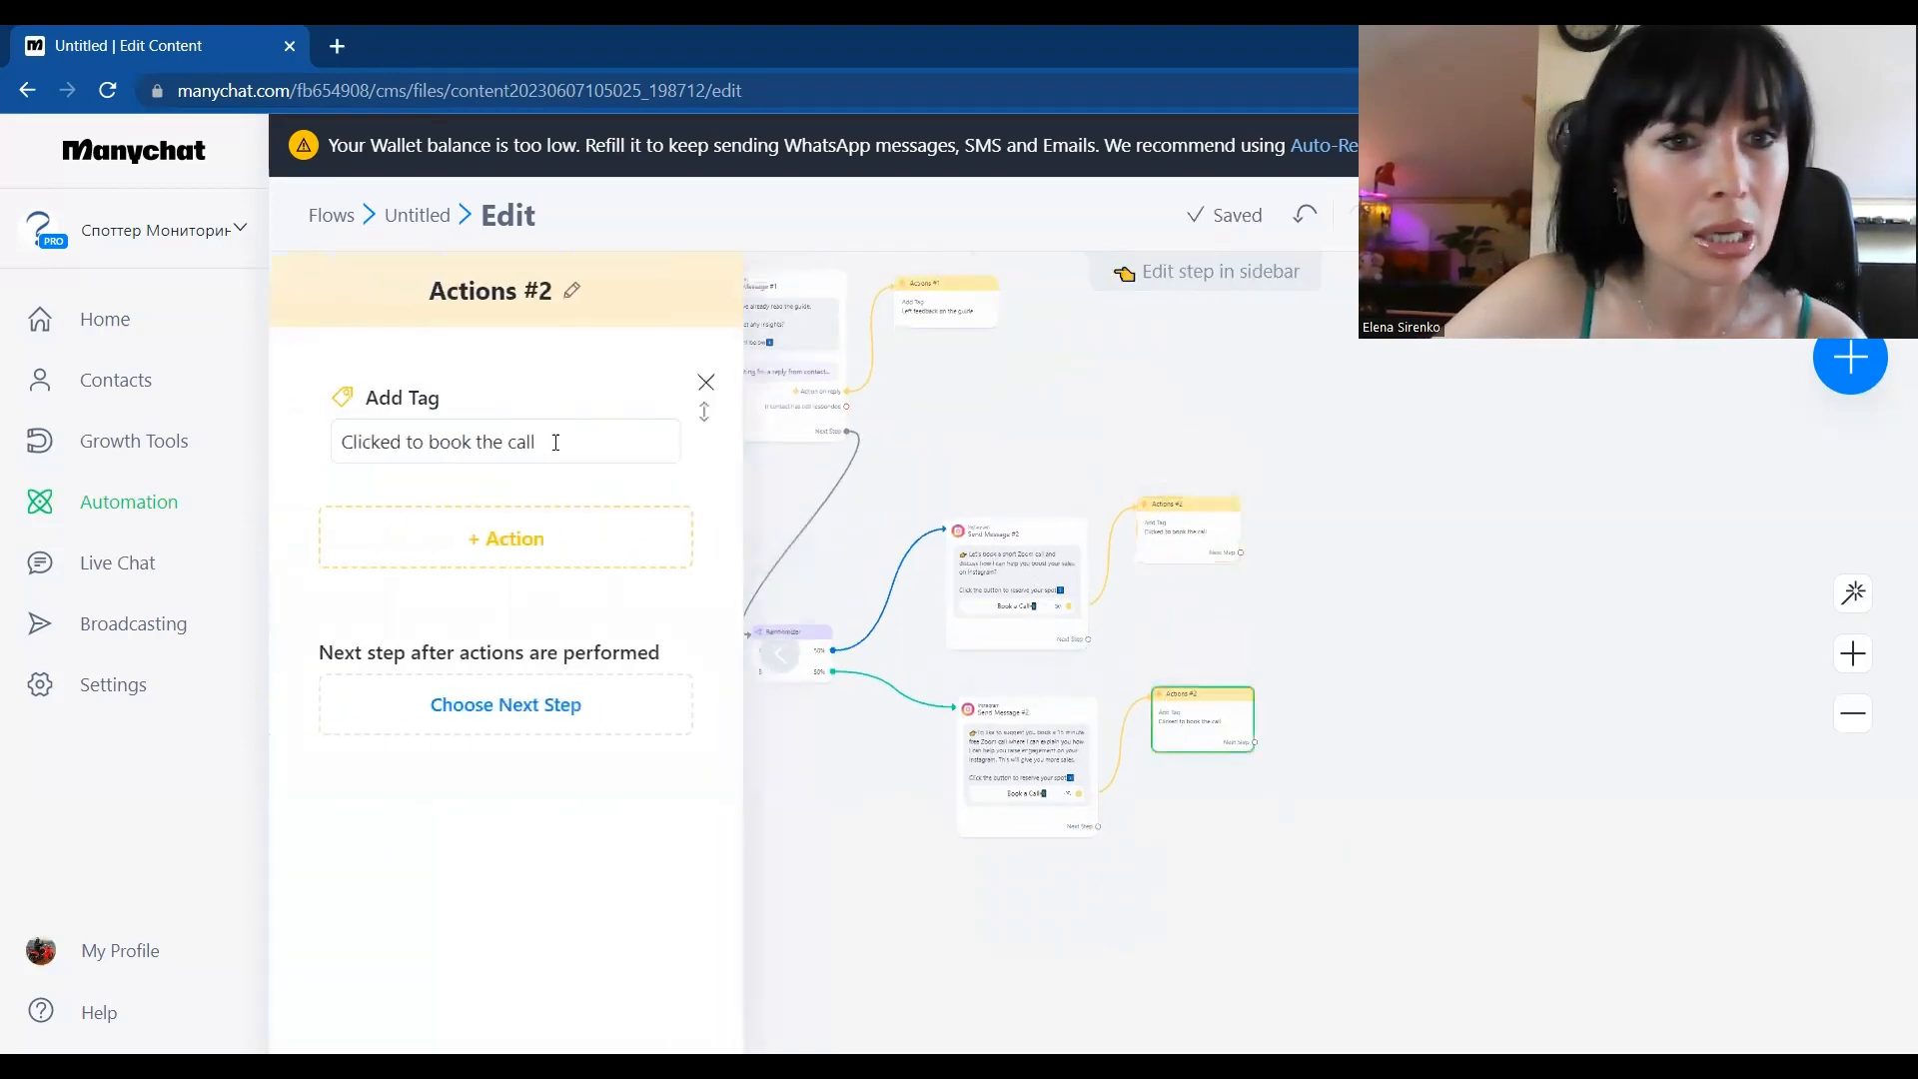
left_click(551, 444)
left_click_drag(551, 443, 478, 442)
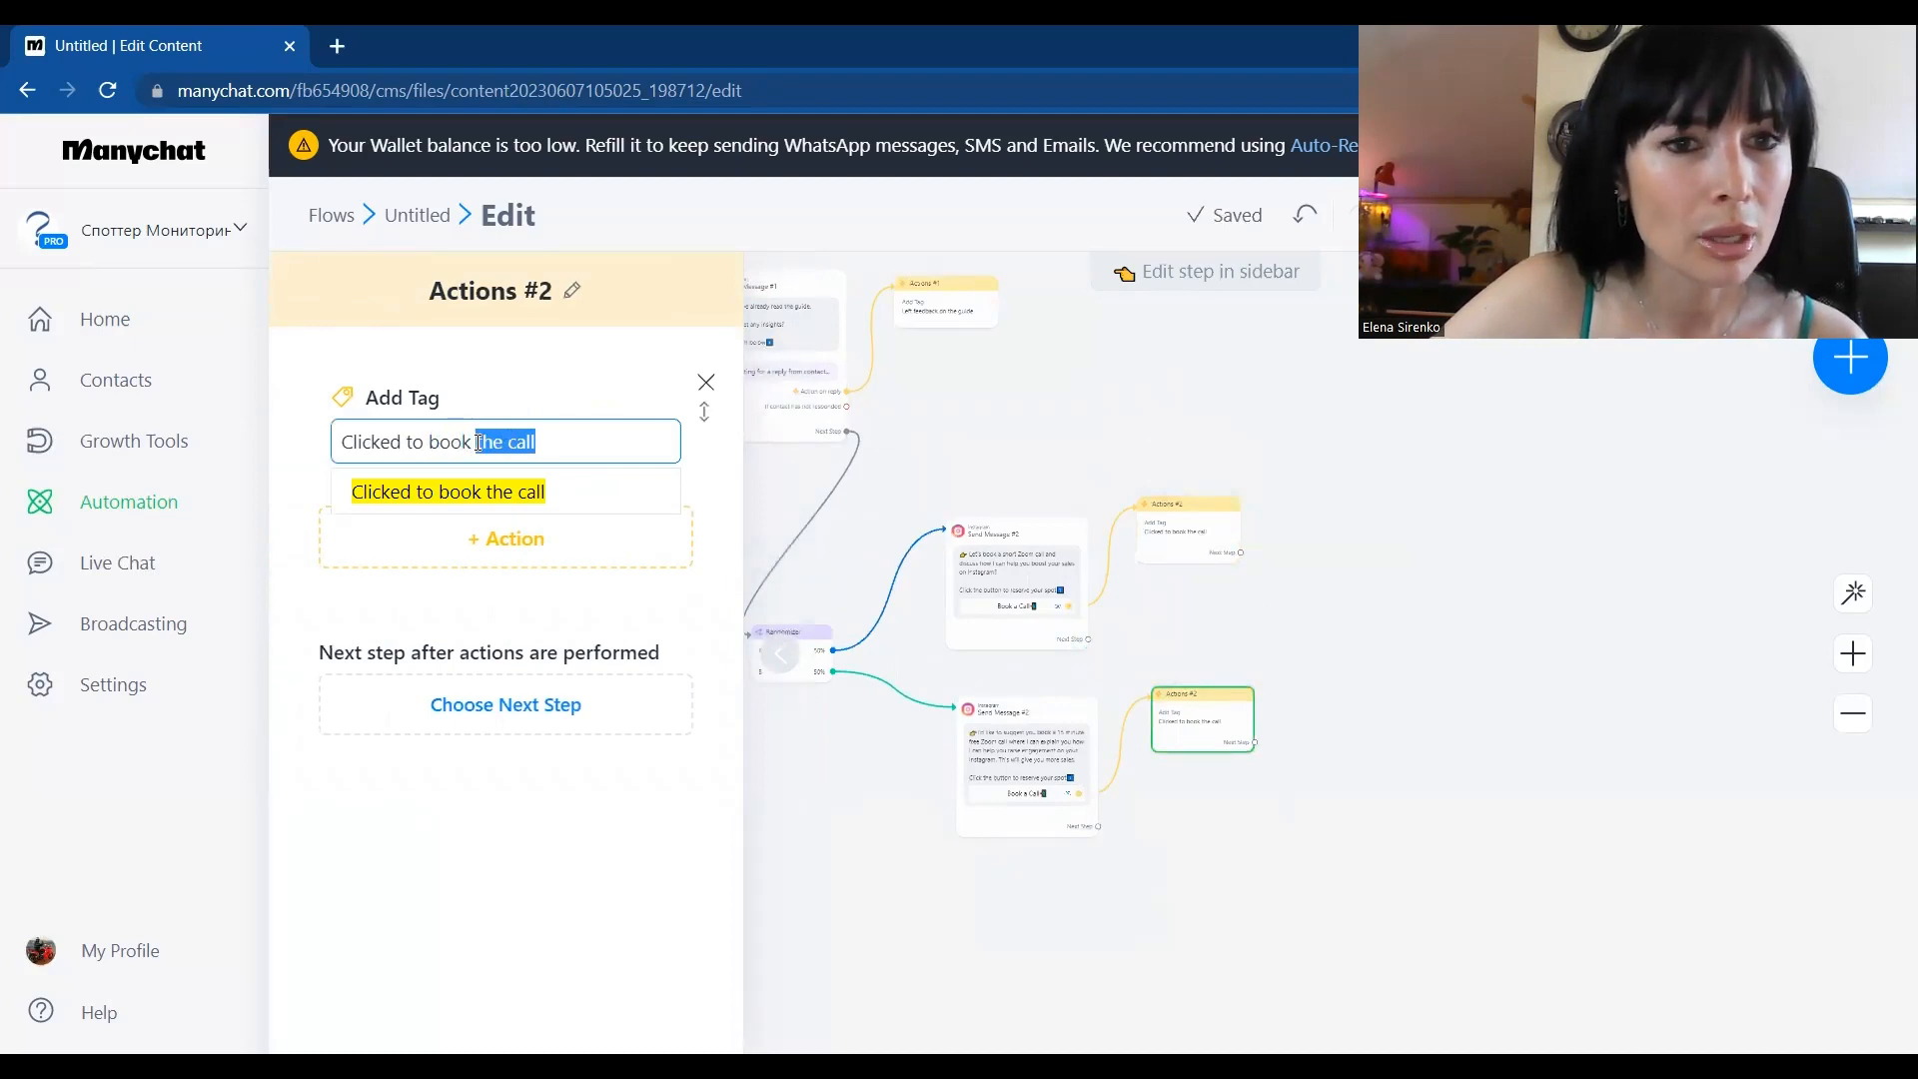
left_click(545, 442)
type("2")
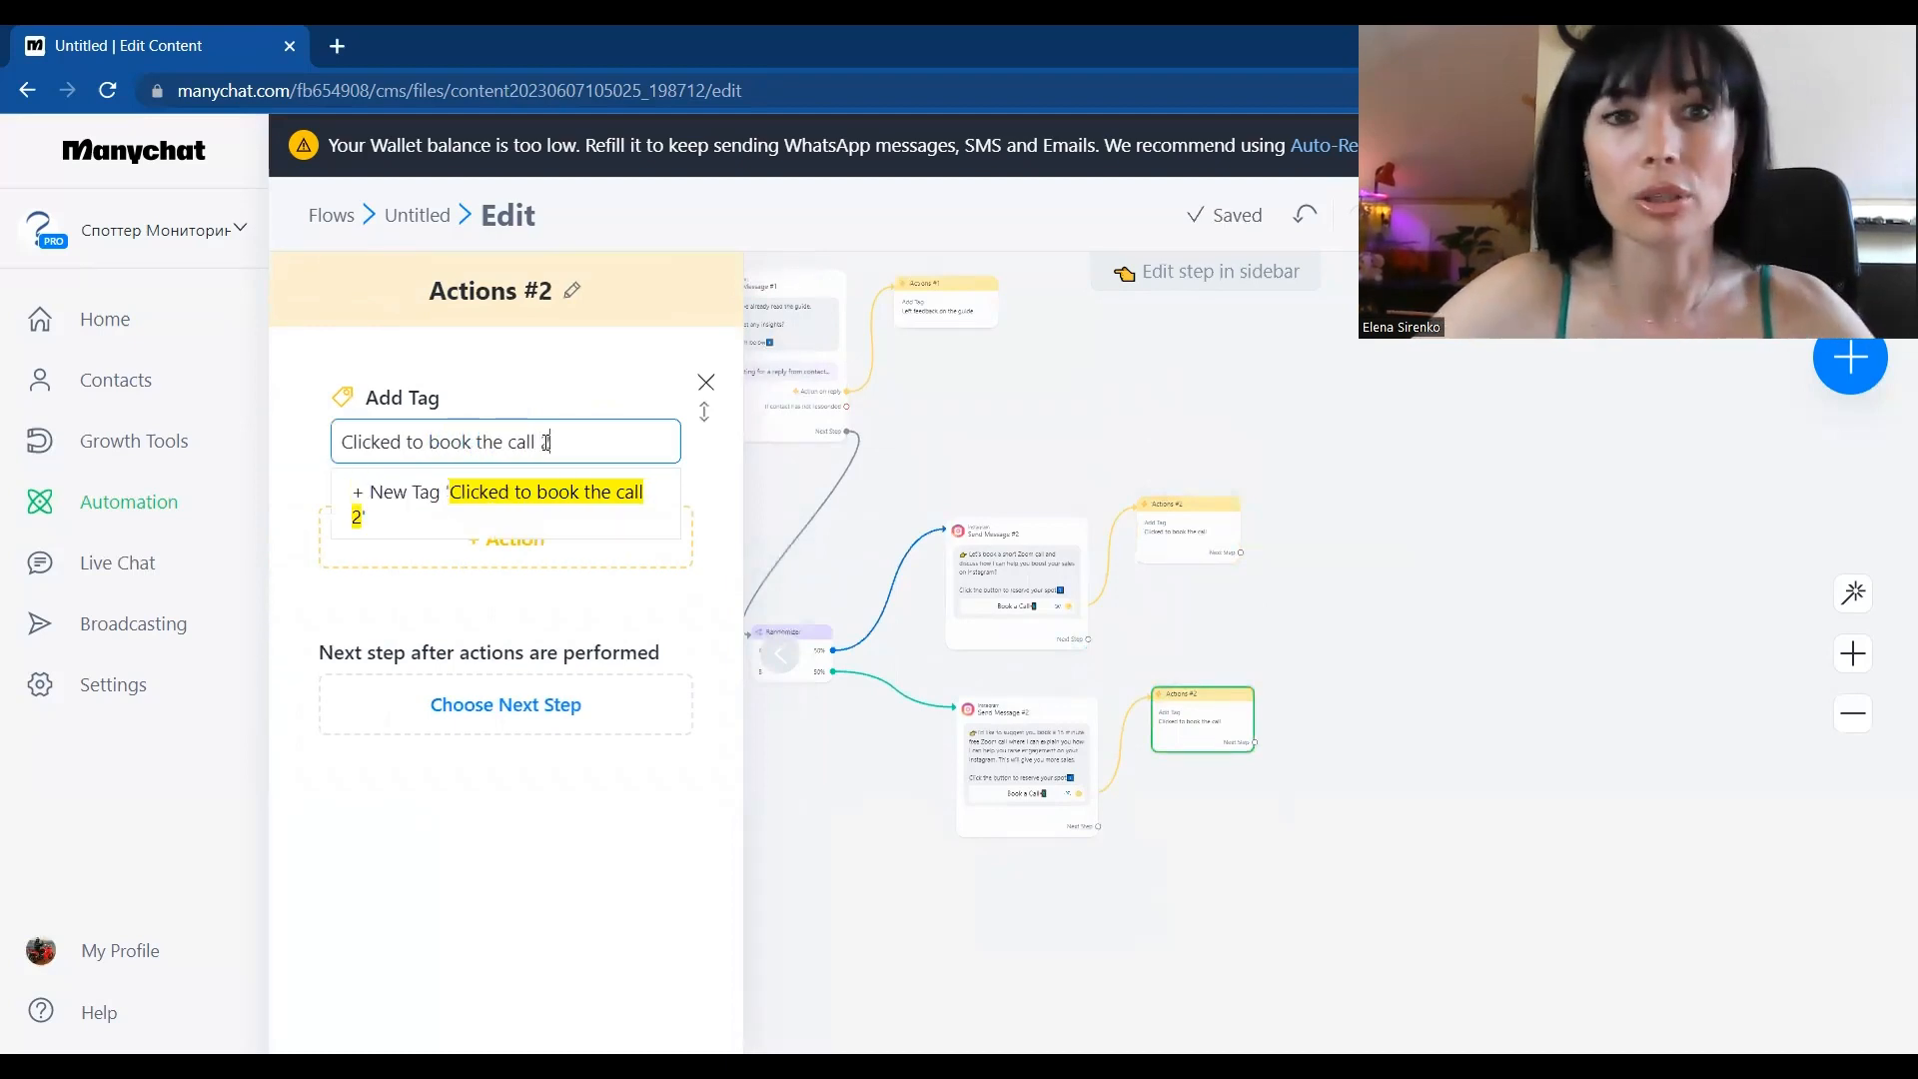
left_click(546, 491)
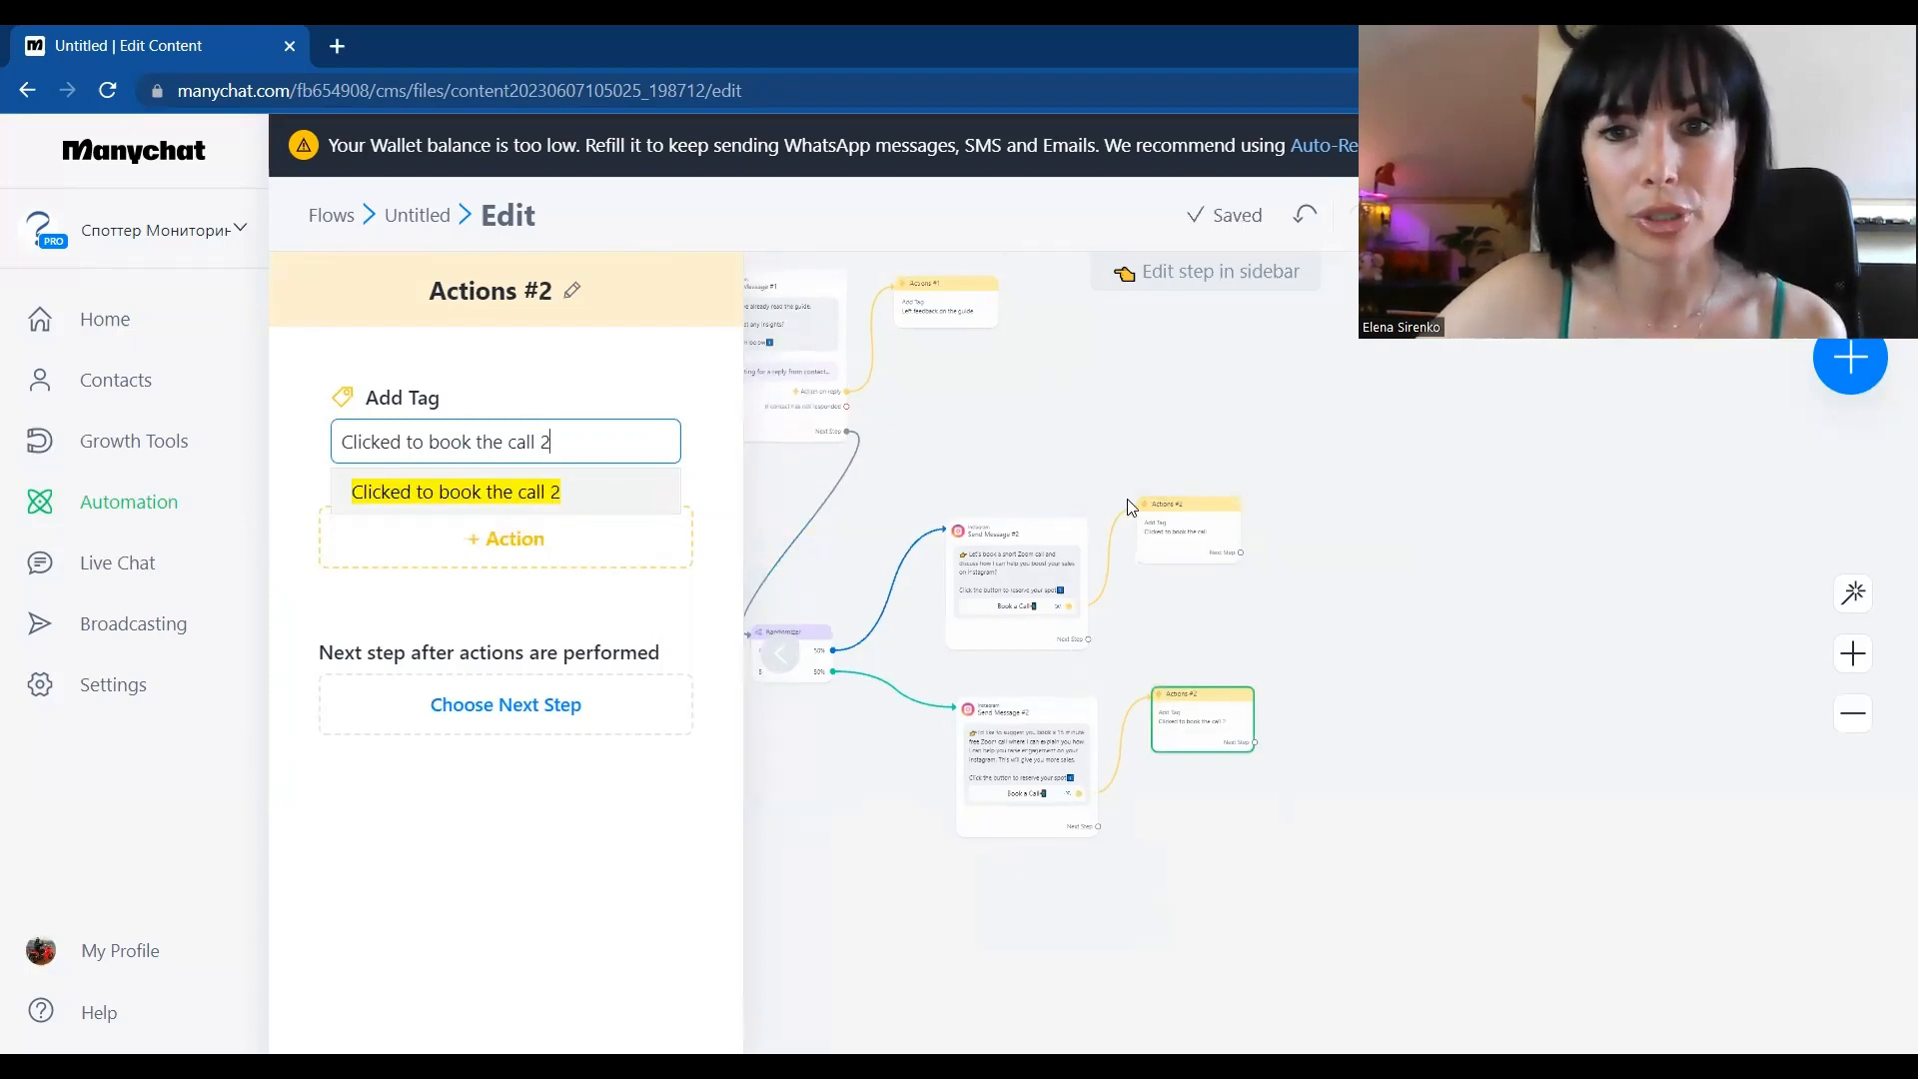
left_click(482, 495)
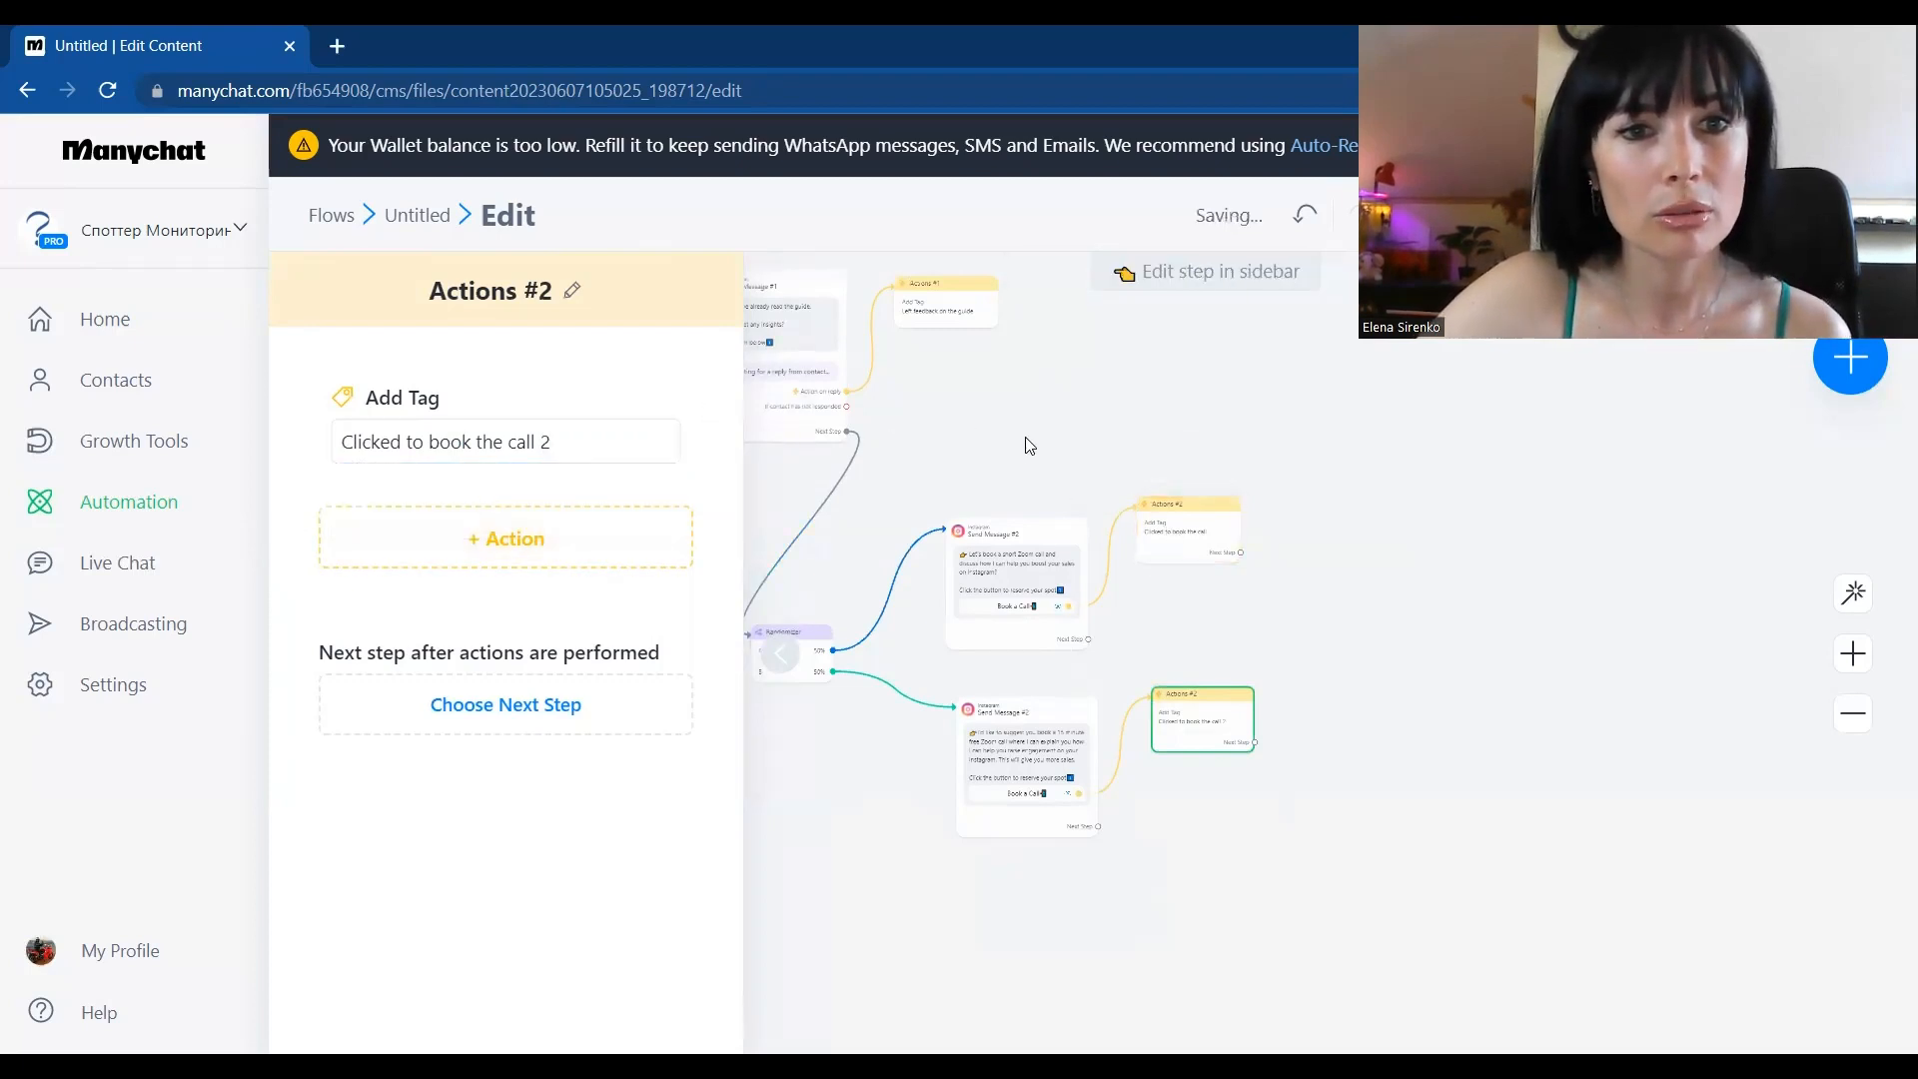
Change the tag in the first Zoom call message's Actions block to a new tag, "Clicked to book the call 1"
left_click(1207, 522)
left_click(562, 442)
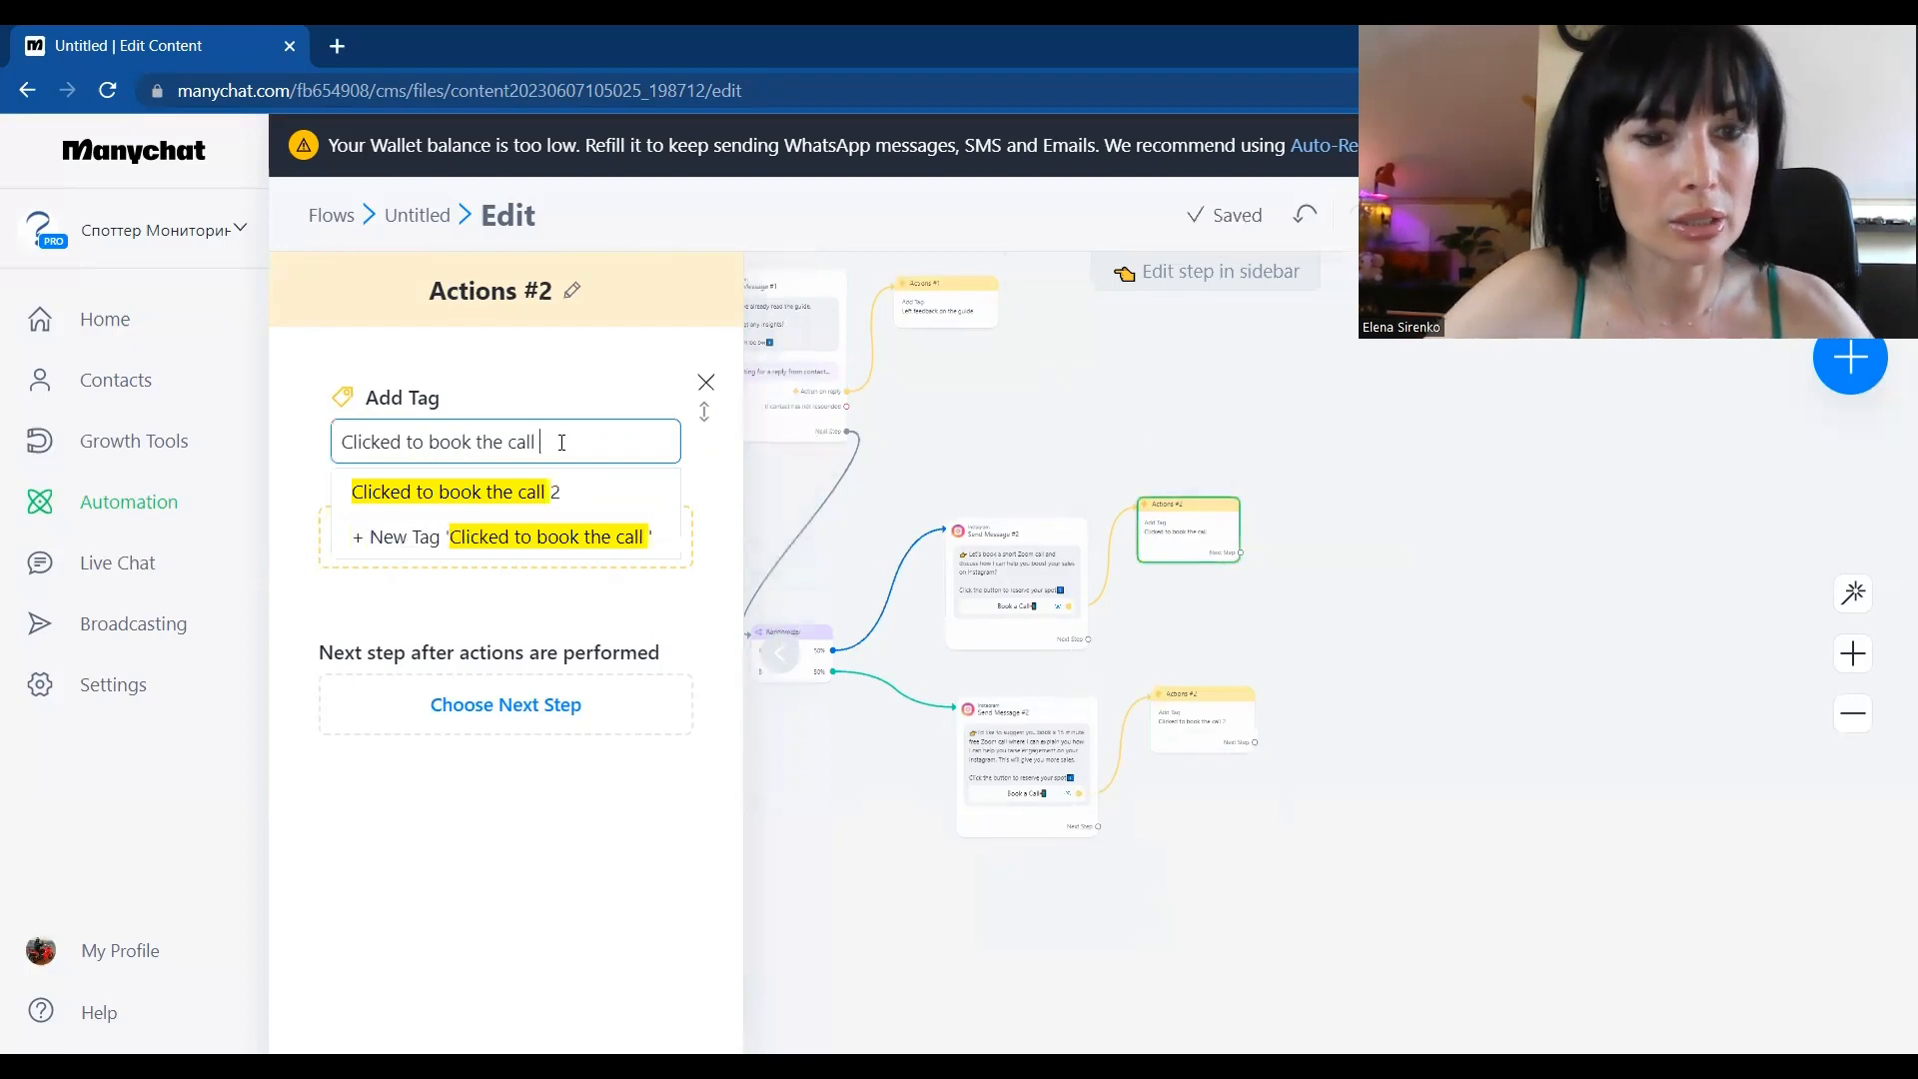
type("1")
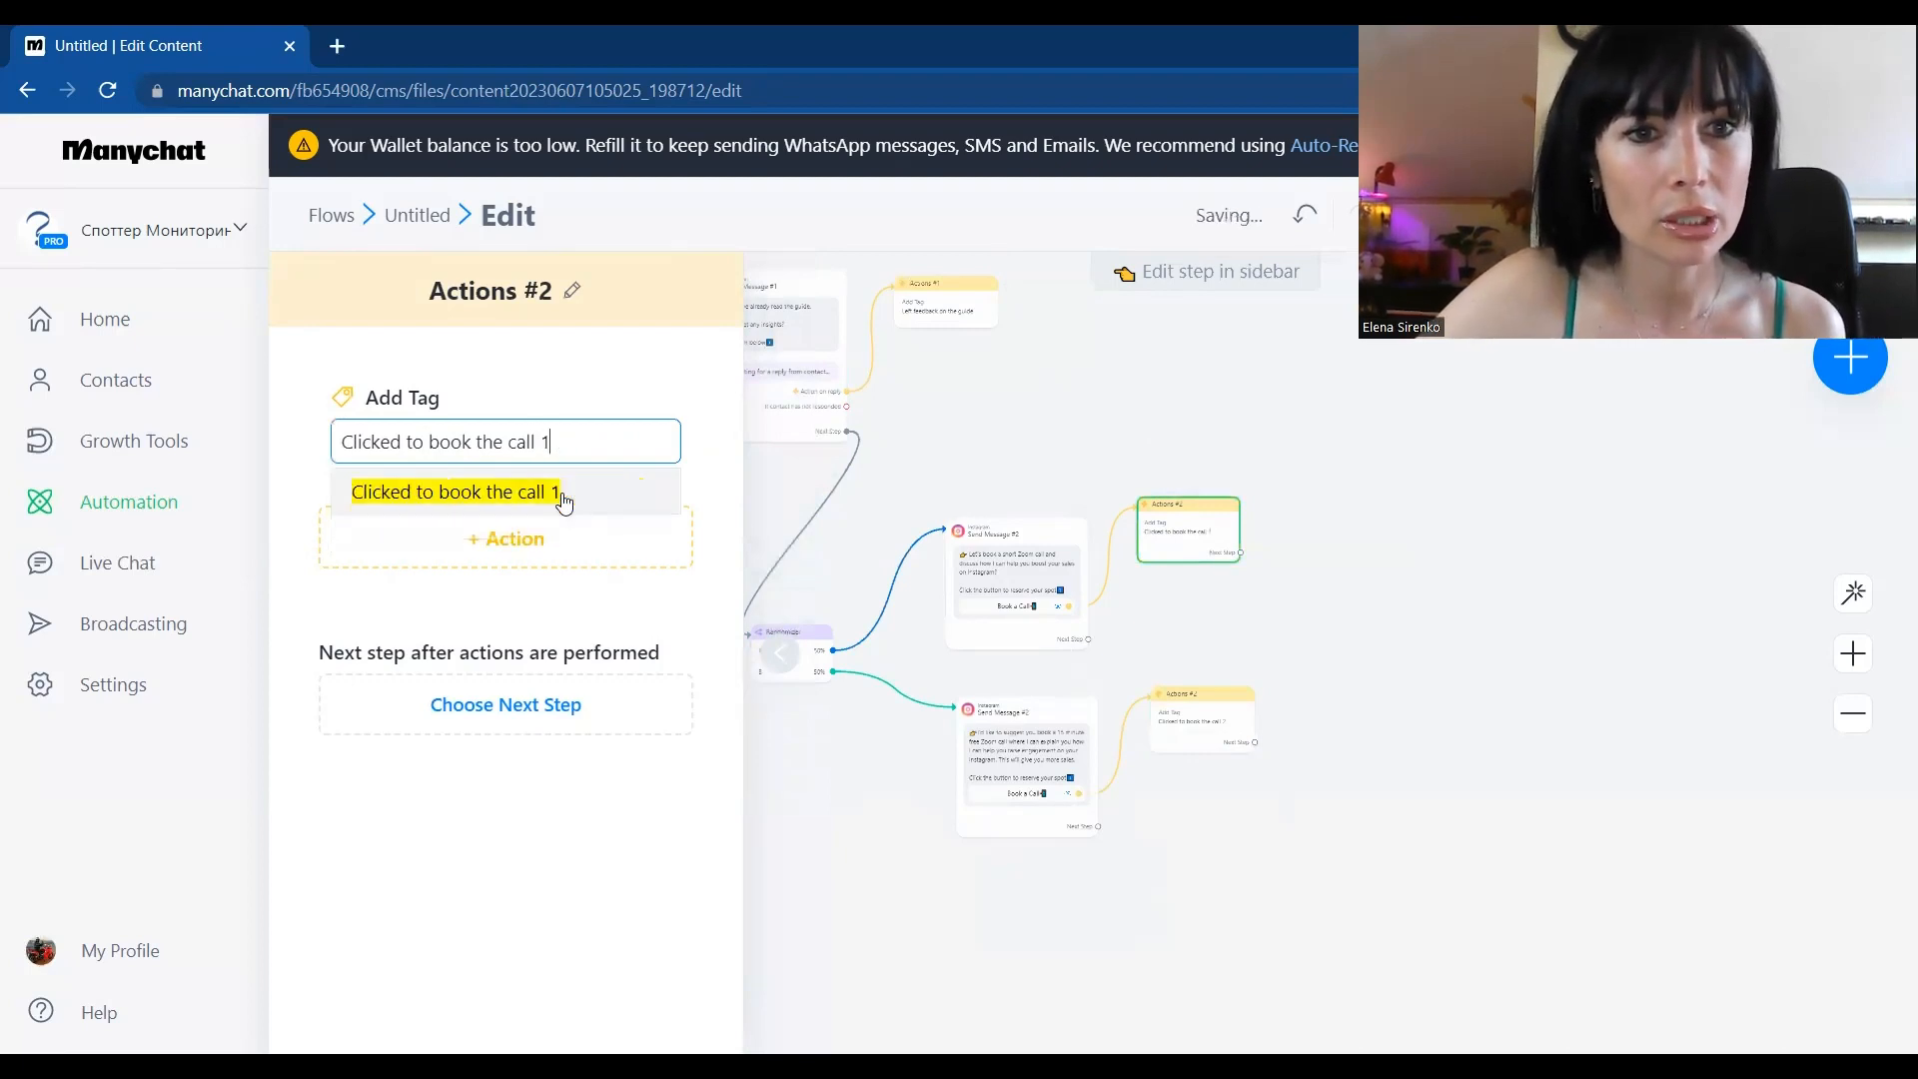
left_click(563, 496)
left_click(1129, 388)
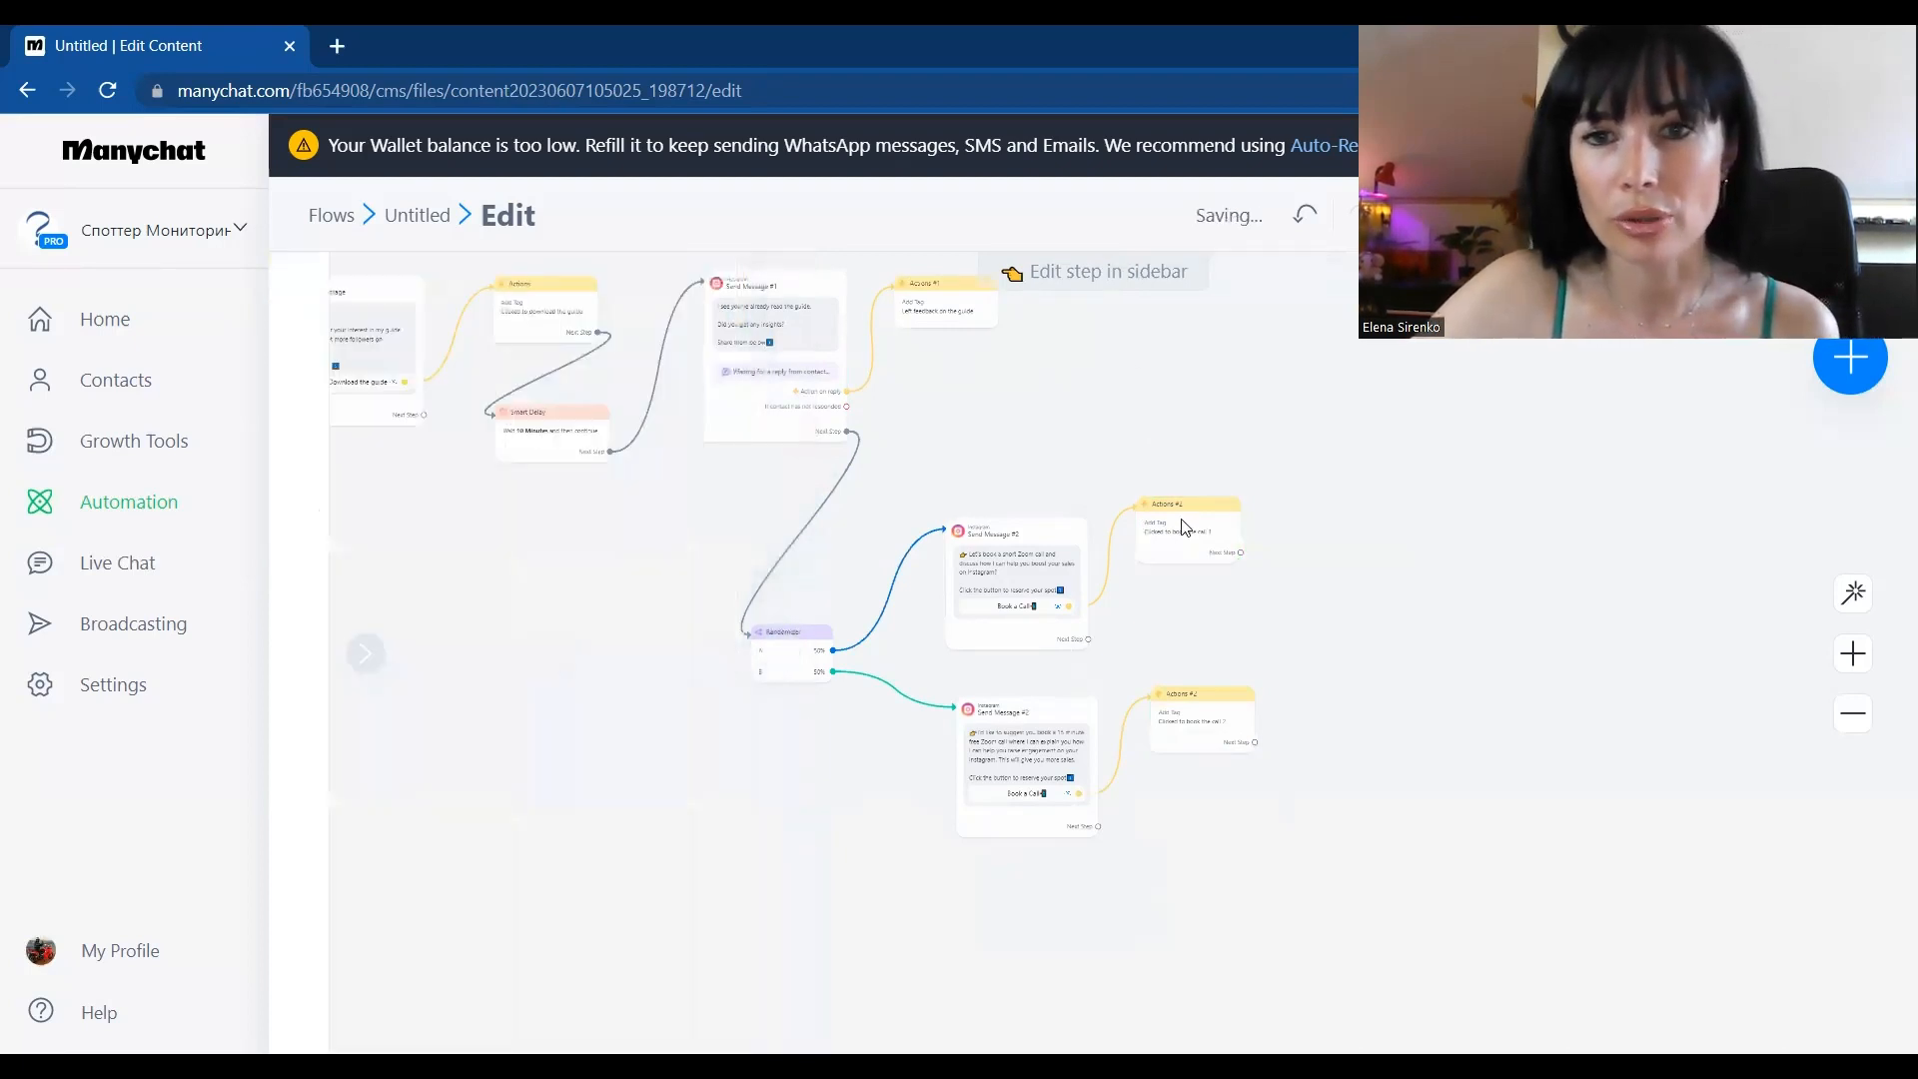
Shift both booking-tag Actions blocks slightly lower beside their Zoom call messages
mouse_move(1186, 520)
left_click_drag(1186, 519, 1189, 541)
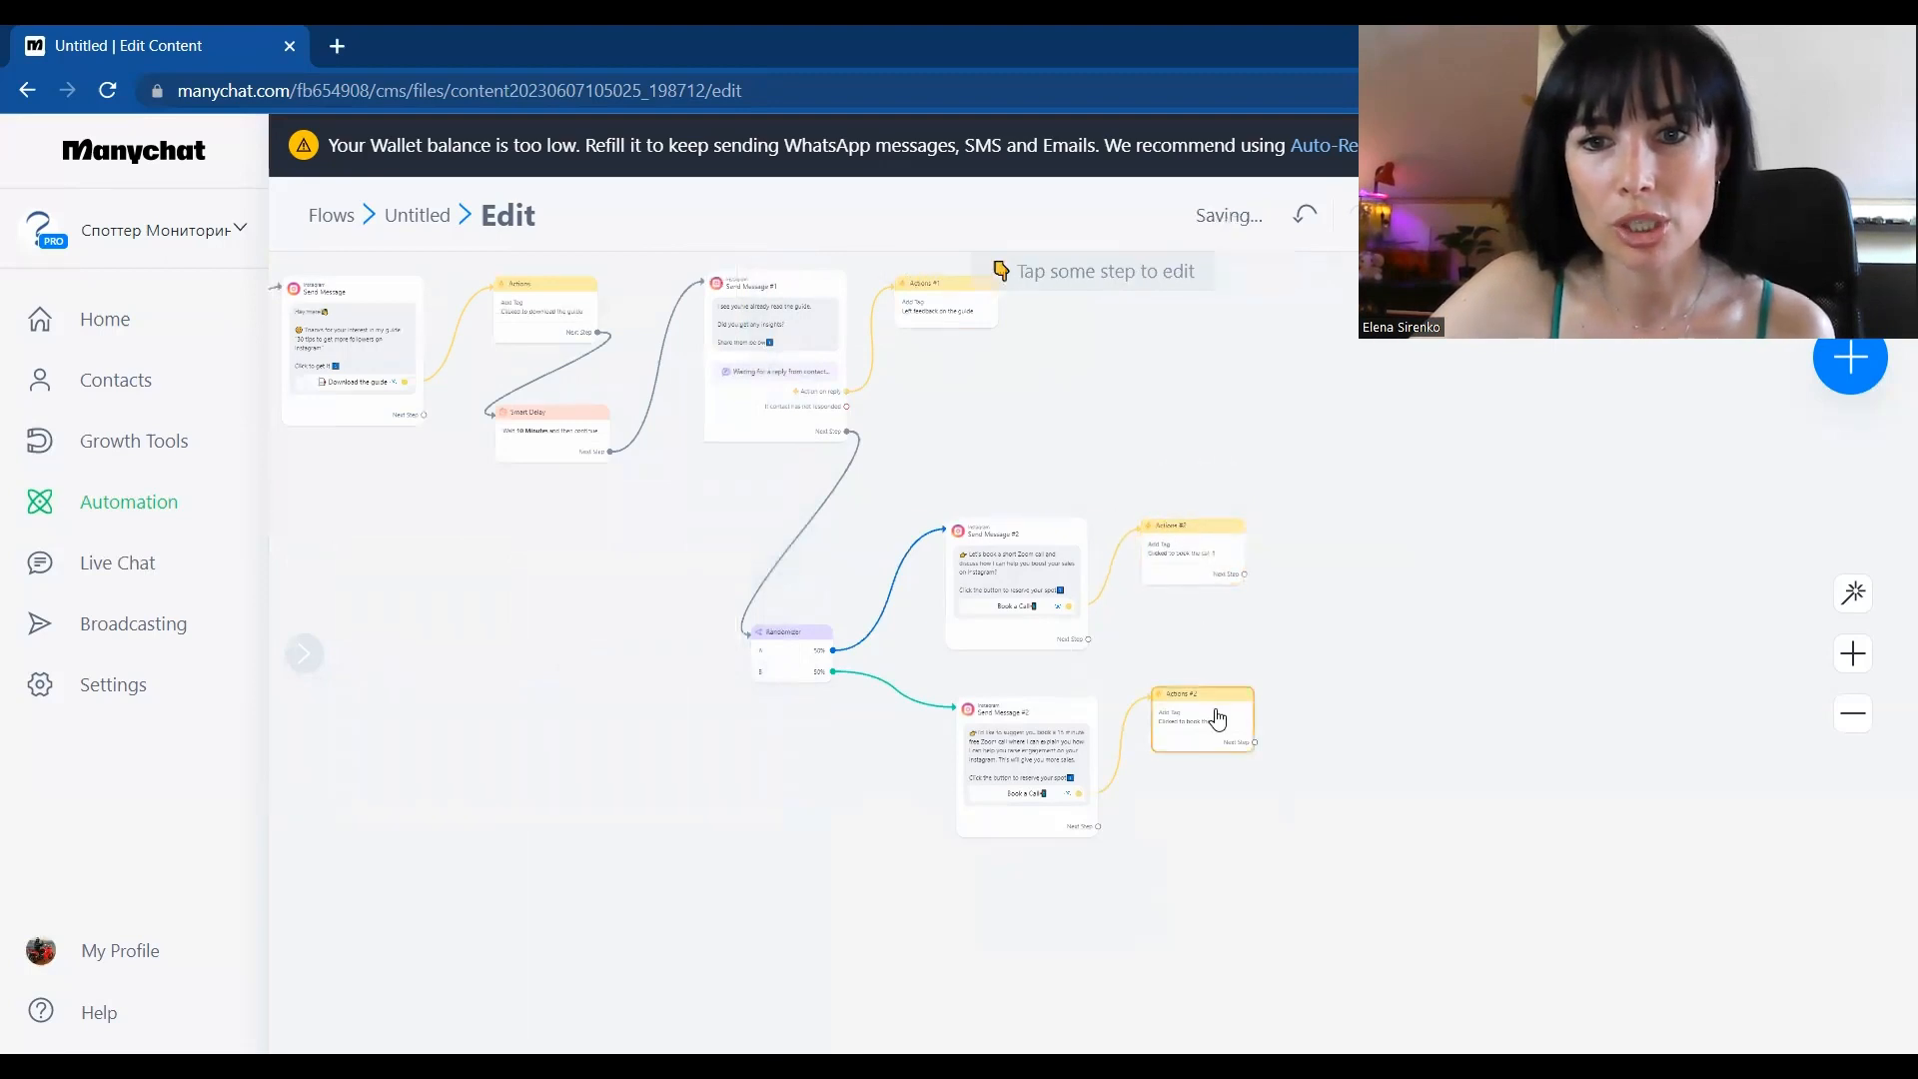
mouse_move(1217, 726)
left_click_drag(1216, 726, 1220, 749)
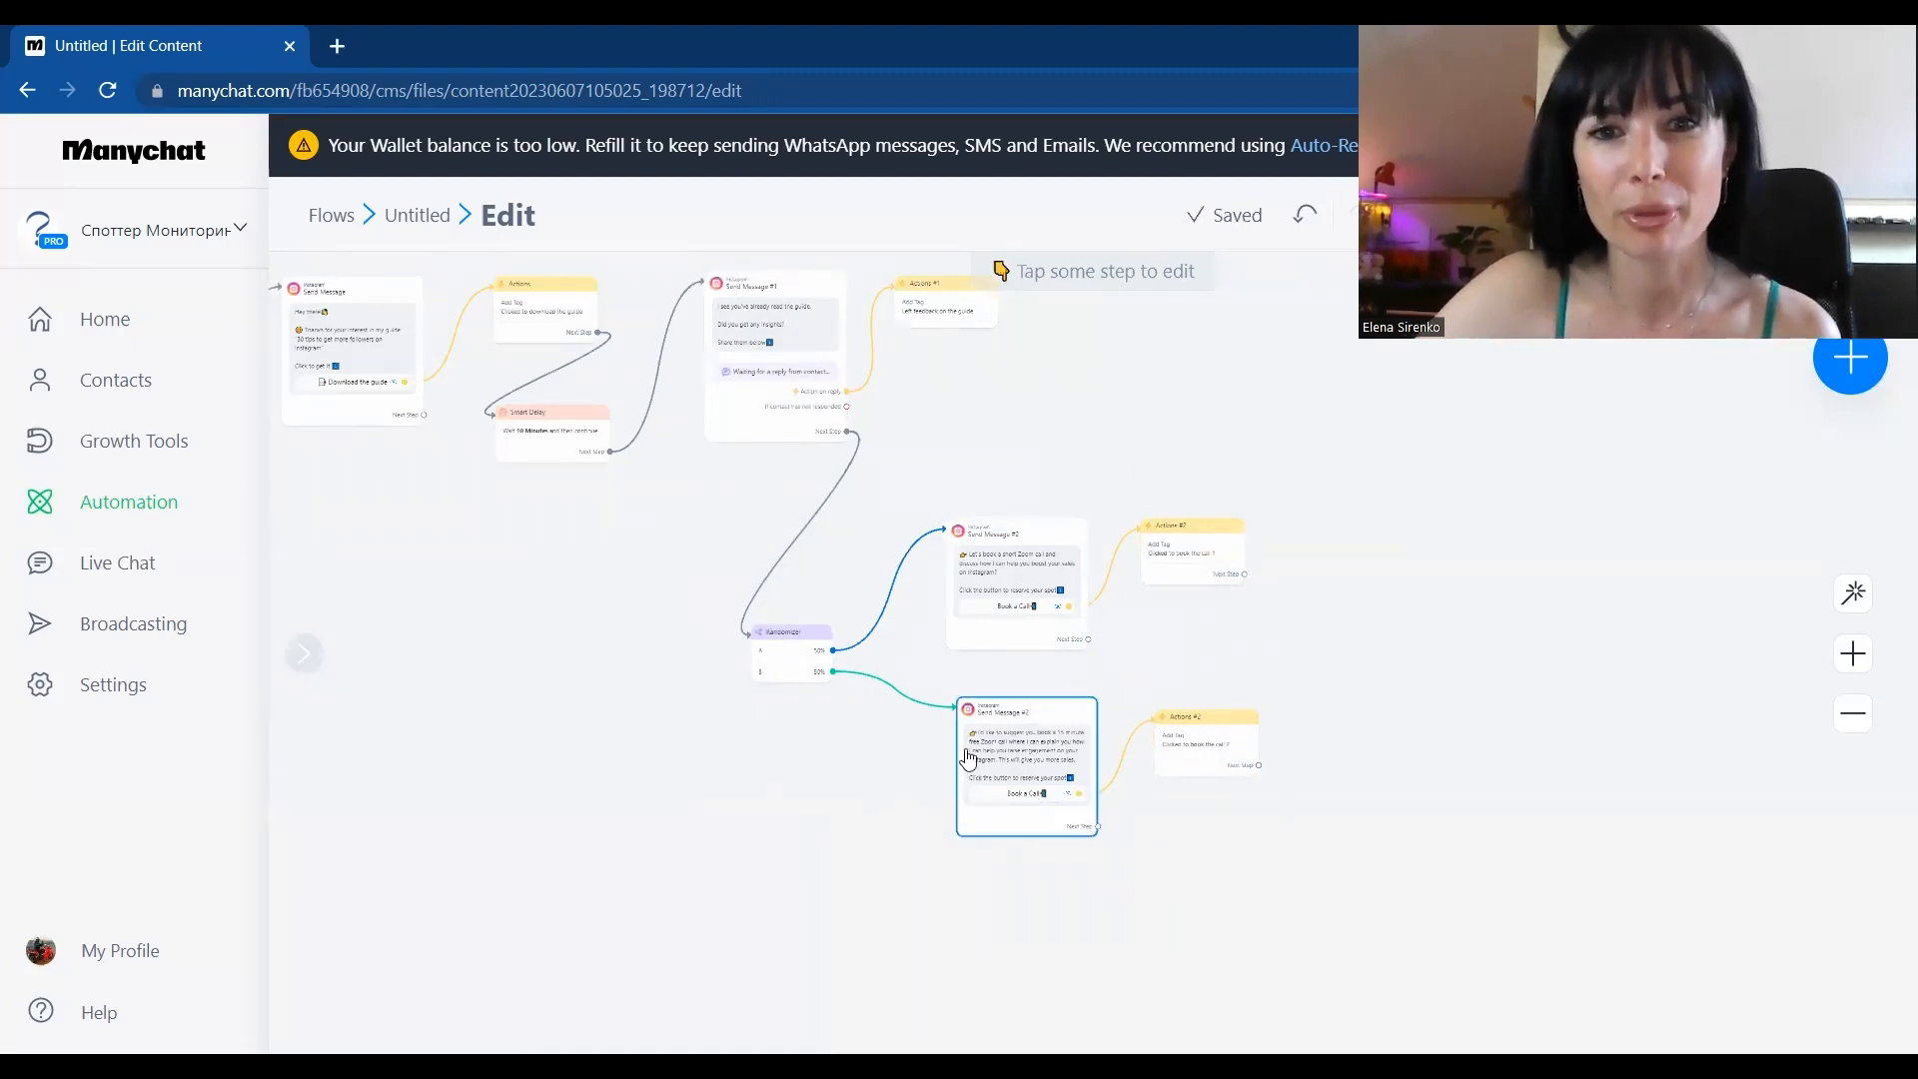
Move the trigger block away from the first message to leave room for another block between them
left_click_drag(622, 708, 925, 784)
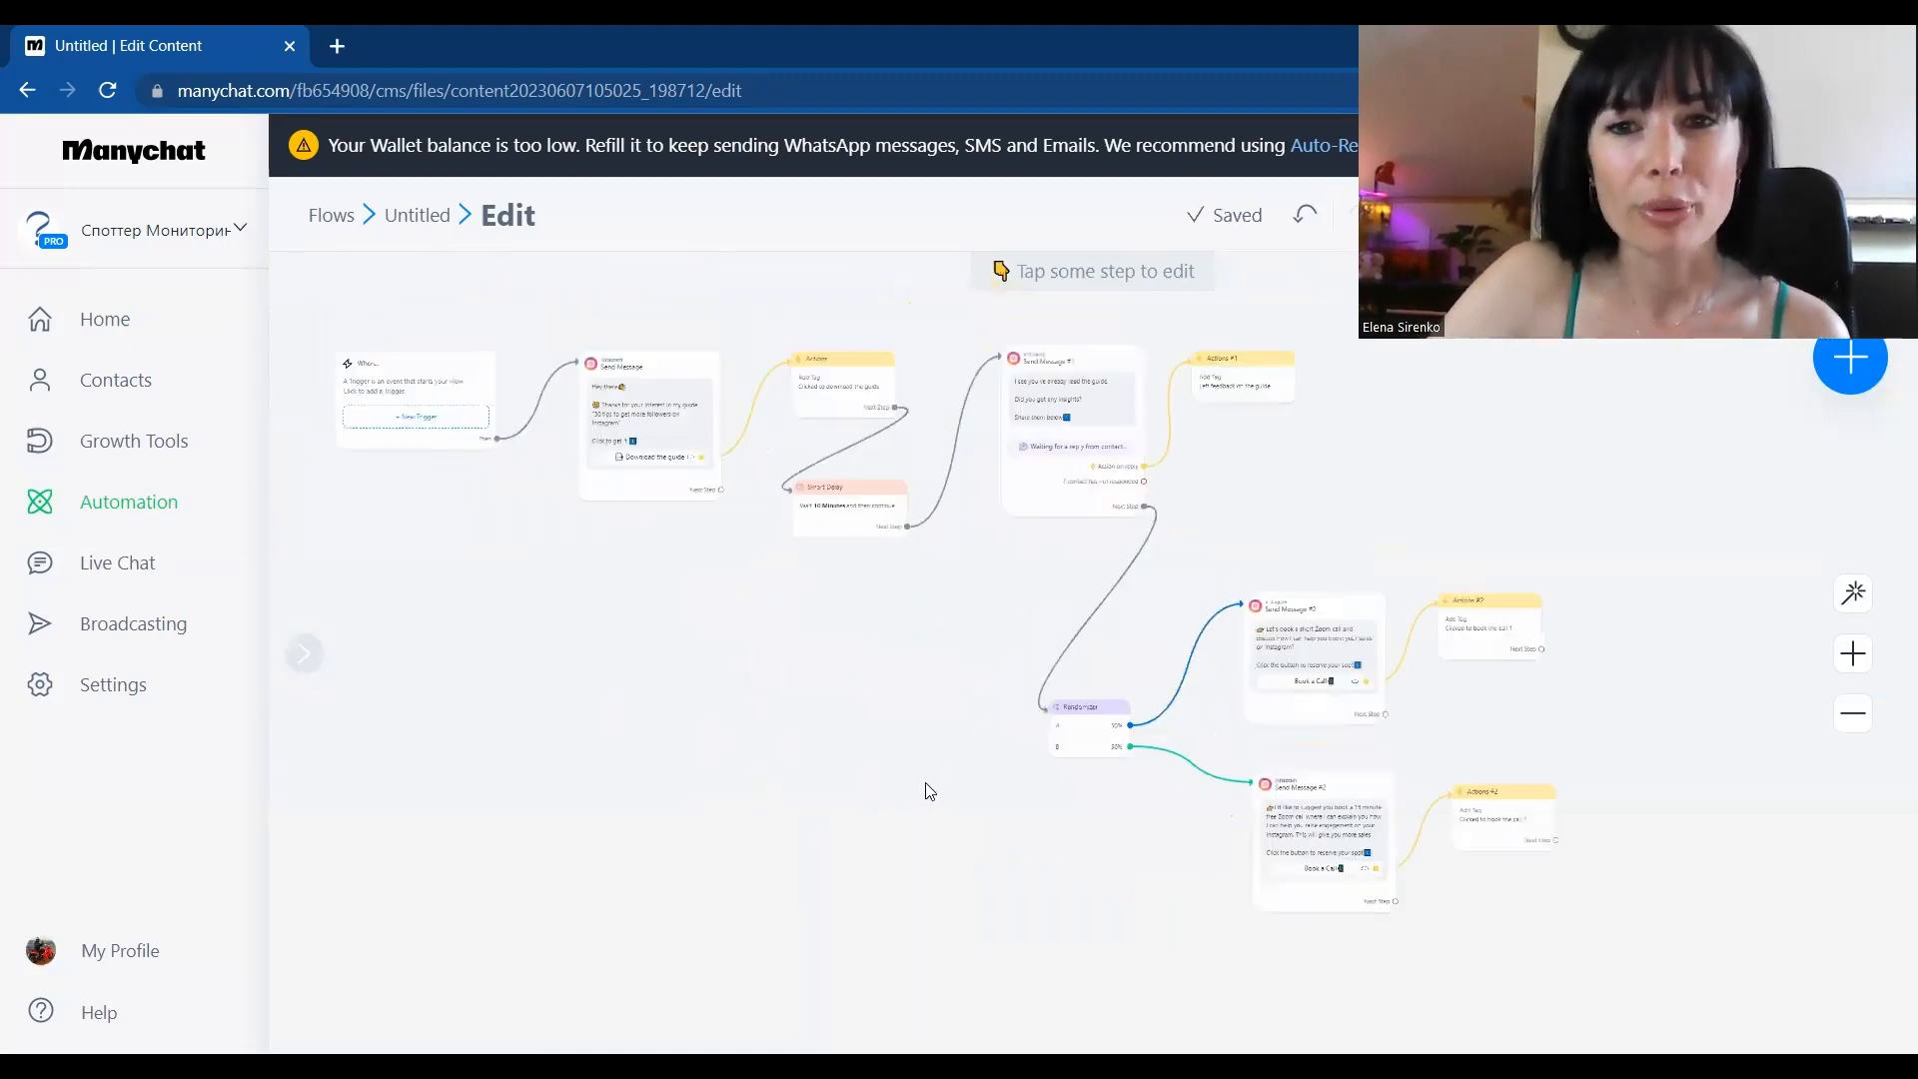
scroll(719, 745, "down", 2)
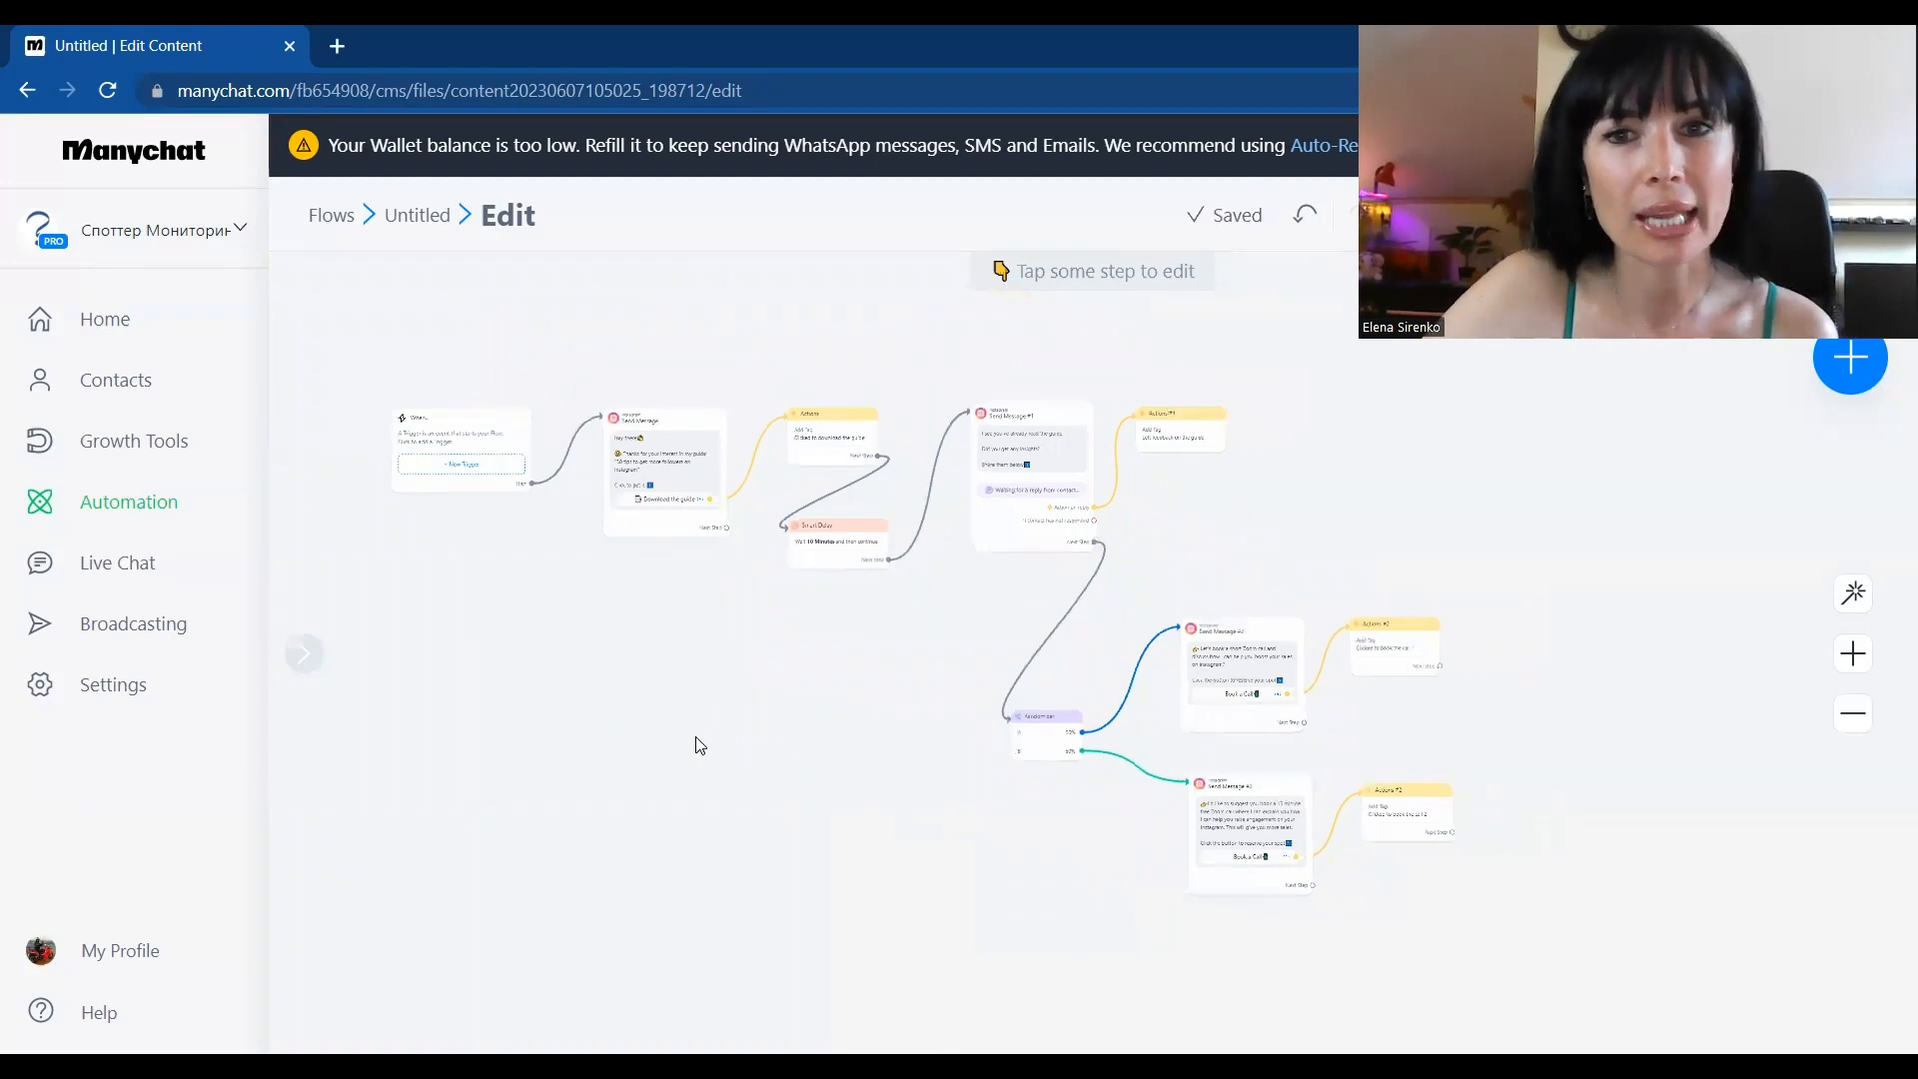
scroll(601, 683, "up", 5)
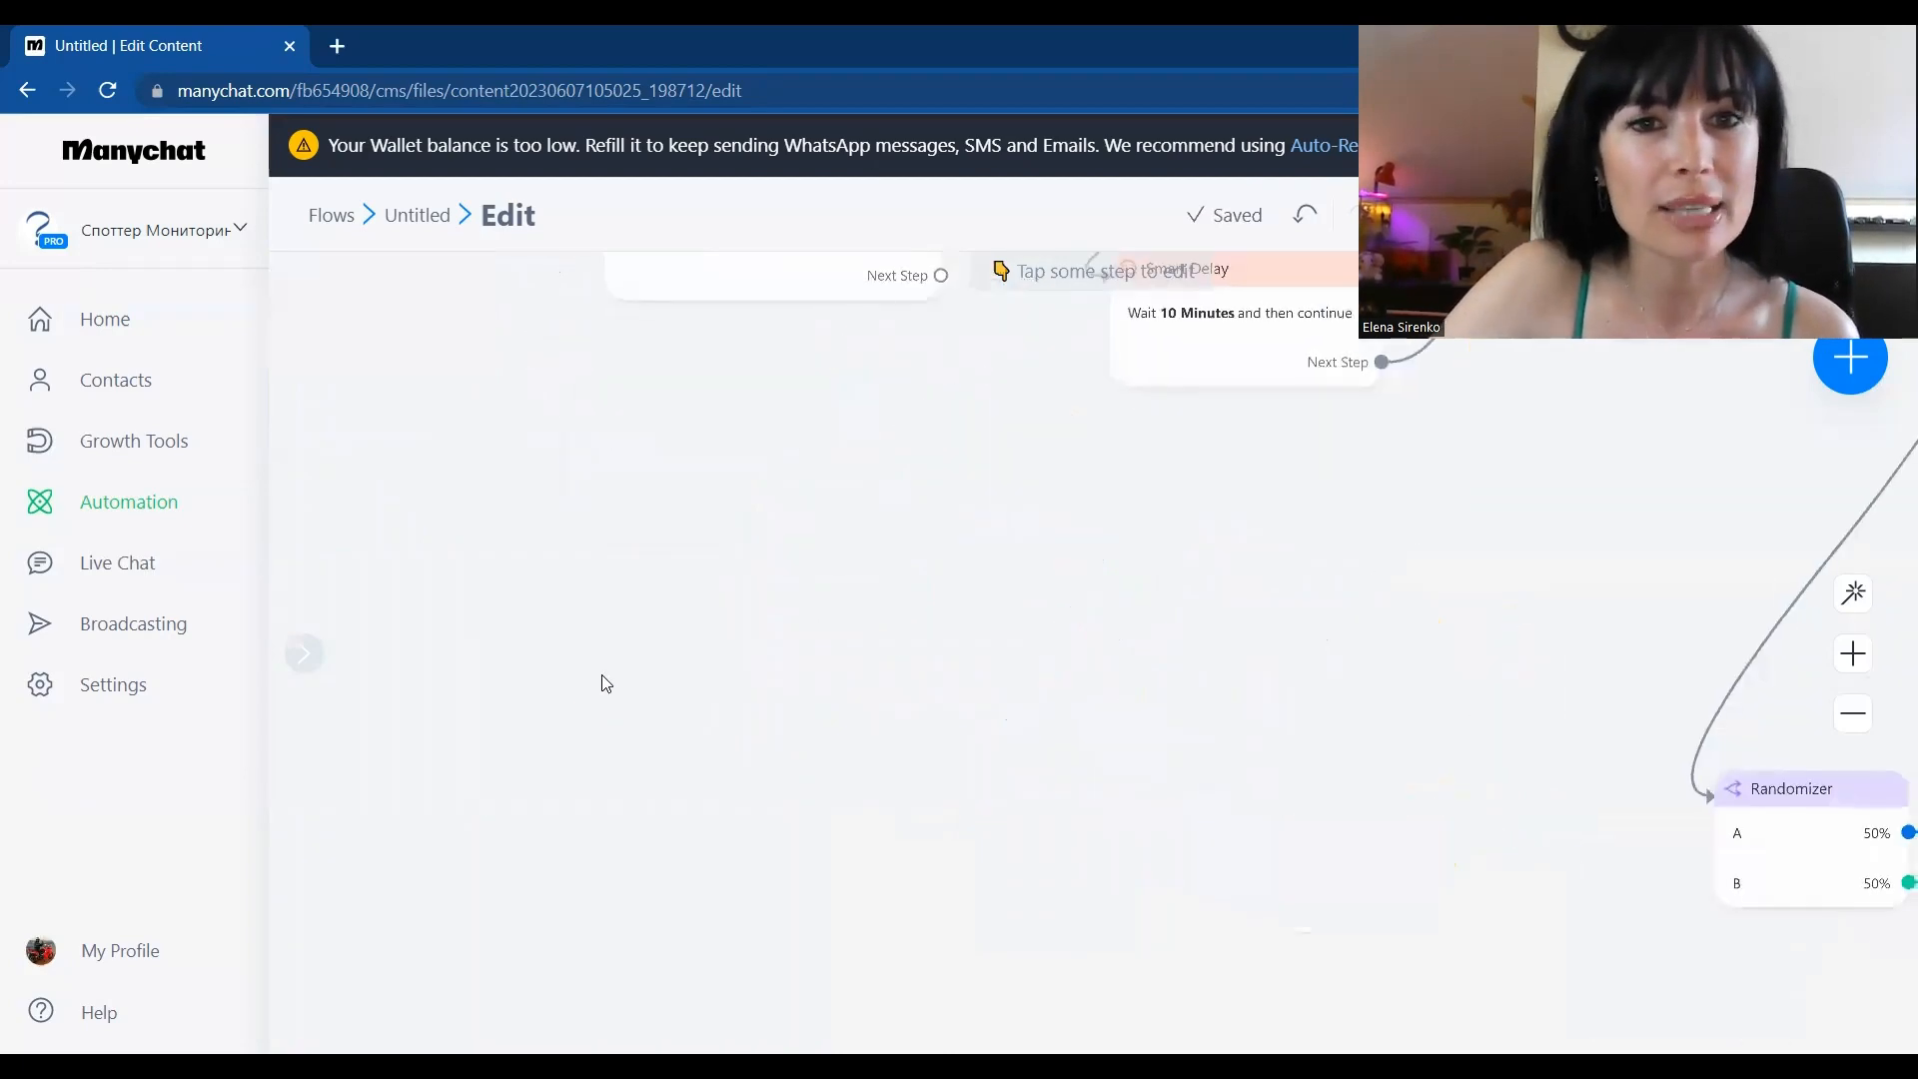
scroll(602, 683, "down", 4)
left_click_drag(576, 665, 565, 741)
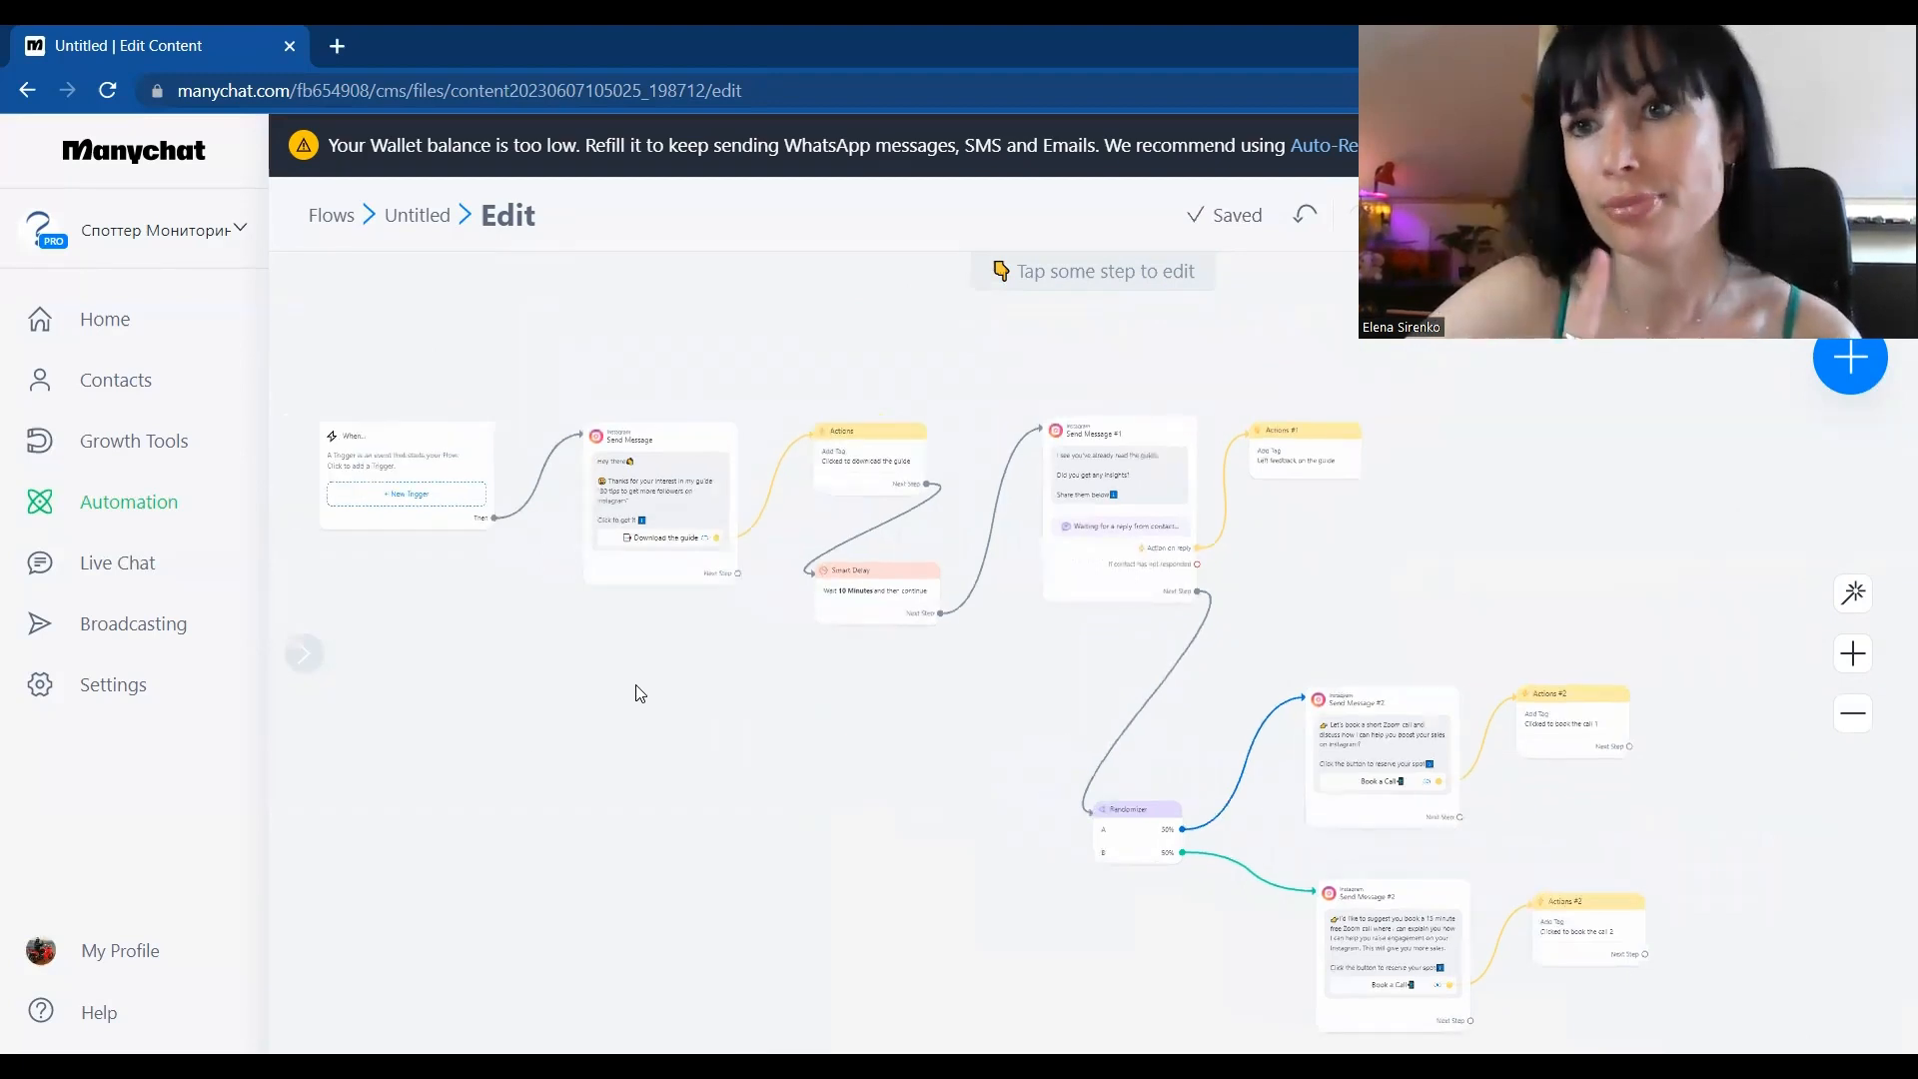
left_click(417, 469)
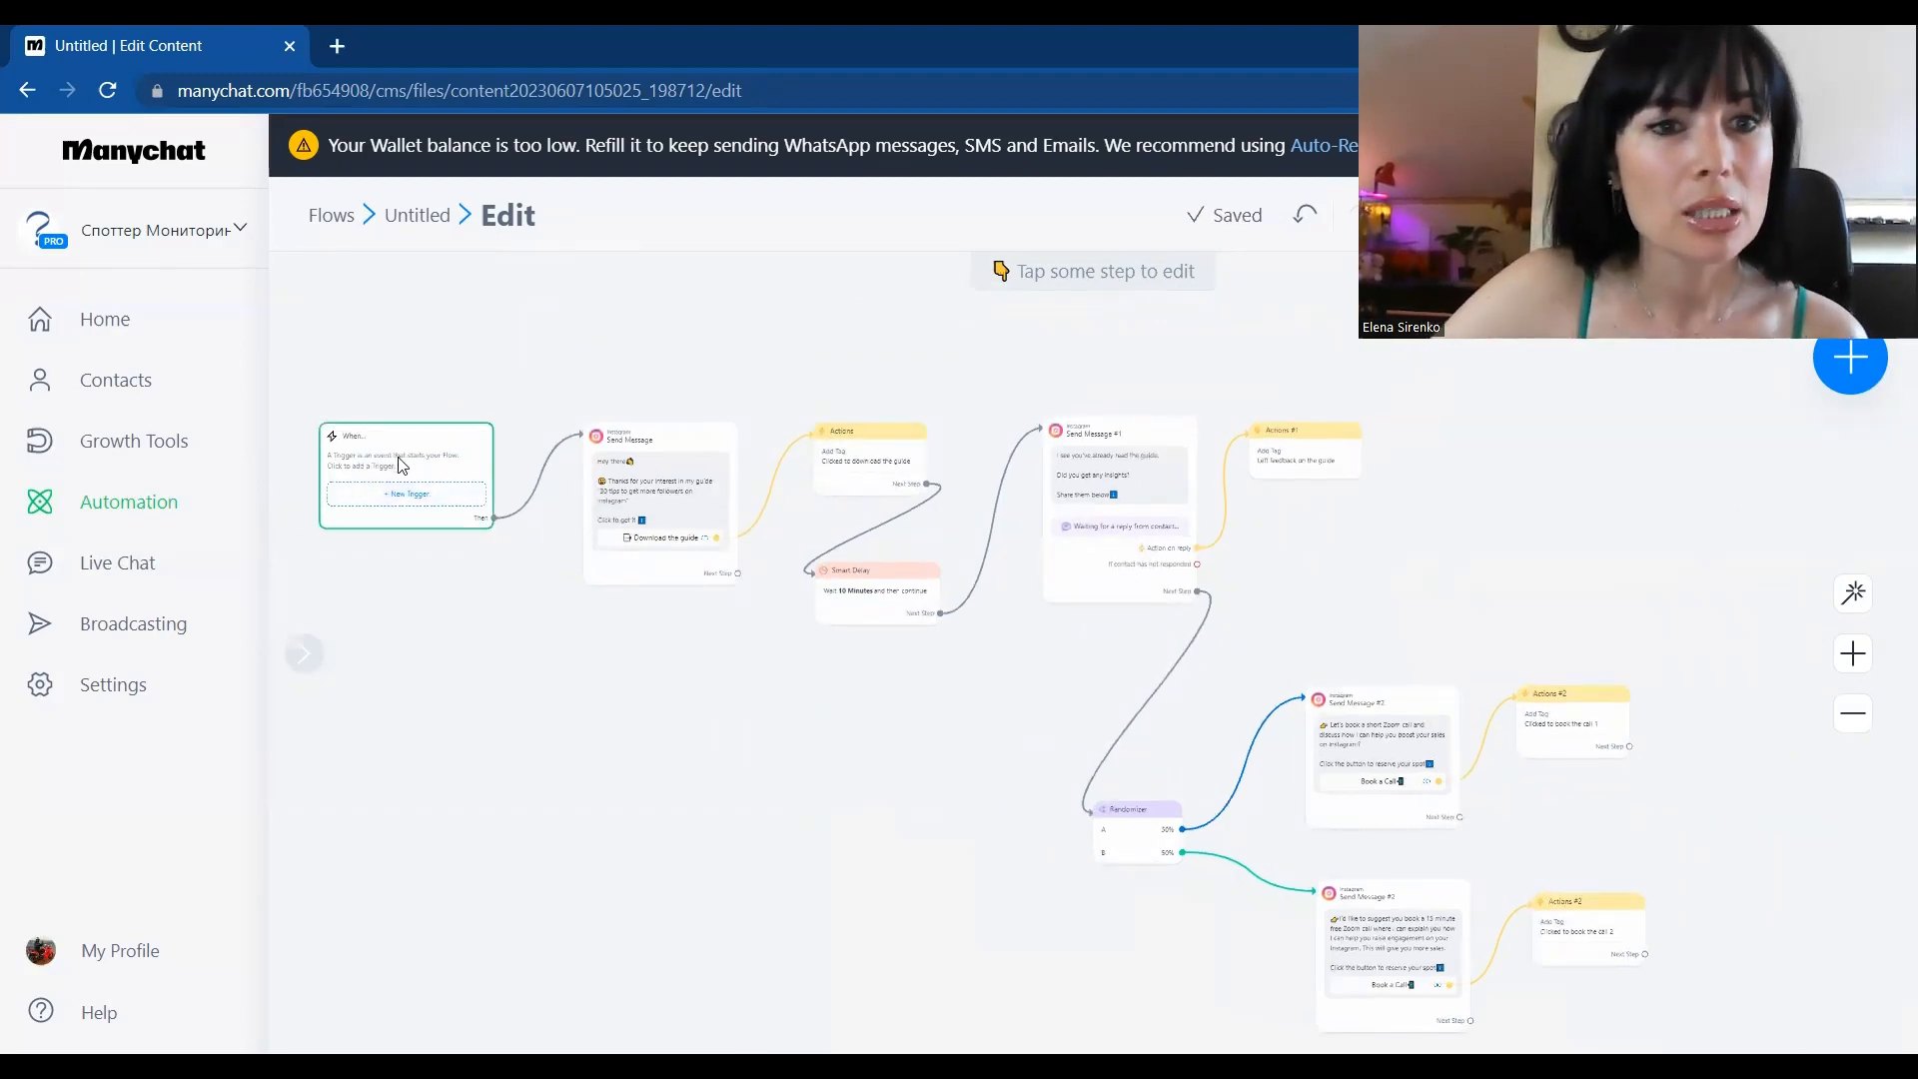
mouse_move(414, 465)
left_mouse_down()
mouse_move(265, 458)
mouse_move(393, 462)
left_mouse_up()
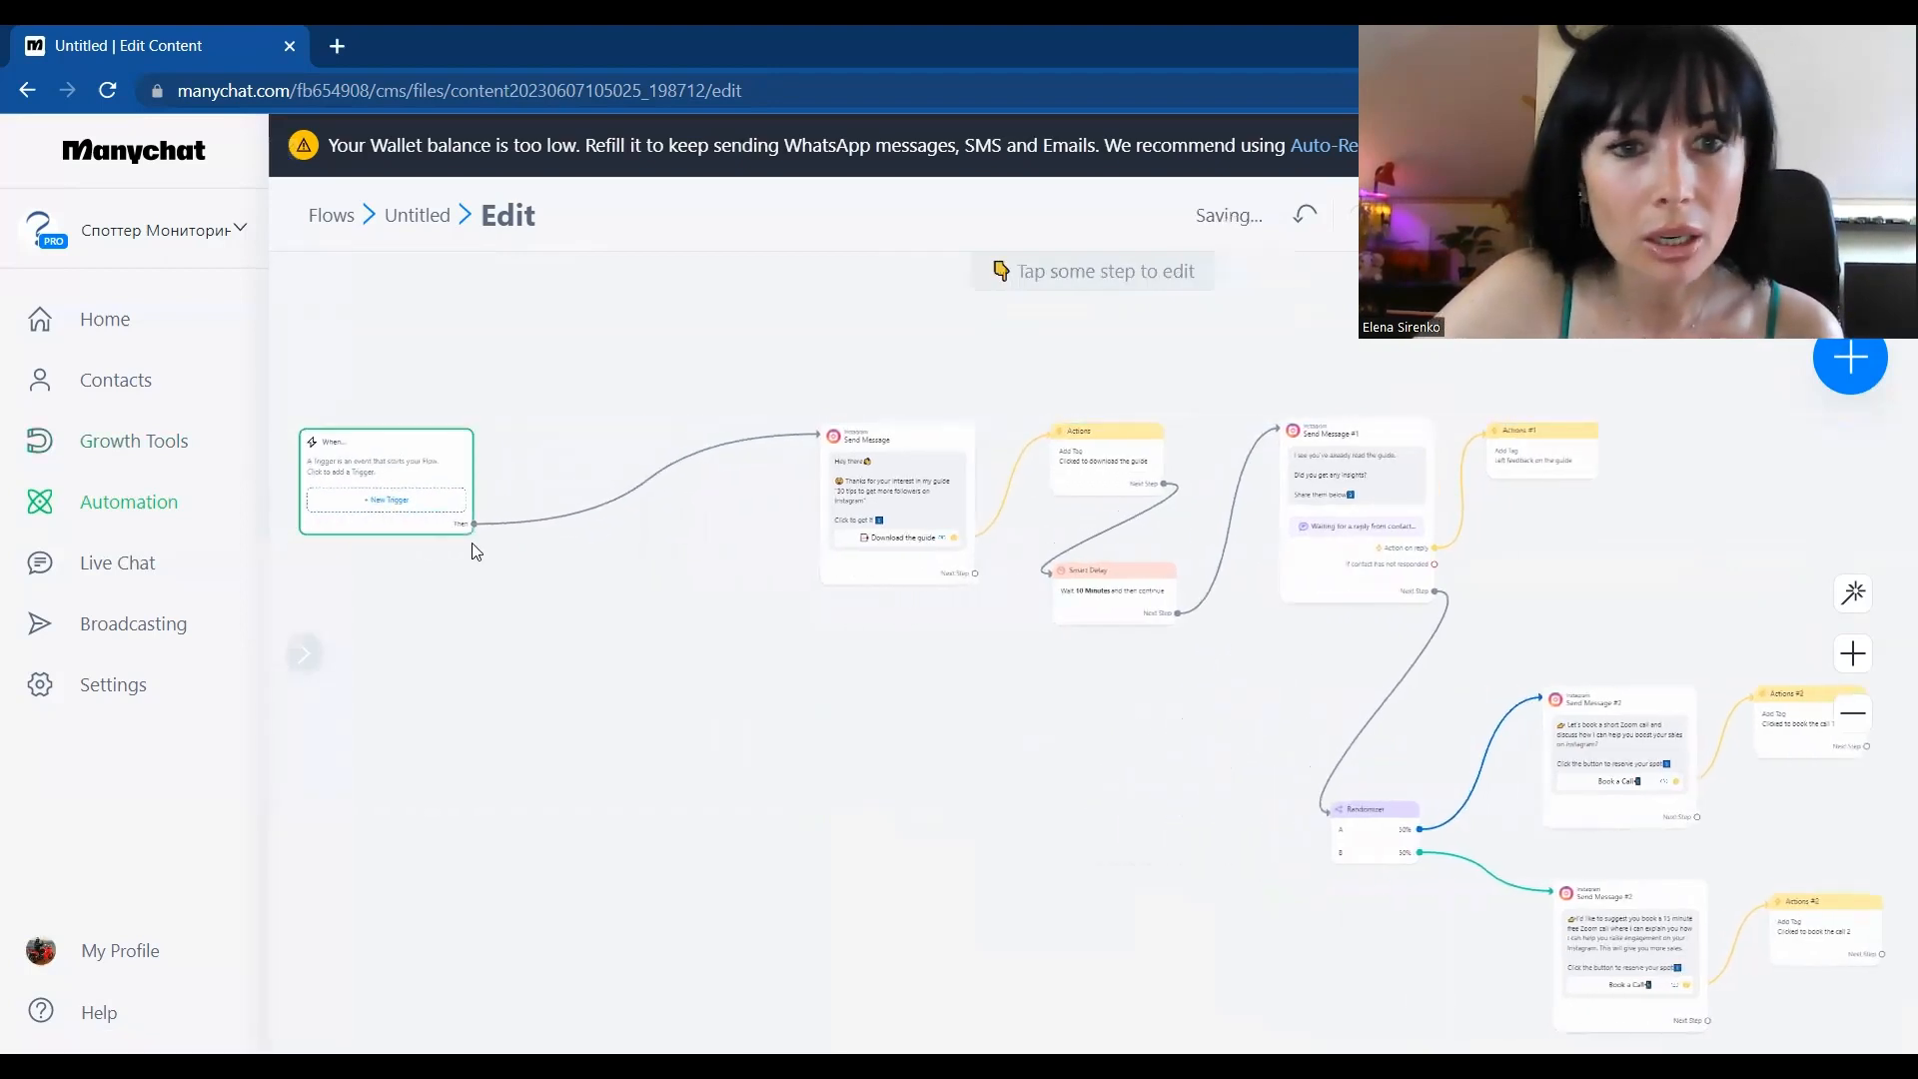
Connect the trigger to a new Condition block that checks whether the tag is "Clicked to download the guide"
mouse_move(477, 527)
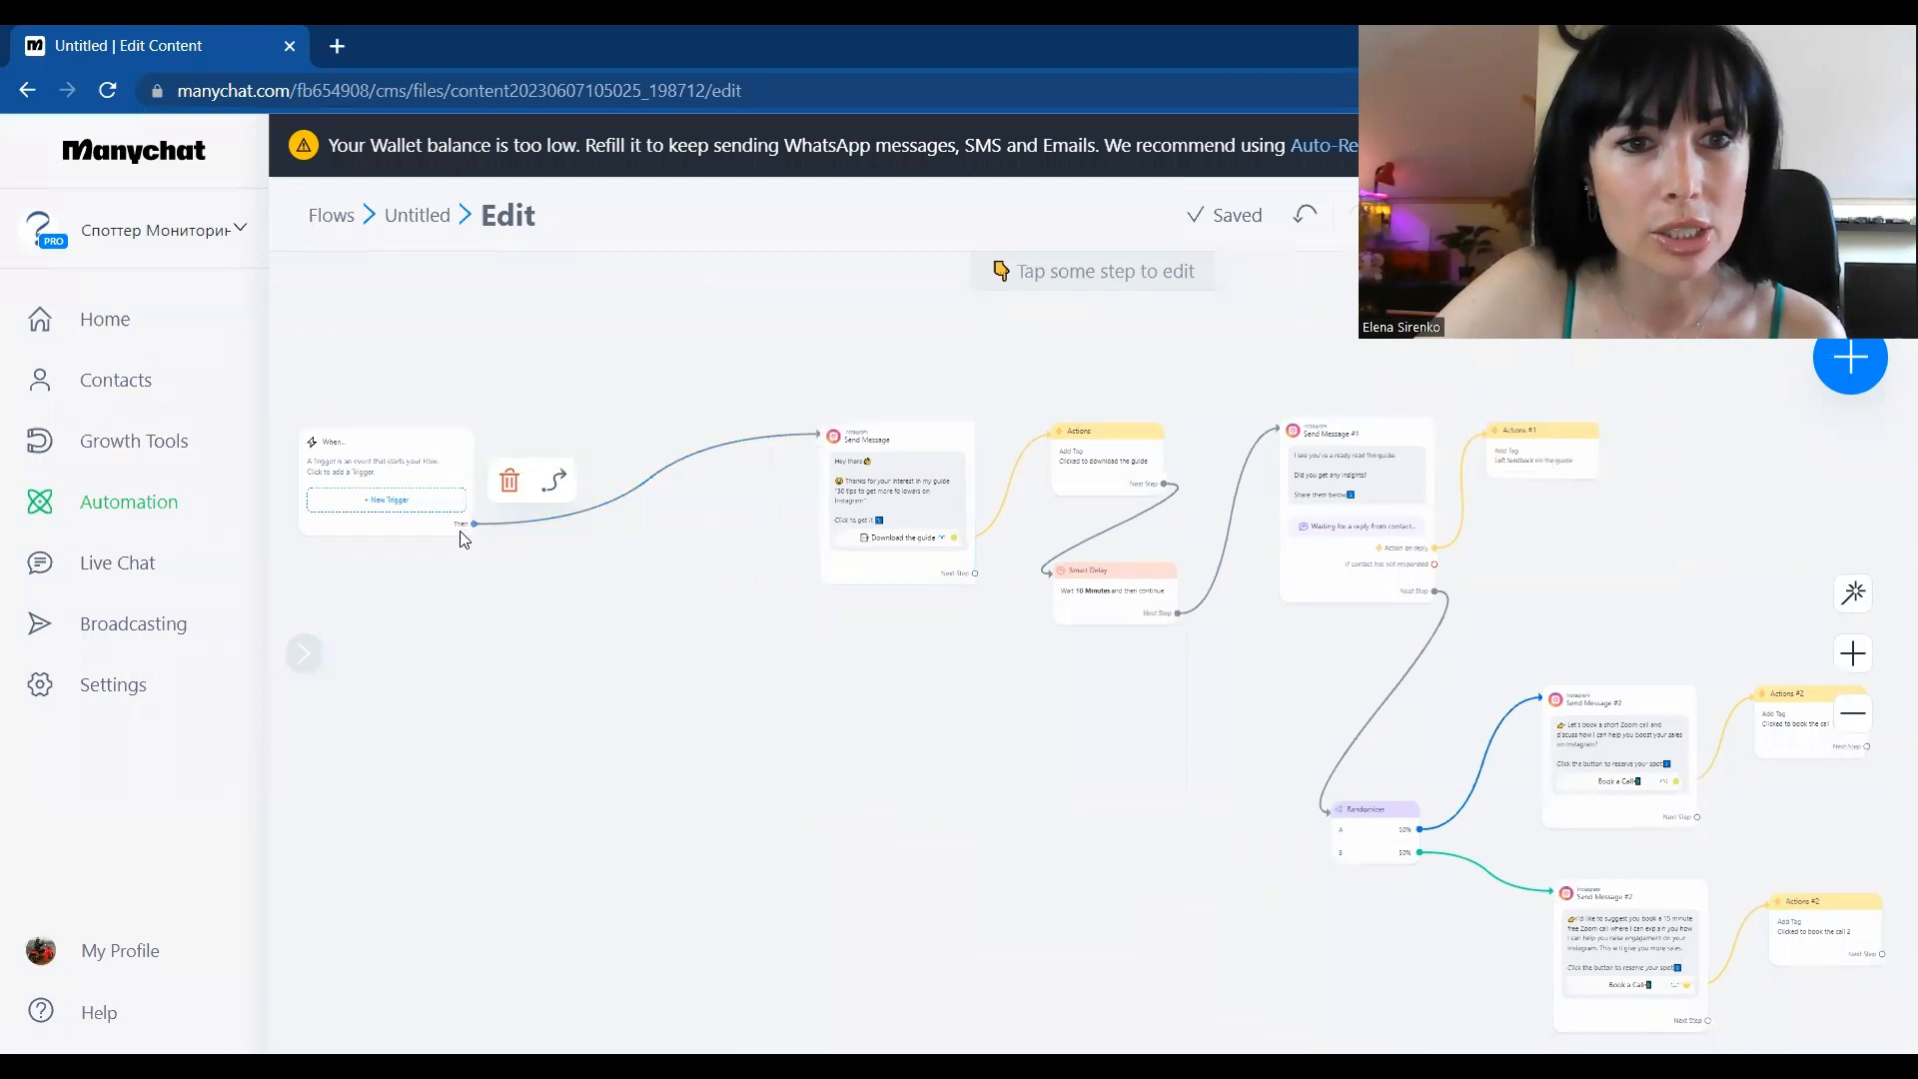
left_click_drag(475, 525, 580, 433)
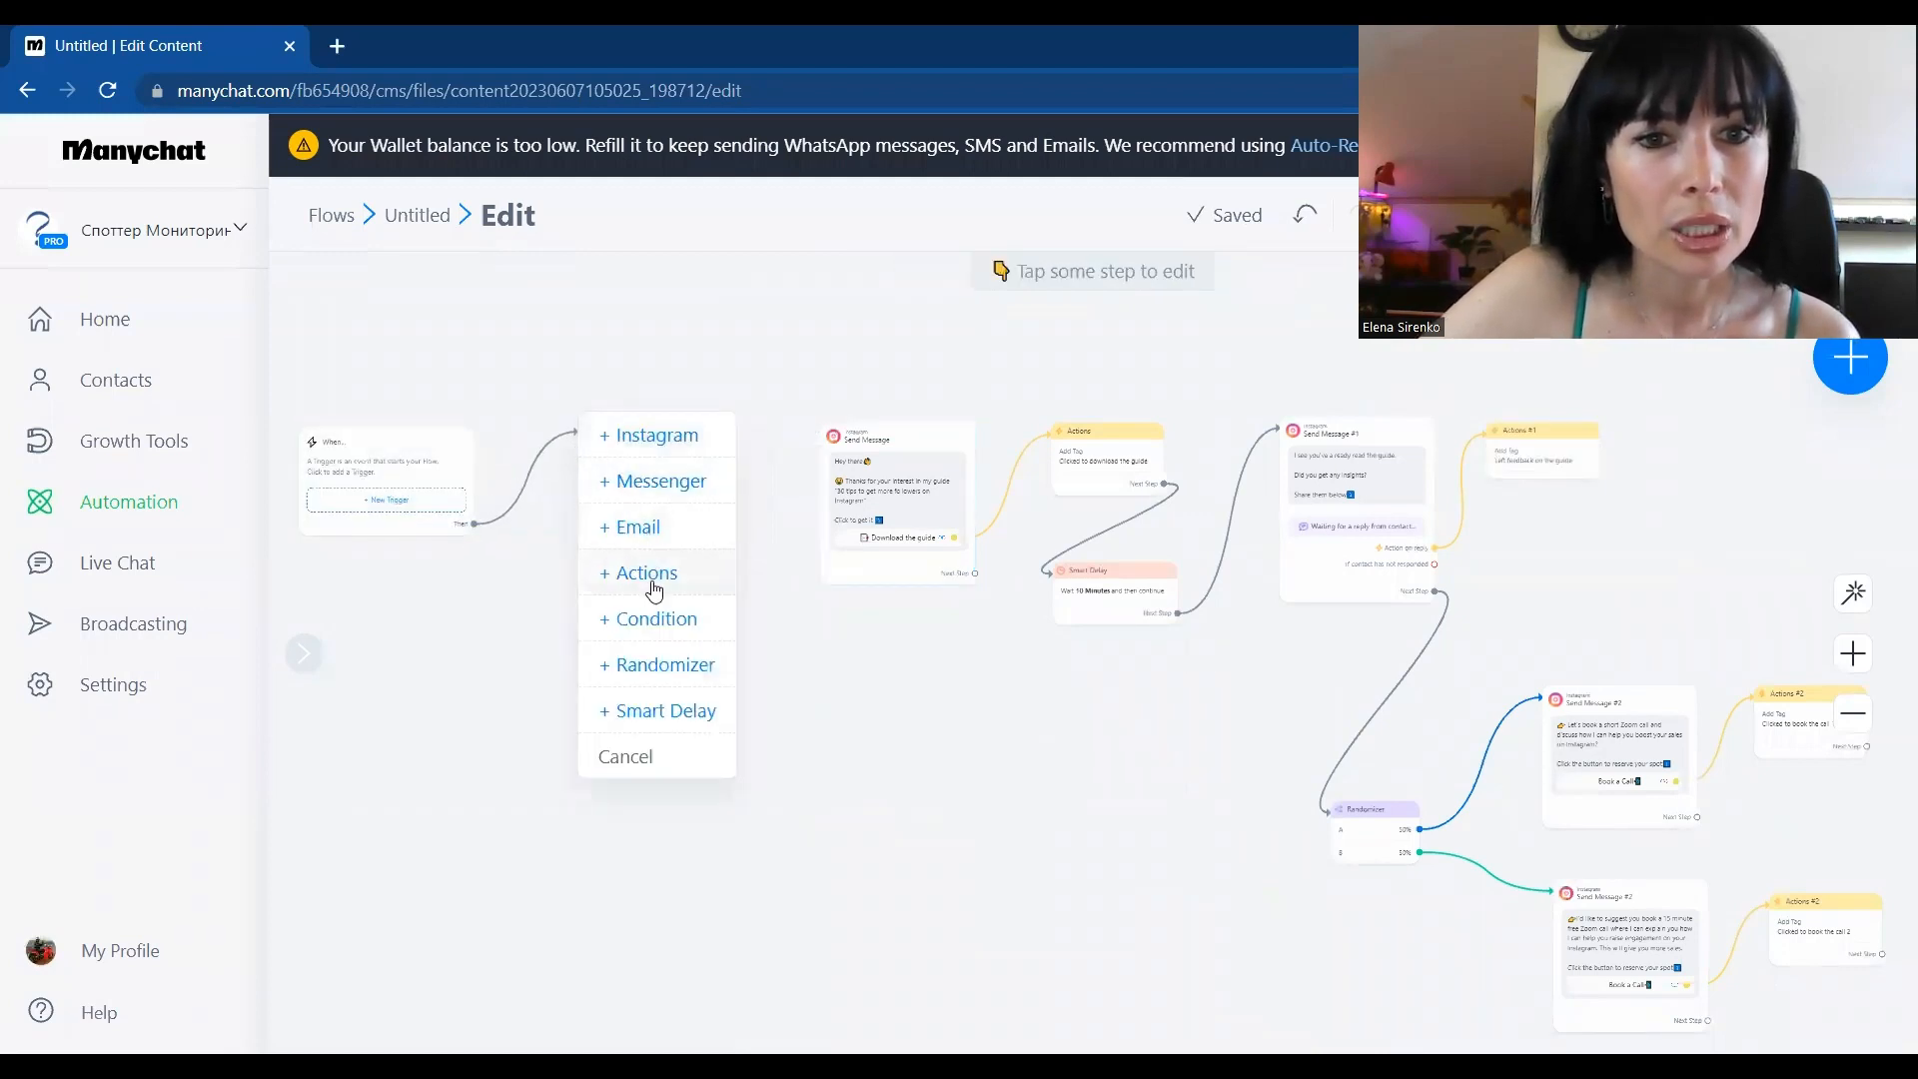
left_click(657, 622)
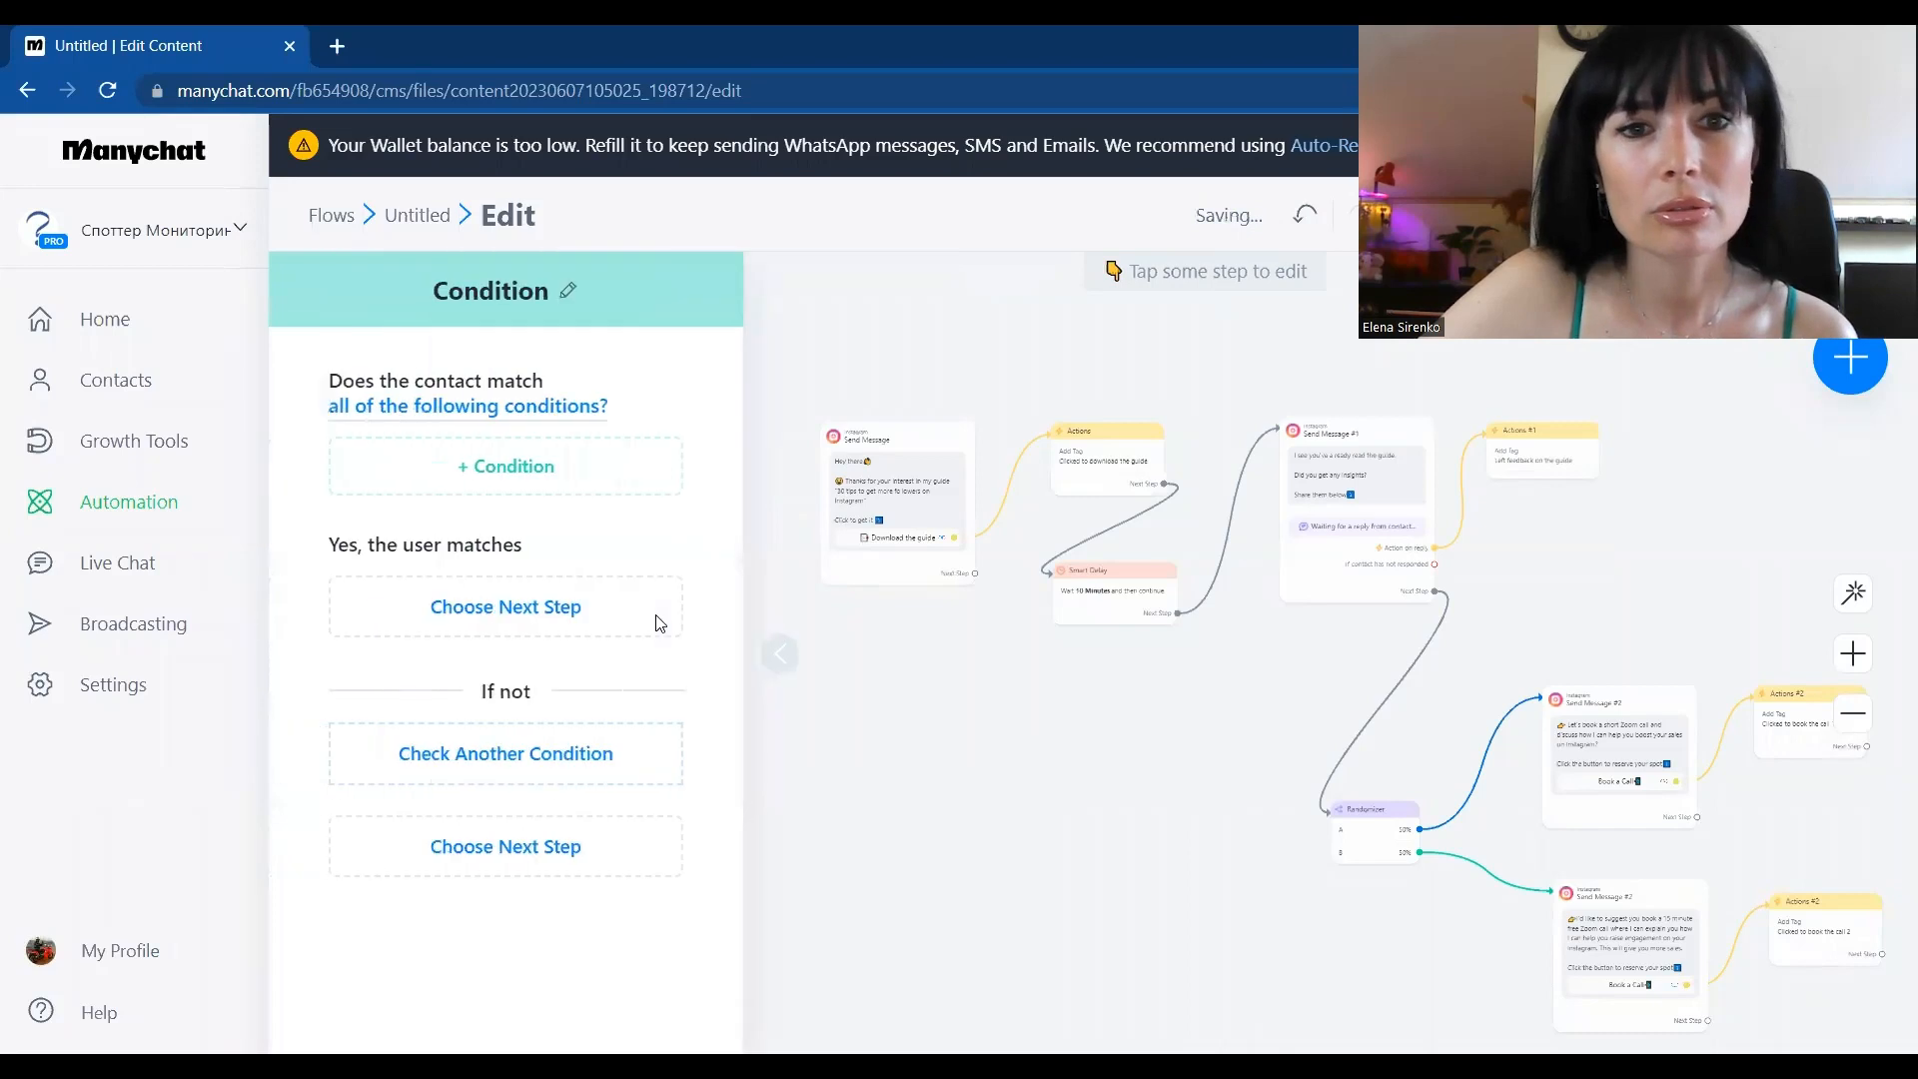
left_click(495, 468)
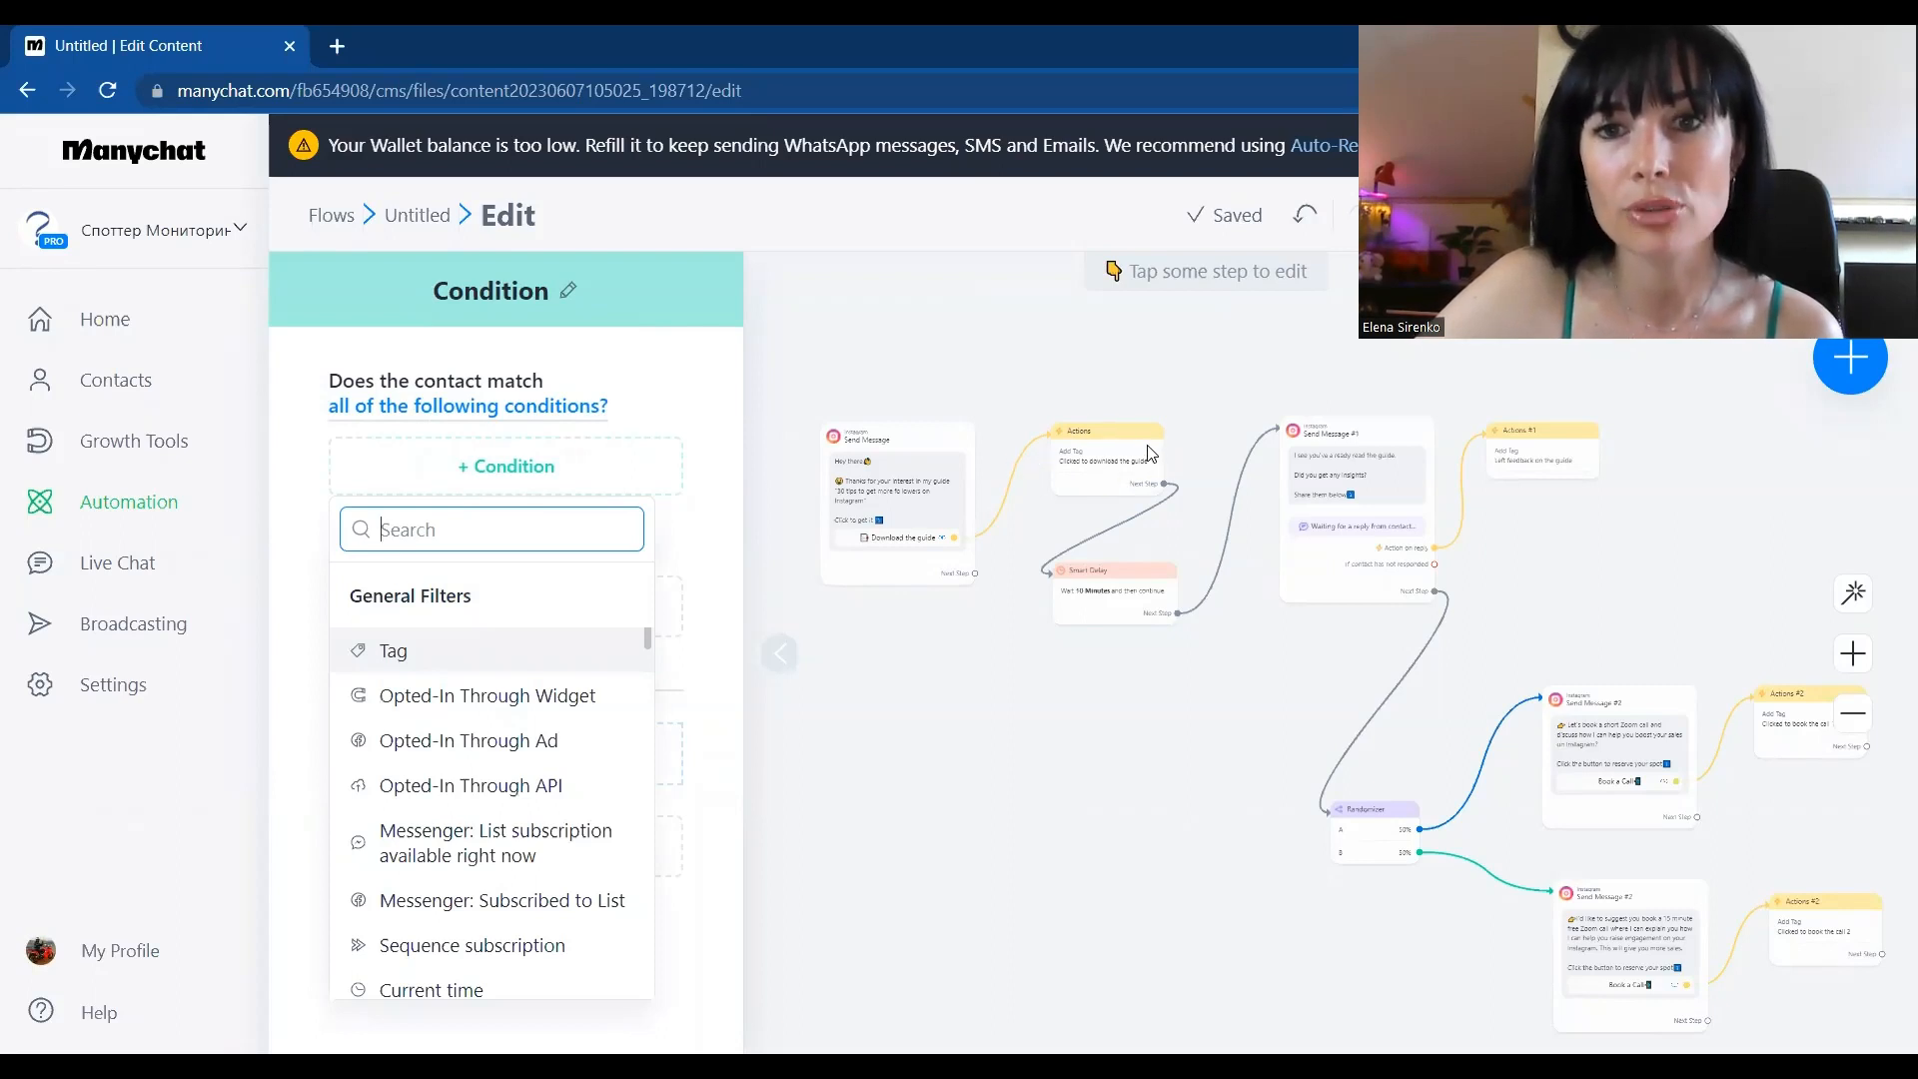
left_click(384, 659)
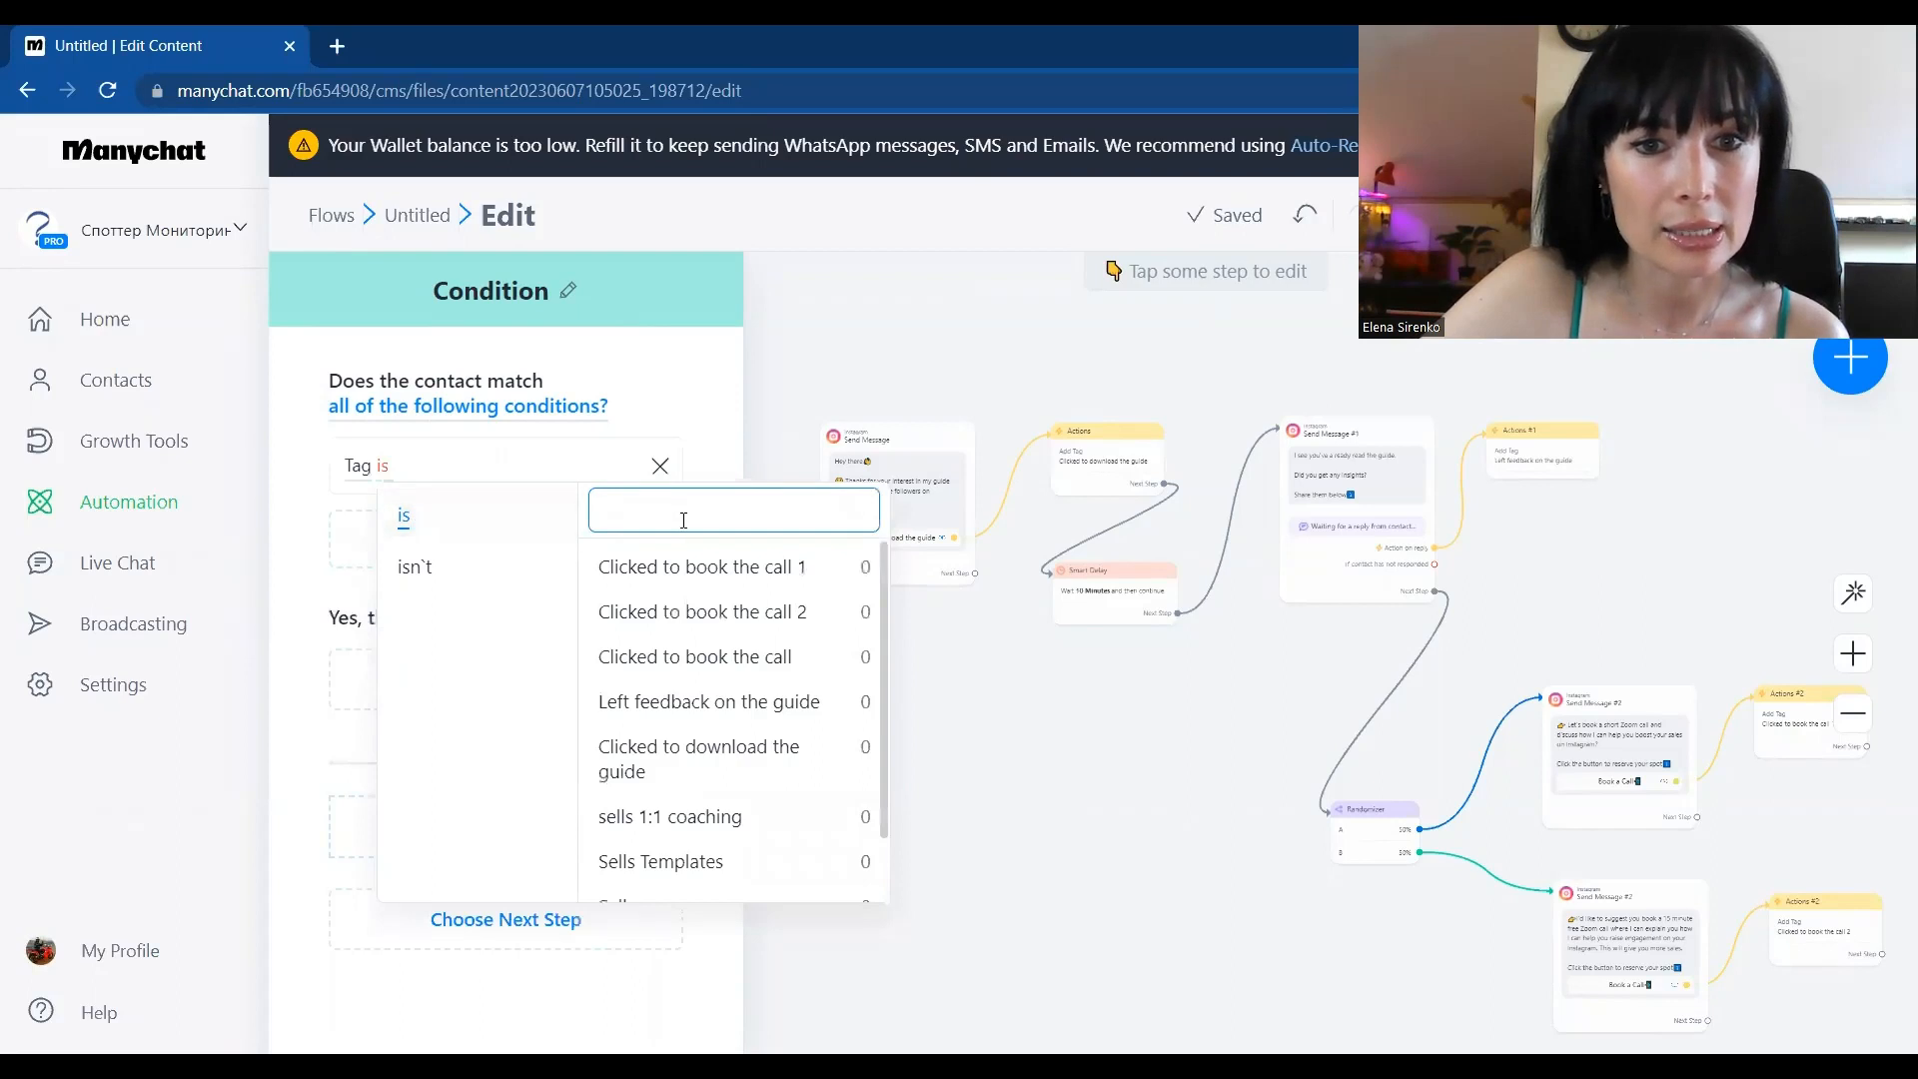
left_click(679, 762)
left_click(925, 727)
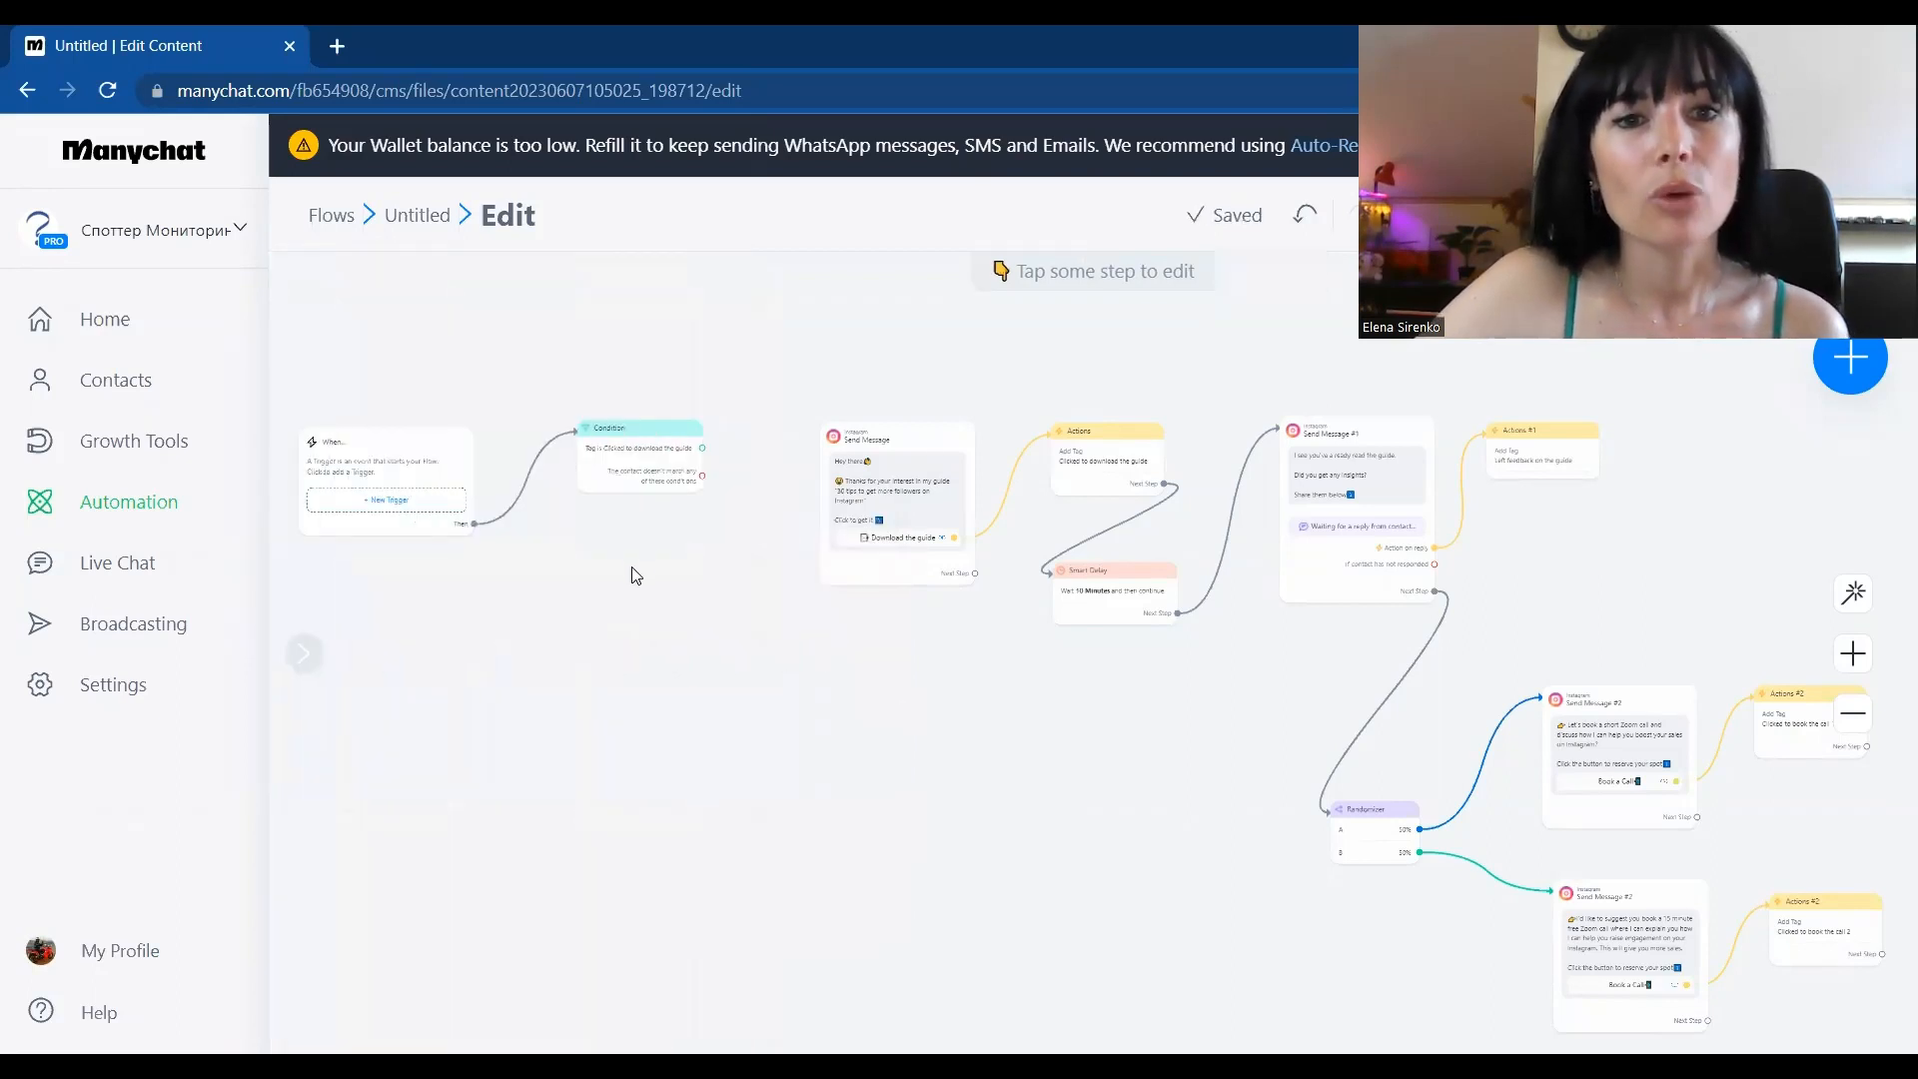
Link the Condition's non-matching branch to the guide message and its matching branch to a new Instagram message placed above it
scroll(721, 736, "up", 5)
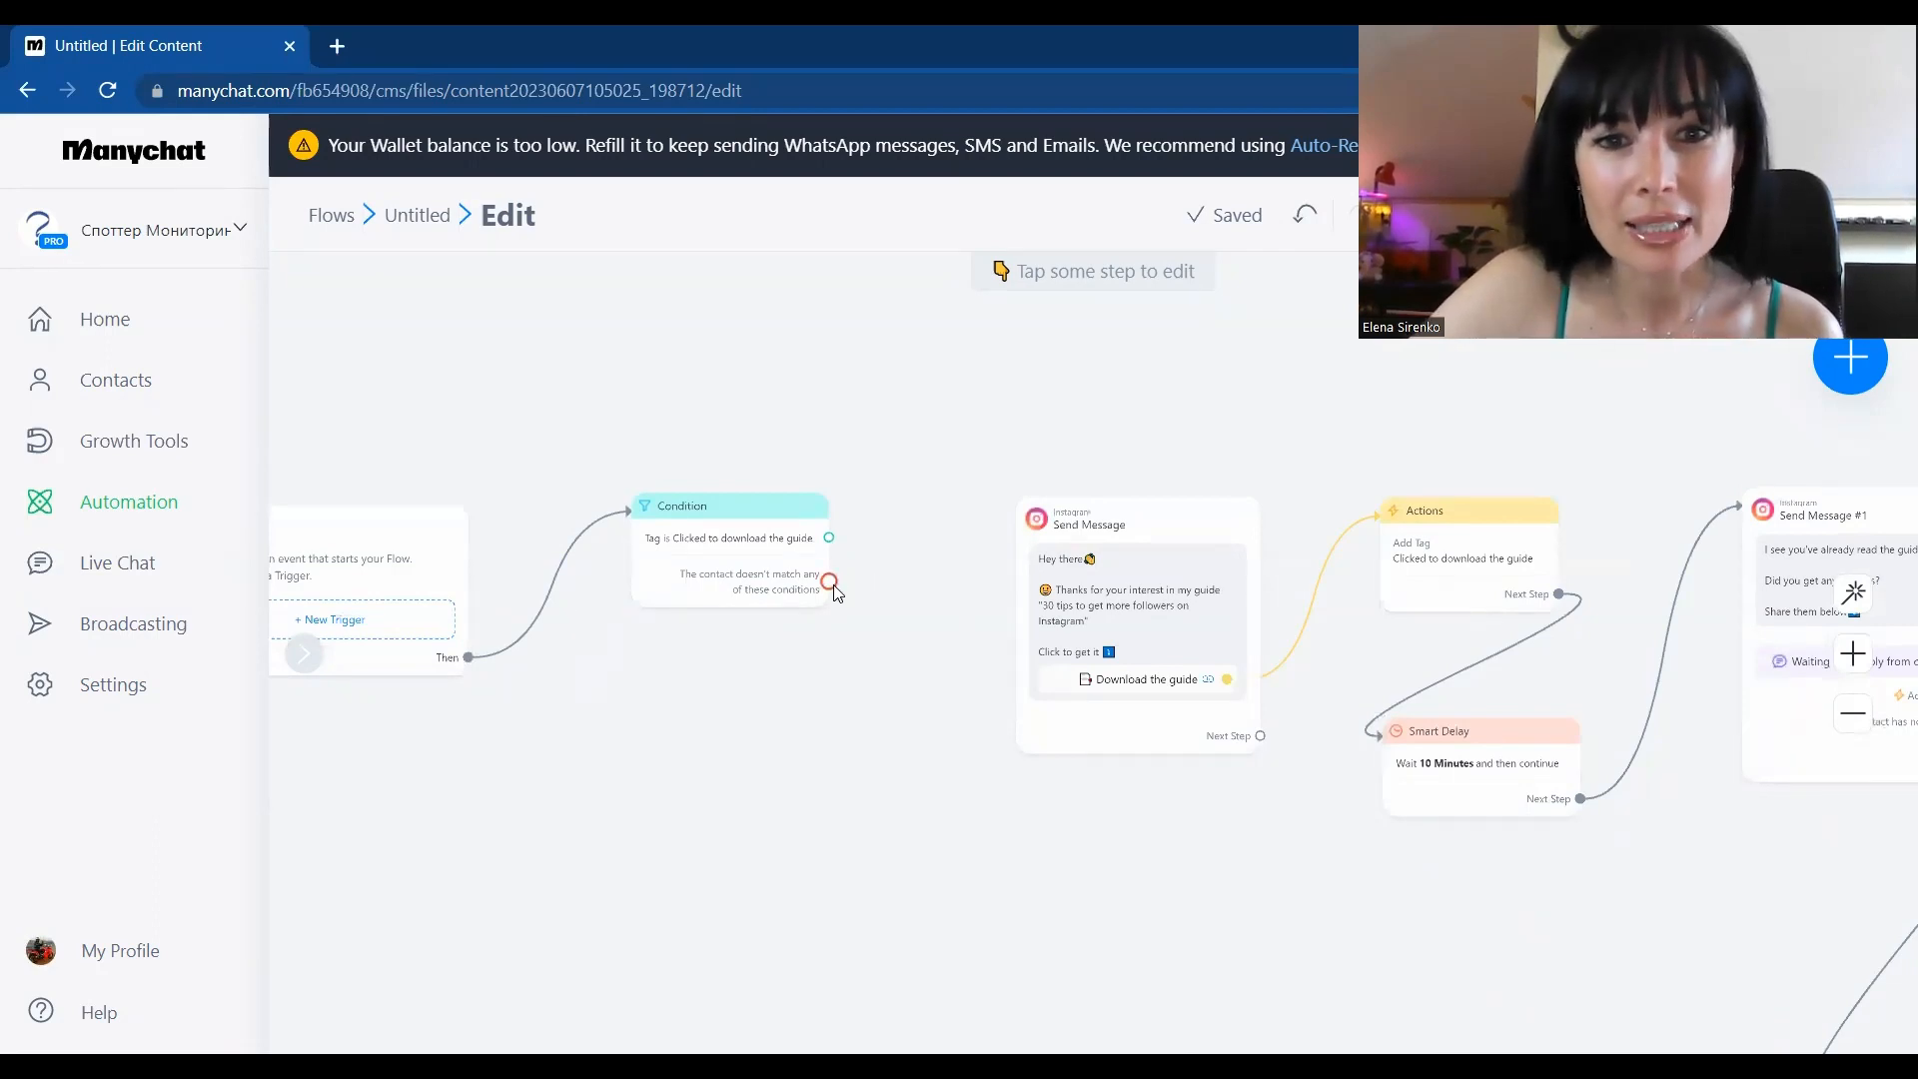
left_click_drag(829, 581, 1076, 614)
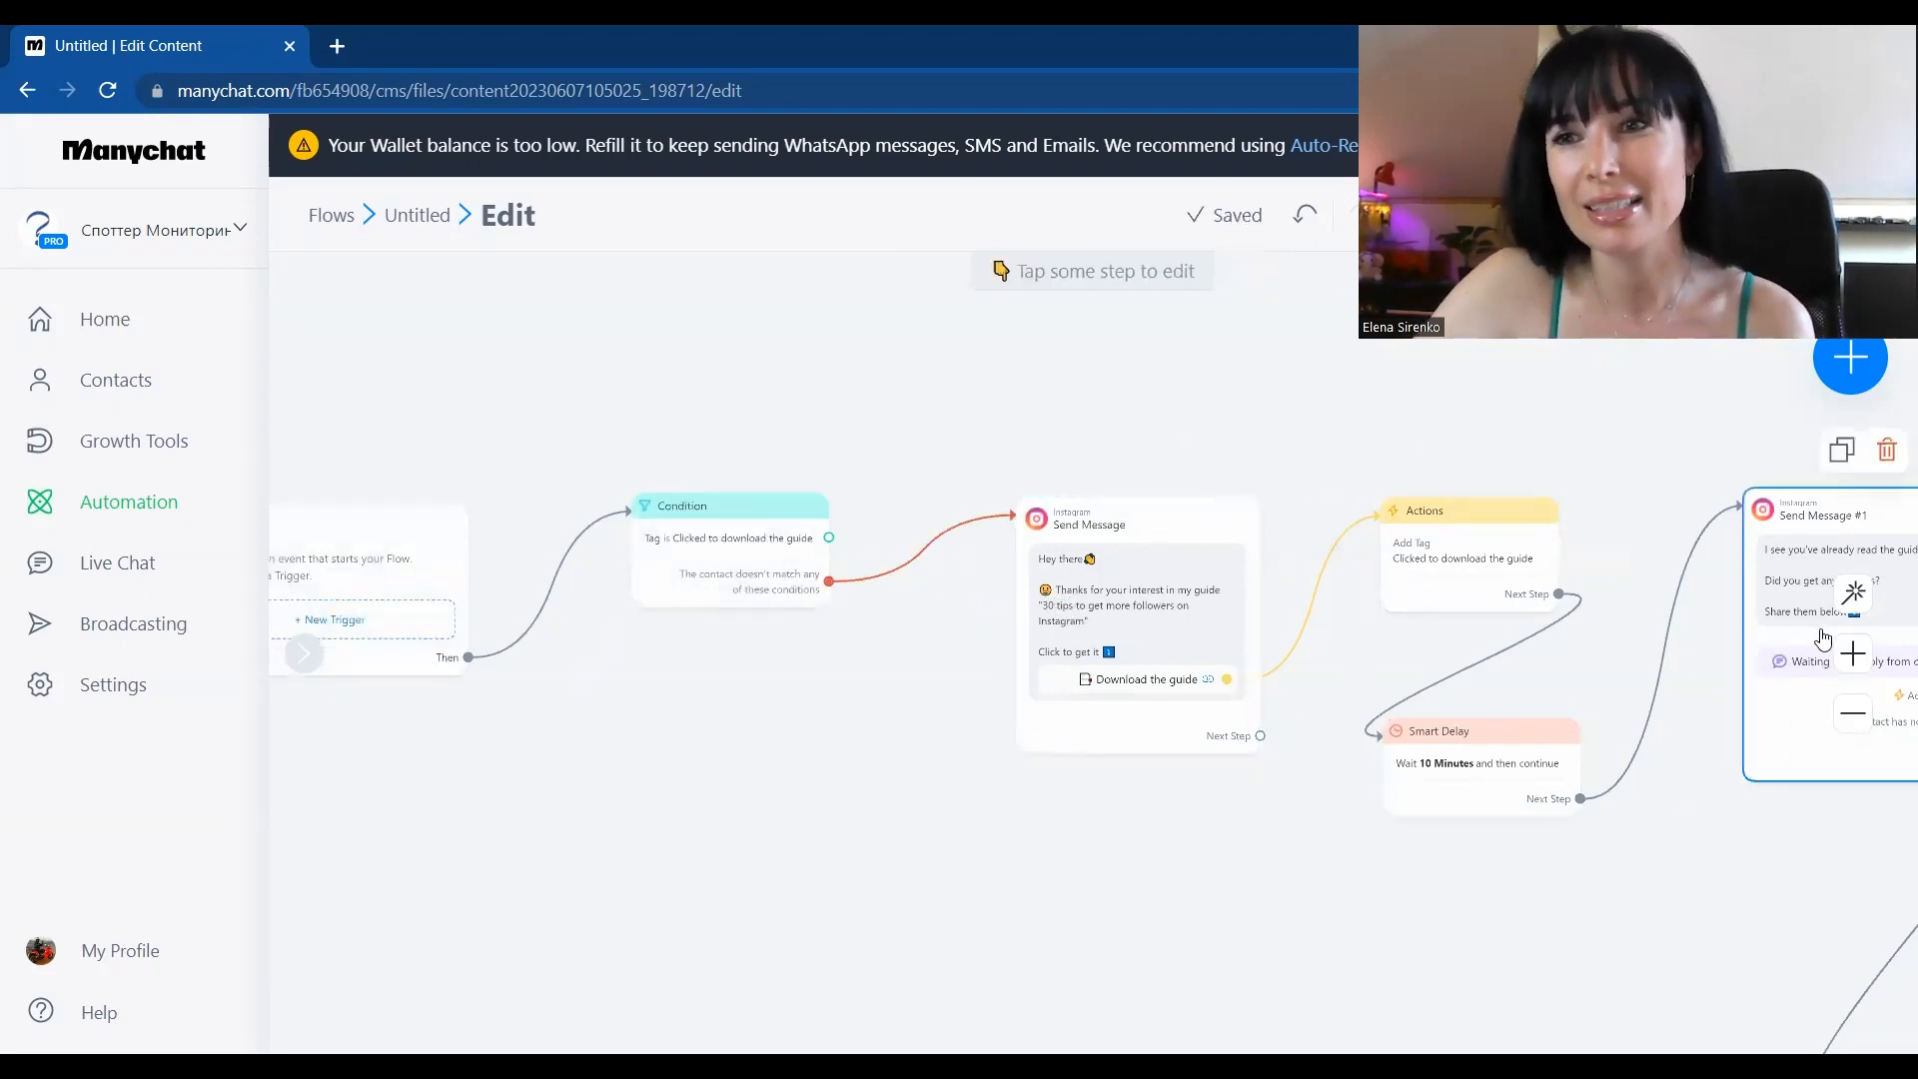
left_click_drag(856, 753, 654, 867)
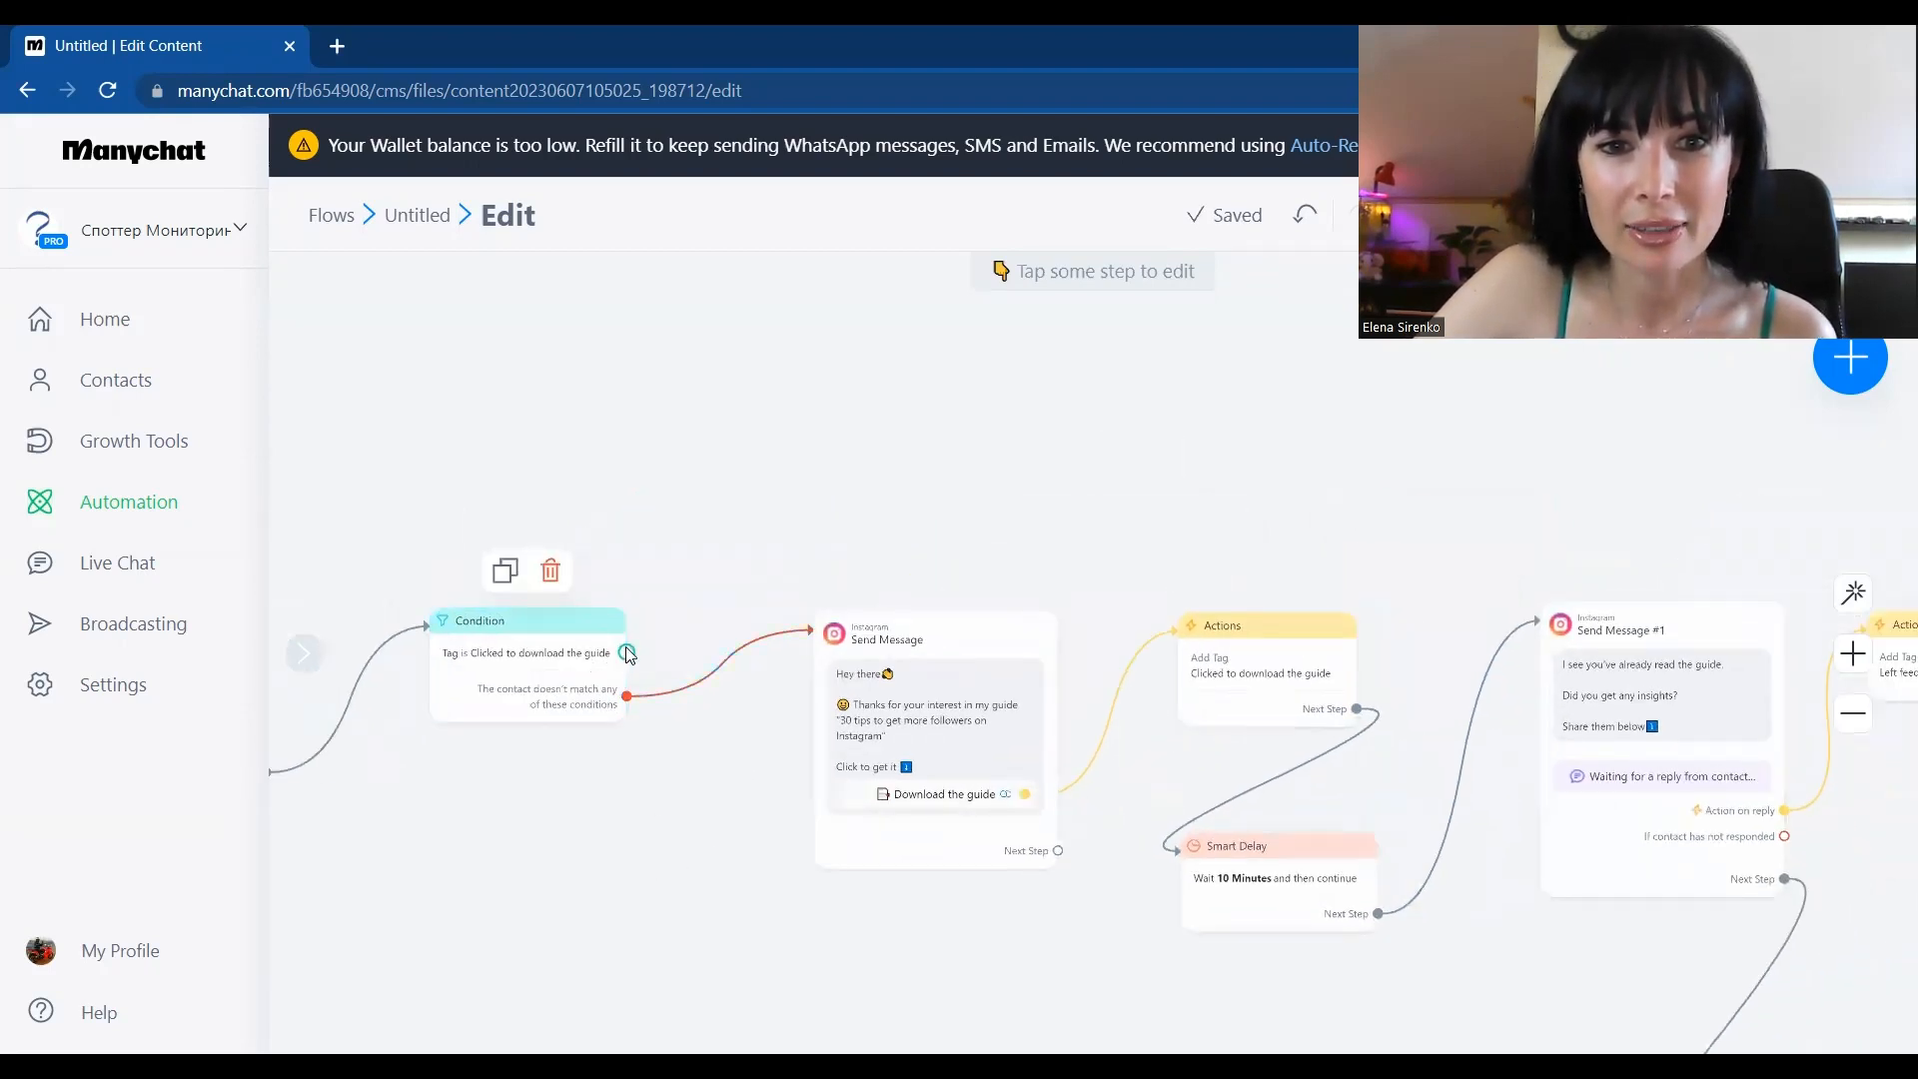
left_click(626, 652)
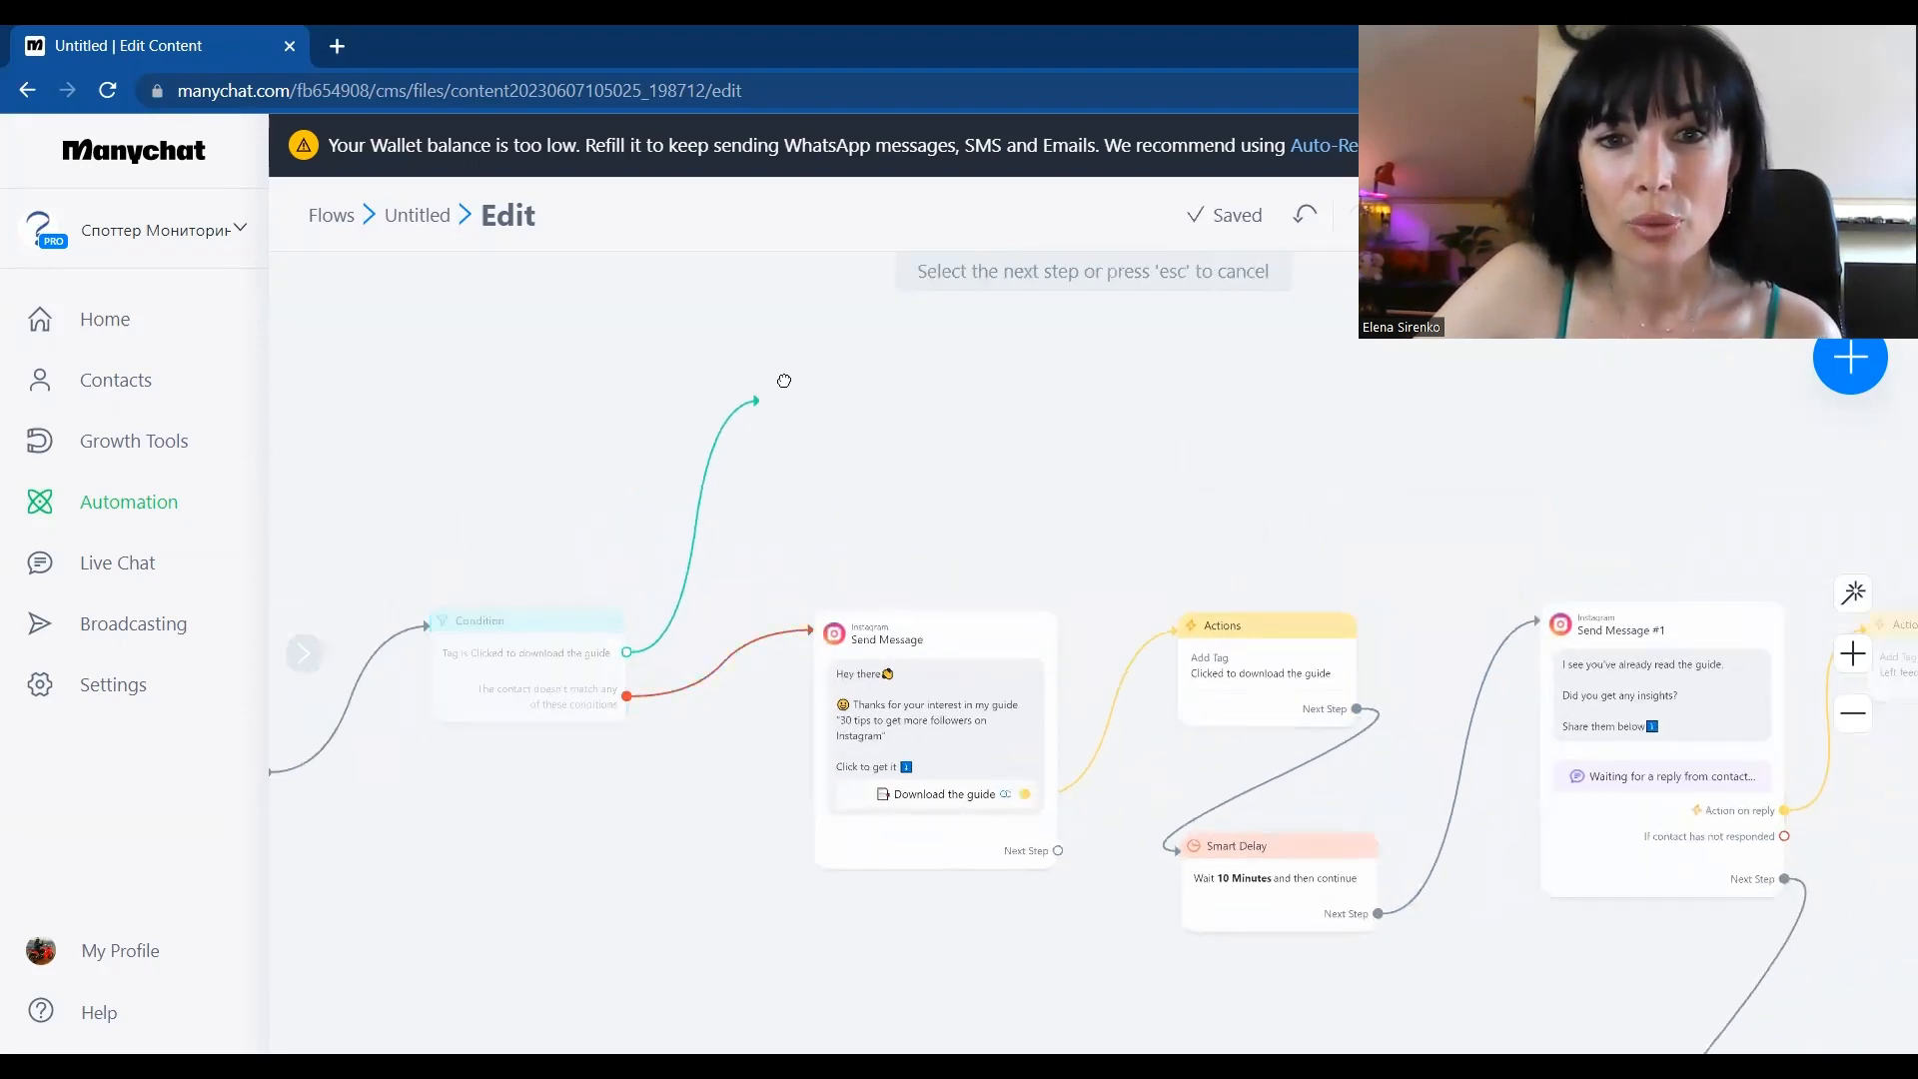
left_click(839, 319)
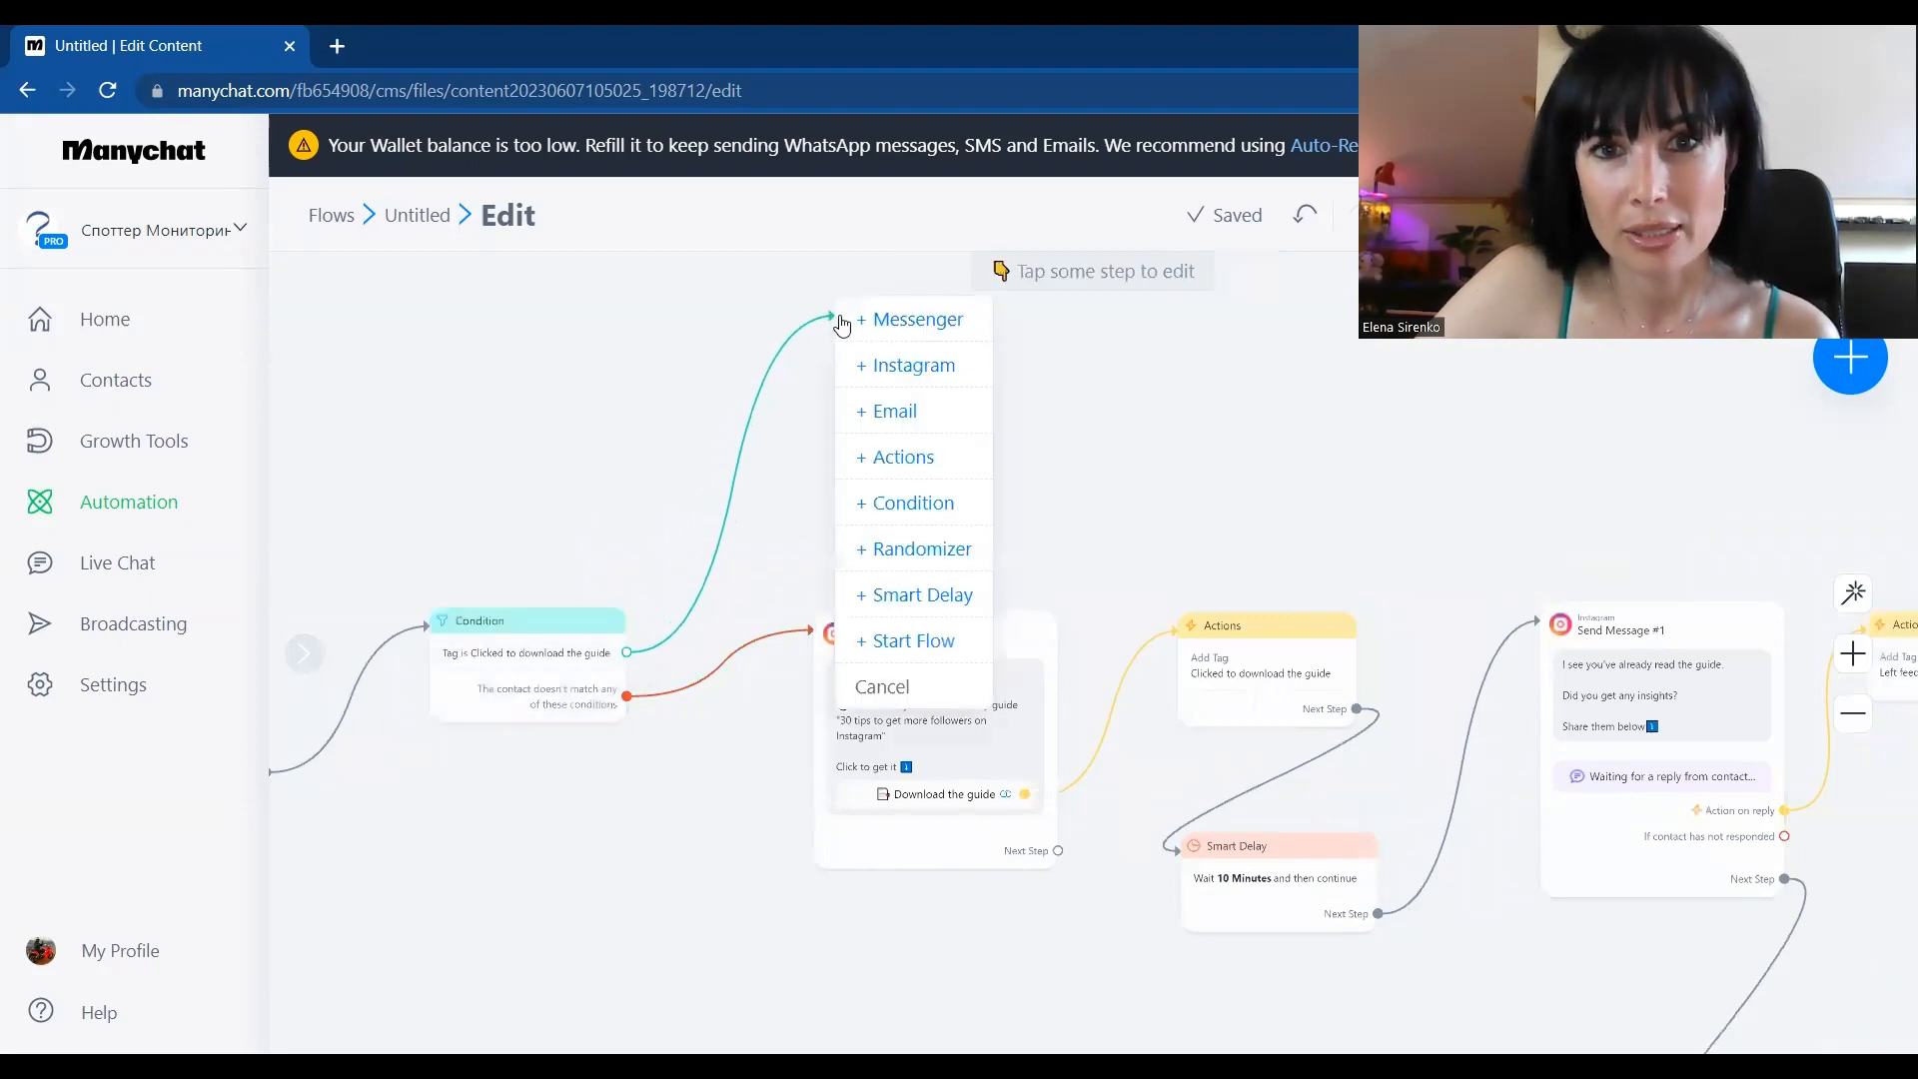
left_click(889, 366)
Write "Hey there!" in the new message, followed by a separate paragraph reading "I see you've already got my guide."
type("Hey teher")
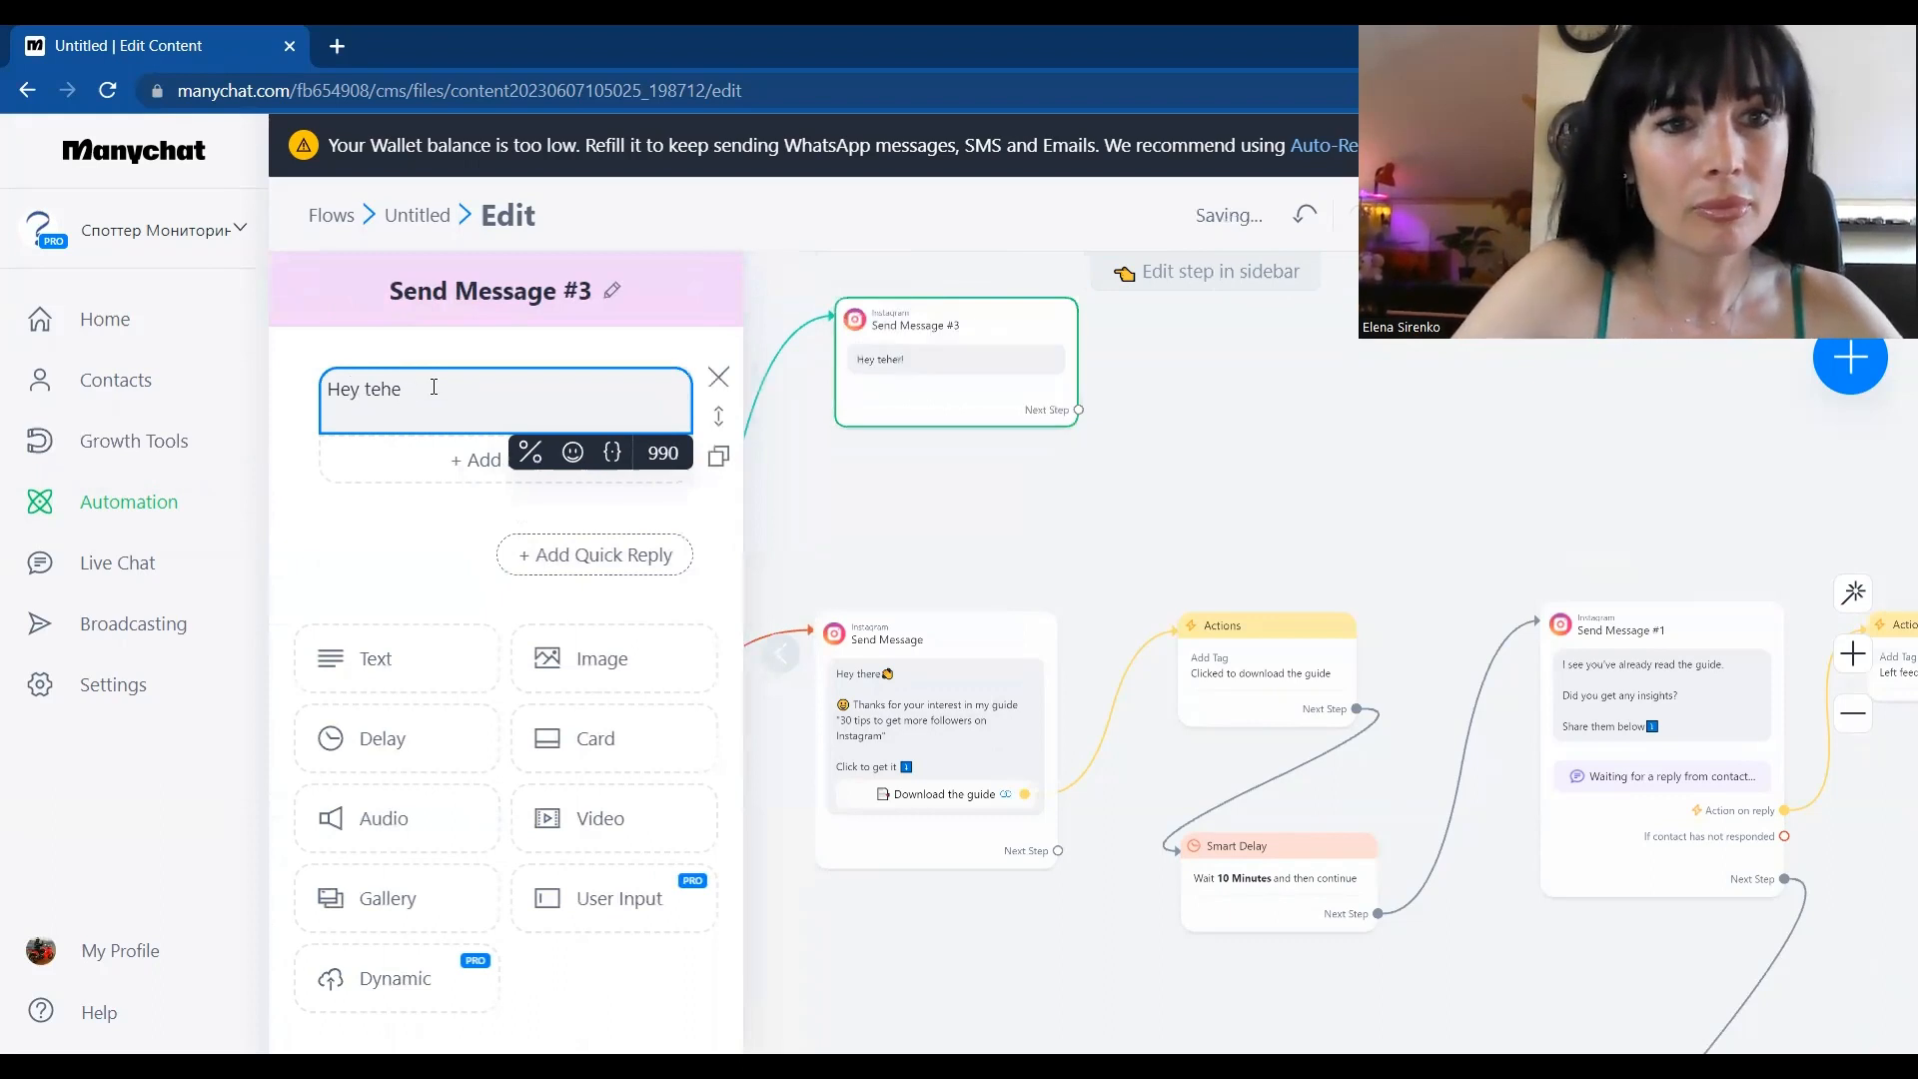
key("BackSpace")
key("BackSpace")
key("BackSpace")
type("here!")
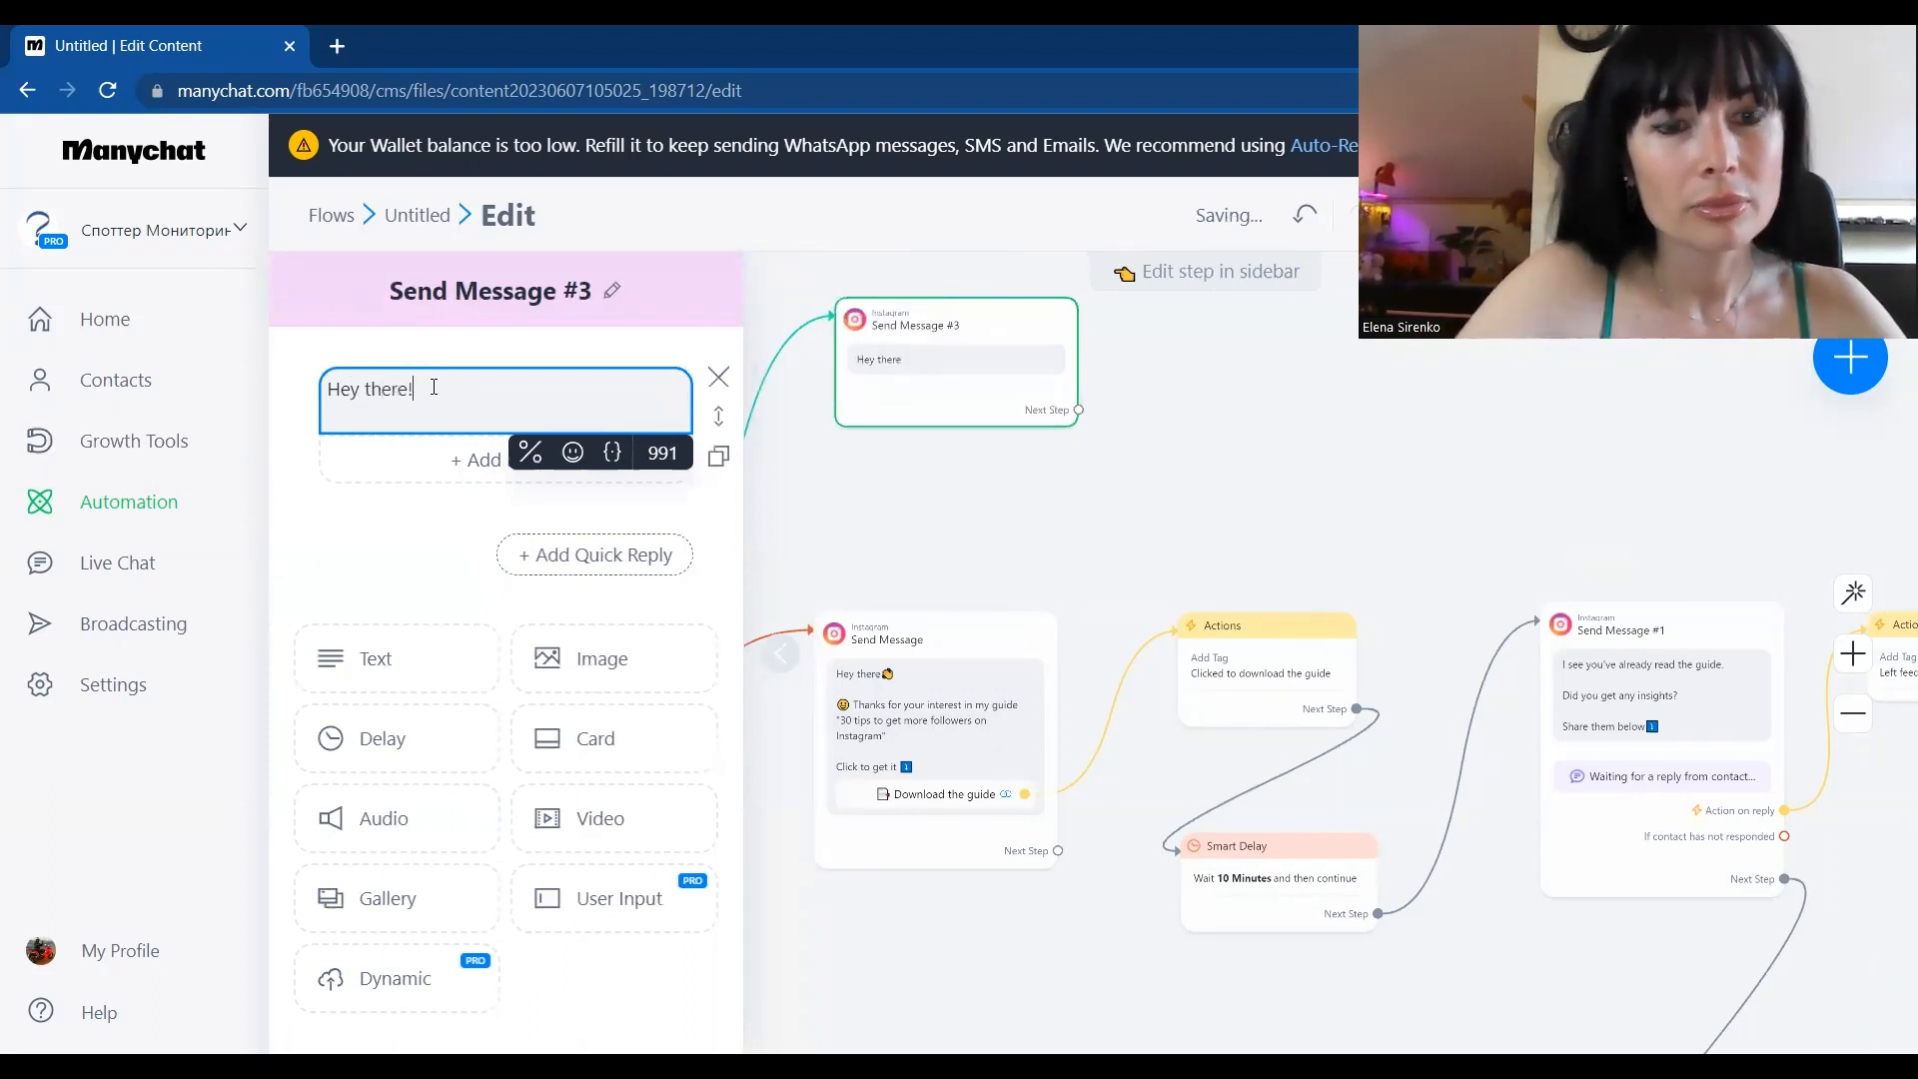
key("Return")
key("Return")
type("I see y")
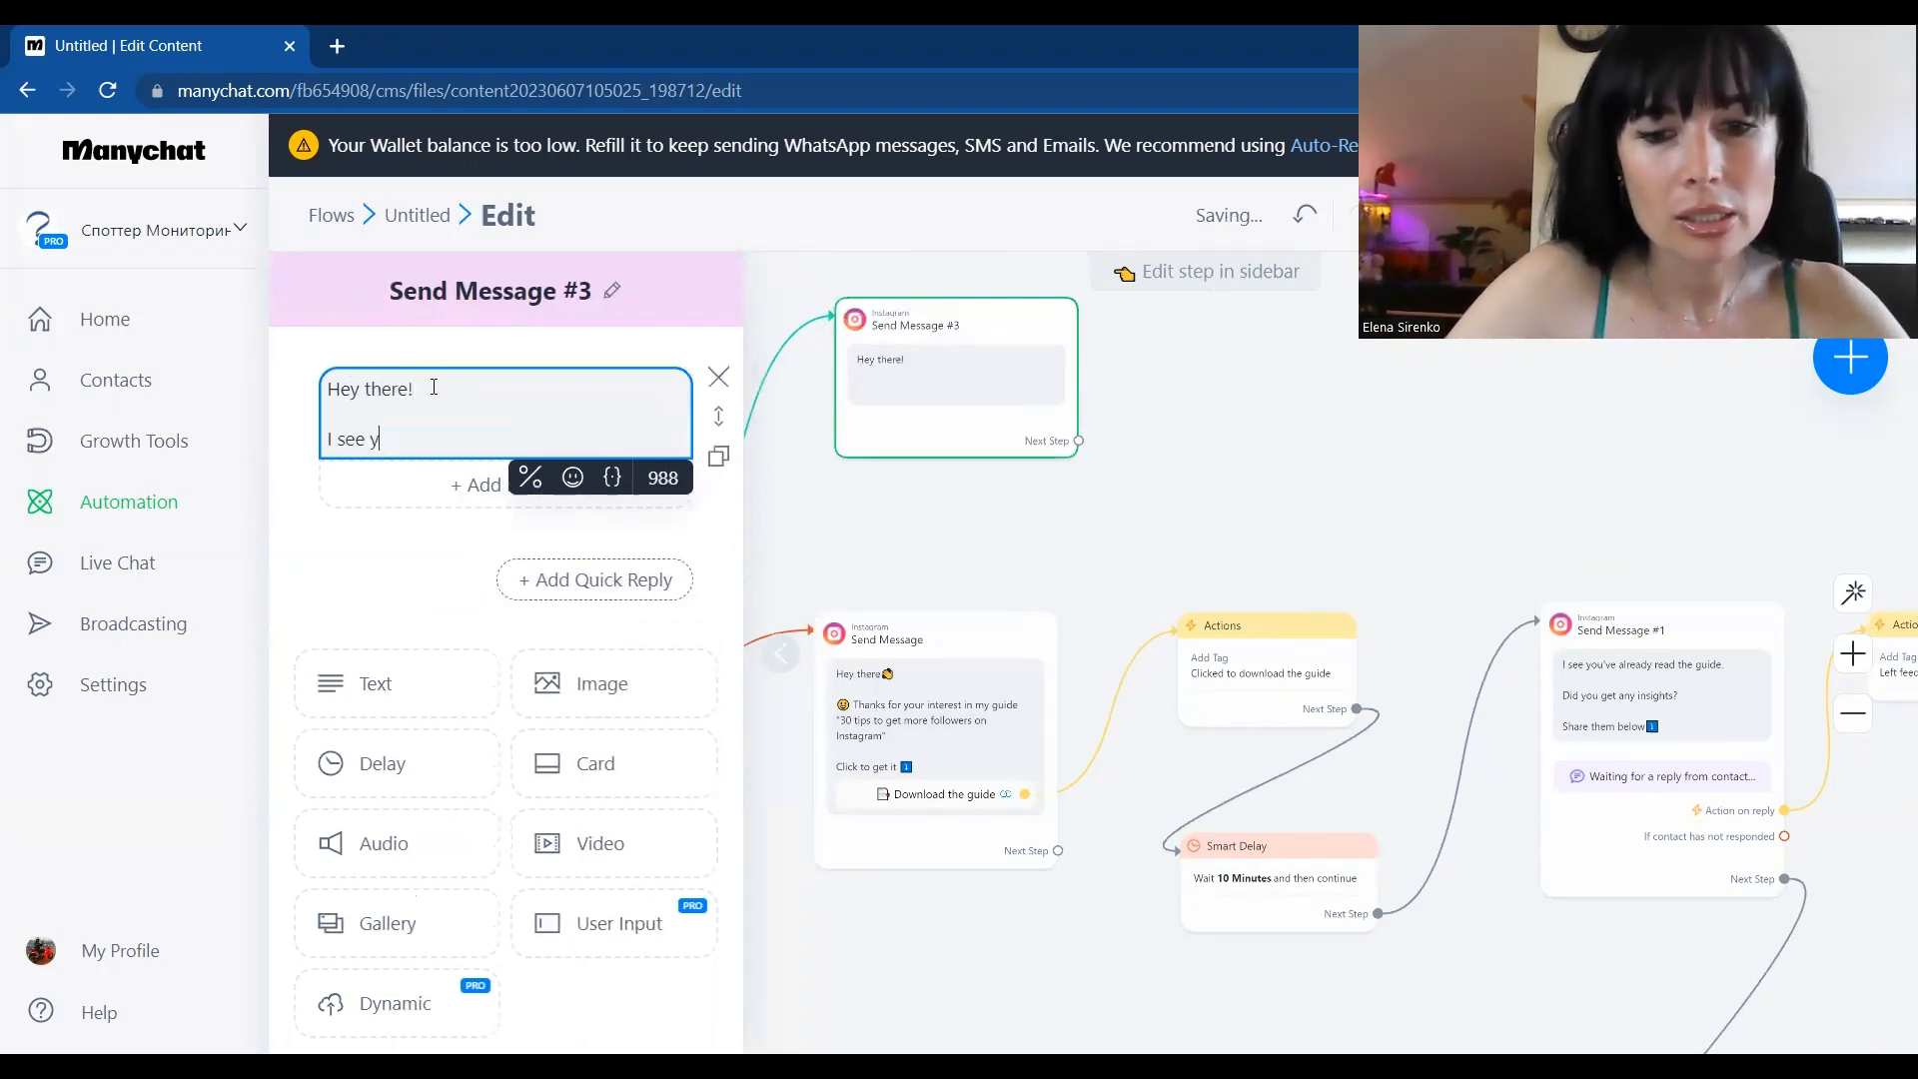
type("ou've already")
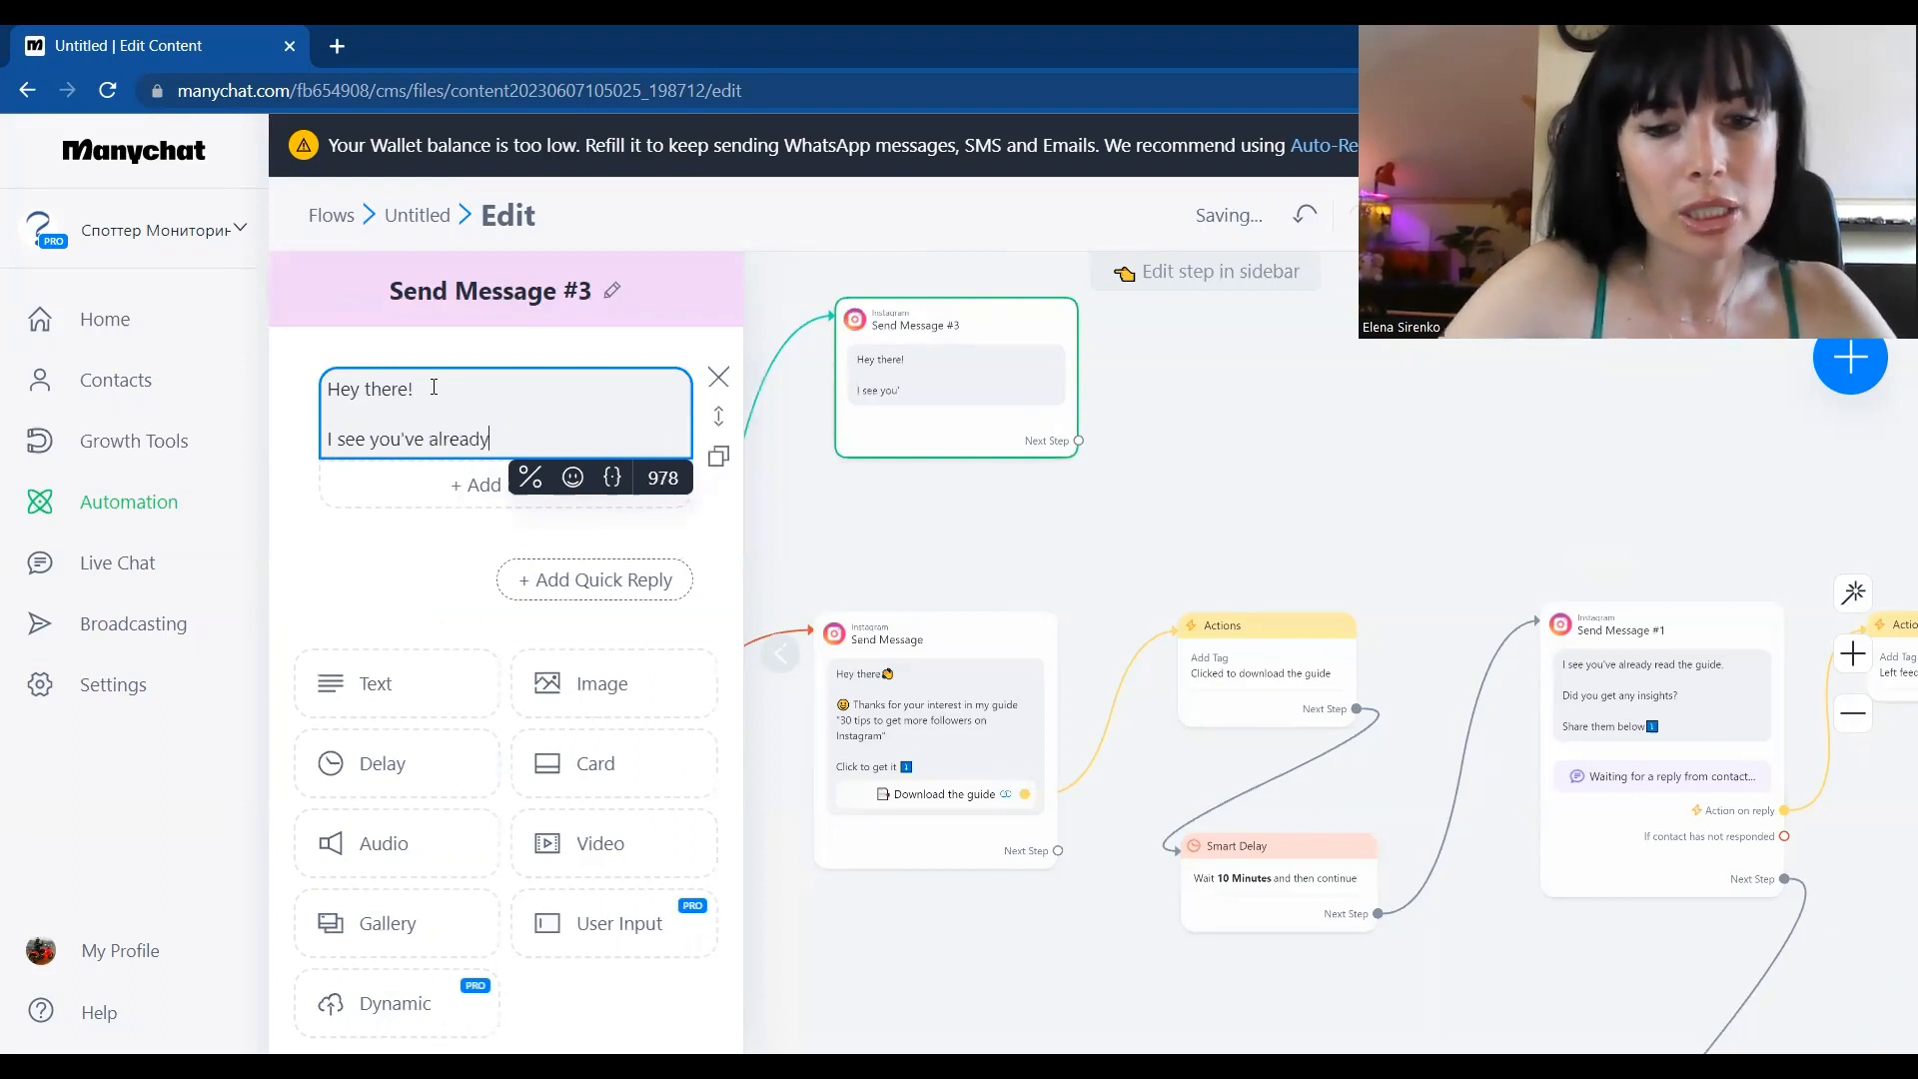
type(" go")
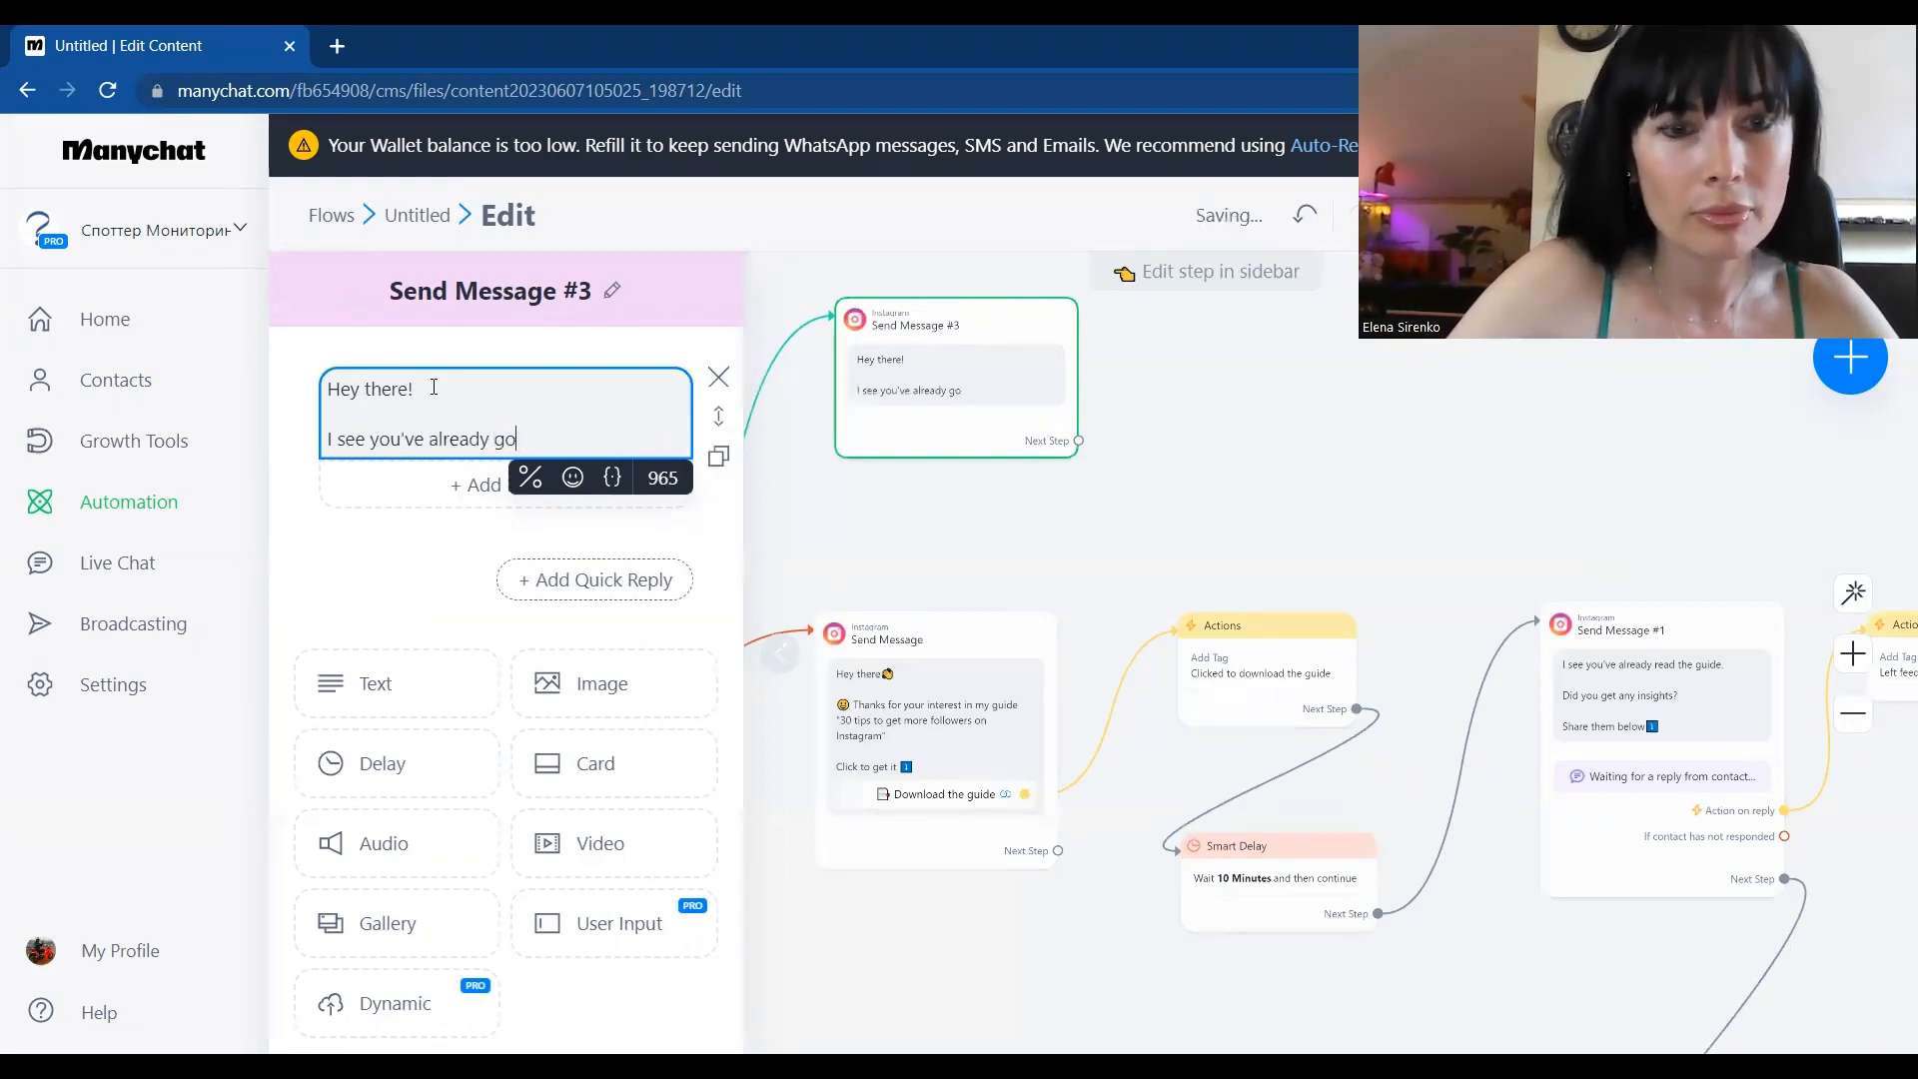
type("ty my g")
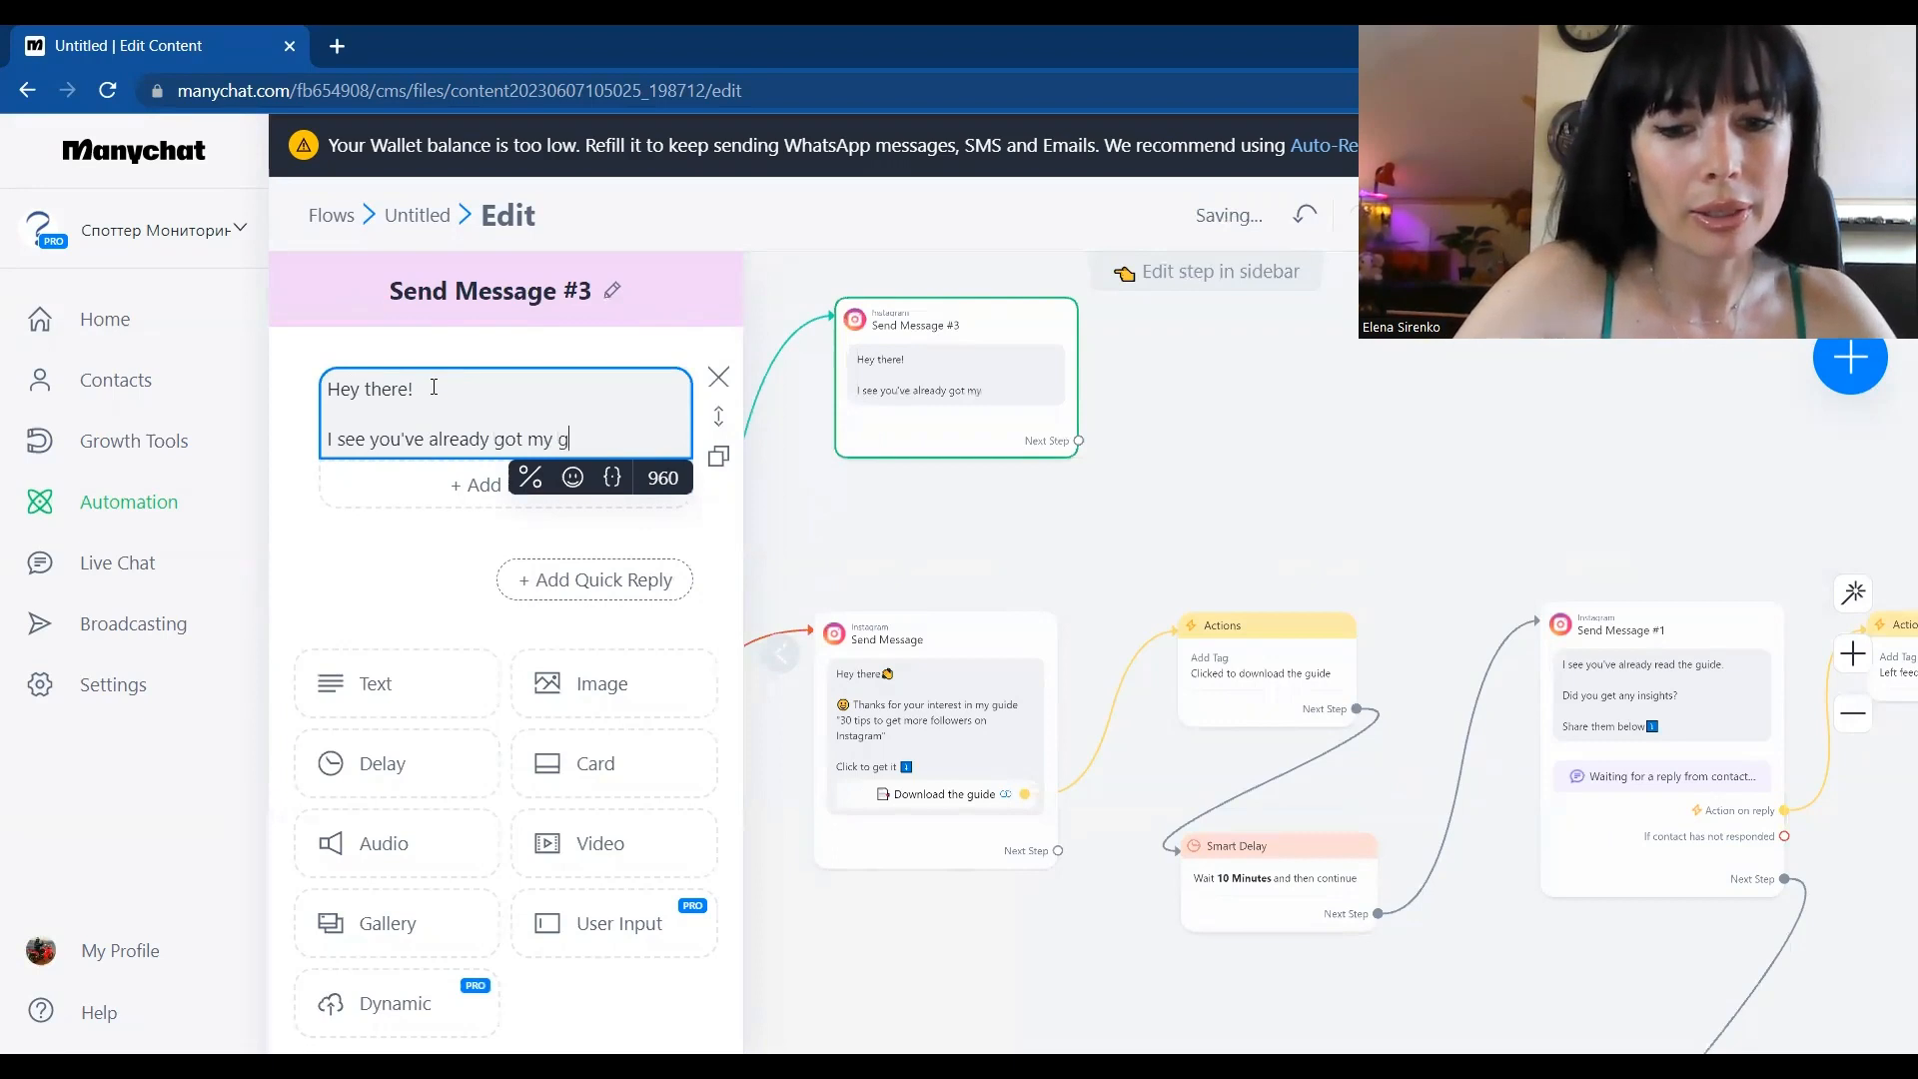
type("uide.")
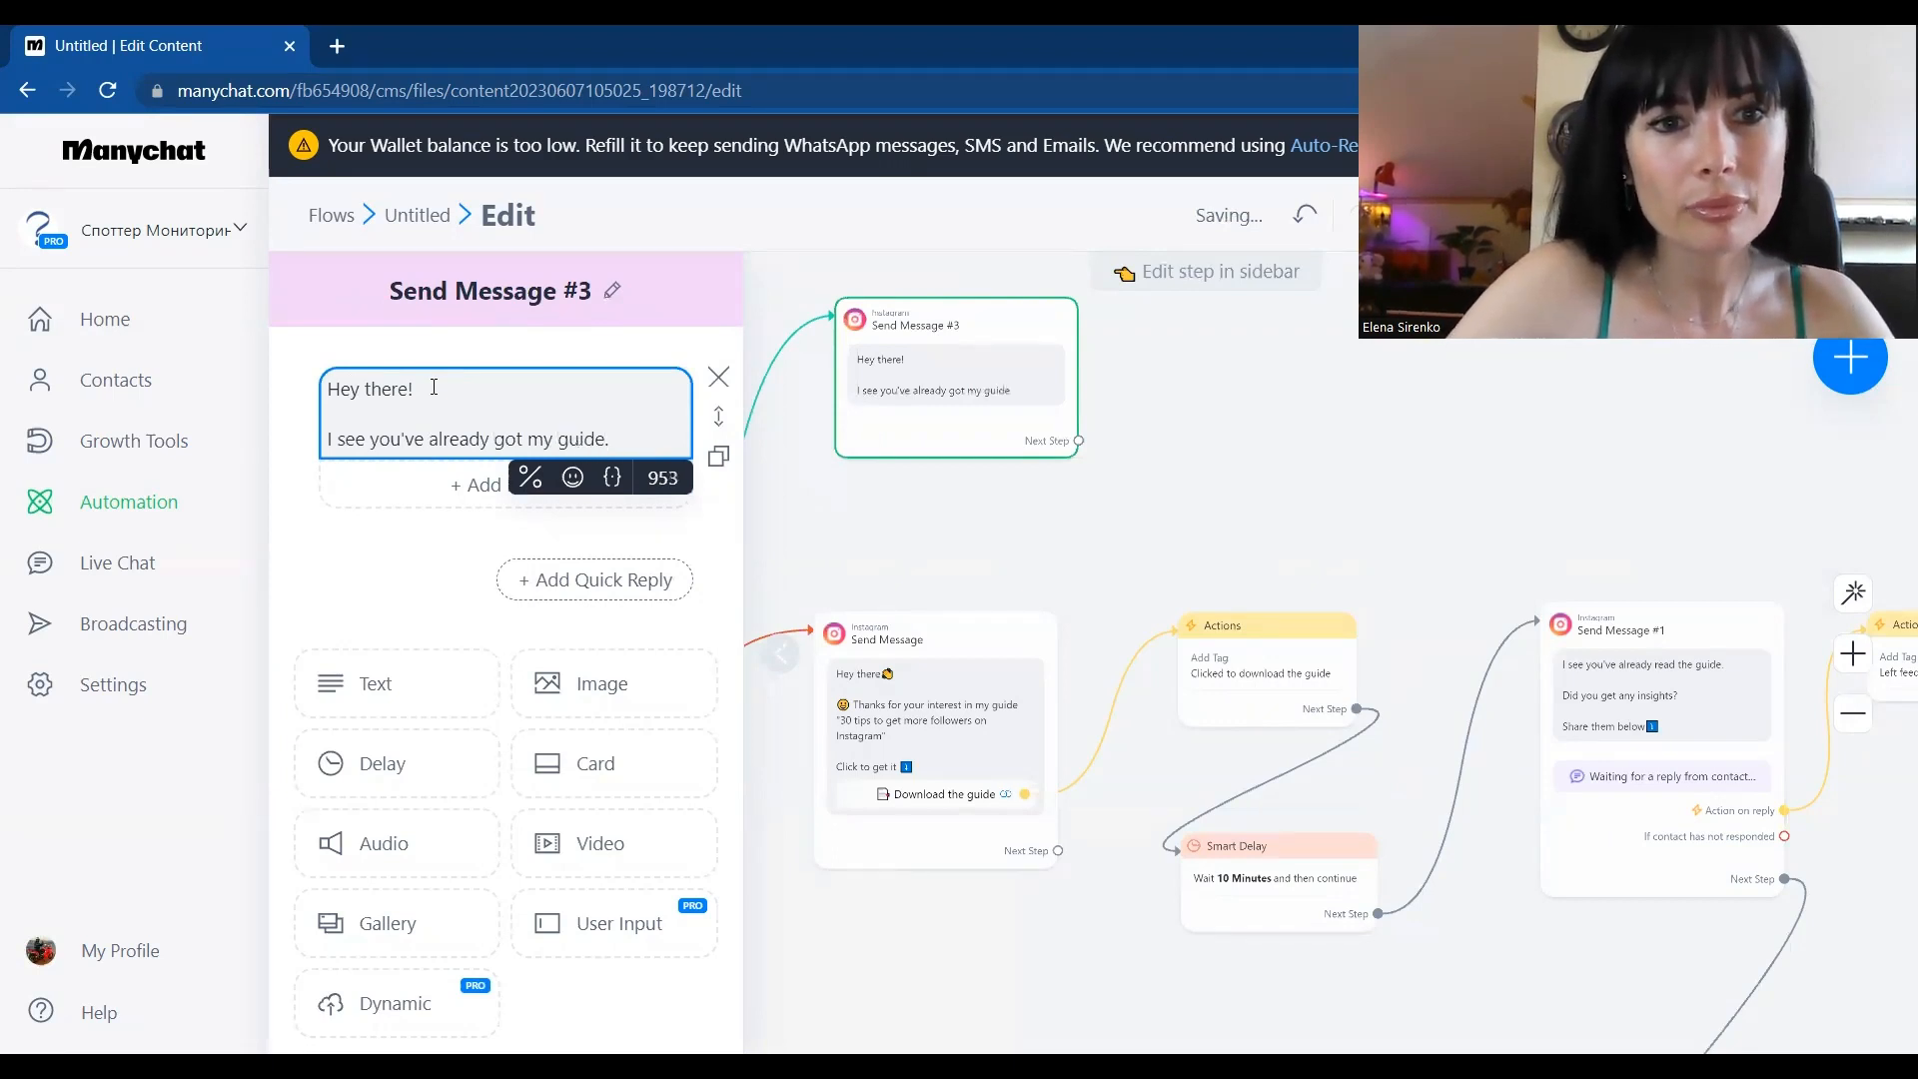
Add a separate paragraph to the new message reading "Would you like to book the call?"
key("Return")
key("Return")
type("Cl")
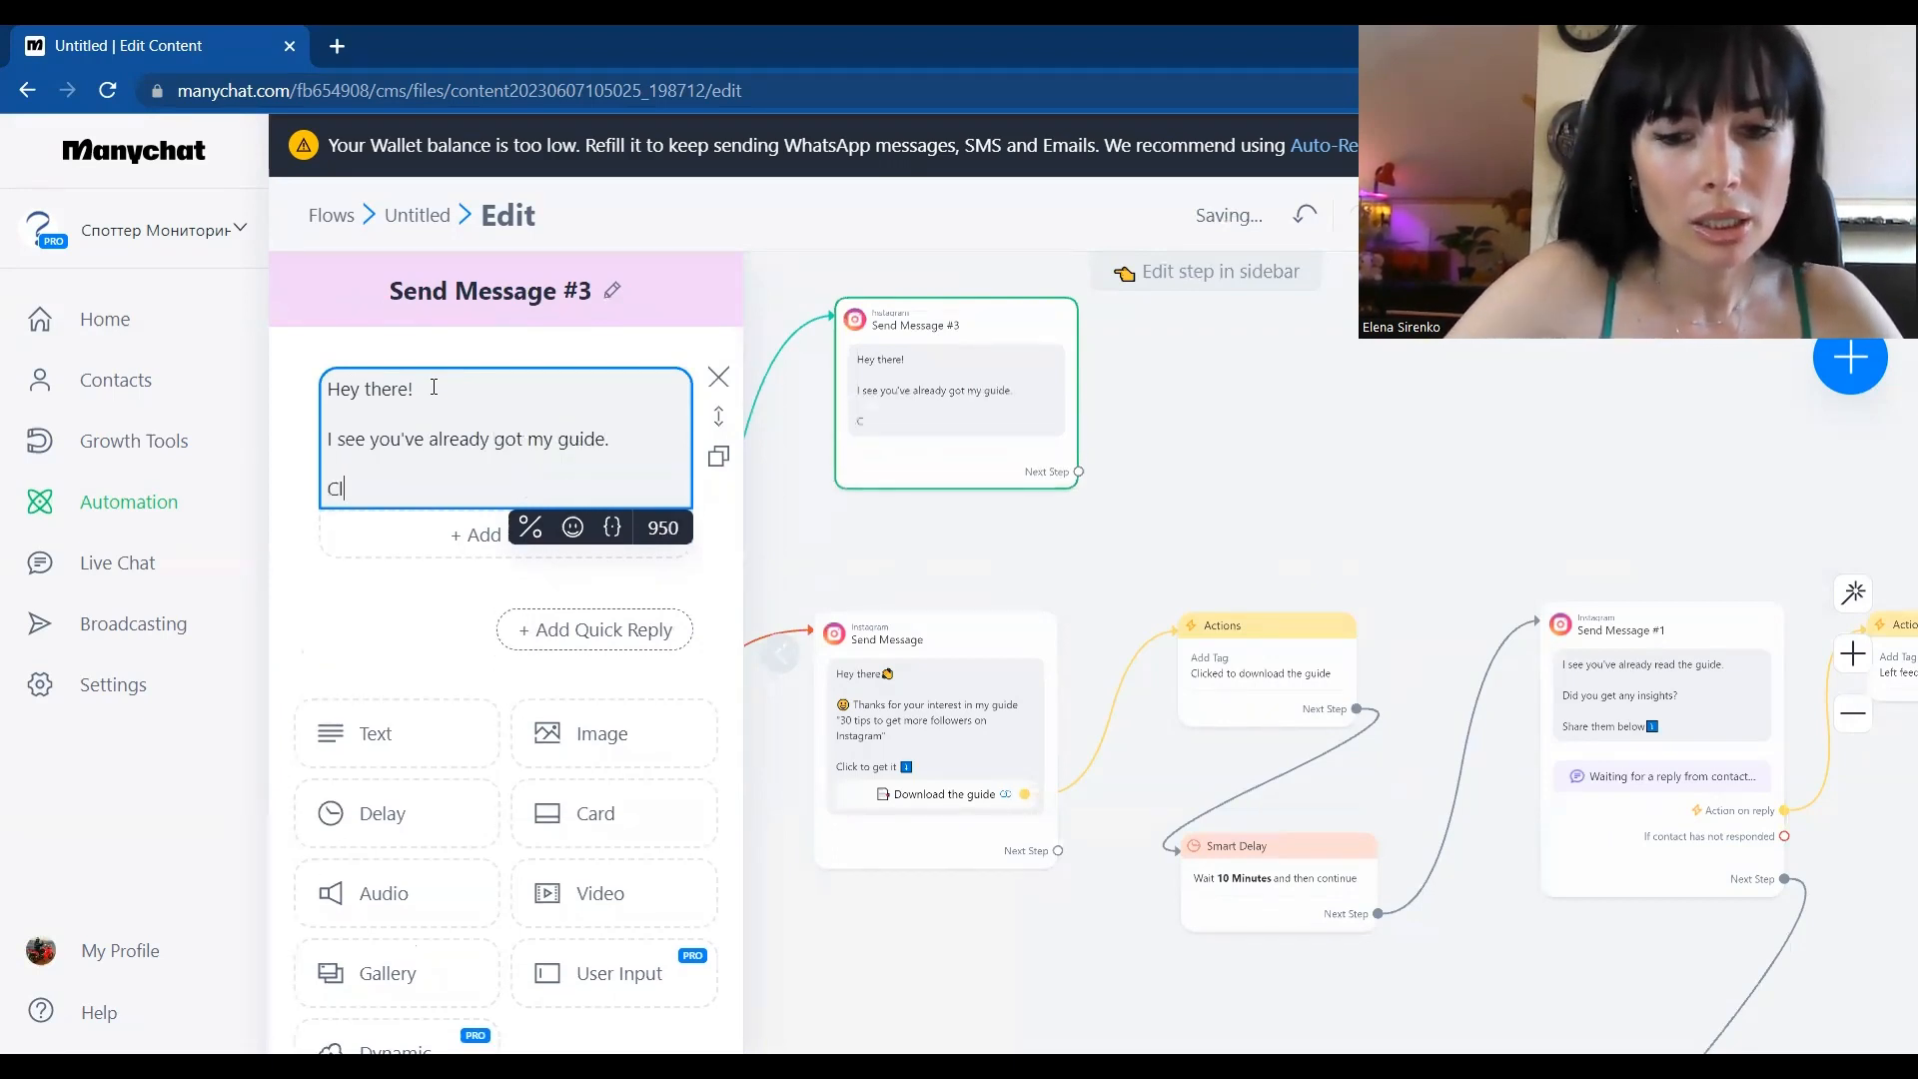
key("BackSpace")
key("BackSpace")
type("Wo")
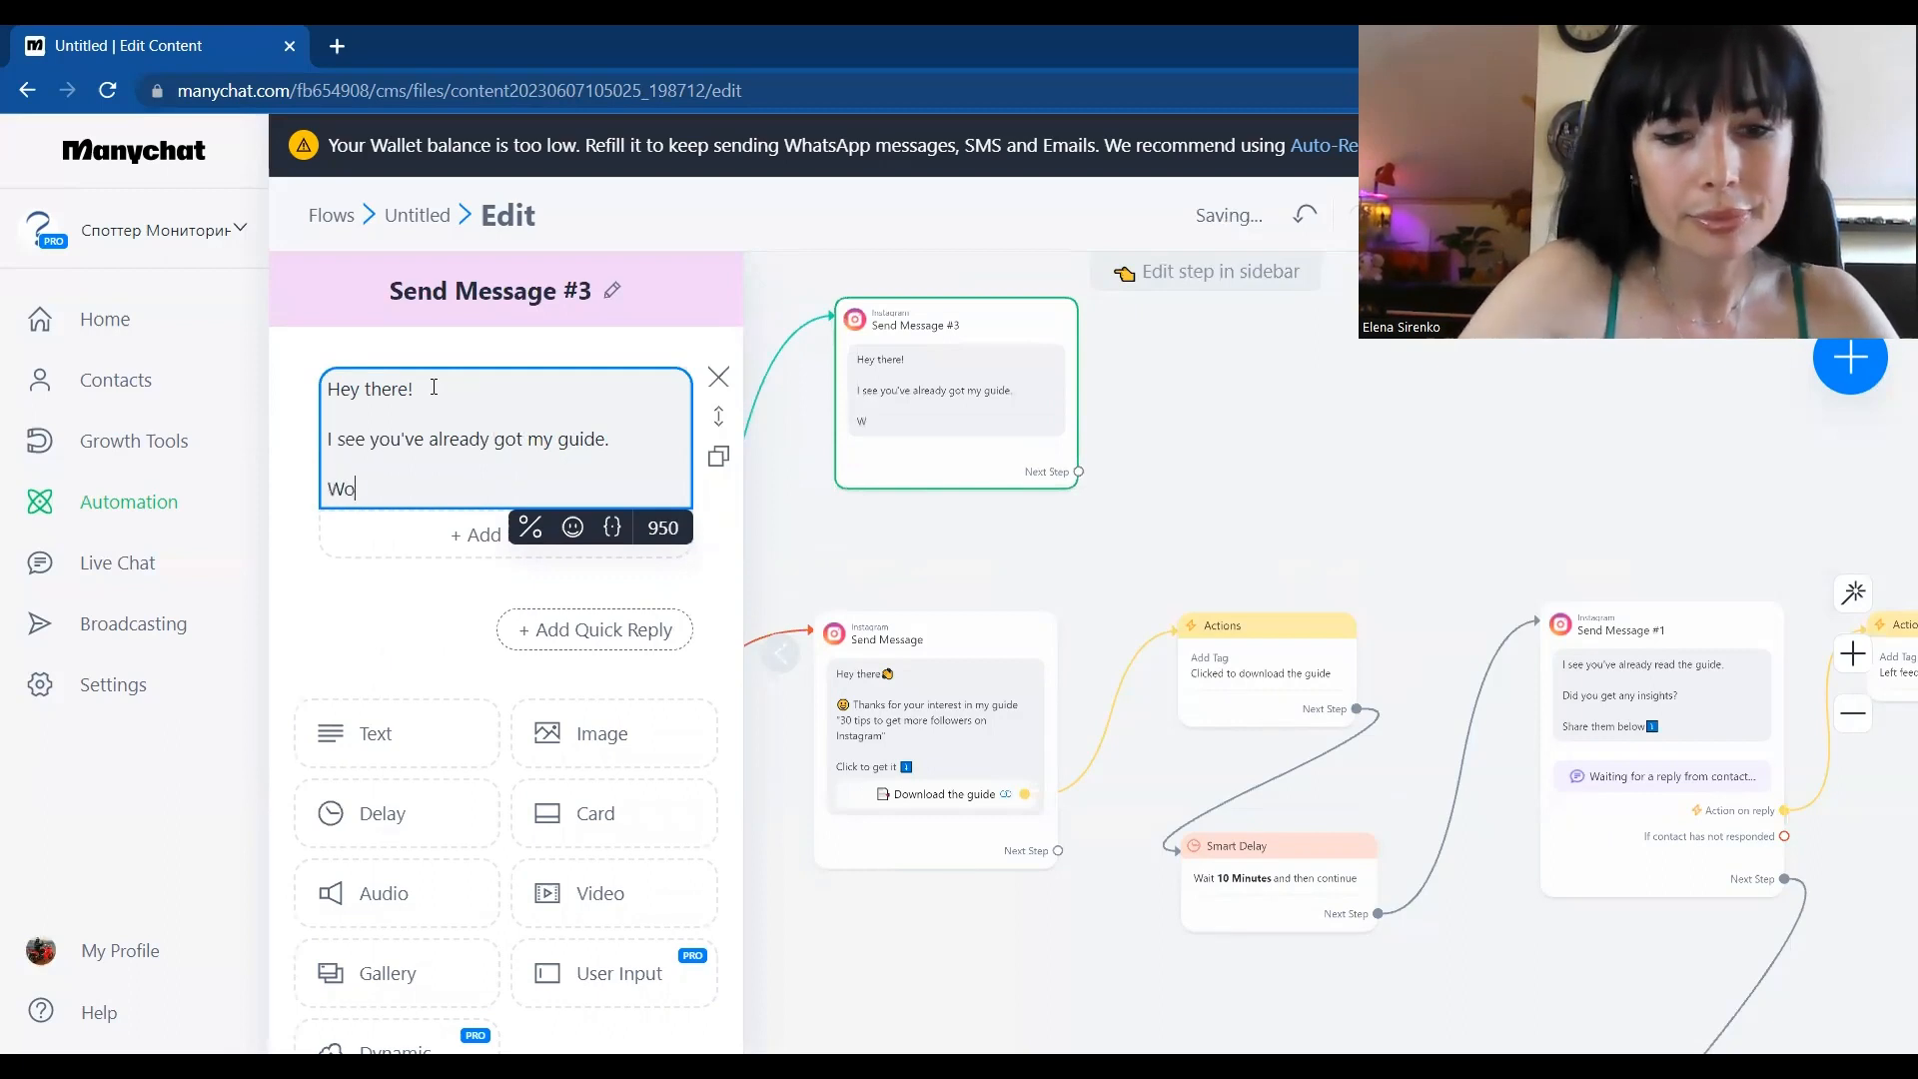
type("uld you like to book the ")
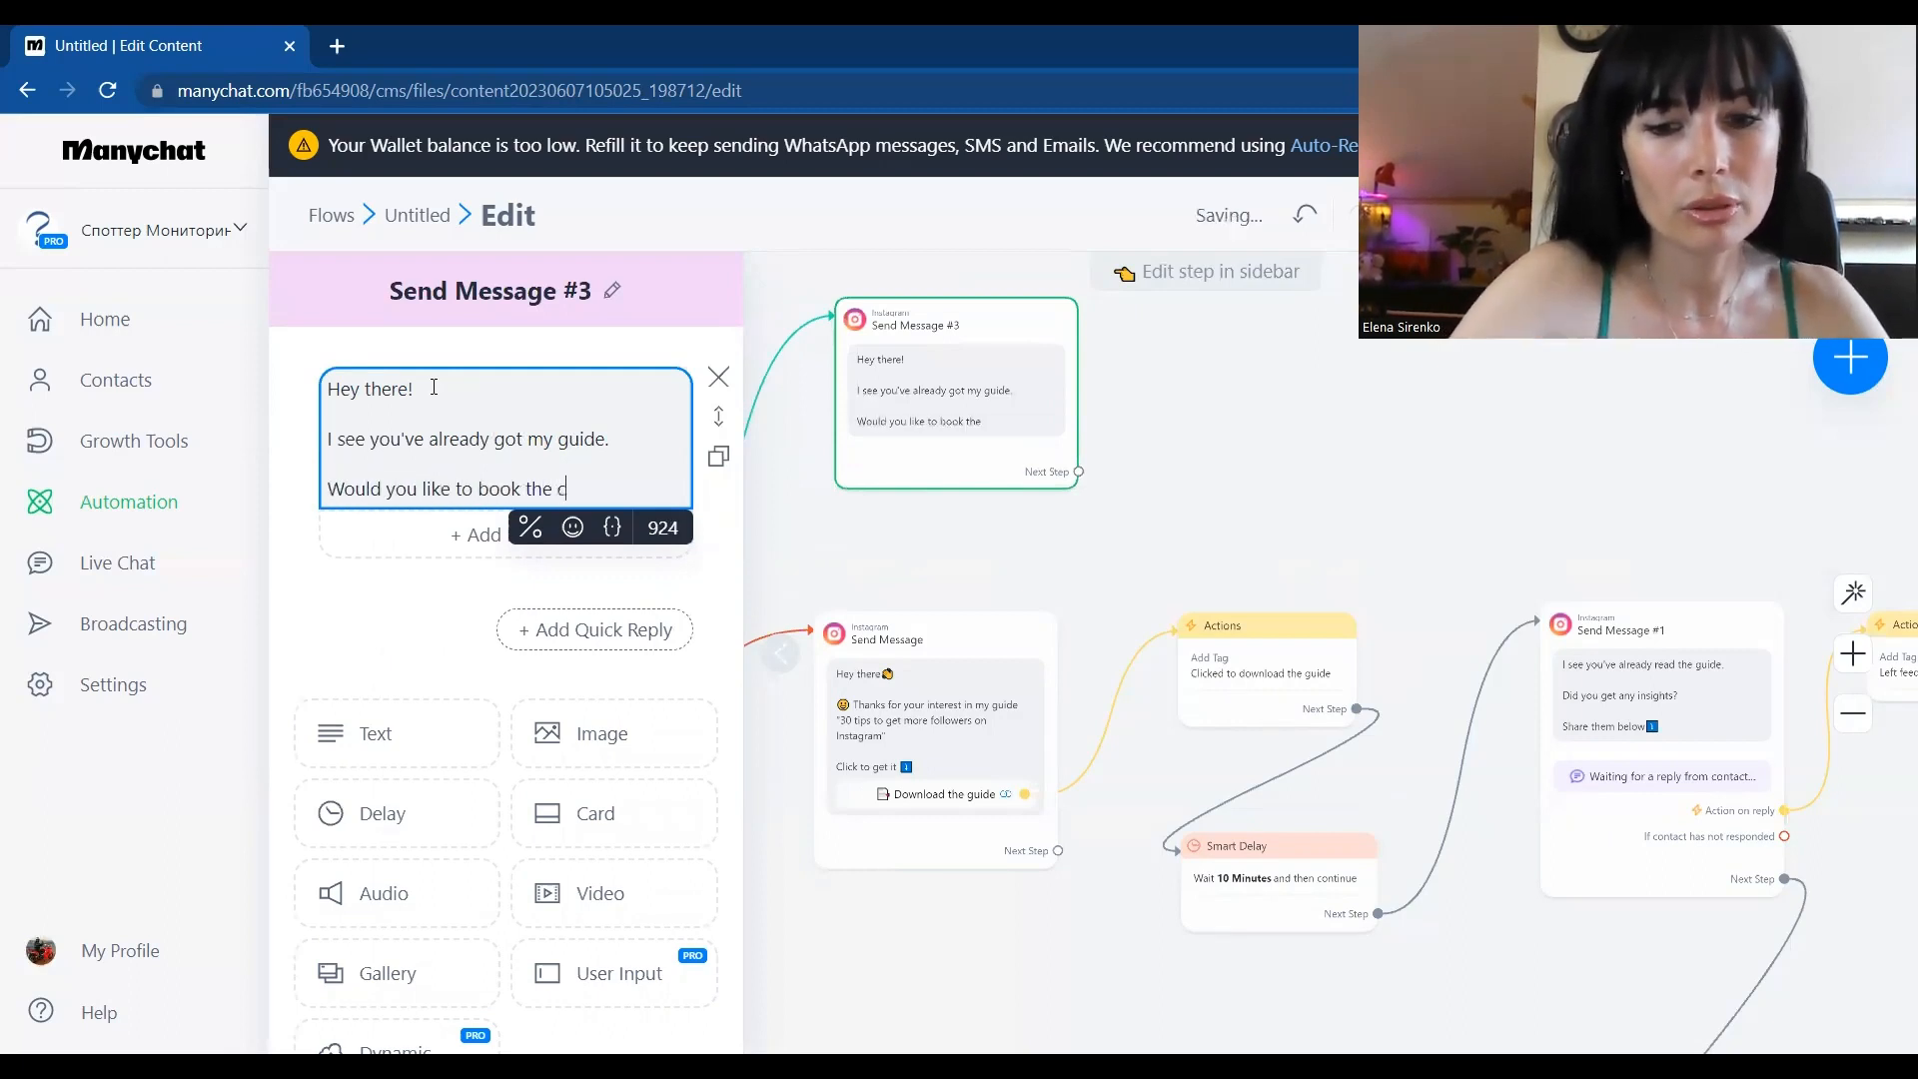
type("call?")
Add a closing paragraph to the message reading "Click below to reserve your spot"
key("Return")
key("Return")
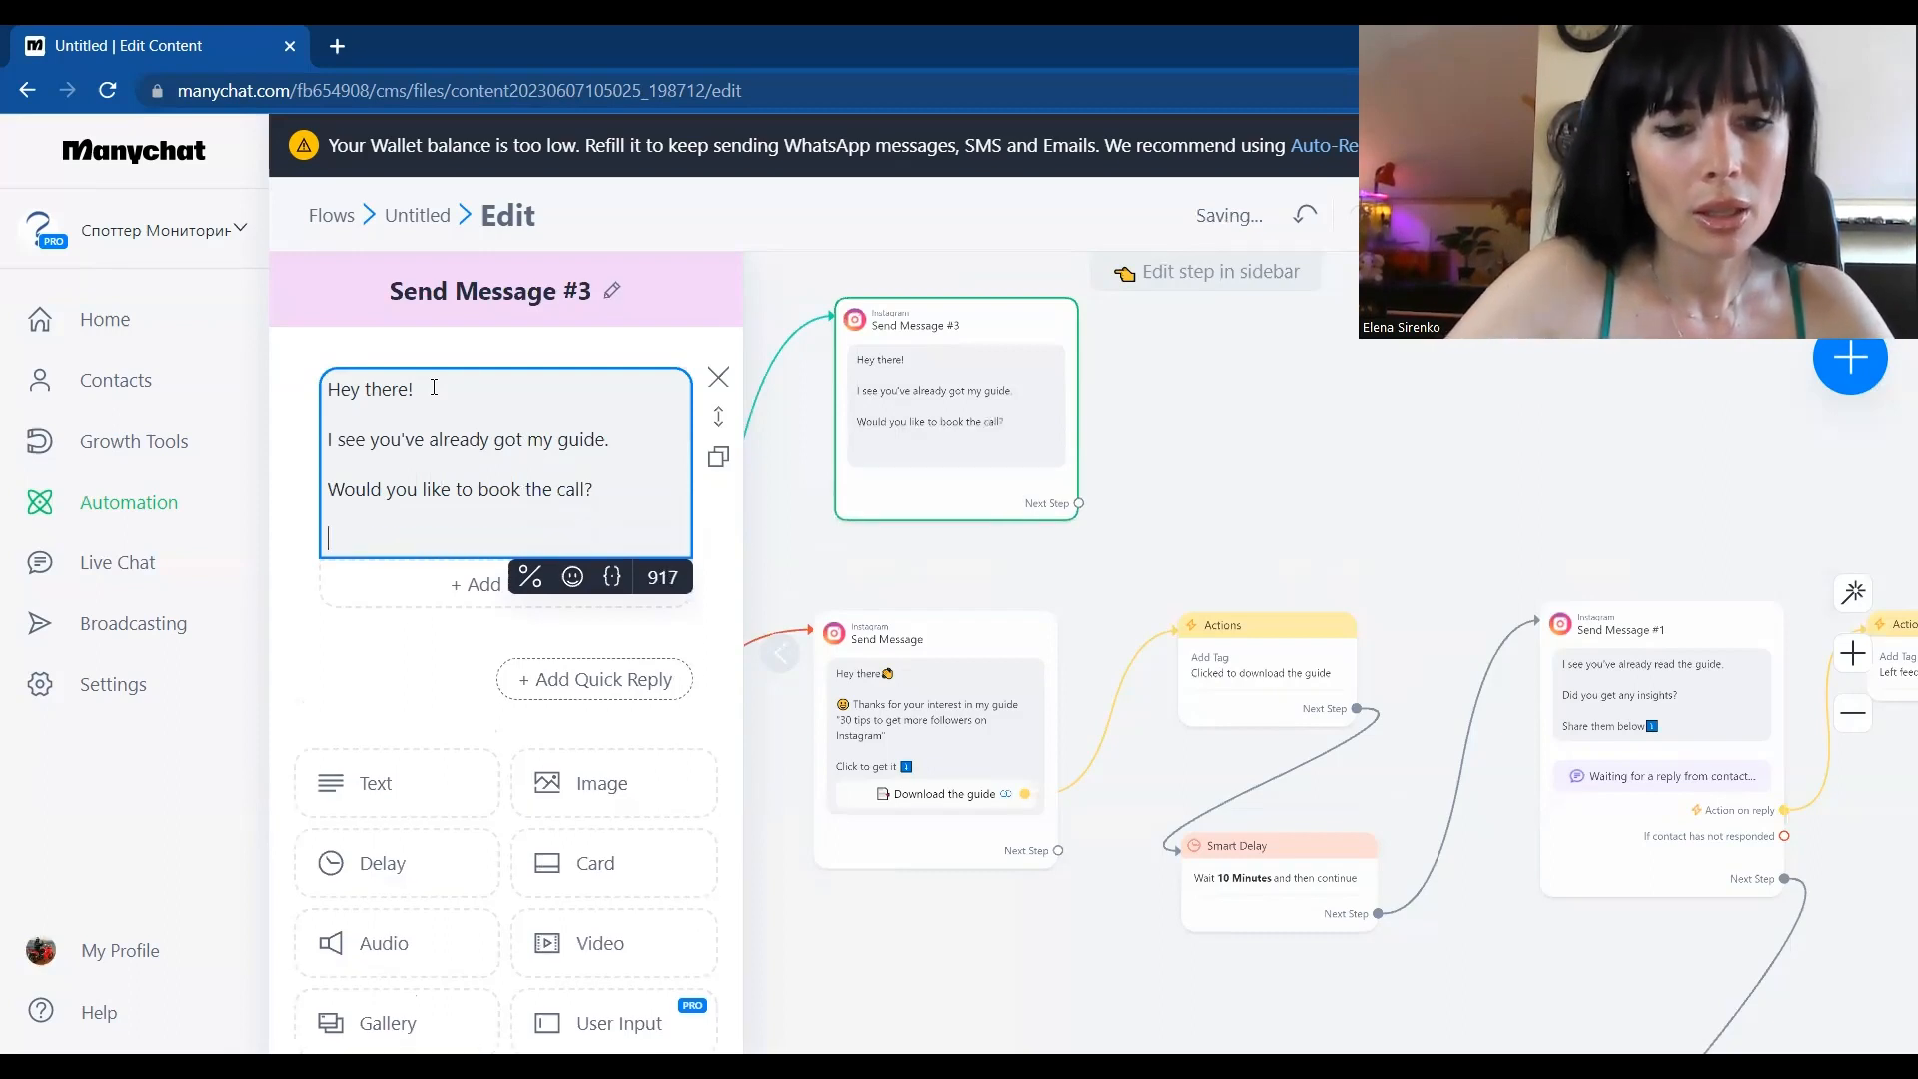
type("Clc")
type("ic")
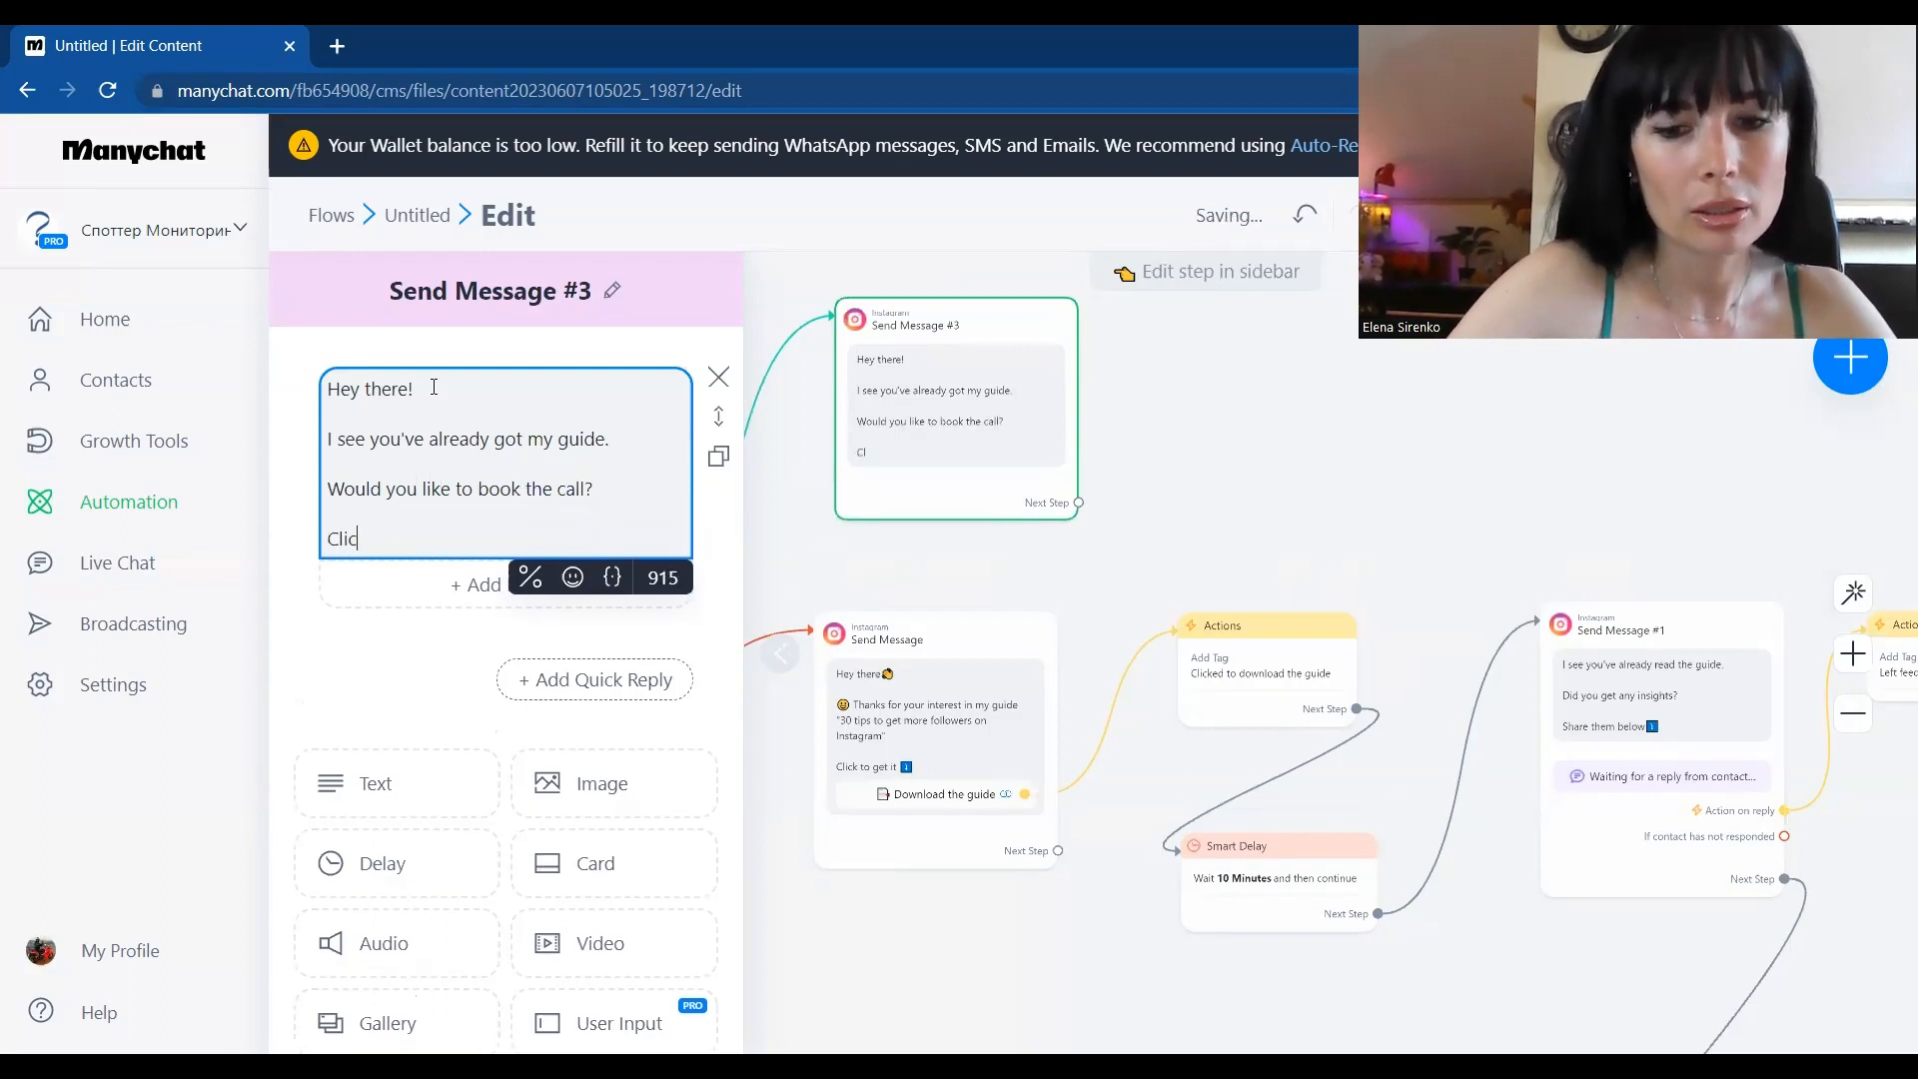
type("k below to")
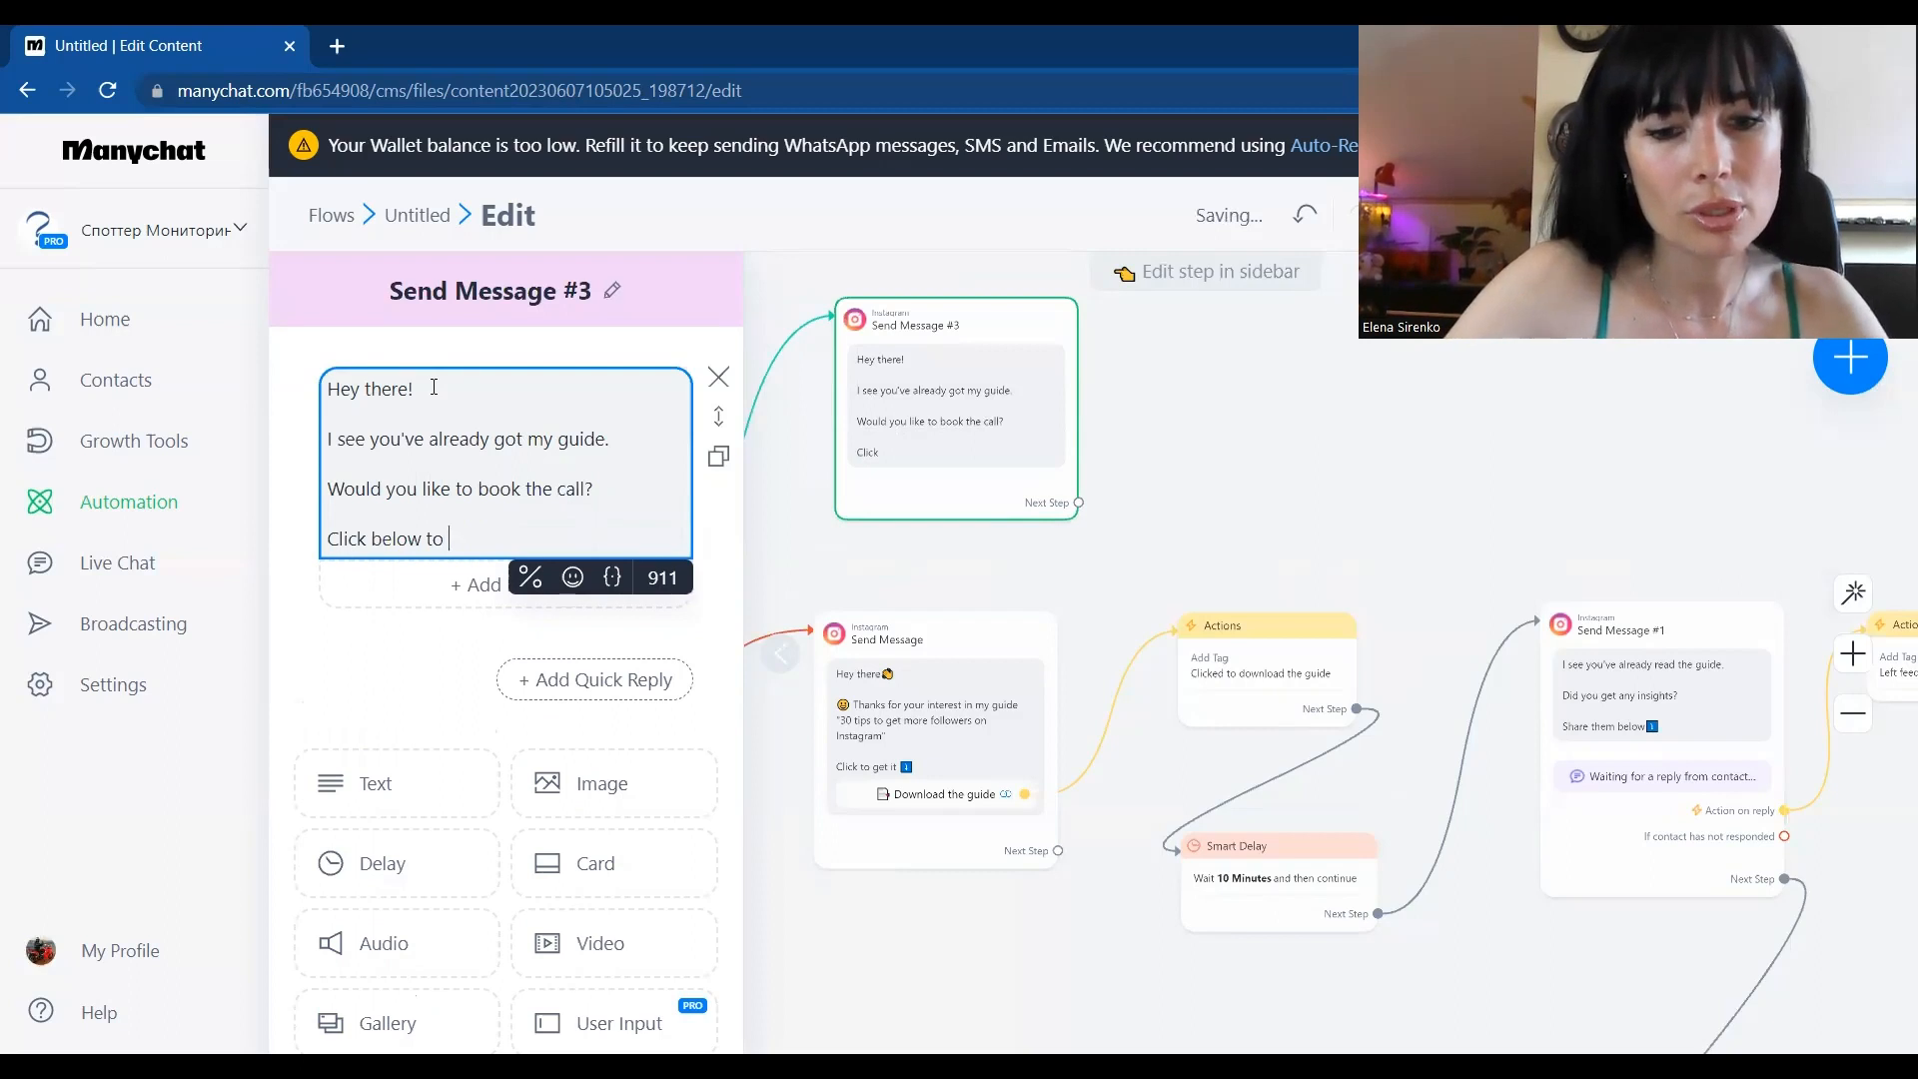
type(" reserve")
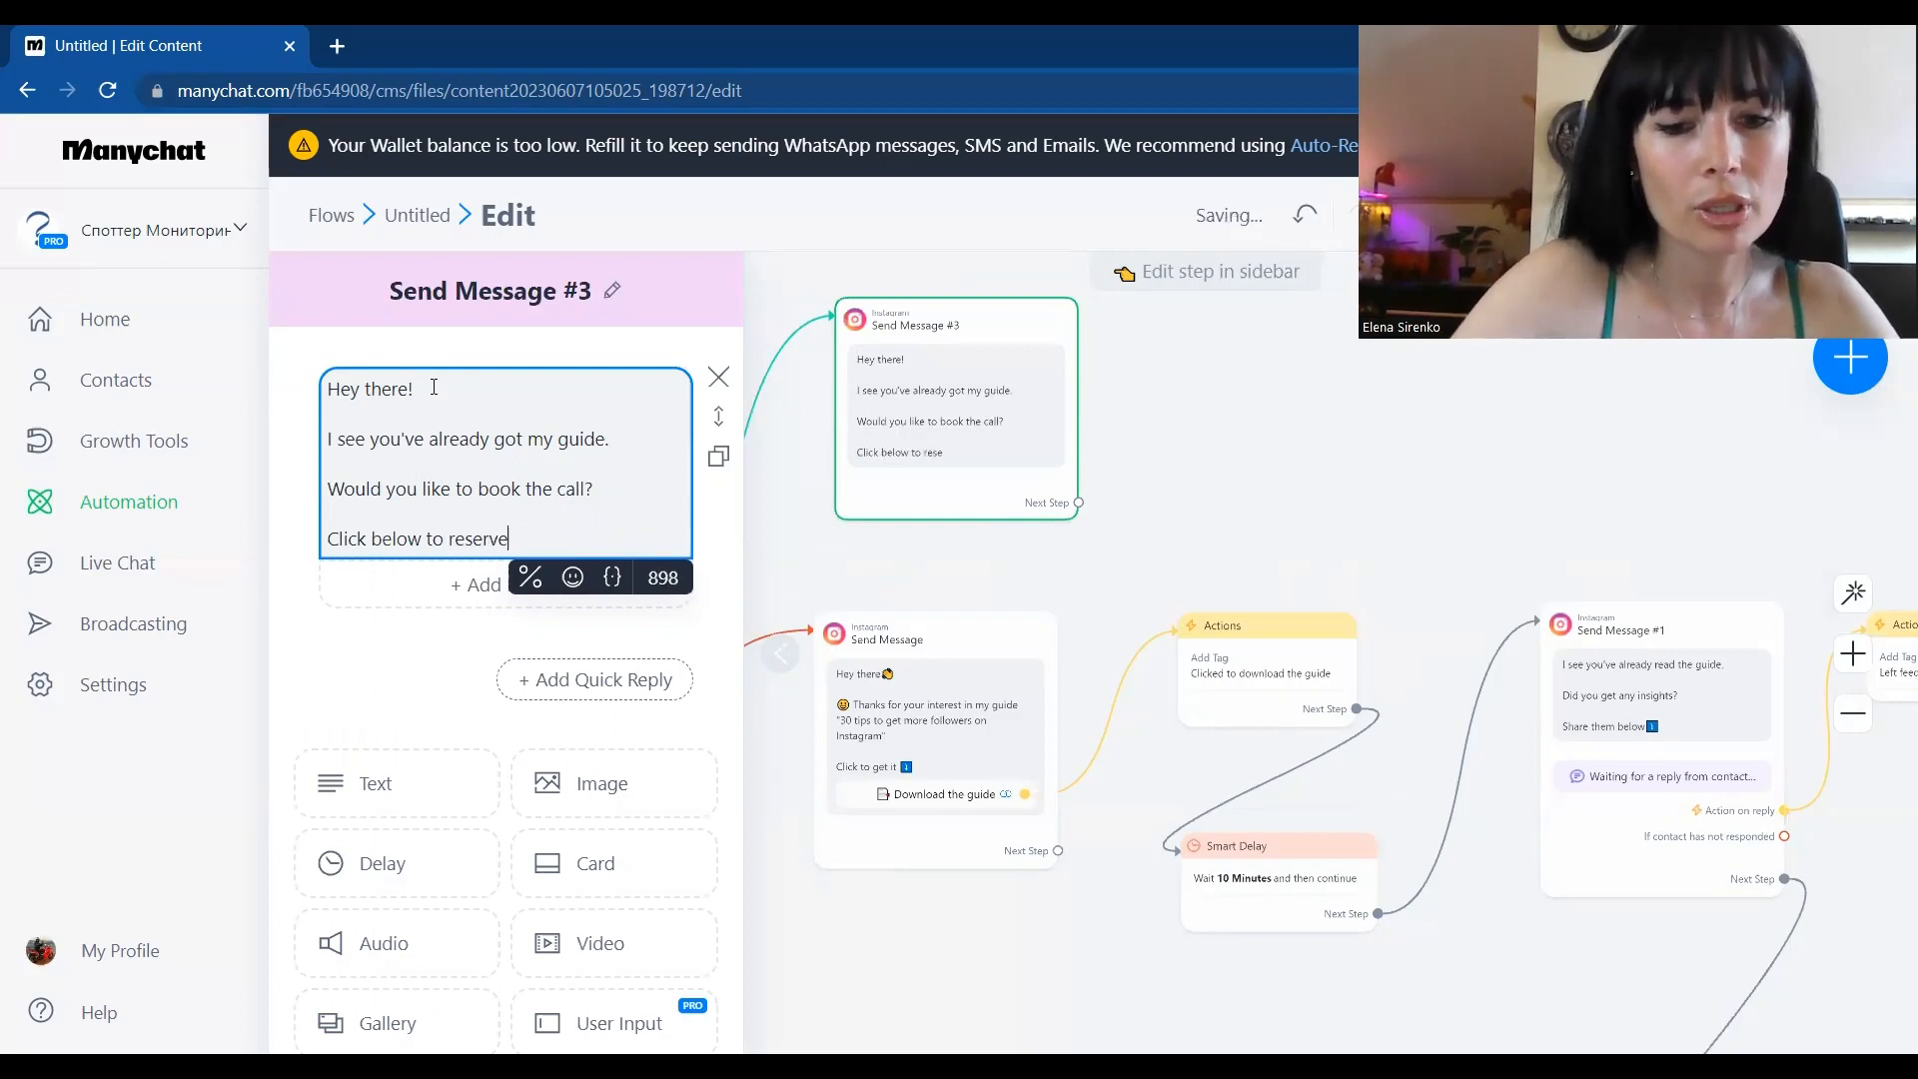
type(" your sp")
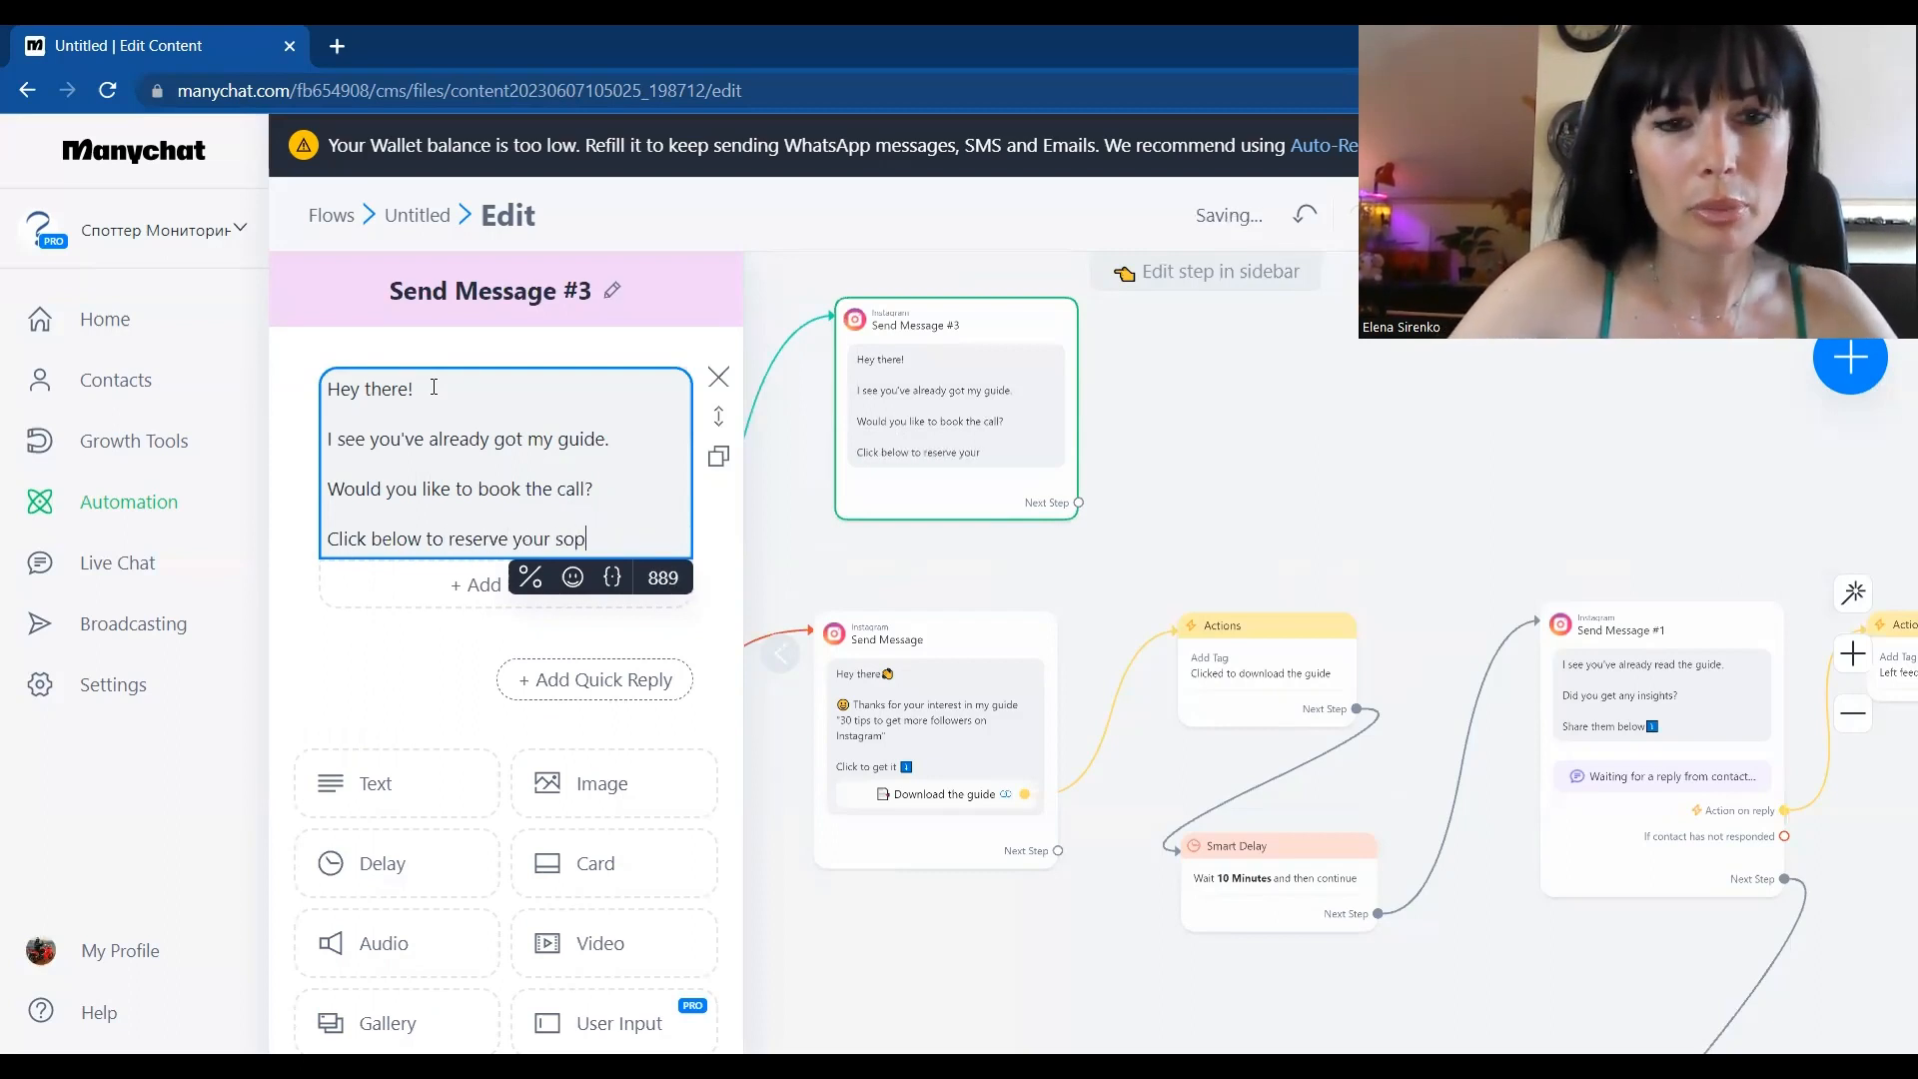
type("ot")
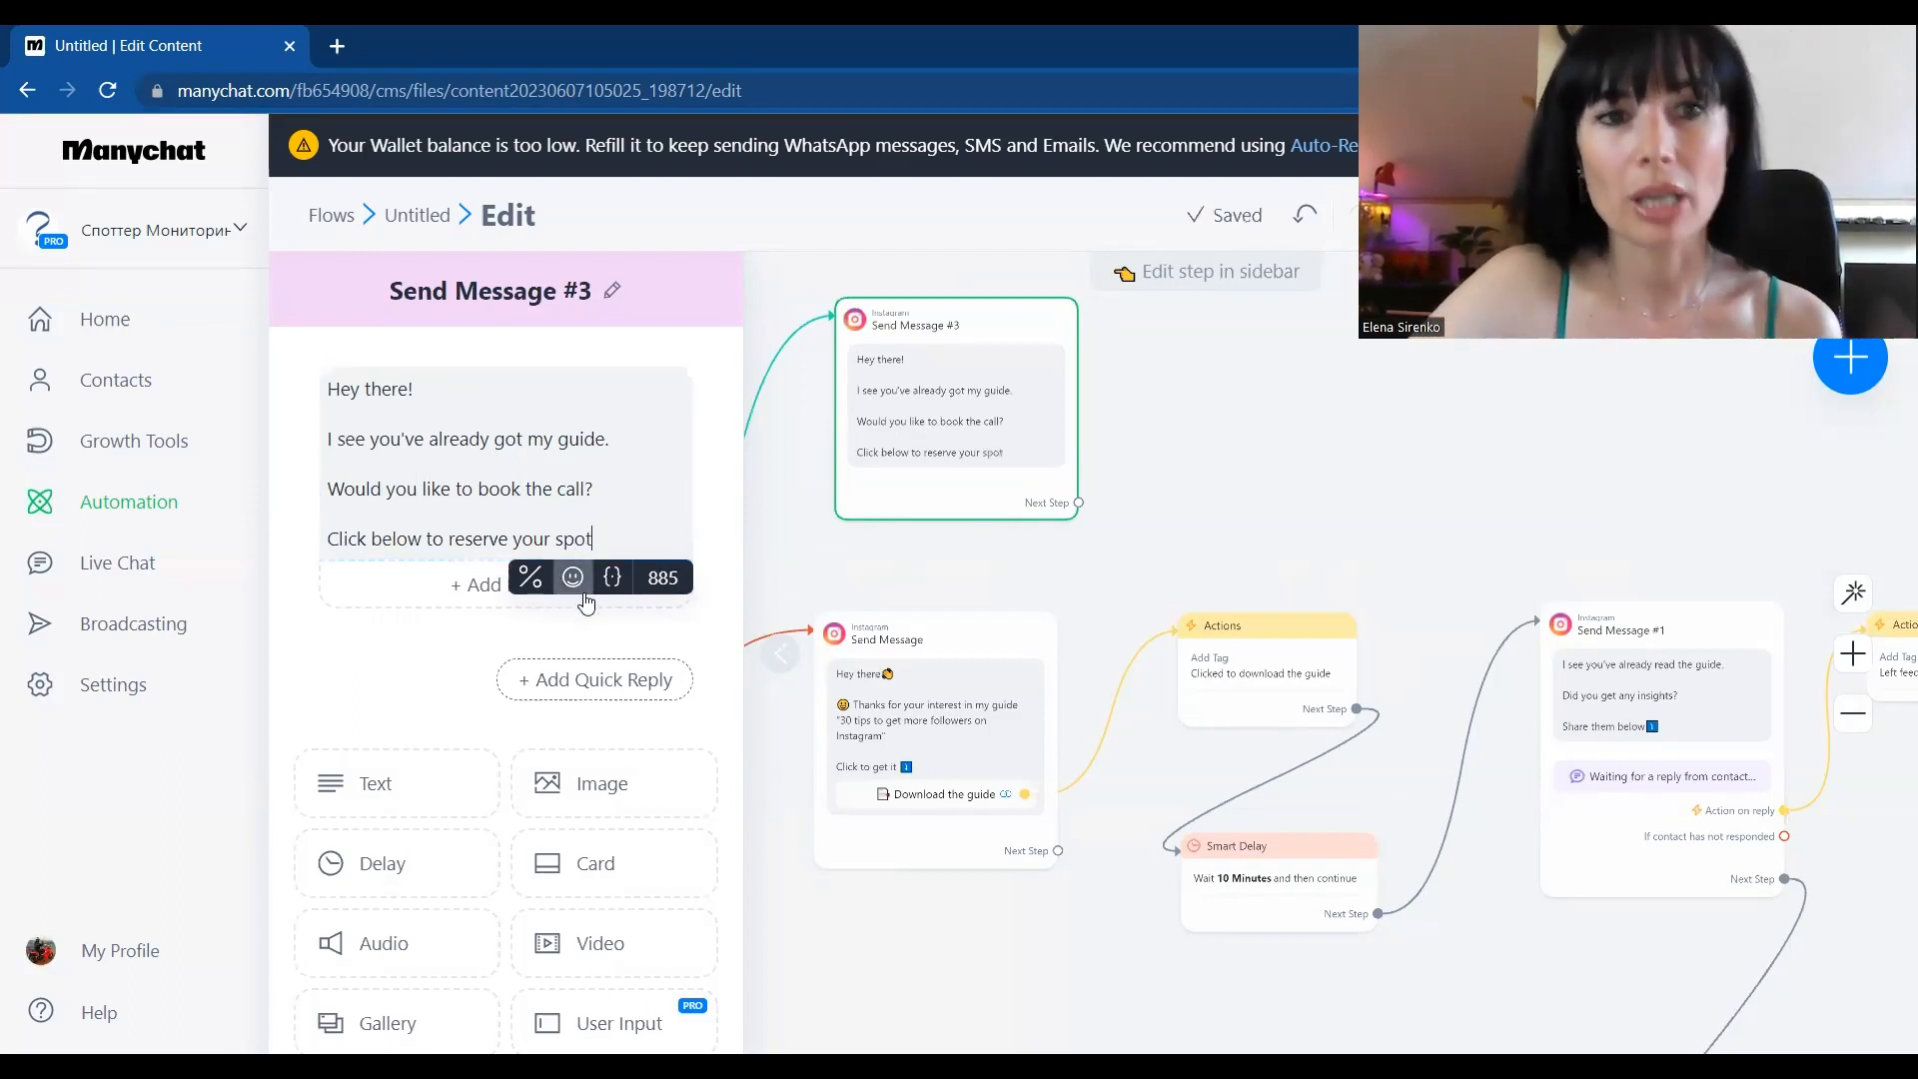
Replace the exclamation mark after "Hey there" with a waving hand emoji and end the last line with a down arrow emoji
key("BackSpace")
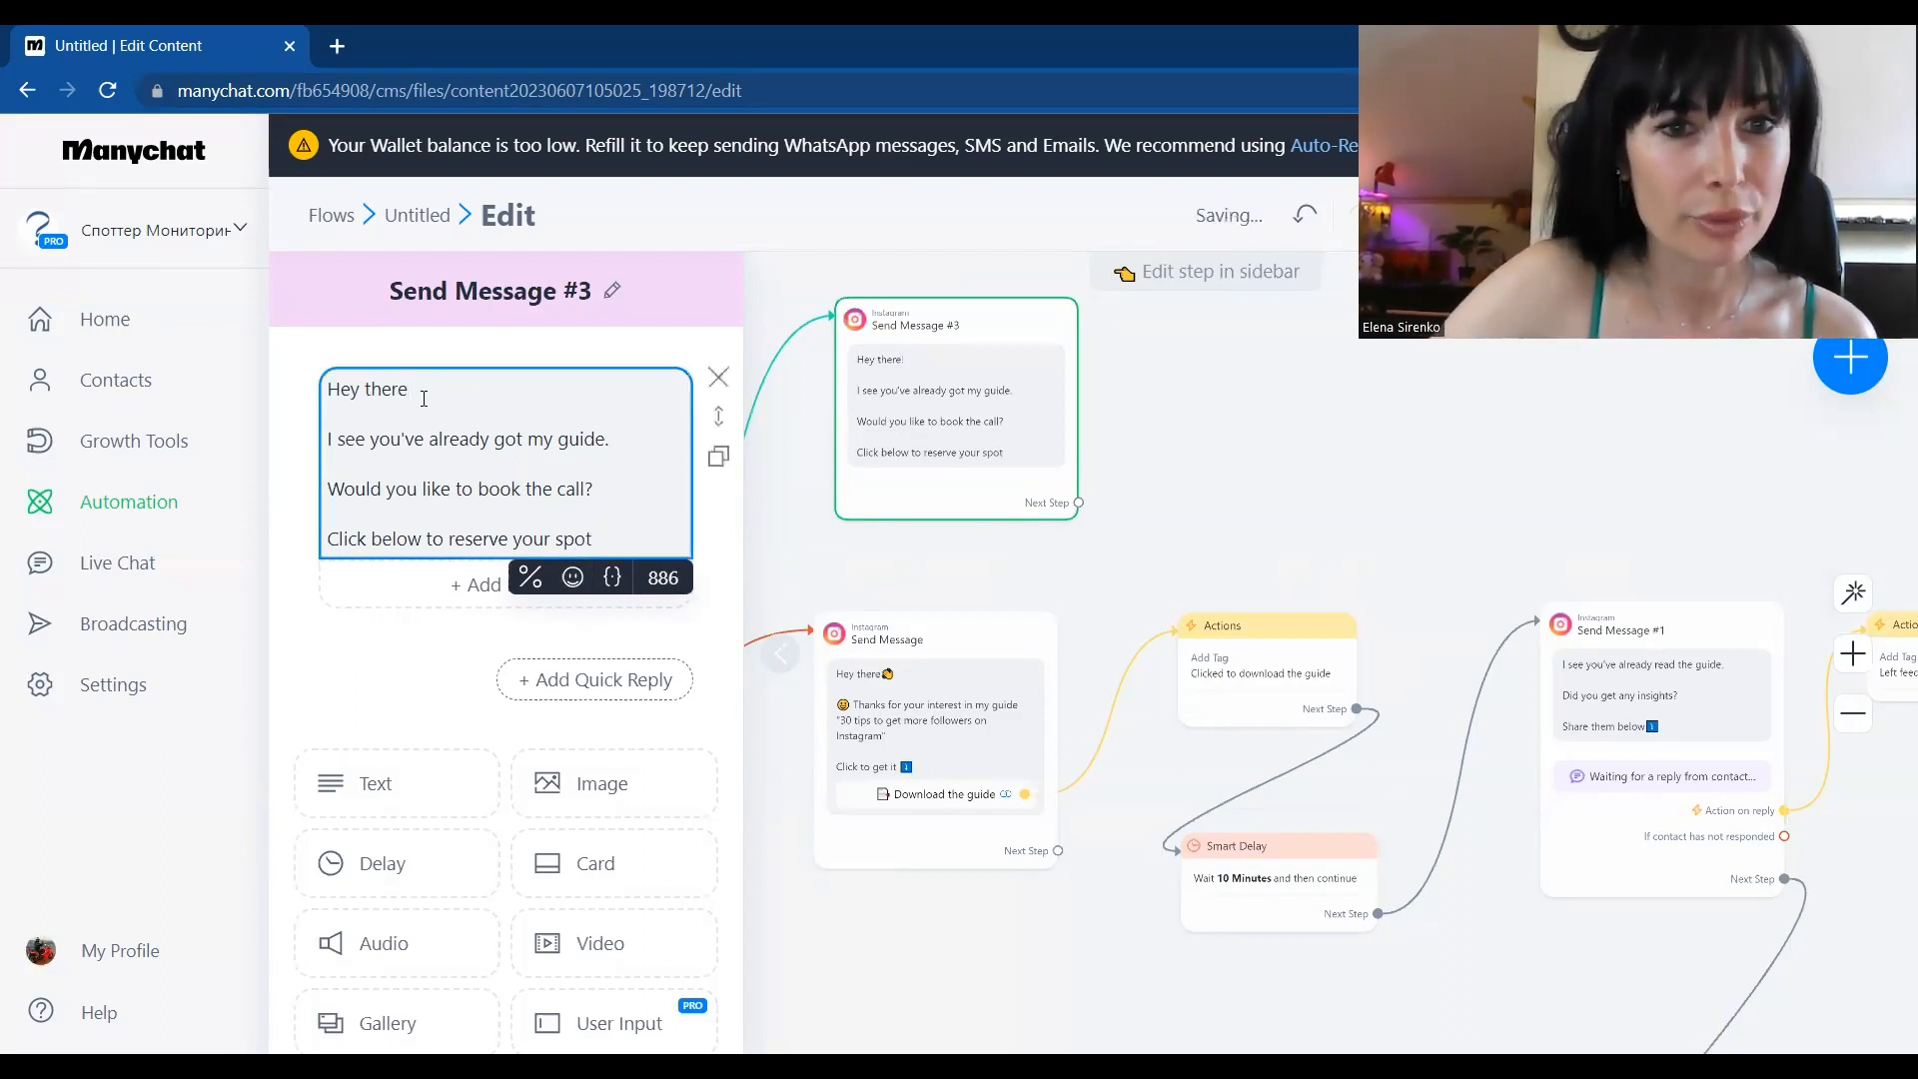
left_click(571, 579)
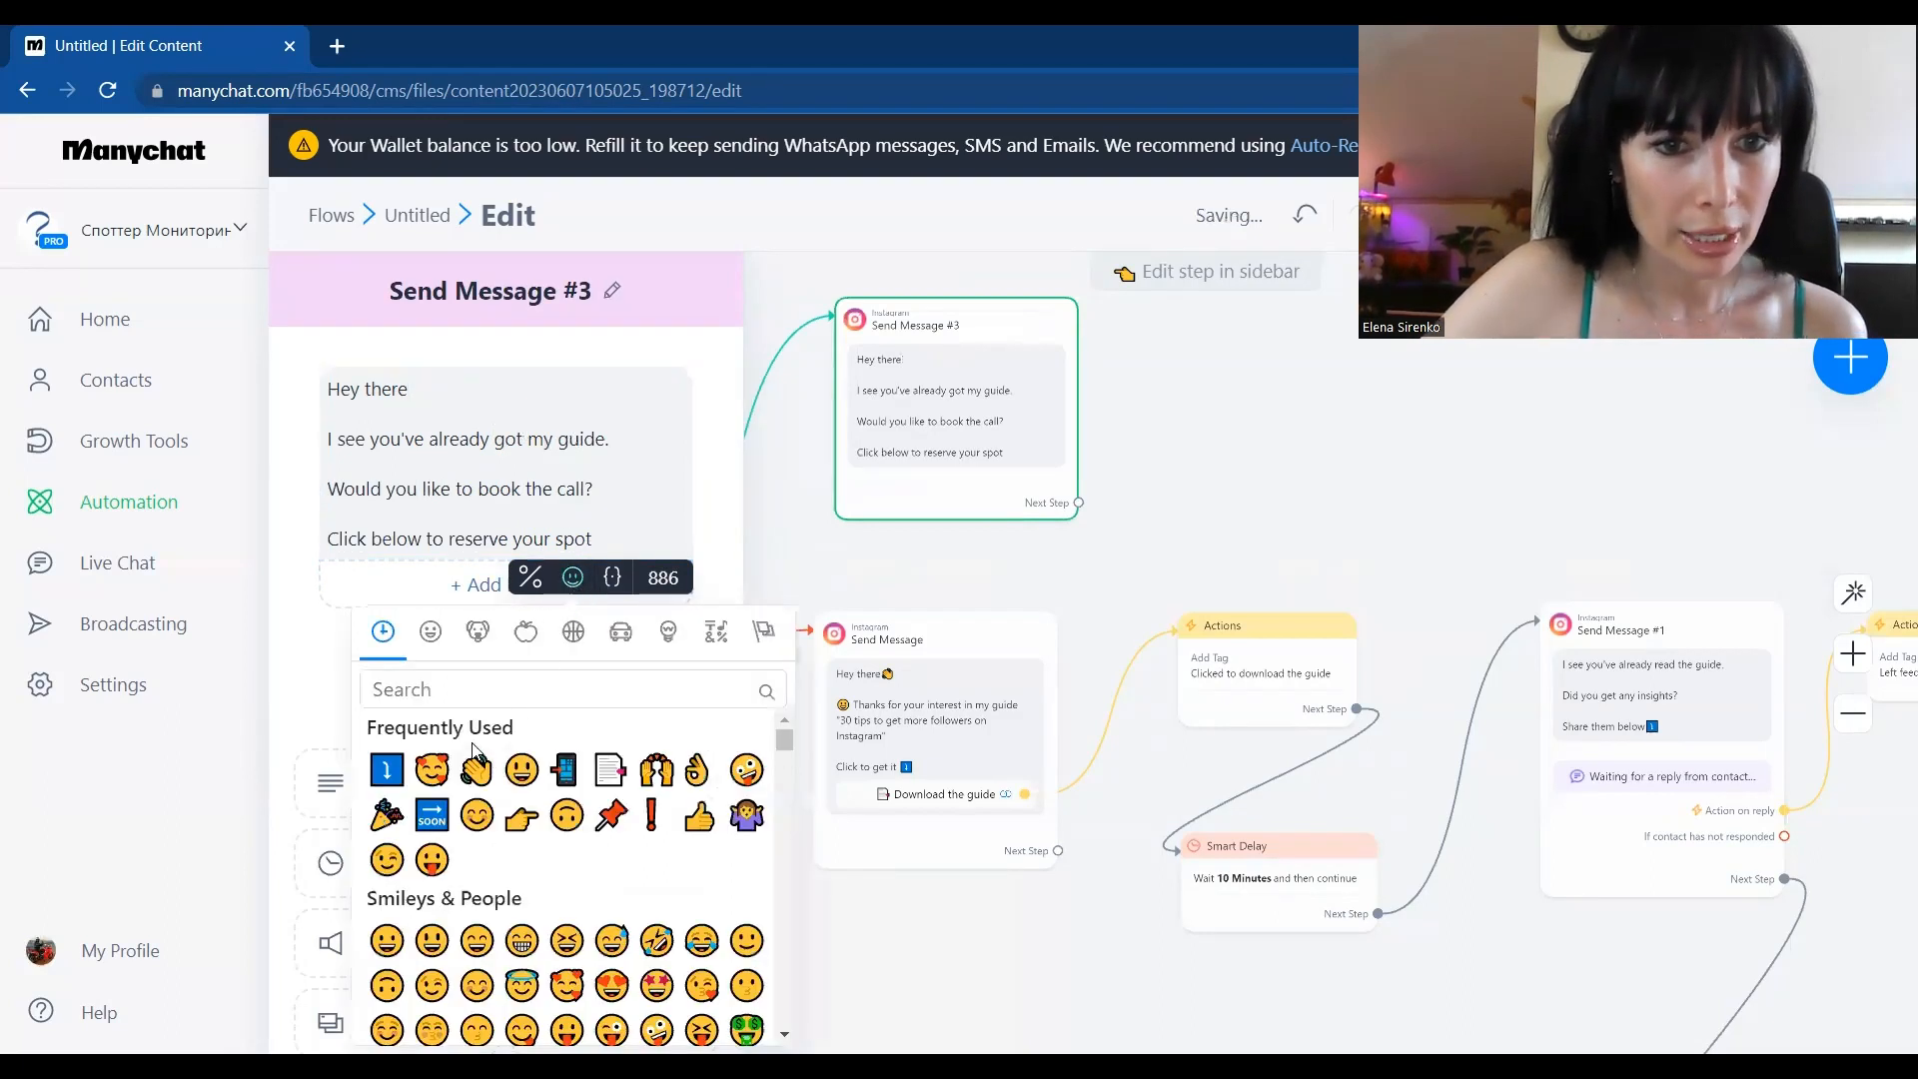
left_click(476, 769)
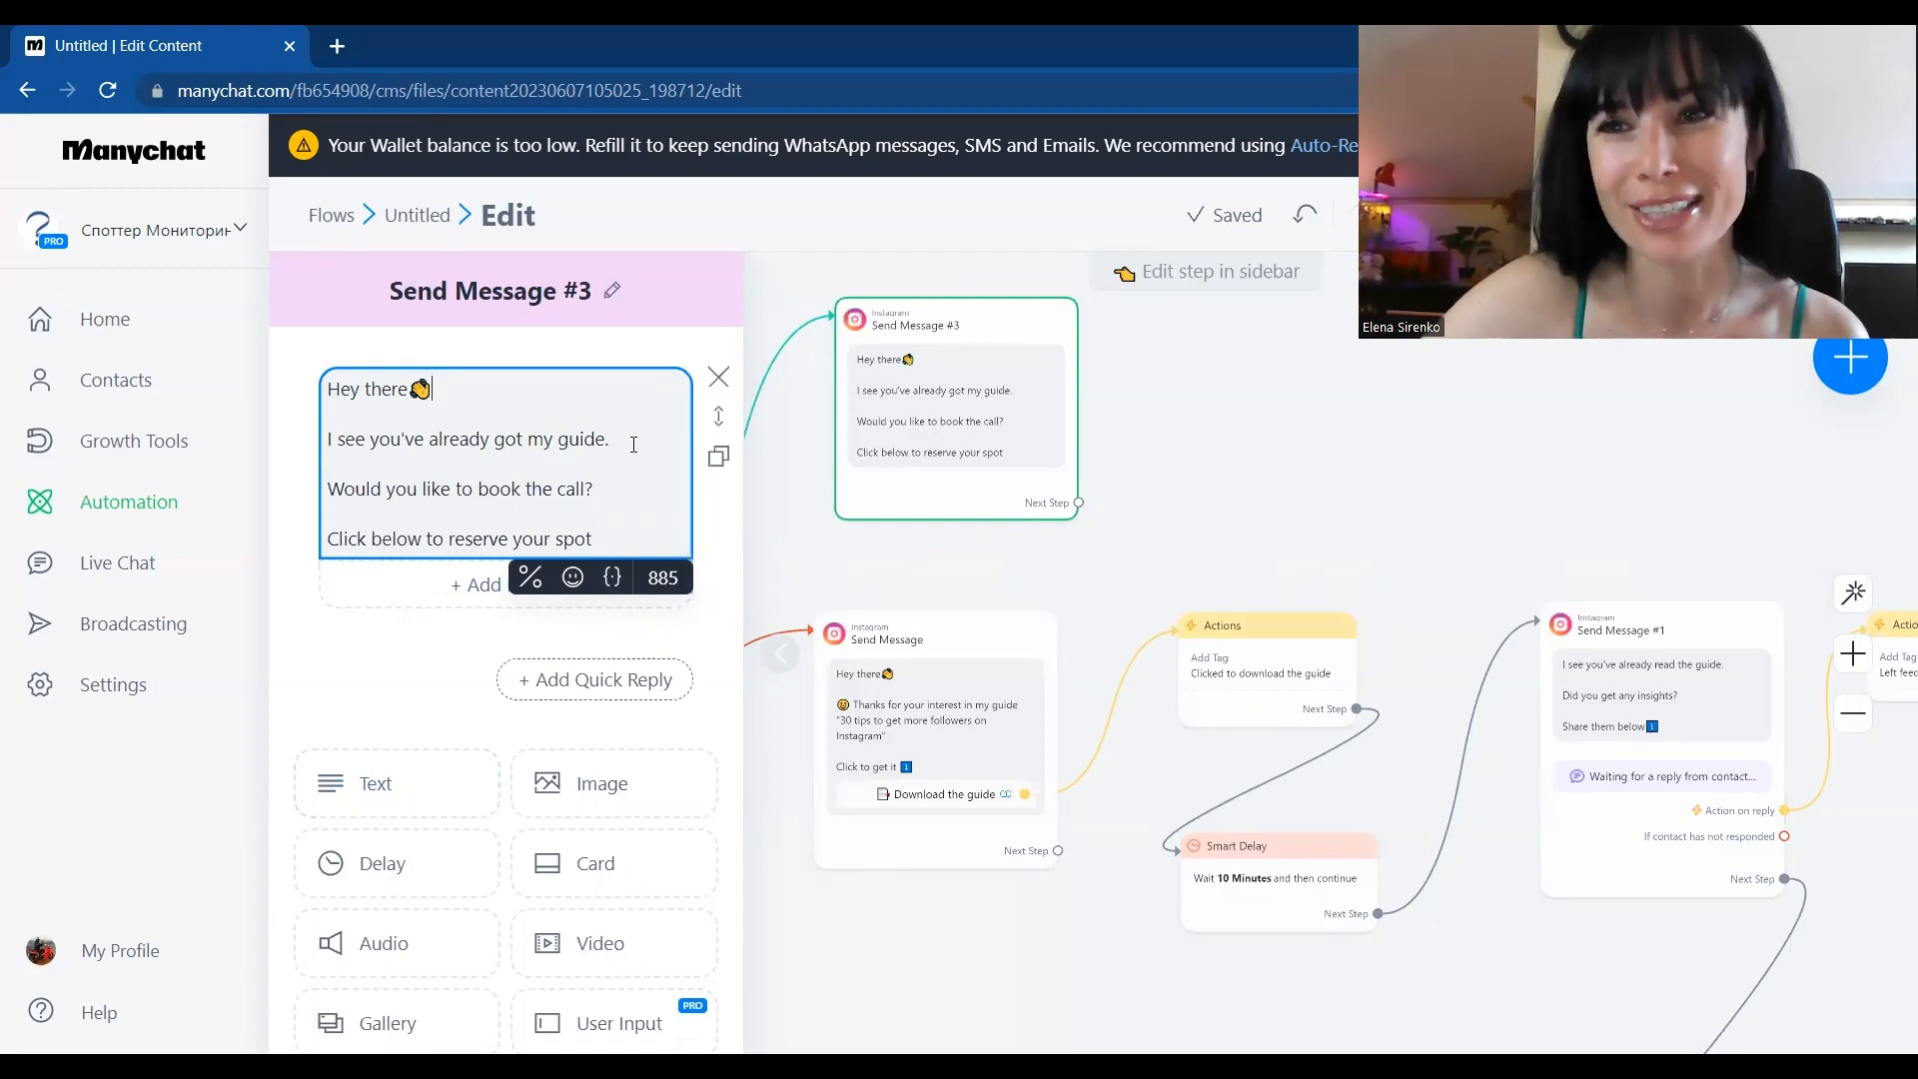
left_click(572, 578)
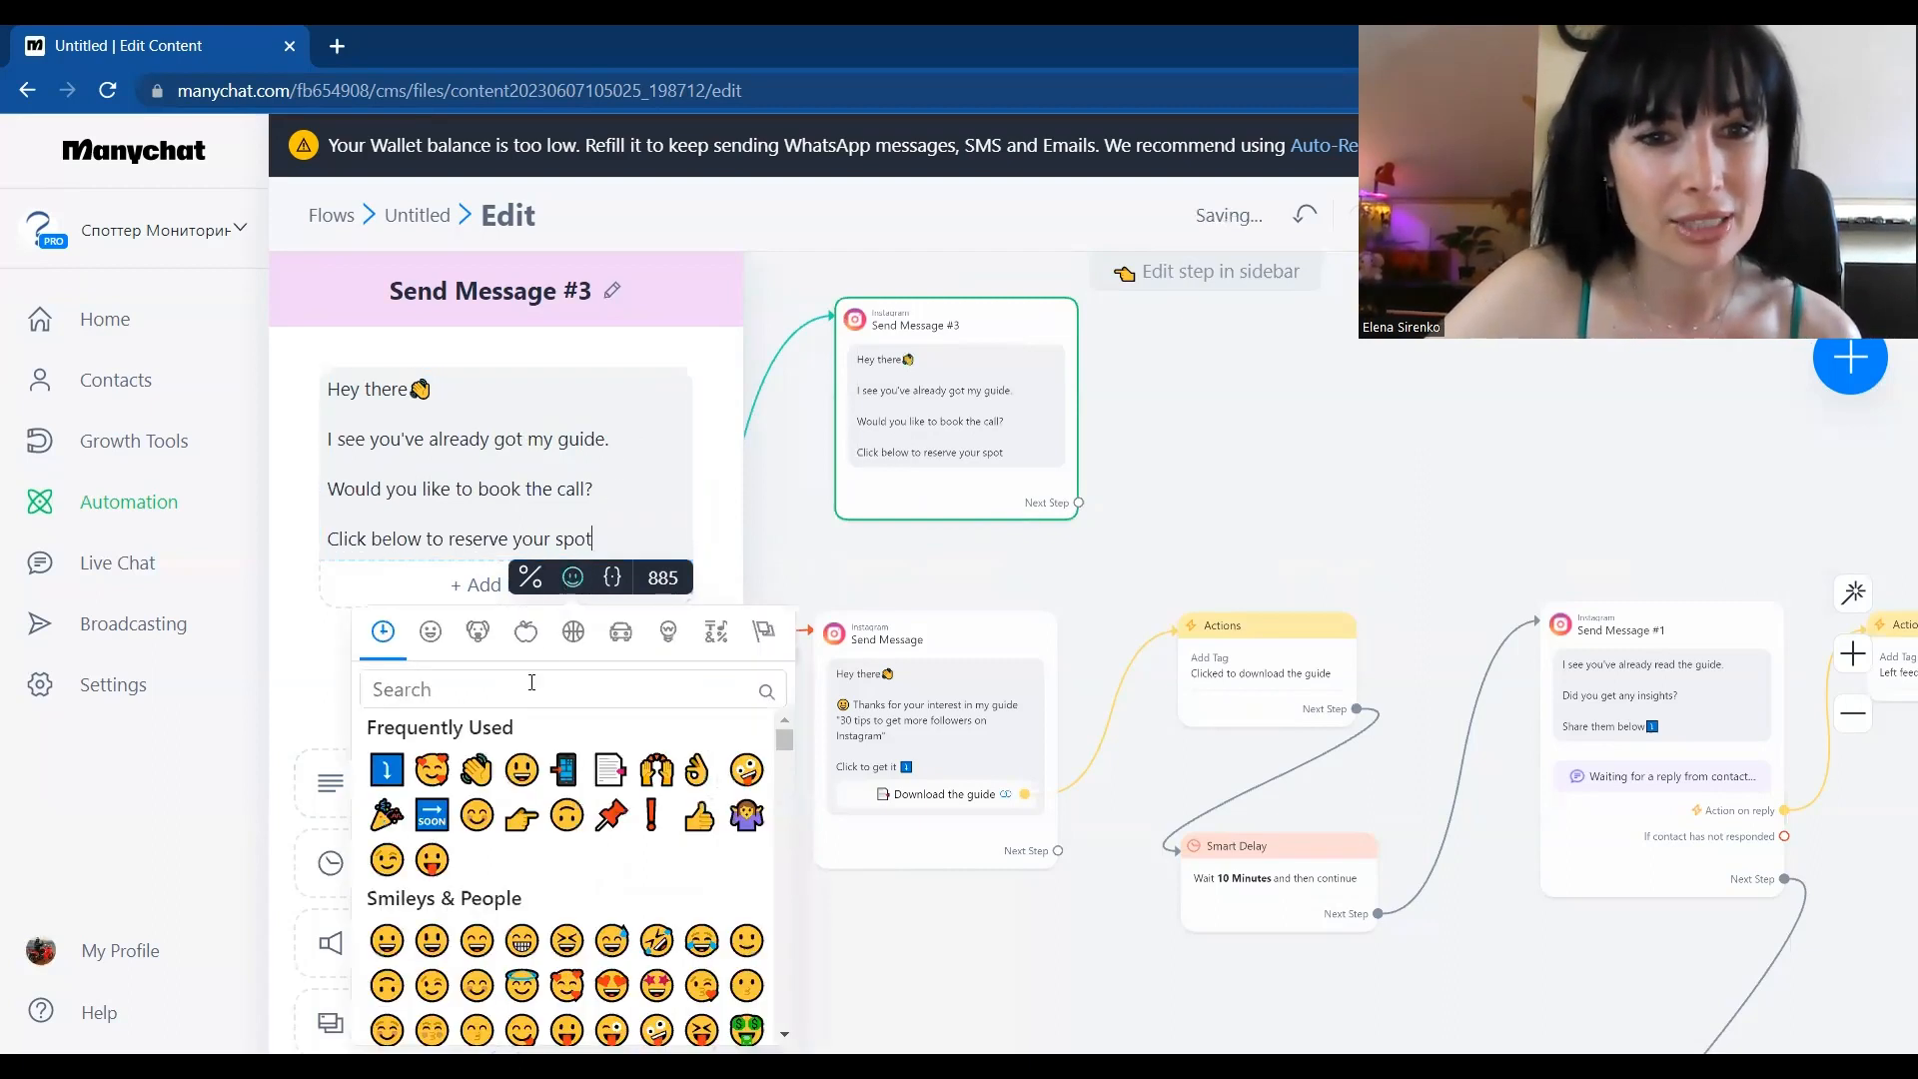
left_click(386, 784)
left_click(499, 584)
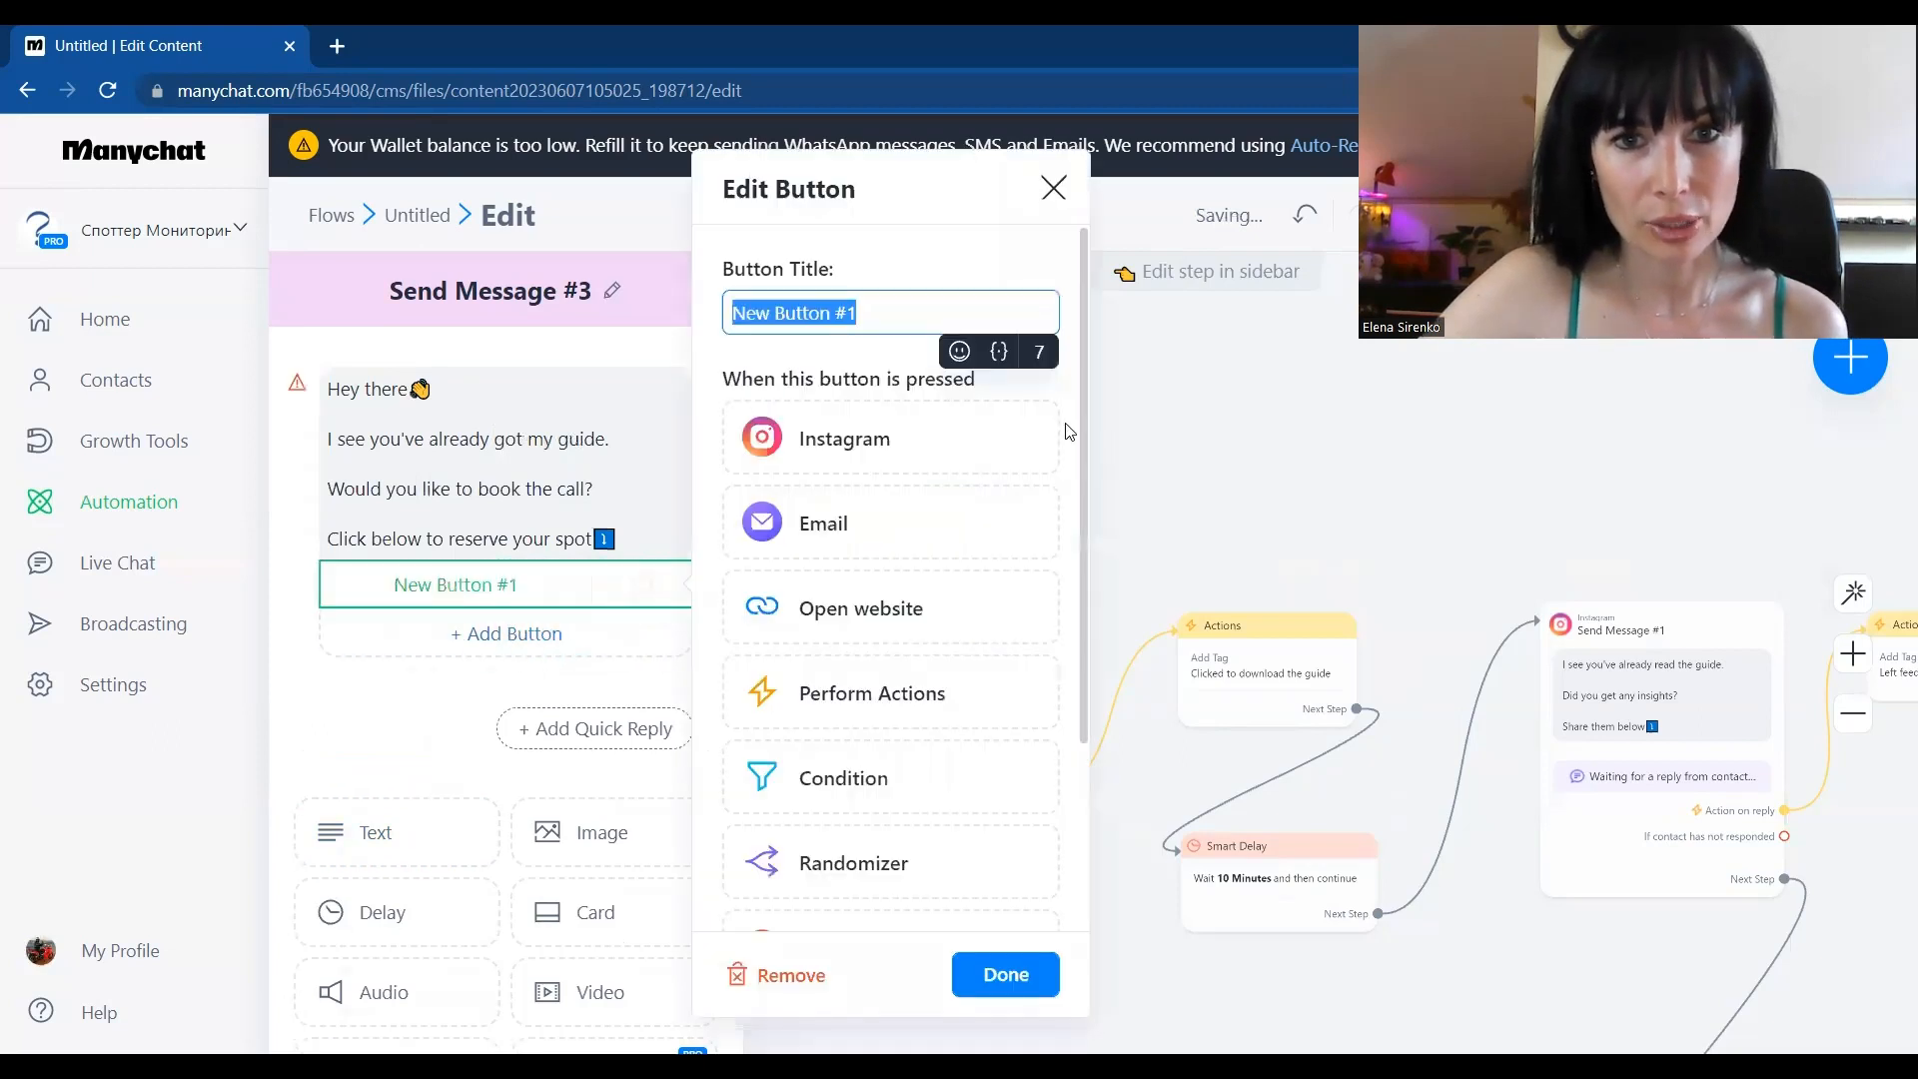
left_click(861, 611)
left_click(785, 680)
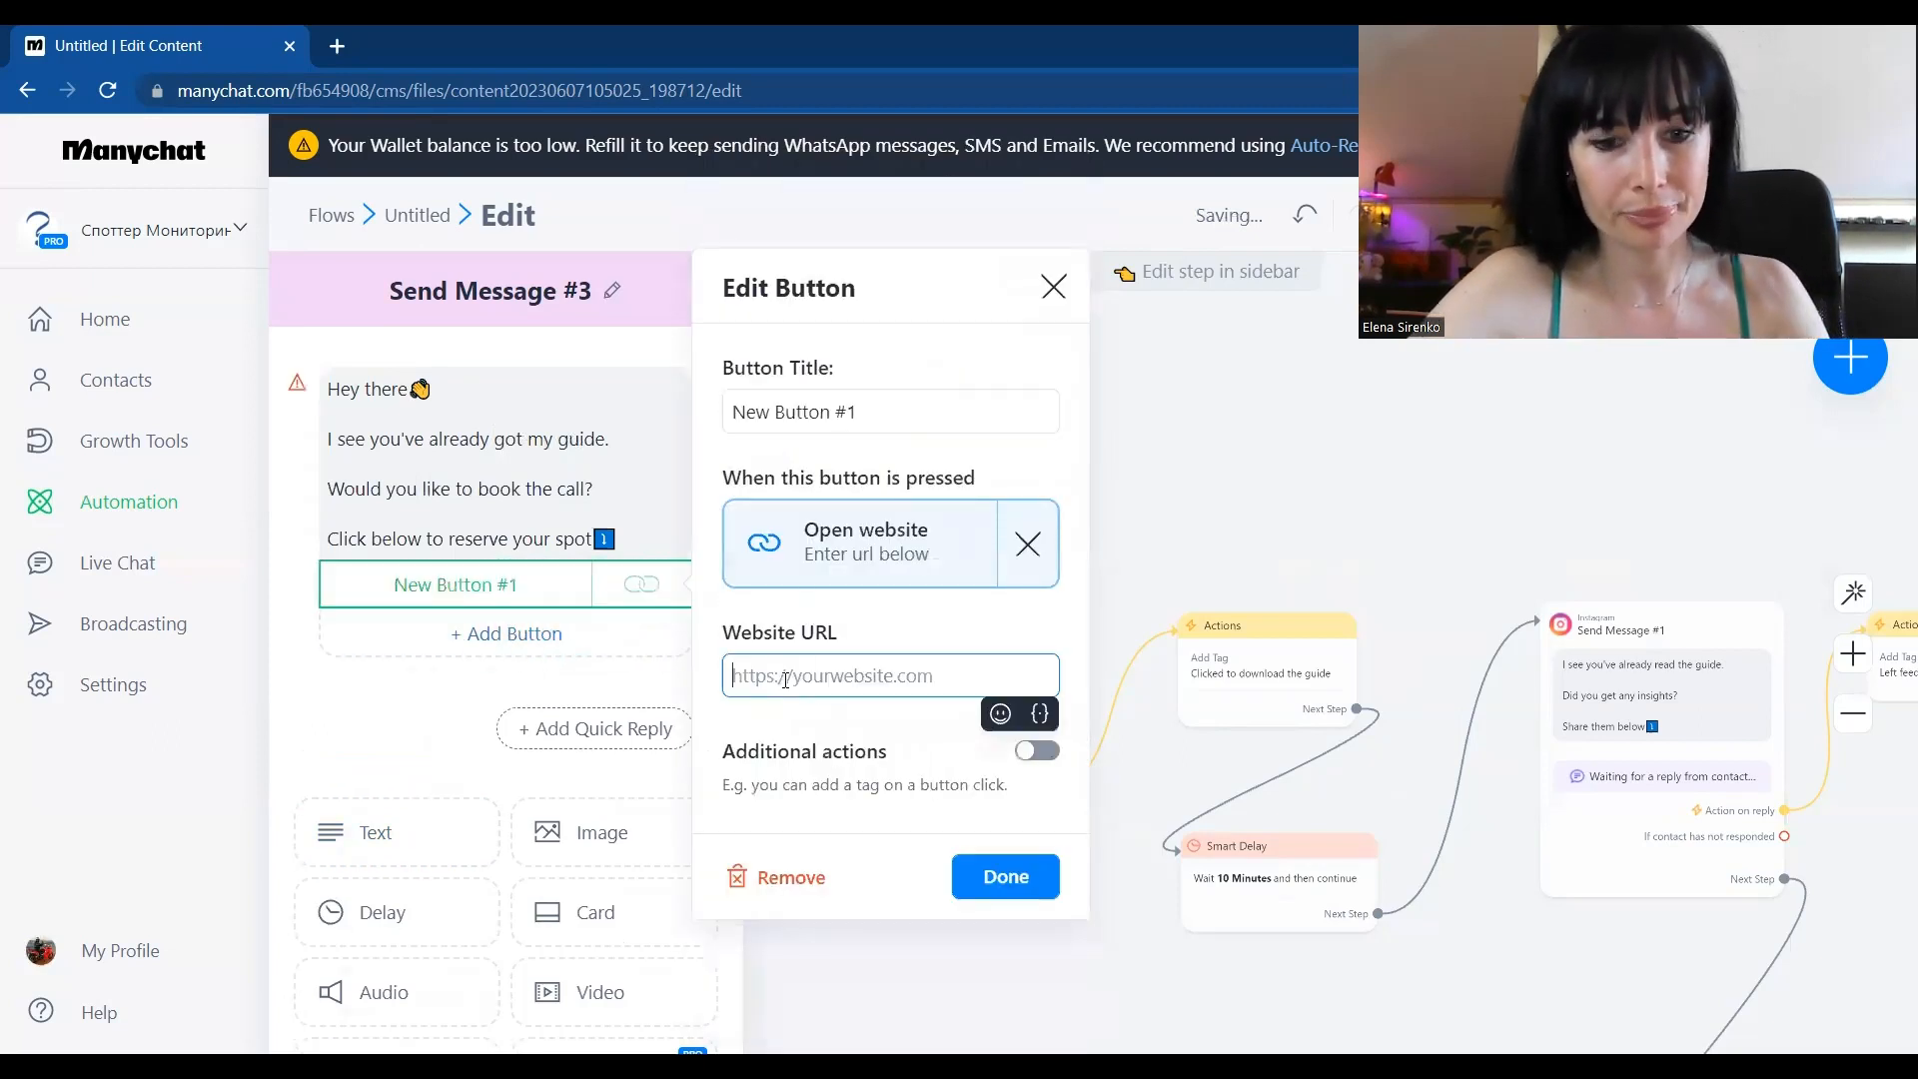
type("https://tidycal.com/chatbotqueen/15-minute-meeting")
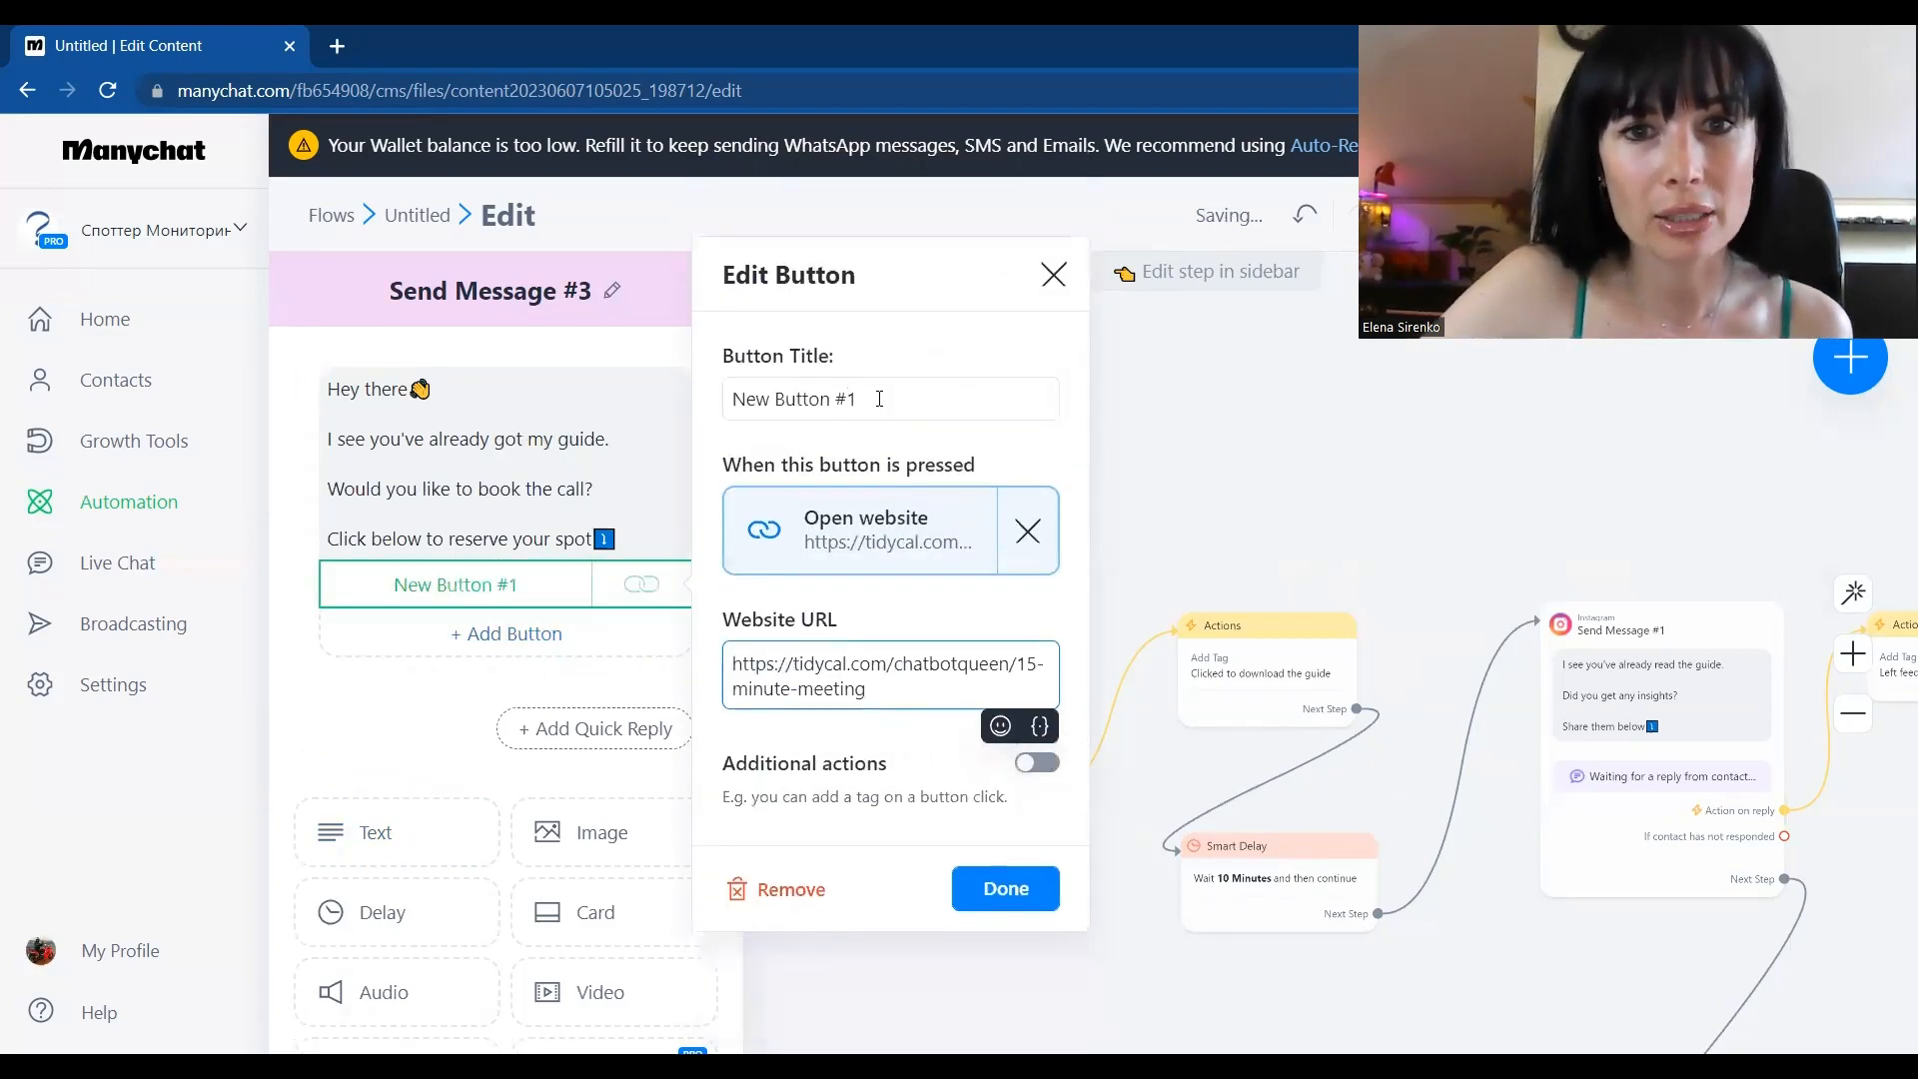
Title the button "Book a Call" with a phone emoji in front and finish editing it
triple_click(821, 398)
type("Book ")
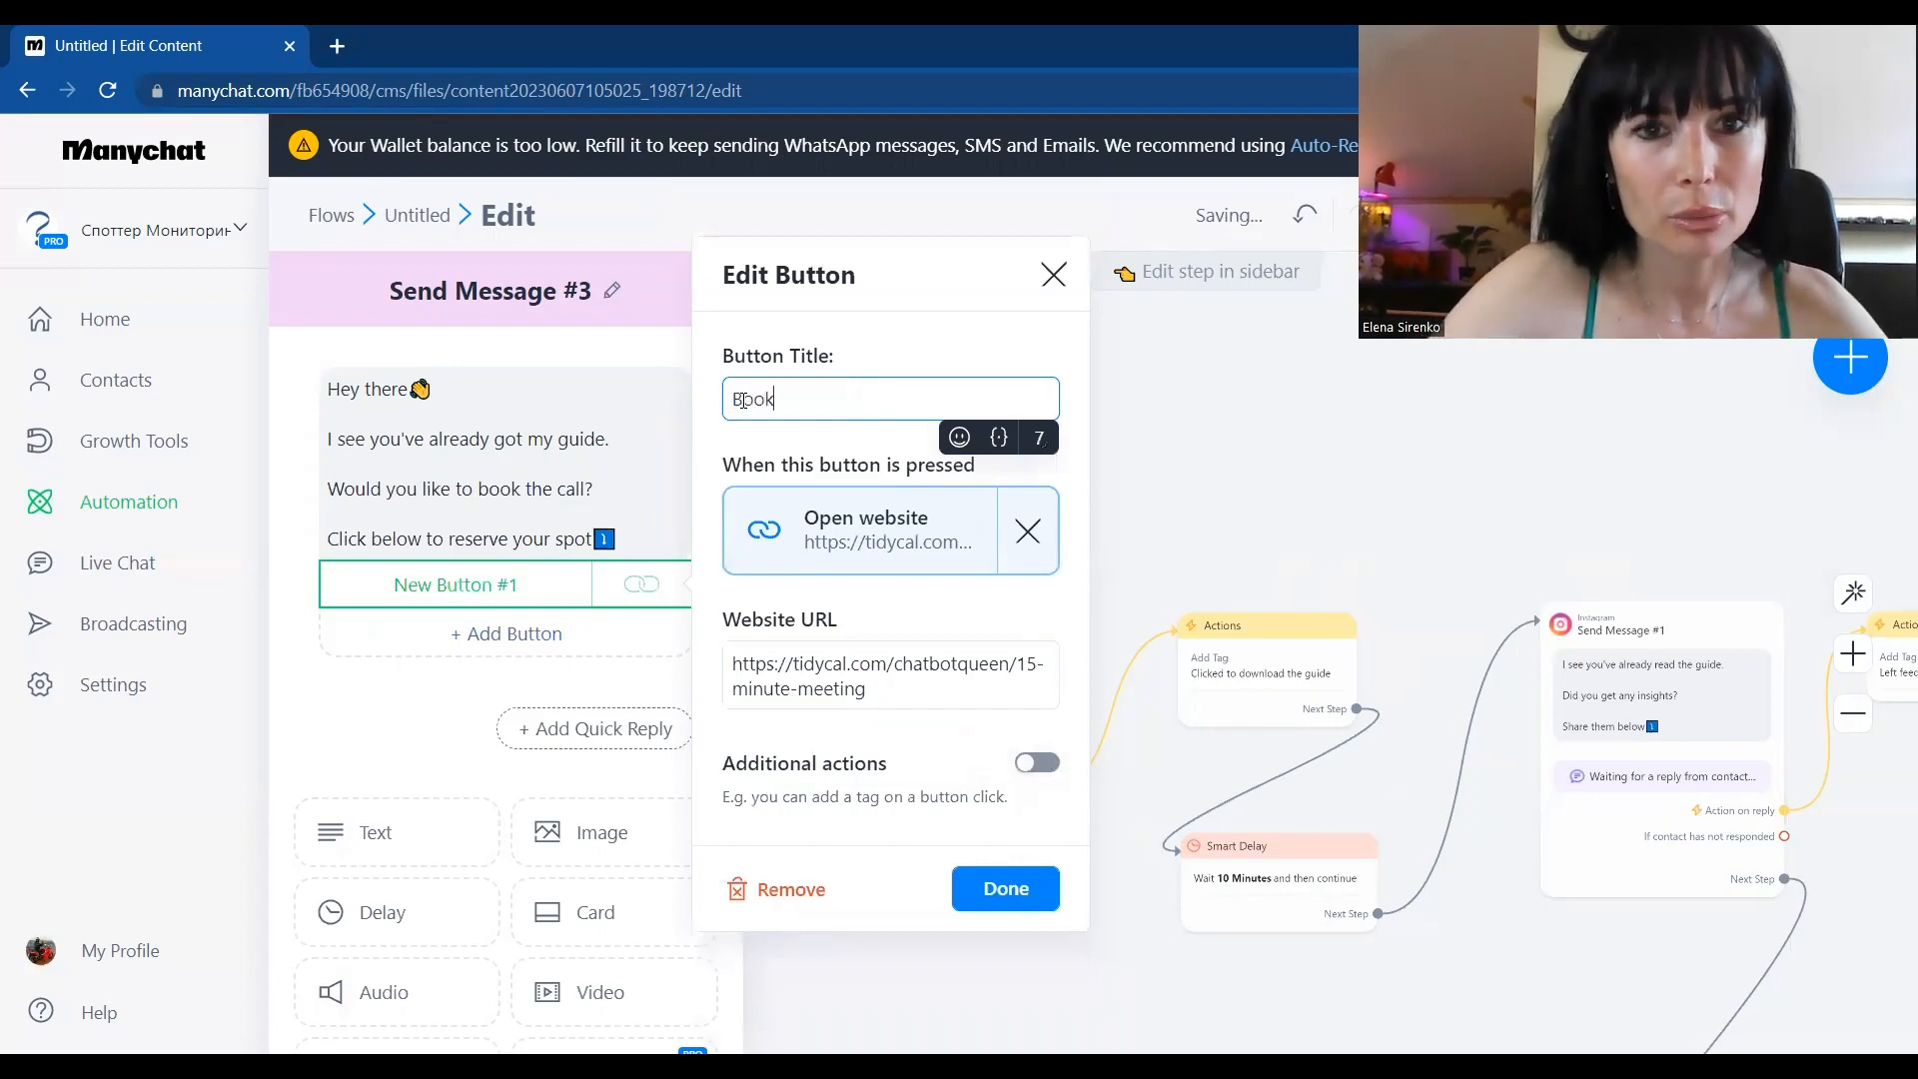
type("a Call")
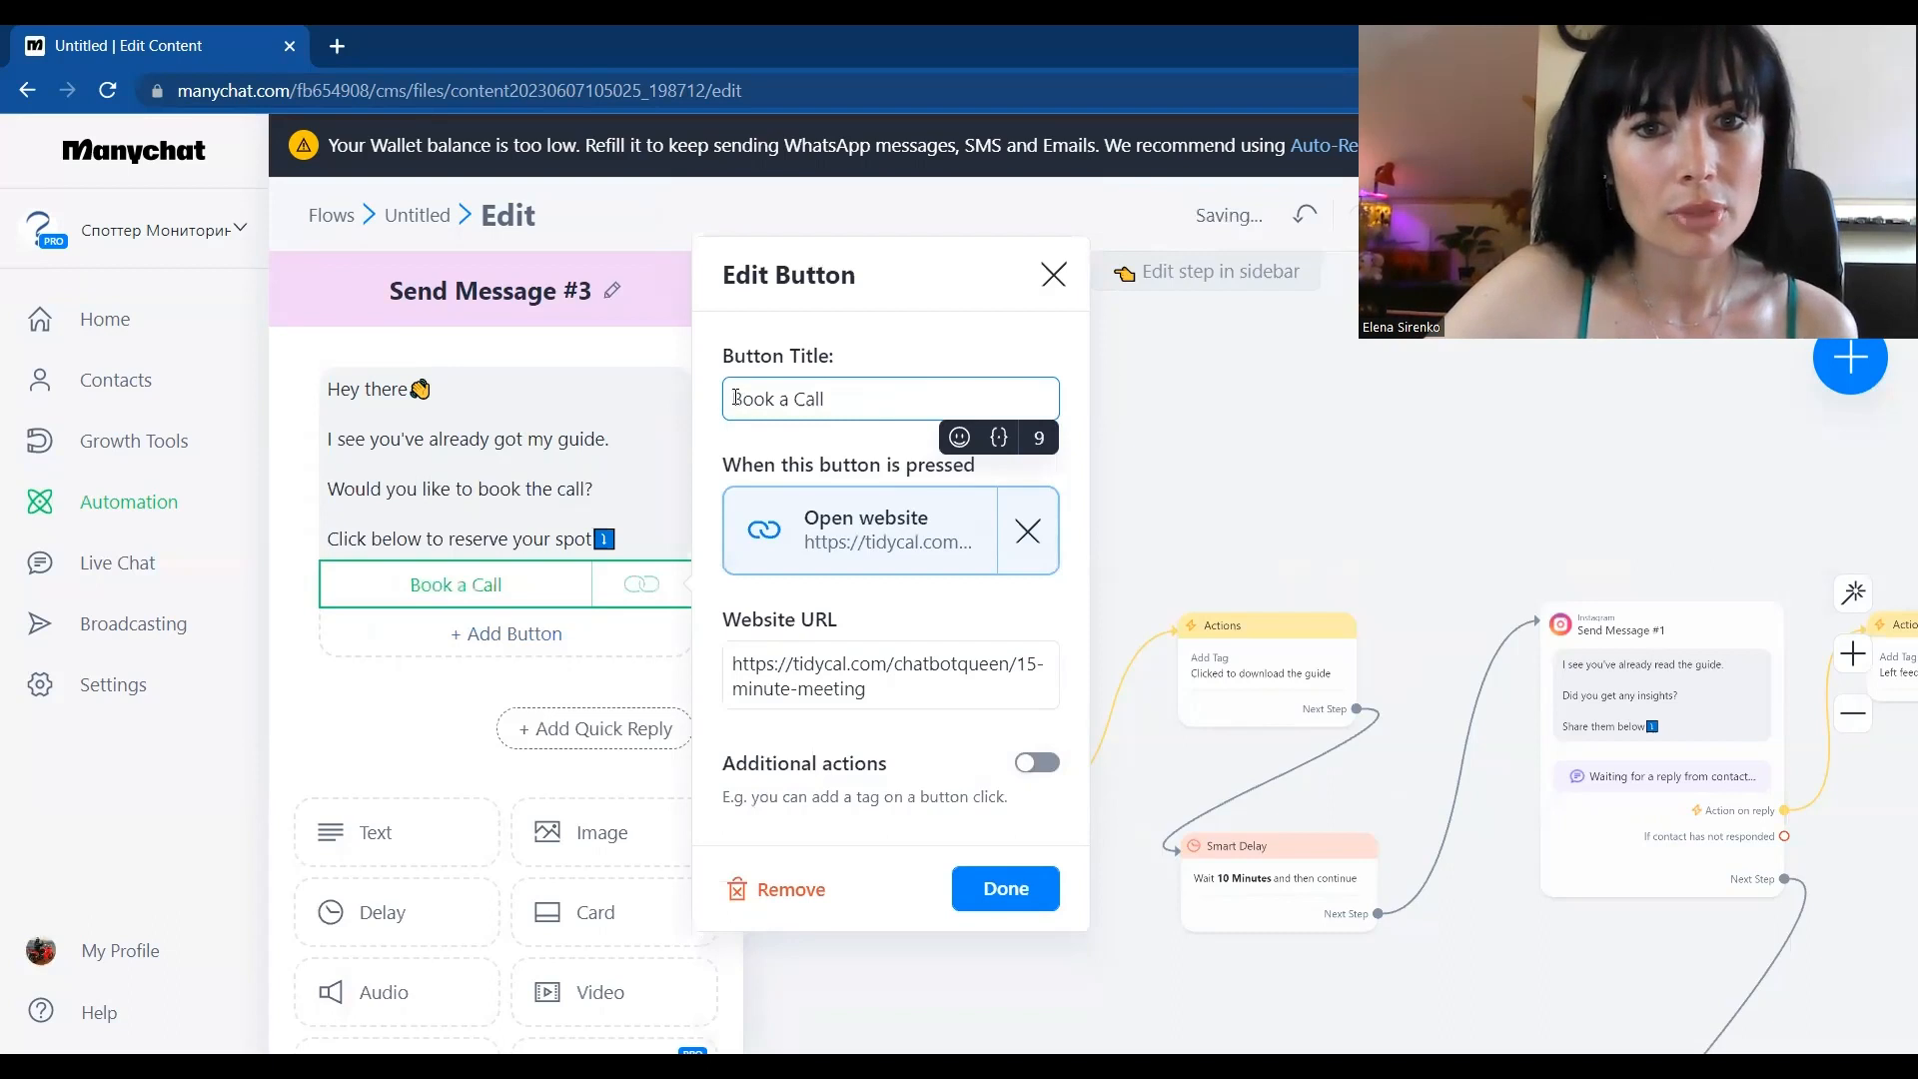
left_click(959, 437)
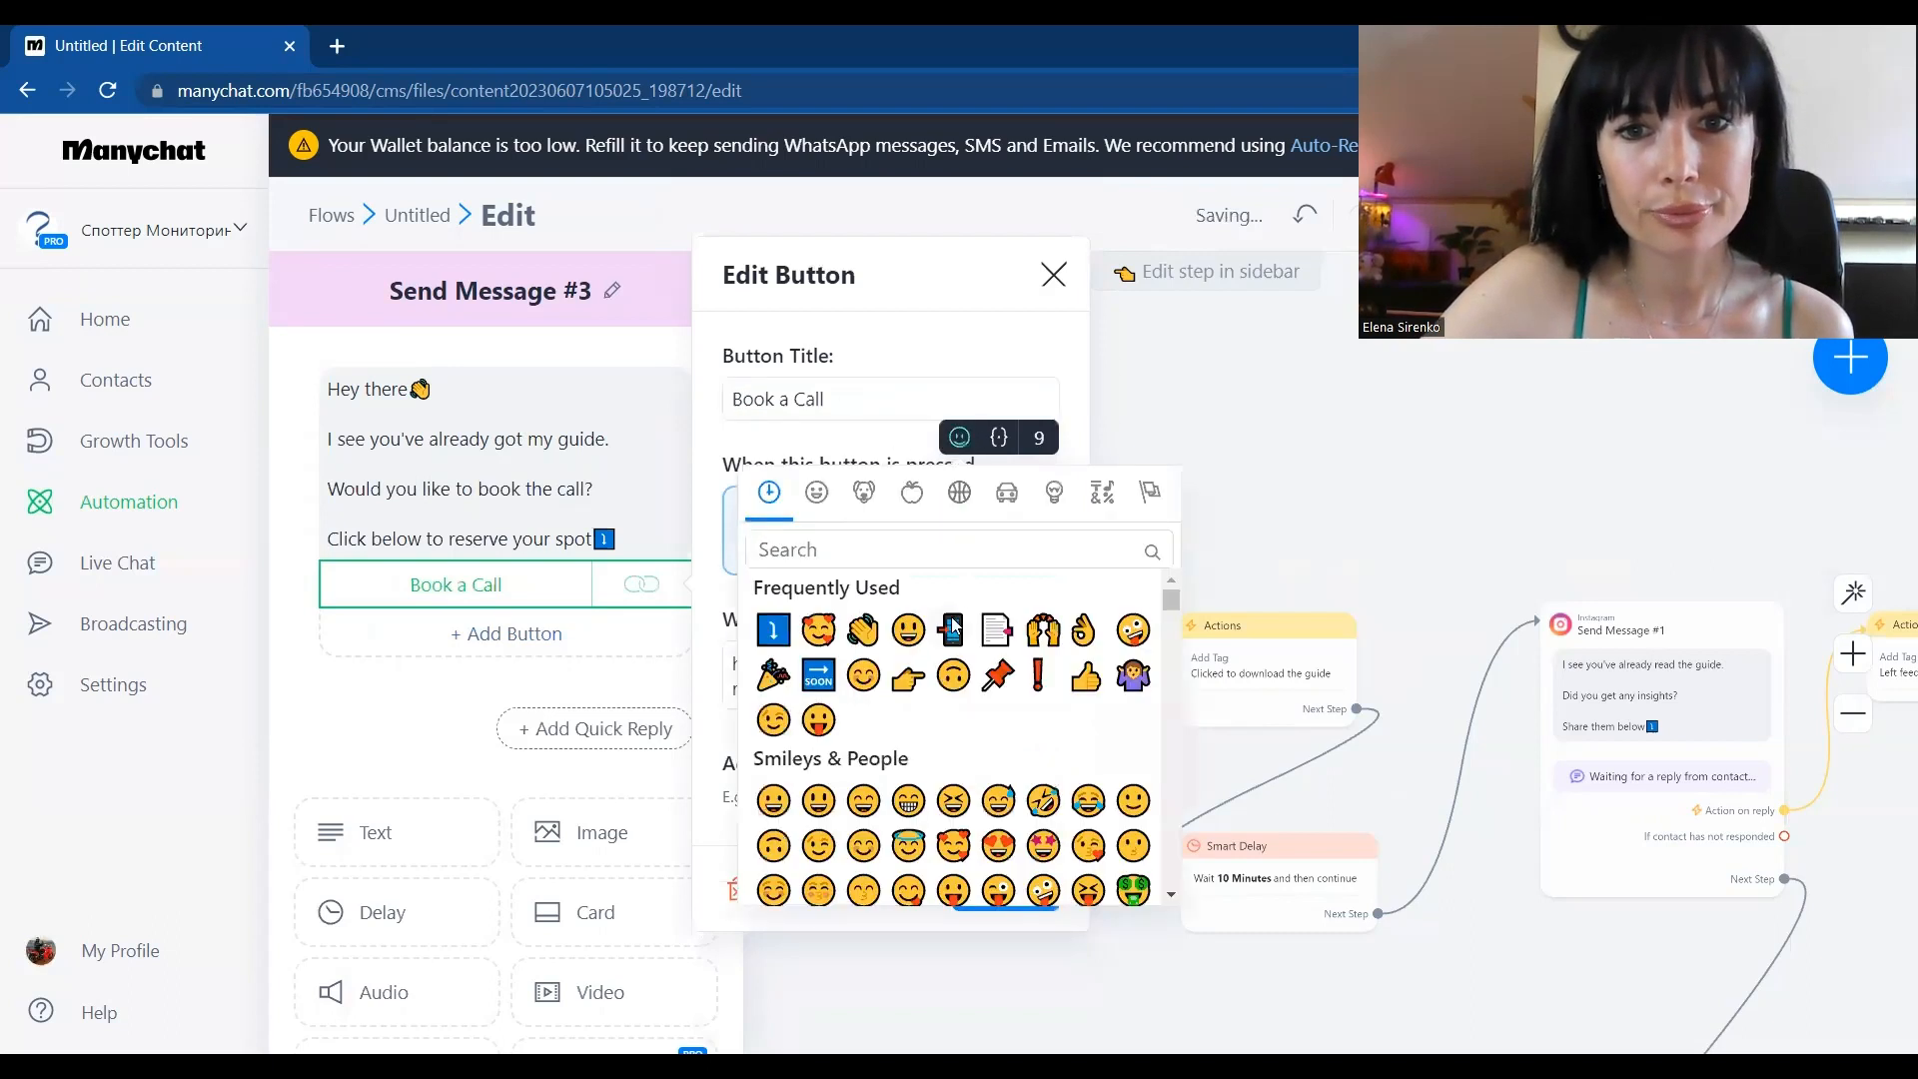
left_click(950, 628)
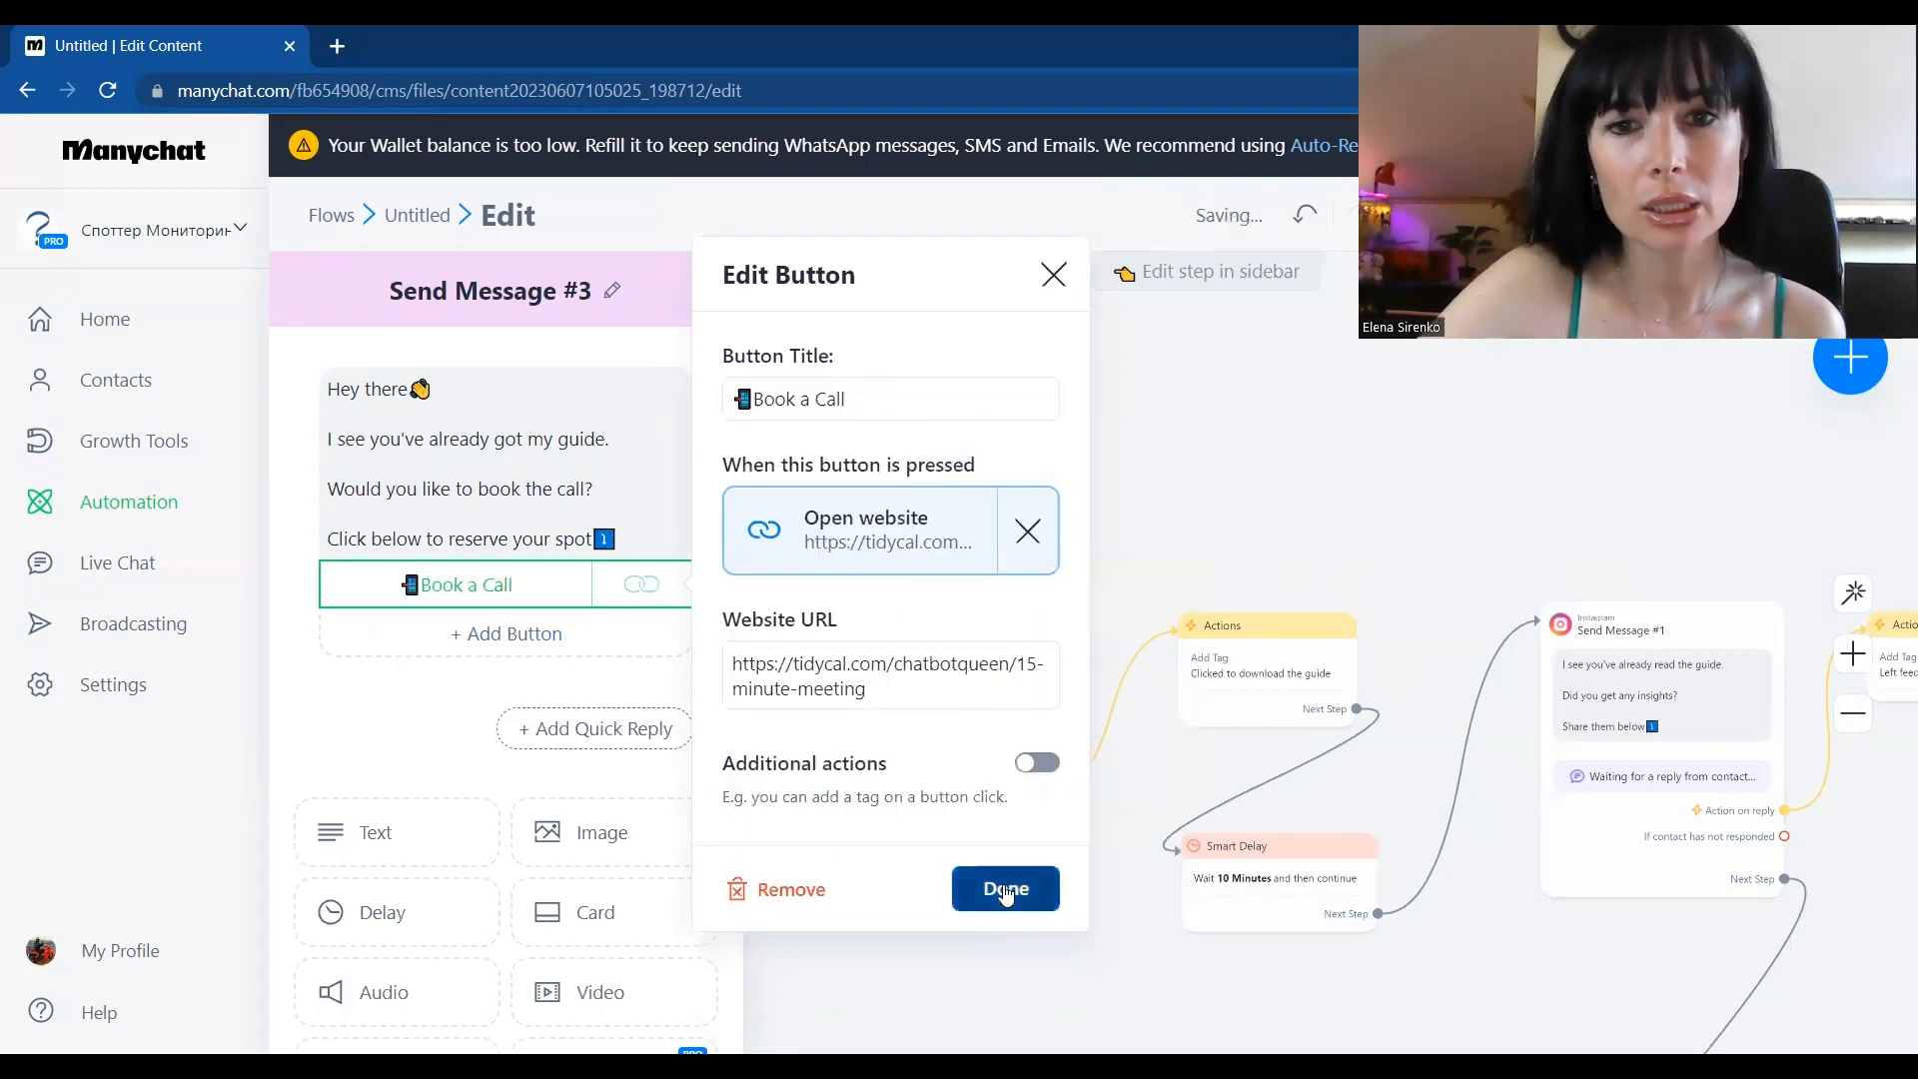
left_click(1001, 887)
Connect the Book a Call button to a new Actions block beside its message
left_click_drag(1206, 543, 823, 570)
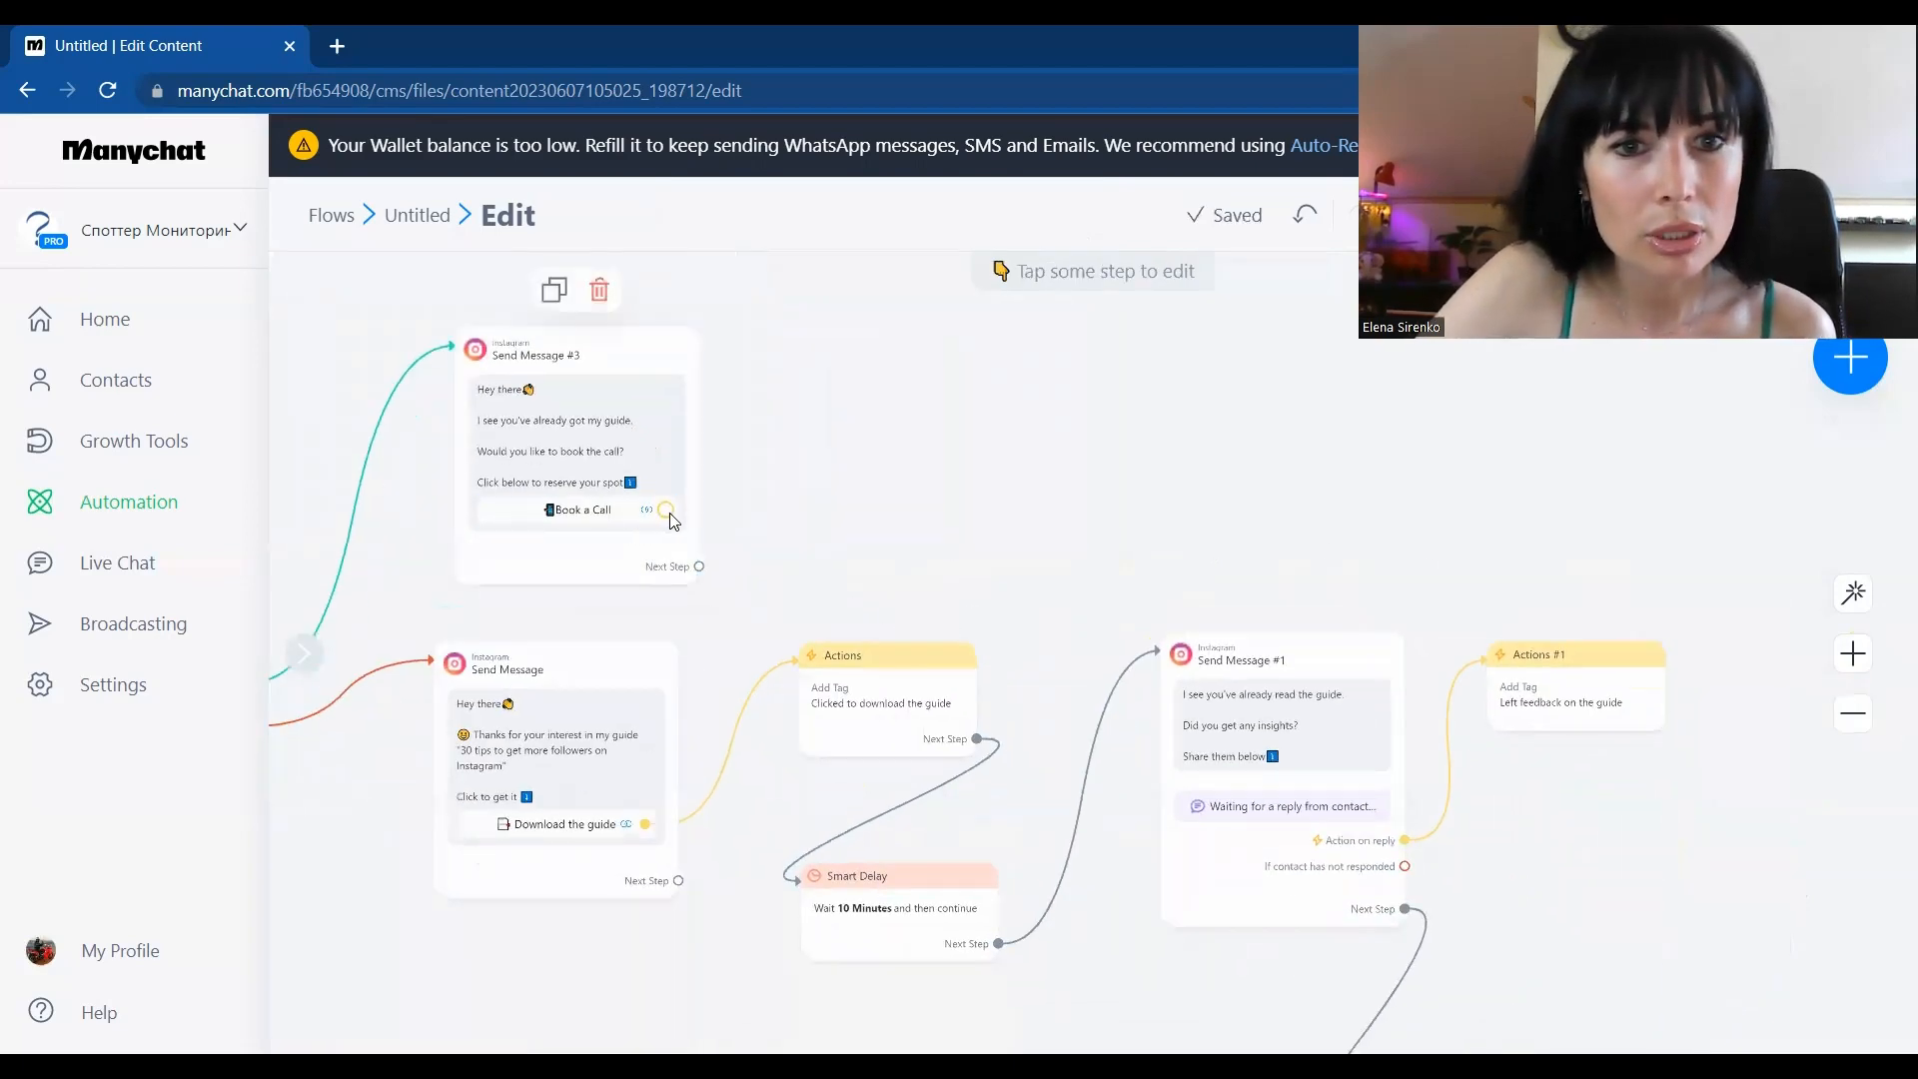
left_click_drag(665, 509, 826, 372)
left_click(826, 373)
left_click(884, 371)
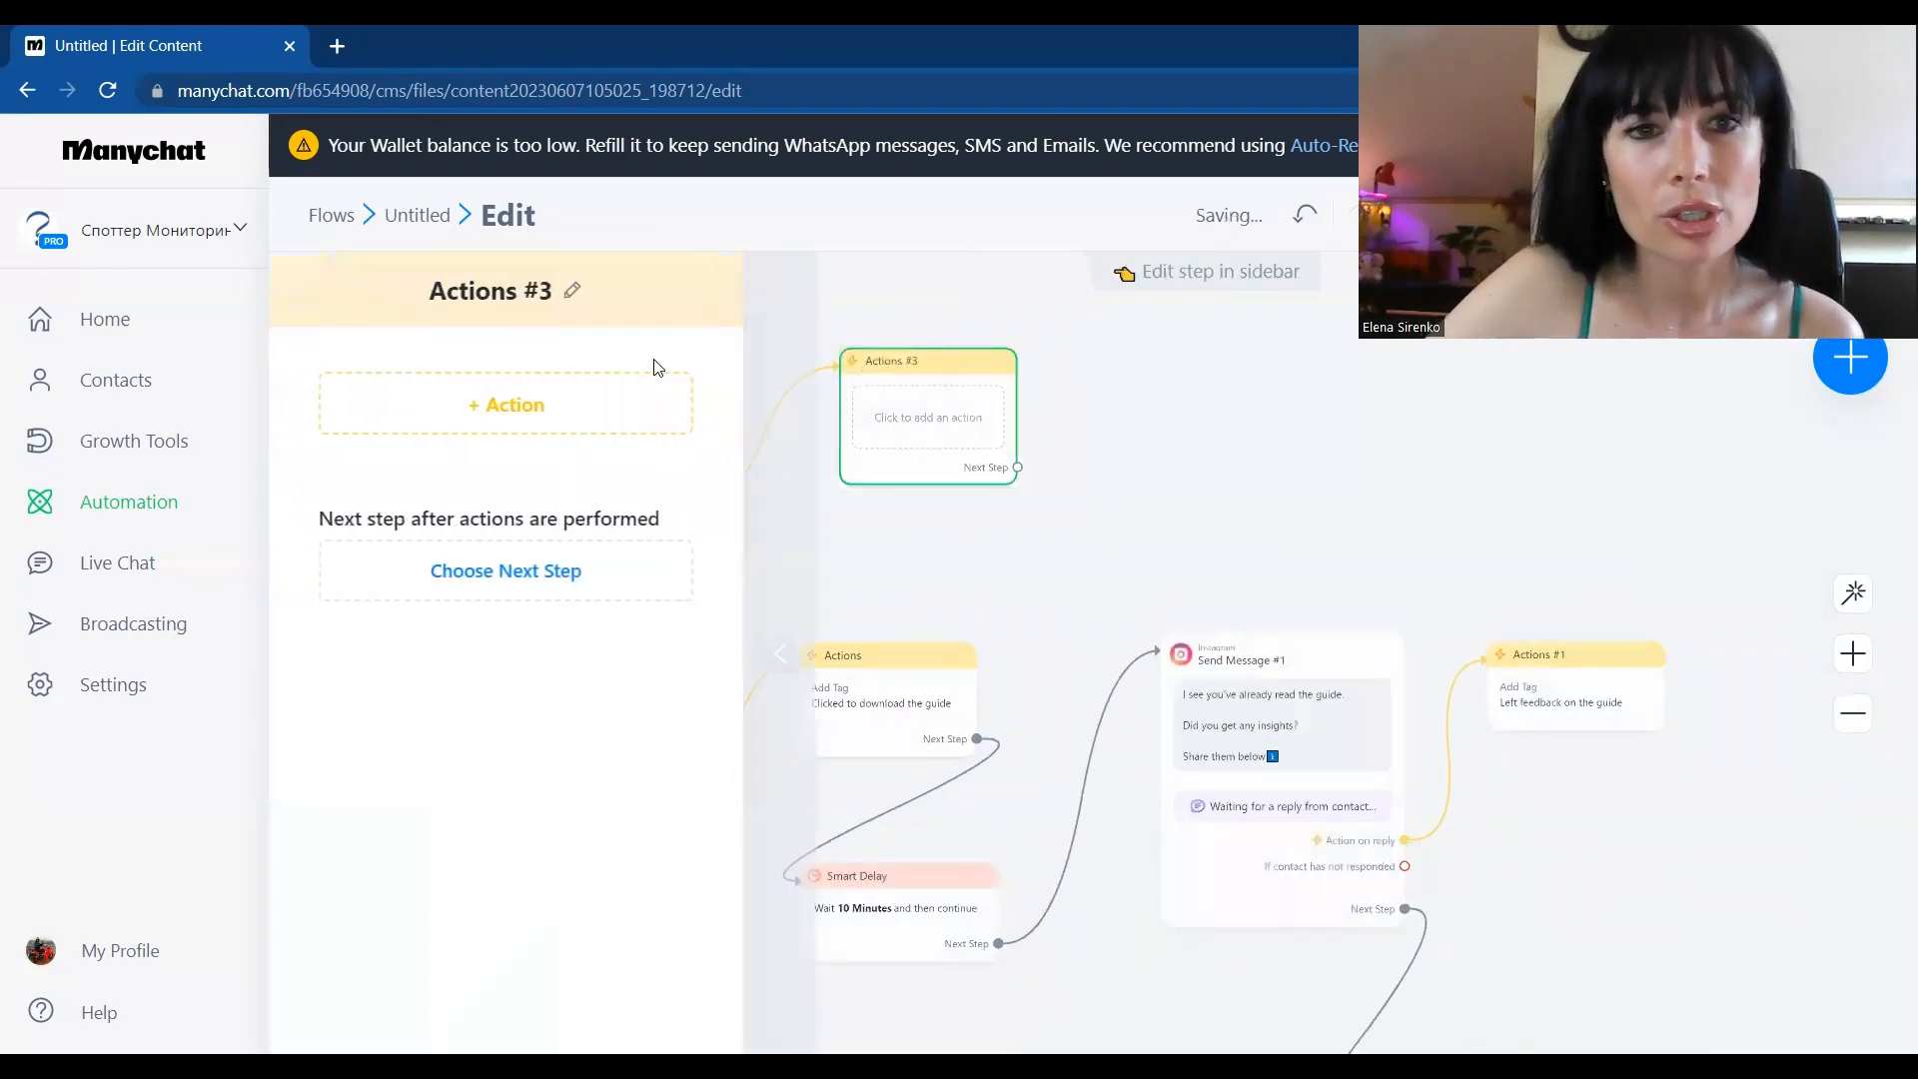
Make the new Actions block add the tag "Clicked to book the call" and move the block closer to its message
left_click(489, 406)
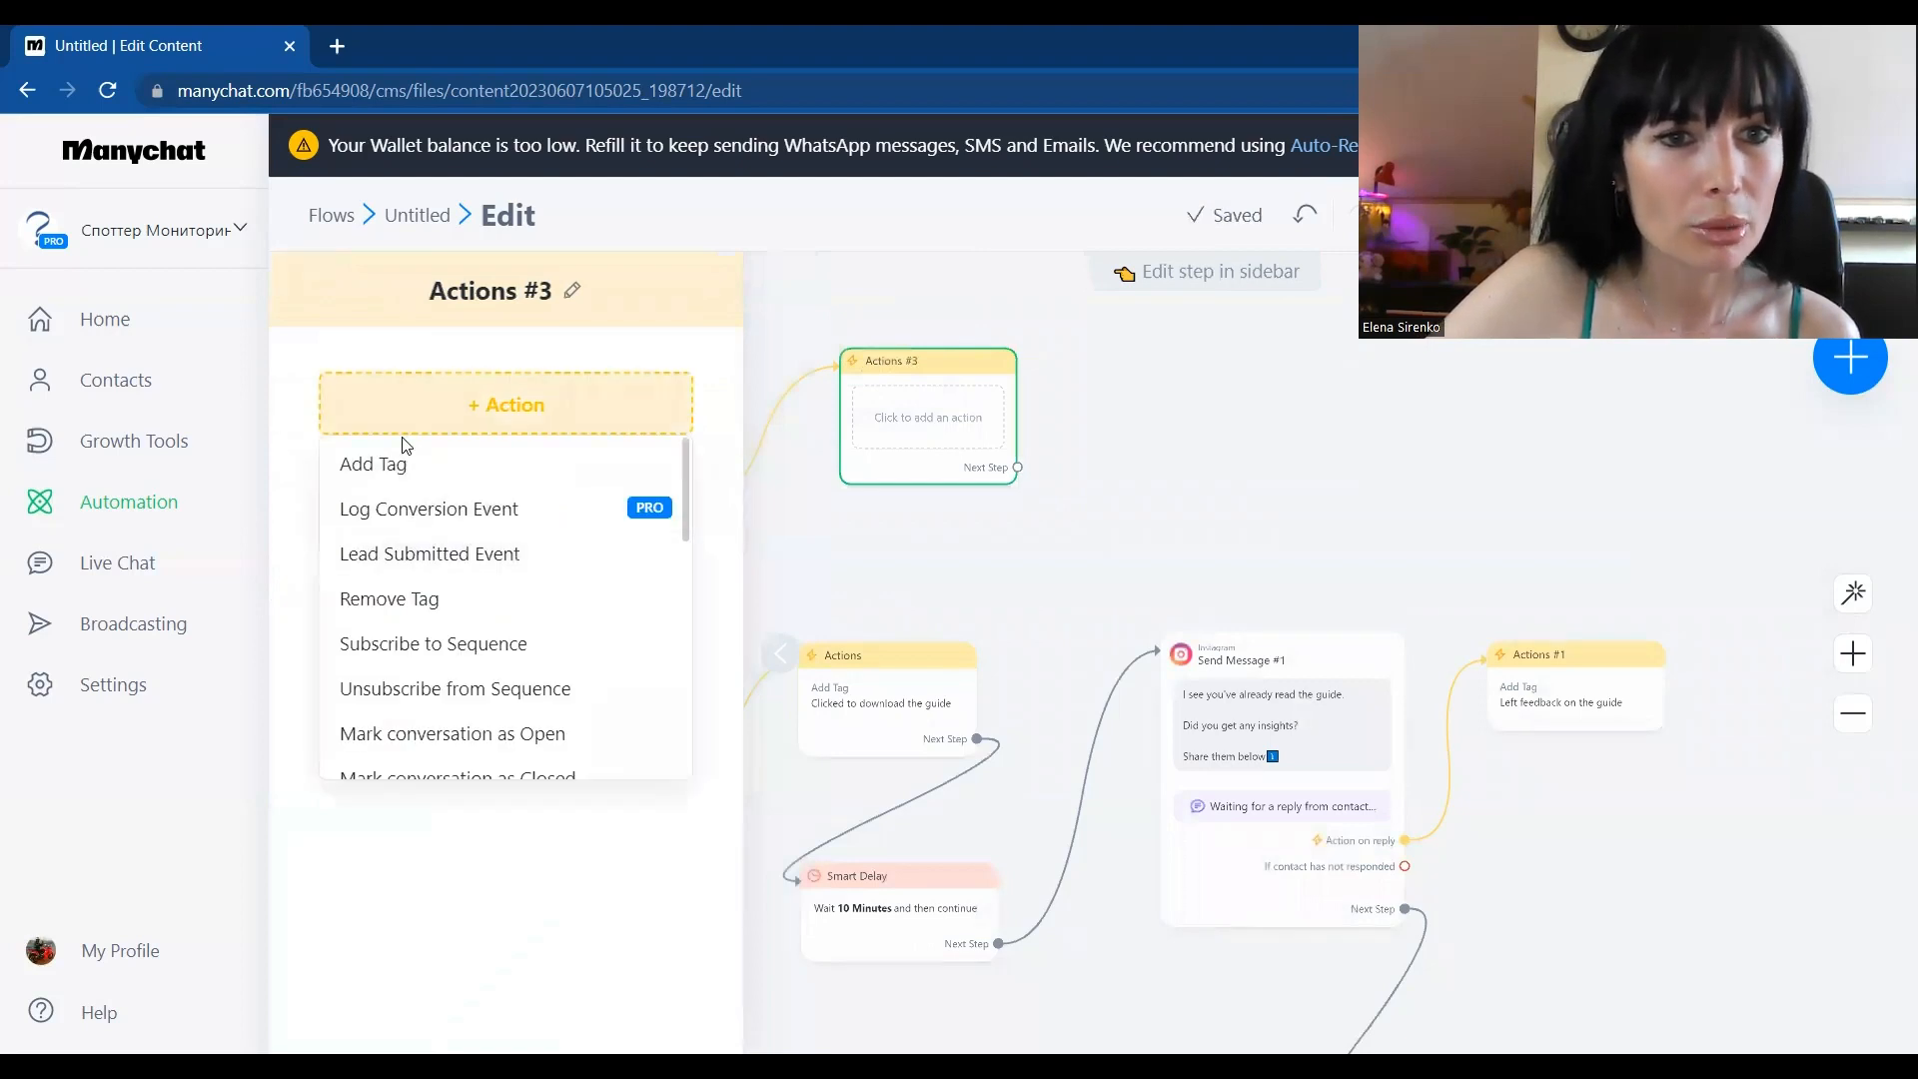
left_click(401, 470)
left_click(415, 458)
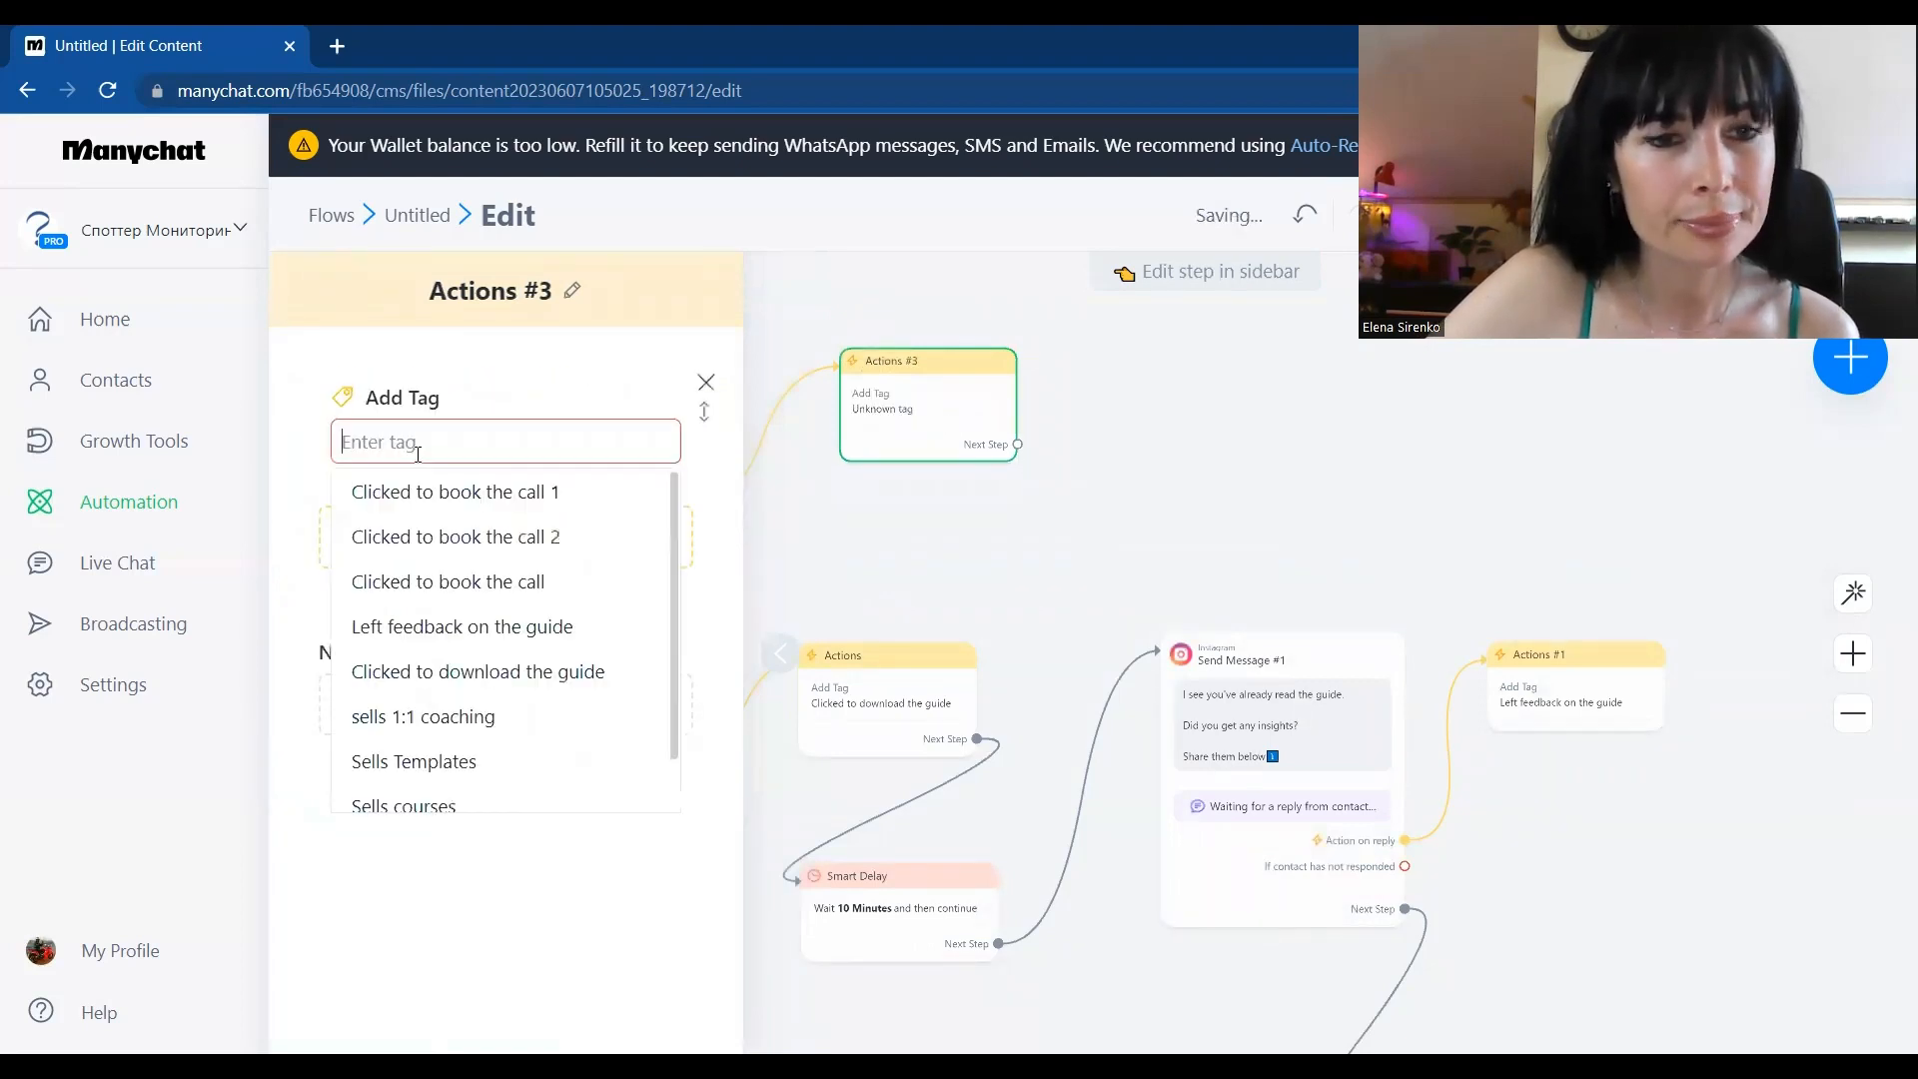
left_click(436, 576)
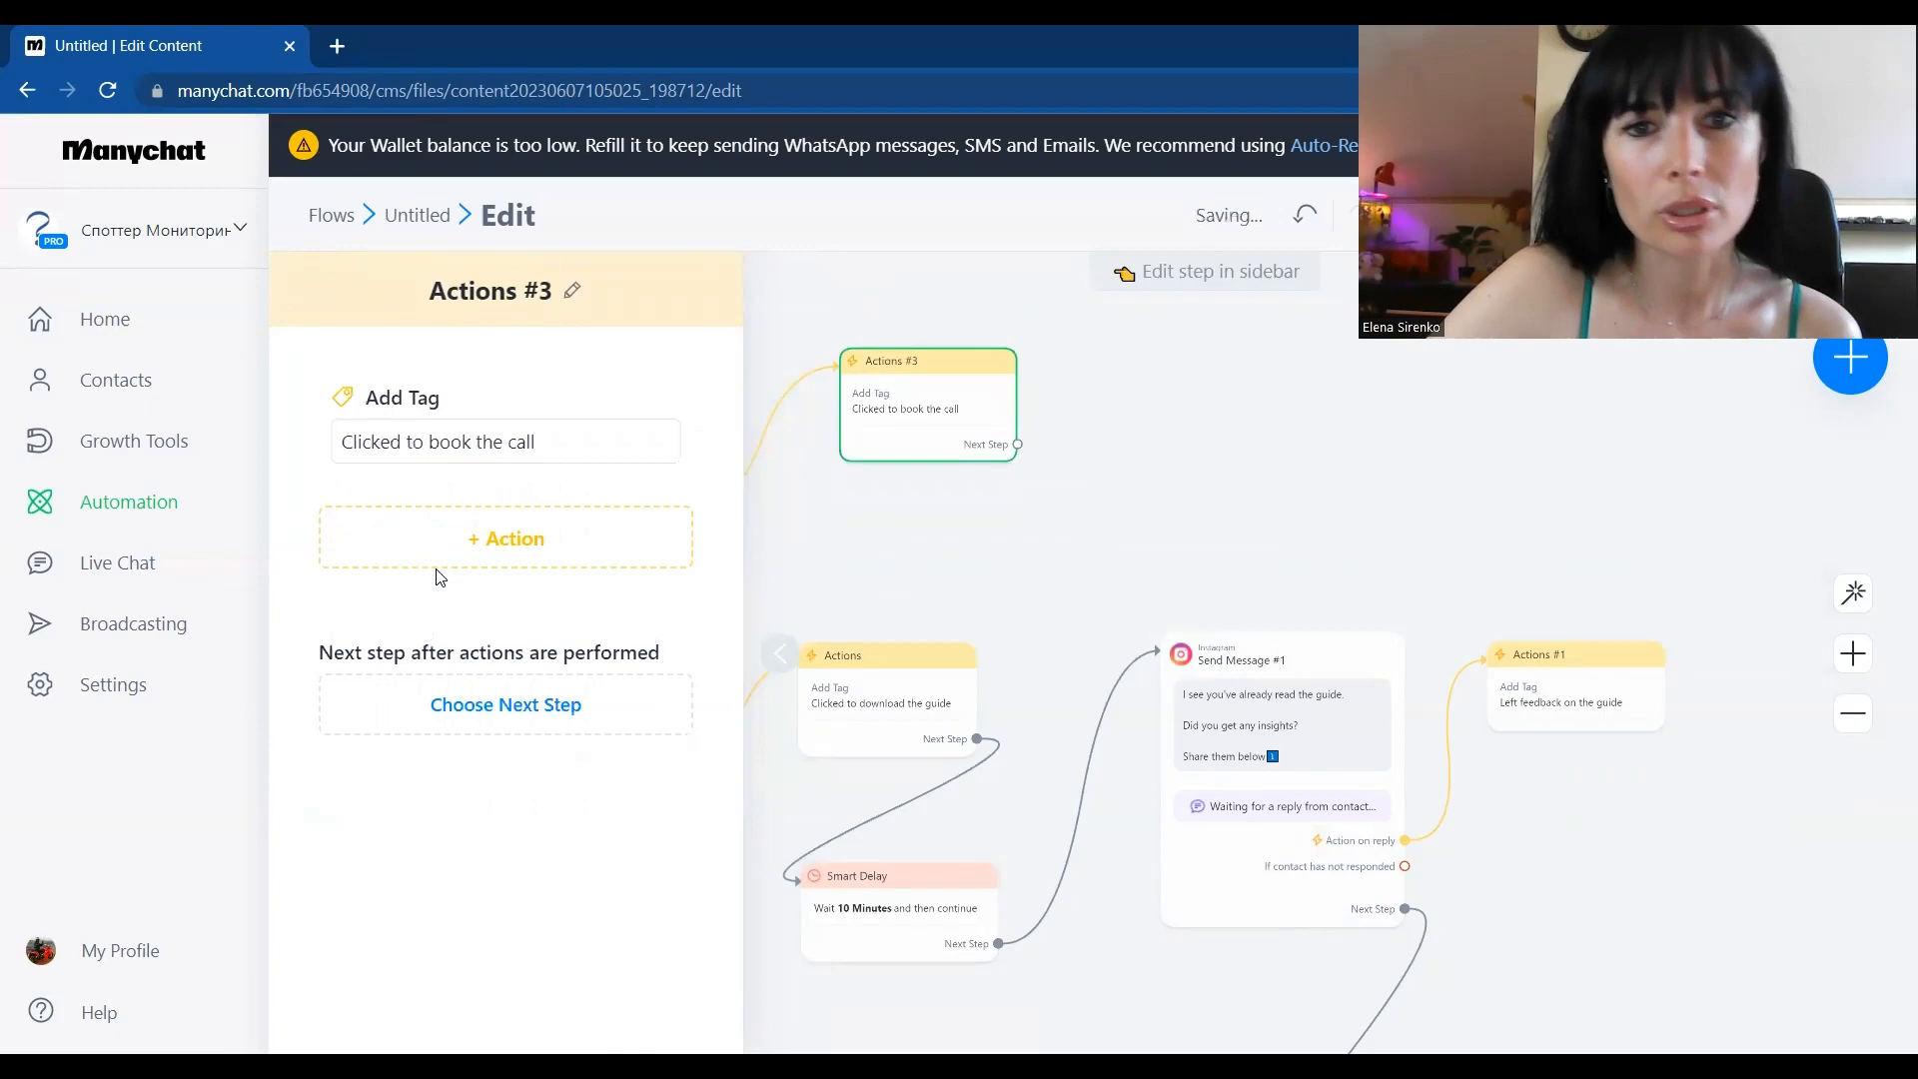
left_click(1071, 565)
left_click_drag(962, 418, 902, 418)
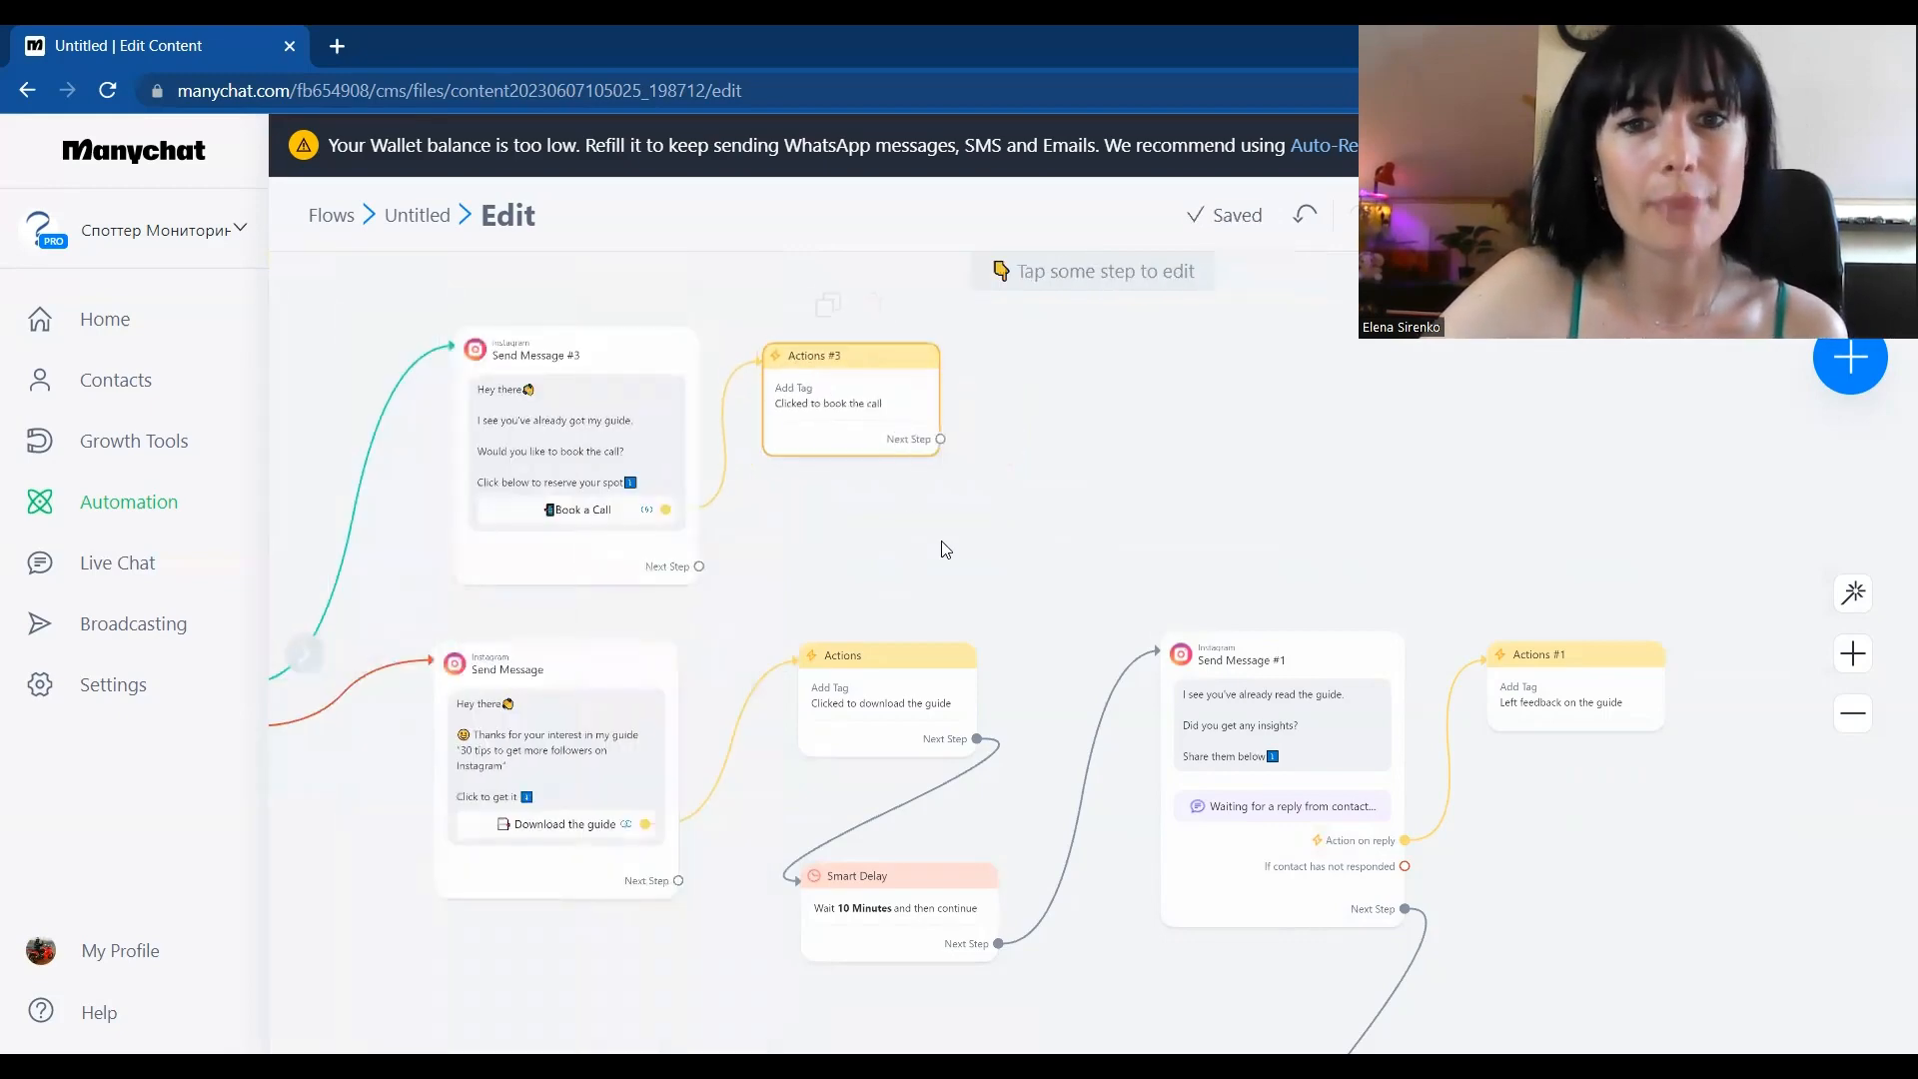
scroll(949, 557, "down", 4)
left_click_drag(639, 966, 482, 777)
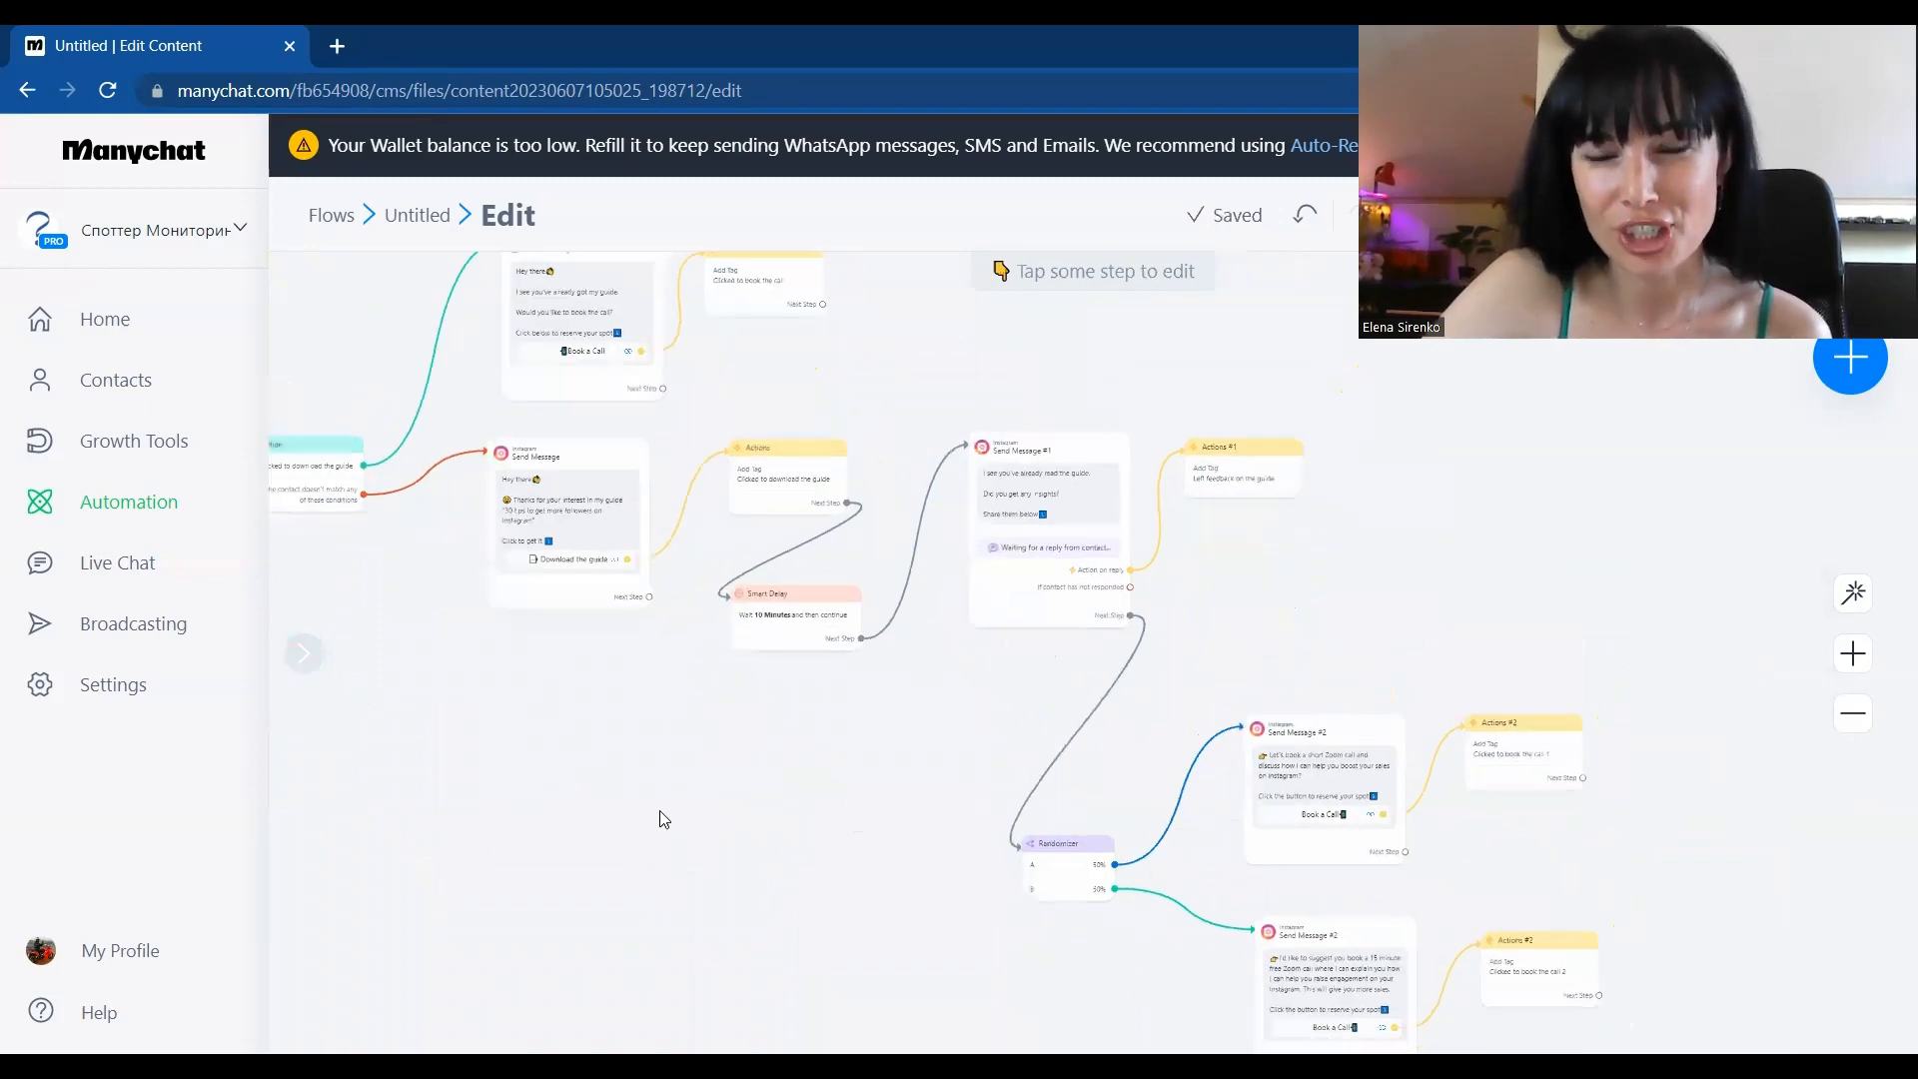
scroll(659, 819, "down", 3)
mouse_move(676, 779)
left_mouse_down()
mouse_move(818, 758)
mouse_move(693, 801)
left_mouse_up()
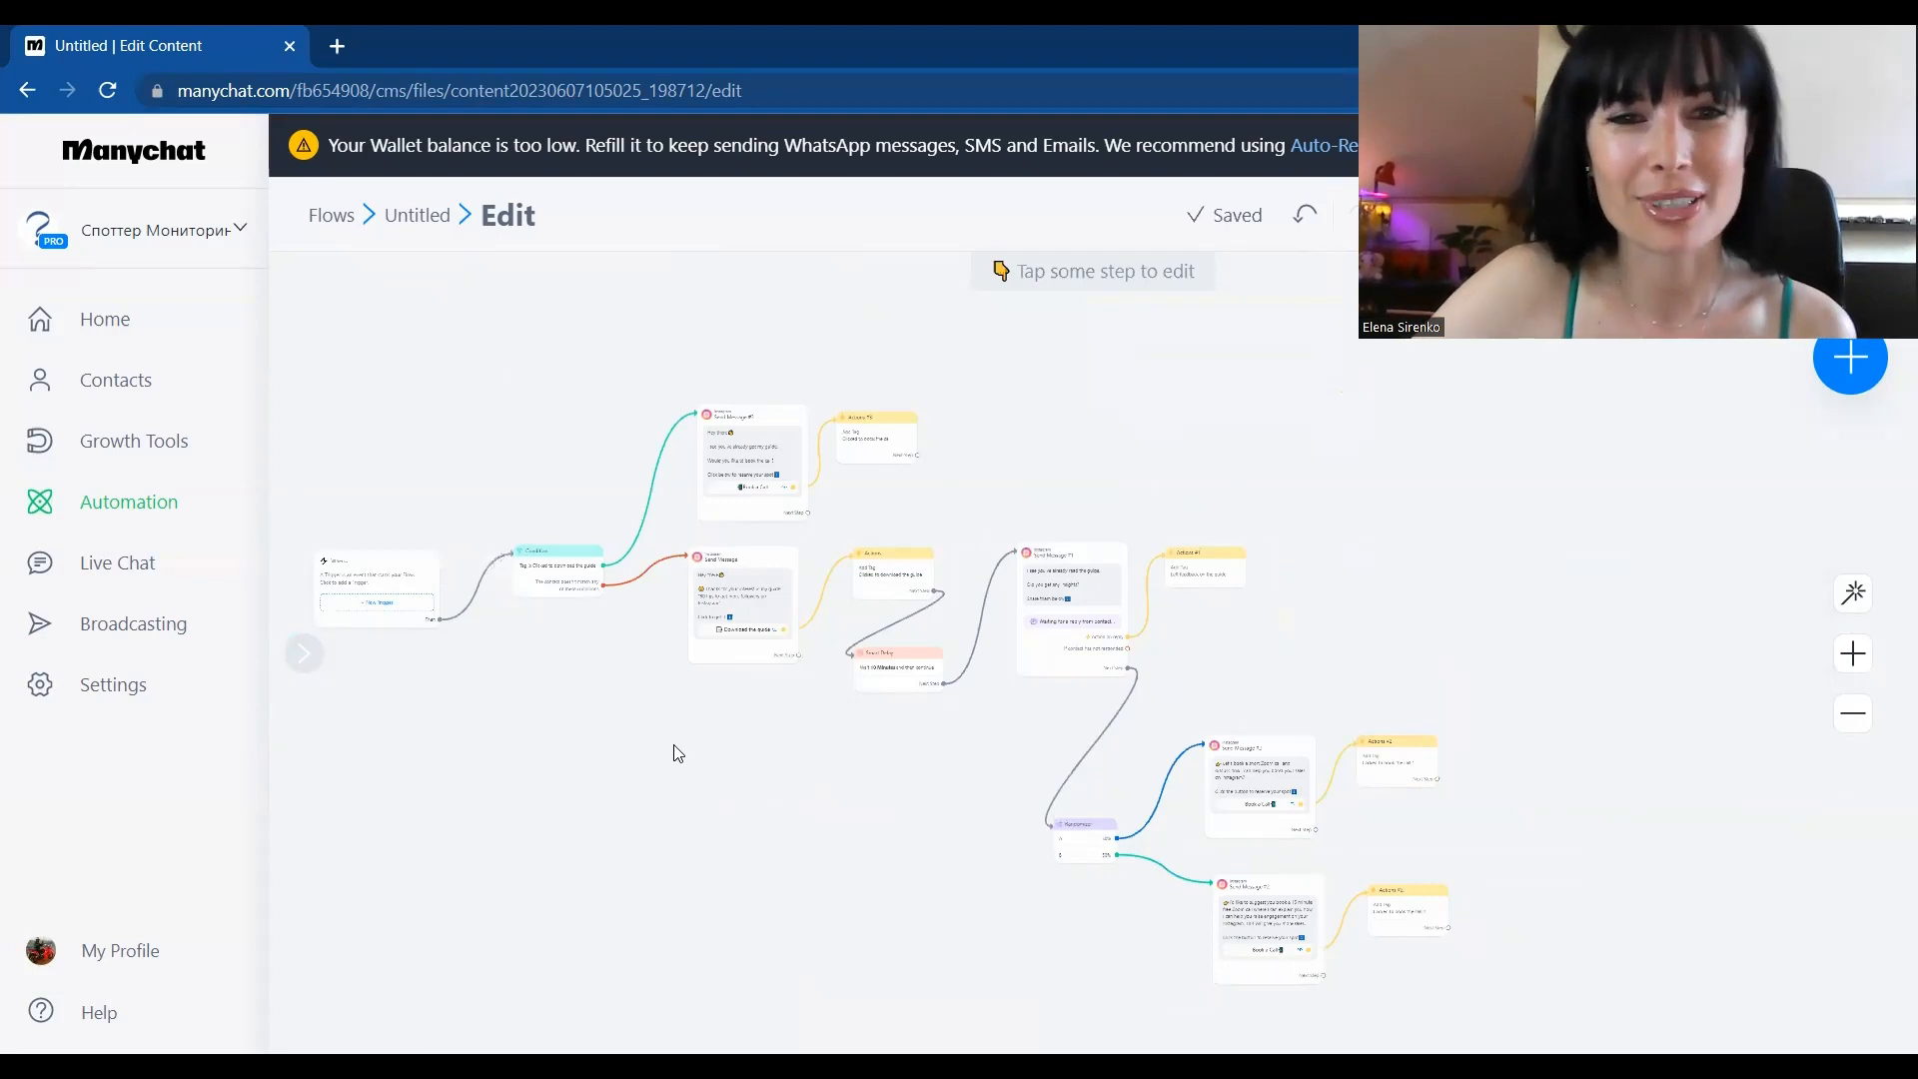
left_click_drag(630, 792, 733, 744)
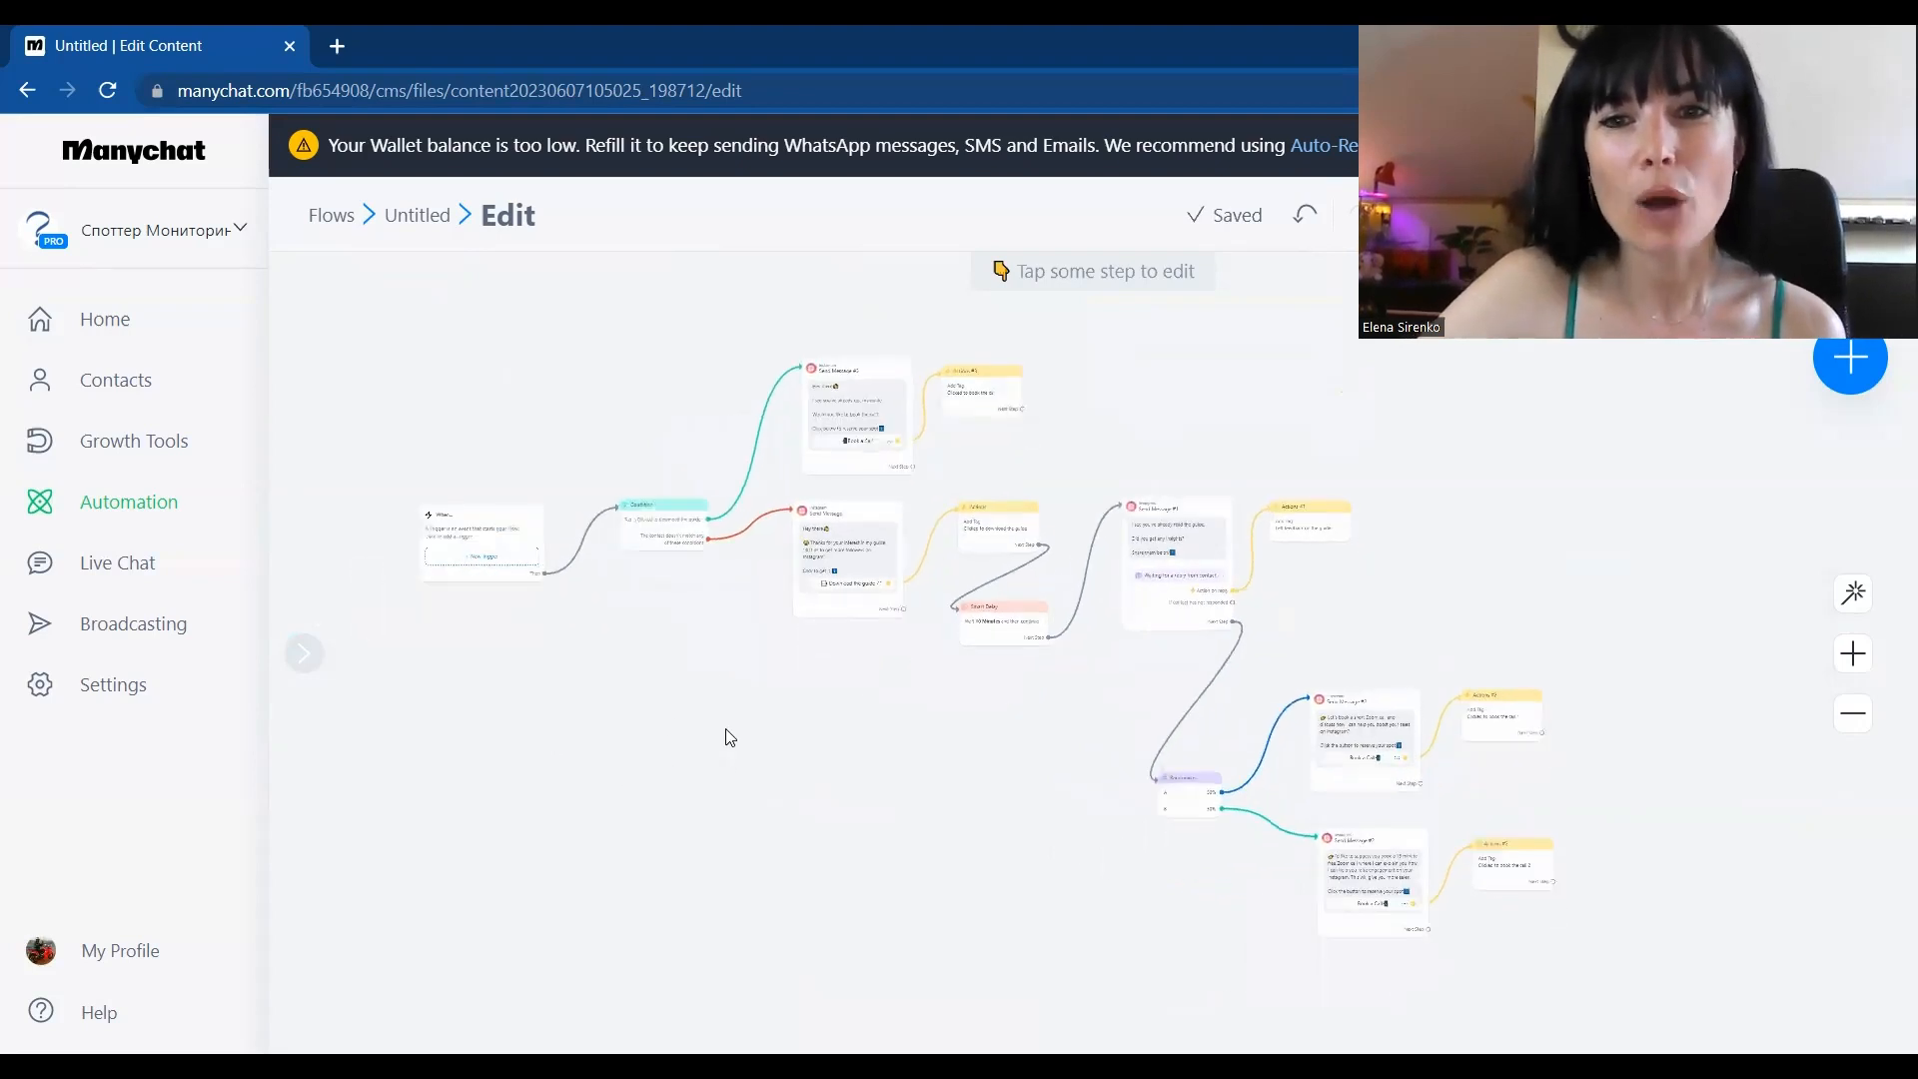